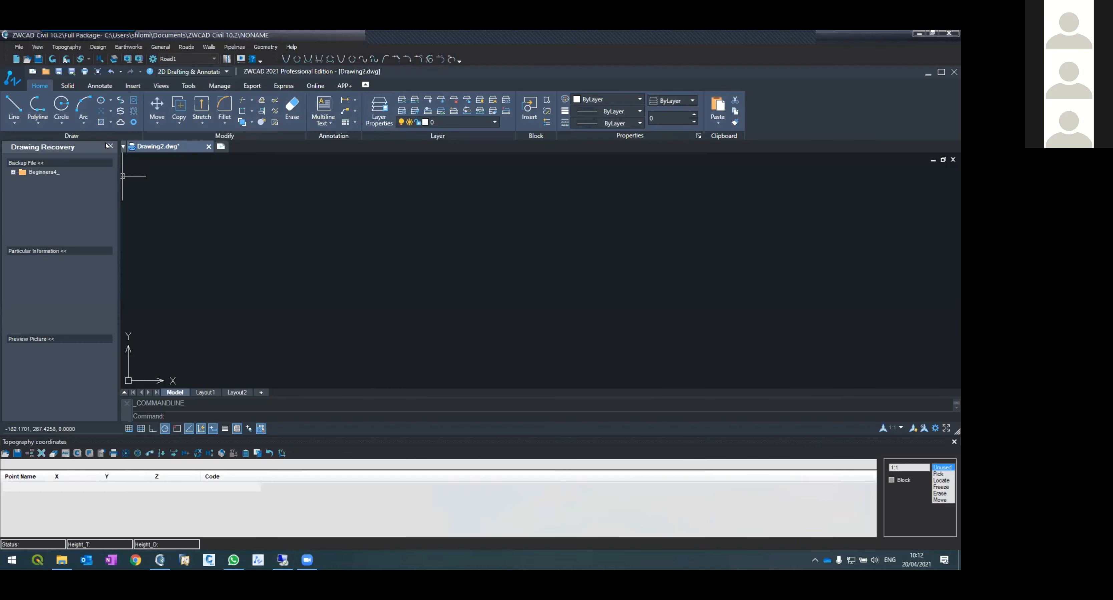
left_click(108, 146)
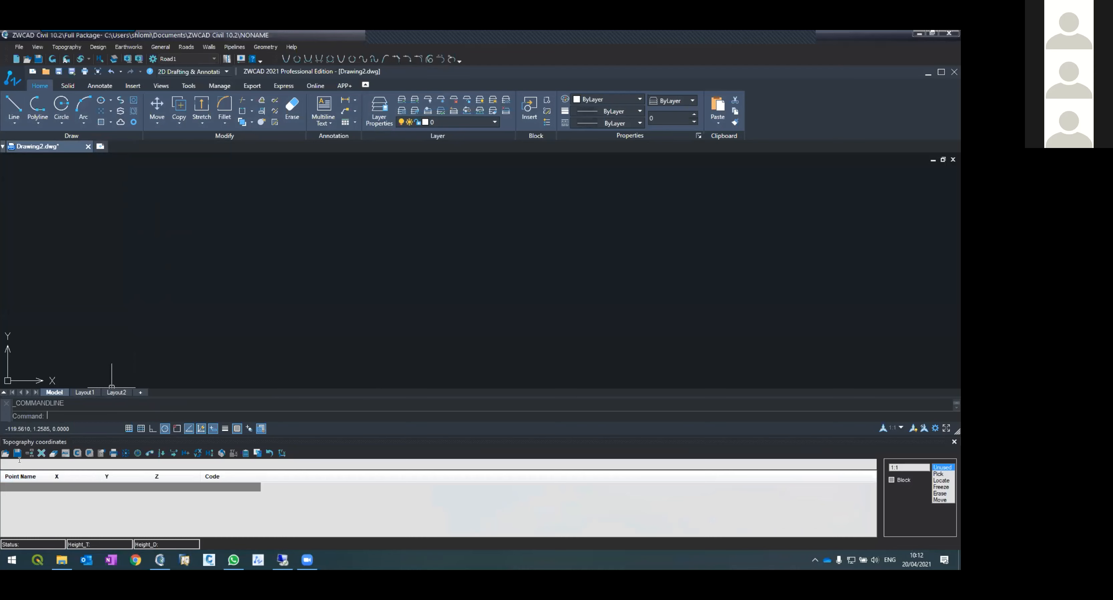
left_click(65, 478)
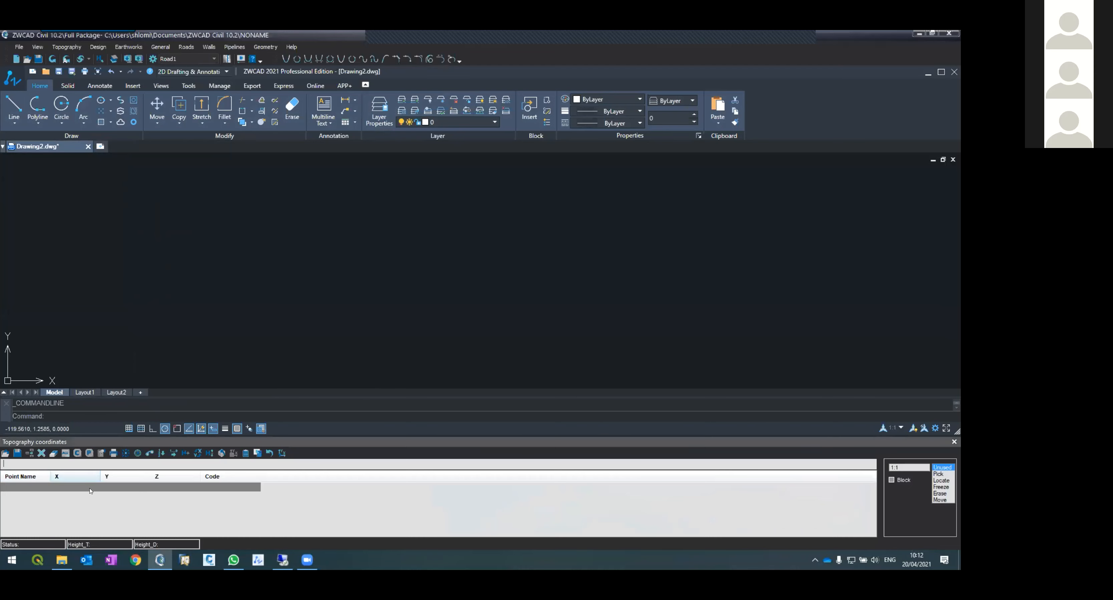
left_click(63, 465)
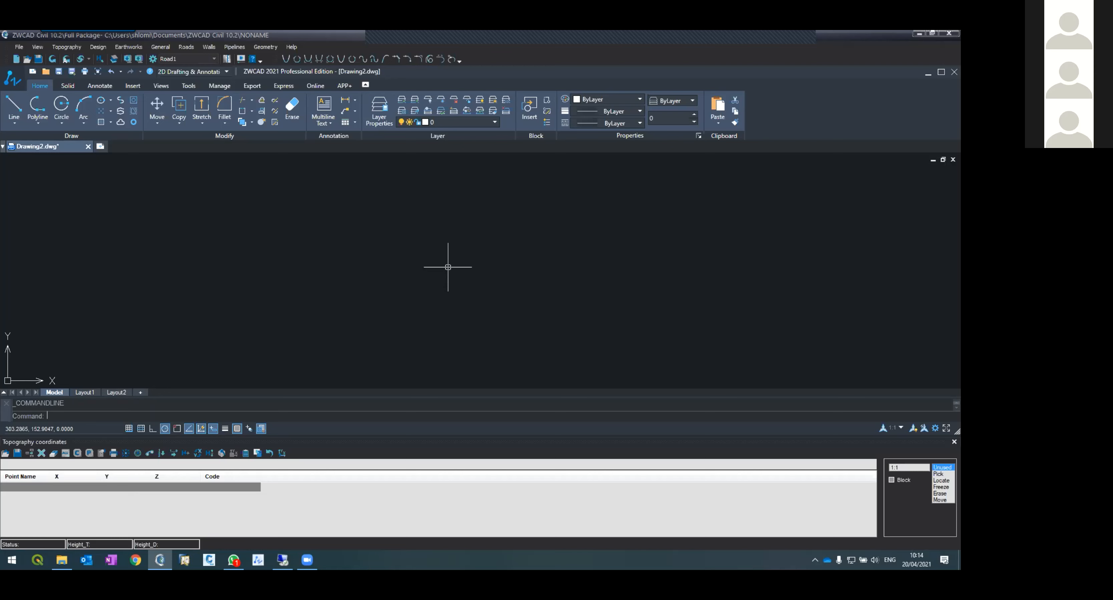
Step: Open the recent project Beginners4 without saving changes to the current drawing
left_click(19, 48)
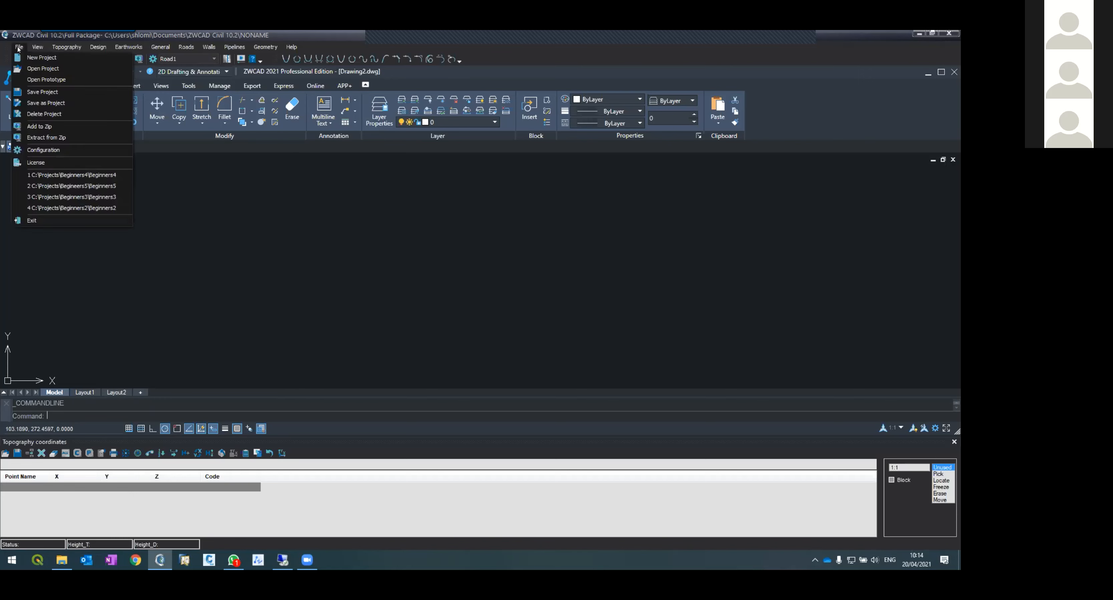
left_click(67, 175)
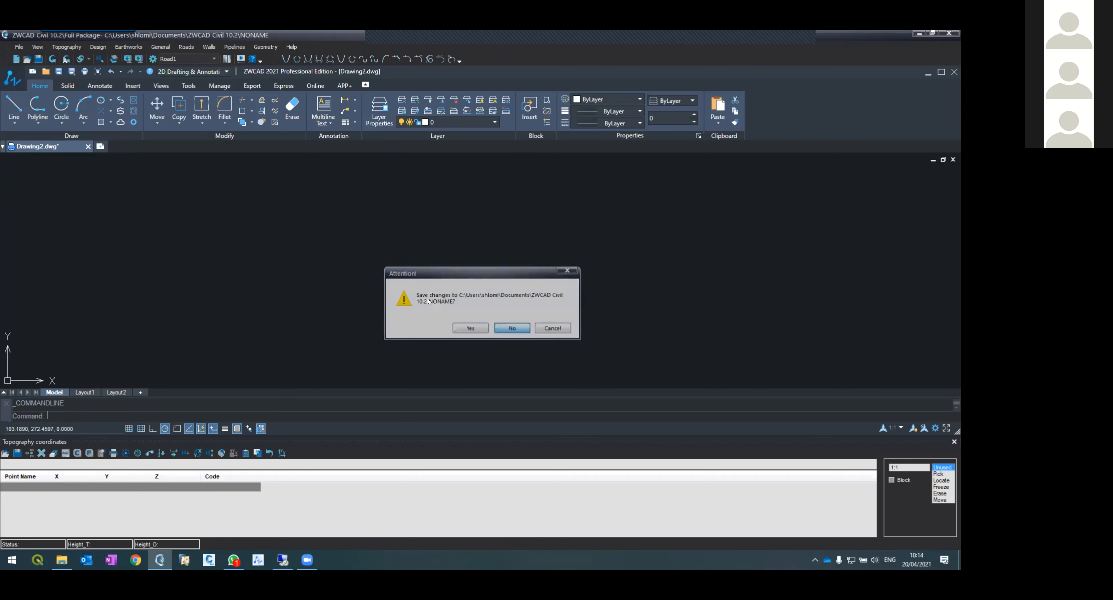
left_click(509, 328)
left_click(499, 277)
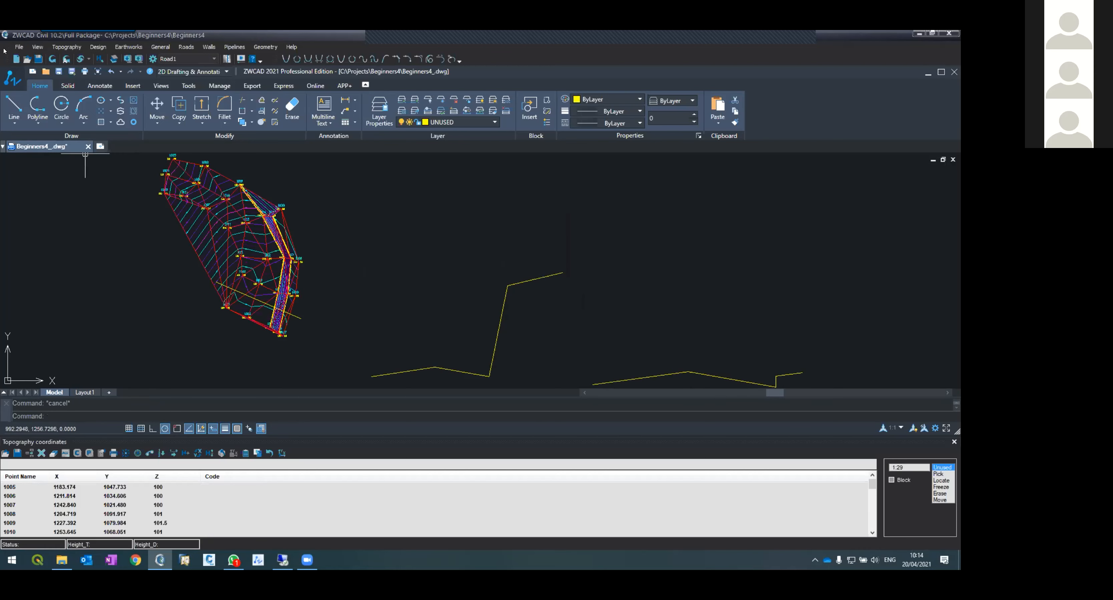
Step: Open the recent project Beginners5 without saving changes to Beginners4
left_click(17, 47)
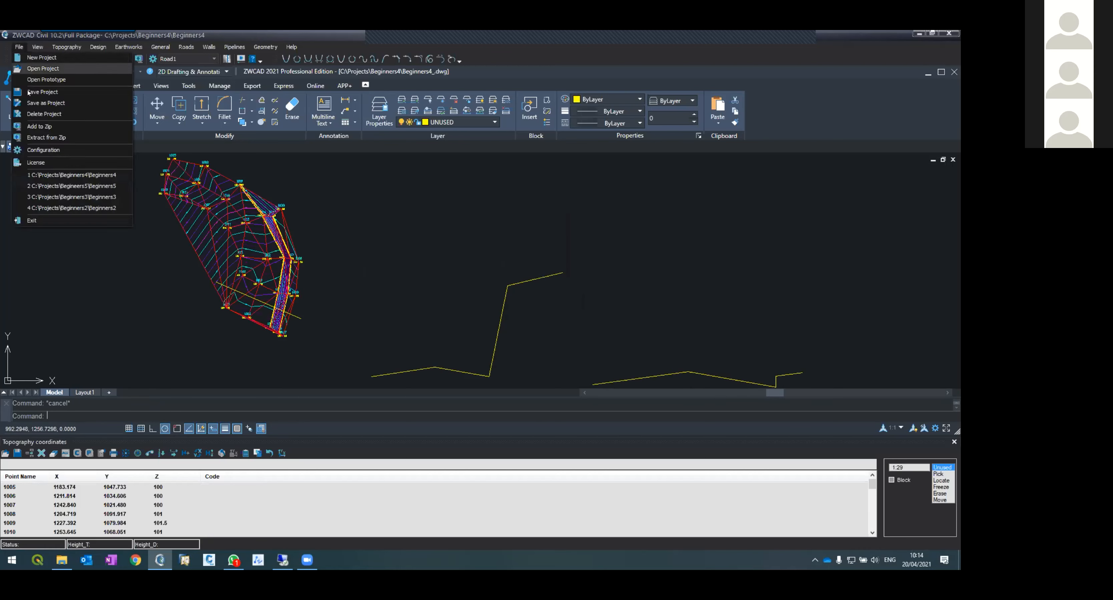
left_click(62, 187)
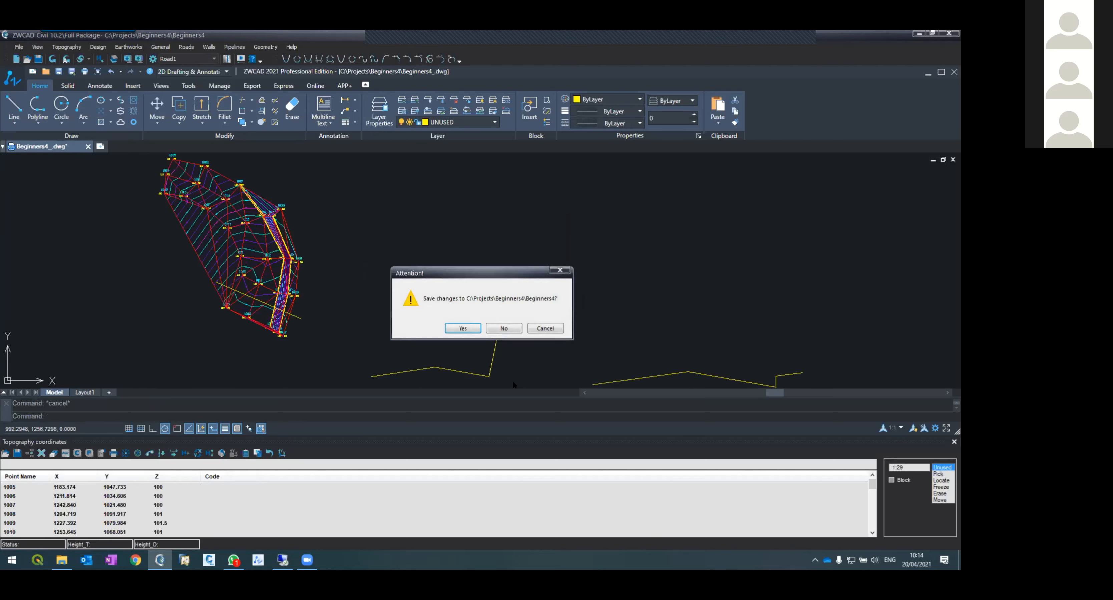
left_click(501, 329)
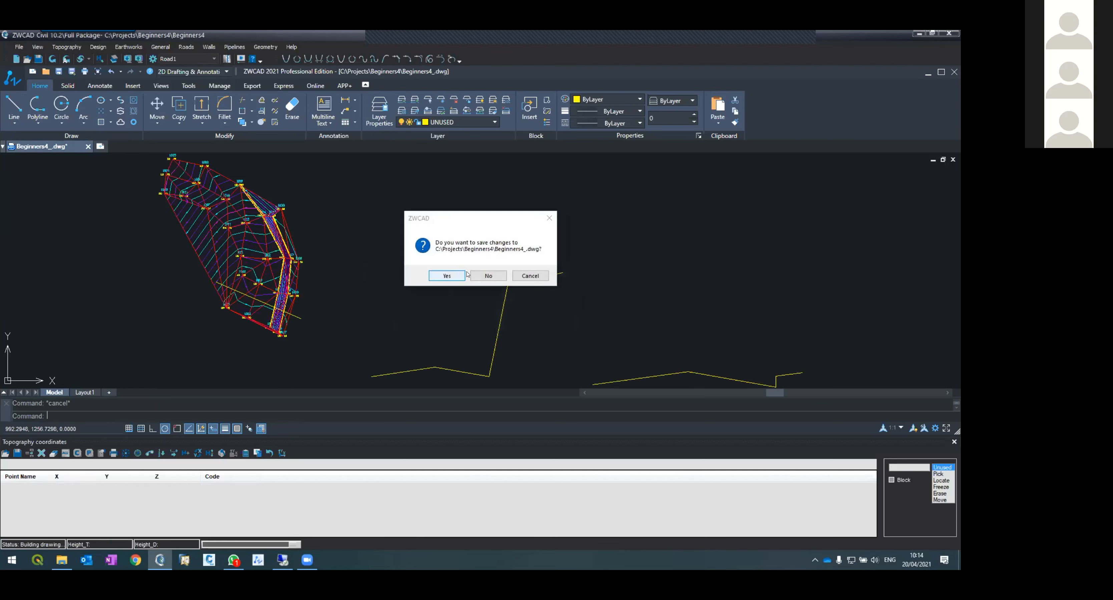
left_click(487, 275)
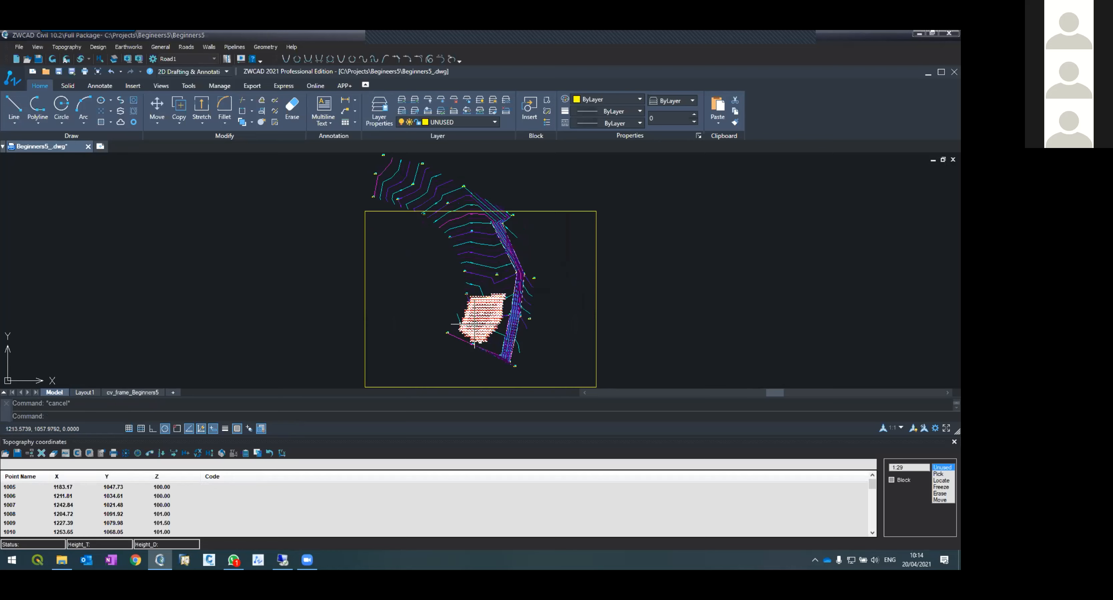
Step: Zoom around the survey drawing and select point 1008 in the topography coordinates table
scroll(475, 324, "up", 2)
scroll(501, 320, "up", 3)
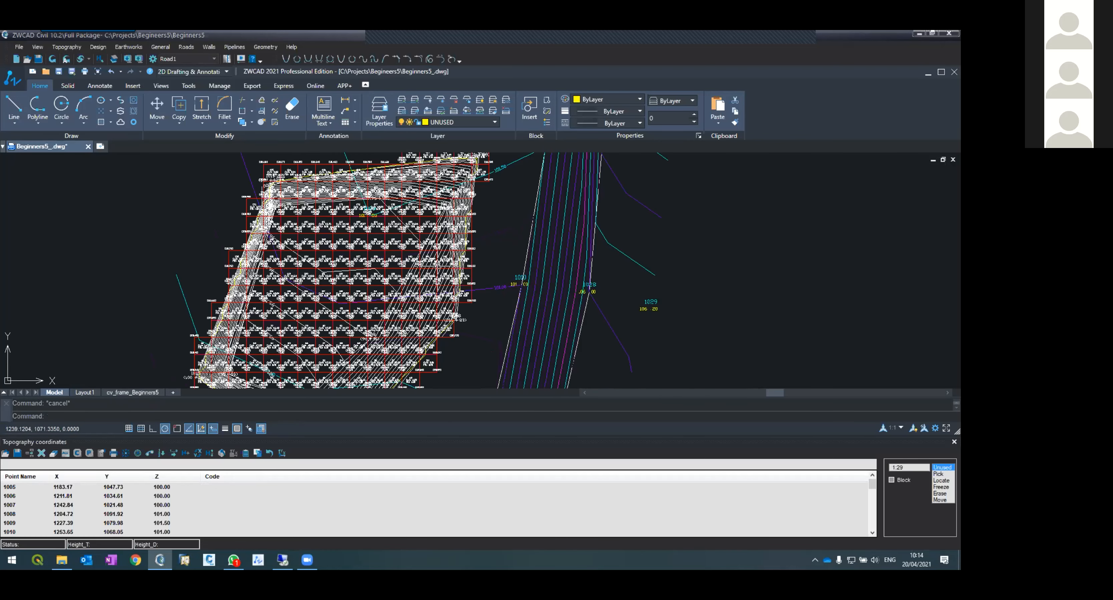
scroll(450, 216, "down", 4)
scroll(459, 186, "up", 3)
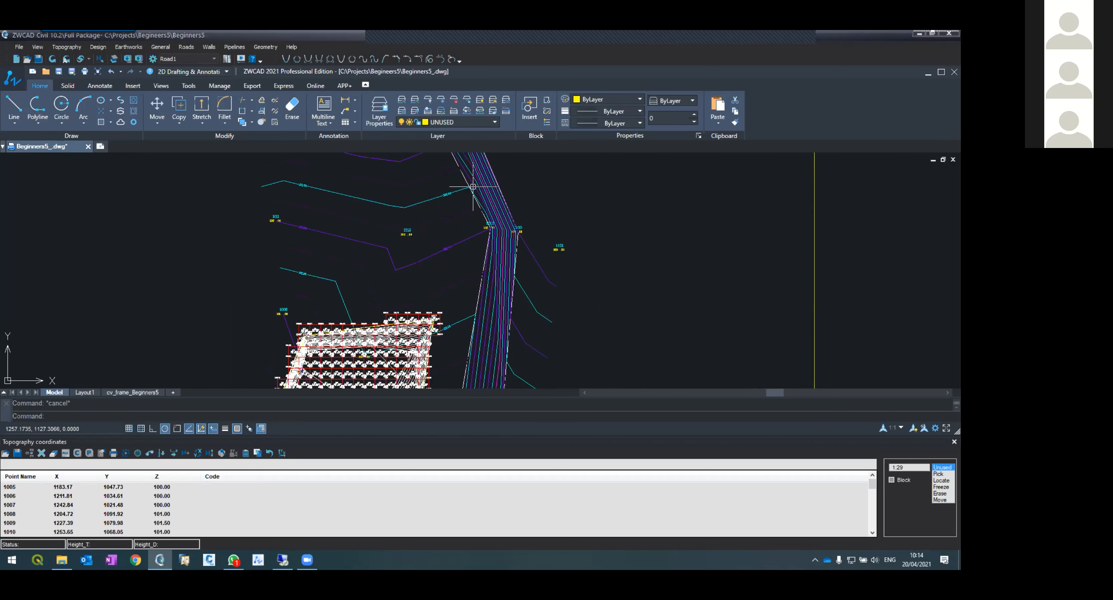
left_click(66, 498)
left_click(70, 515)
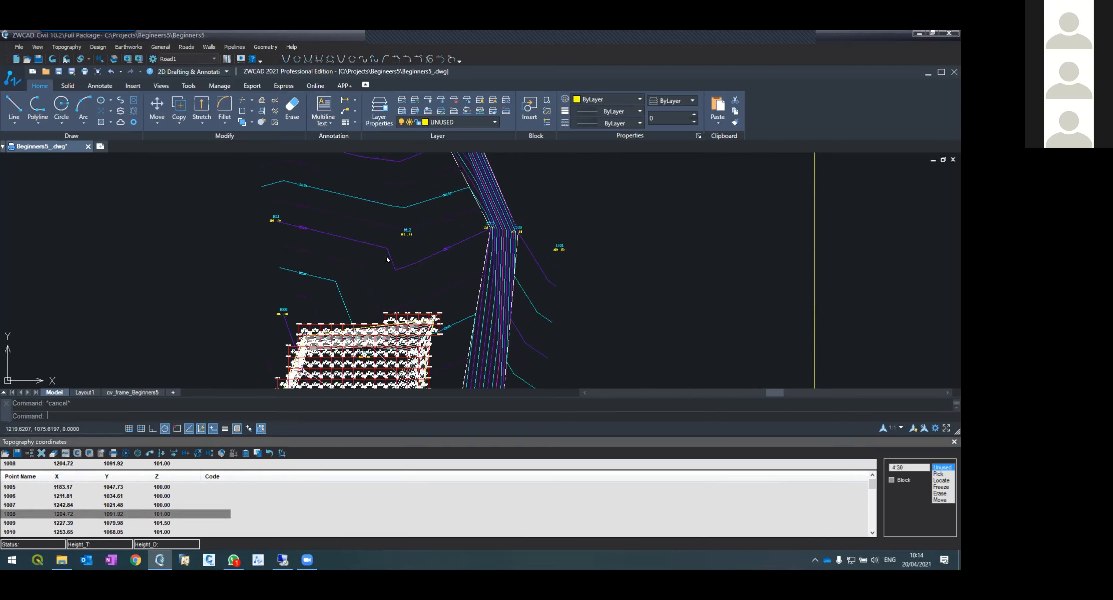
scroll(410, 214, "up", 5)
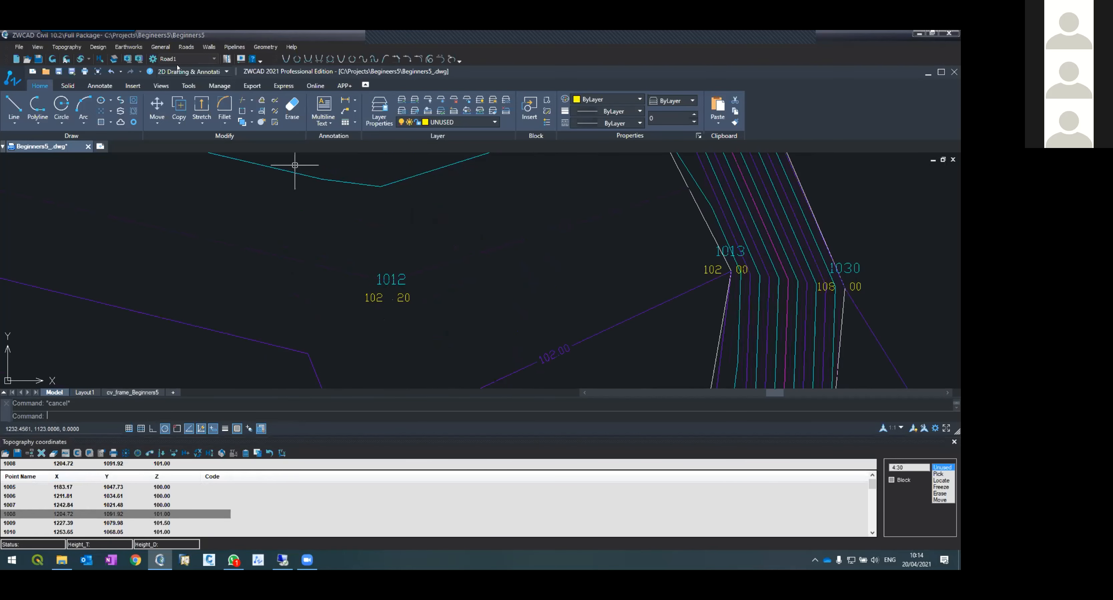
Step: Switch to the design coordinates table and zoom around the earthworks grid to inspect its cut and fill labels
left_click(98, 47)
left_click(96, 56)
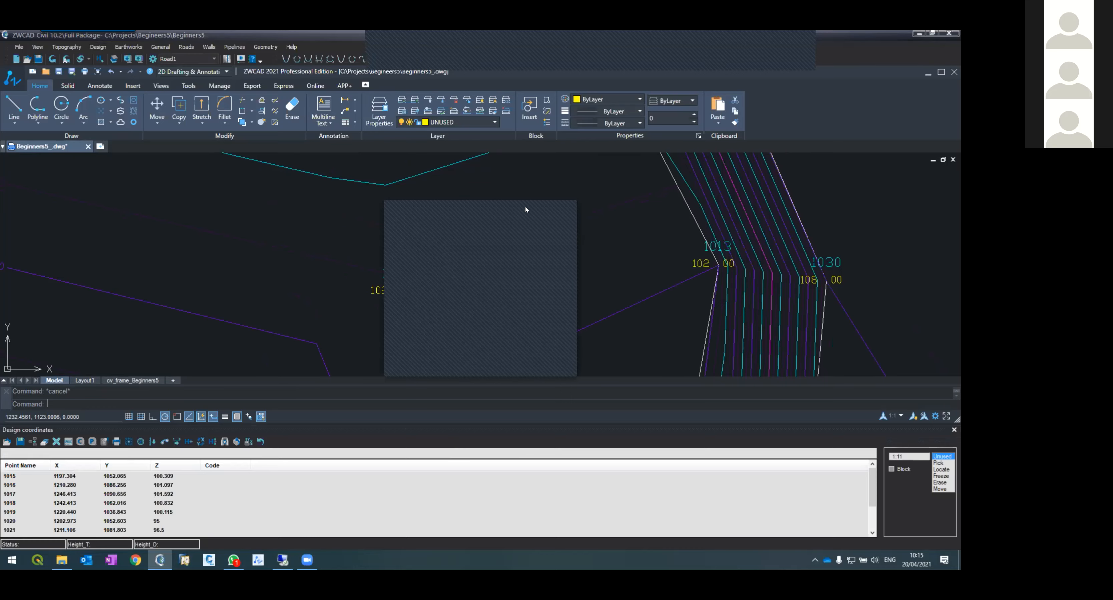
scroll(421, 206, "down", 10)
scroll(421, 206, "up", 4)
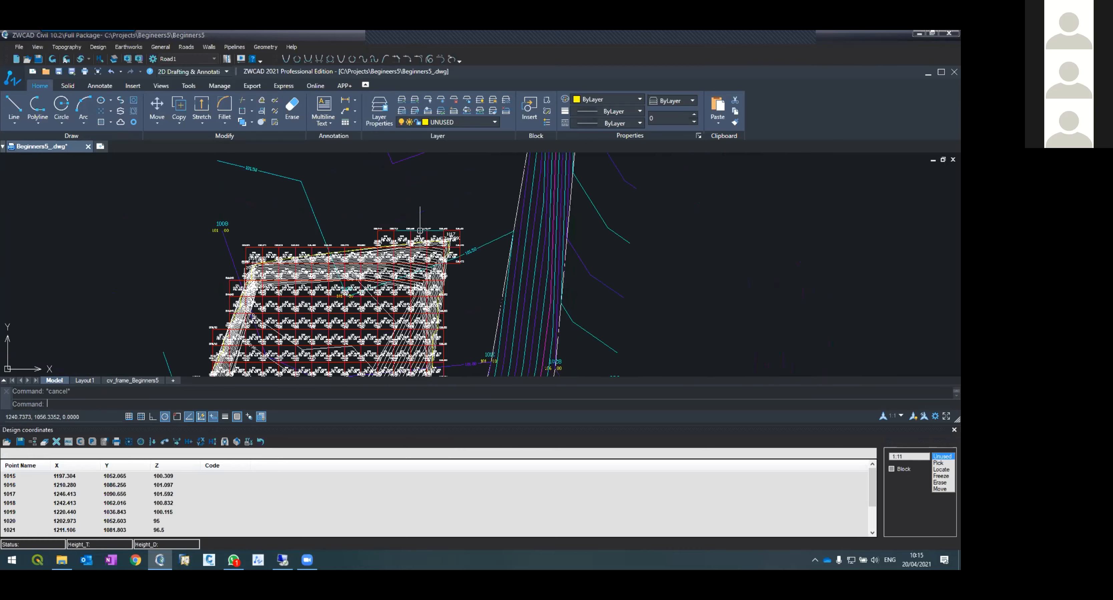
scroll(397, 286, "up", 4)
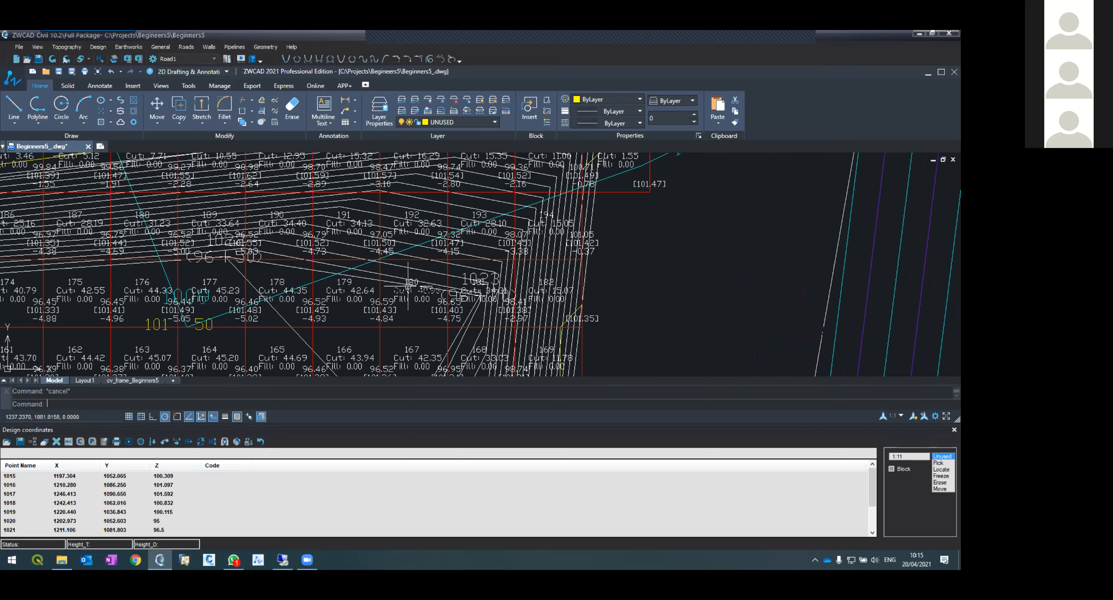
scroll(536, 320, "down", 6)
scroll(478, 328, "up", 5)
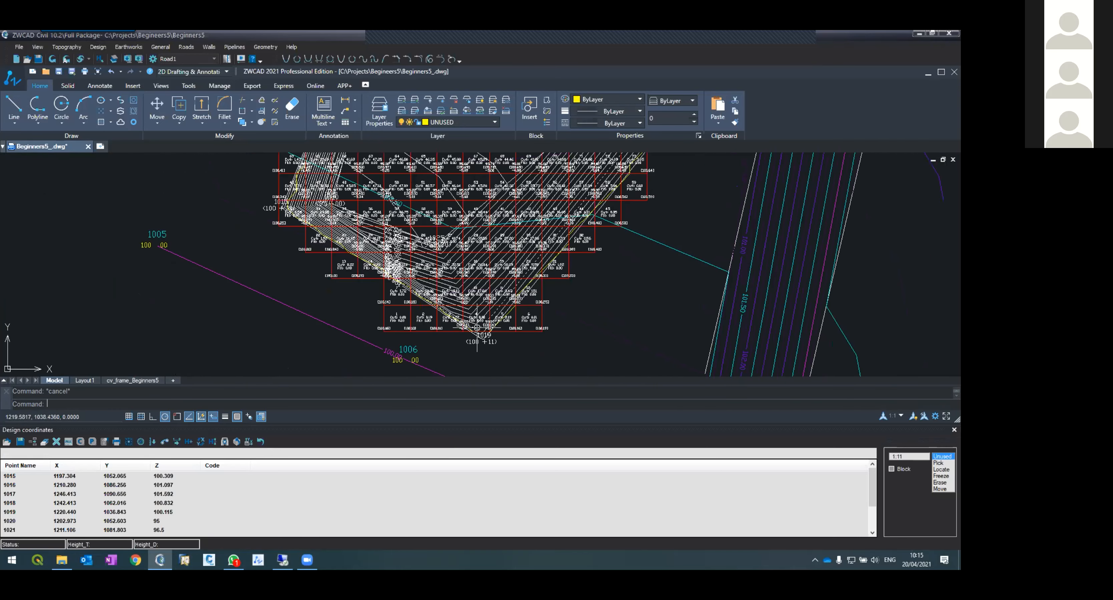
scroll(412, 282, "down", 2)
scroll(413, 276, "down", 3)
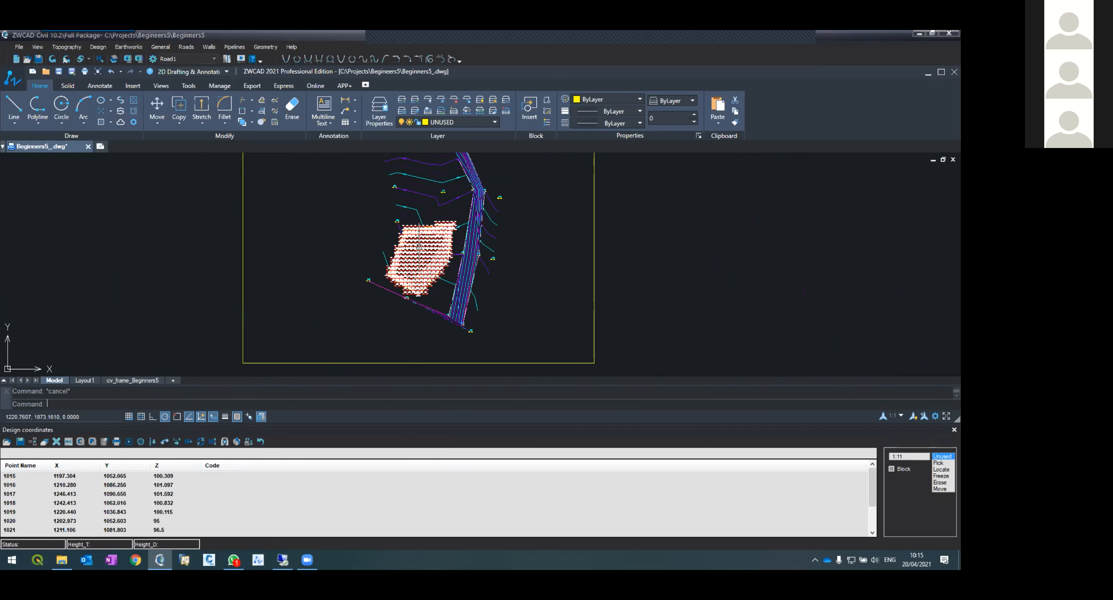
scroll(422, 237, "up", 4)
scroll(422, 239, "up", 3)
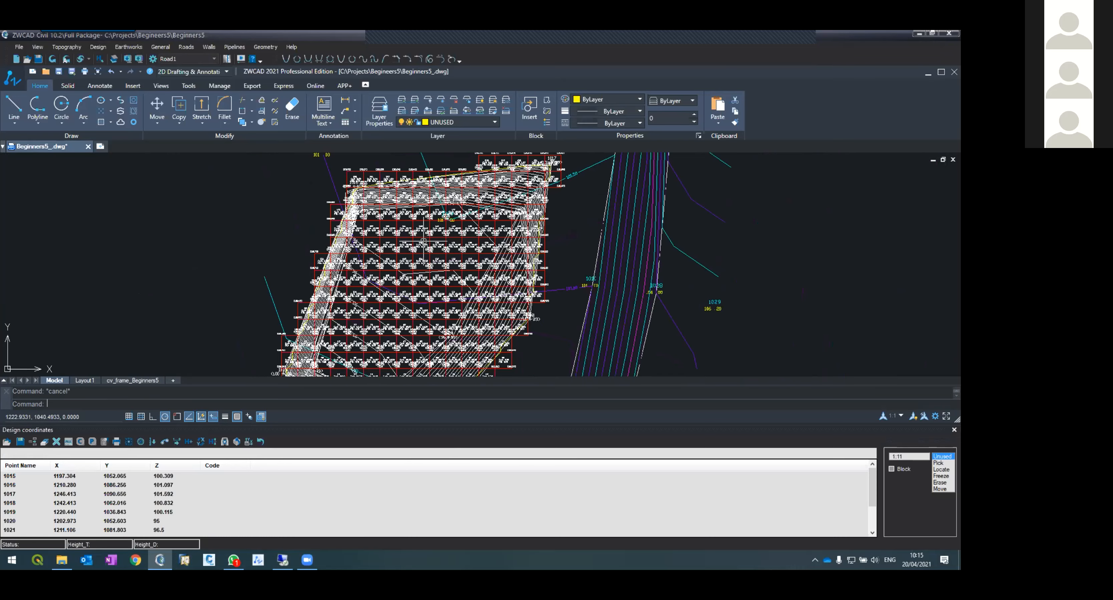
scroll(422, 239, "up", 3)
Step: Examine the cut and fill labels of individual grid cells up close
left_click(130, 47)
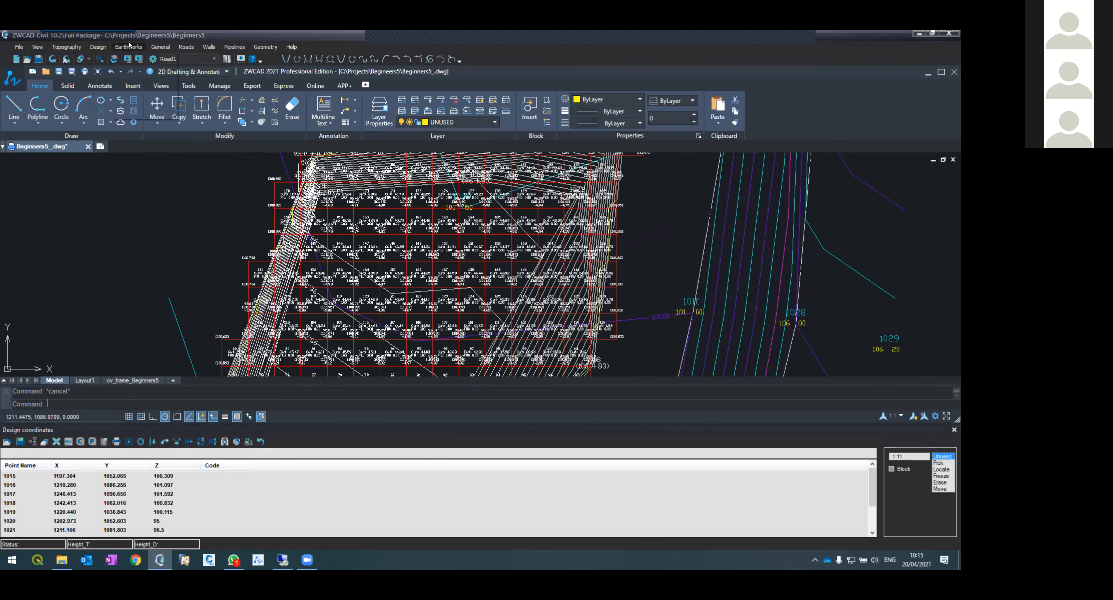
left_click(339, 280)
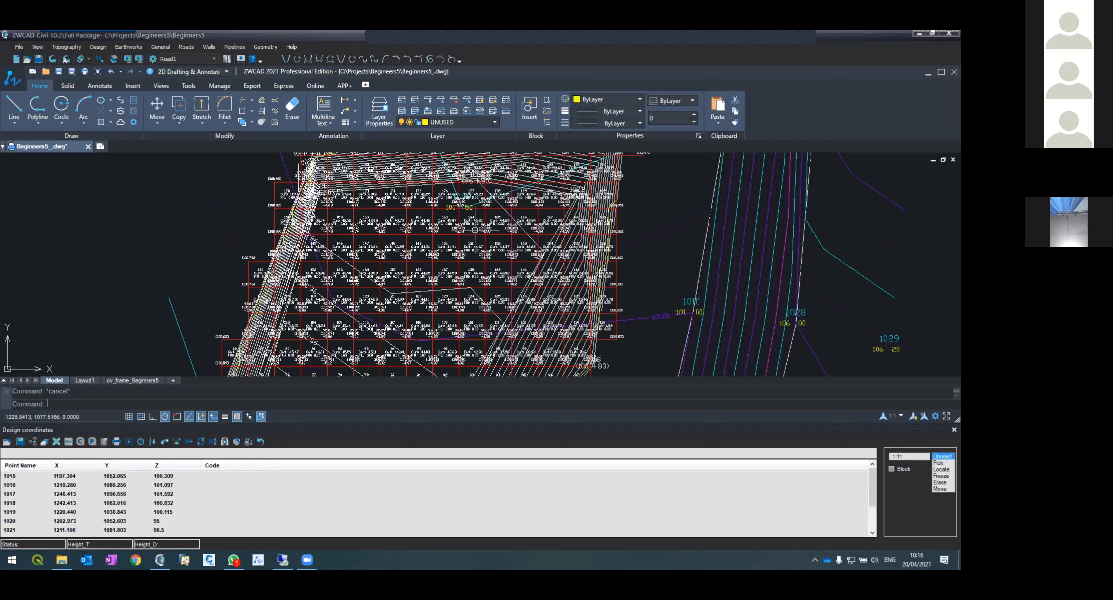
scroll(461, 299, "up", 2)
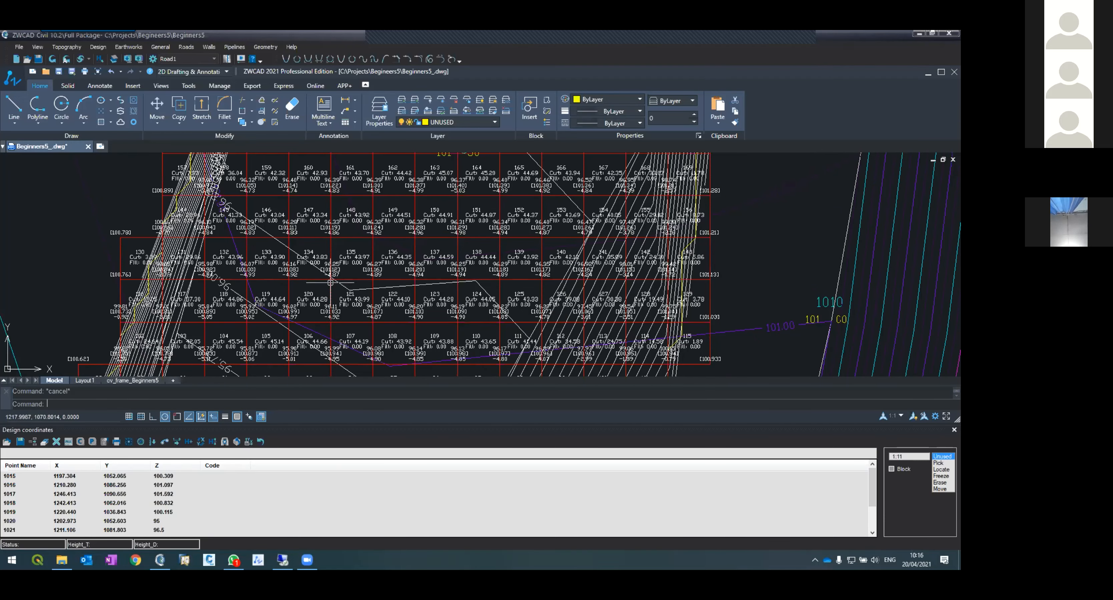
scroll(331, 282, "up", 4)
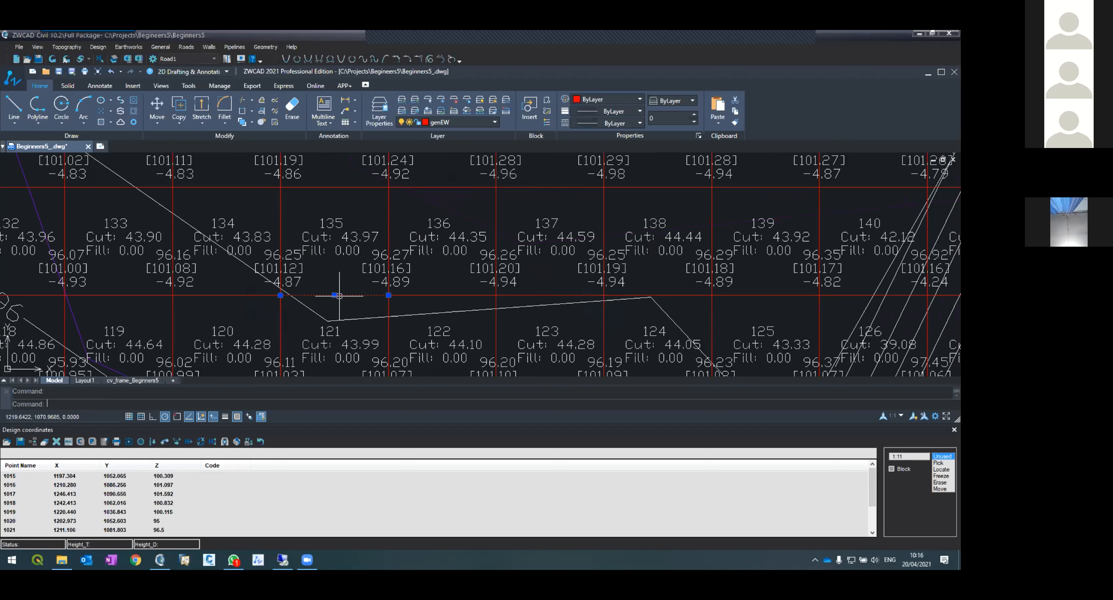
left_click(281, 239)
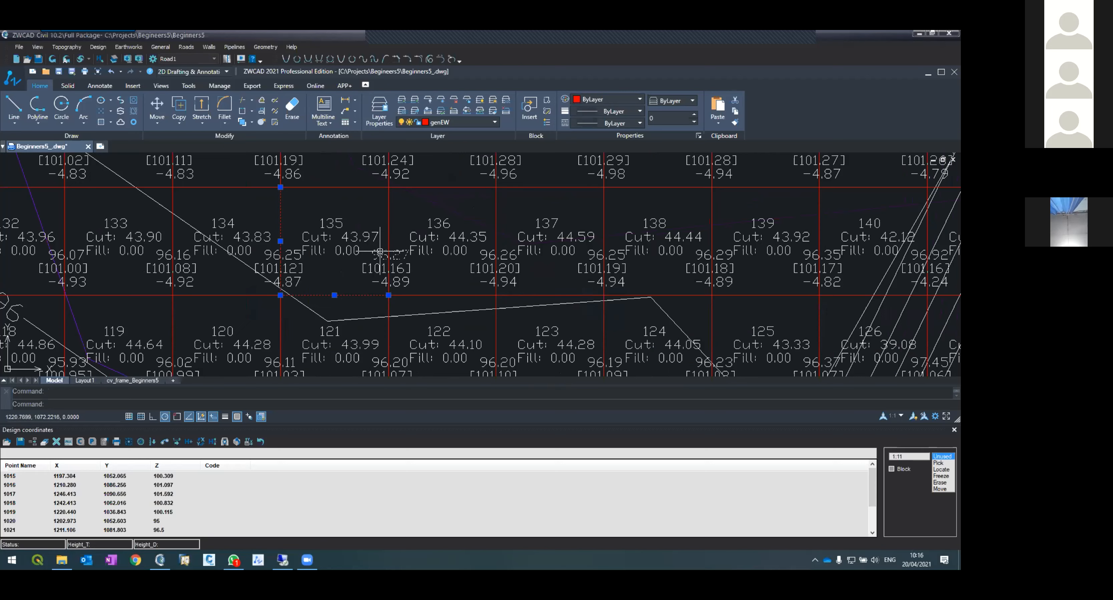
key("Escape")
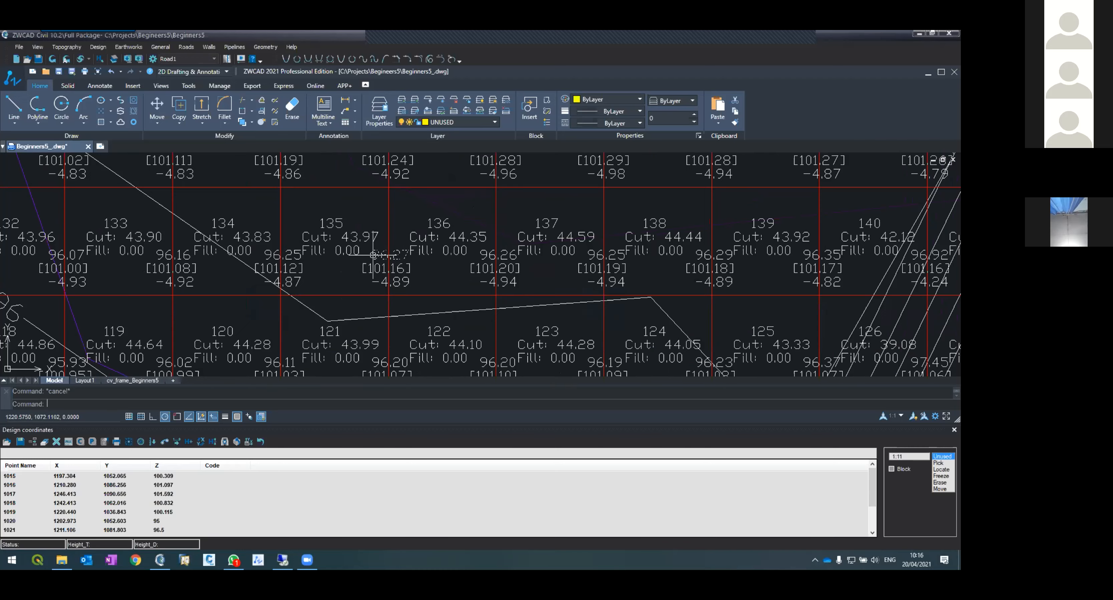
scroll(372, 254, "down", 5)
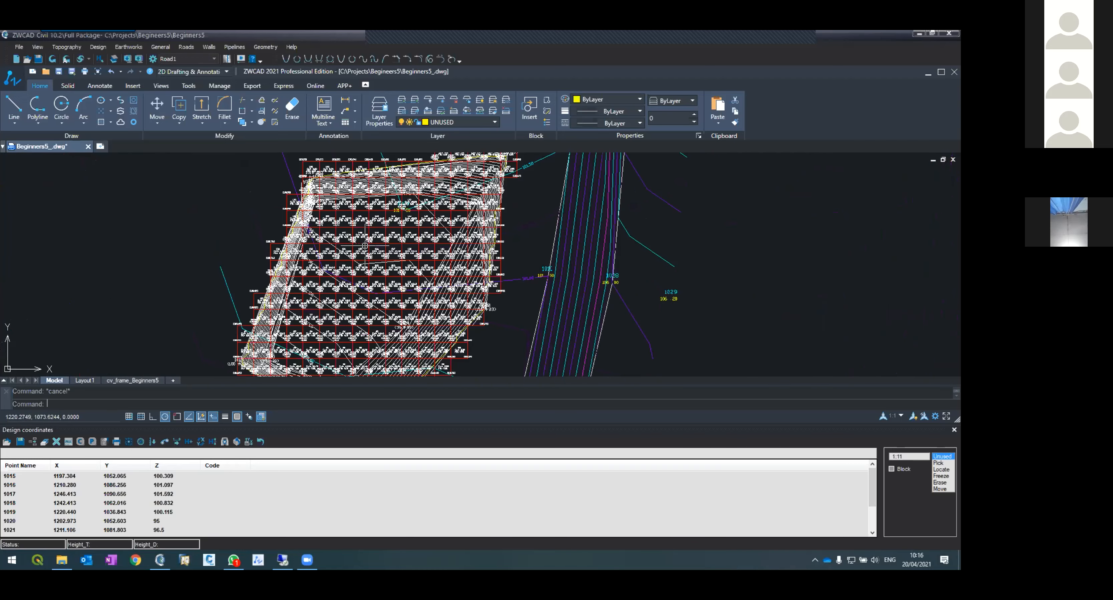
scroll(363, 249, "up", 5)
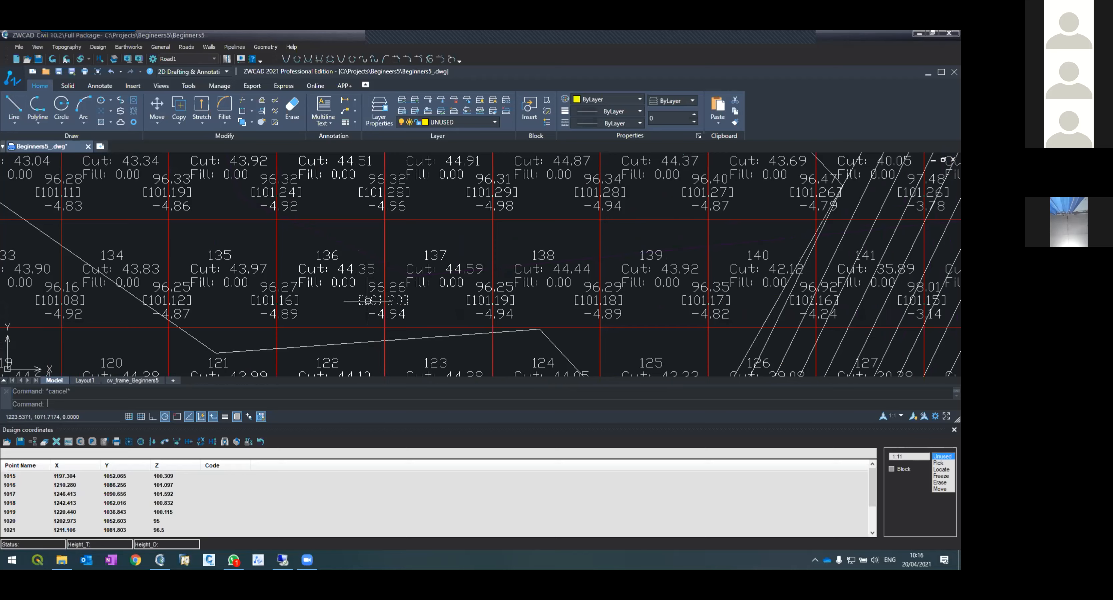
scroll(368, 300, "down", 5)
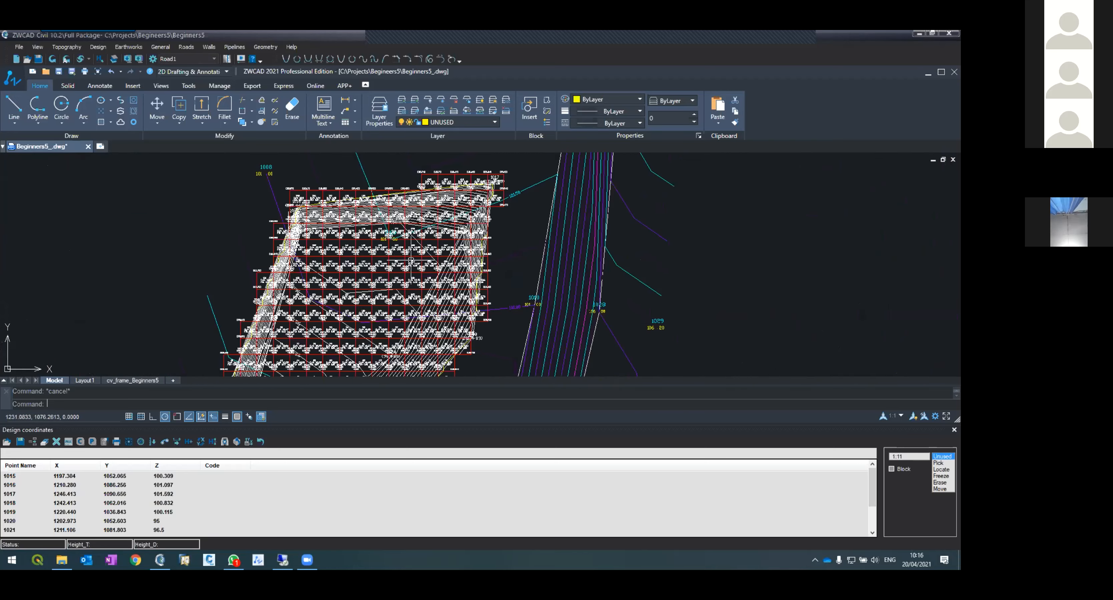
scroll(367, 298, "up", 5)
scroll(367, 298, "up", 3)
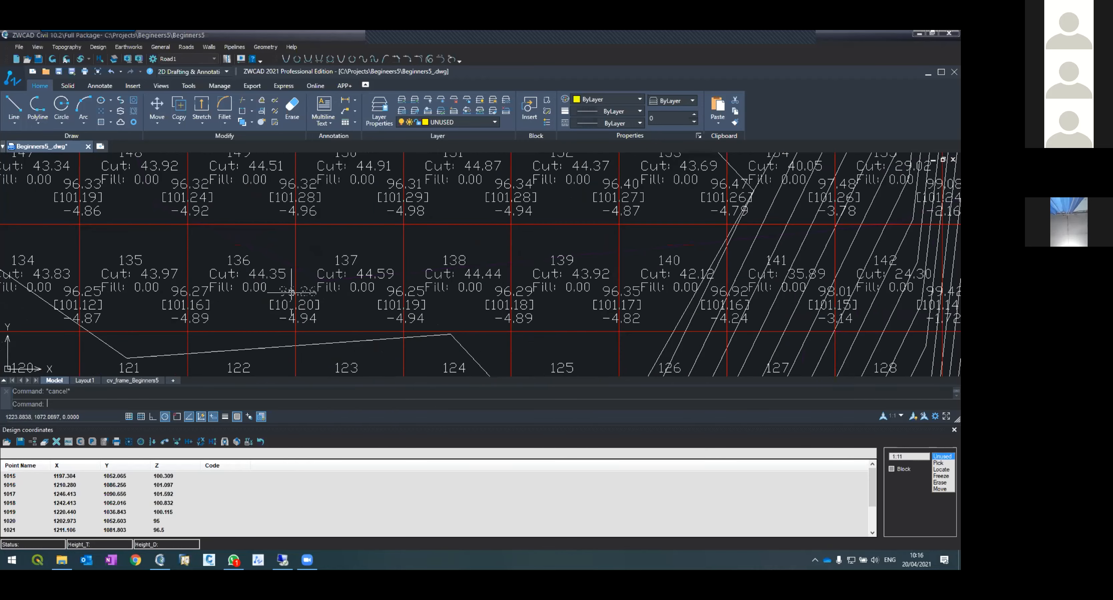
Step: Run General Earthworks on a 3.00 by 3.00 grid and move the resulting report window lower on screen
left_click(298, 319)
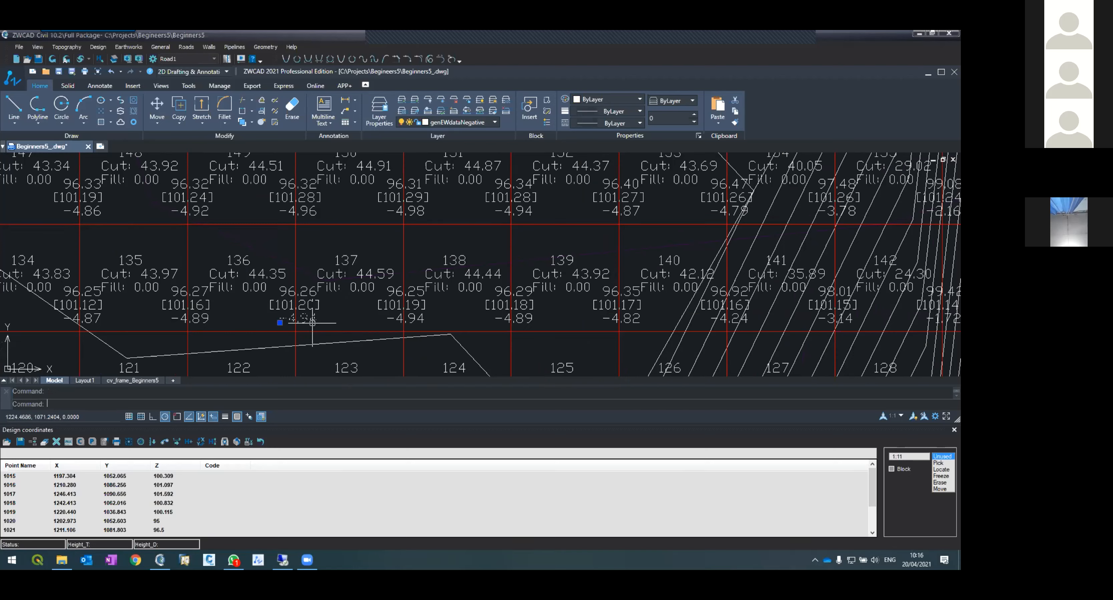
left_click(411, 322)
left_click(128, 46)
left_click(130, 54)
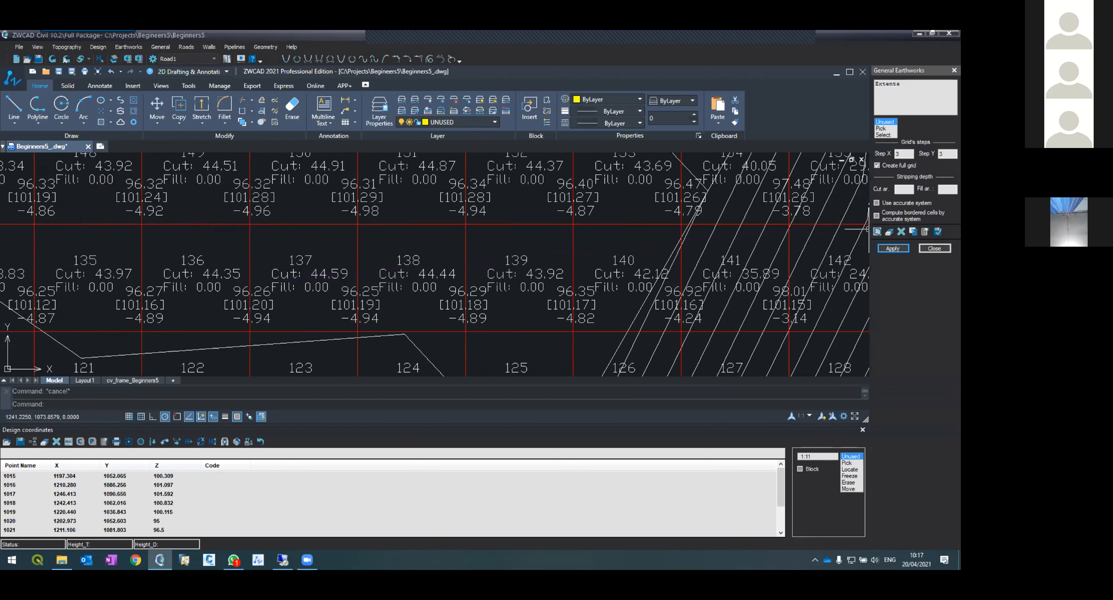
left_click(893, 248)
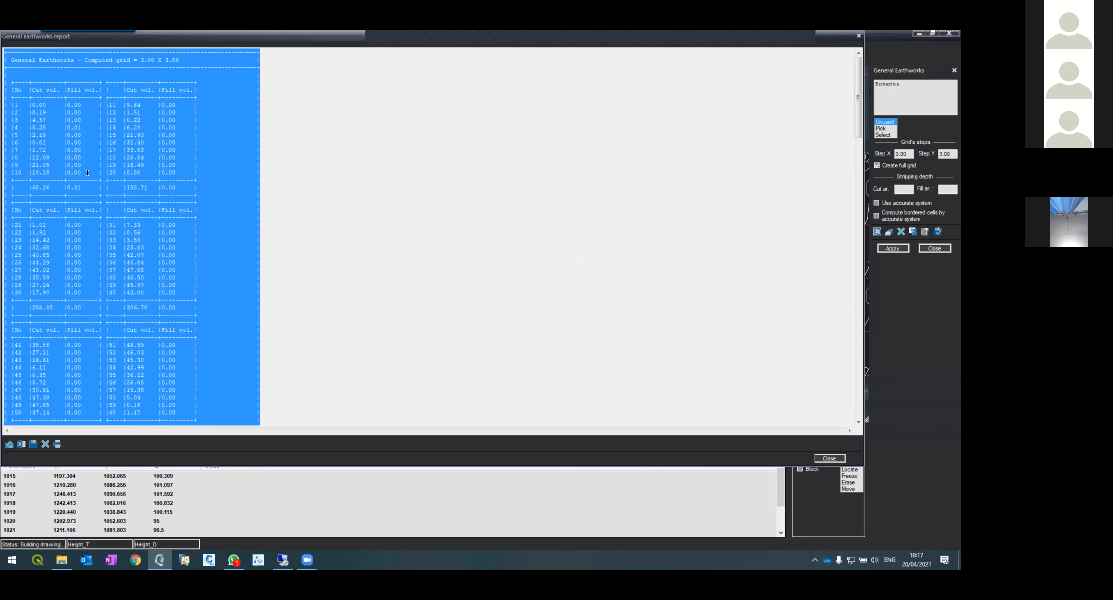
left_click(48, 100)
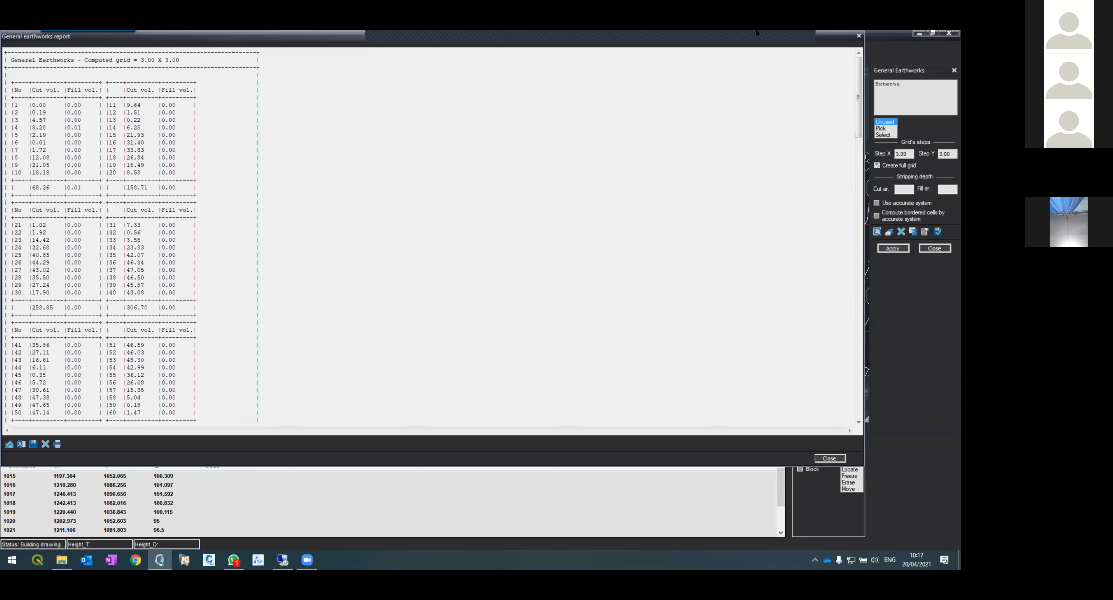
left_click_drag(797, 42, 513, 302)
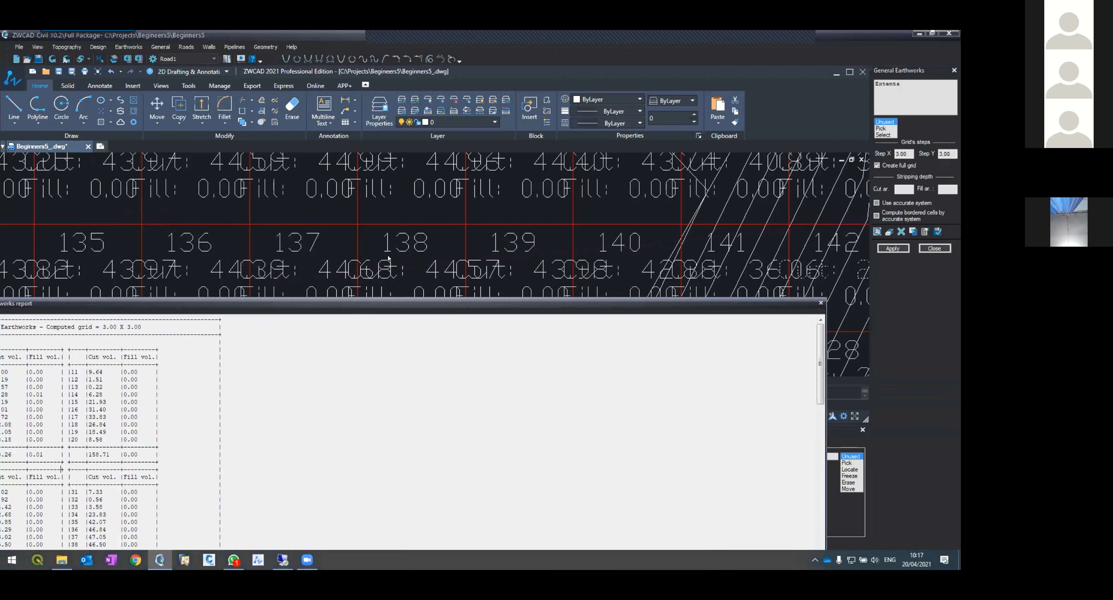
Step: Set the general earthworks label scale to 1:150 in the earthworks options
left_click_drag(301, 305, 366, 432)
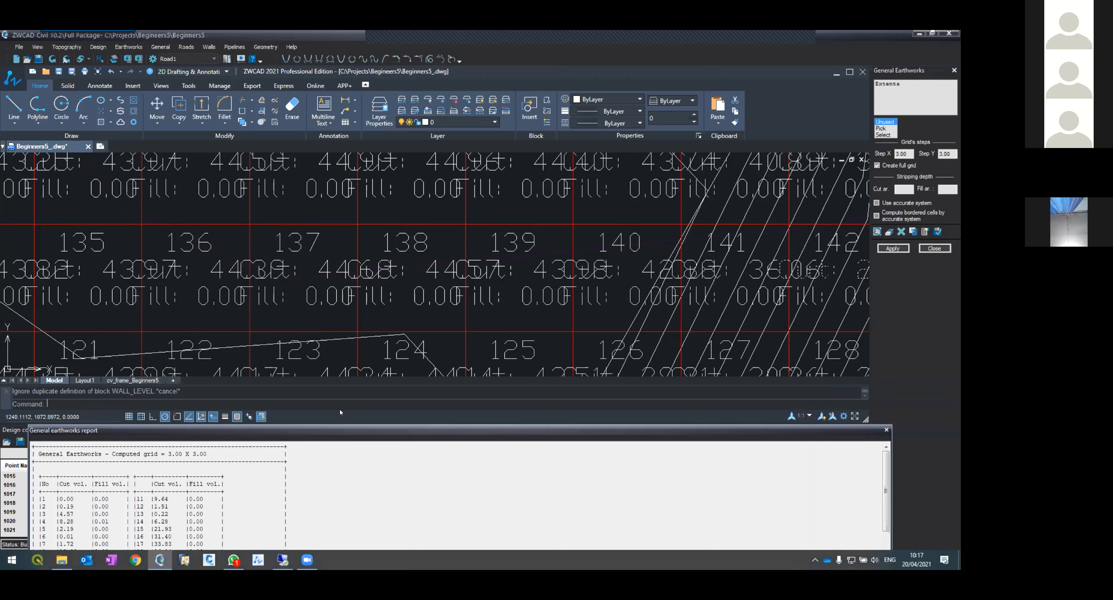
scroll(352, 270, "down", 3)
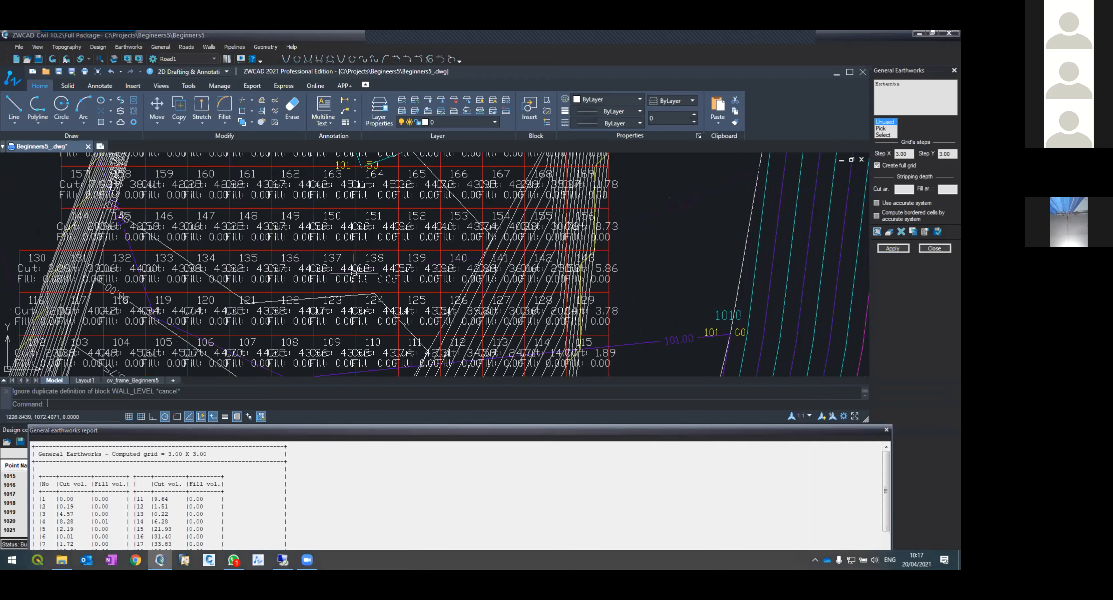
scroll(352, 270, "down", 2)
scroll(352, 269, "up", 3)
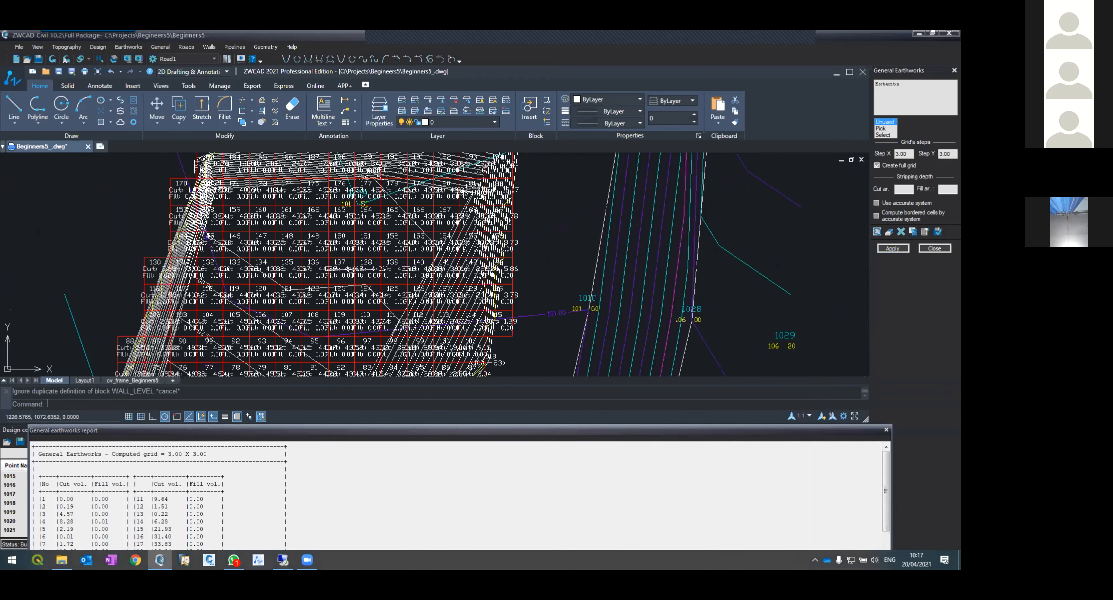
left_click(924, 233)
left_click(363, 200)
scroll(357, 214, "up", 2)
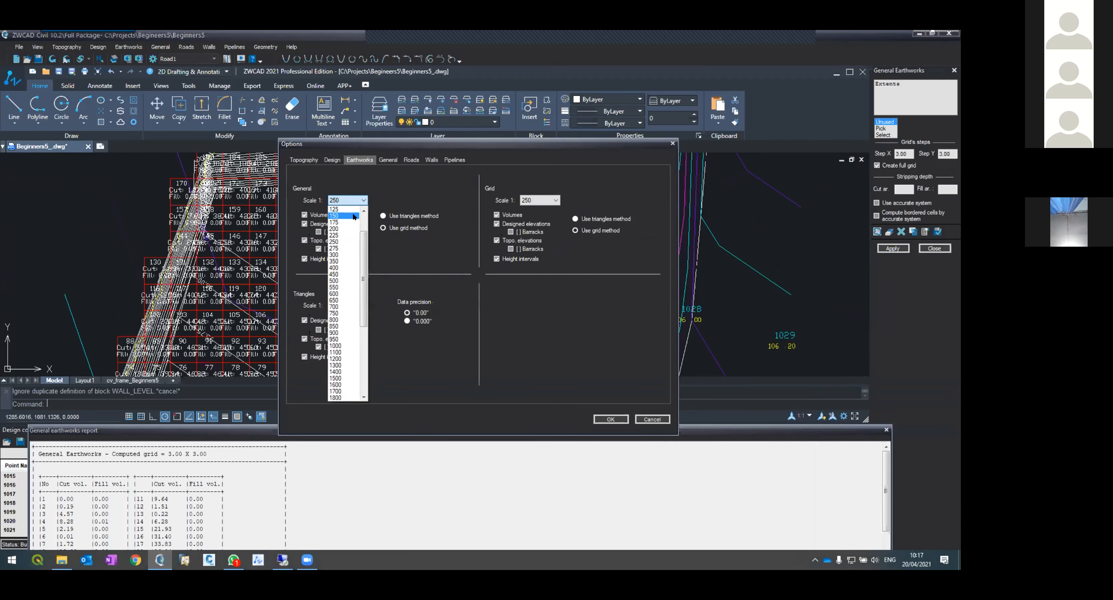
left_click(353, 216)
left_click(610, 419)
Step: Reapply General Earthworks to regenerate the grid labels and report
left_click(891, 250)
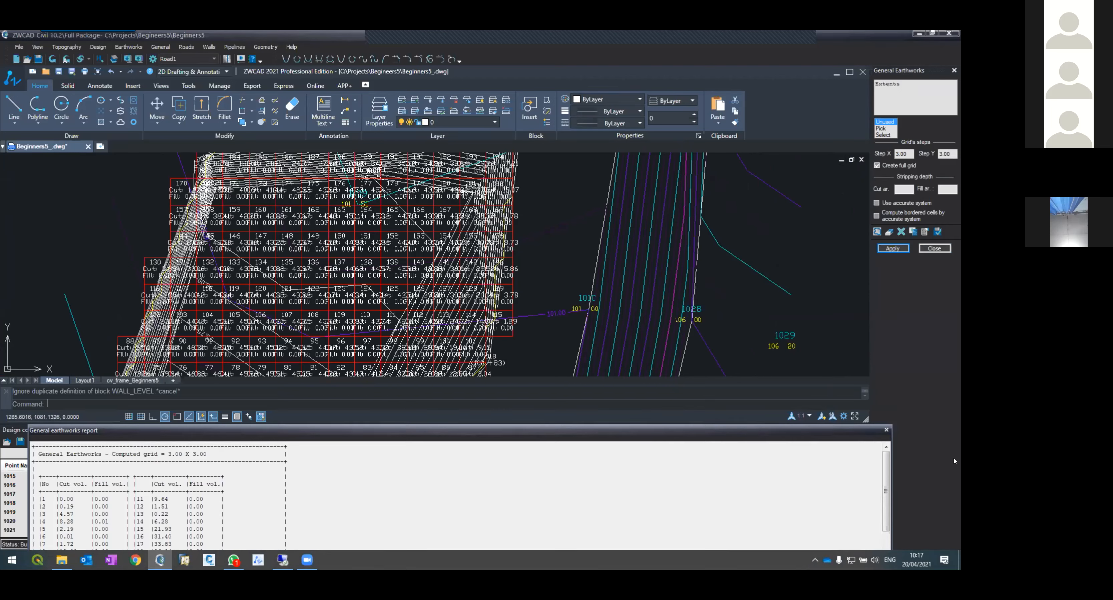
left_click(886, 430)
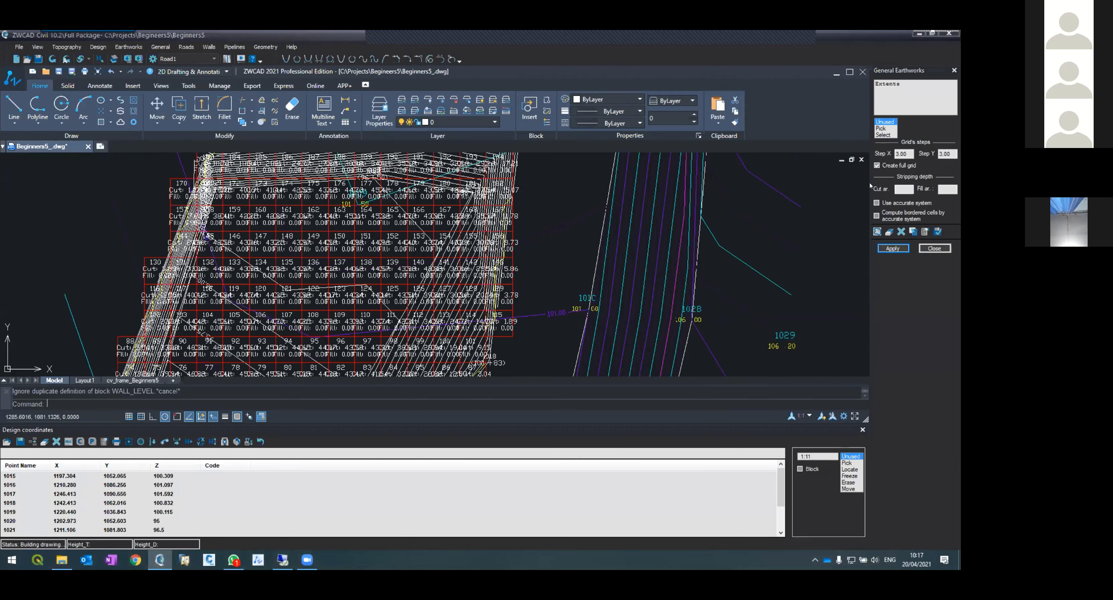
left_click(890, 249)
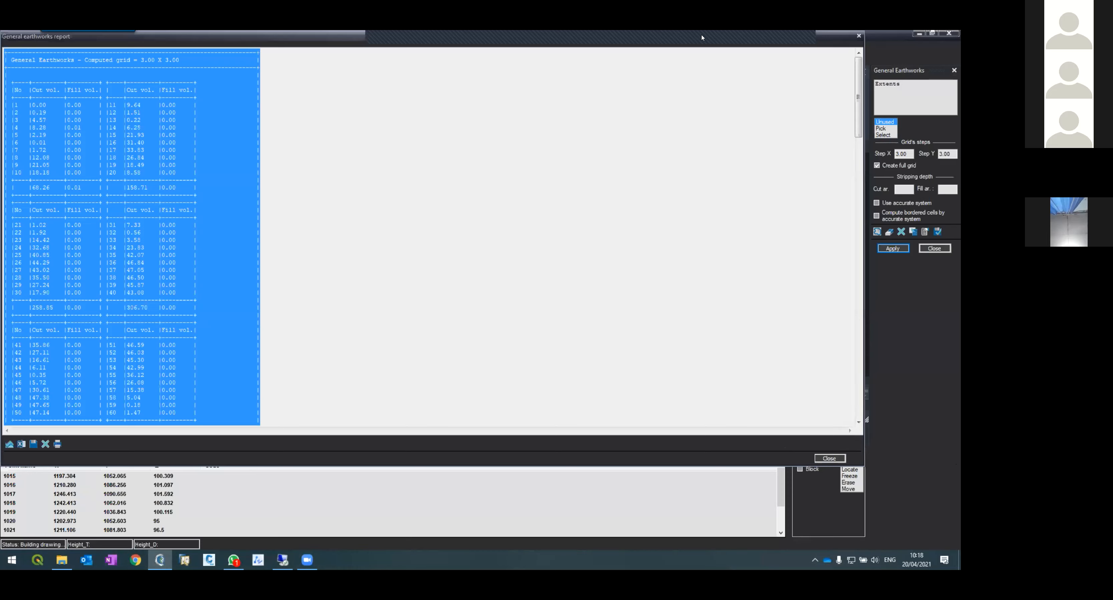
Step: Move the earthworks report window down and confirm the earthworks options with general scale 1:150
left_click_drag(702, 38, 704, 306)
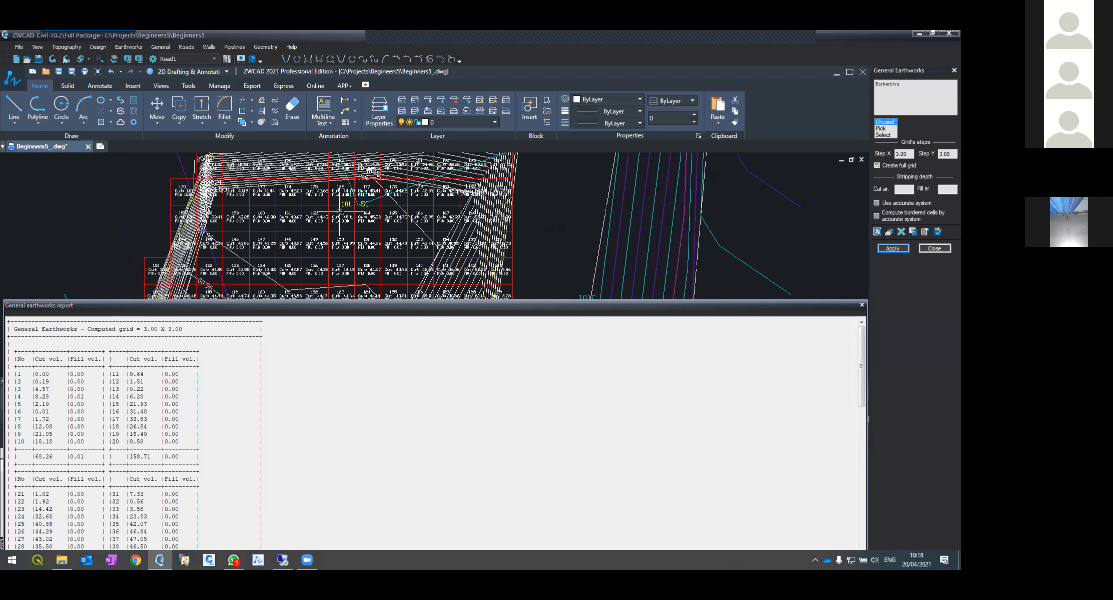
scroll(329, 209, "up", 5)
scroll(375, 223, "down", 3)
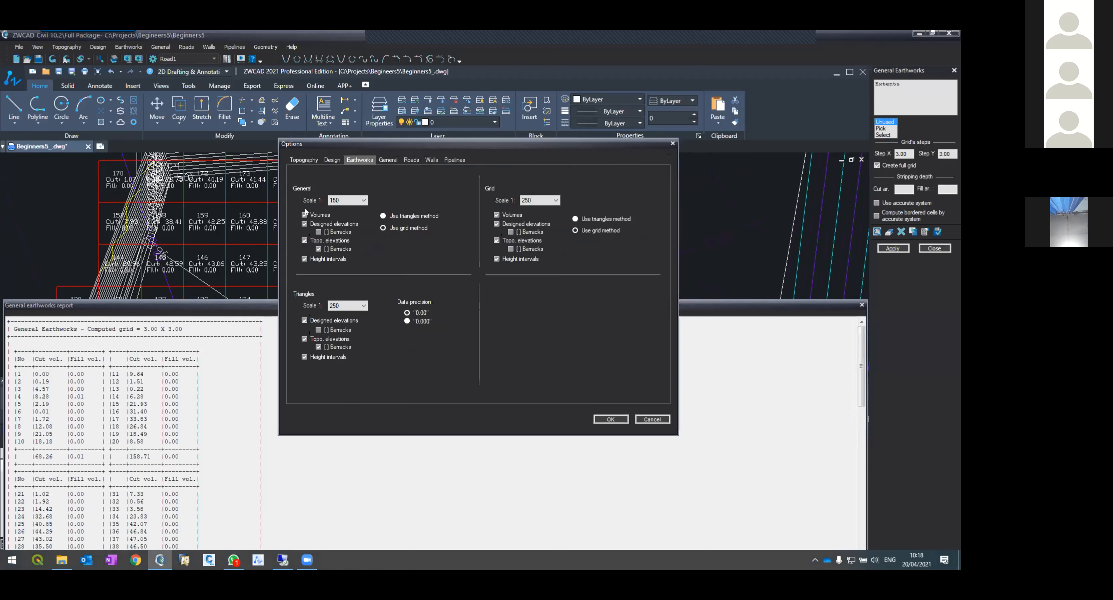
left_click(611, 420)
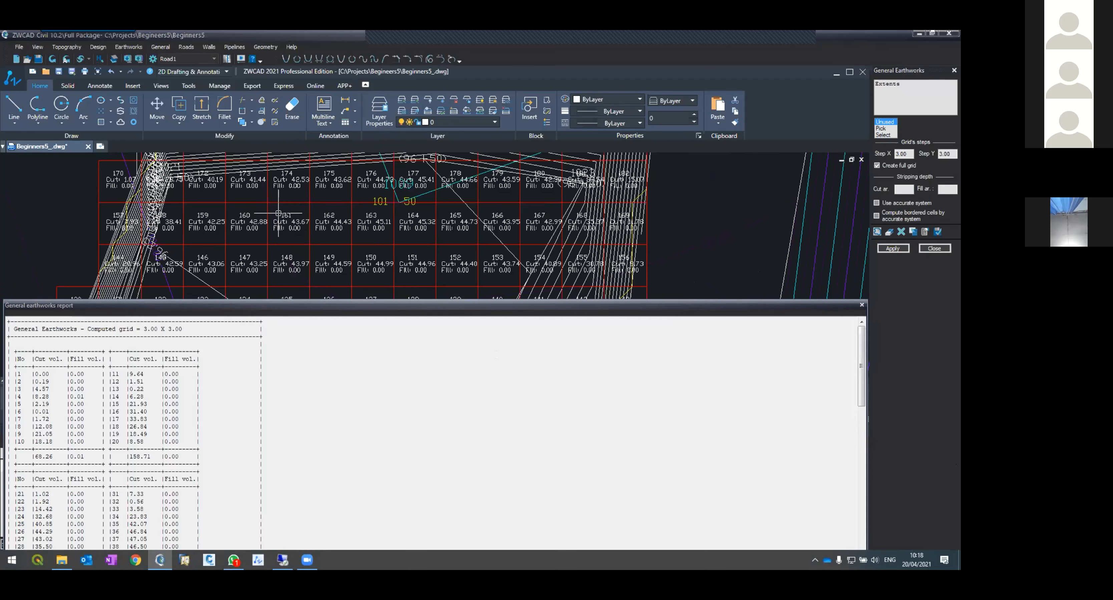
Step: Scroll through the earthworks report, highlighting a cell's cut volume and the total cut volume
left_click_drag(298, 306, 609, 251)
scroll(413, 385, "down", 20)
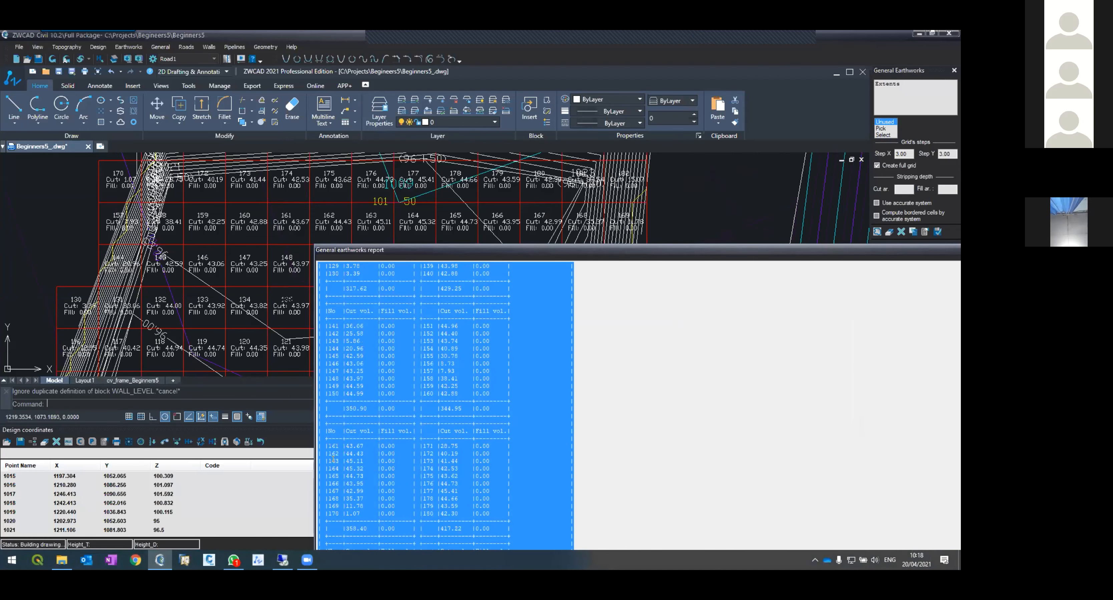
left_click(334, 461)
left_click_drag(344, 445, 364, 446)
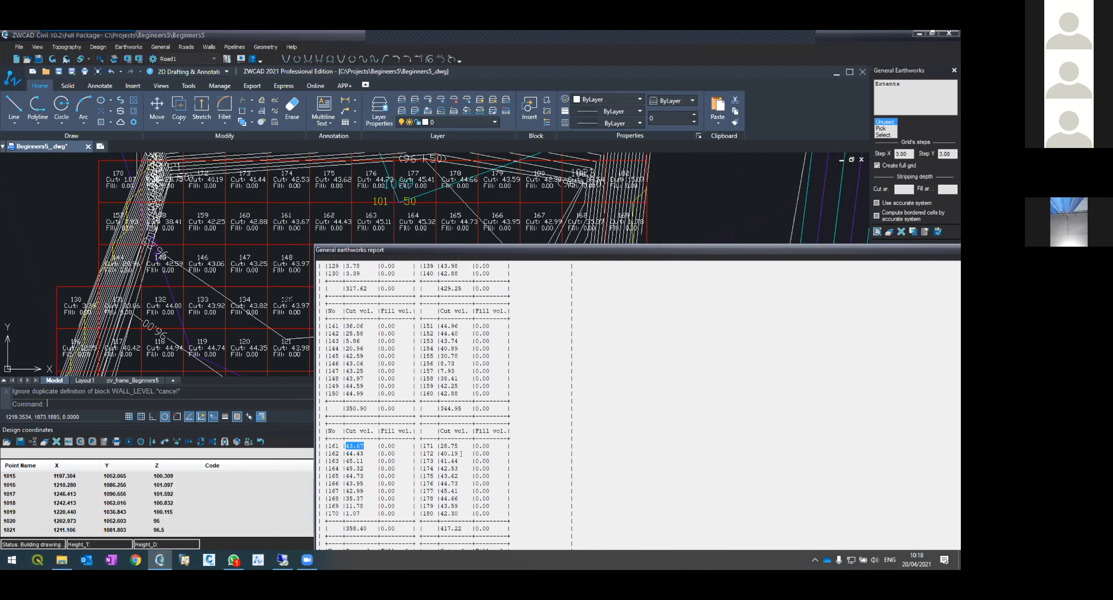
scroll(380, 475, "down", 20)
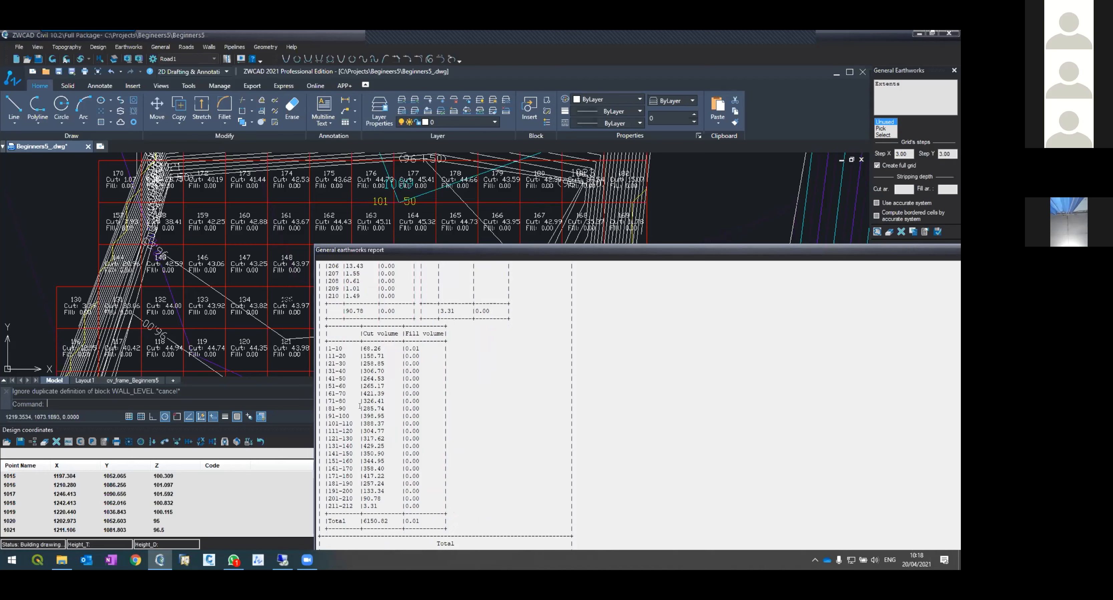
left_click_drag(380, 518, 392, 521)
Step: Enlarge the earthworks report to read its totals summary and close it
left_click_drag(440, 250, 173, 147)
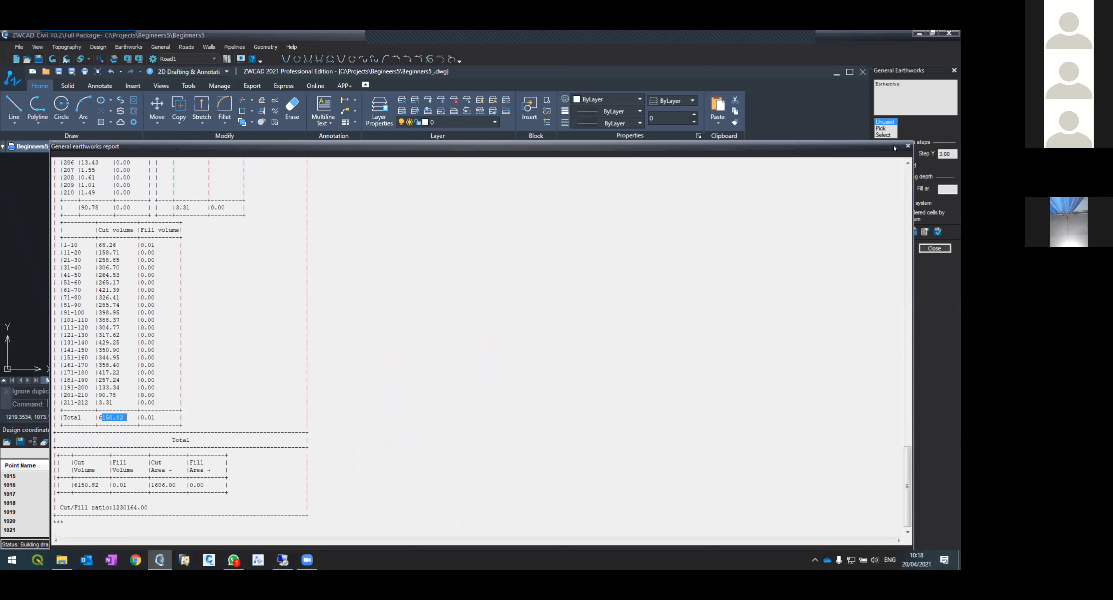
left_click(908, 146)
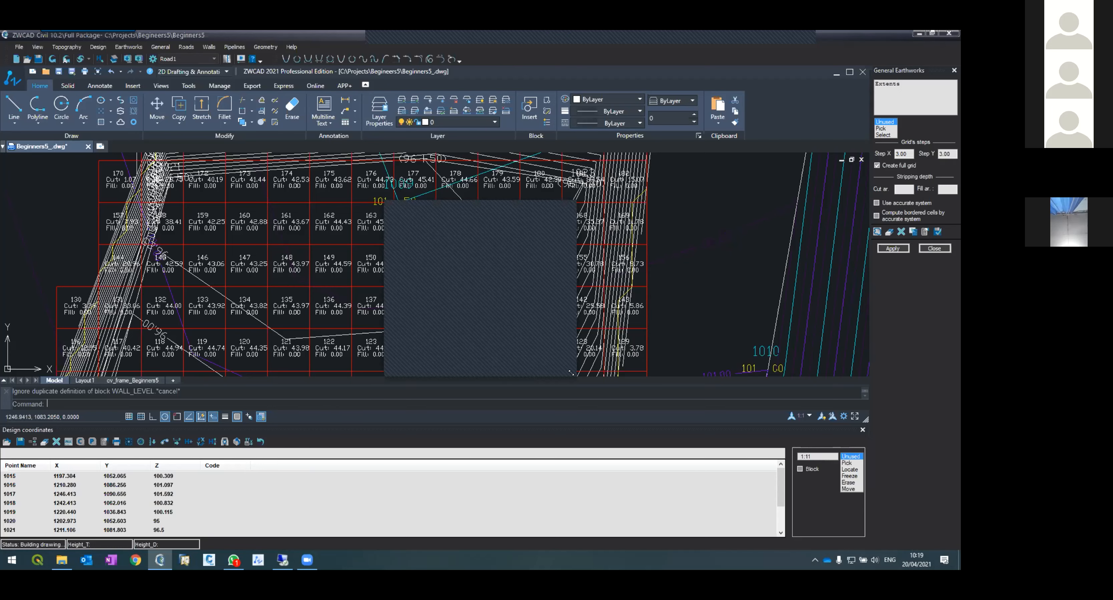
Step: Close the General Earthworks panel and zoom out to the whole drawing
left_click_drag(571, 373, 537, 402)
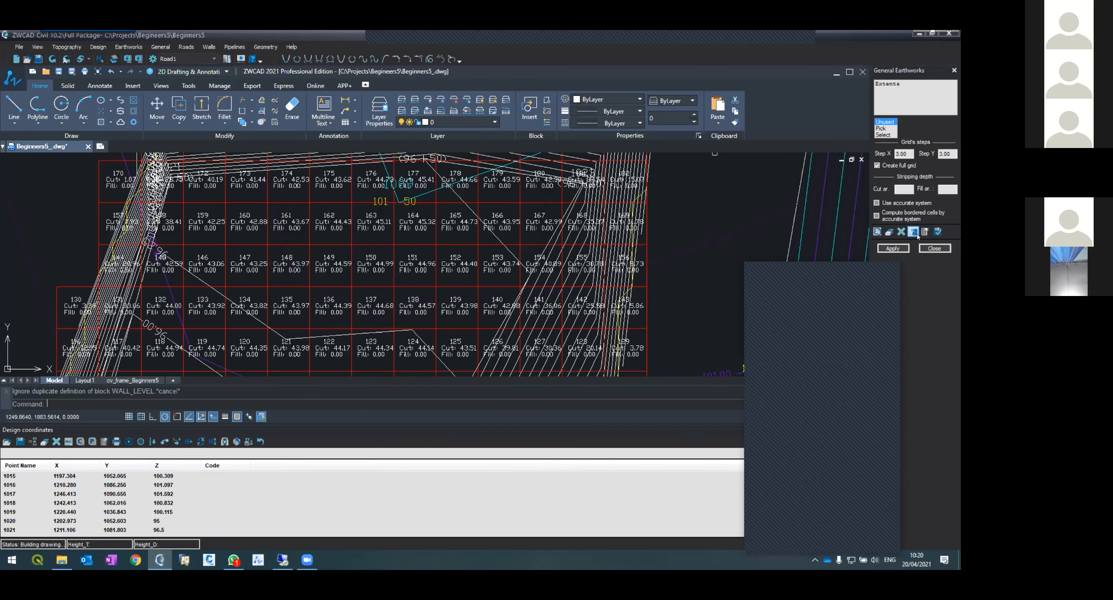
left_click(933, 249)
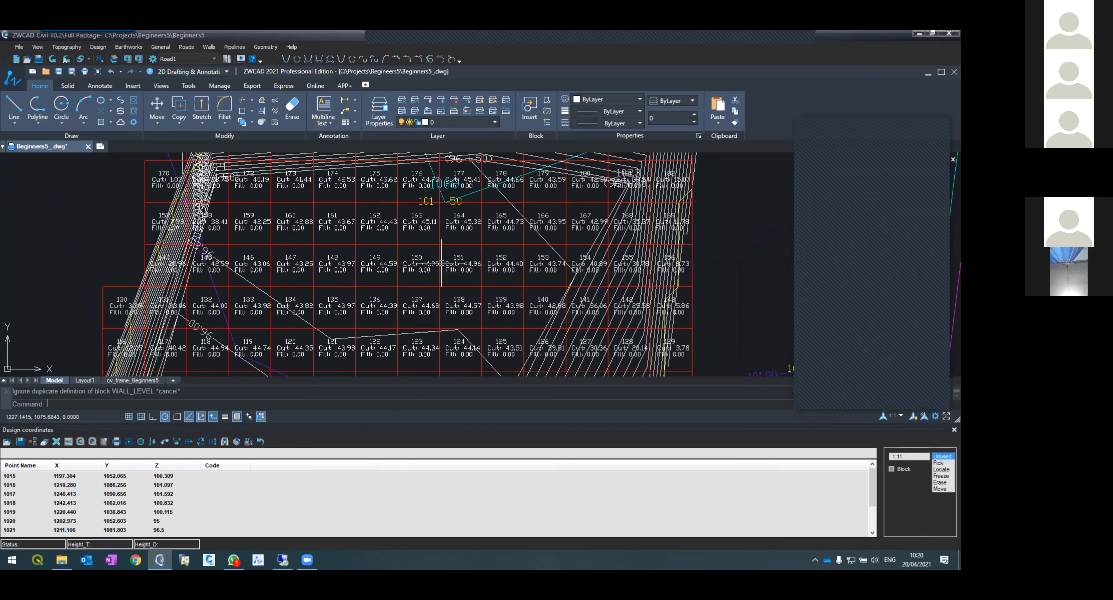
scroll(388, 315, "down", 5)
scroll(387, 315, "up", 3)
scroll(388, 311, "down", 5)
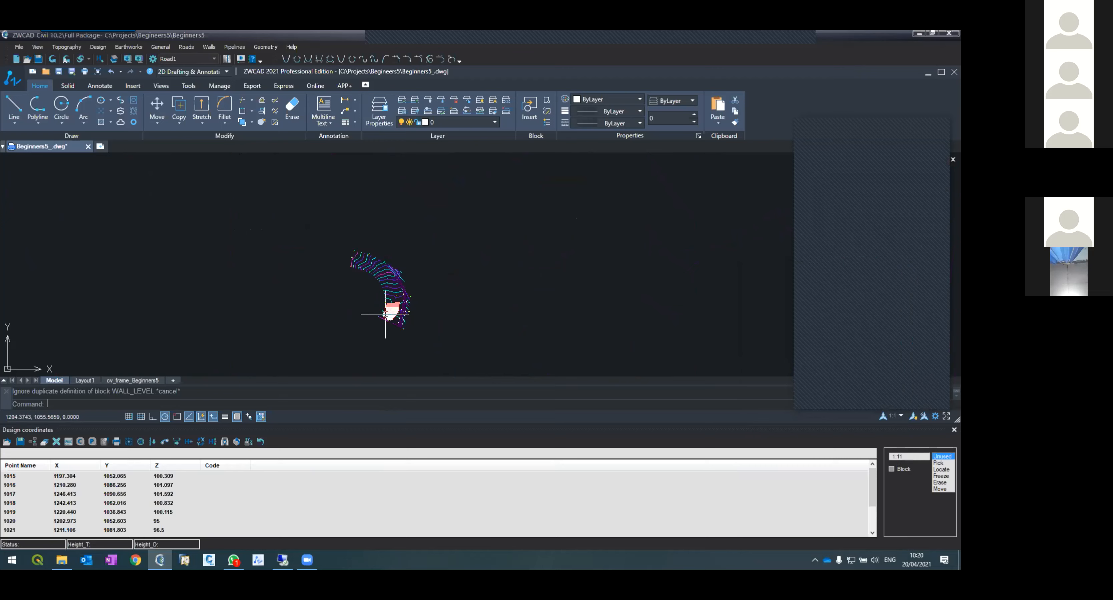
scroll(387, 310, "up", 3)
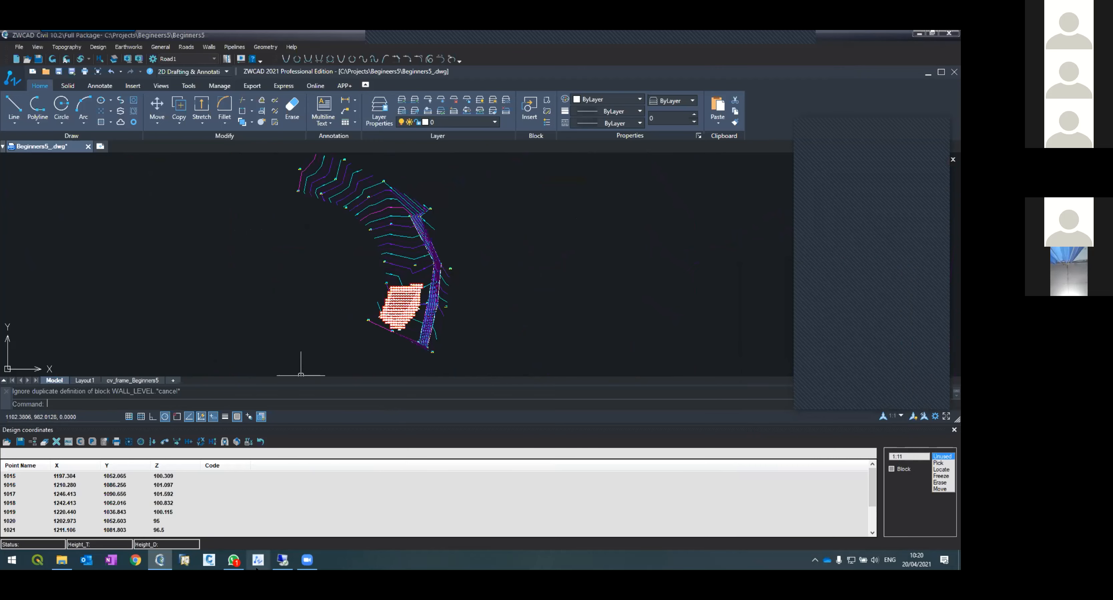
left_click(229, 561)
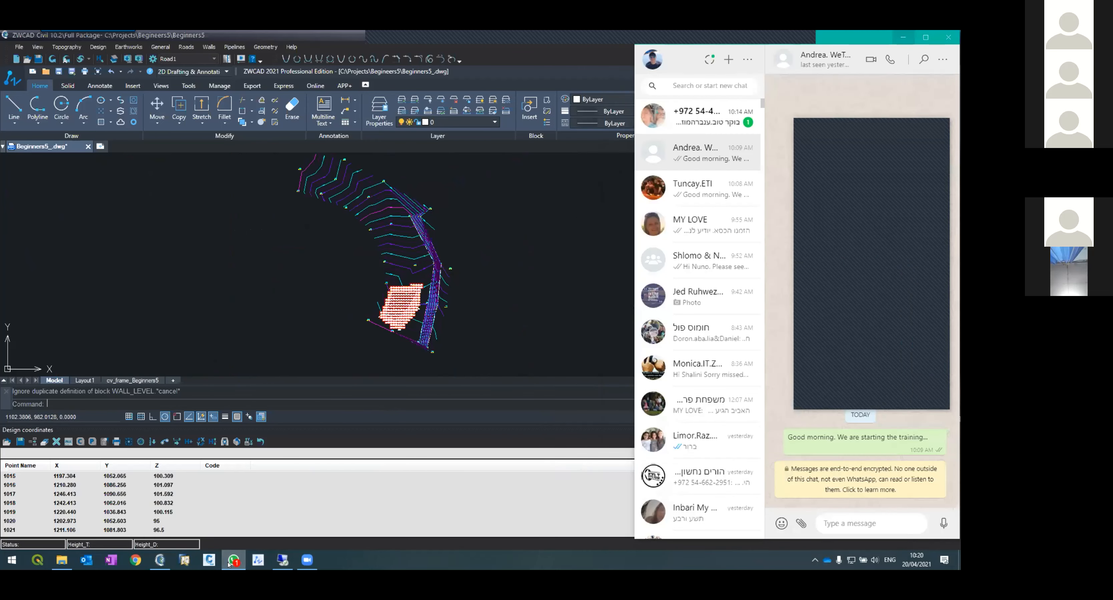
left_click(230, 562)
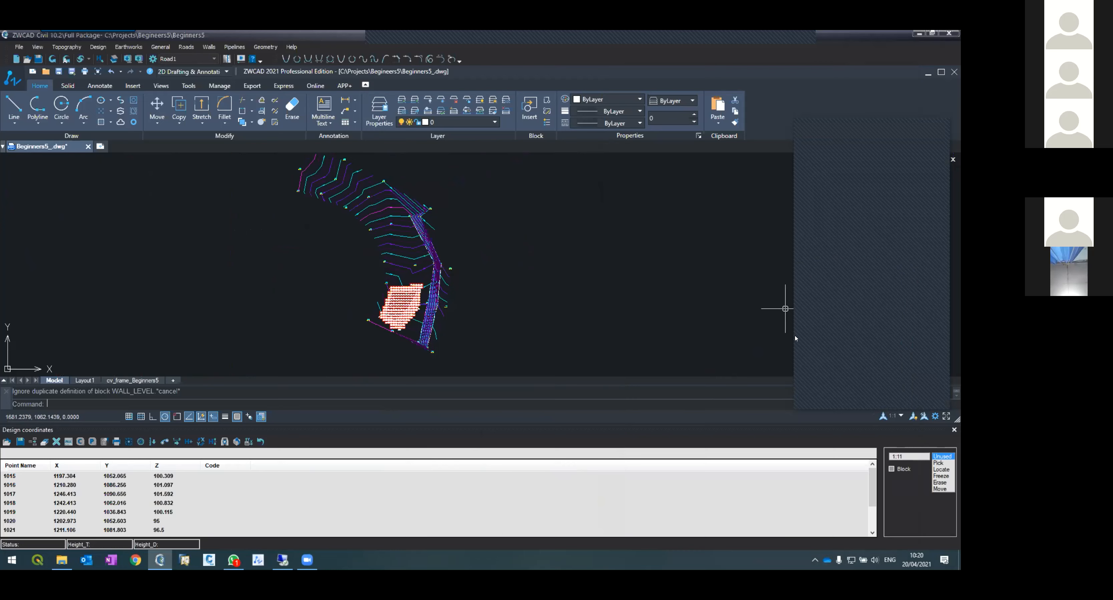
left_click(922, 395)
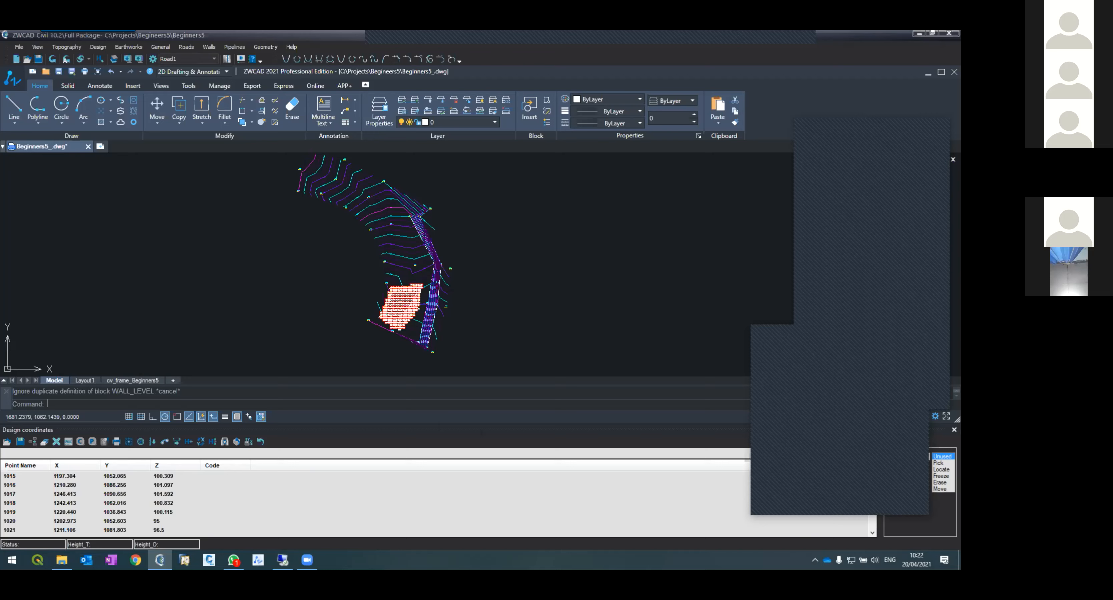
Step: Start a new project, saving changes to the Beginners5 project
left_click(20, 47)
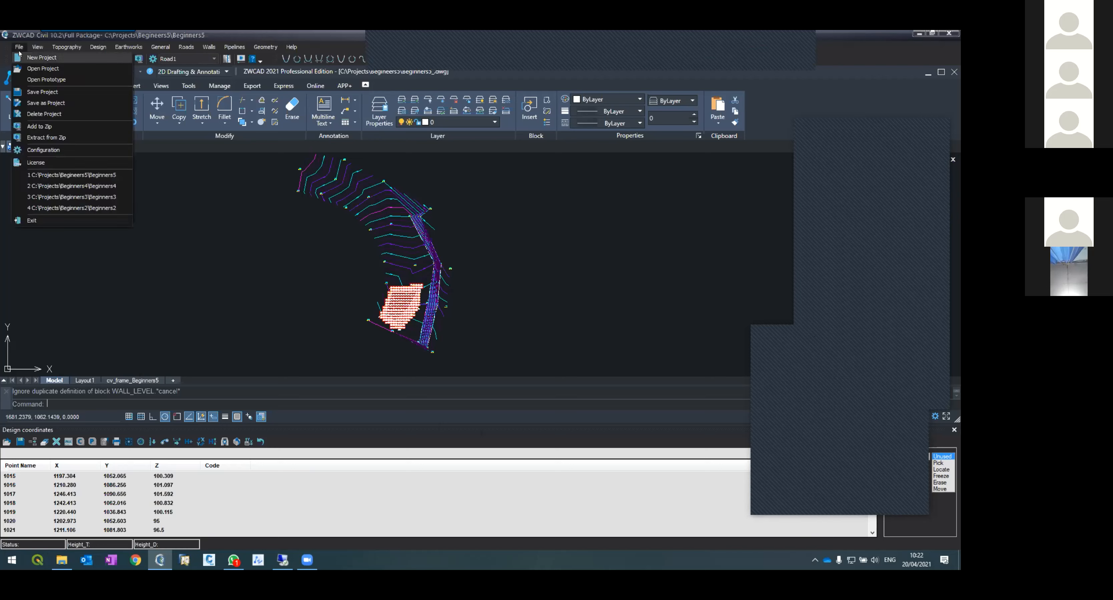
left_click(26, 57)
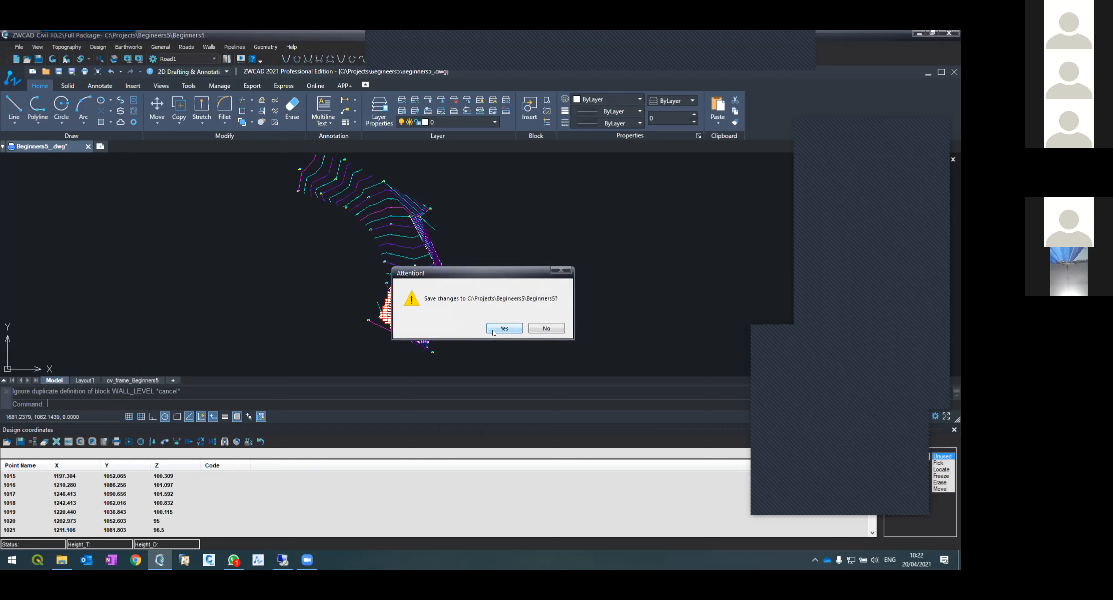
key("Return")
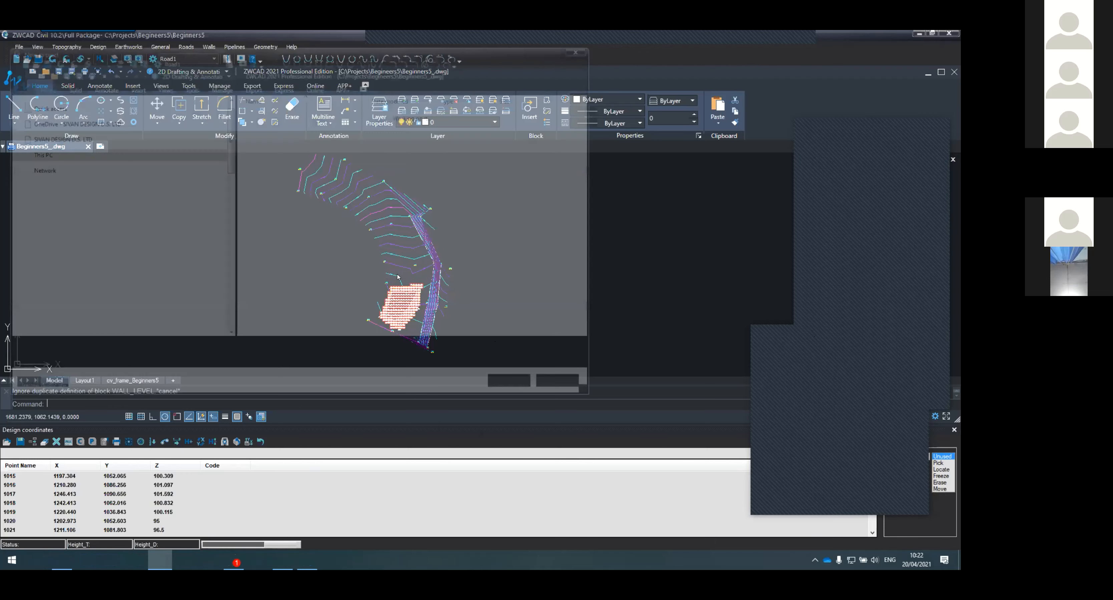
Step: Create a new folder named Roads Design 1 in the Projects folder
left_click(171, 65)
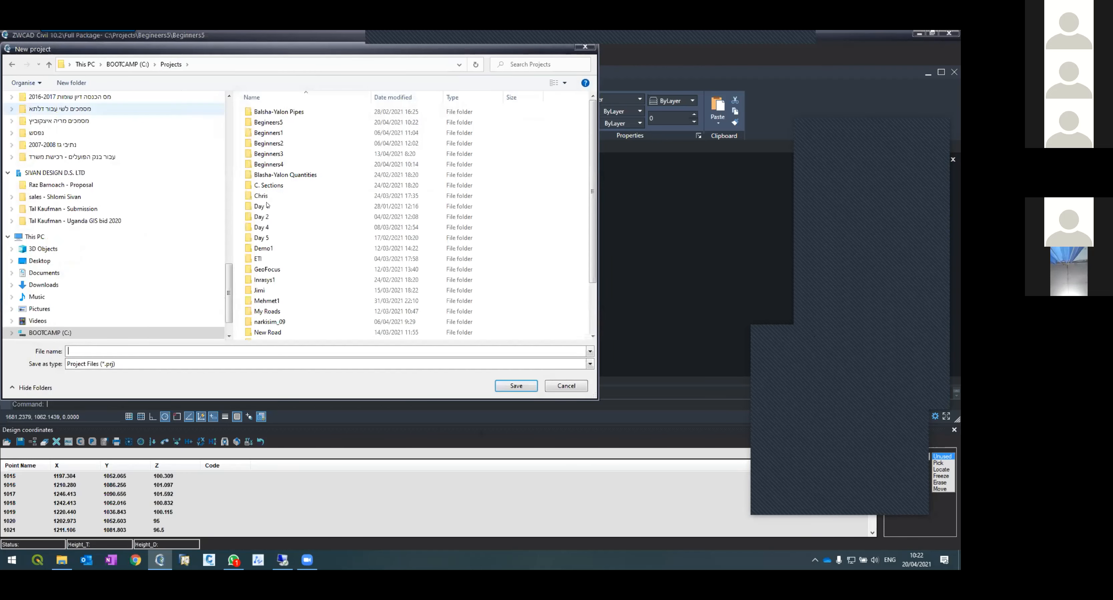
left_click(71, 82)
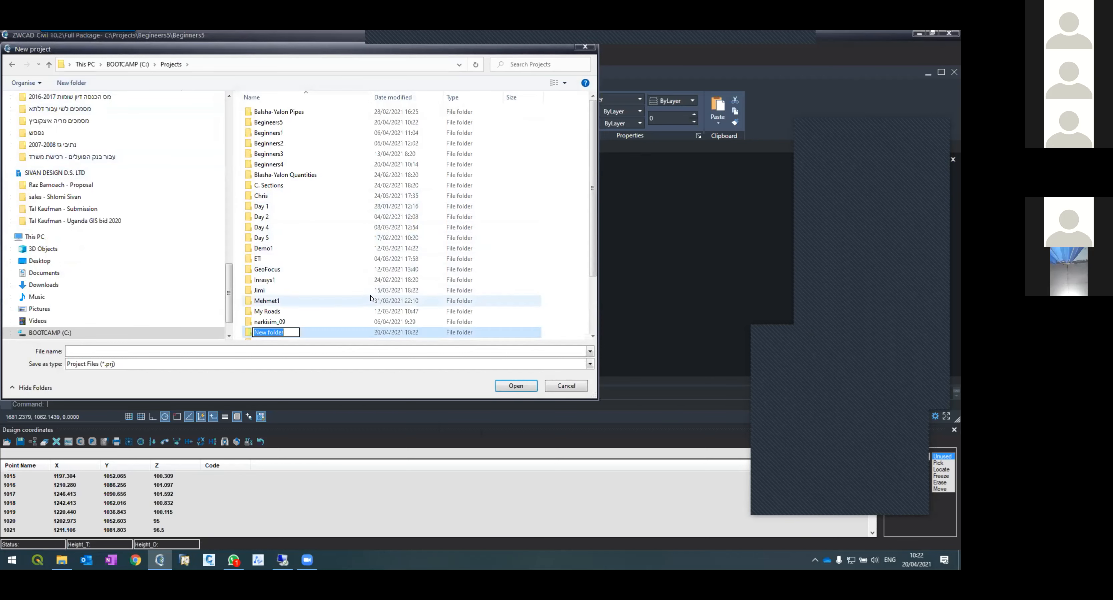
type("Roads Design 1")
key("Return")
key("Return")
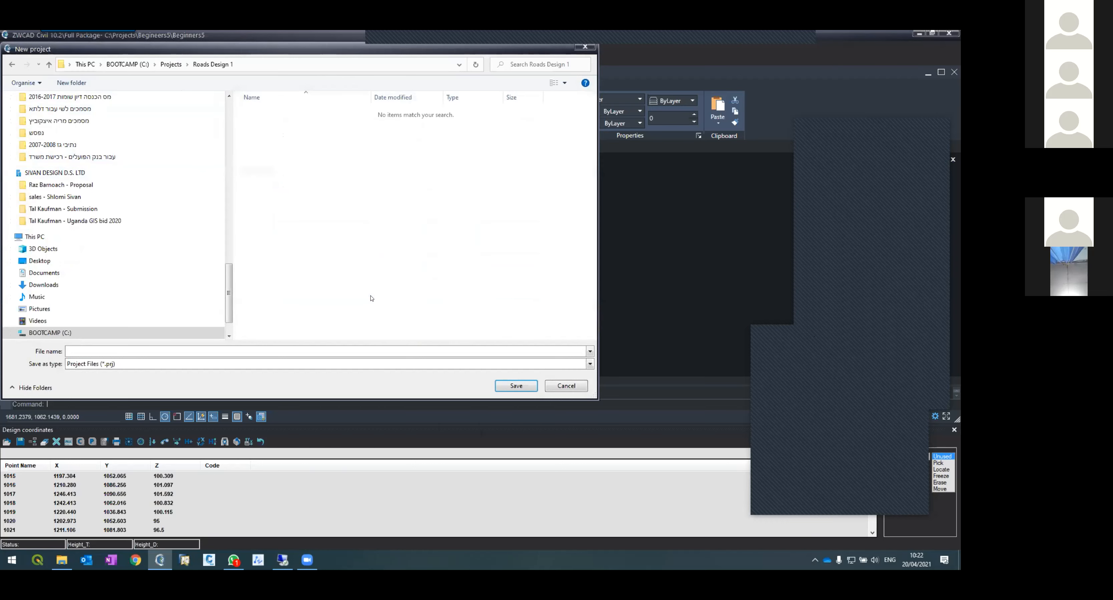
Step: Save the new project as Roads Design 1 inside the Roads Design 1 folder
left_click(261, 350)
type("Roads Design 1")
key("Return")
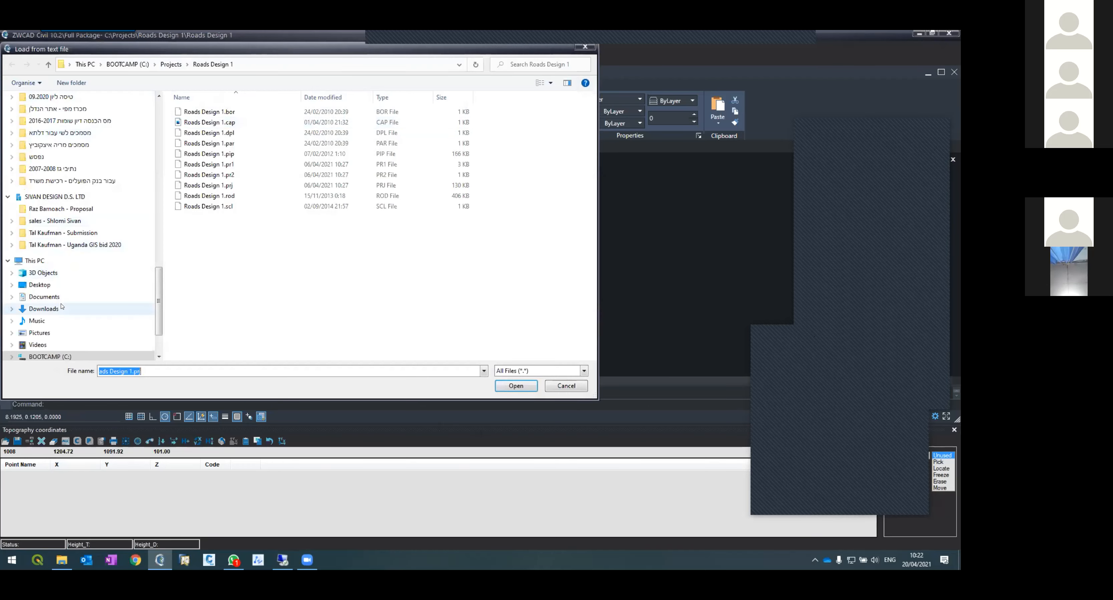
Step: Load the Sample7.tco point file from Documents, ZWCAD Civil 10.2, Samples, Sample7 into the topography coordinates
left_click(44, 297)
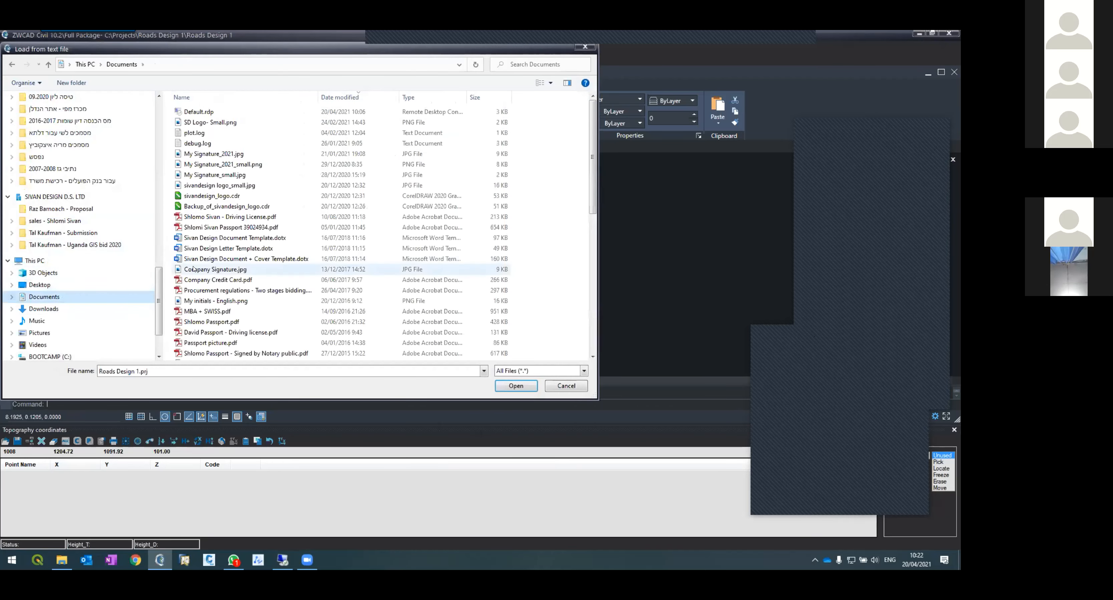
scroll(187, 269, "down", 10)
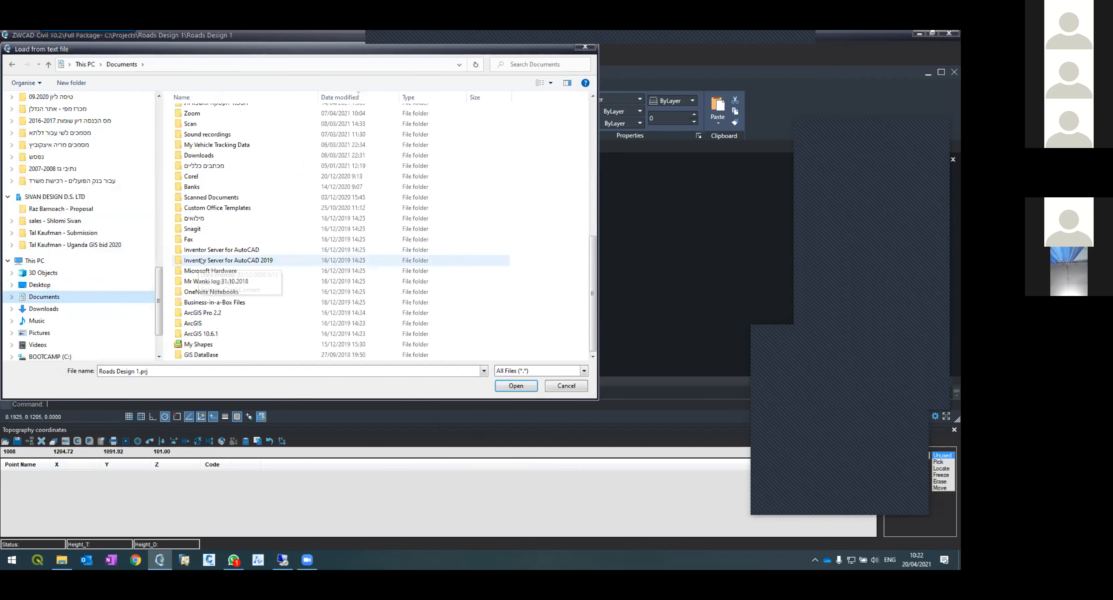
double_click(197, 167)
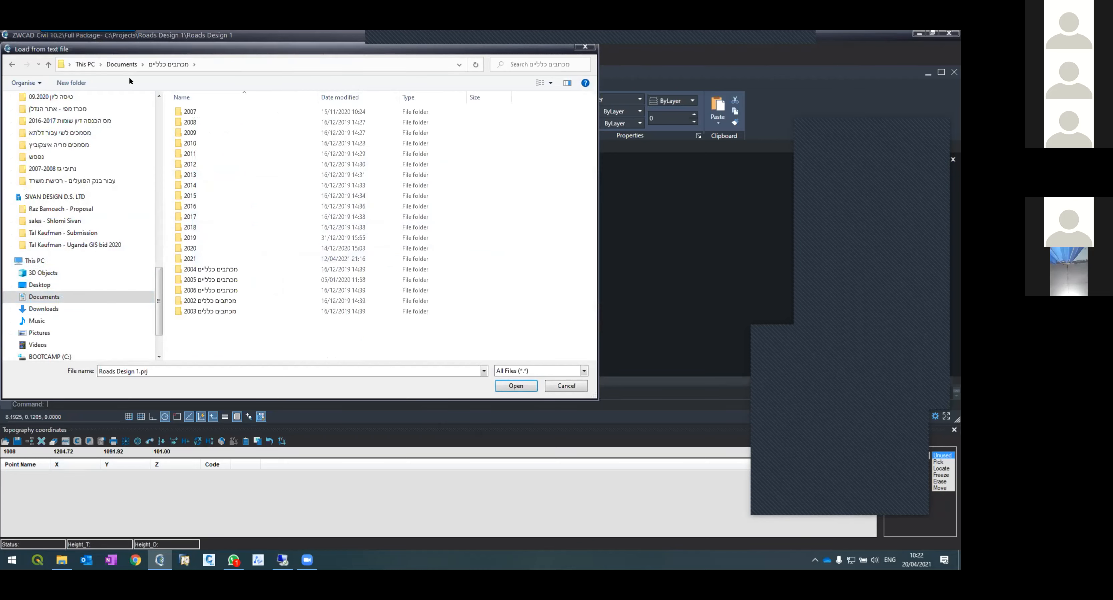
left_click(123, 64)
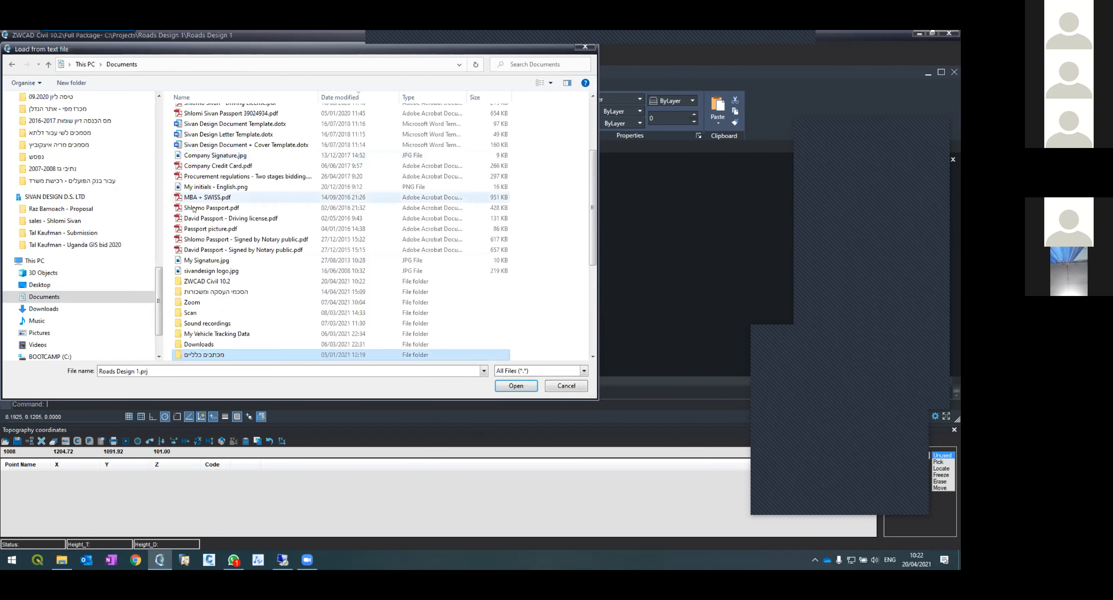
double_click(193, 281)
double_click(194, 206)
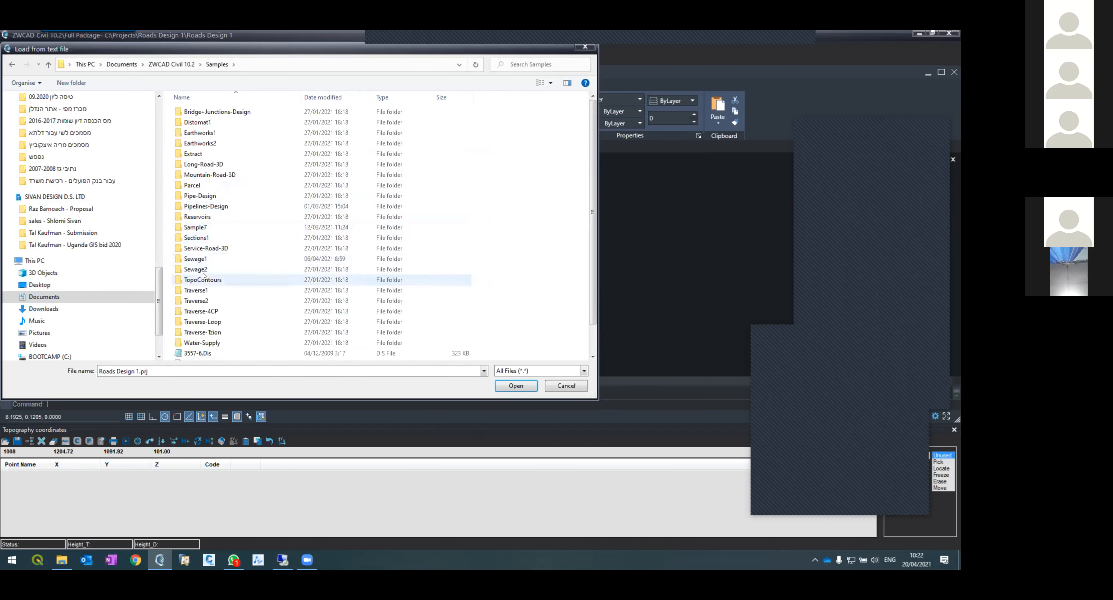
double_click(195, 227)
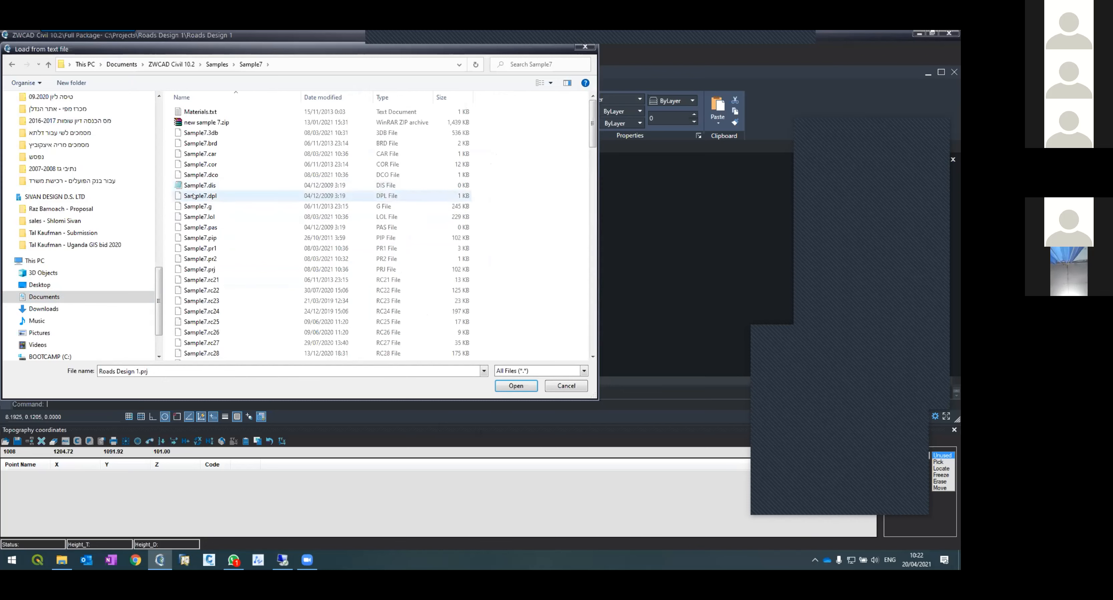
left_click(203, 250)
scroll(203, 250, "down", 20)
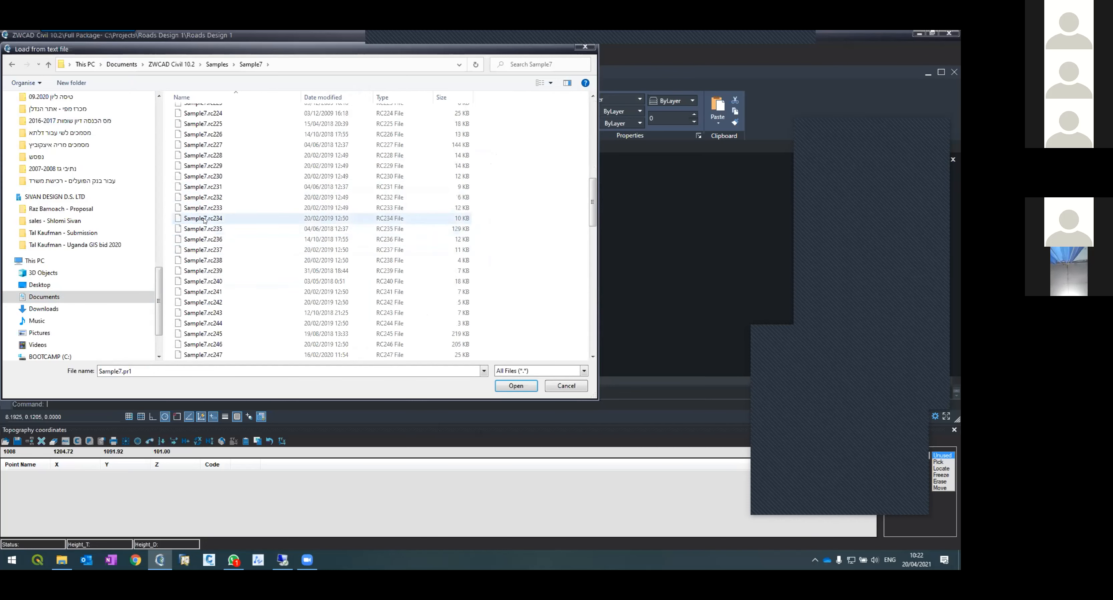
left_click(158, 370)
type("Sample7.tco")
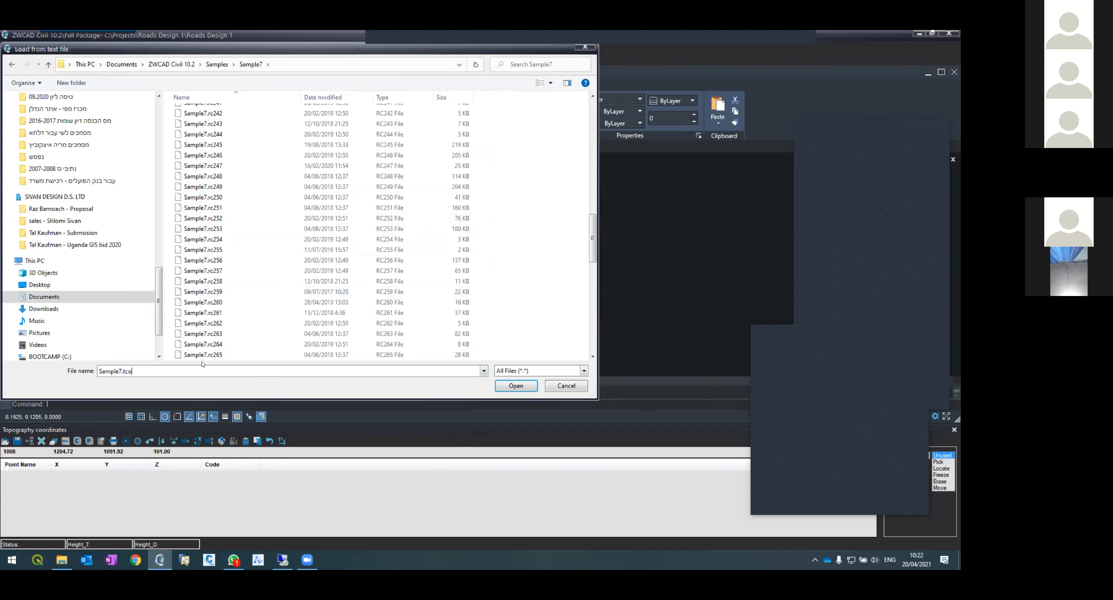
key("Return")
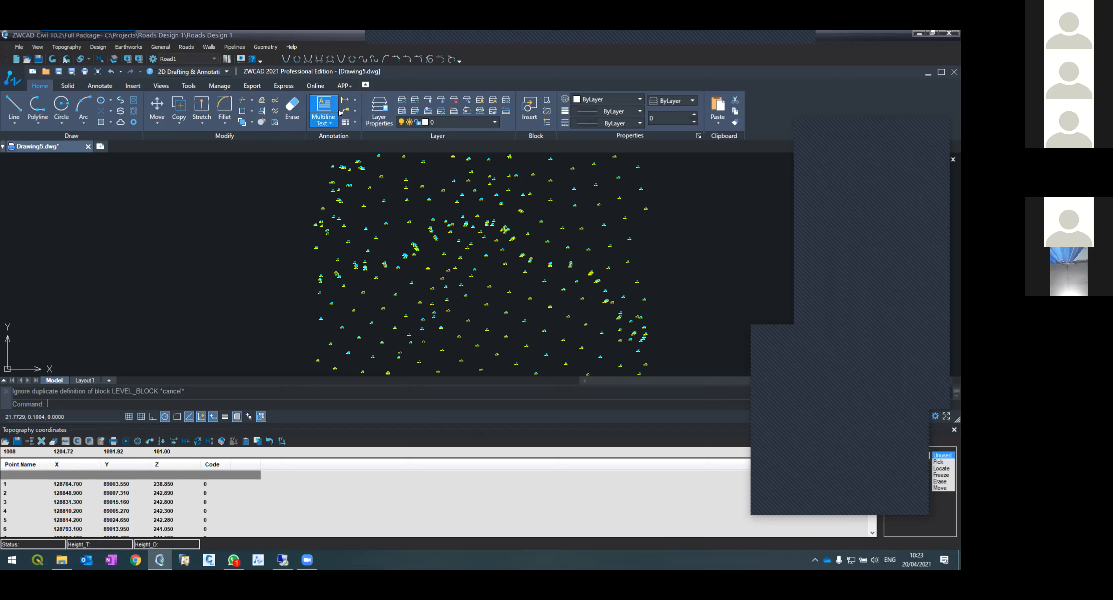
Step: Generate topography contours from the loaded points with an interval of 0.25
left_click(64, 48)
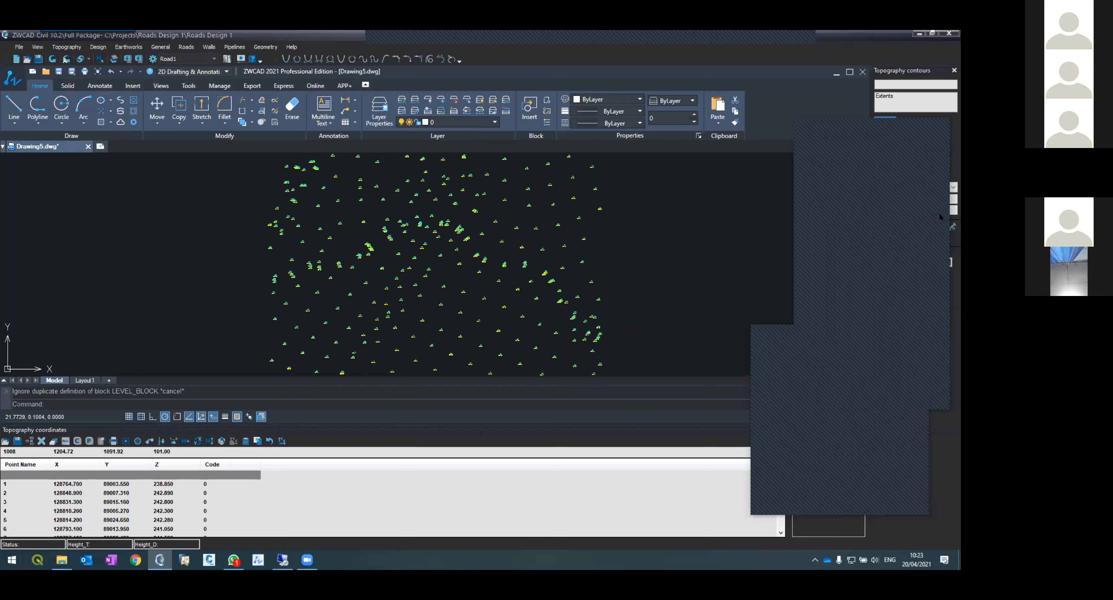
type("0.")
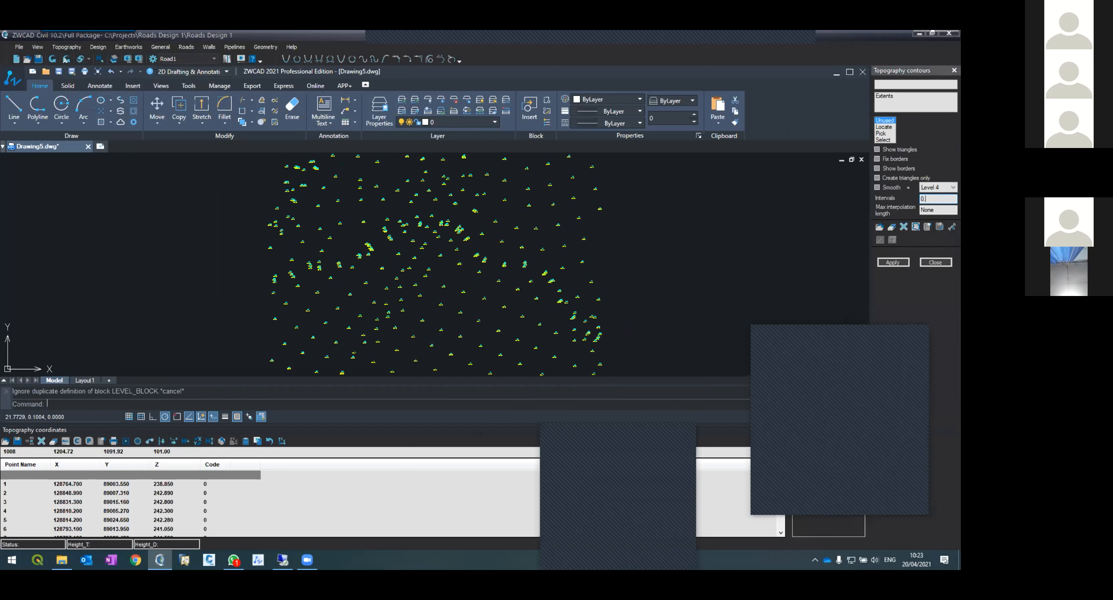
type("25")
left_click(893, 262)
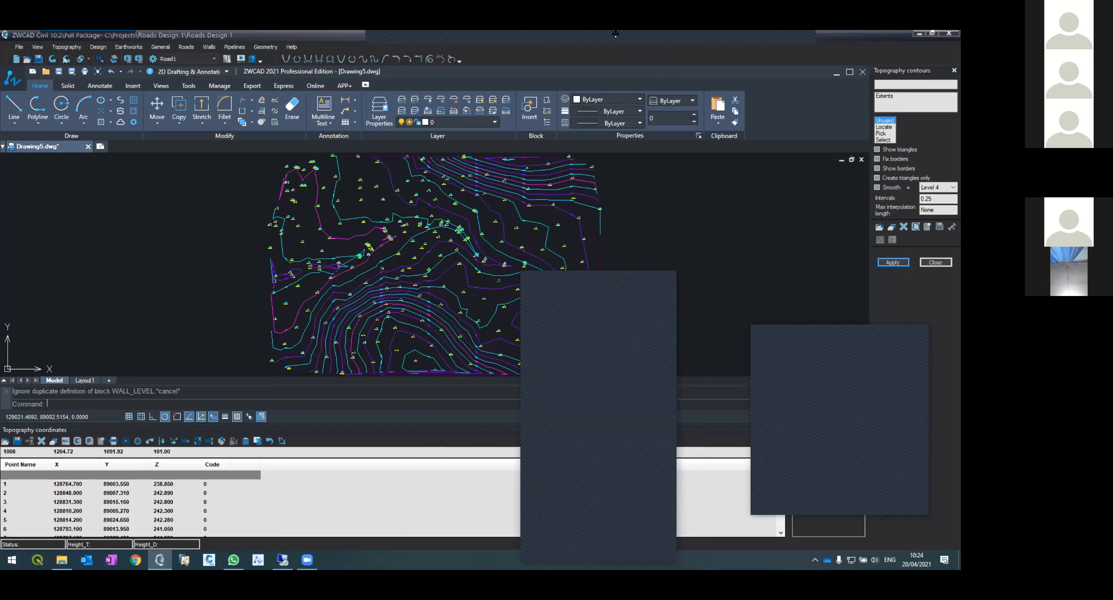
Step: Minimize the program window to the desktop
mouse_move(618, 48)
right_click(306, 561)
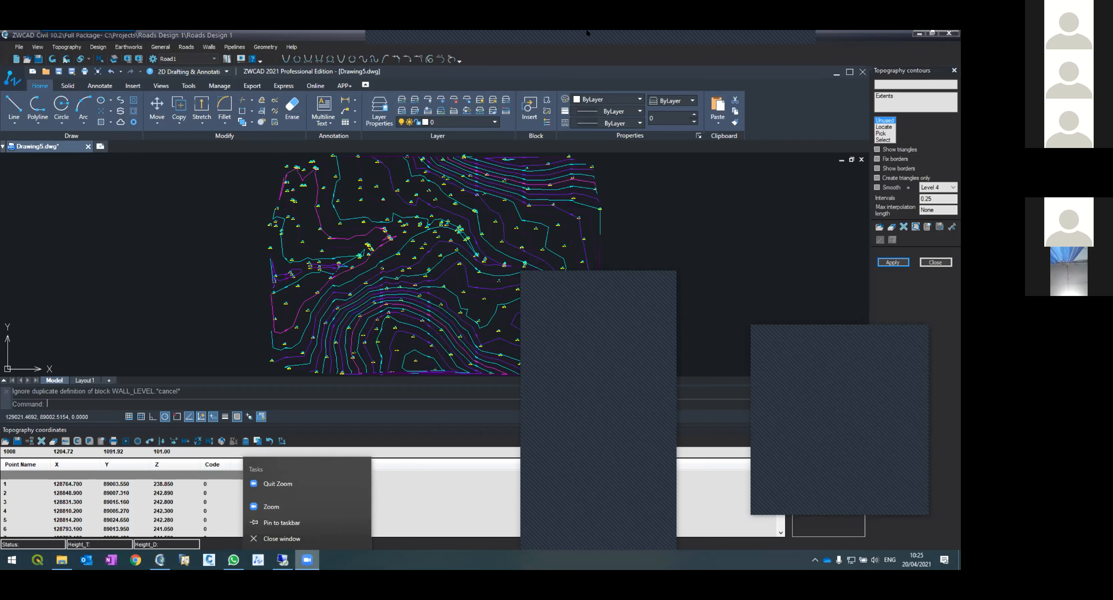
left_click_drag(573, 80, 519, 157)
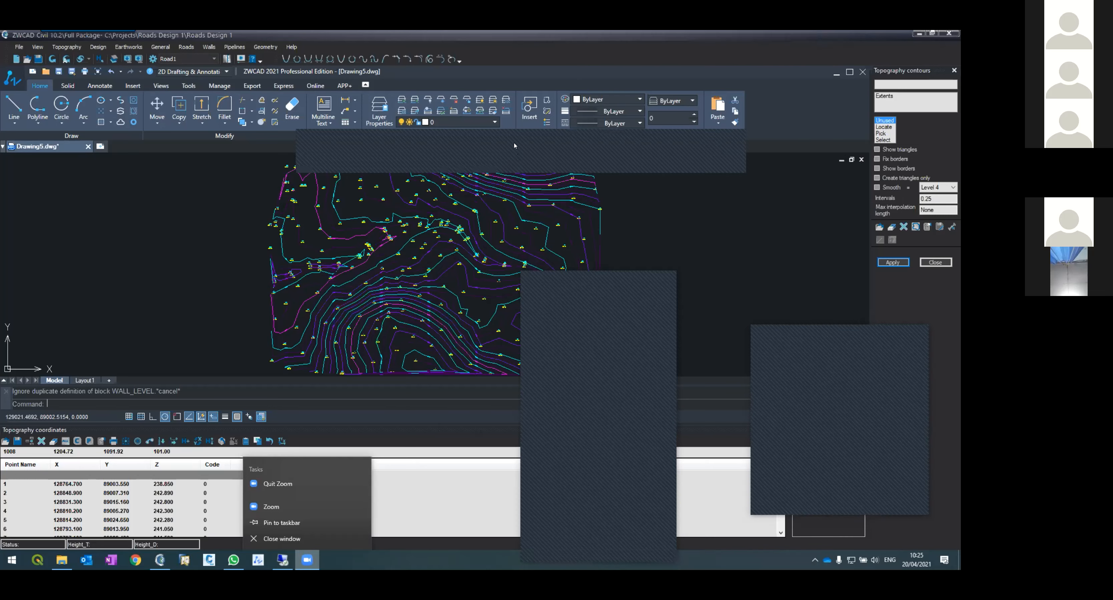
left_click(513, 143)
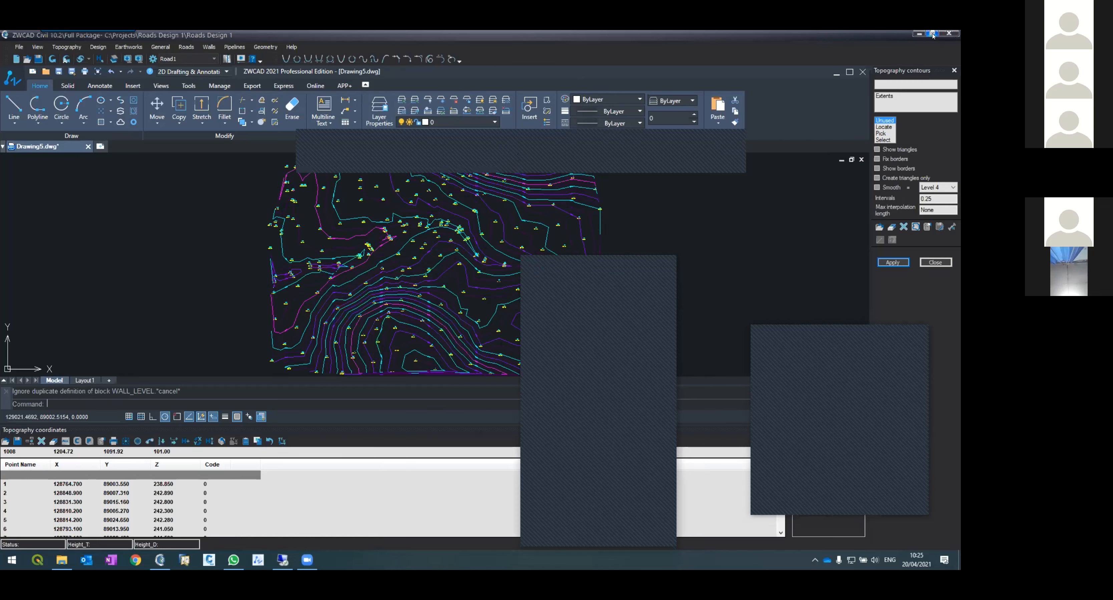
left_click(918, 34)
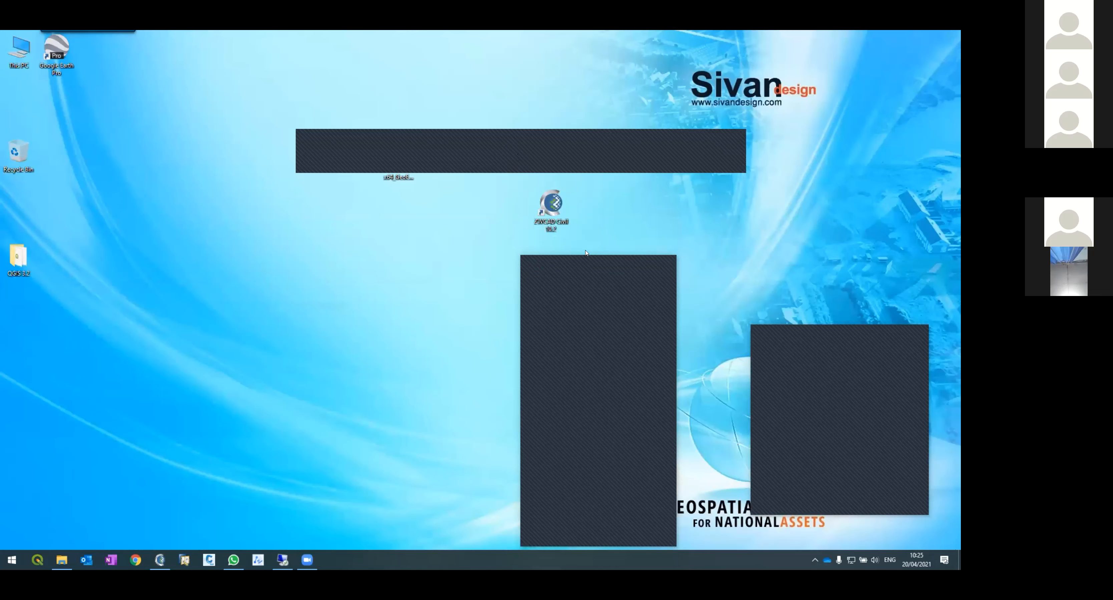
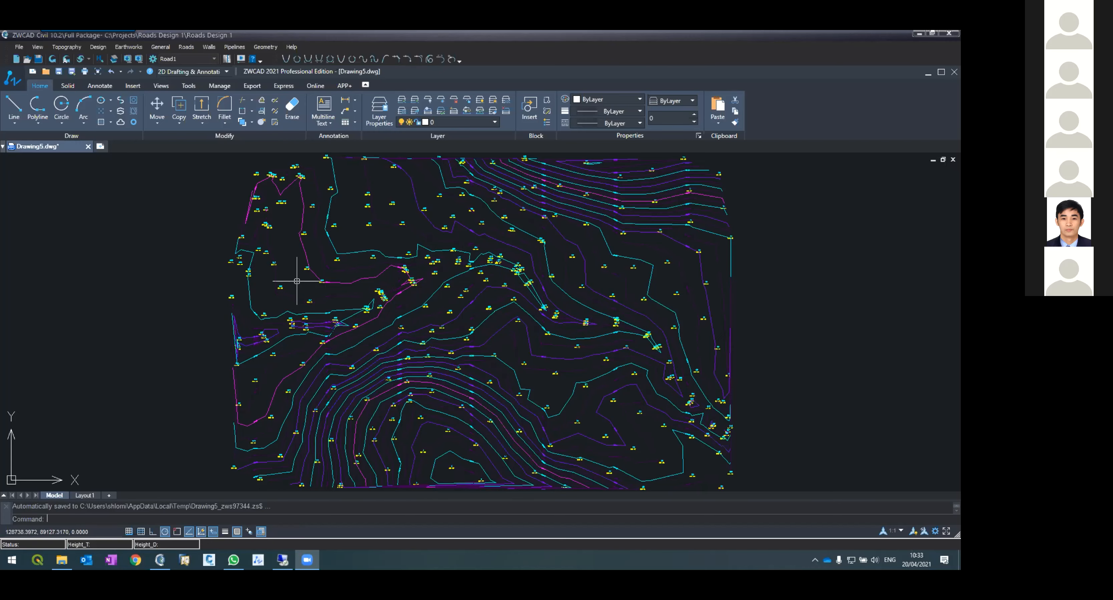
Step: Create a new layer named MYCL in the layer manager
scroll(298, 286, "up", 2)
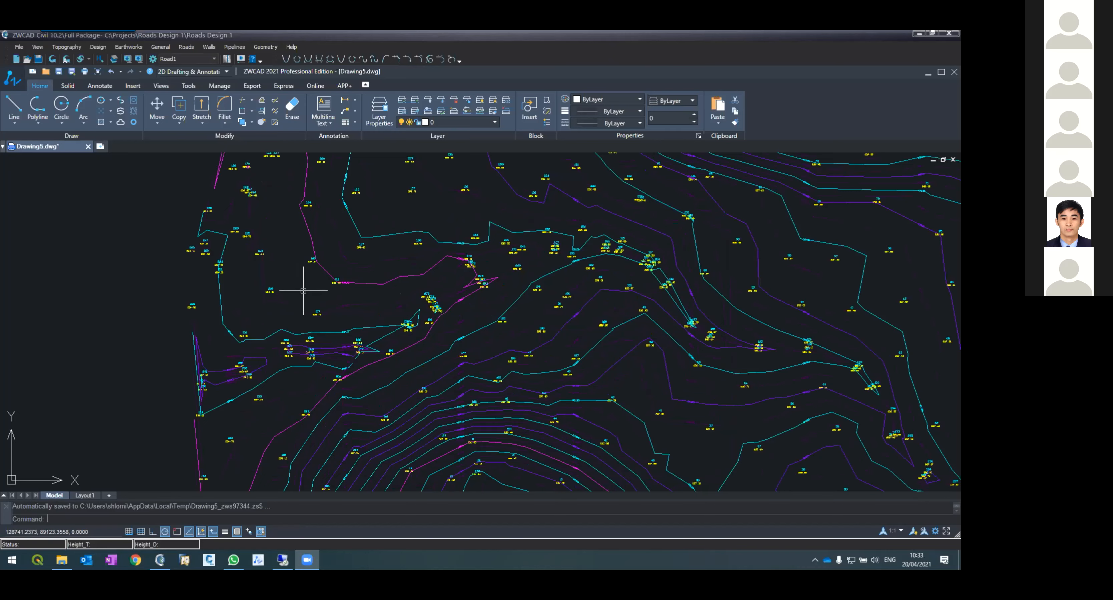
scroll(303, 311, "down", 2)
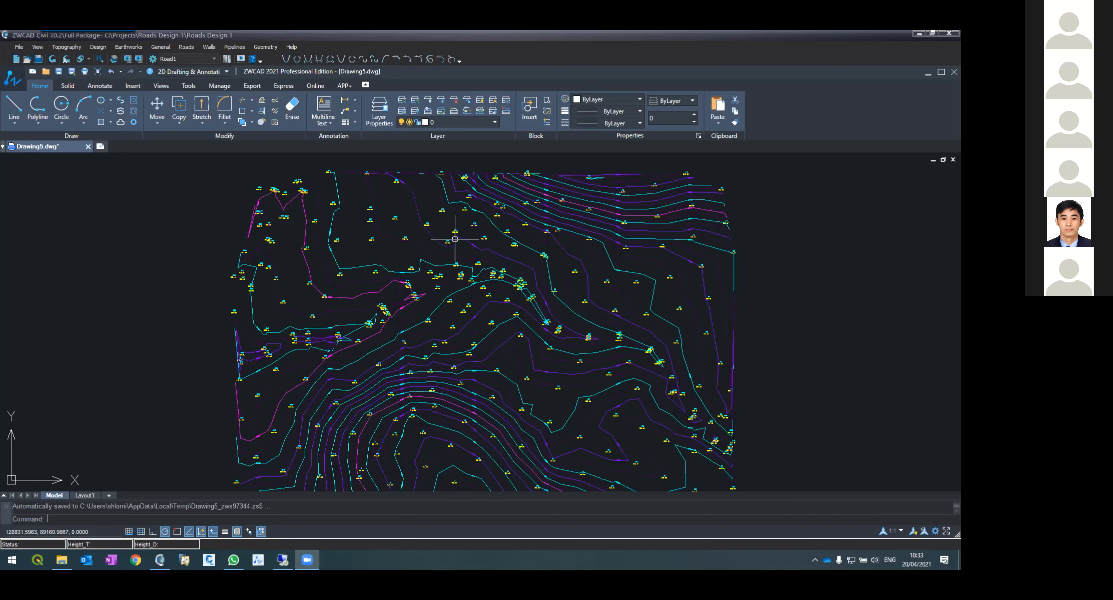
type("la")
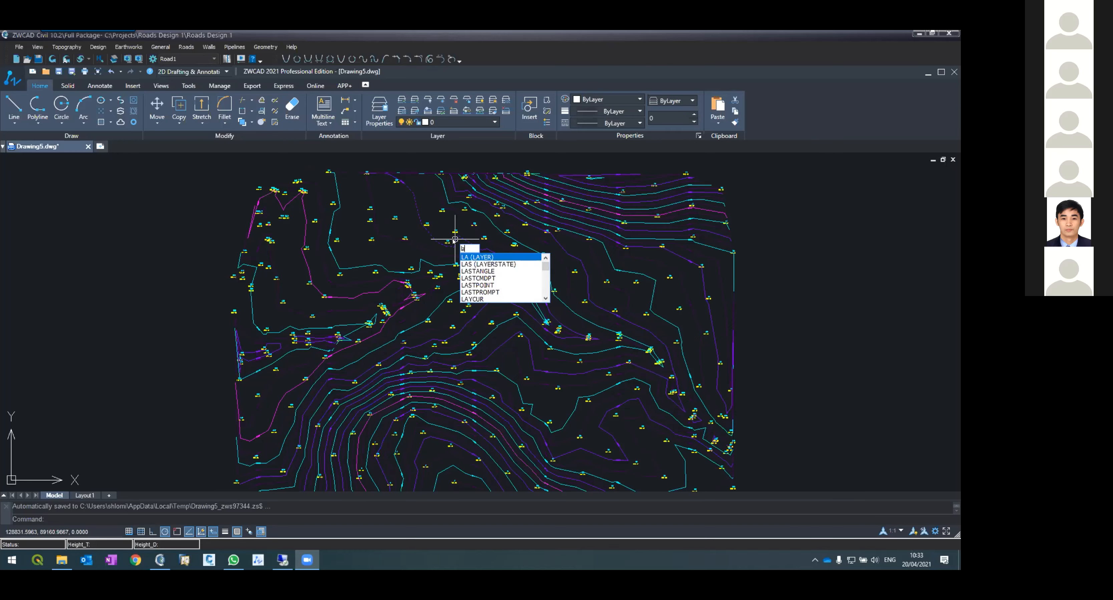
key("Return")
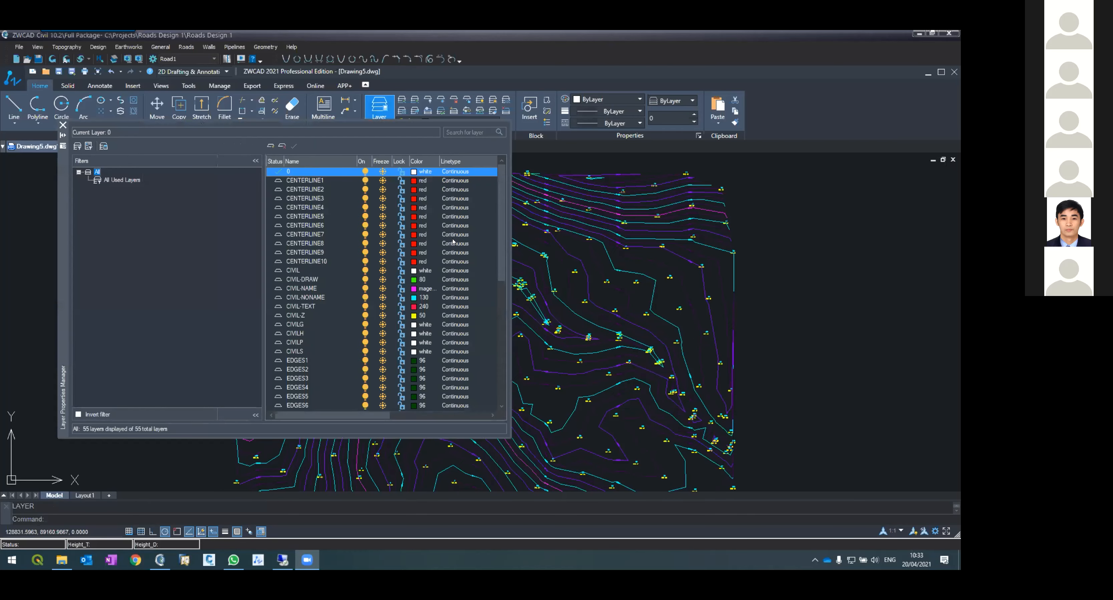
left_click(270, 147)
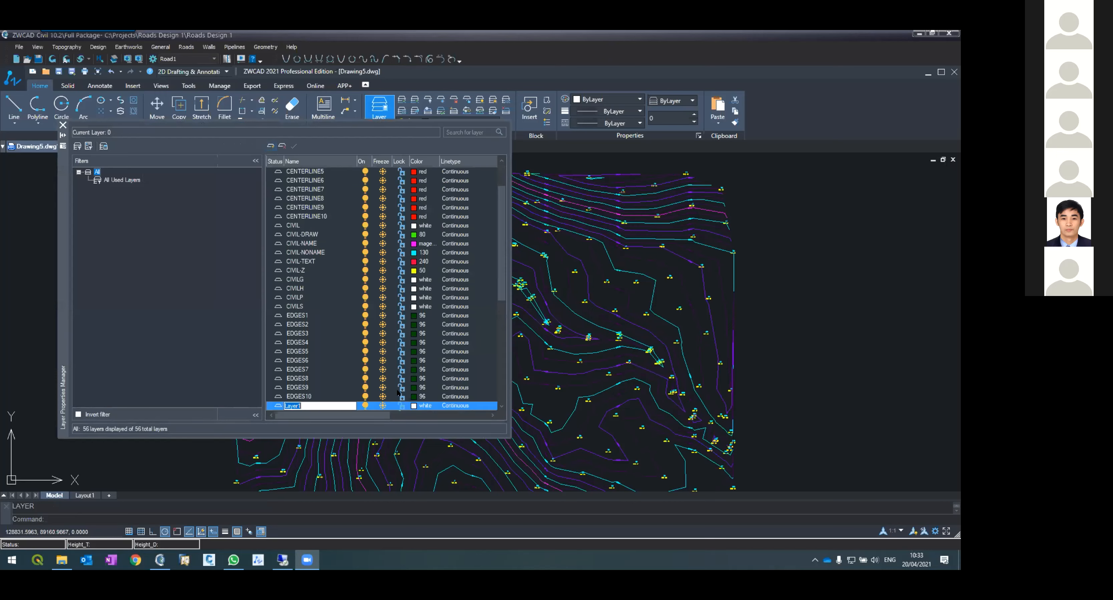
type("MYC")
key("Return")
Step: Set the MYCL layer's colour to red and make it the current layer
scroll(352, 319, "up", 2)
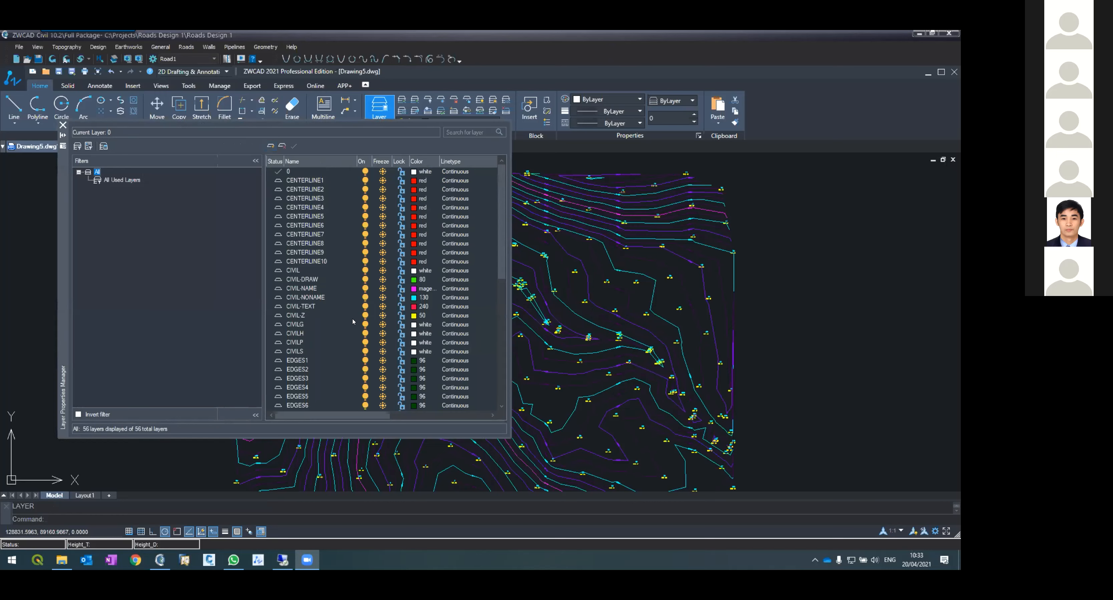
scroll(352, 319, "down", 8)
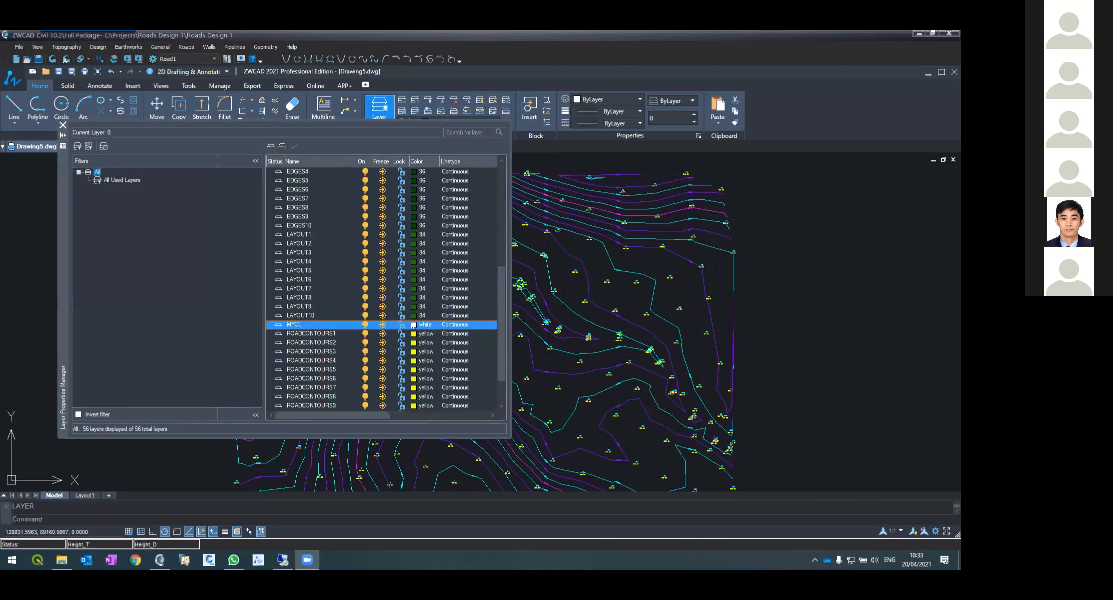
left_click(413, 325)
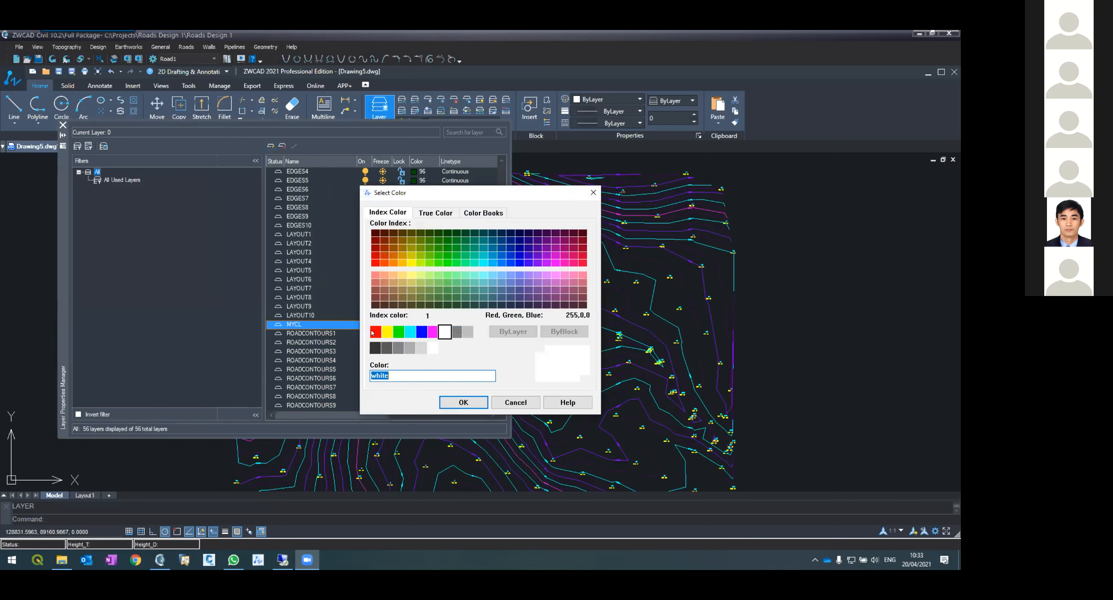
left_click(374, 332)
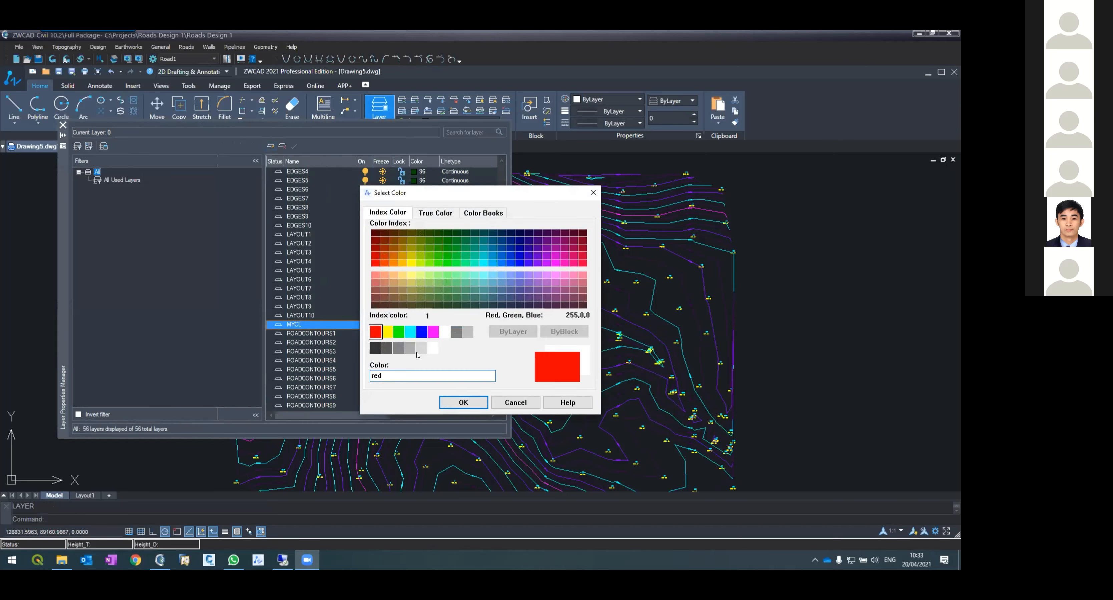
left_click(463, 402)
left_click(291, 145)
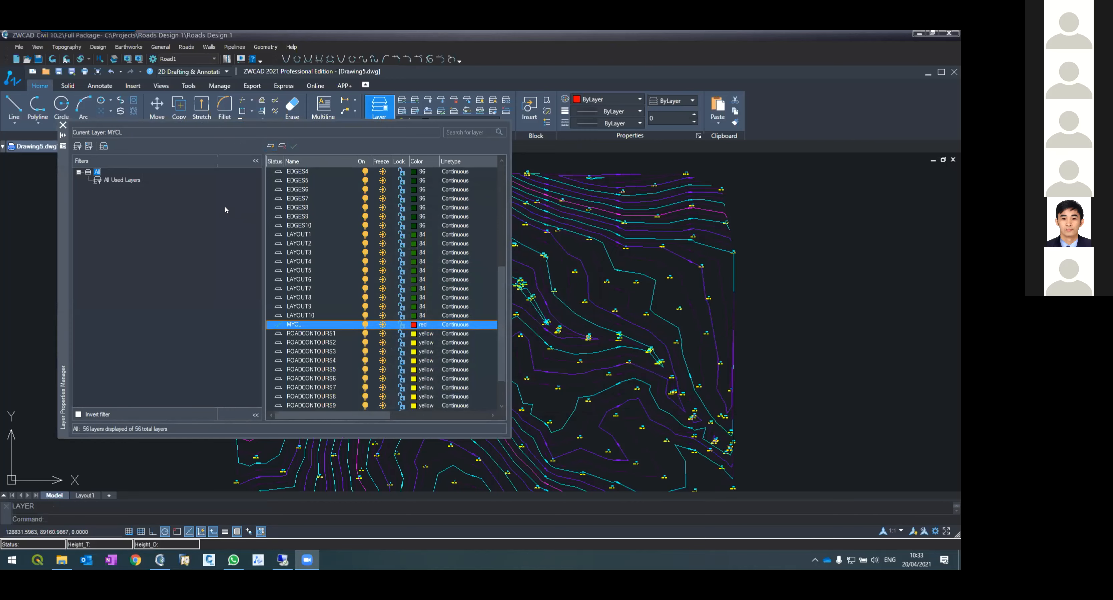
left_click(62, 125)
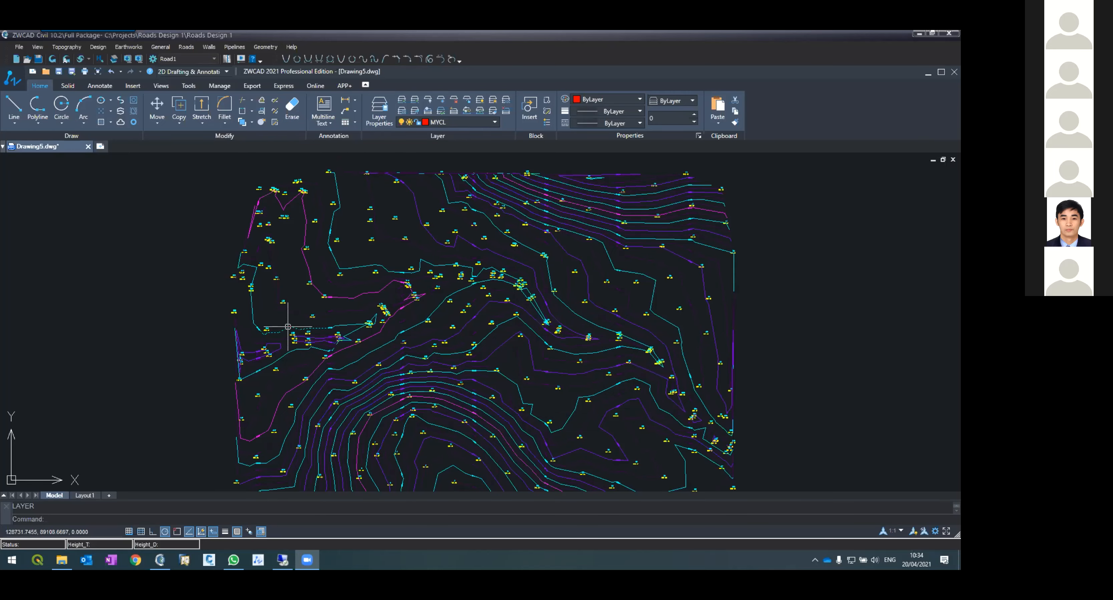
Step: Draw a three-point polyline road centreline across the contoured terrain, from the west side towards the east
scroll(288, 327, "up", 5)
scroll(293, 315, "down", 3)
type("p")
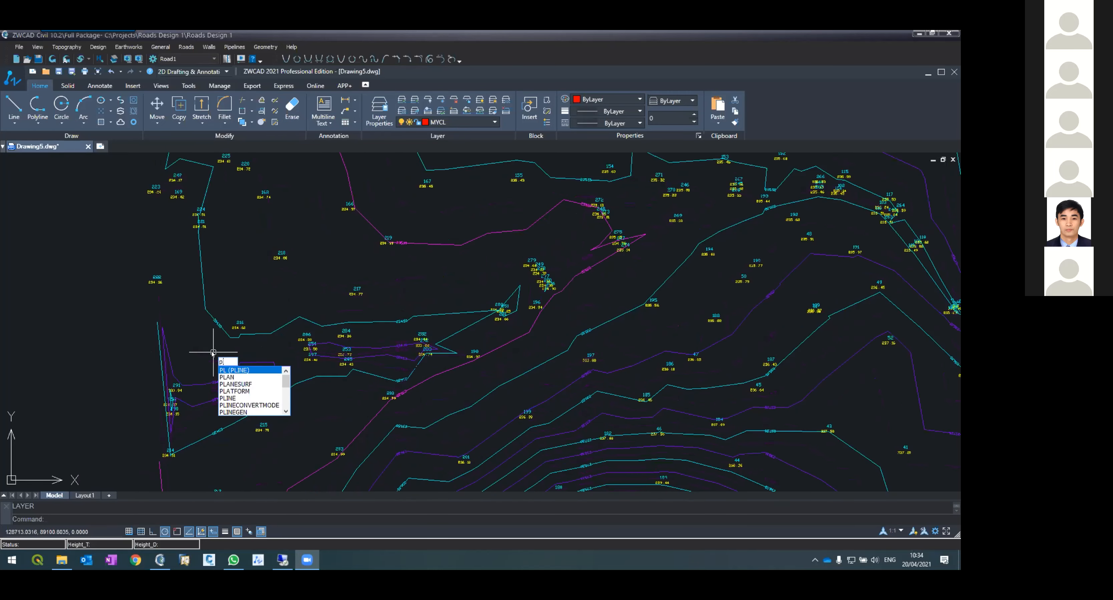
key("Return")
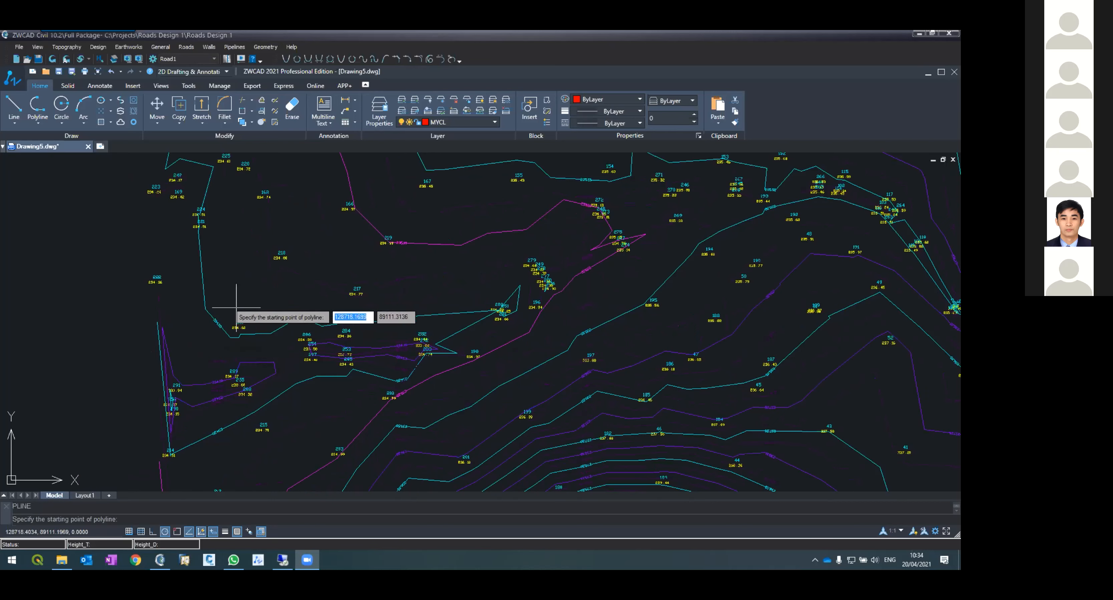
left_click(256, 346)
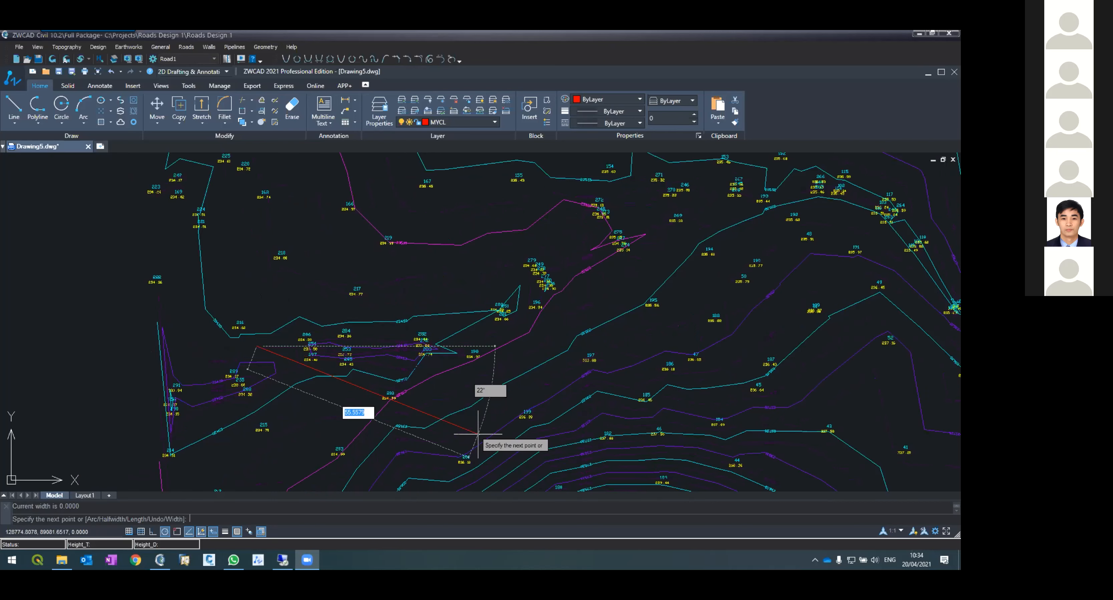
scroll(380, 406, "down", 6)
scroll(471, 367, "up", 4)
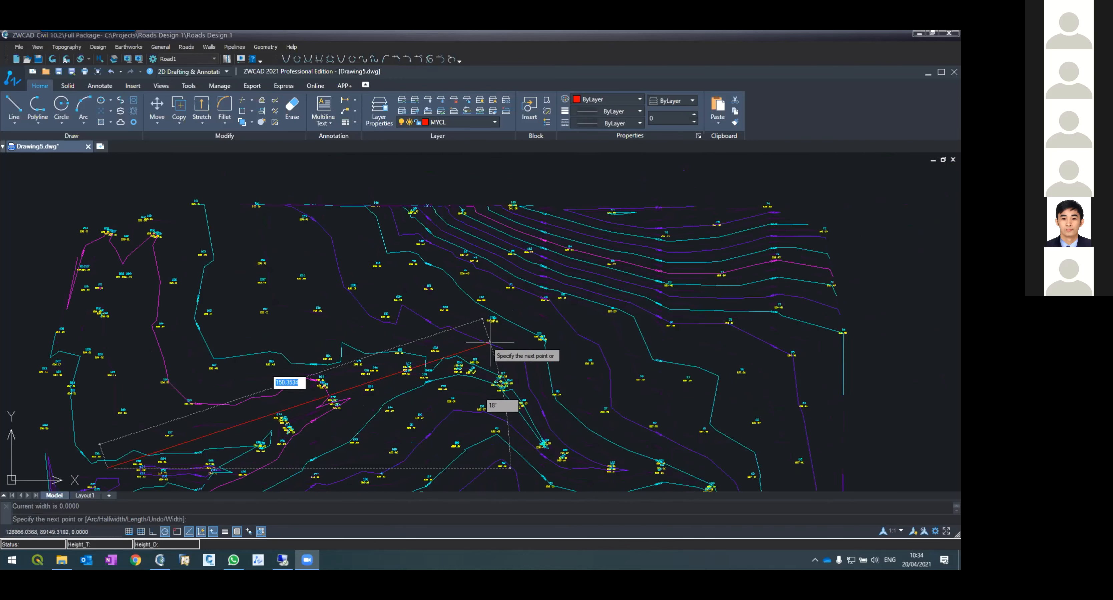
left_click(484, 328)
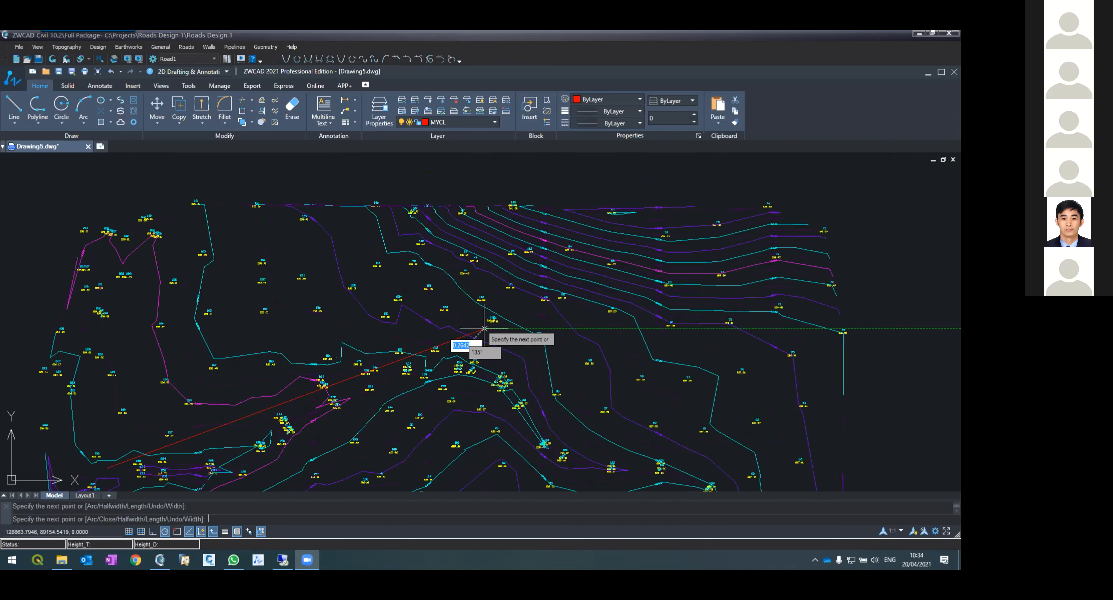
scroll(497, 337, "down", 5)
scroll(515, 357, "up", 4)
scroll(515, 356, "up", 3)
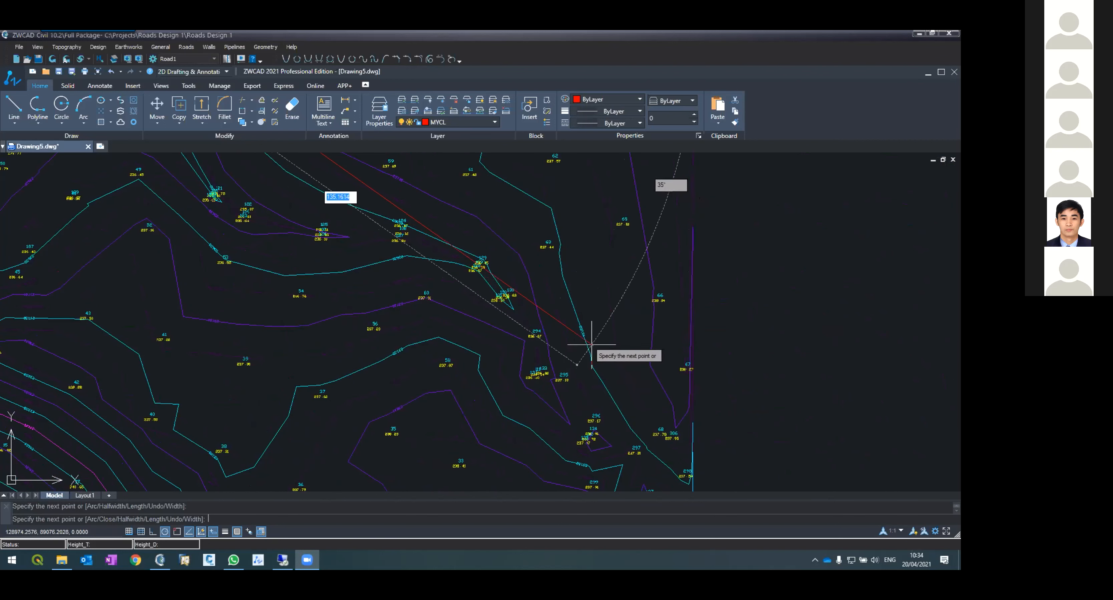
left_click(579, 358)
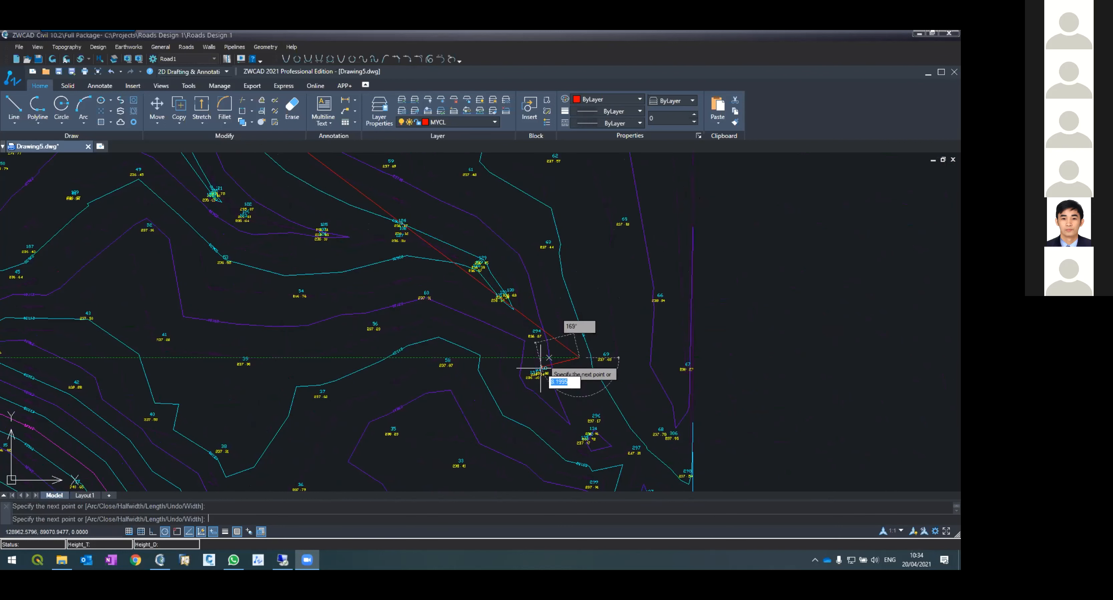
key("Return")
scroll(493, 386, "down", 2)
scroll(493, 386, "down", 3)
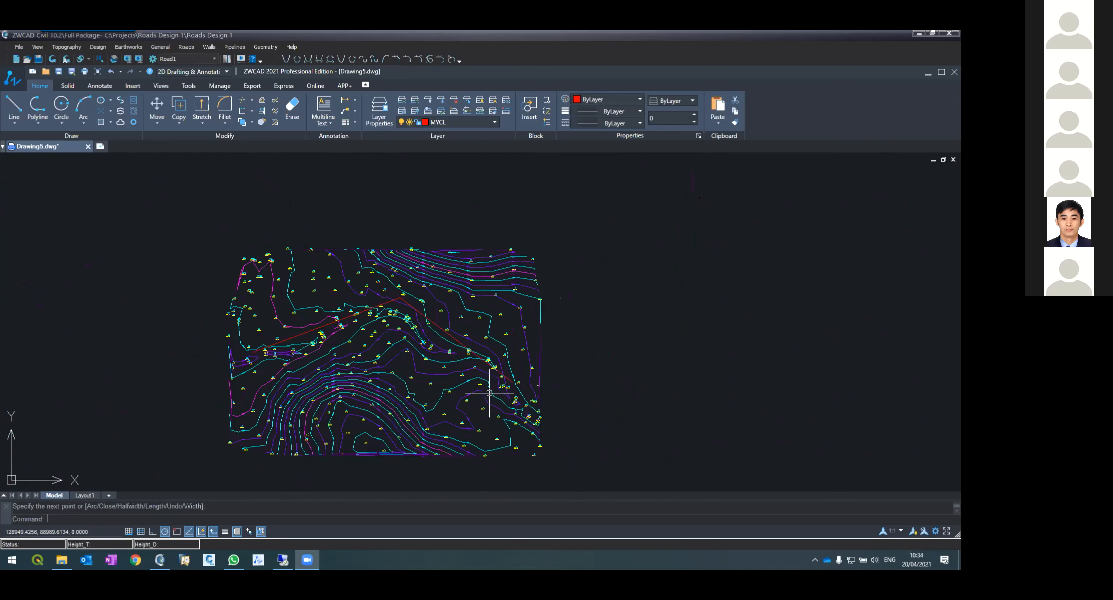
Step: Open Horizontal Alignment for Road1 and select the red polyline to import its intersection points
scroll(490, 380, "up", 2)
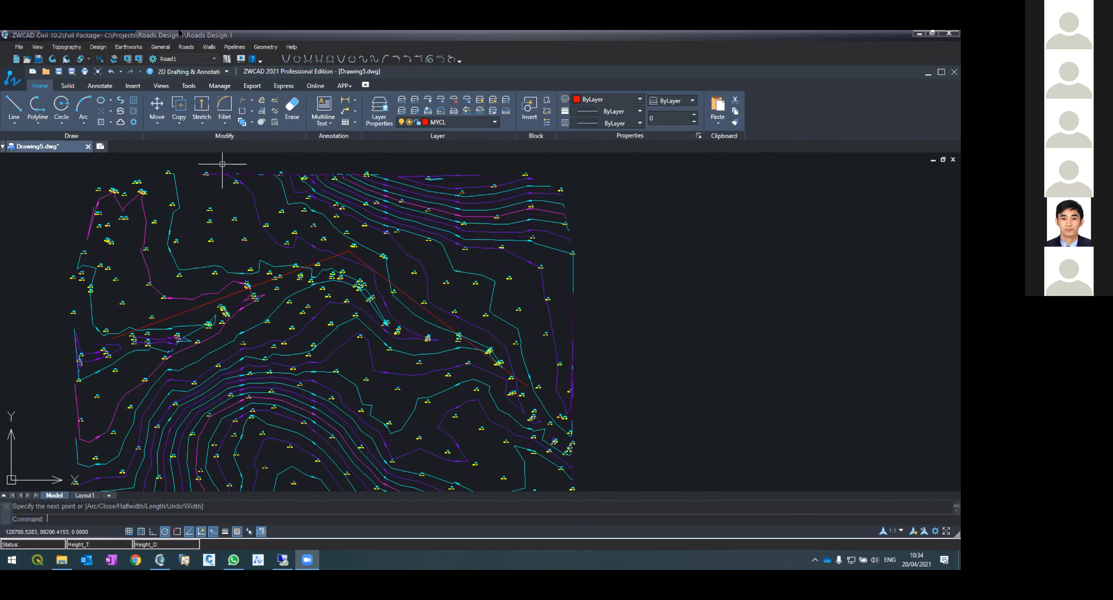
left_click(184, 49)
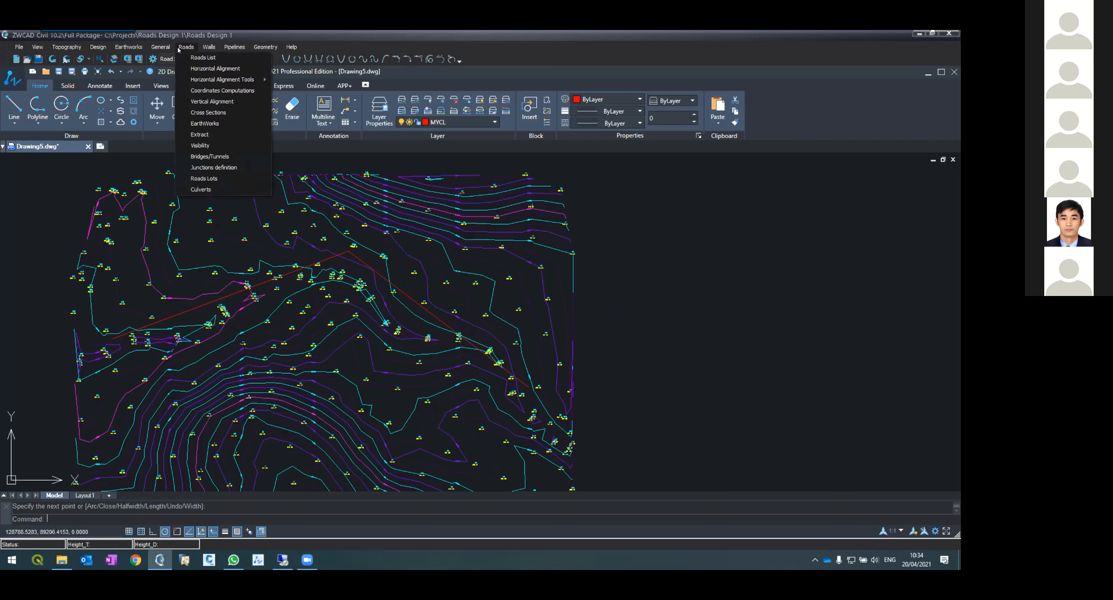
mouse_move(182, 48)
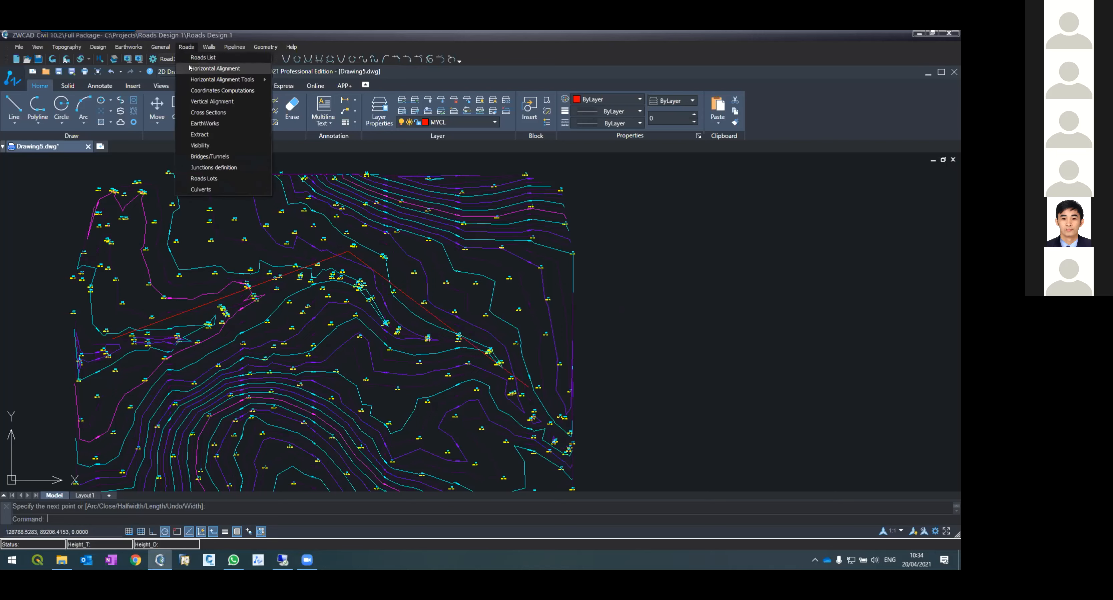
left_click(203, 72)
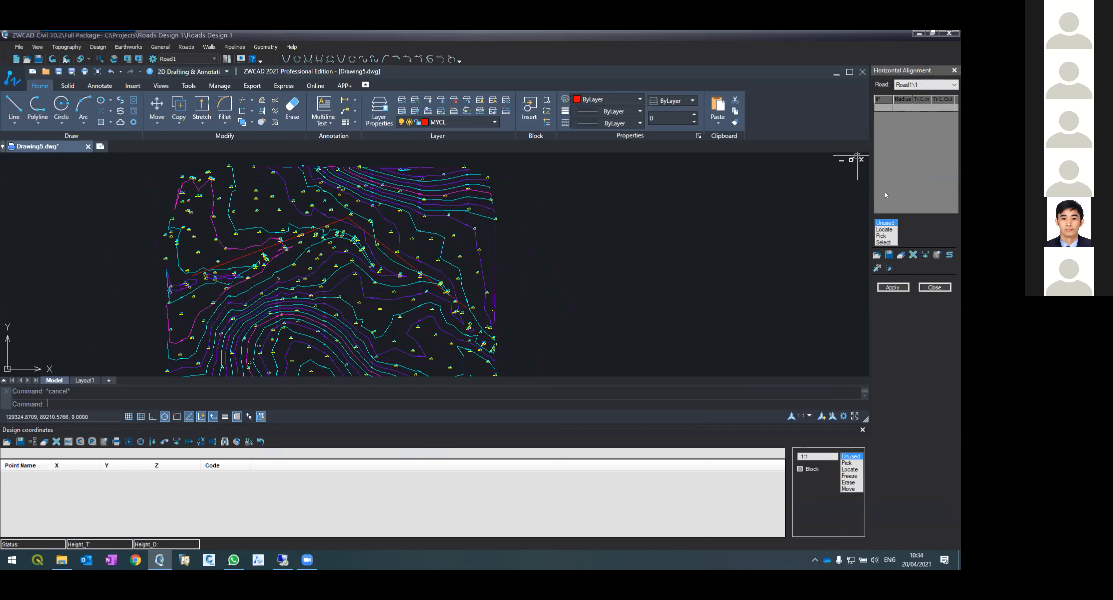
left_click(882, 242)
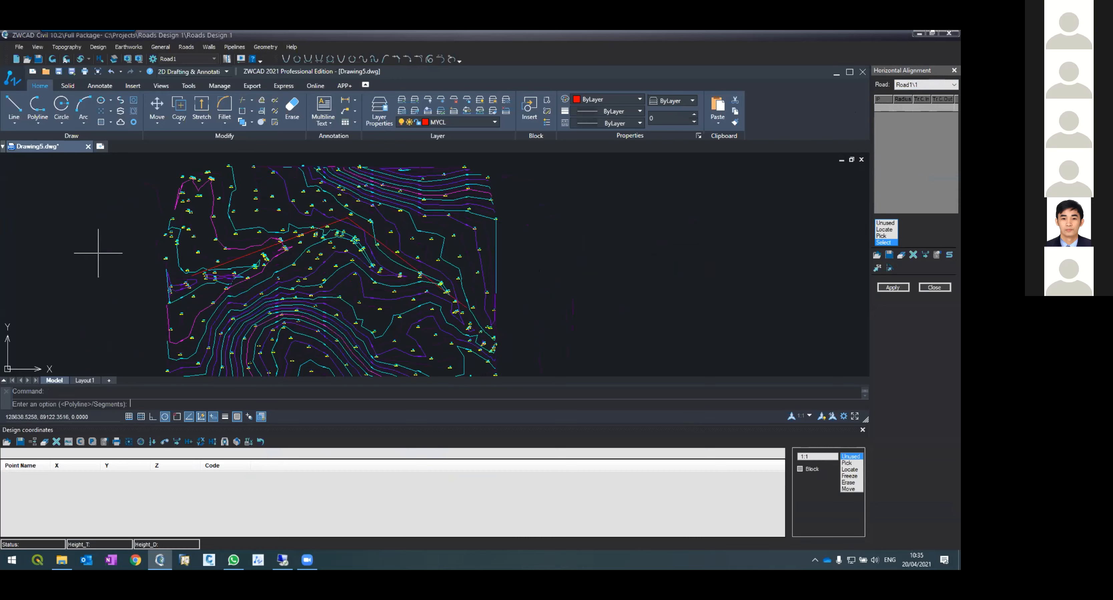
key("Return")
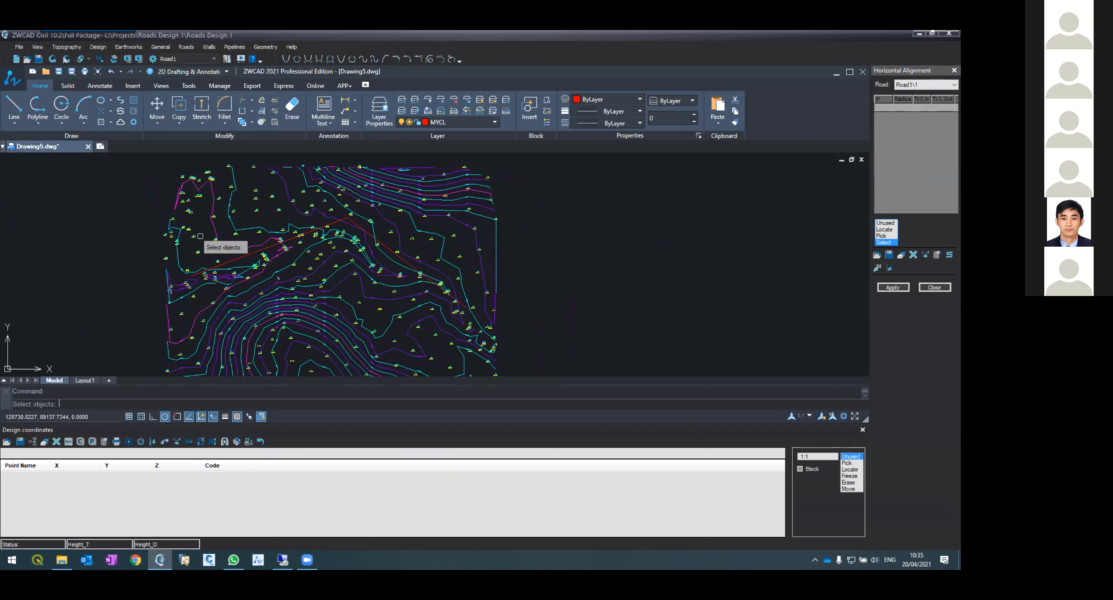
left_click(244, 258)
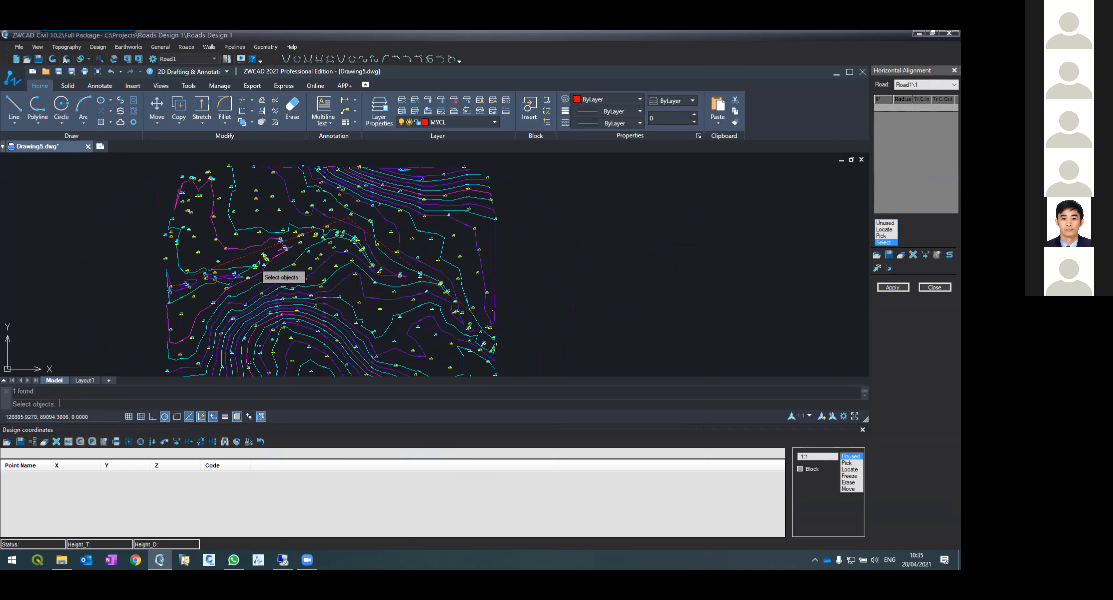
key("Return")
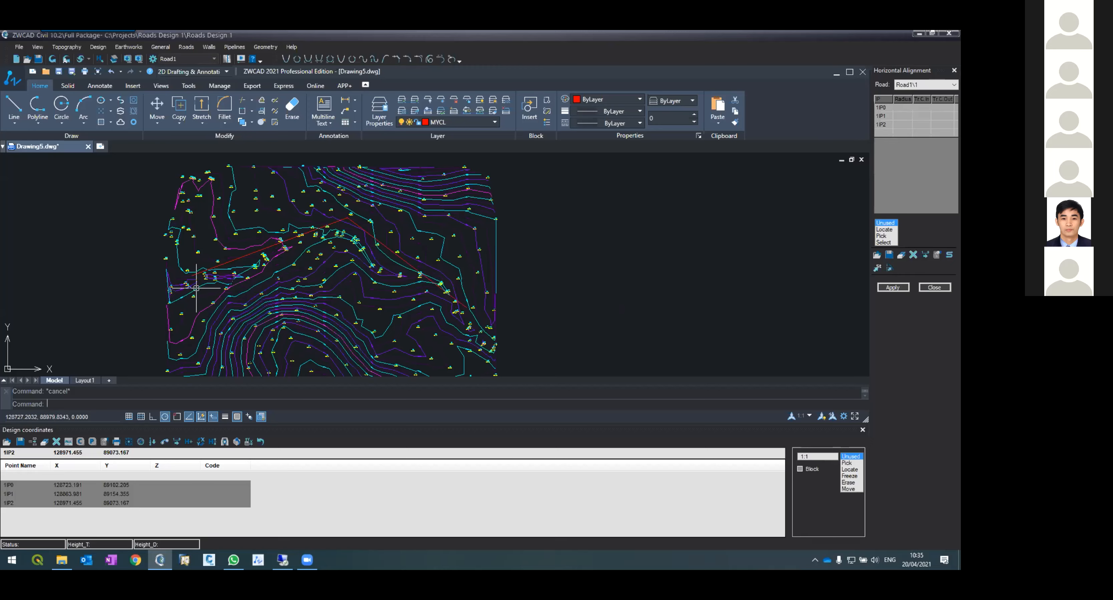
Step: Apply the horizontal alignment and build the road layout with intervals of 2
scroll(196, 288, "up", 6)
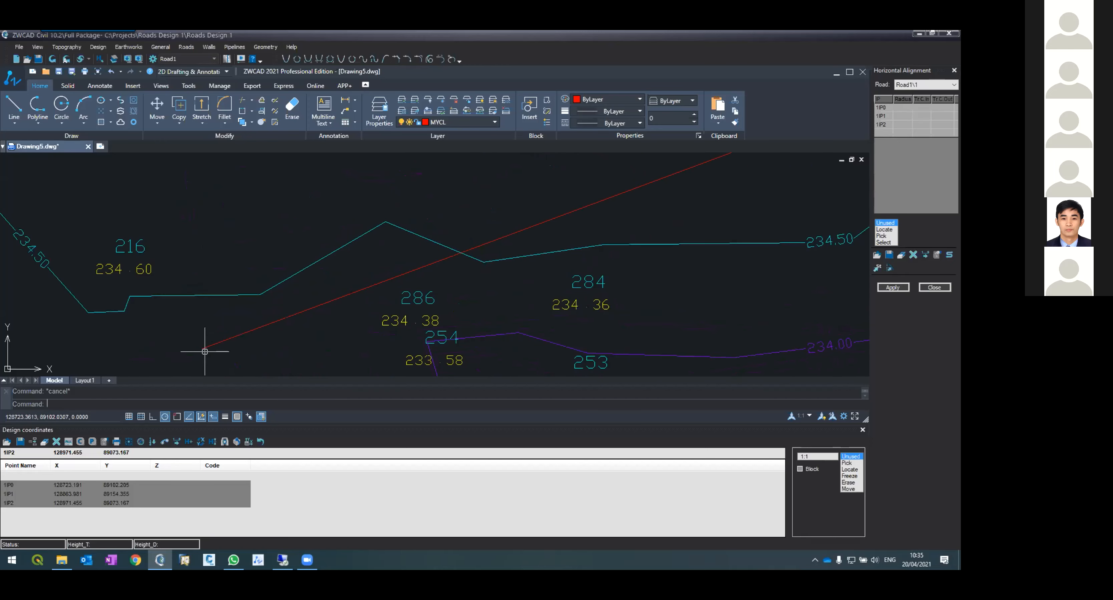
scroll(201, 344, "down", 6)
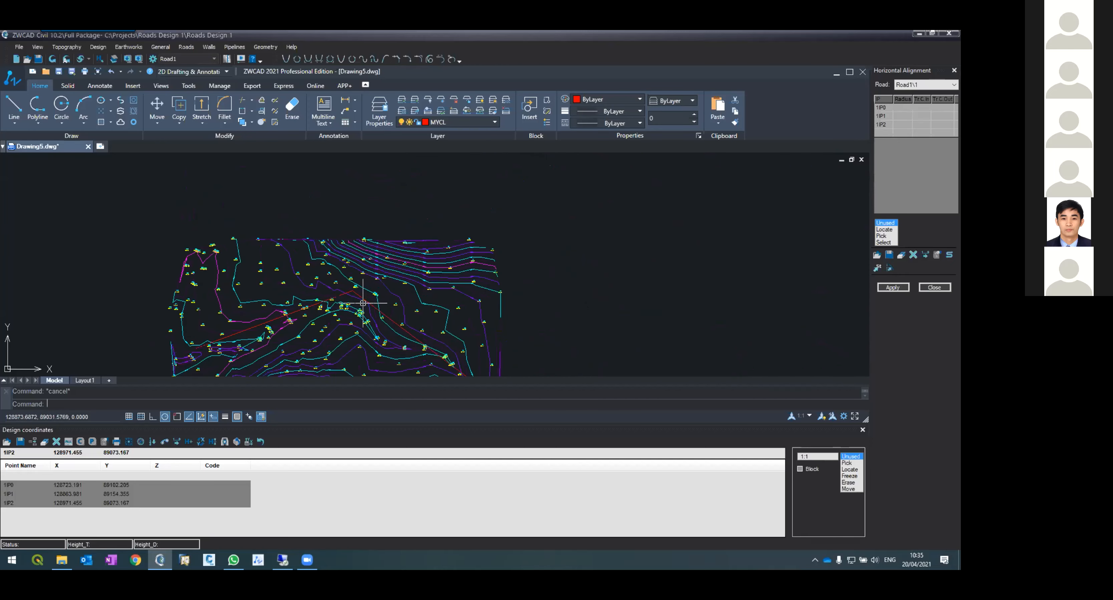
scroll(363, 303, "up", 5)
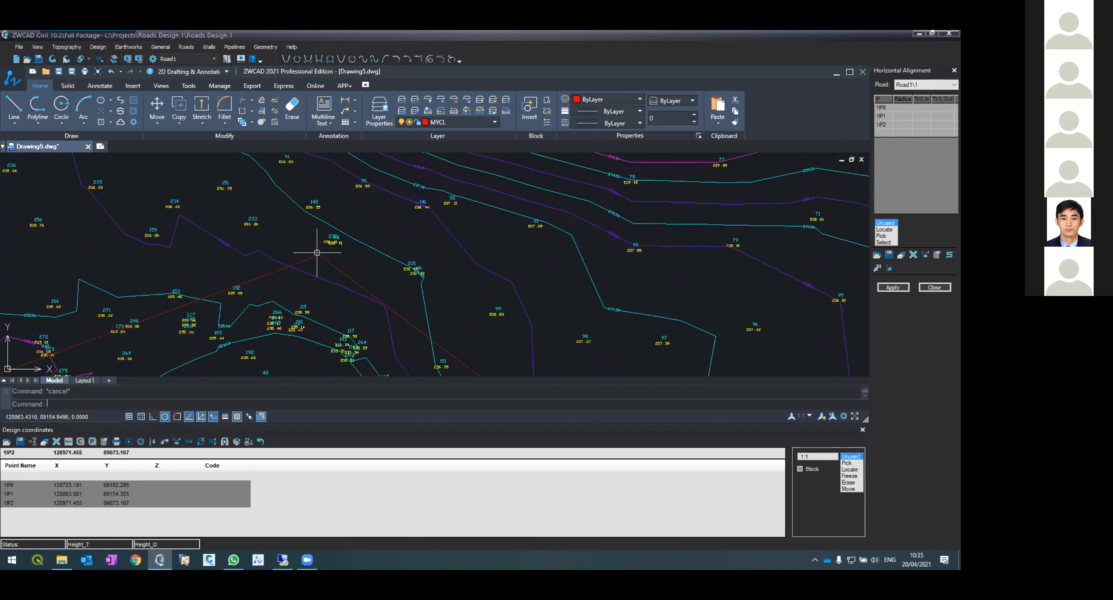
scroll(316, 253, "down", 6)
scroll(365, 298, "up", 4)
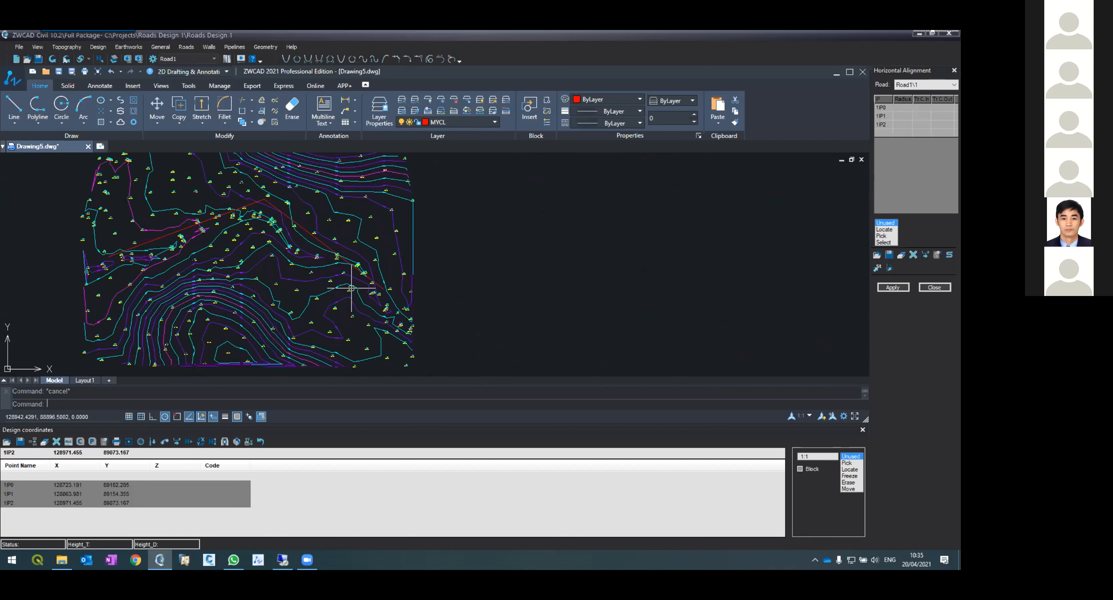
scroll(394, 310, "up", 2)
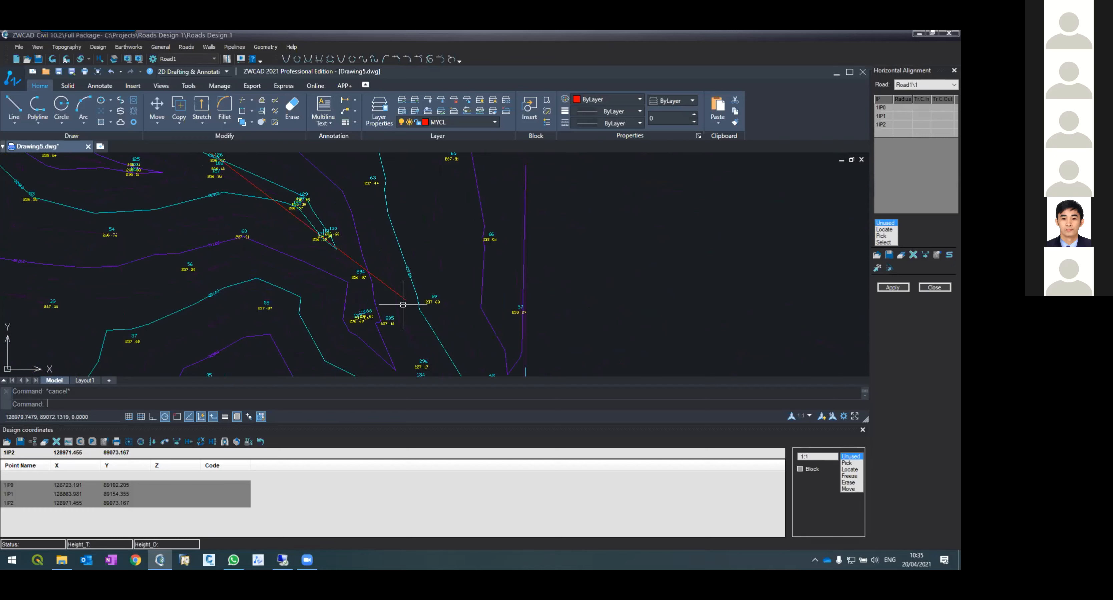
left_click(893, 287)
left_click(452, 295)
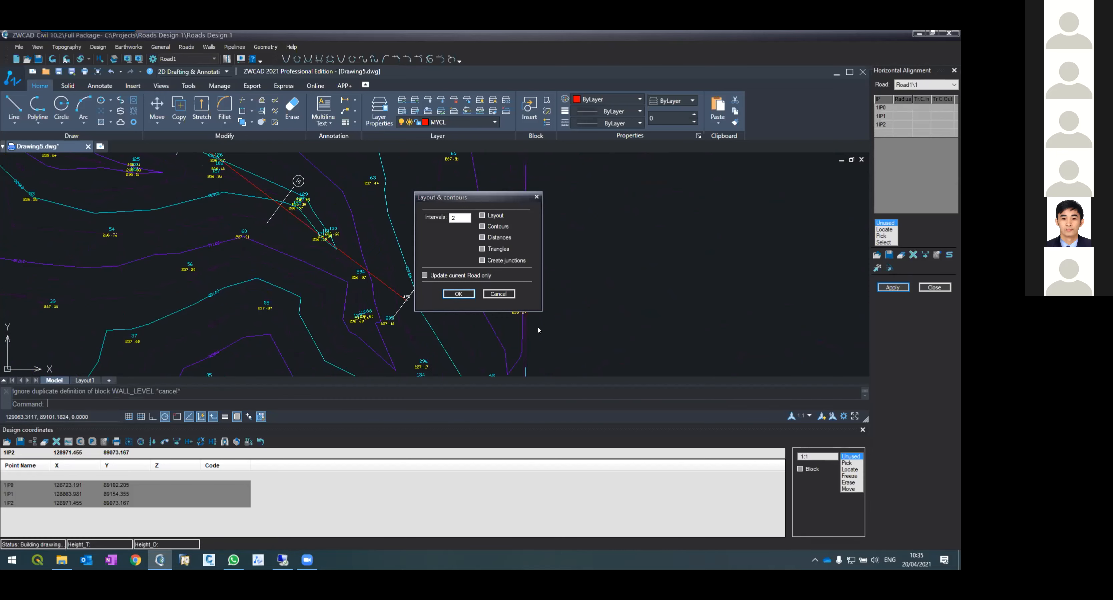
scroll(482, 260, "down", 10)
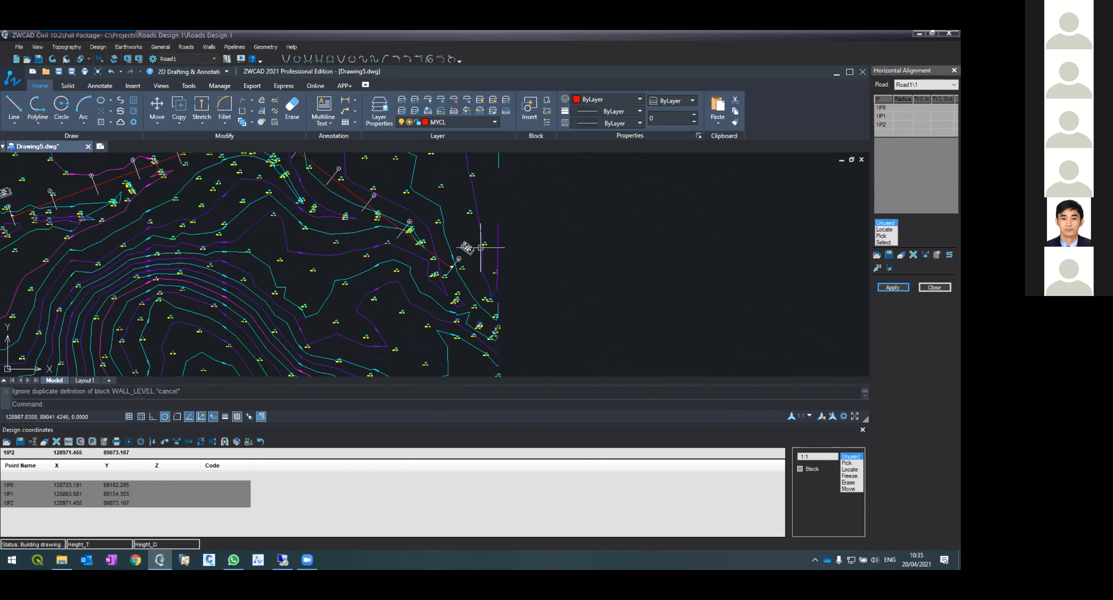
scroll(542, 235, "up", 10)
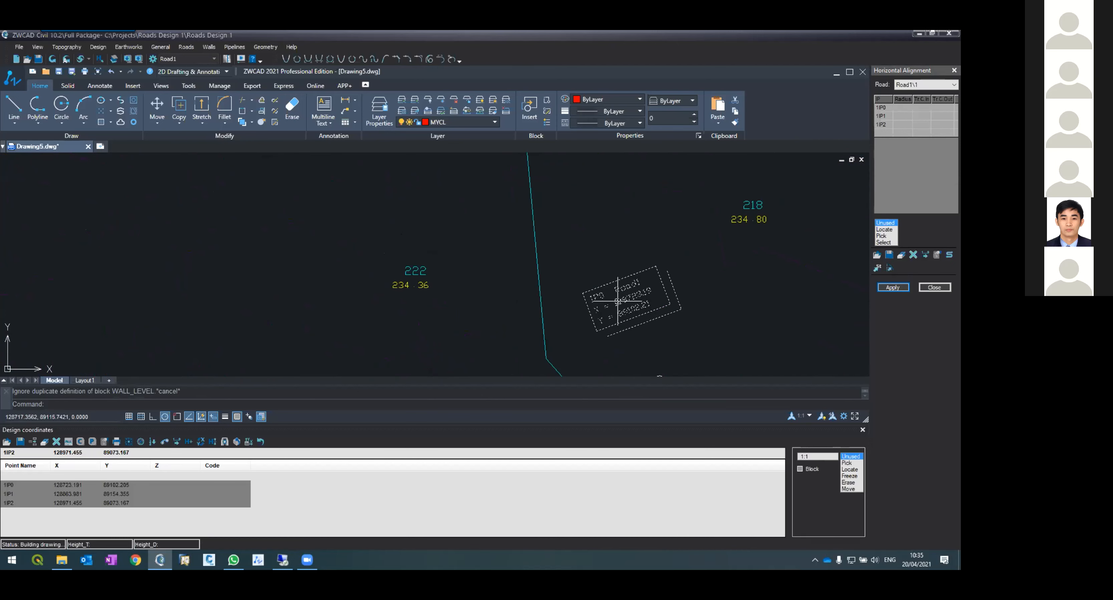
Step: Zoom and pan around the drawing to examine the road centreline, its intersection points and their labels
scroll(631, 307, "up", 2)
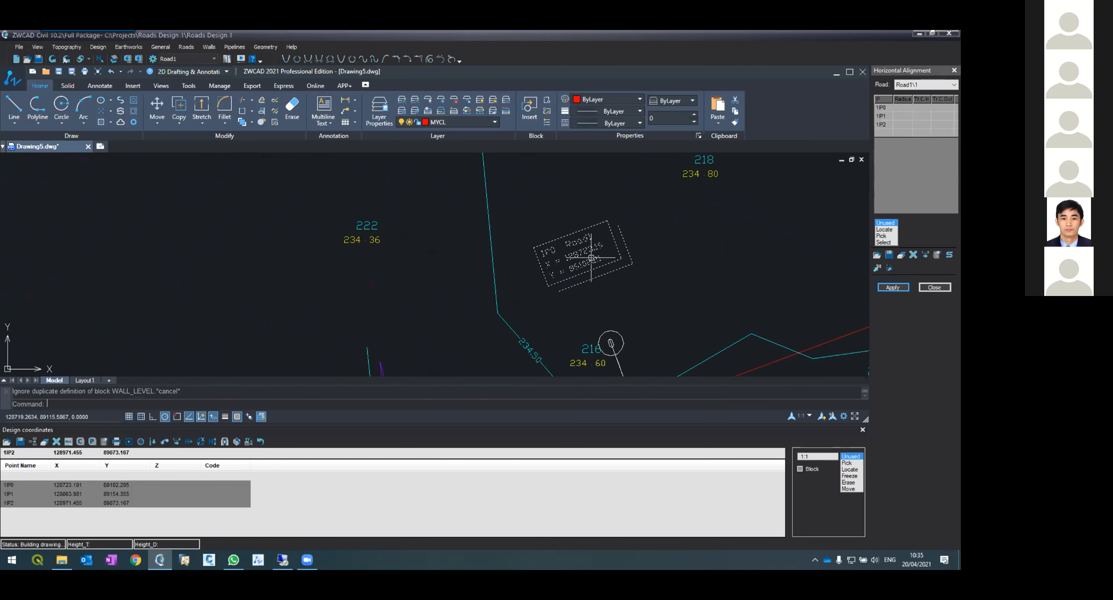
scroll(570, 256, "down", 2)
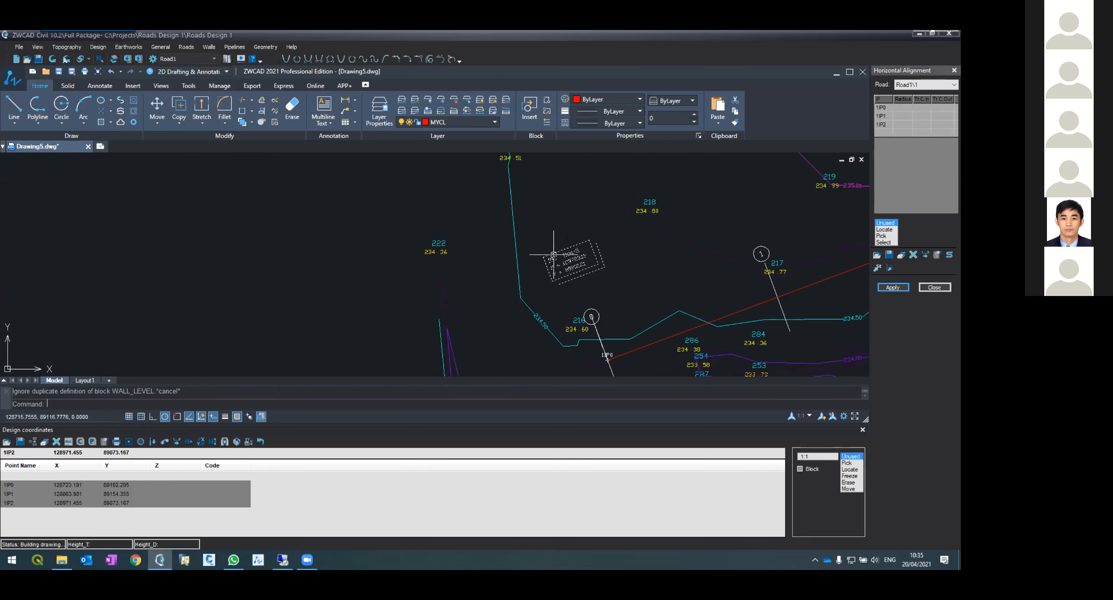
scroll(451, 247, "down", 3)
scroll(451, 247, "down", 1)
scroll(735, 171, "up", 2)
scroll(735, 171, "down", 1)
scroll(695, 171, "up", 4)
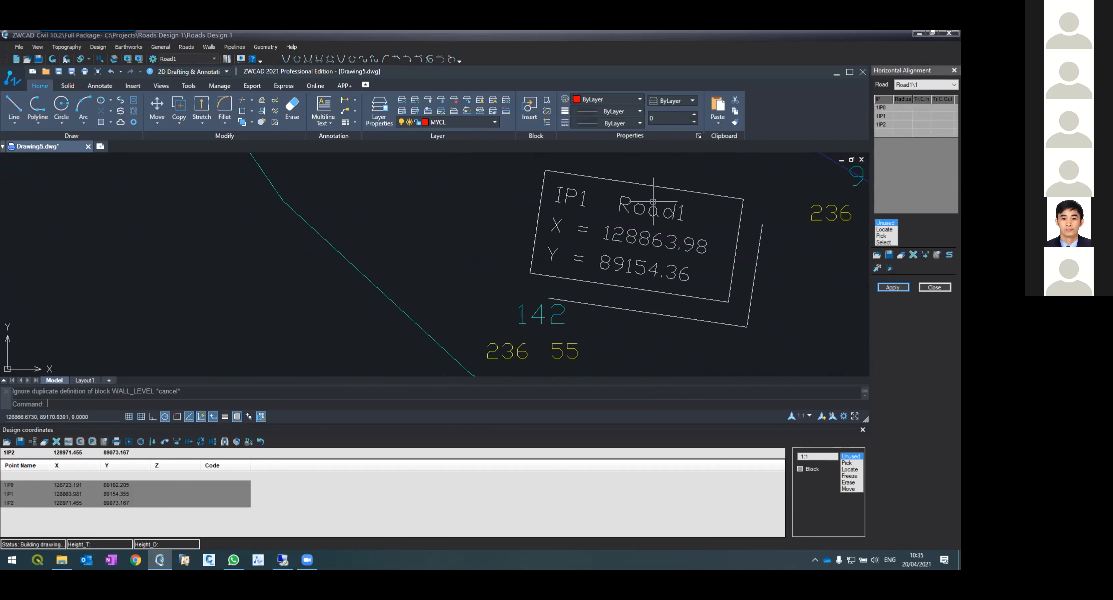
scroll(652, 202, "down", 5)
scroll(765, 299, "up", 5)
scroll(803, 302, "down", 2)
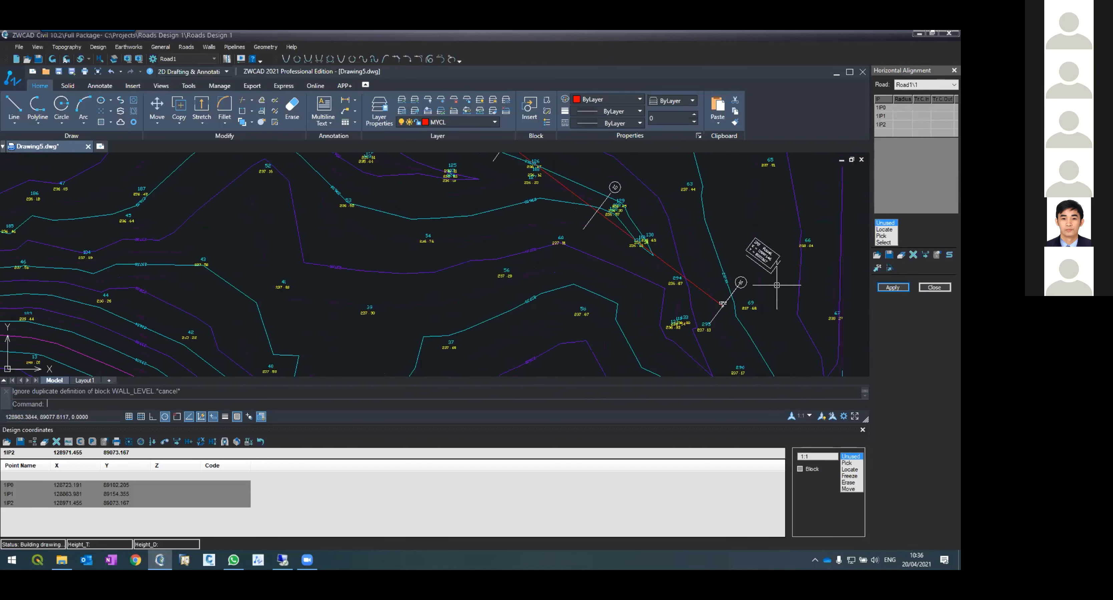
scroll(776, 286, "up", 4)
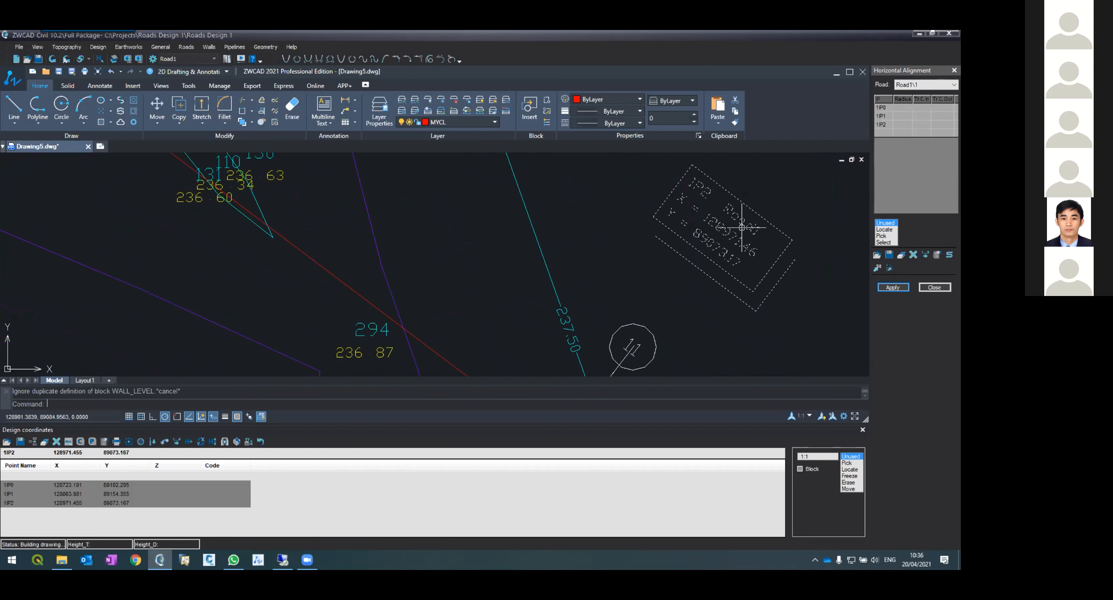
scroll(713, 264, "down", 10)
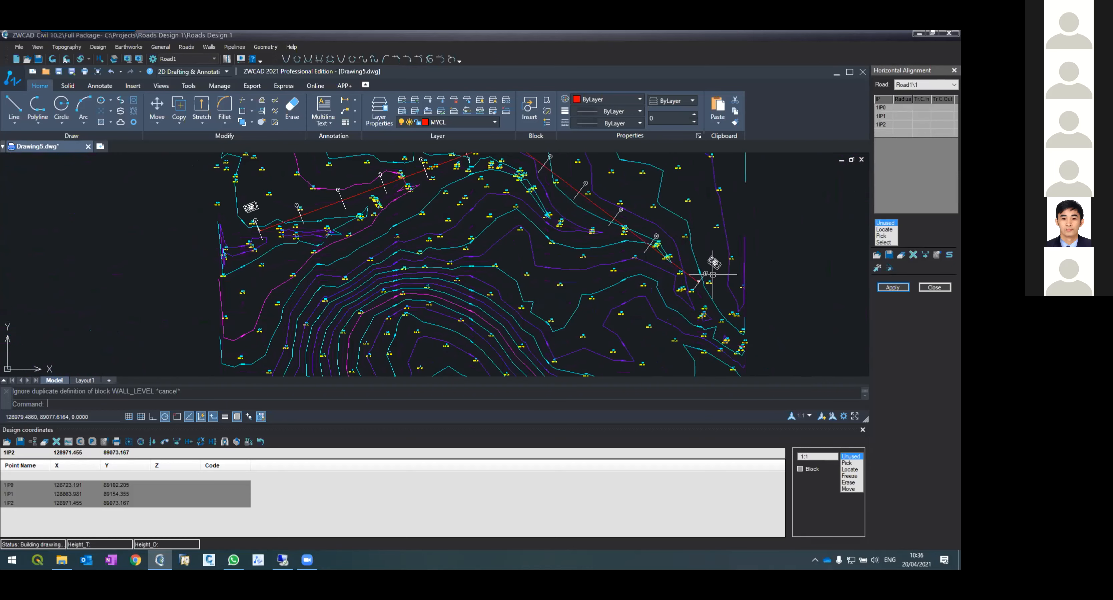
scroll(680, 242, "up", 4)
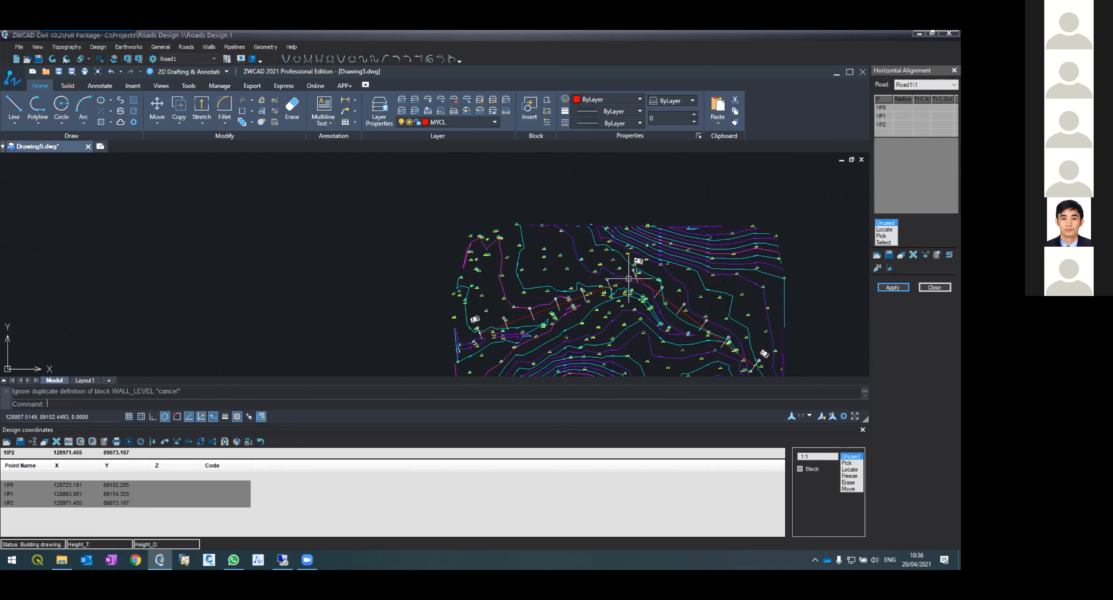
scroll(637, 255, "up", 5)
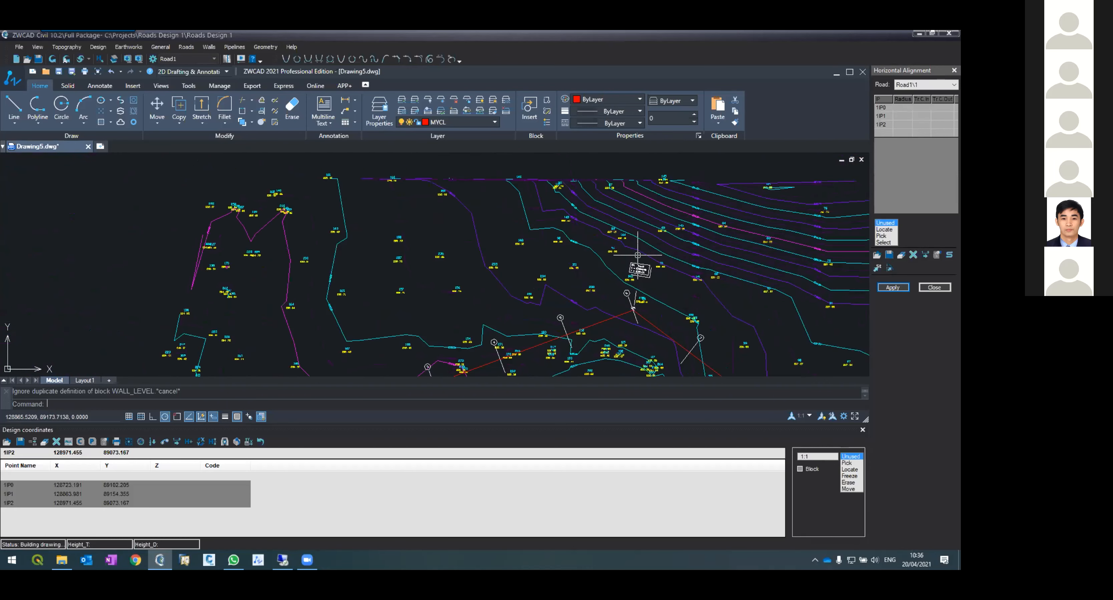
scroll(641, 248, "down", 4)
scroll(641, 261, "up", 4)
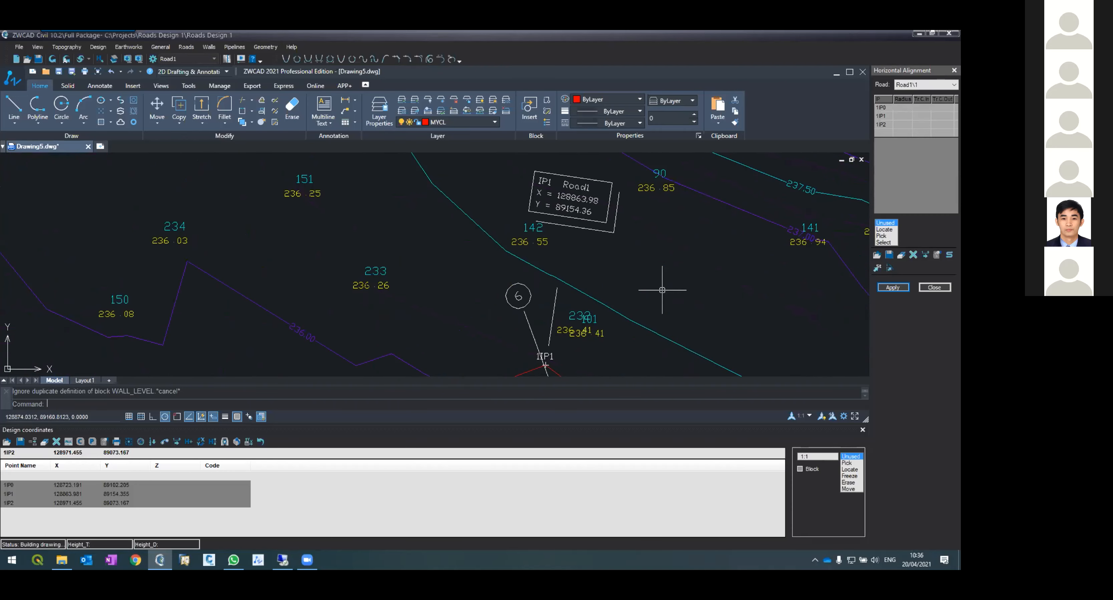
scroll(663, 285, "down", 6)
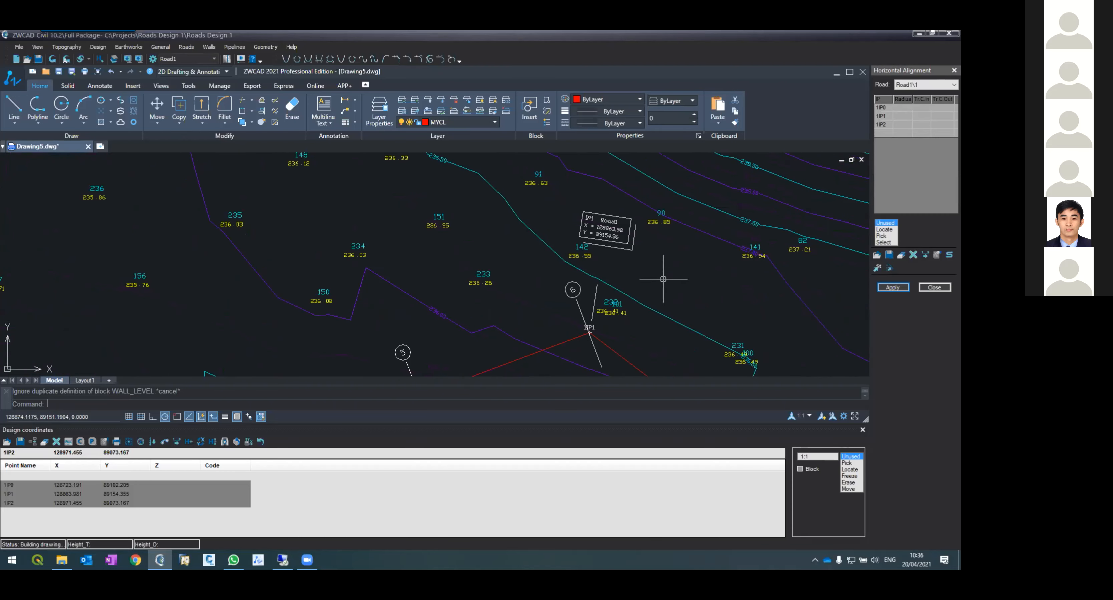
scroll(663, 278, "down", 2)
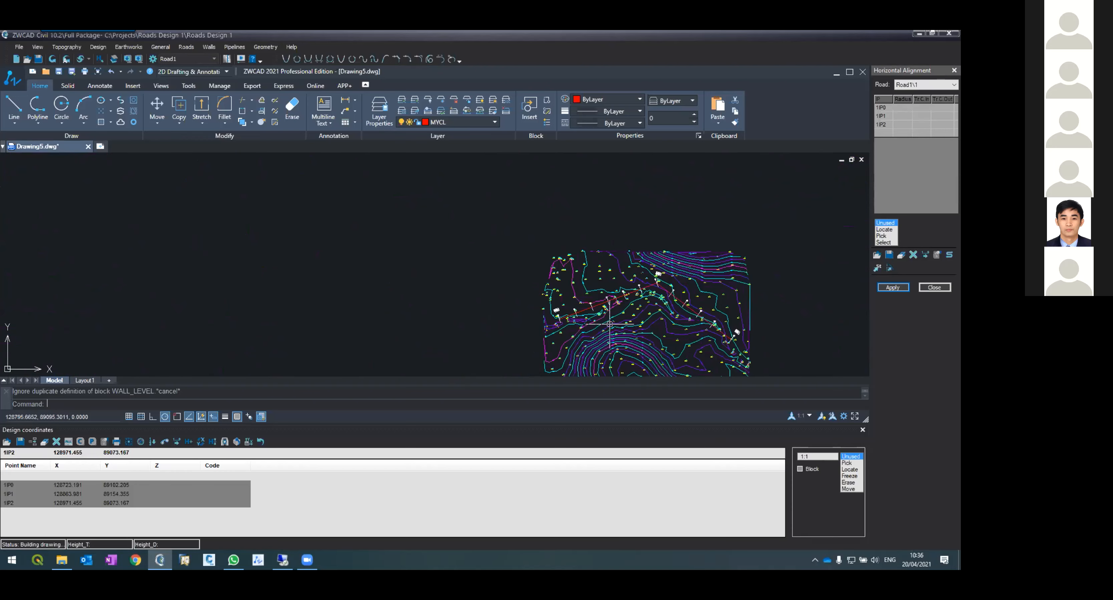
scroll(609, 324, "up", 5)
scroll(562, 315, "down", 2)
scroll(562, 315, "down", 1)
scroll(454, 281, "up", 3)
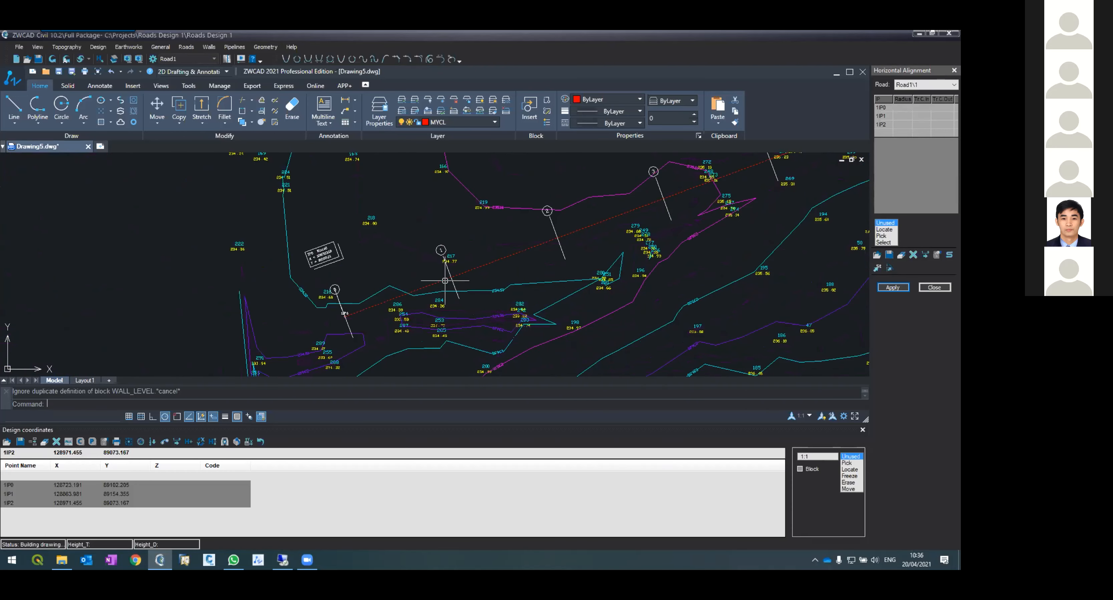
scroll(351, 294, "up", 3)
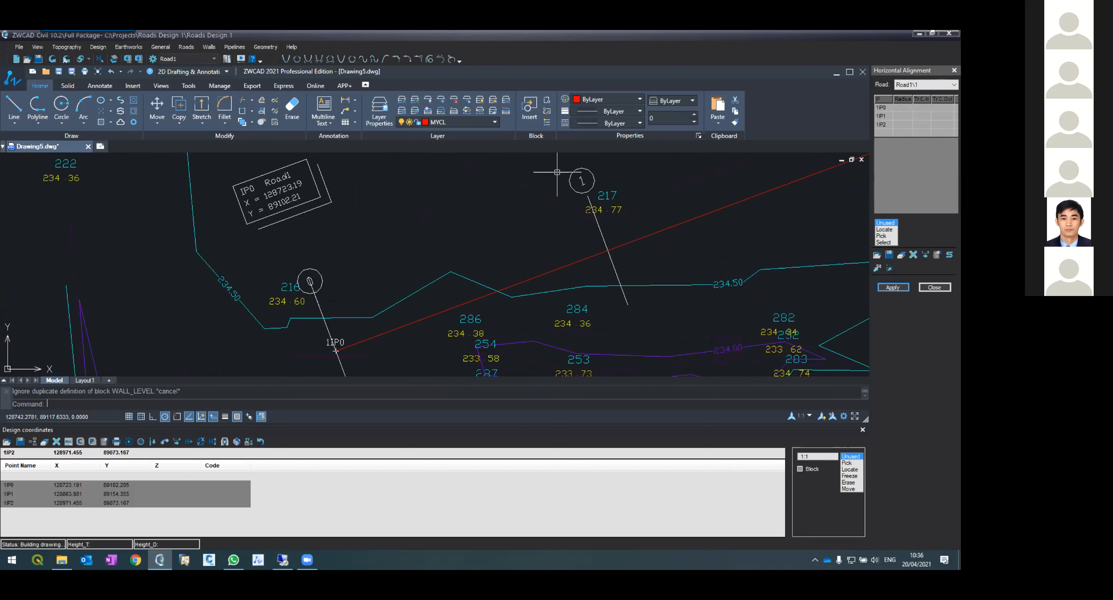
scroll(541, 249, "down", 6)
scroll(574, 242, "up", 6)
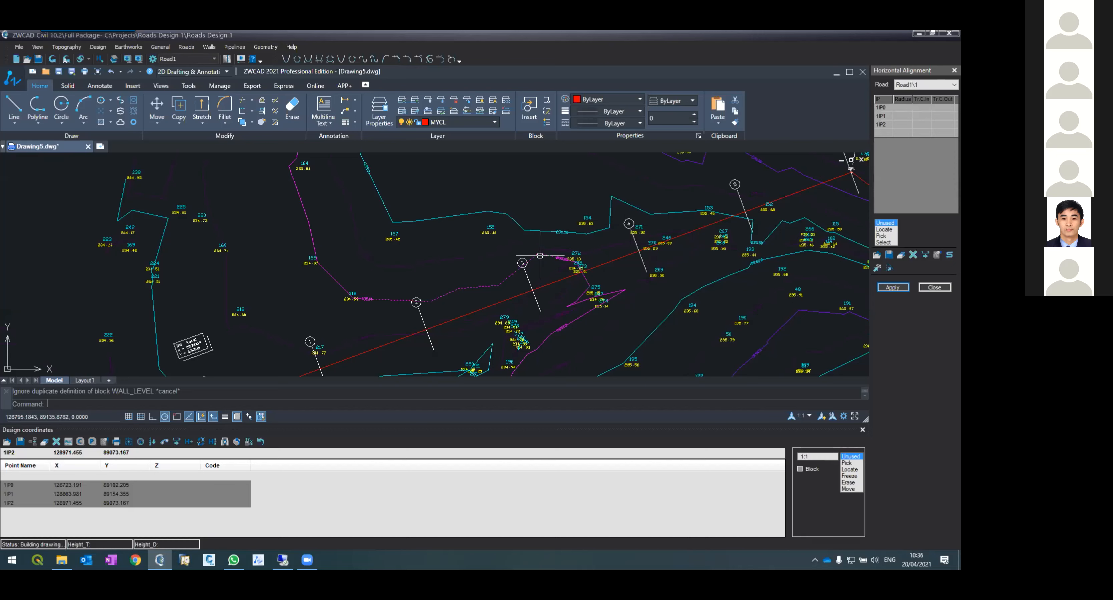
Step: Set the road sections format to Format2 in the horizontal alignment options and reapply the alignment
left_click(940, 257)
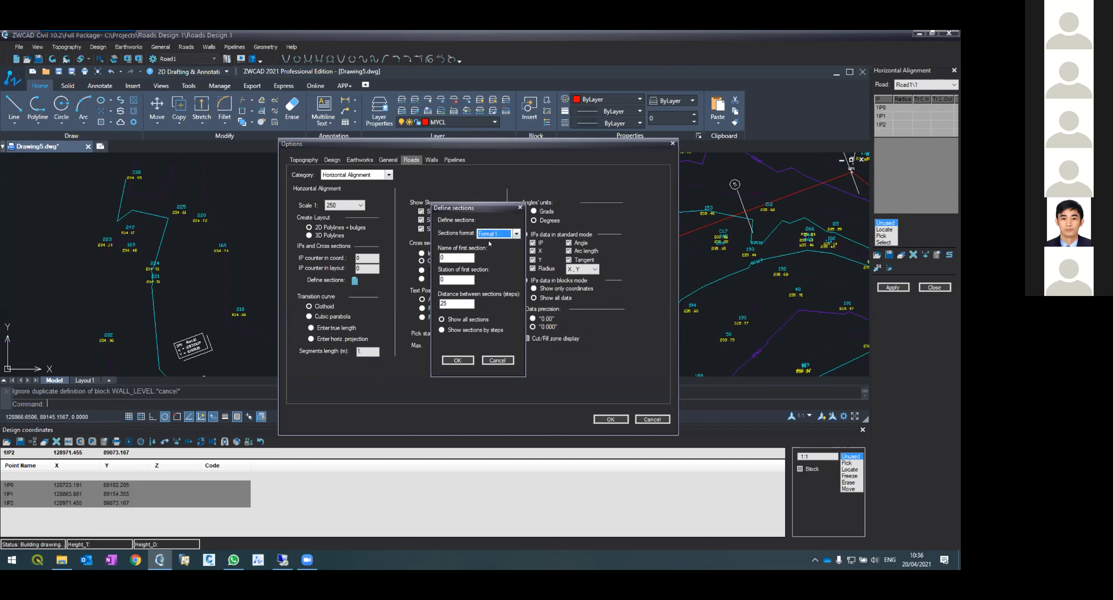
left_click(489, 234)
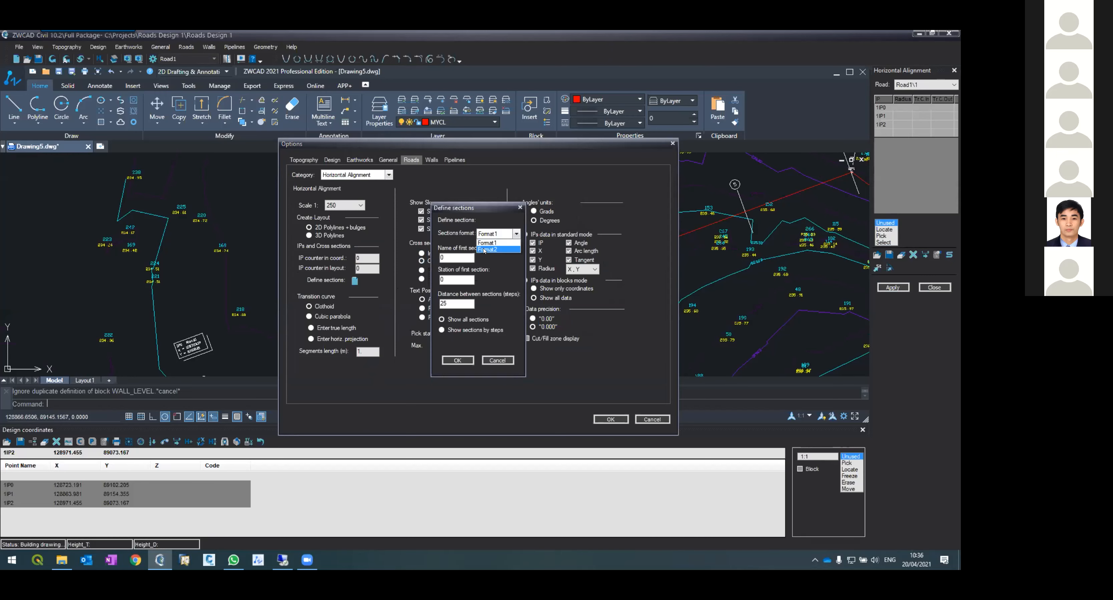
left_click(484, 250)
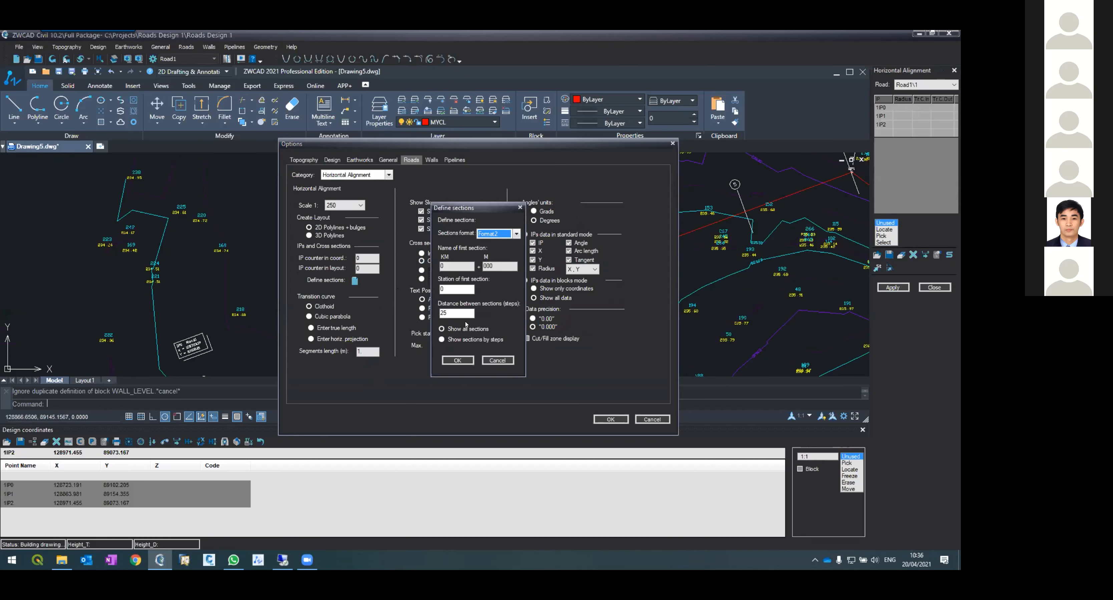
left_click(460, 360)
left_click(603, 419)
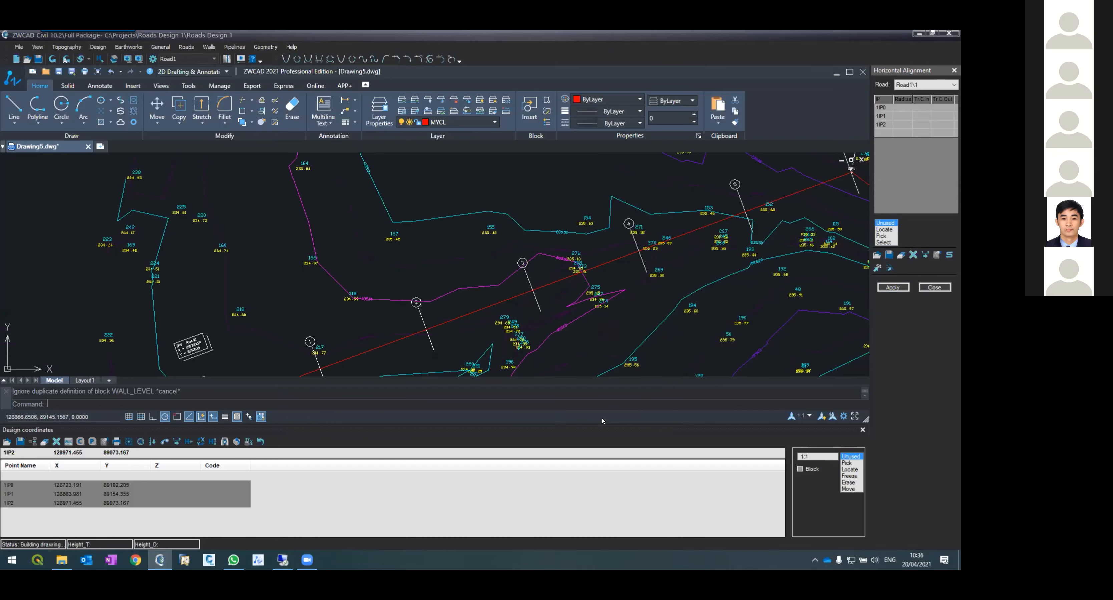
left_click(883, 288)
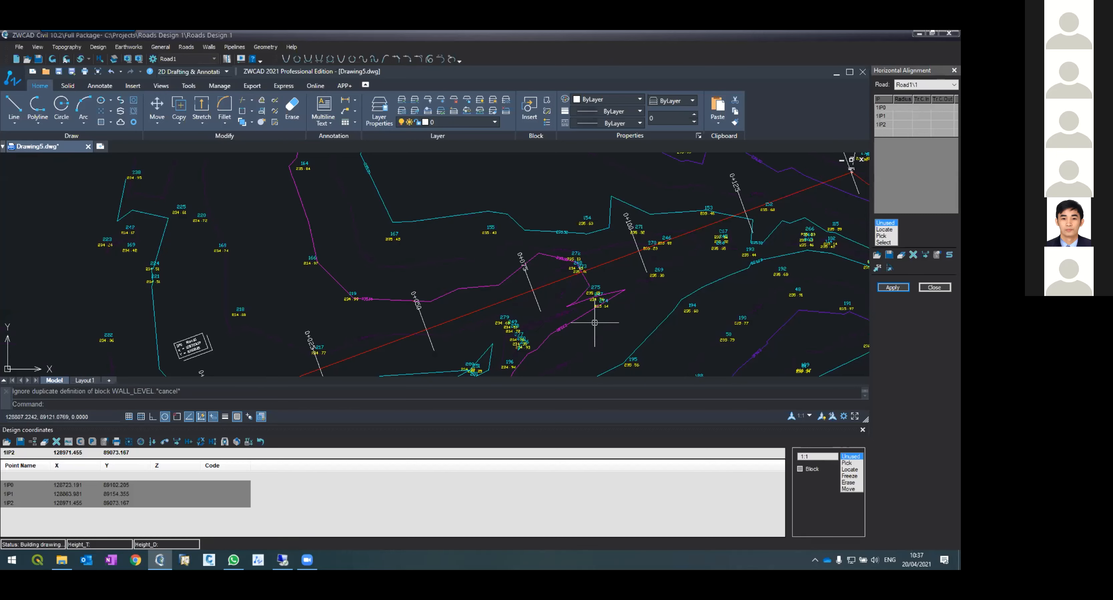
Step: Zoom along the road alignment to inspect the chainage labels drawn at each section
scroll(405, 316, "up", 5)
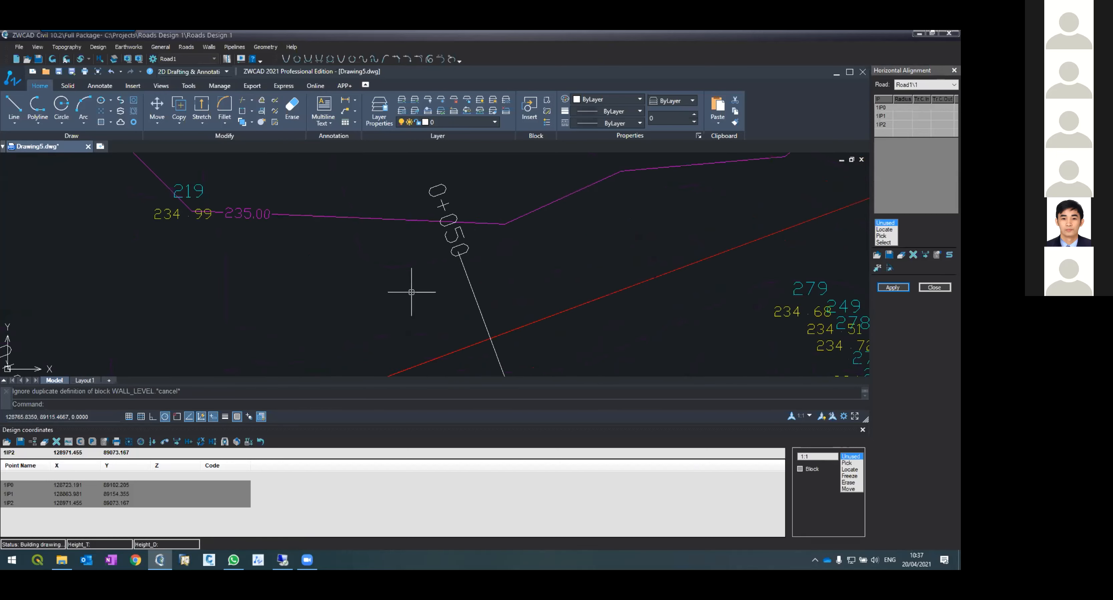
scroll(412, 292, "down", 5)
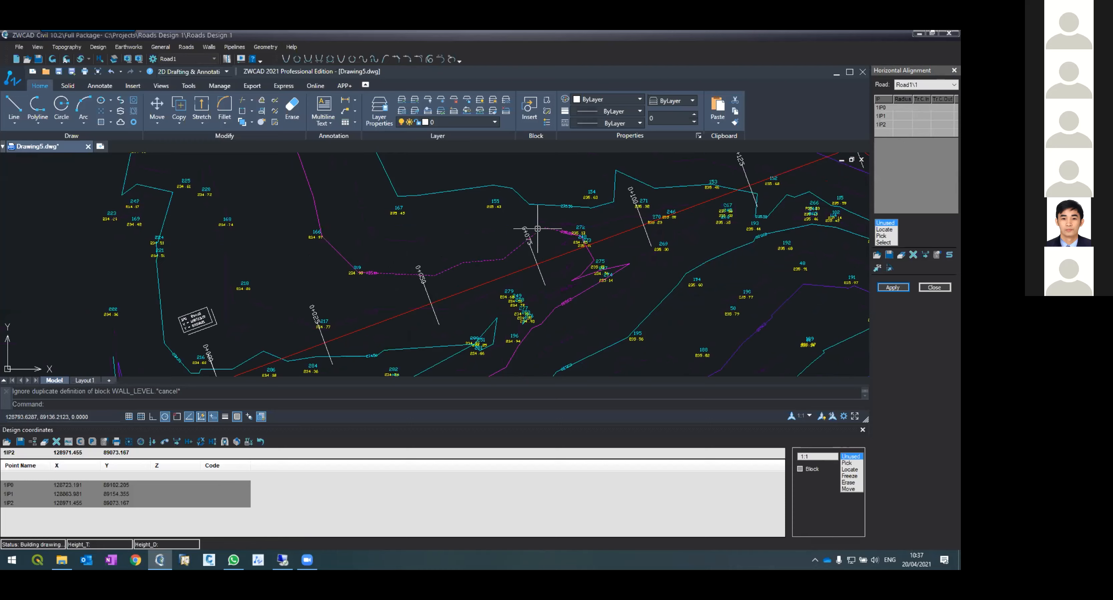
scroll(477, 275, "down", 4)
scroll(535, 222, "up", 4)
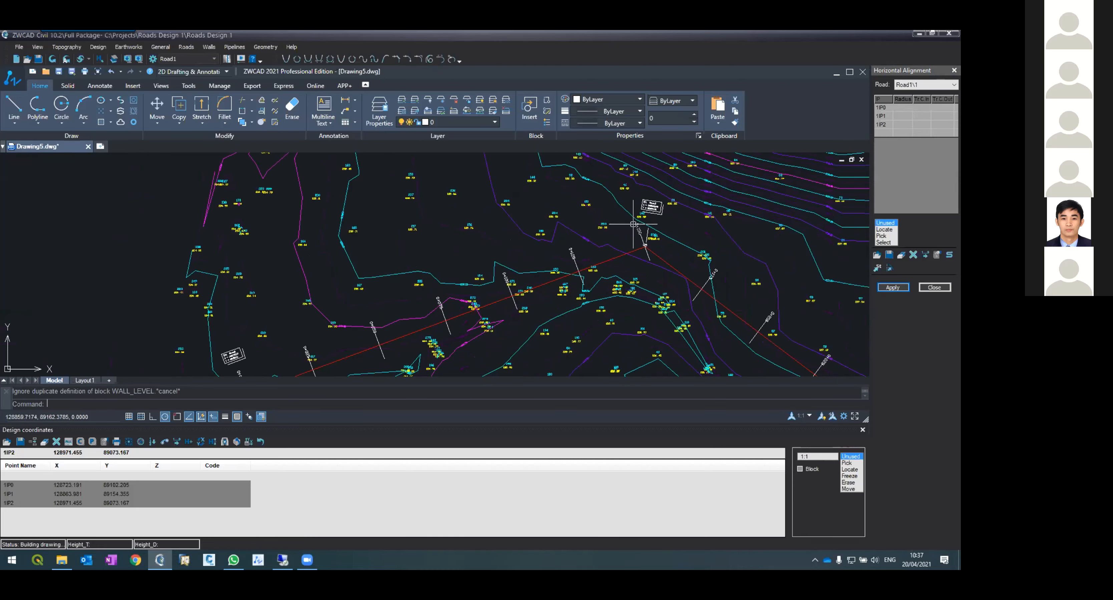
scroll(739, 290, "up", 4)
scroll(619, 233, "down", 5)
scroll(610, 236, "up", 3)
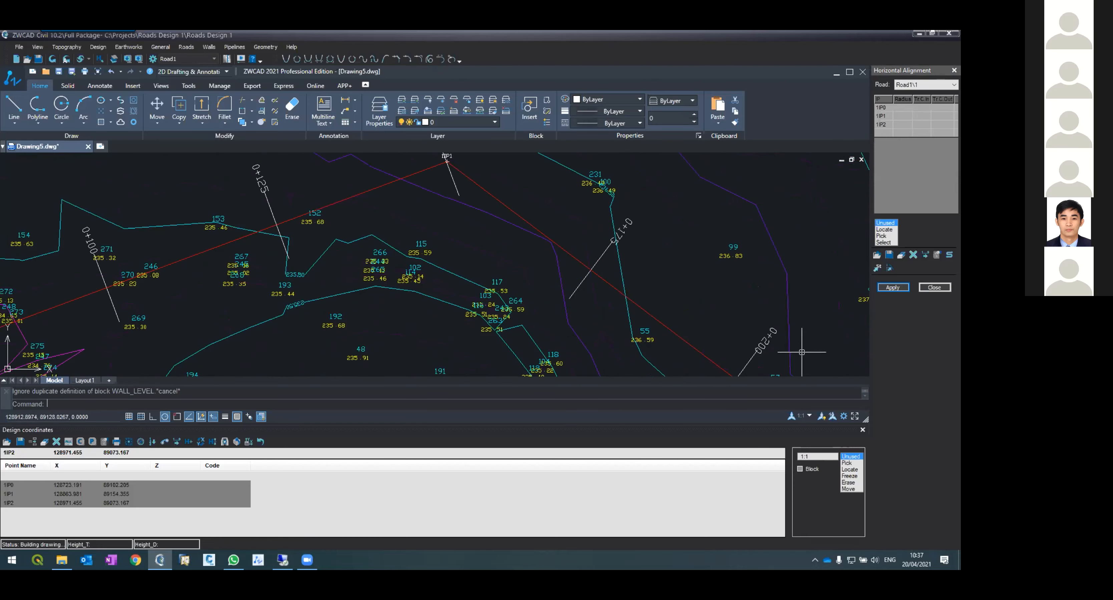
scroll(659, 251, "down", 5)
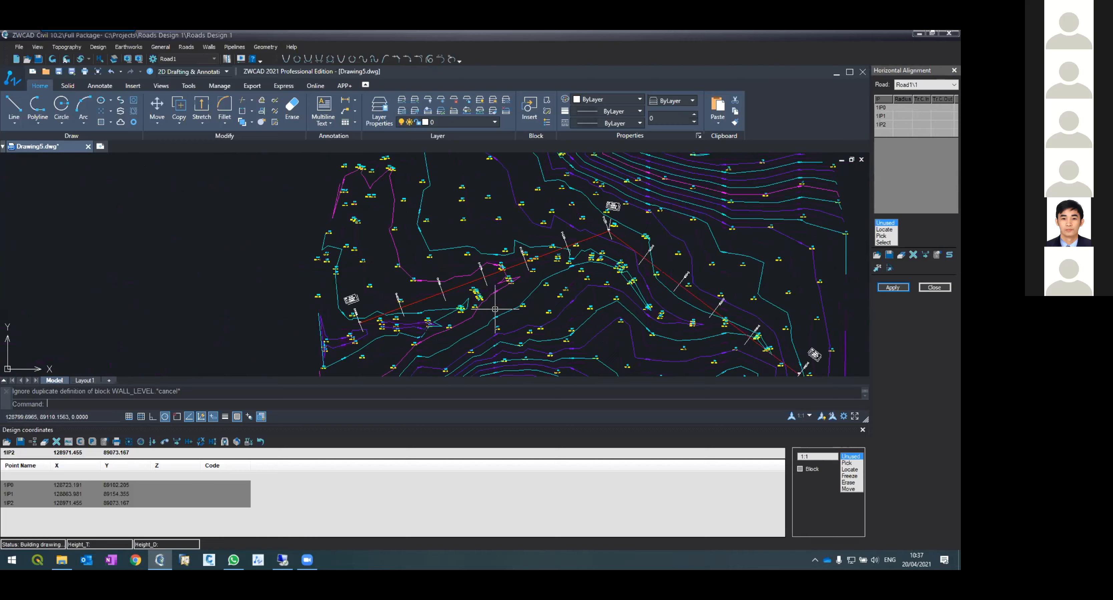
scroll(382, 309, "up", 4)
scroll(329, 283, "up", 2)
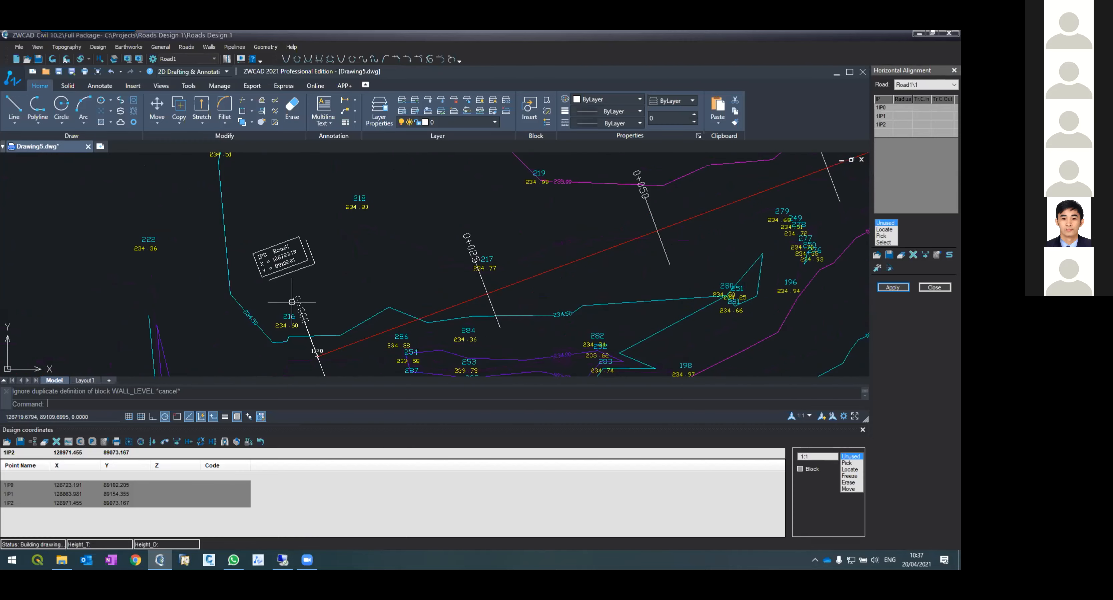
scroll(621, 244, "down", 3)
scroll(608, 275, "up", 2)
scroll(664, 225, "up", 1)
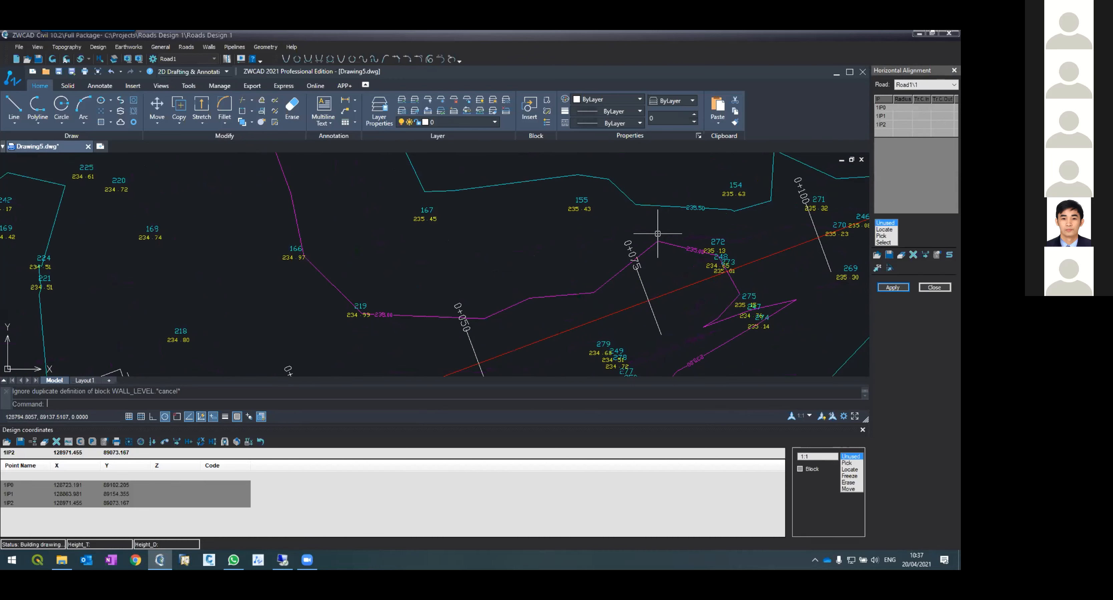
scroll(658, 236, "down", 3)
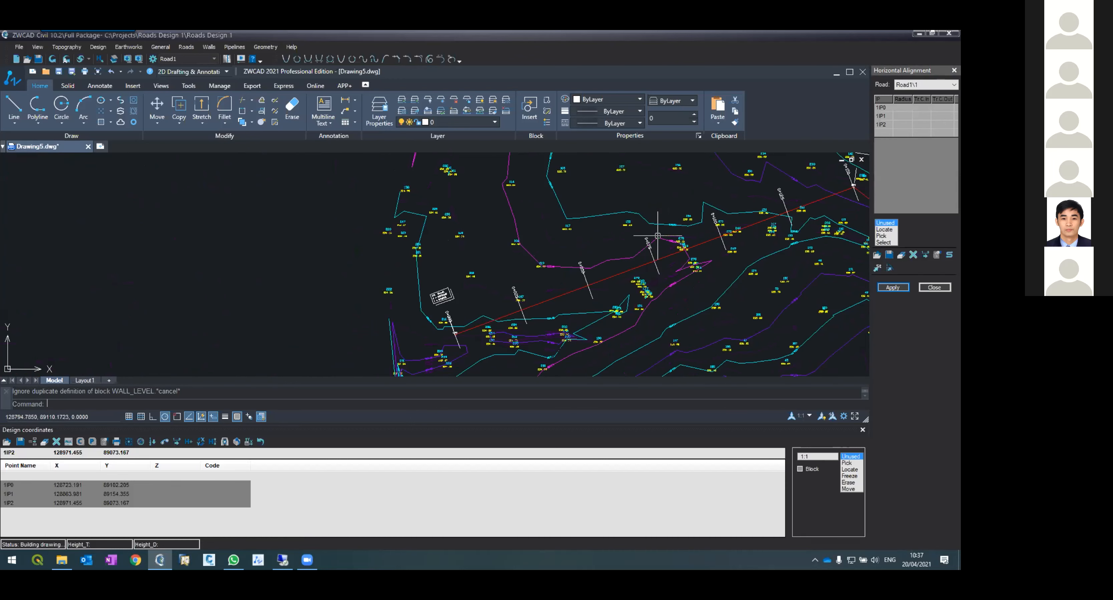
scroll(658, 236, "down", 2)
scroll(778, 211, "up", 4)
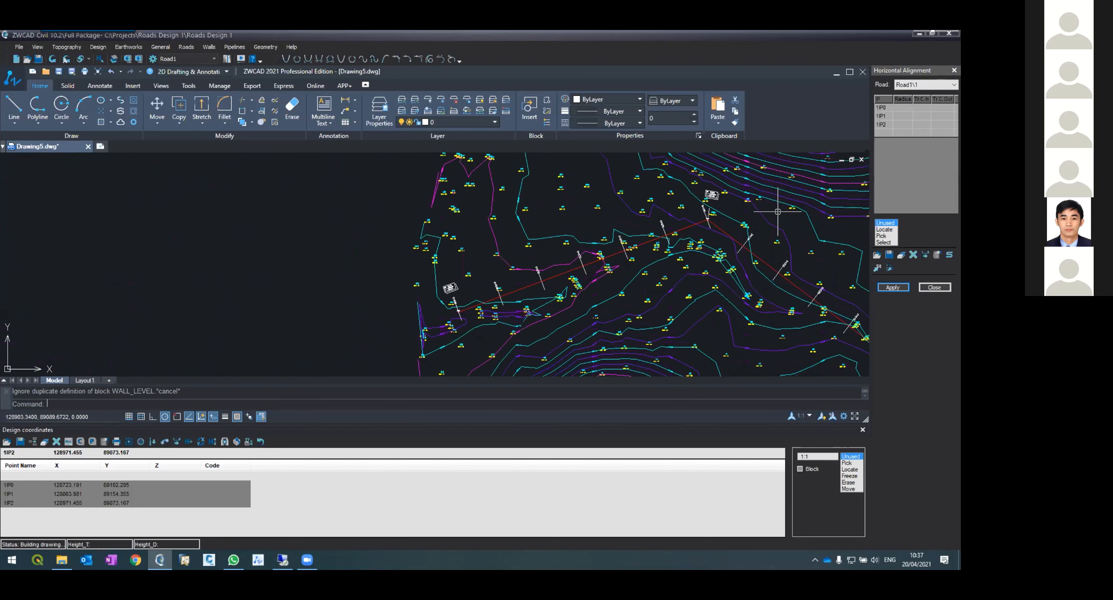
scroll(716, 221, "down", 3)
scroll(674, 207, "up", 3)
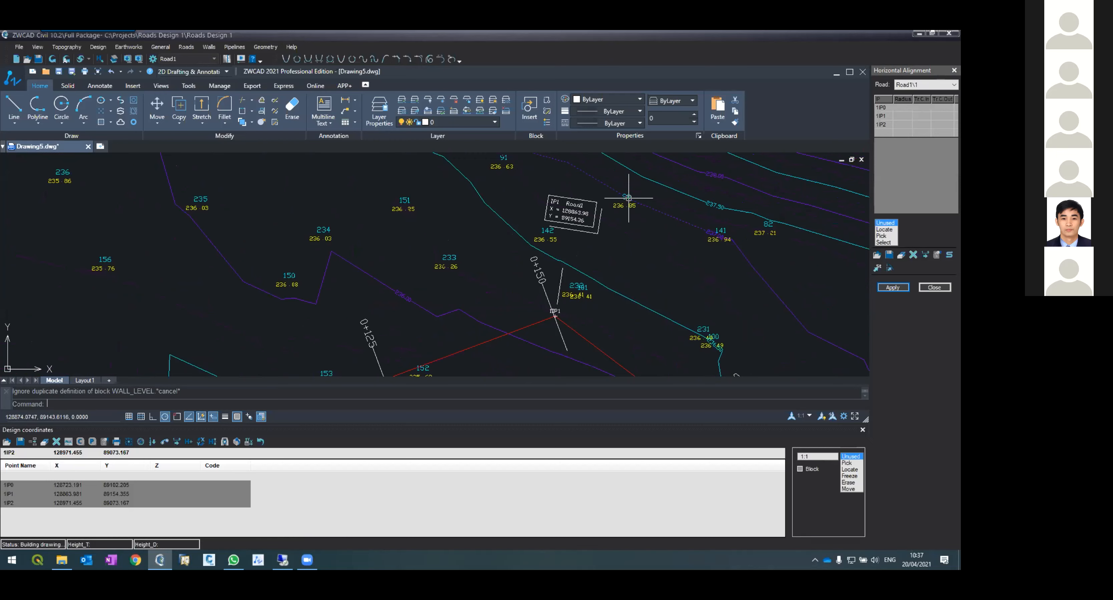
scroll(630, 198, "down", 2)
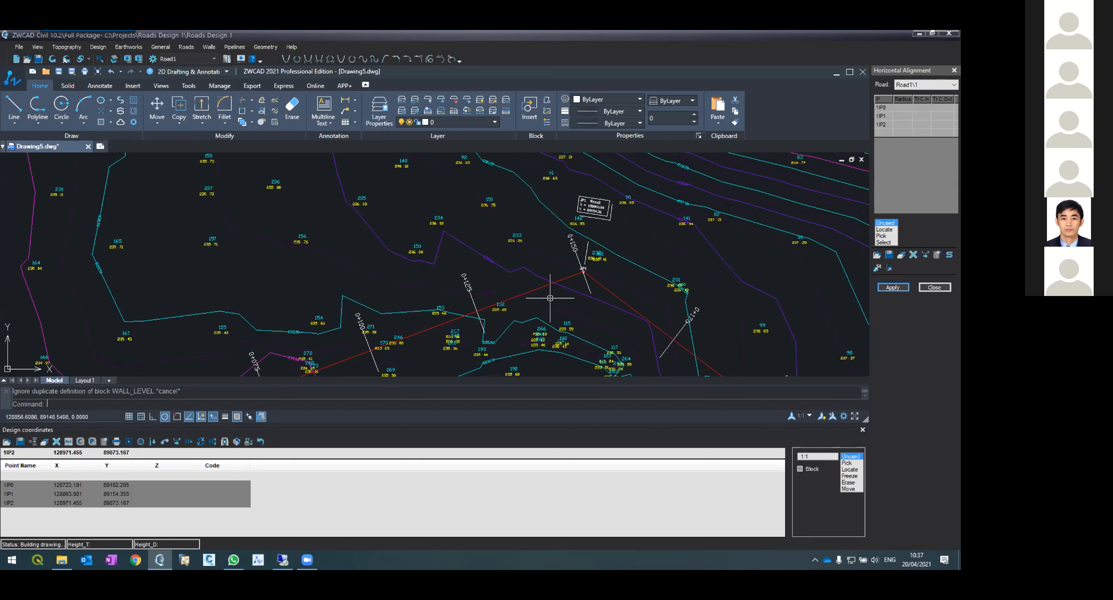
scroll(425, 259, "down", 1)
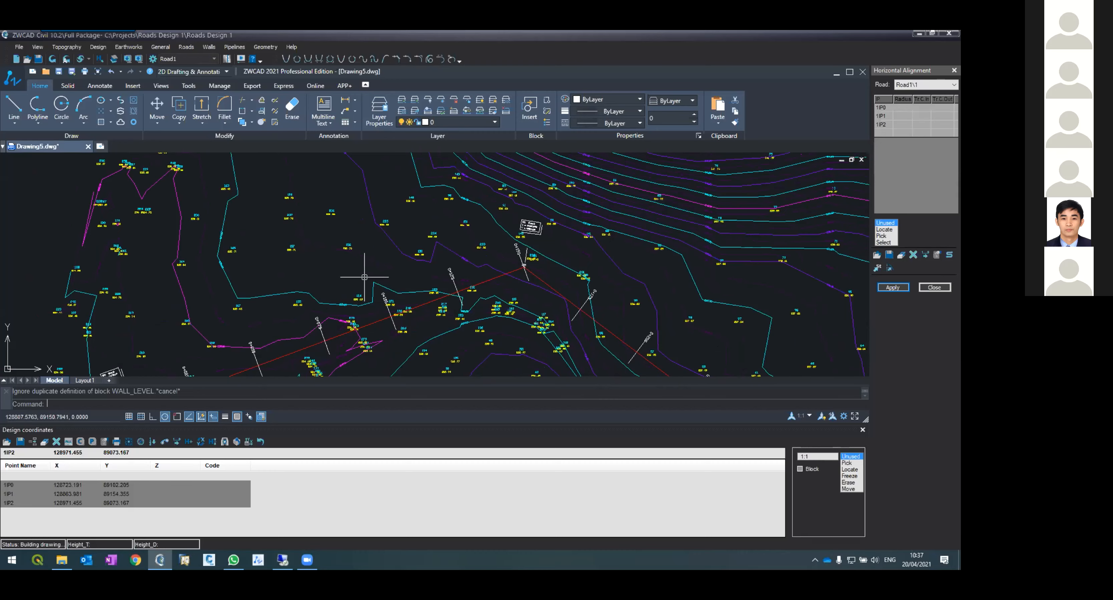
scroll(358, 296, "down", 2)
scroll(395, 315, "up", 2)
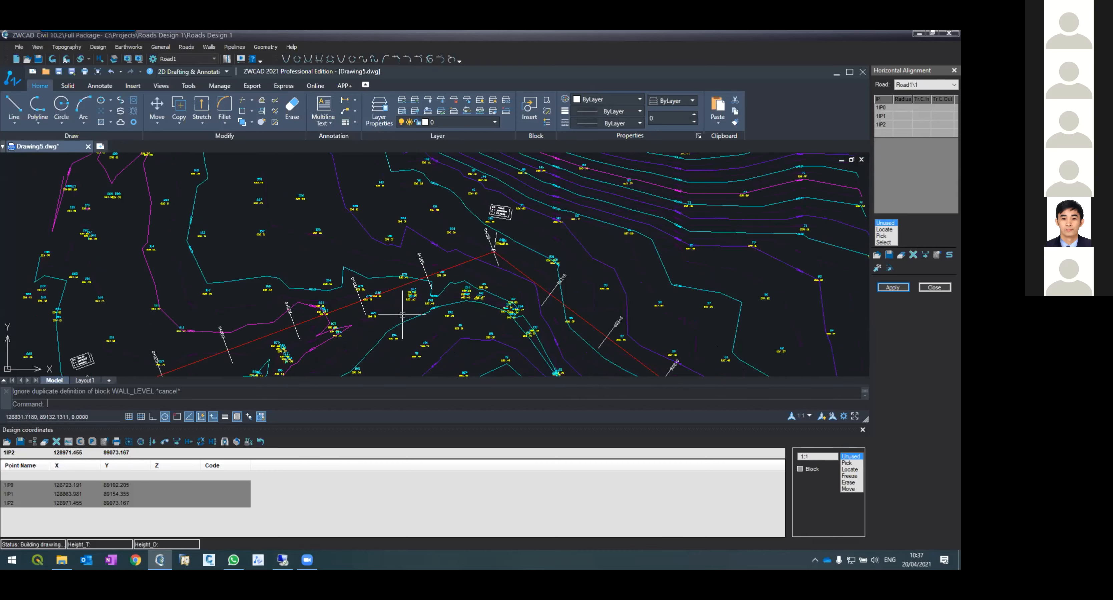
scroll(407, 308, "up", 2)
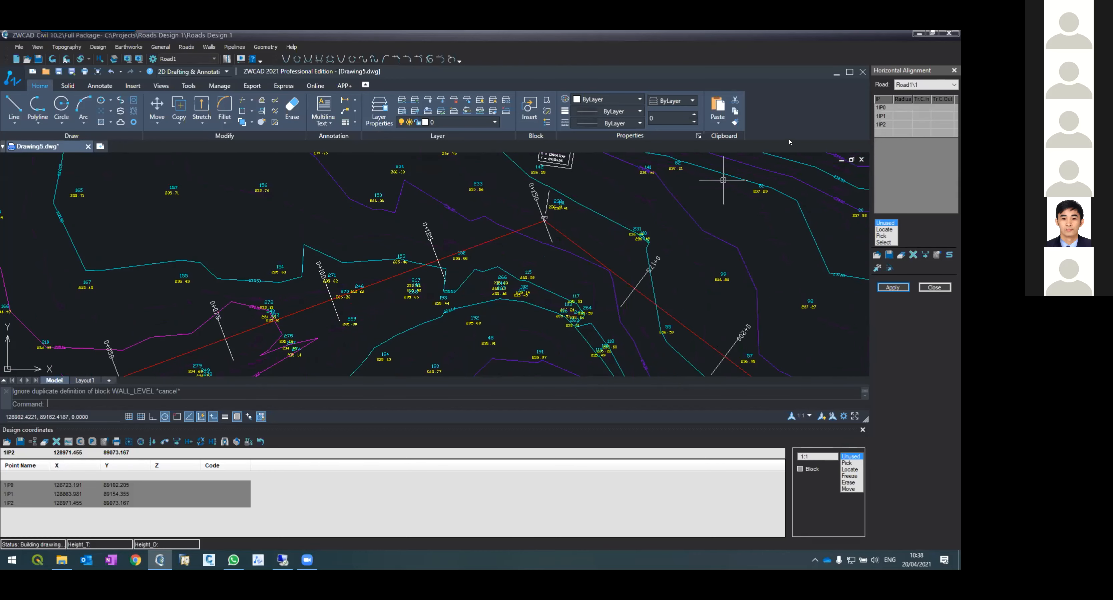
left_click(907, 116)
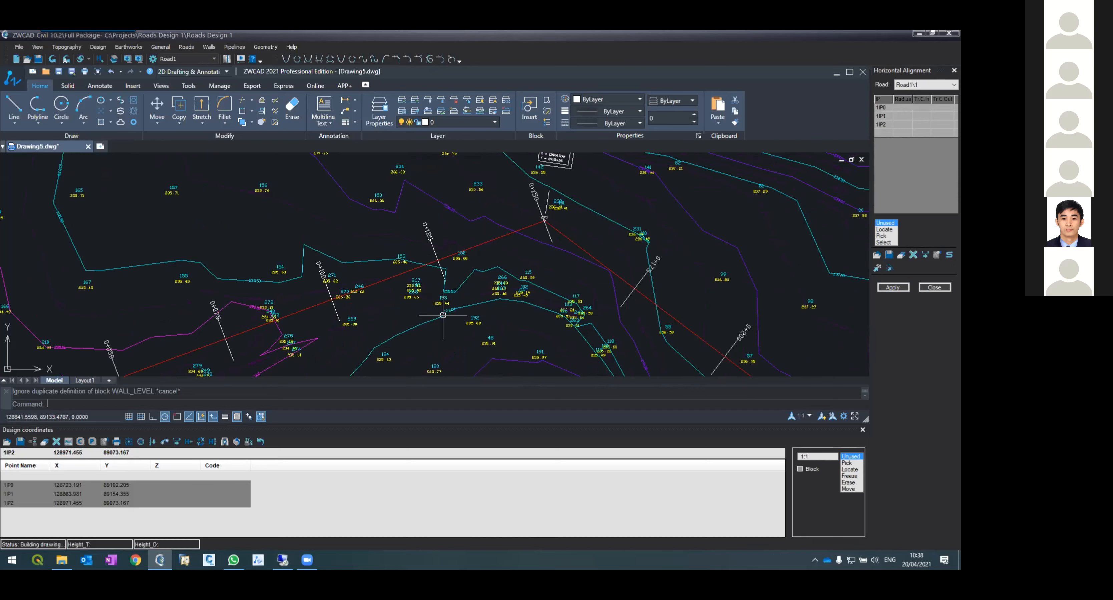
type("arc")
key("Return")
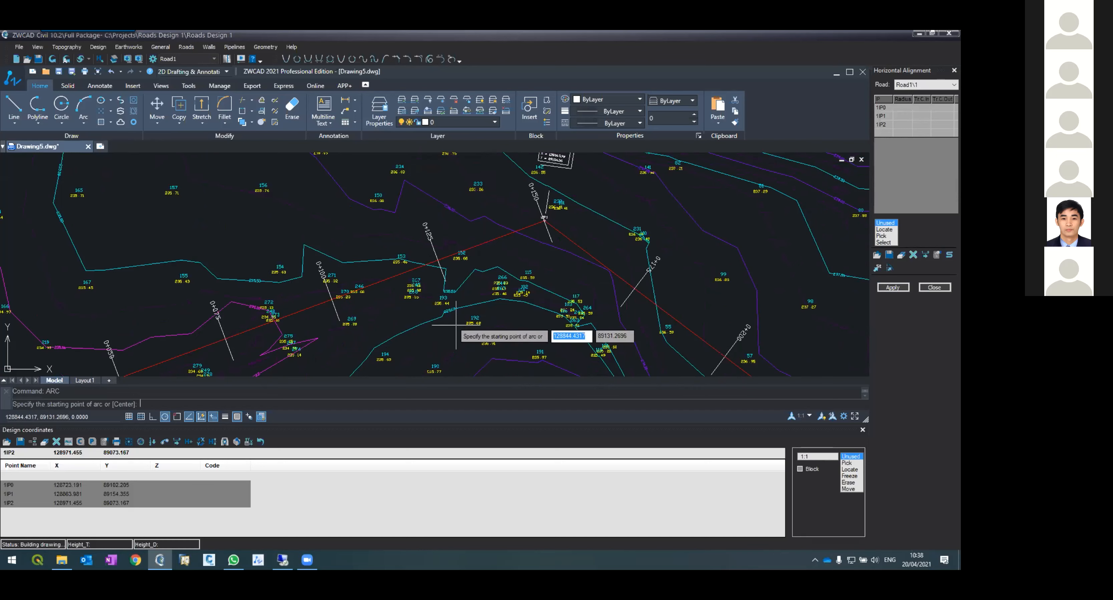
left_click(333, 302)
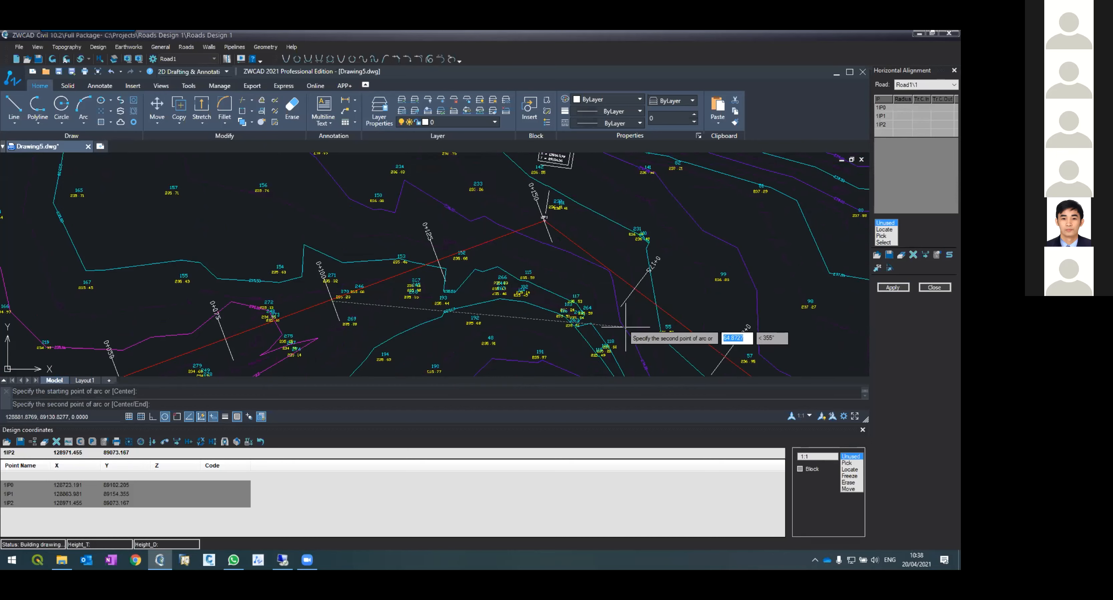
left_click(540, 246)
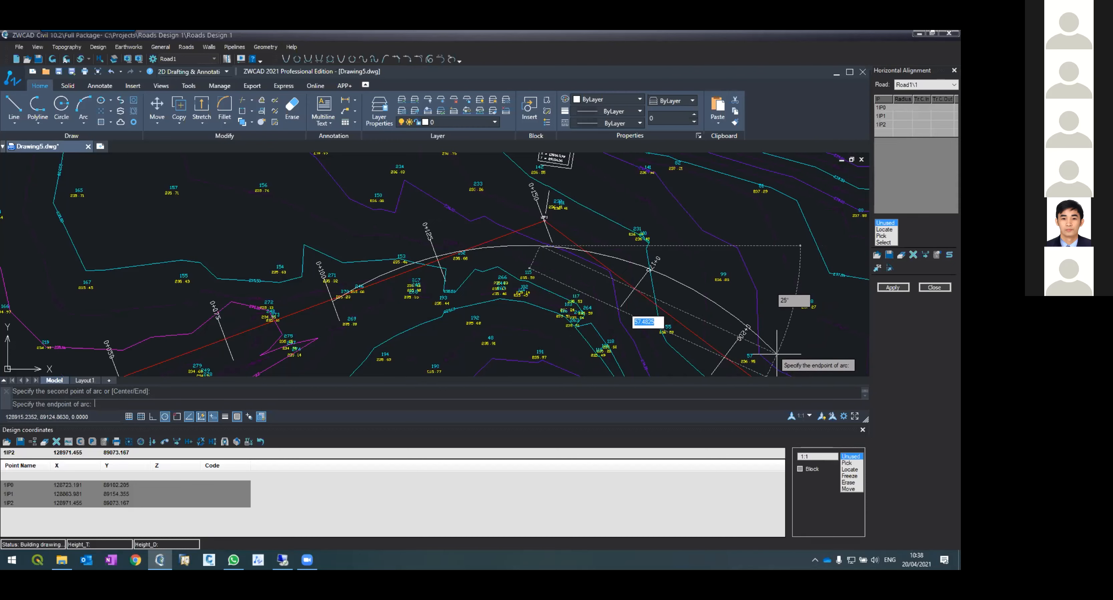
key("Escape")
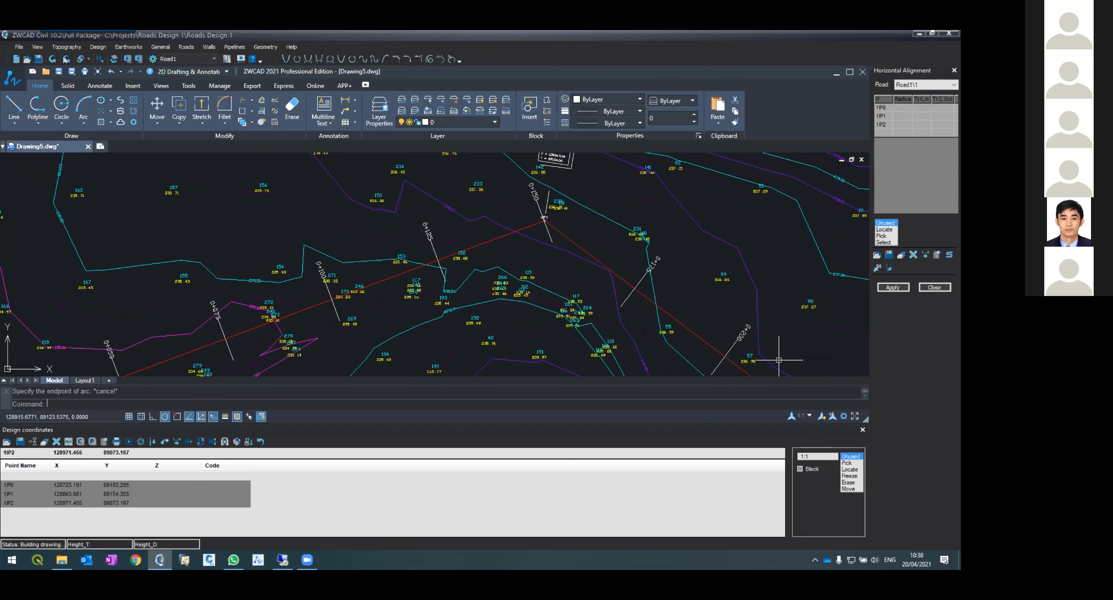
Step: Set the curve radius at intersection point 1P1 to 60 and apply the horizontal alignment
left_click(895, 116)
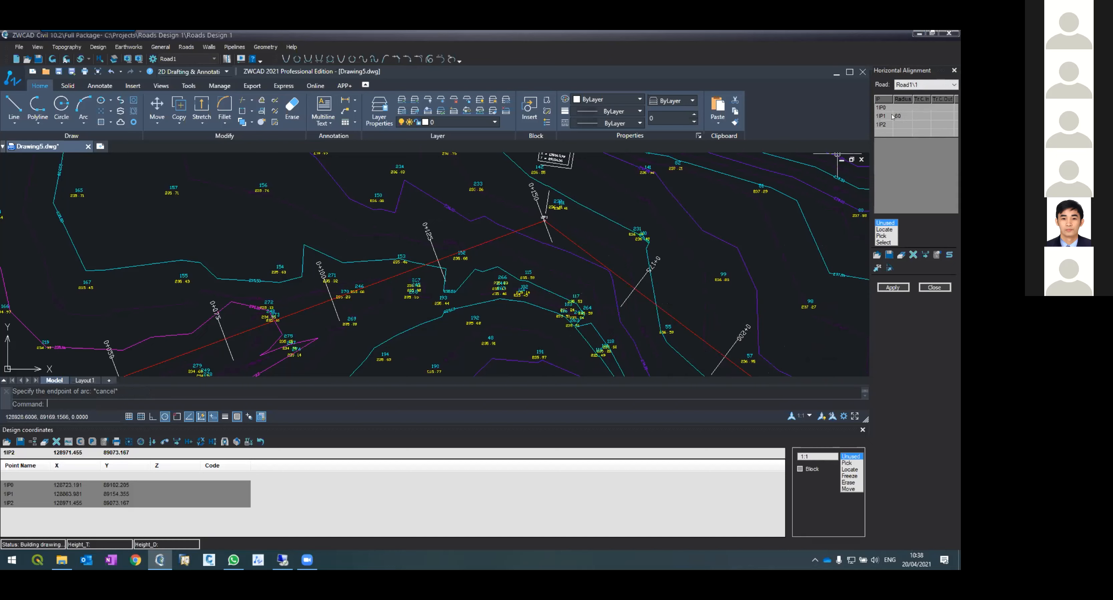
left_click(906, 117)
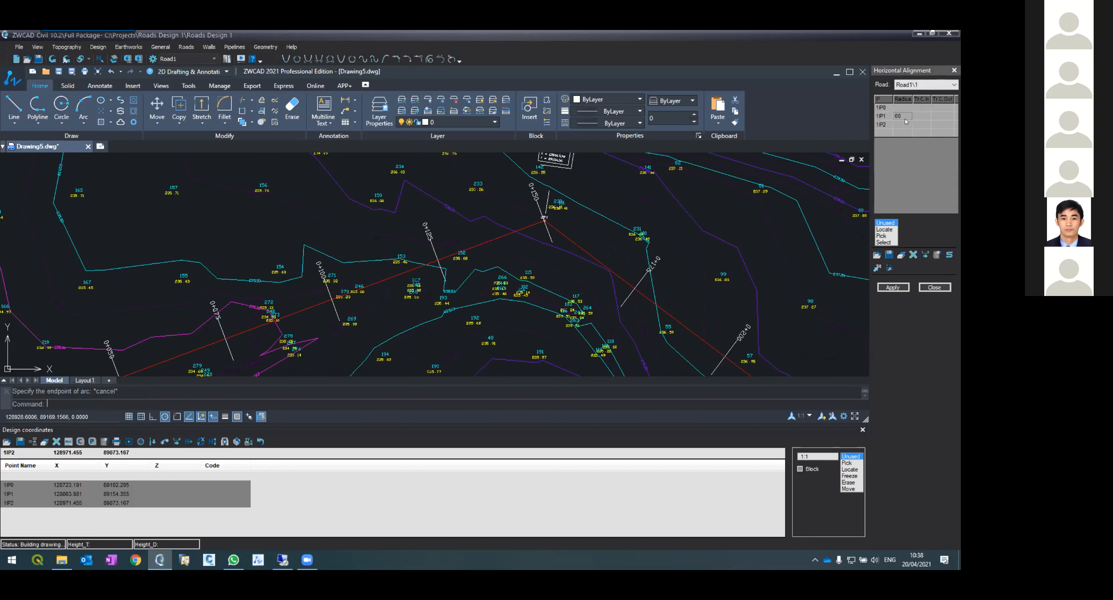
left_click(878, 287)
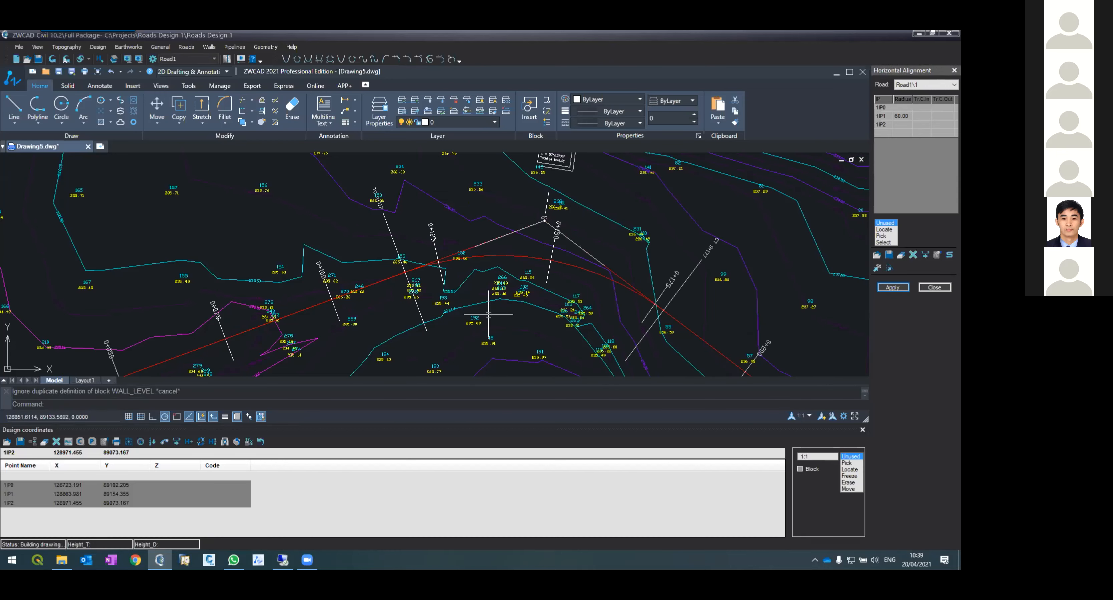
Step: Zoom around the alignment to inspect the new curve, the 1P1 curve label and the section chainages
scroll(488, 269, "down", 2)
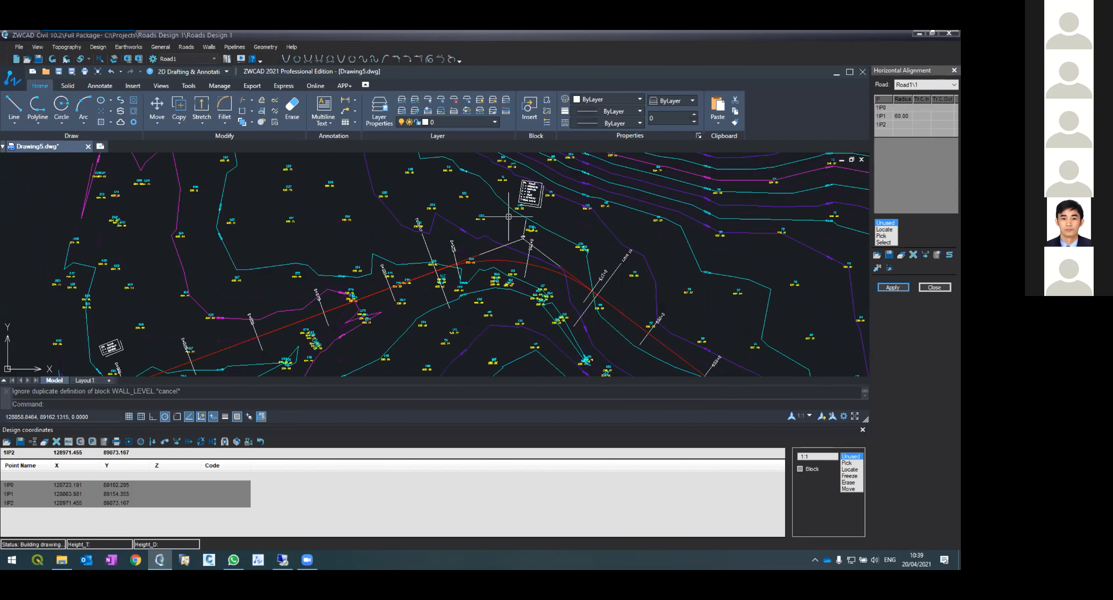
scroll(509, 217, "up", 3)
scroll(507, 257, "down", 2)
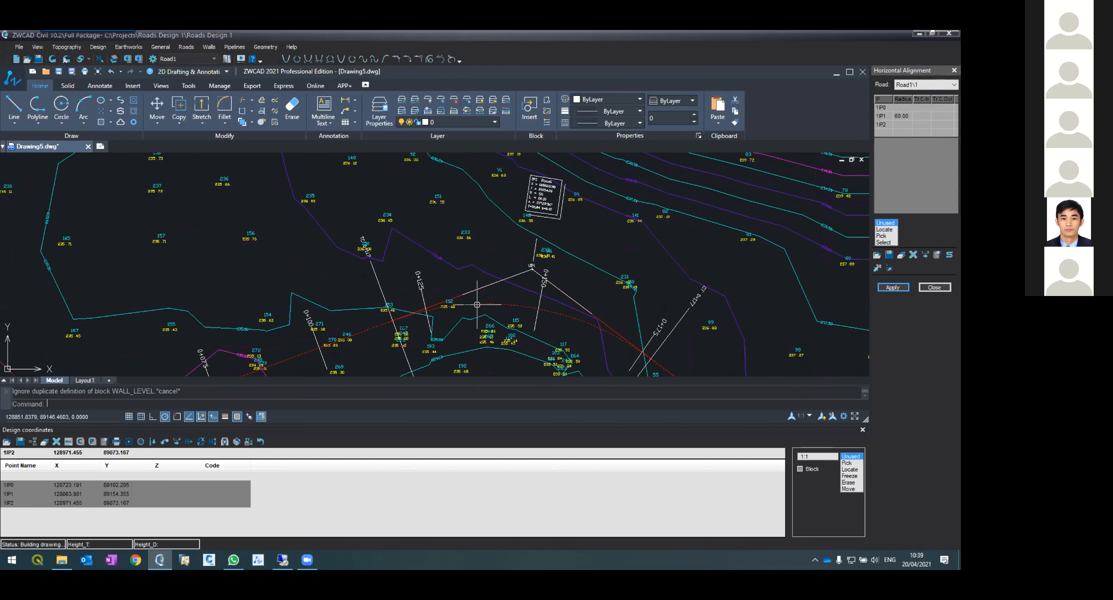
scroll(397, 334, "up", 3)
scroll(397, 334, "down", 2)
scroll(397, 335, "up", 2)
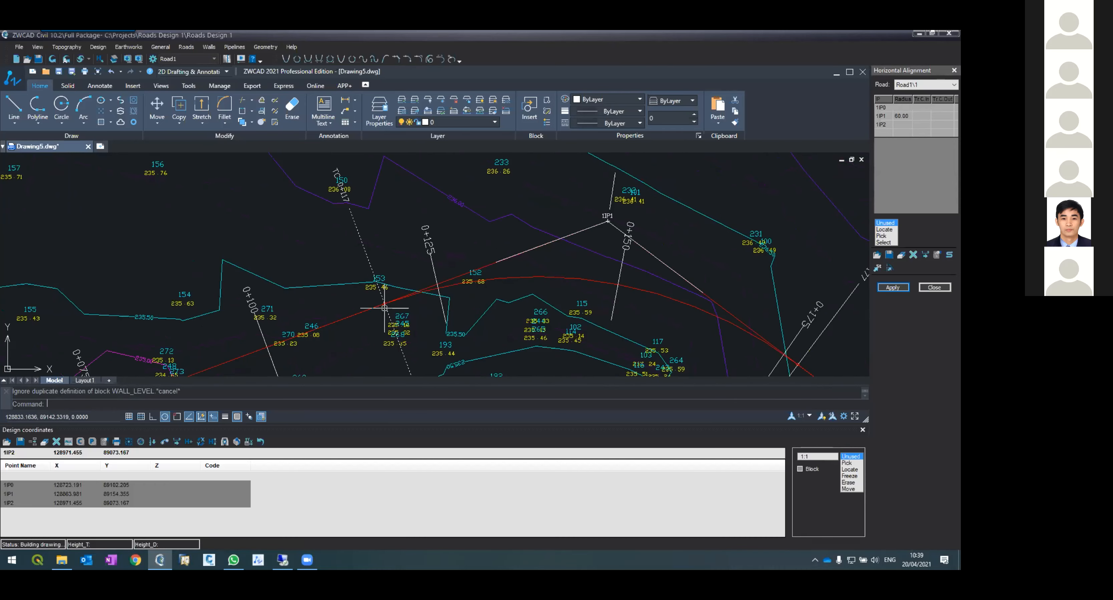
scroll(381, 302, "up", 1)
scroll(360, 312, "up", 5)
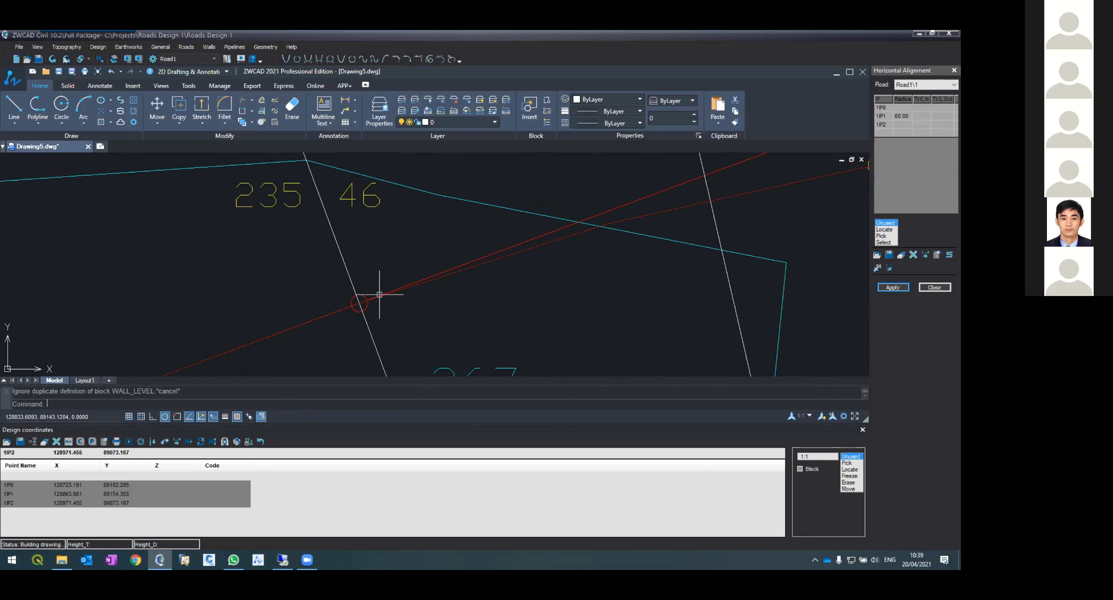
scroll(423, 290, "down", 4)
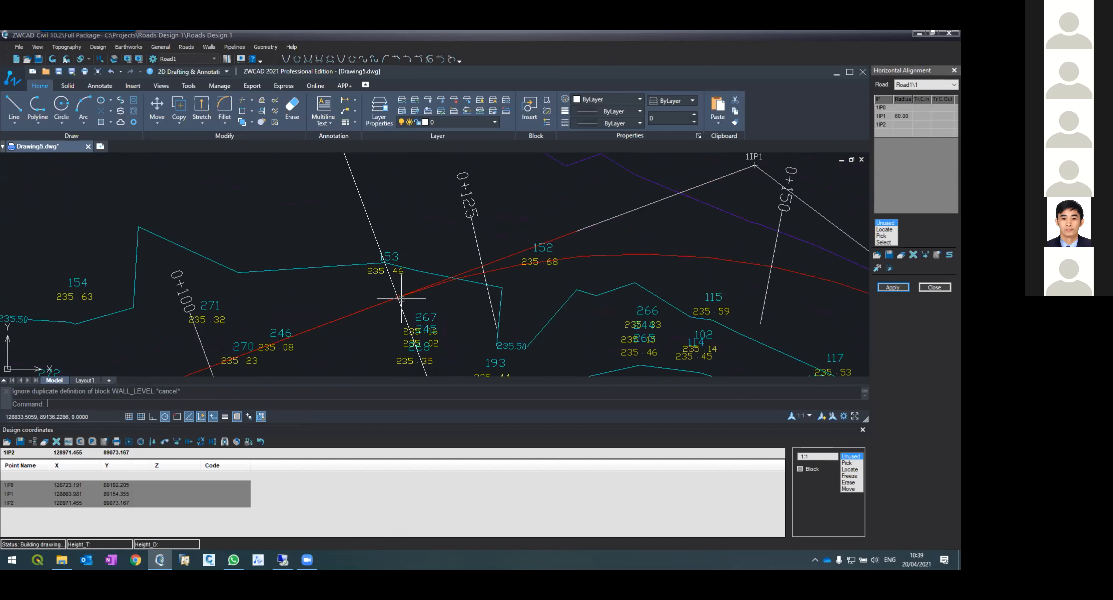
scroll(401, 298, "down", 1)
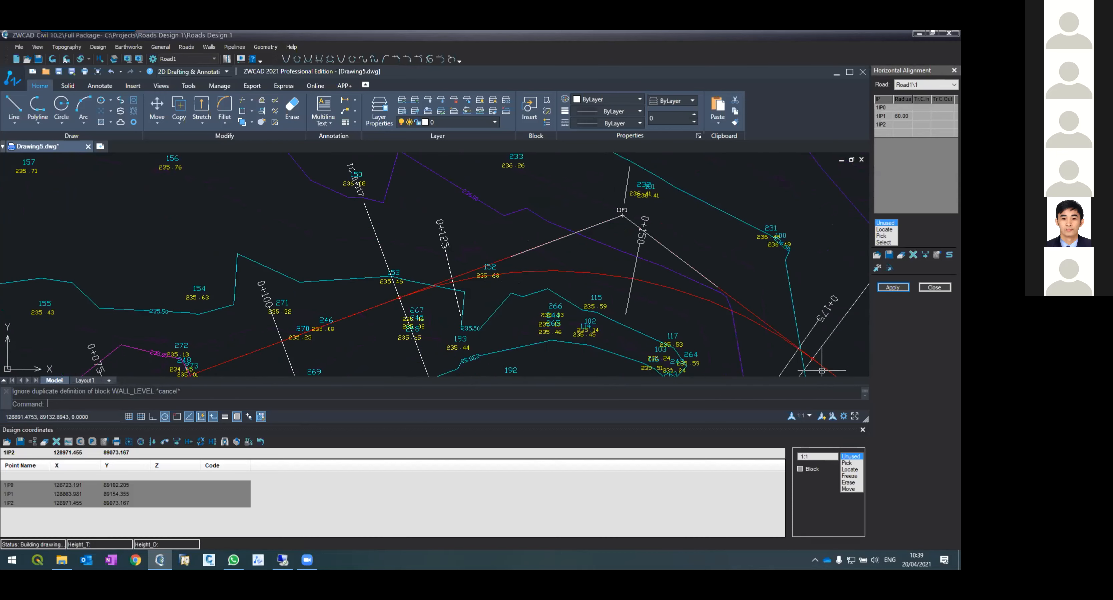
scroll(668, 315, "down", 3)
scroll(669, 223, "up", 3)
scroll(669, 223, "up", 3)
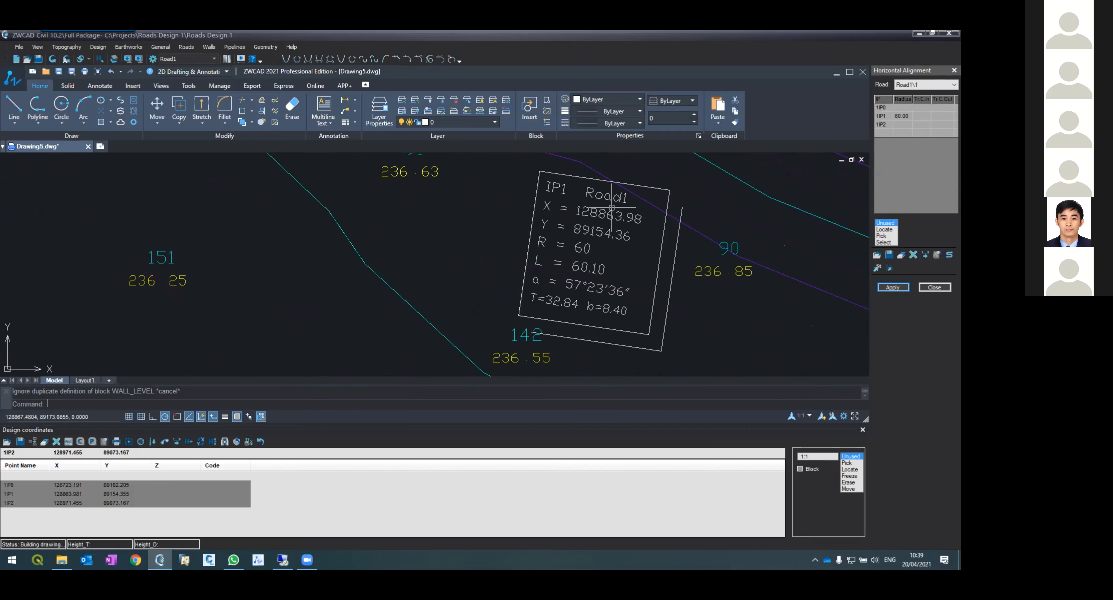
scroll(558, 236, "down", 5)
scroll(557, 236, "up", 4)
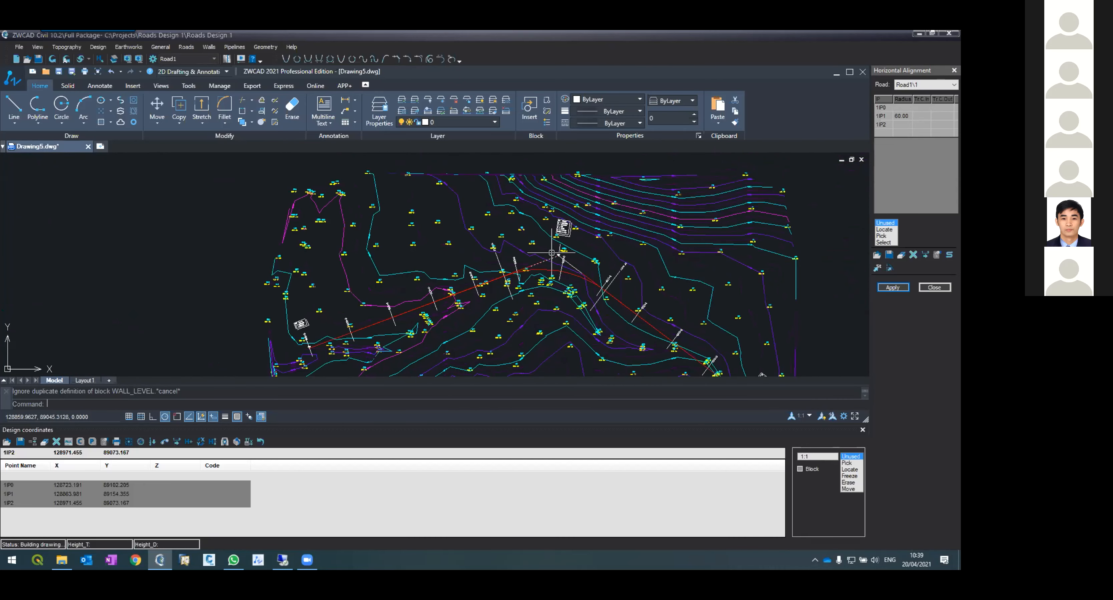
scroll(565, 210, "up", 4)
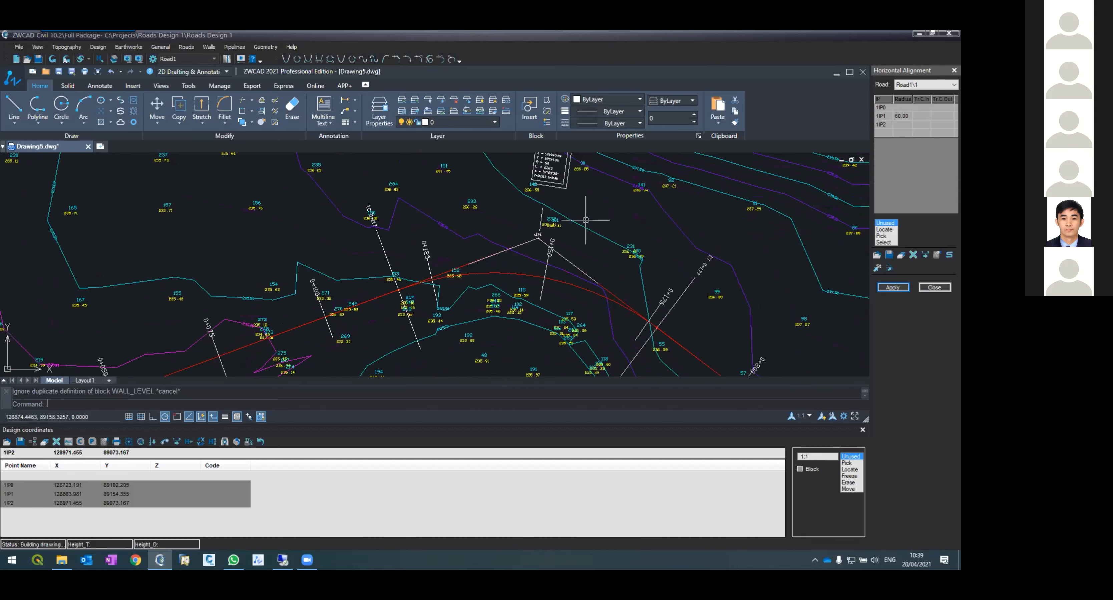
left_click(862, 430)
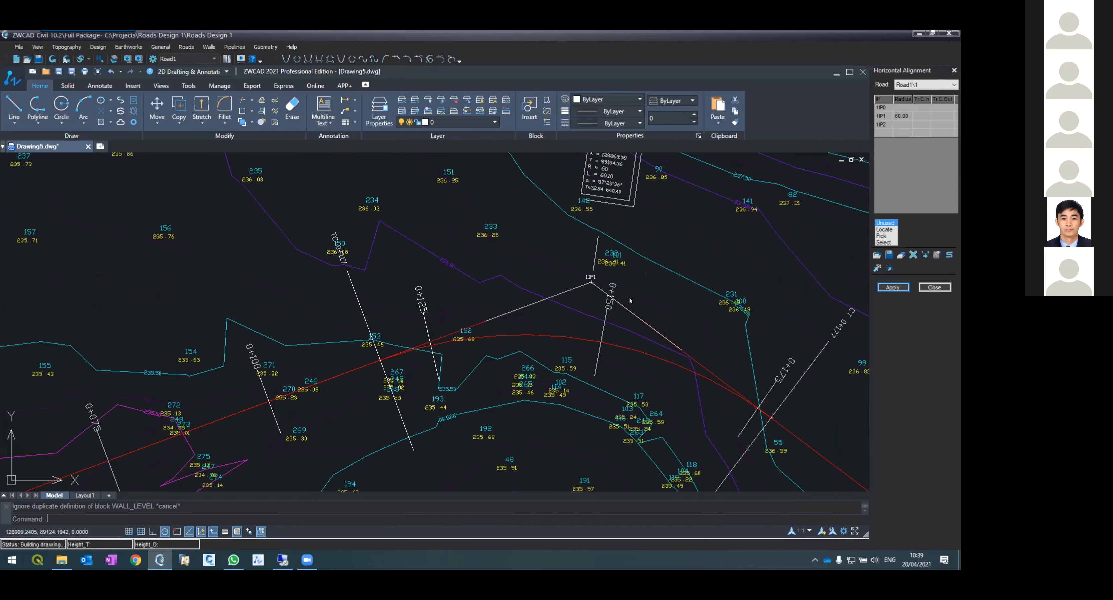
scroll(550, 268, "down", 3)
scroll(586, 259, "up", 6)
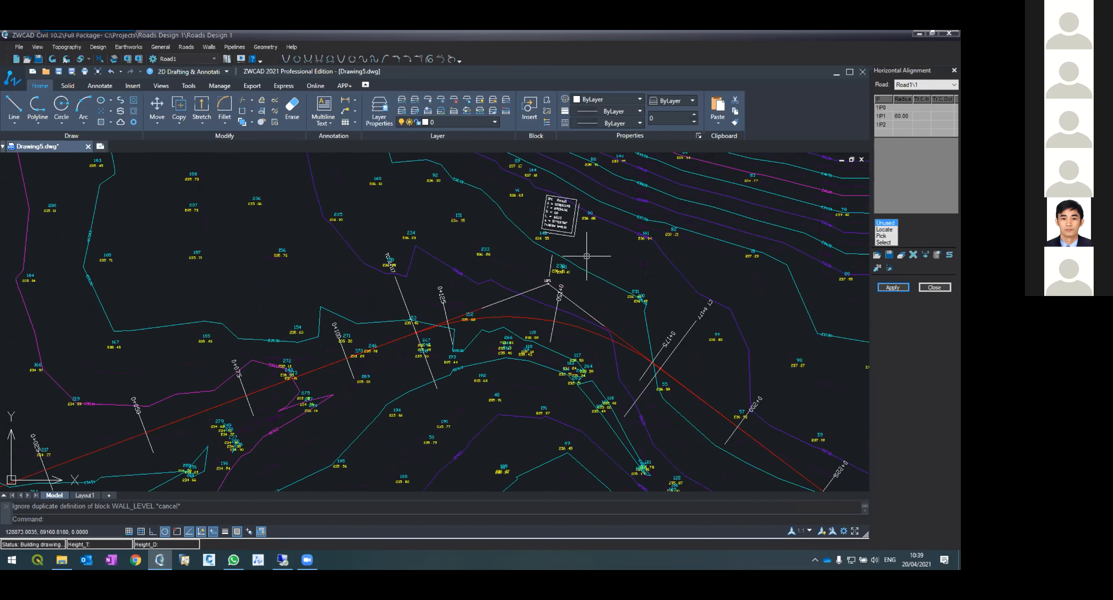
scroll(583, 289, "down", 3)
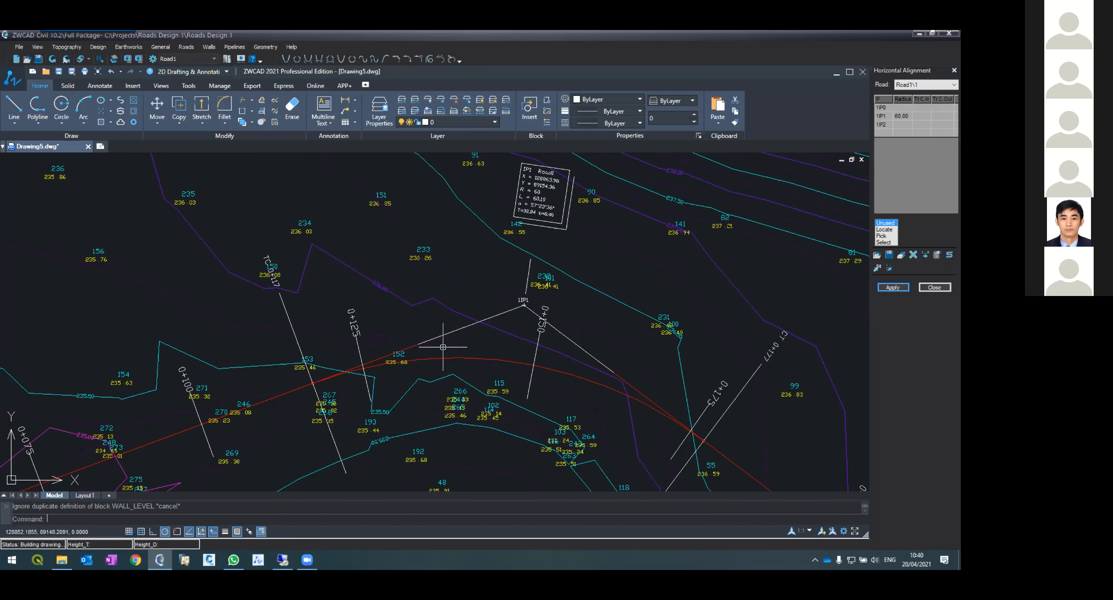
scroll(470, 313, "down", 4)
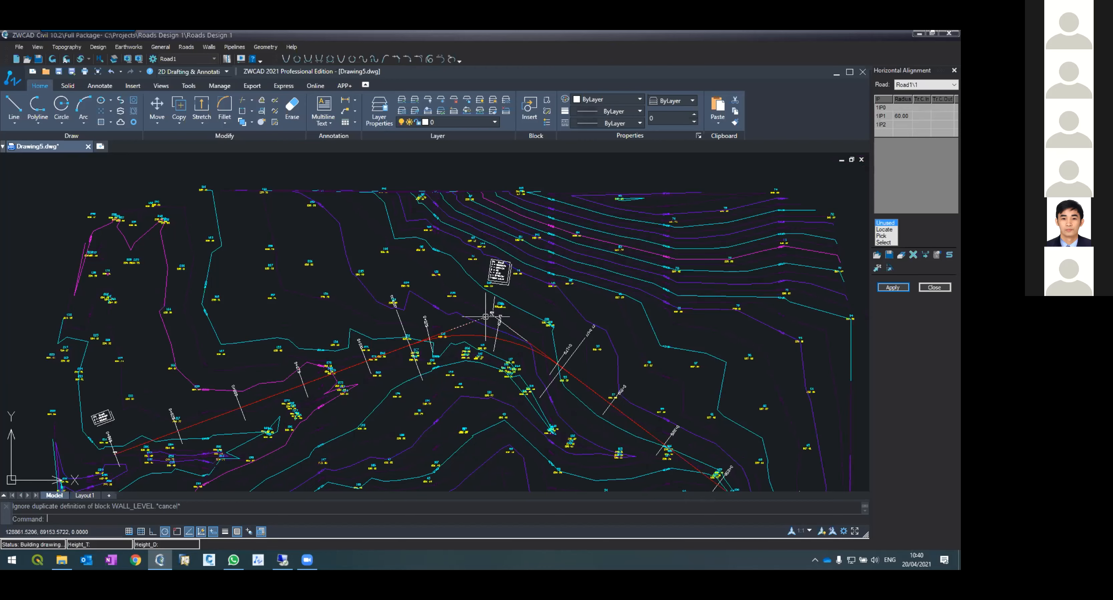
scroll(487, 319, "up", 2)
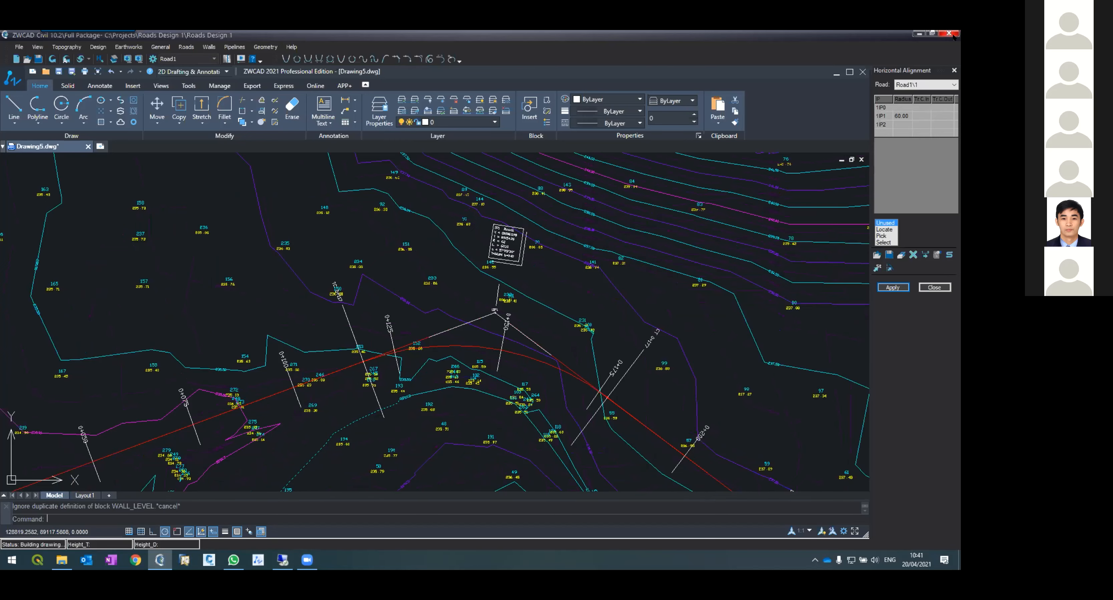
left_click(932, 33)
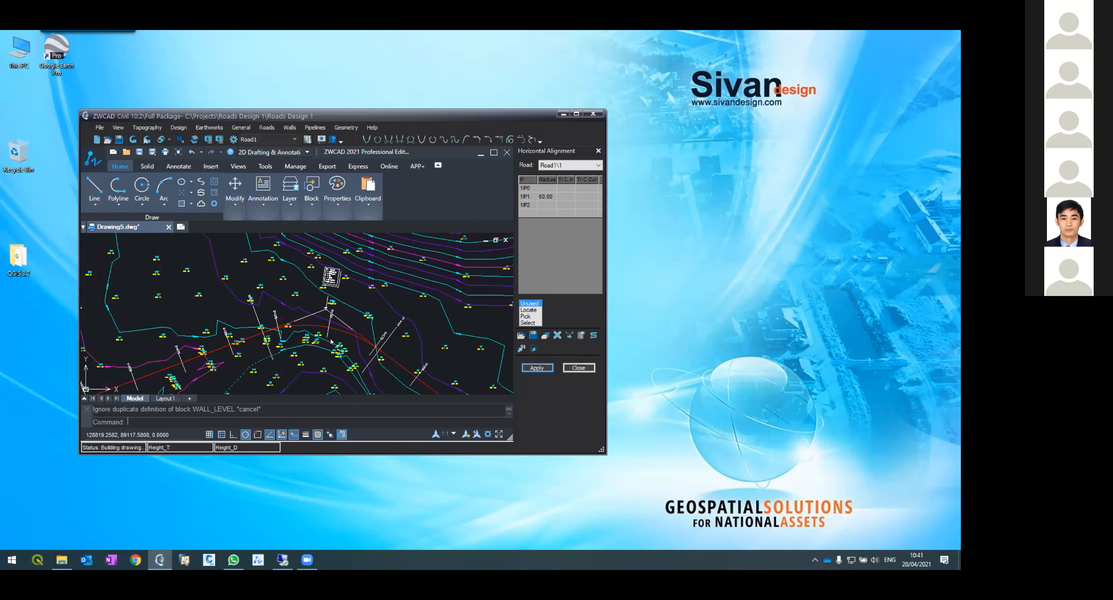
left_click(577, 115)
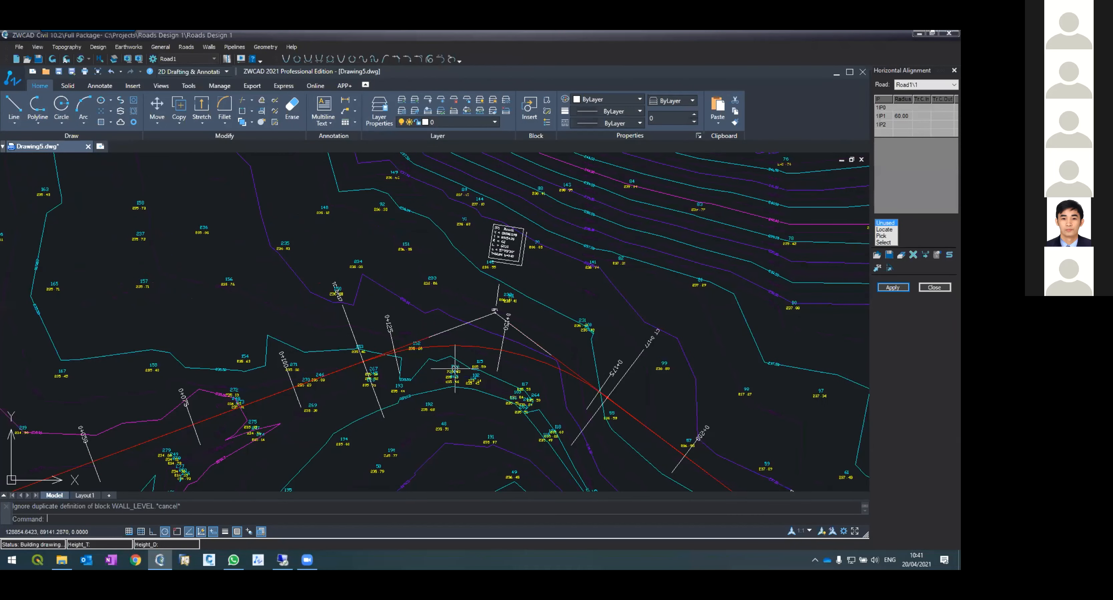
scroll(426, 378, "up", 4)
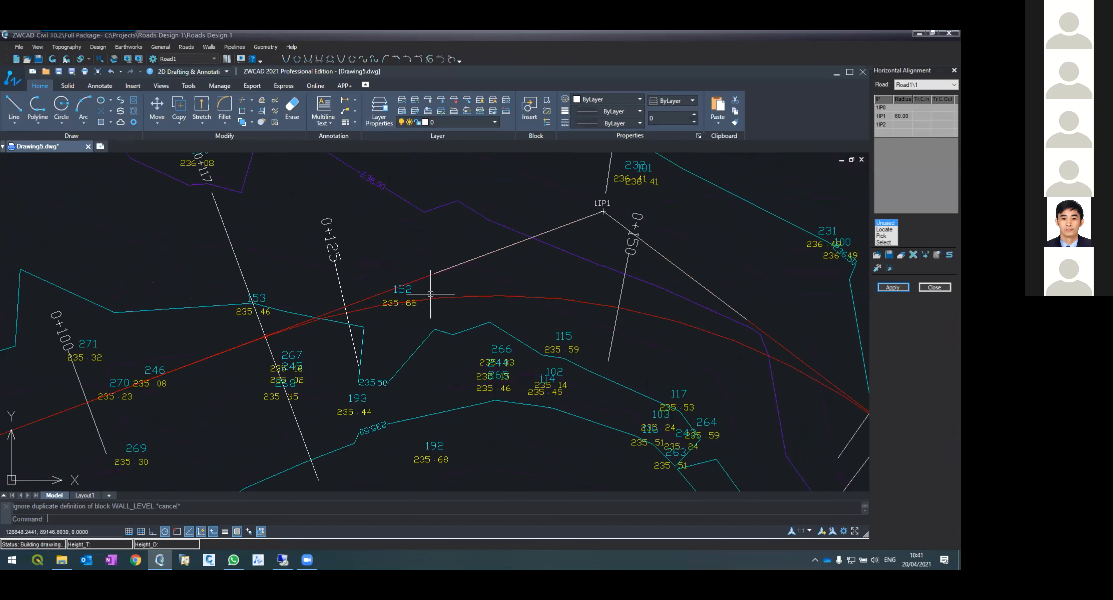
scroll(393, 249, "down", 2)
scroll(417, 262, "up", 2)
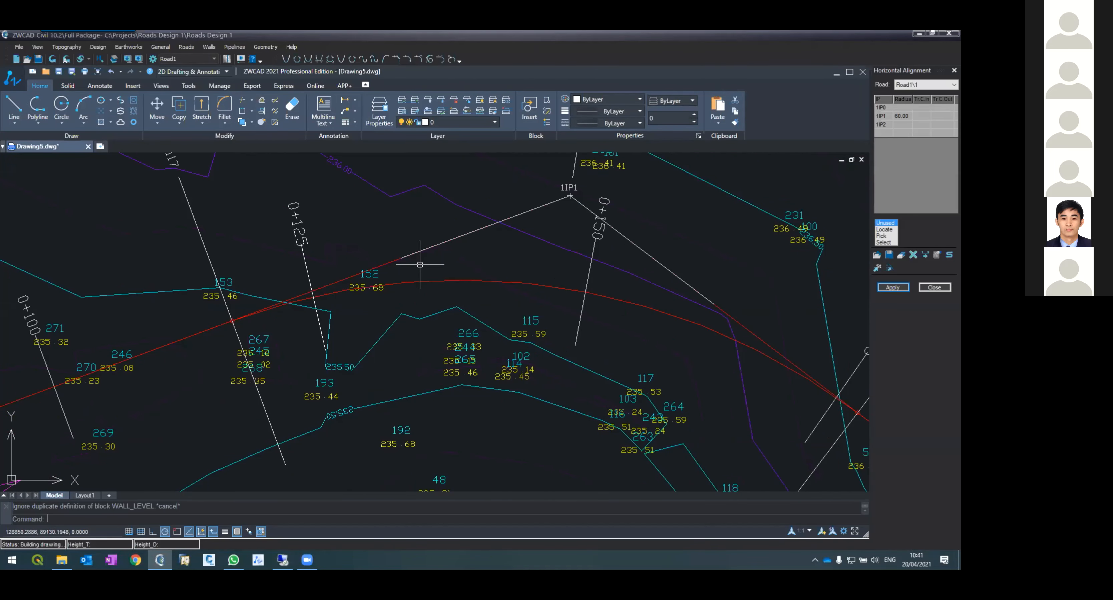
scroll(419, 264, "down", 2)
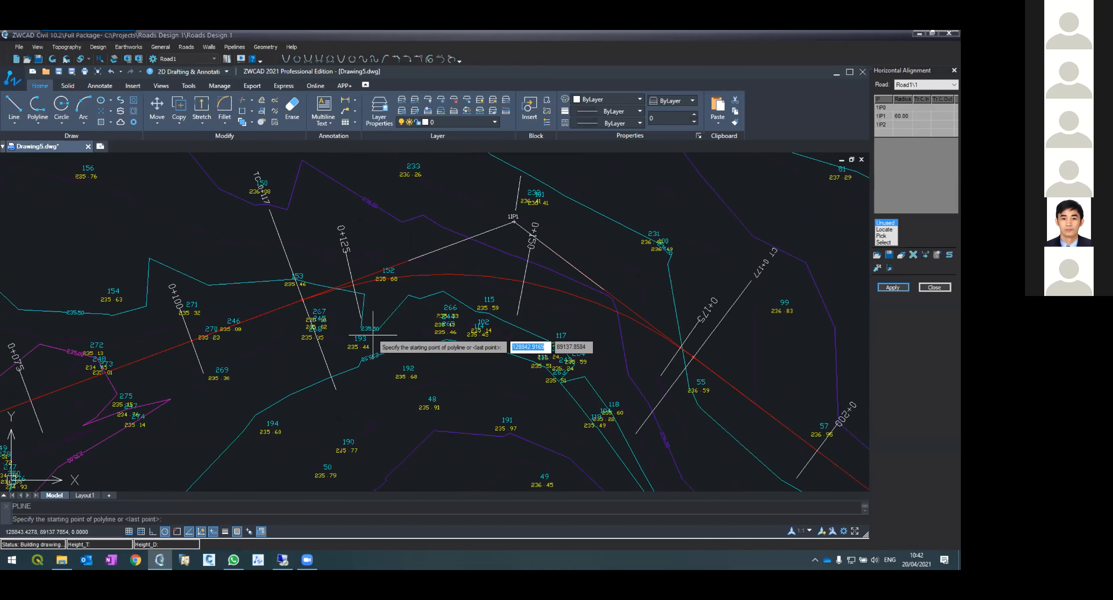
Step: Draw a rectangle over the spot heights just inside the curve, near points 266 to 191
key("Escape")
type("rec")
key("Return")
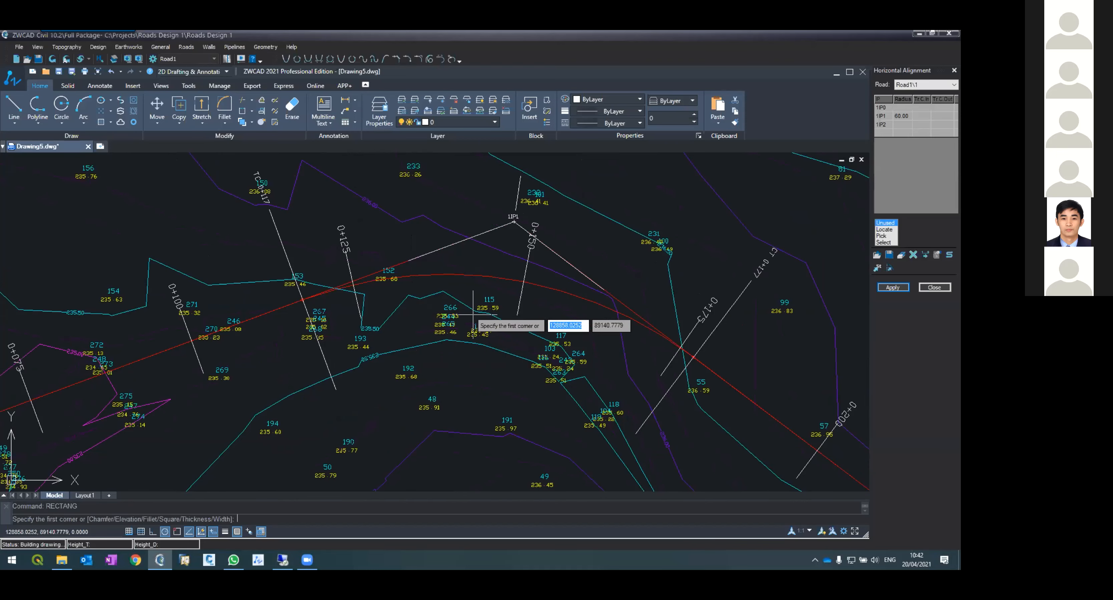
left_click(424, 312)
left_click(607, 434)
key("Return")
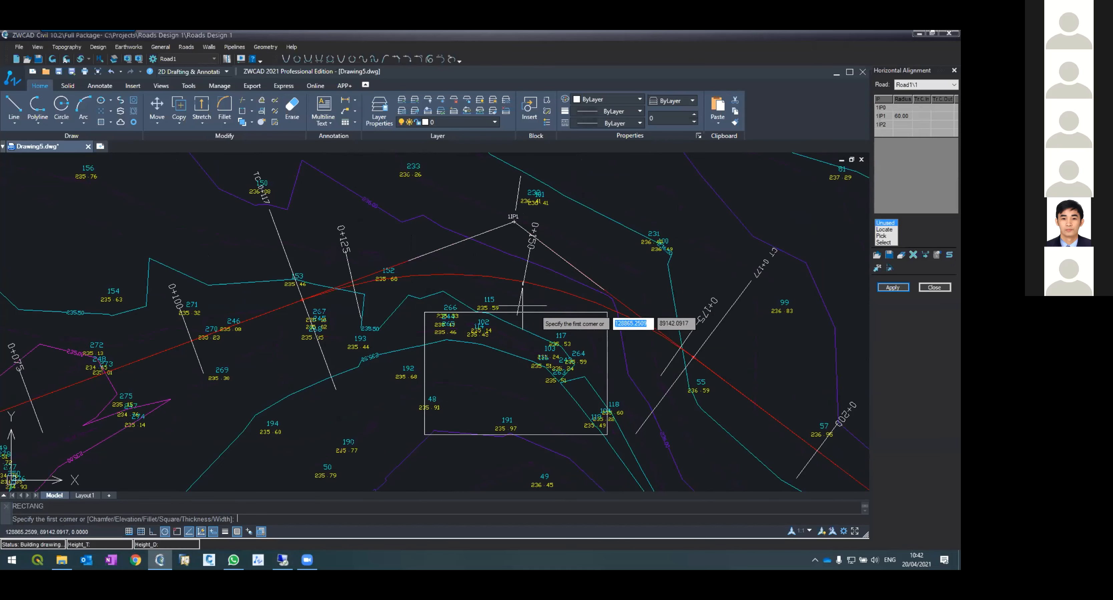
left_click(558, 313)
key("Escape")
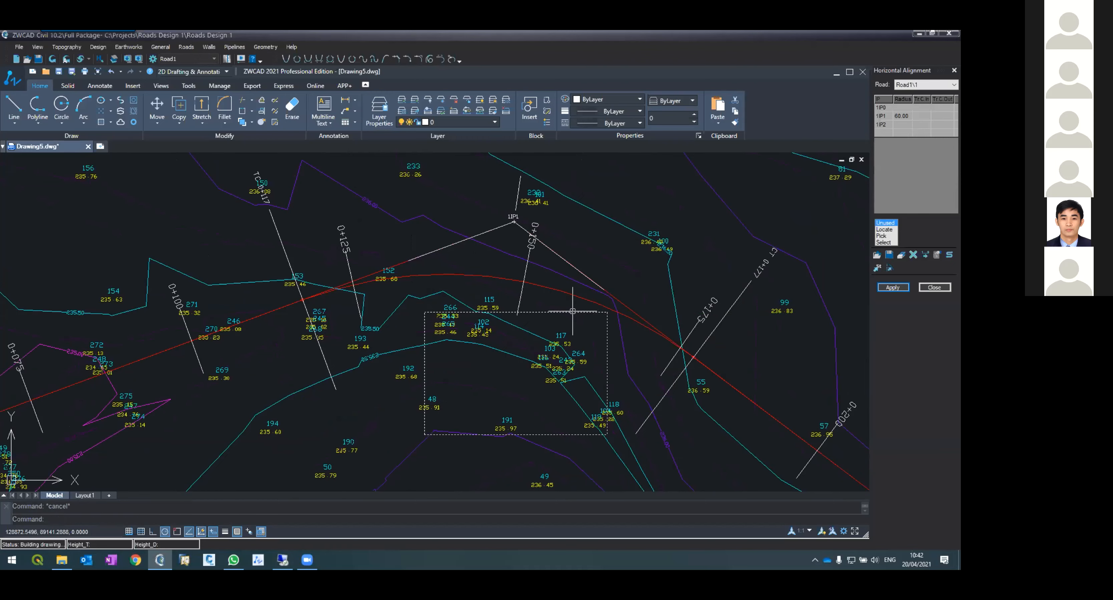
Step: Move the rectangle left so it sits below the curve around points 193, 192 and 48
left_click(573, 312)
type("m")
key("Return")
left_click(564, 330)
left_click(445, 351)
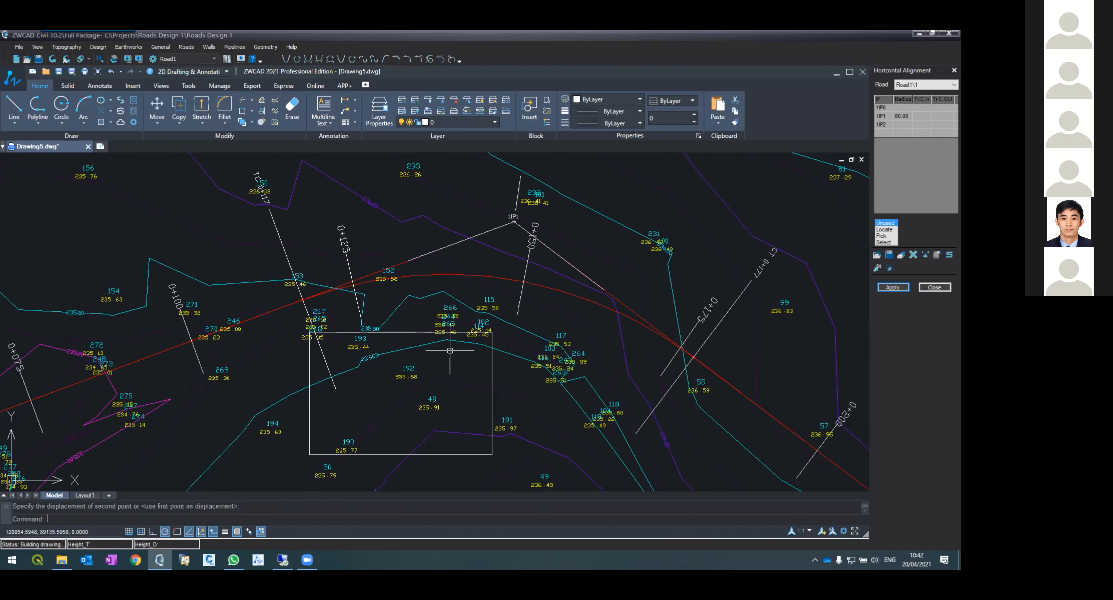
key("Return")
key("Escape")
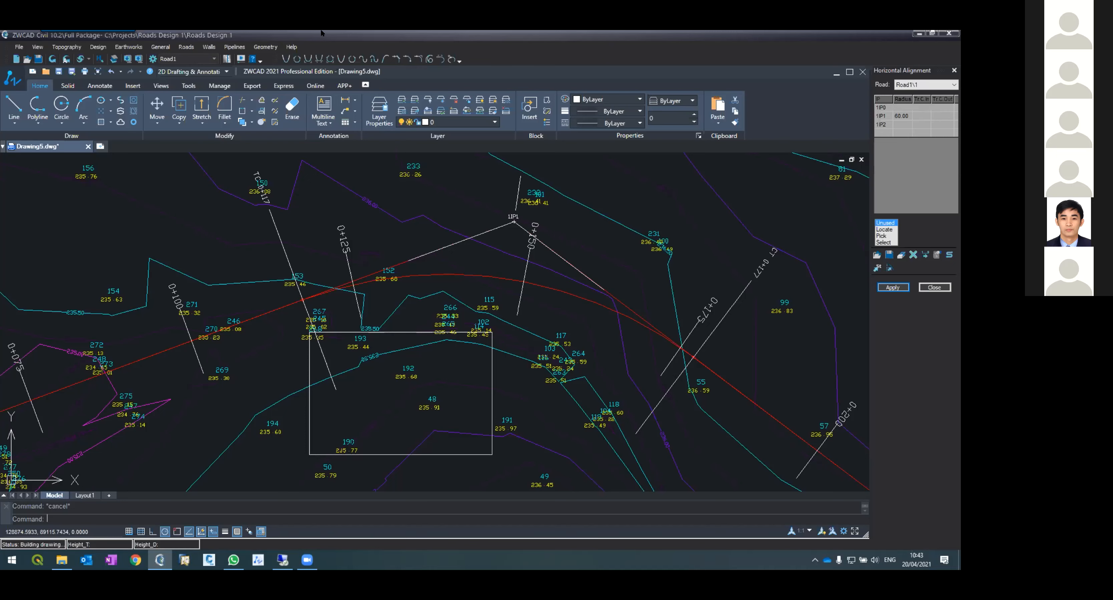
Step: Reopen the Horizontal Alignment tool from the Roads menu
left_click(188, 47)
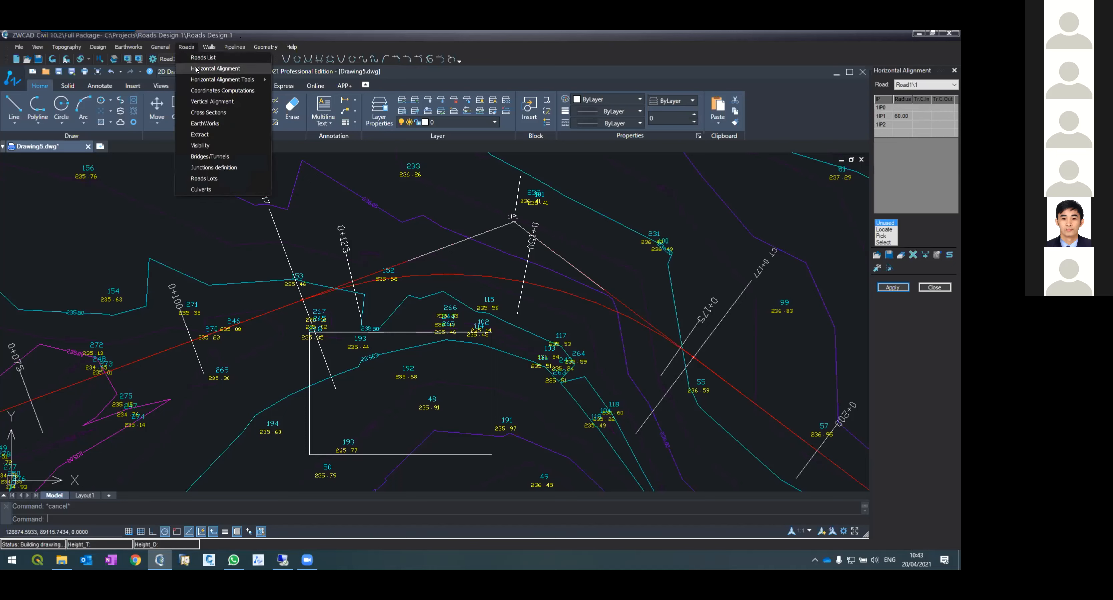
left_click(197, 69)
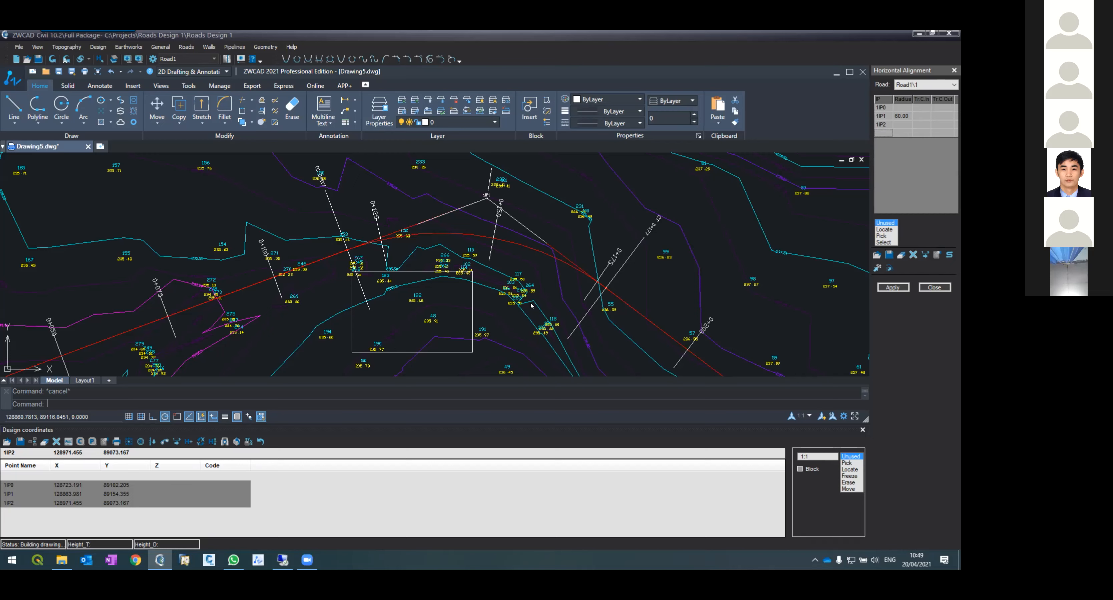
key("XF86AudioRaiseVolume")
scroll(475, 306, "down", 2)
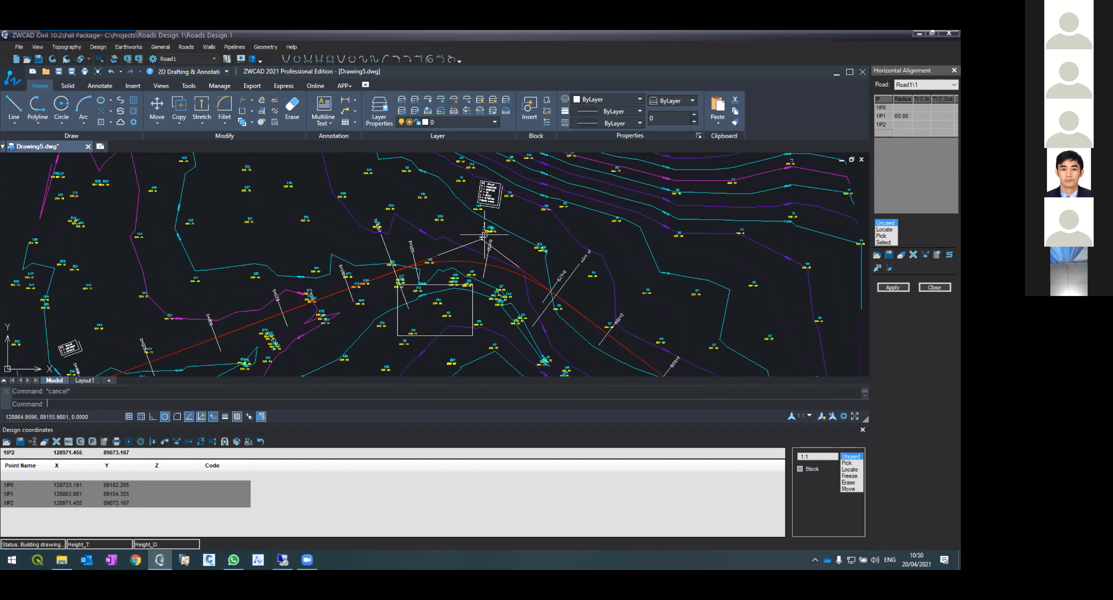
Step: Set the radius at intersection point 1P1 to 100 and apply the alignment, accepting the layout with 2 intervals
scroll(483, 234, "up", 2)
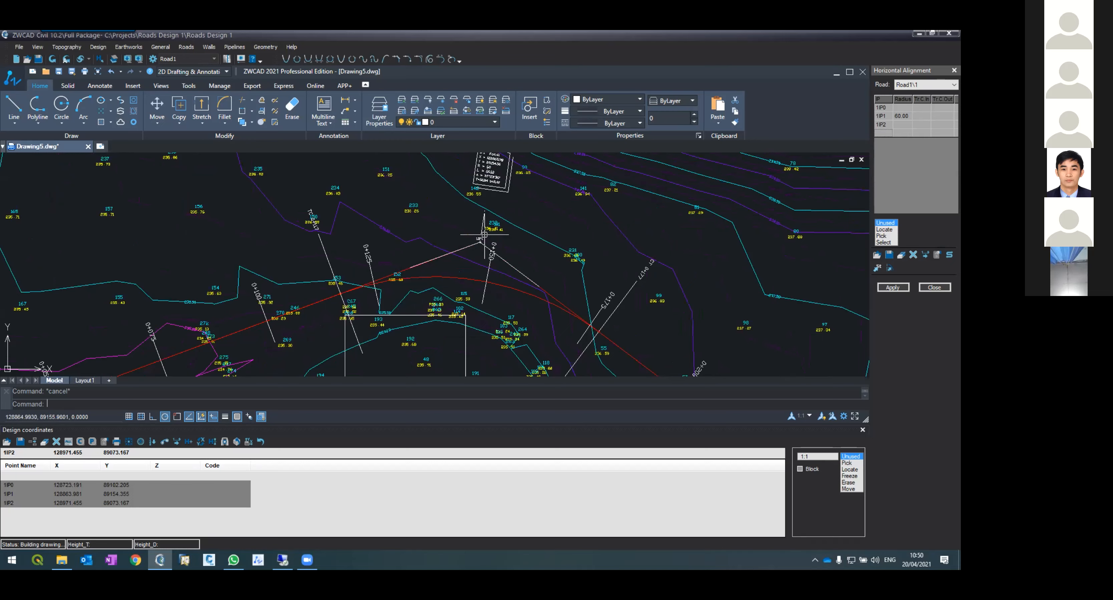
left_click(910, 118)
left_click(891, 287)
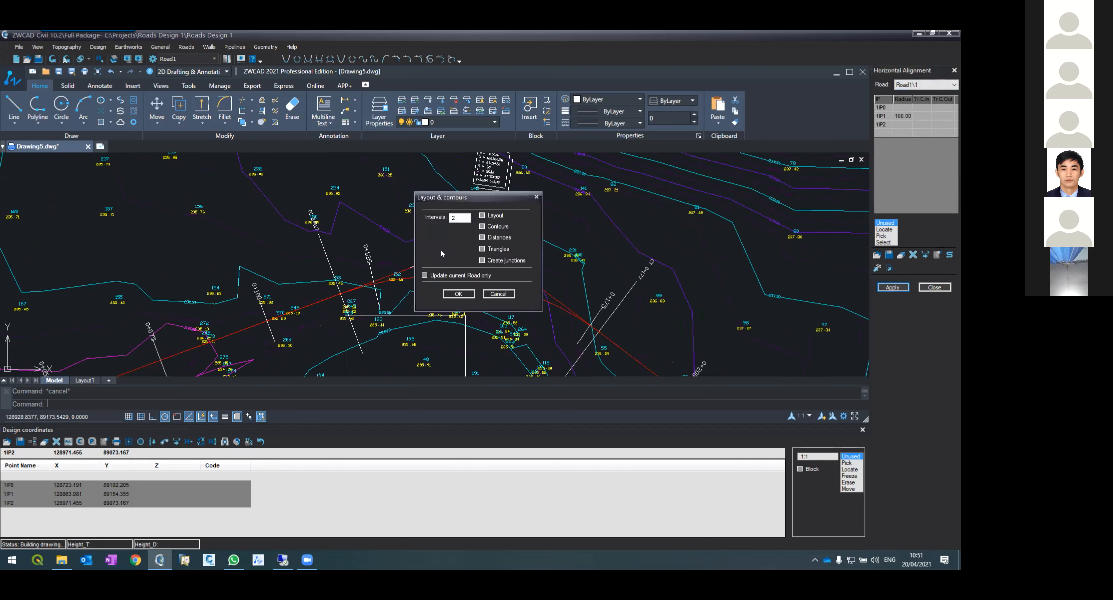
left_click(451, 294)
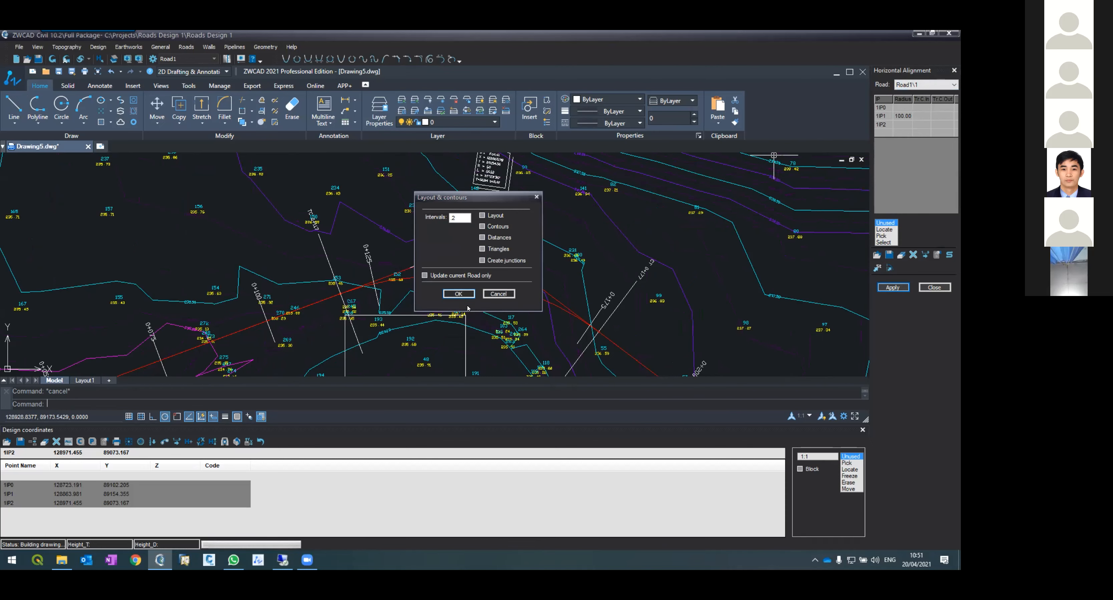
Step: Draw a three-vertex polyline centreline across the topography in Drawing3 with the Polyline tool
mouse_move(302, 562)
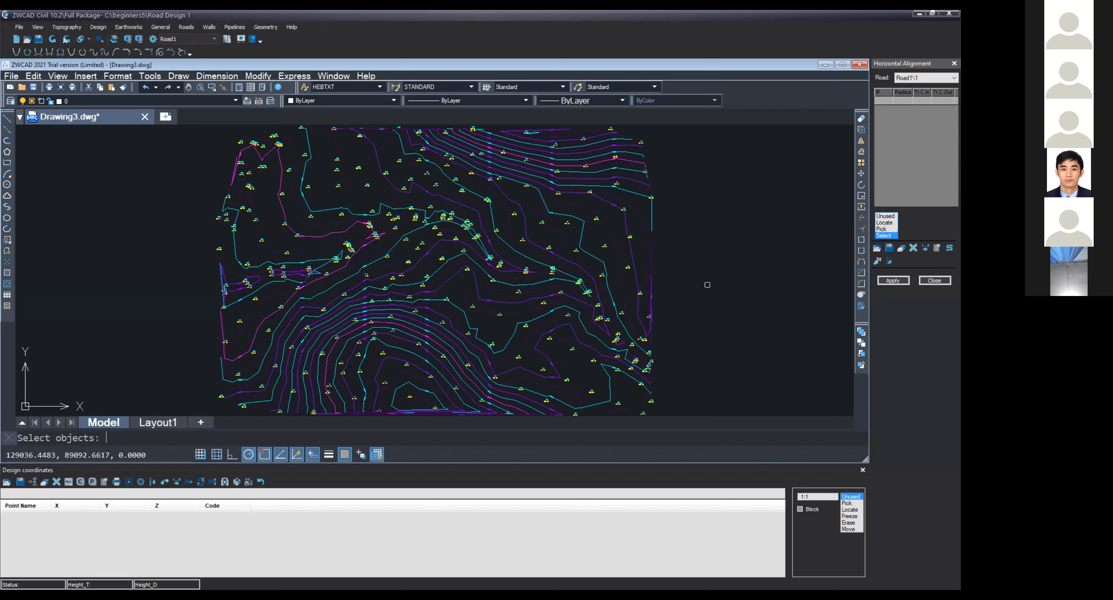
right_click(708, 285)
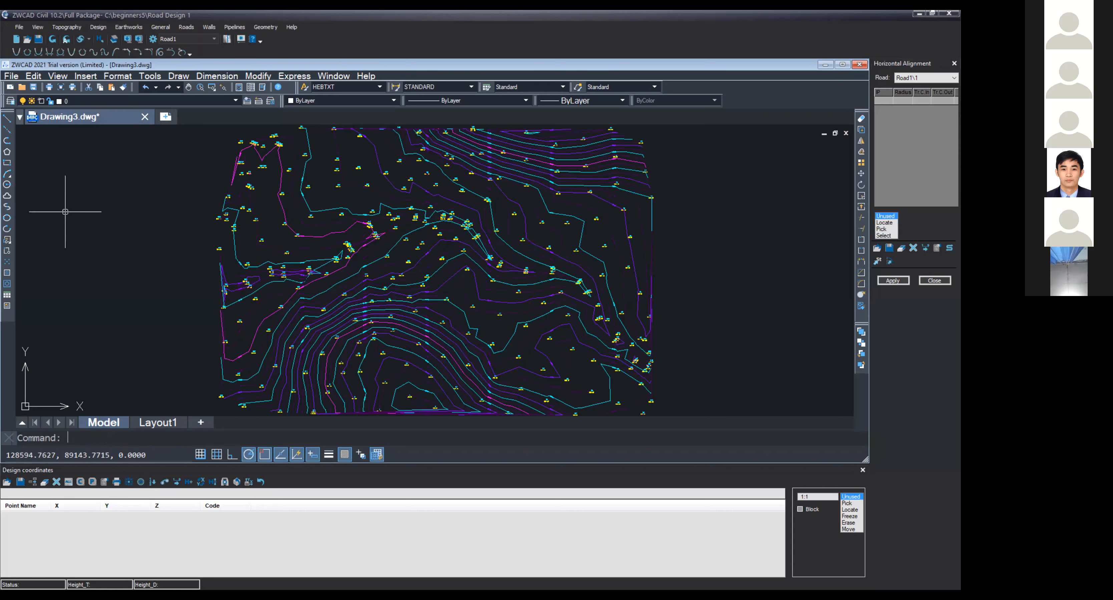
left_click(8, 141)
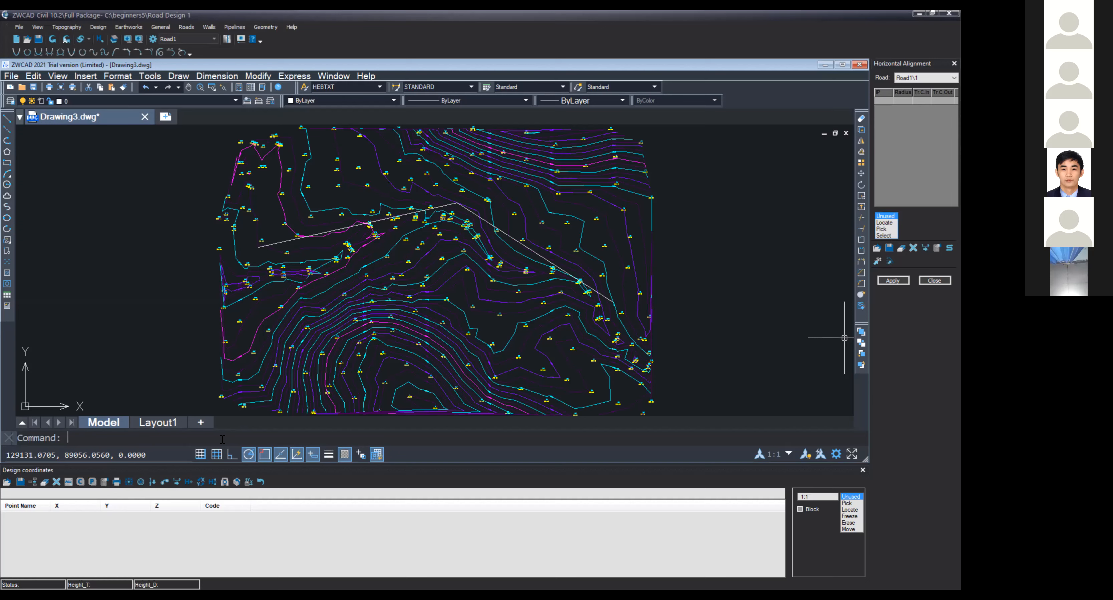
Step: Select the new polyline as Road1's horizontal alignment to create intersection points 2IP0 to 2IP2
left_click(883, 236)
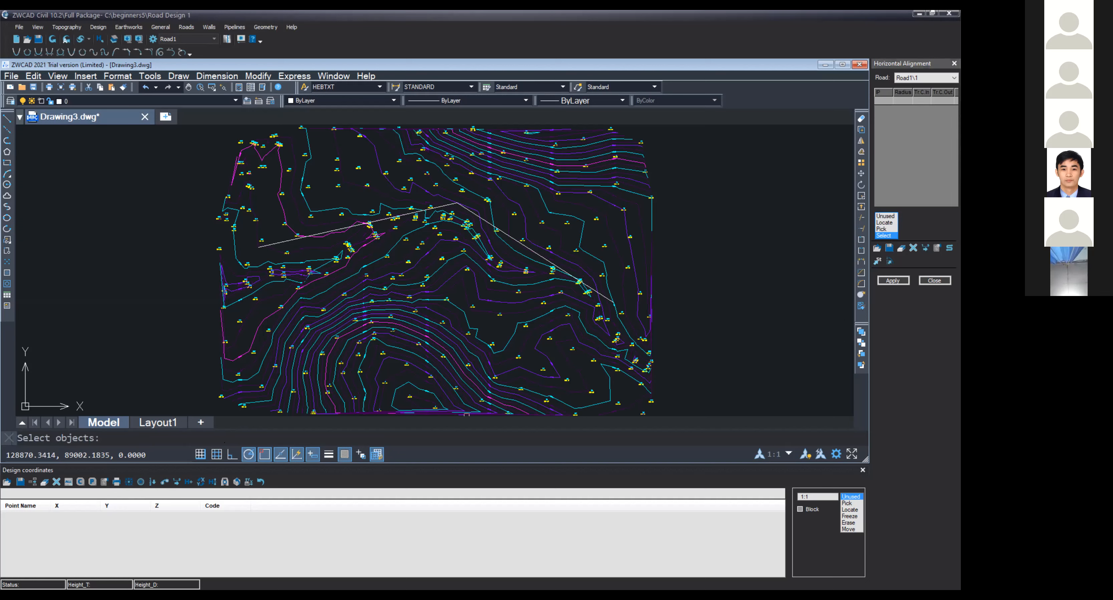
left_click(263, 244)
left_click(458, 214)
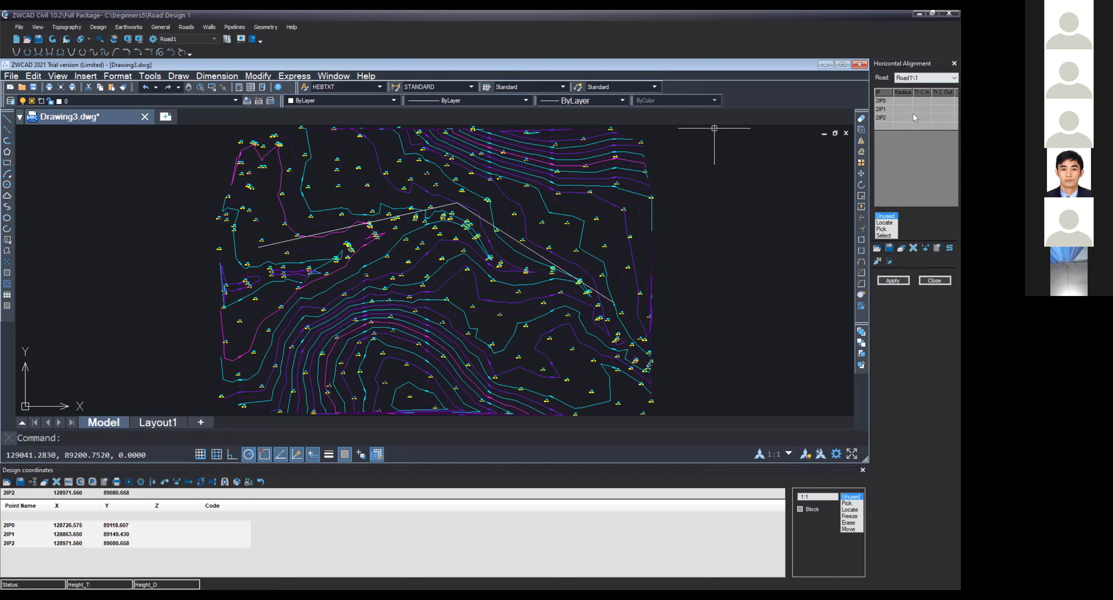
Step: Set the radius at 2IP1 to 60 and apply the alignment, accepting the layout with 2 intervals
left_click(902, 112)
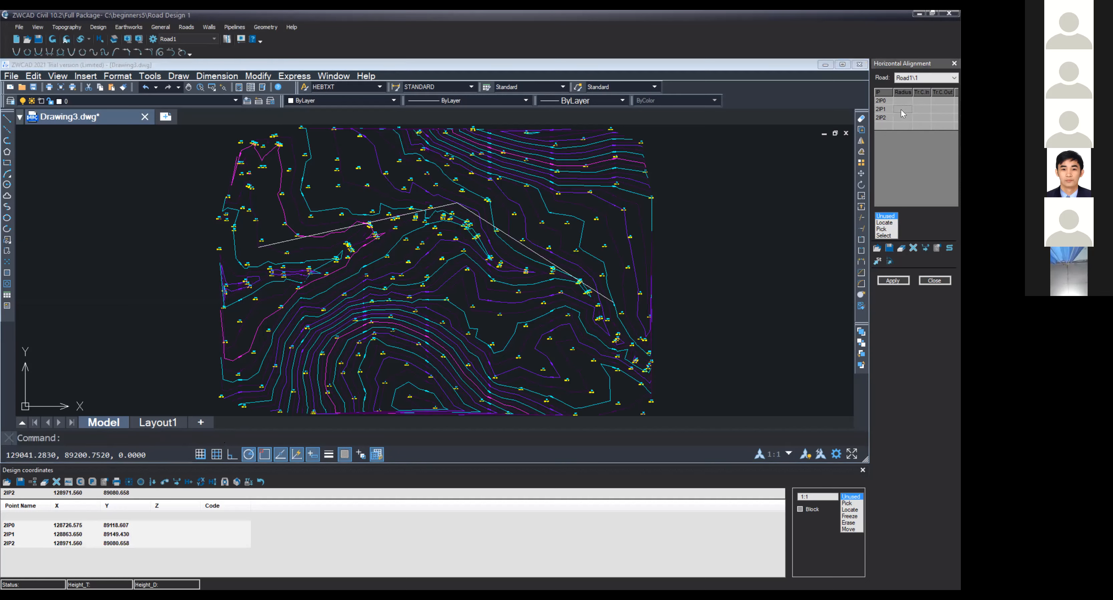
left_click(902, 110)
type("60")
left_click(900, 281)
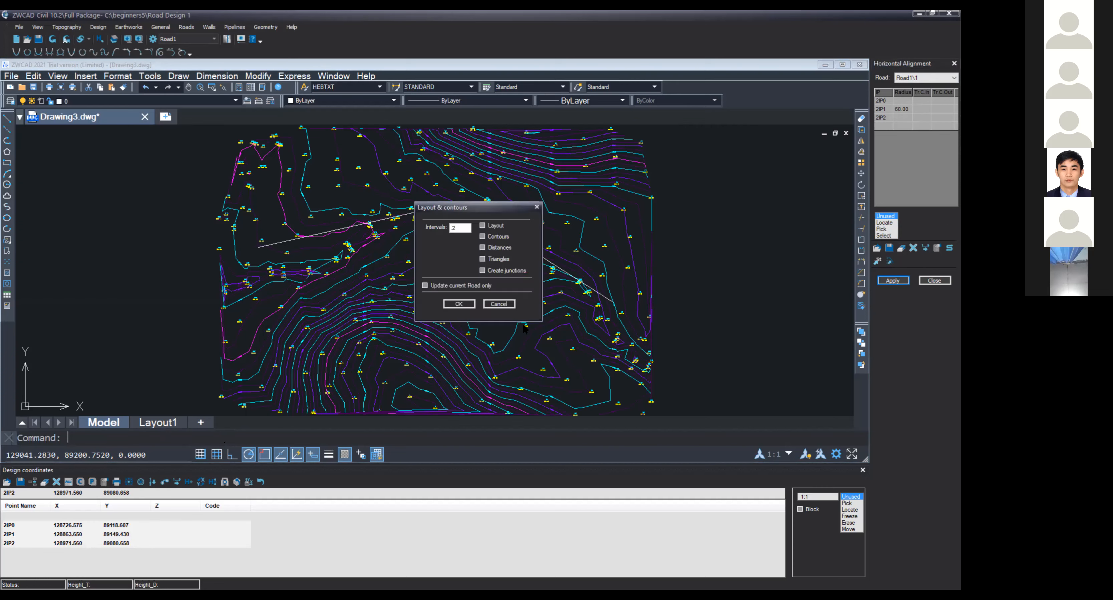
left_click(465, 302)
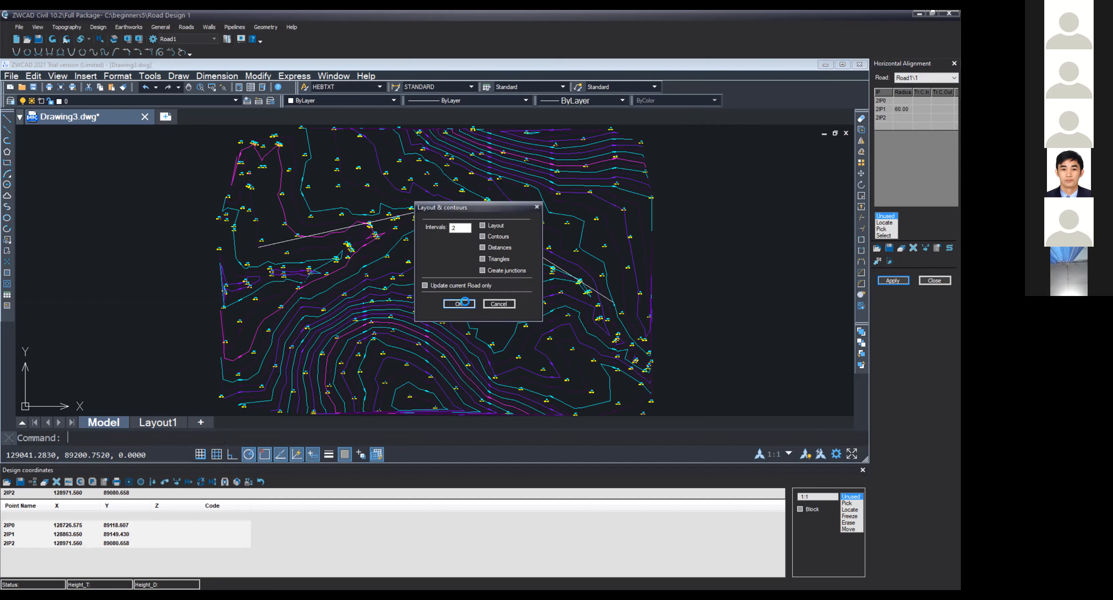
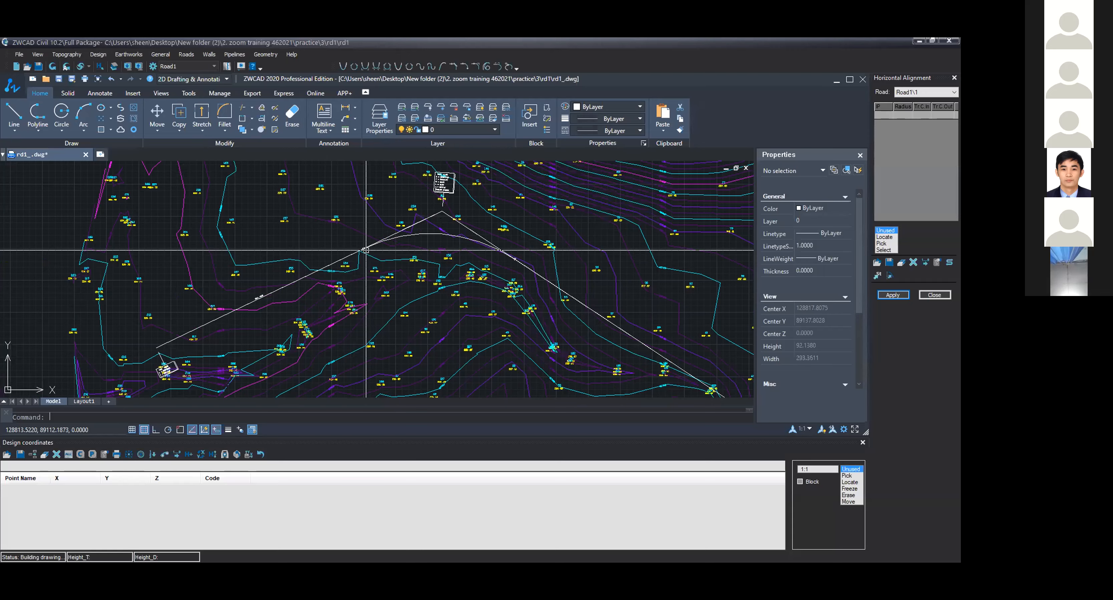
Step: Open the walls list and delete Wall1, confirming that all walls will be deleted
scroll(366, 249, "up", 6)
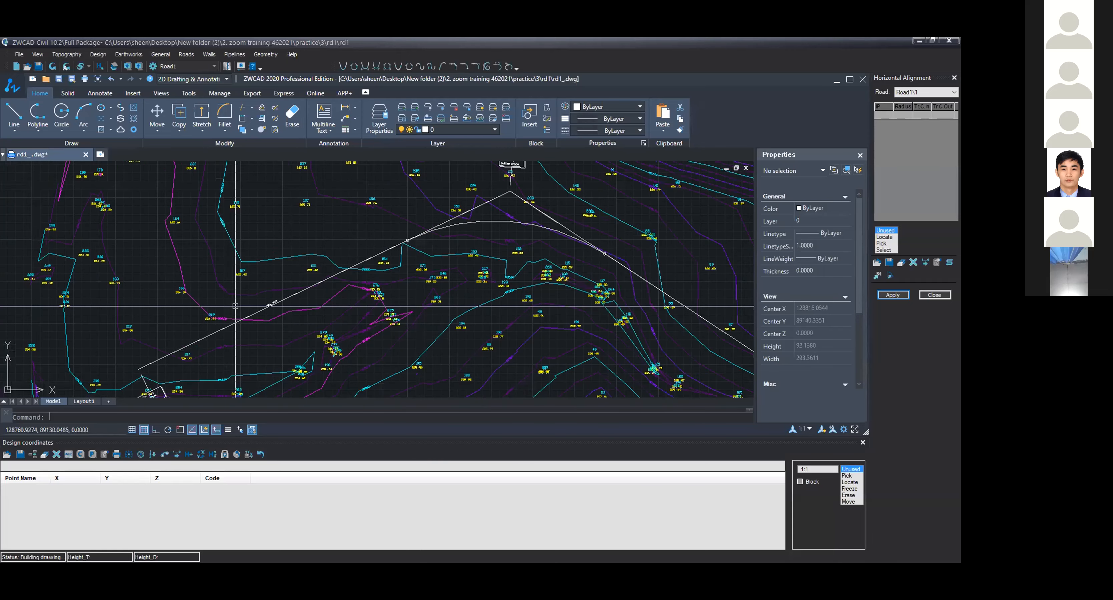
scroll(282, 296, "up", 2)
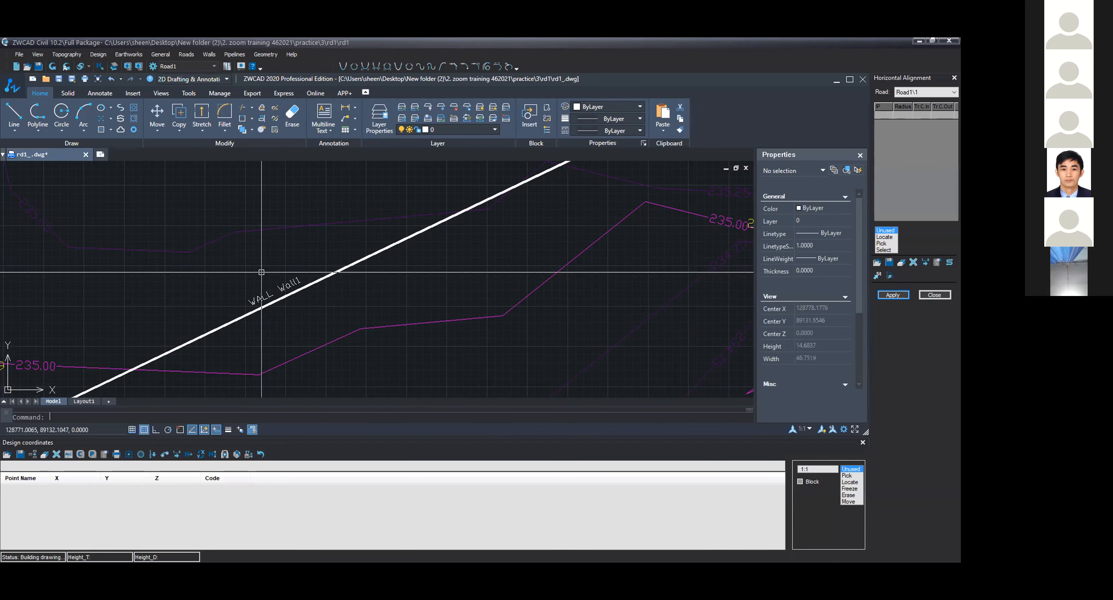
scroll(267, 281, "up", 2)
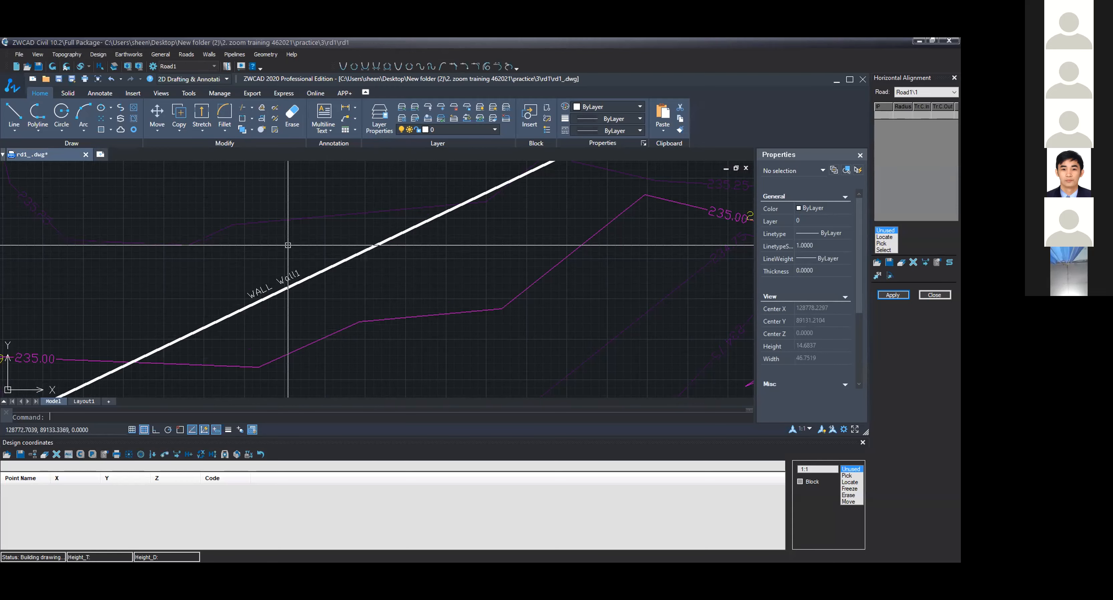
scroll(292, 260, "down", 1)
scroll(292, 261, "down", 4)
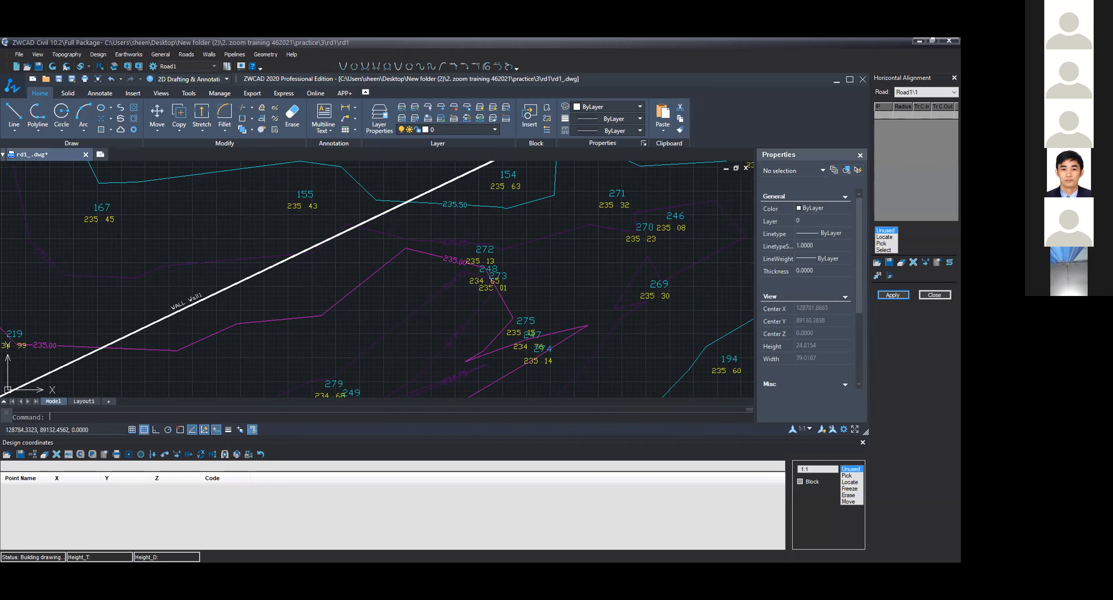
left_click(214, 66)
left_click(219, 67)
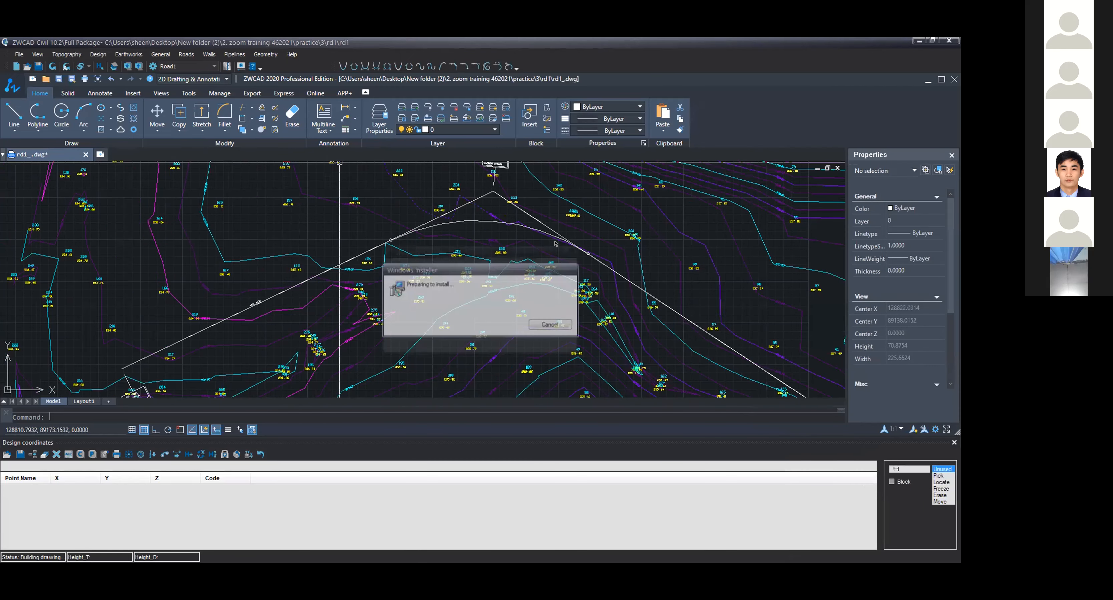
left_click(564, 248)
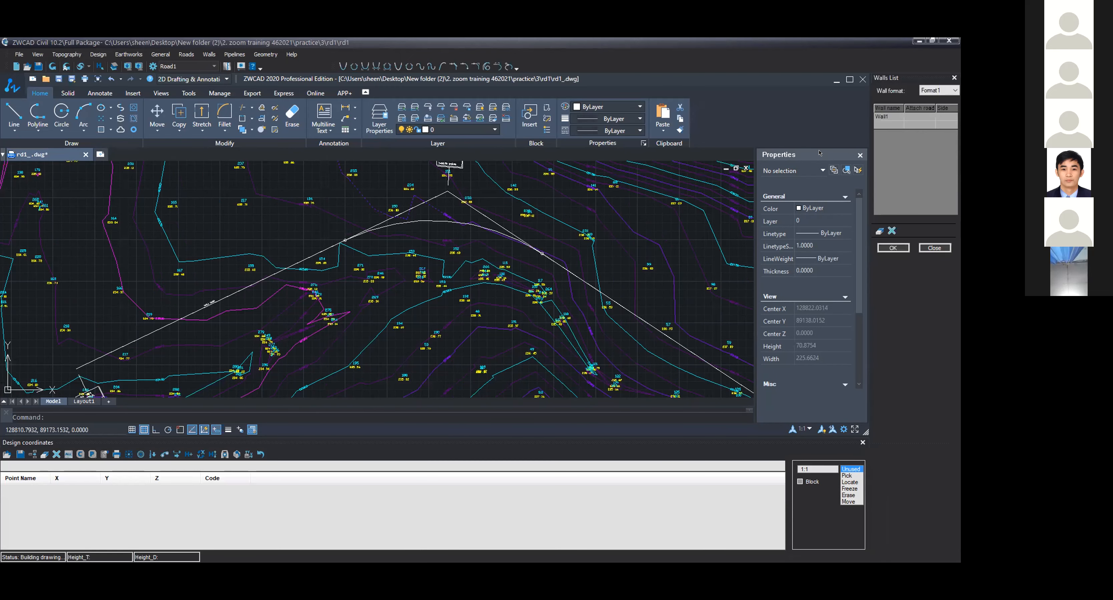
left_click(885, 115)
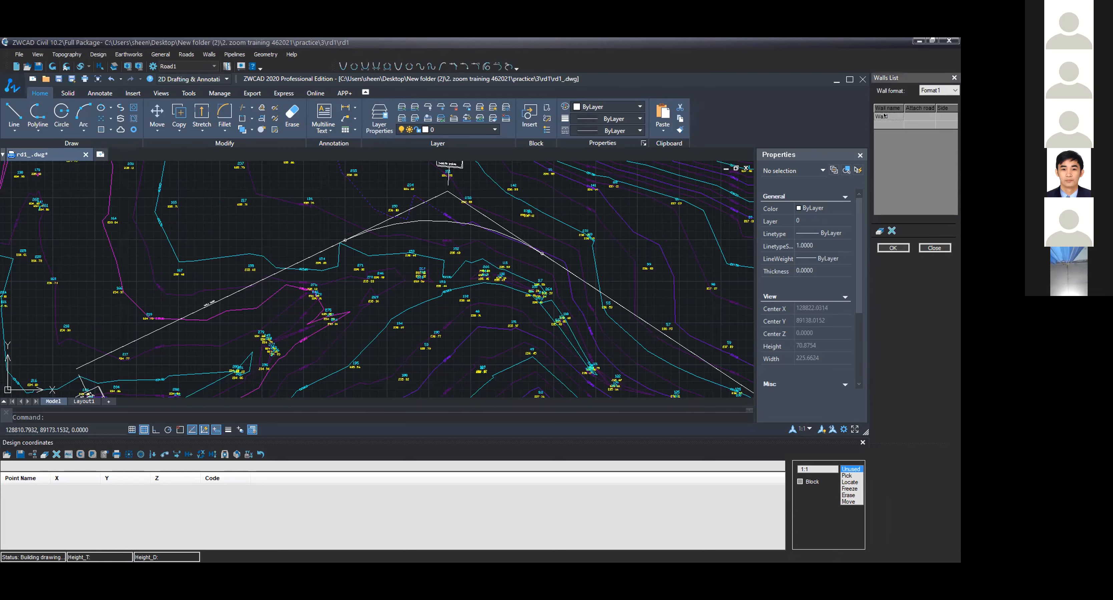
left_click(891, 231)
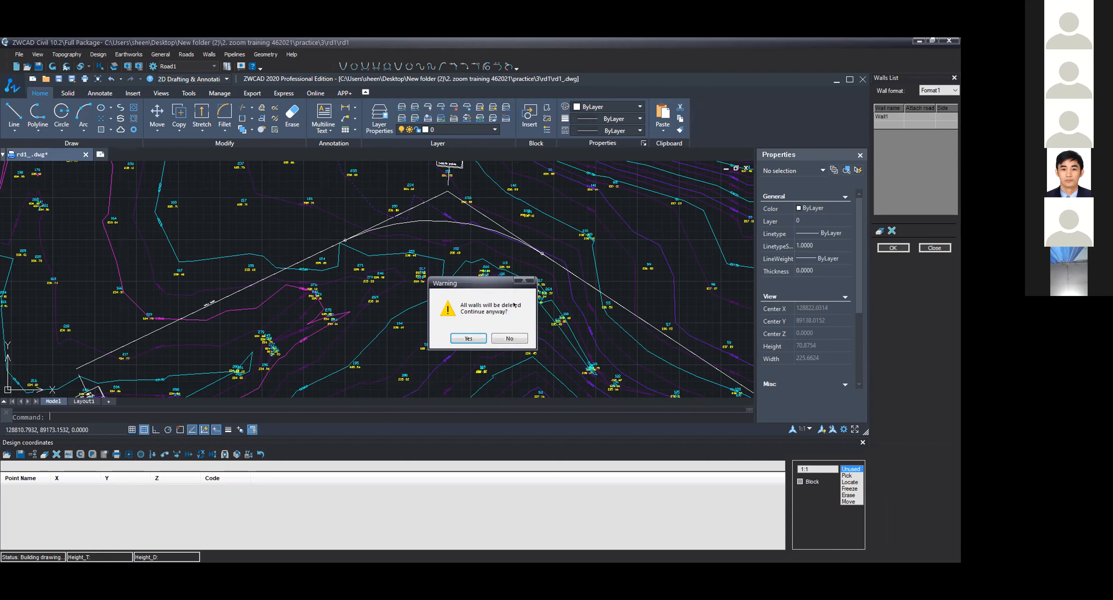
left_click(468, 338)
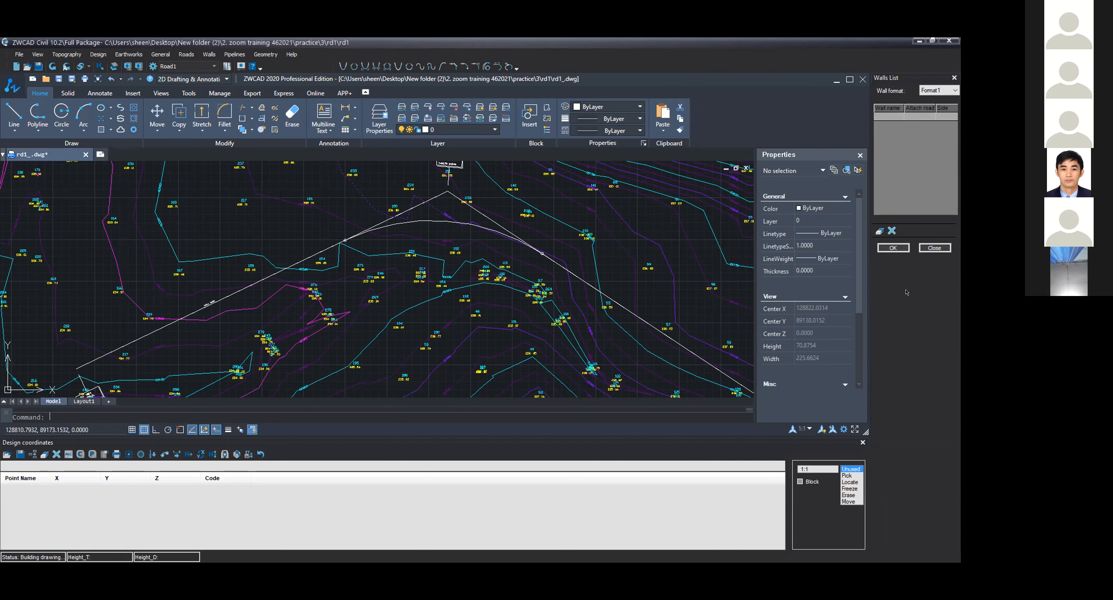
Step: Reopen Road1's horizontal alignment and select the centreline polyline to create intersection points 3IP0 to 3IP2
scroll(494, 259, "down", 1)
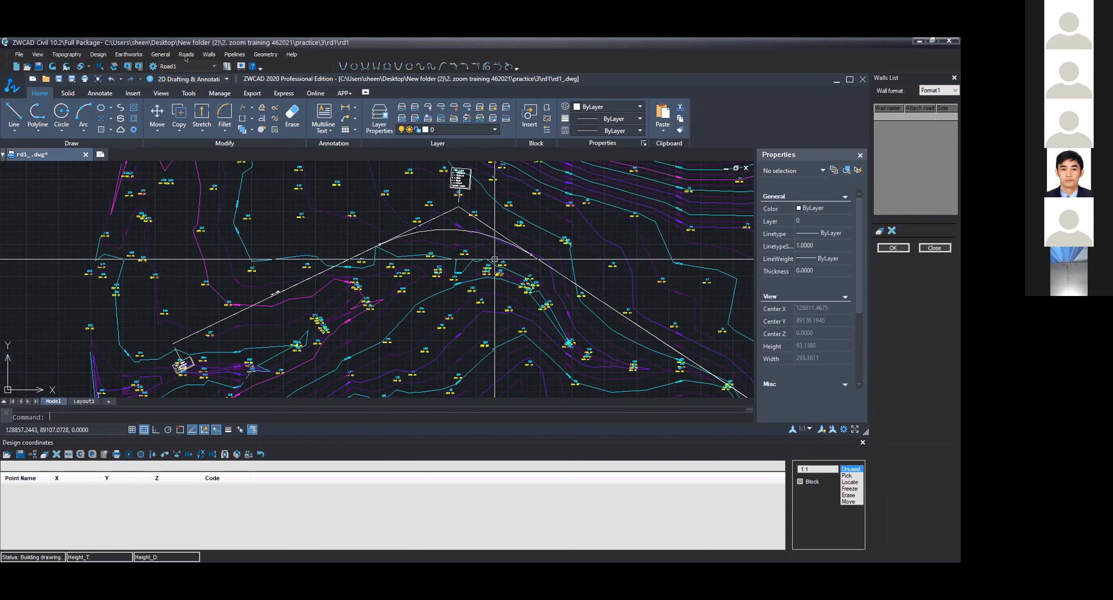
left_click(187, 54)
left_click(211, 77)
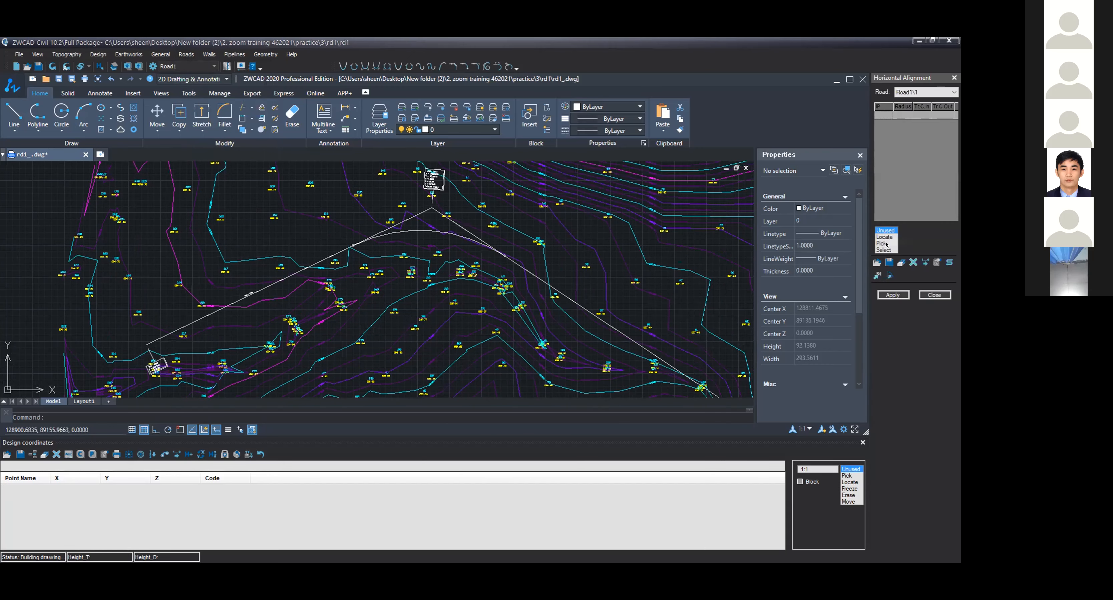
mouse_move(538, 280)
middle_mouse_down()
mouse_move(506, 289)
mouse_move(481, 266)
middle_mouse_up()
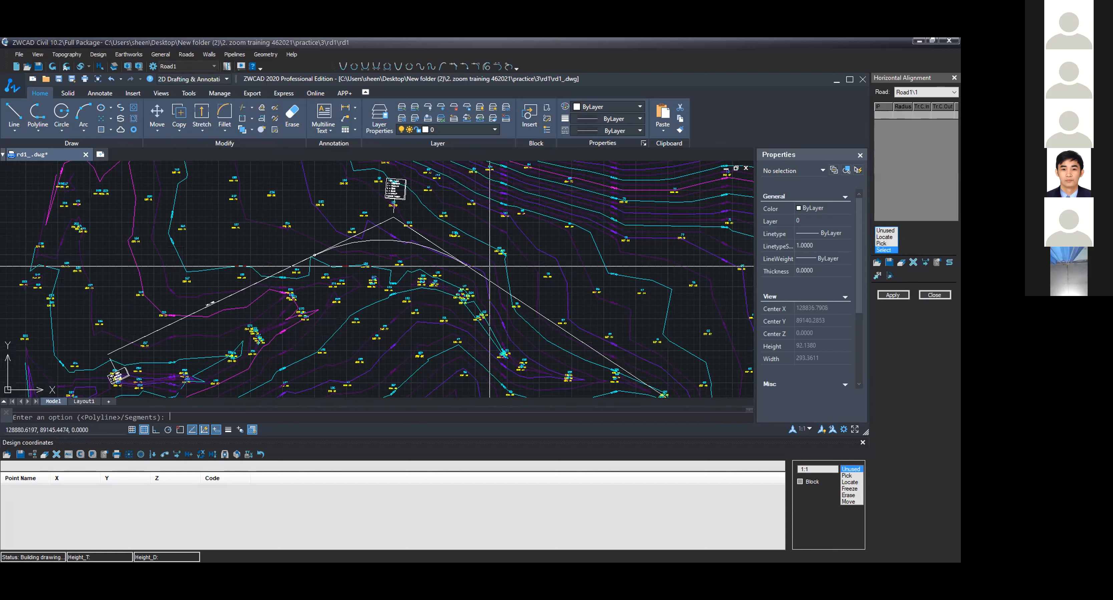
left_click(473, 265)
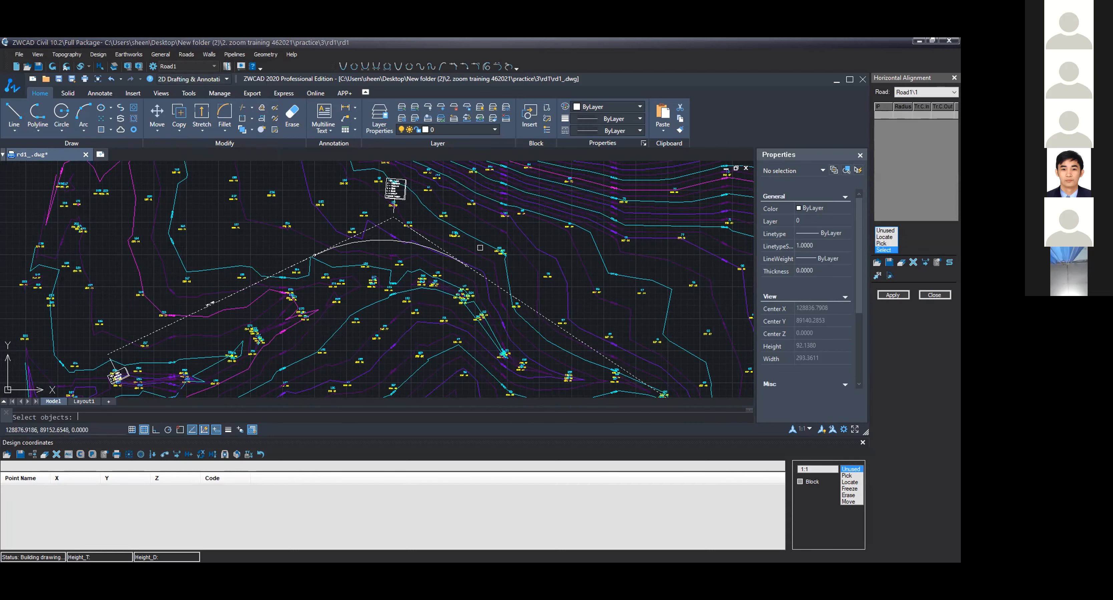
key("Return")
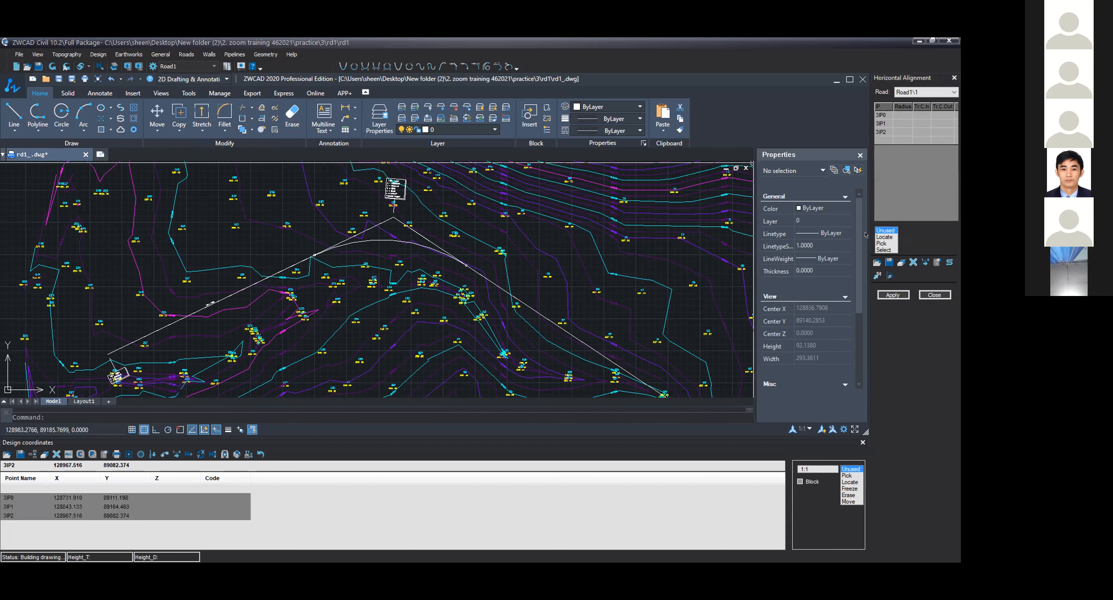
Step: Set the radius at 3IP1 to 60 and apply the horizontal alignment
left_click(901, 123)
type("60")
left_click(892, 295)
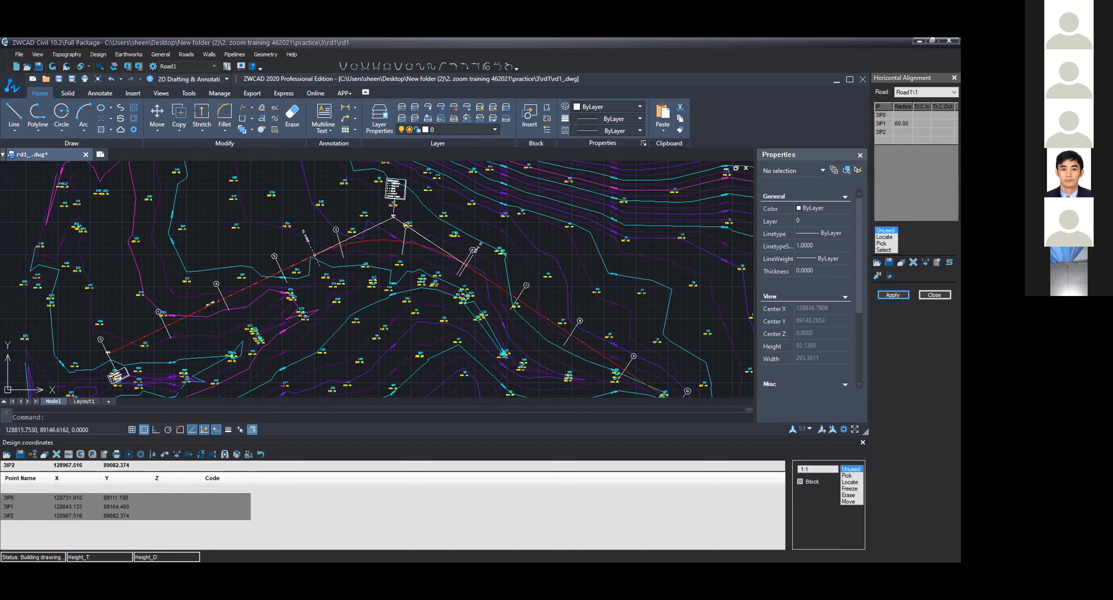
Step: In the road options, define the cross sections with the Format2 section format and confirm
scroll(303, 289, "up", 1)
scroll(302, 289, "up", 3)
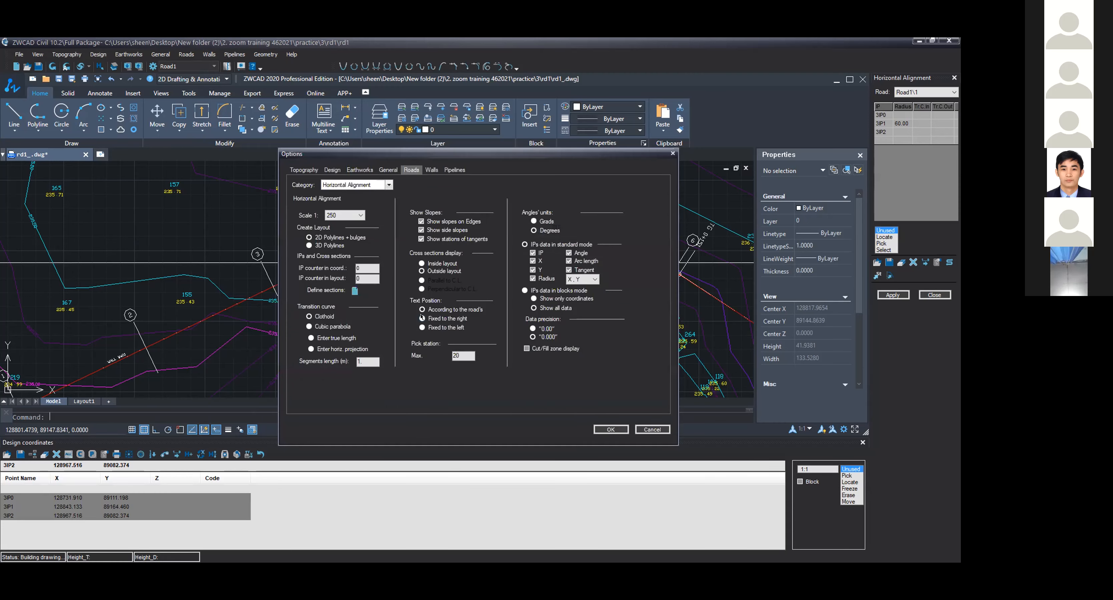
left_click(354, 291)
left_click(516, 243)
left_click(500, 259)
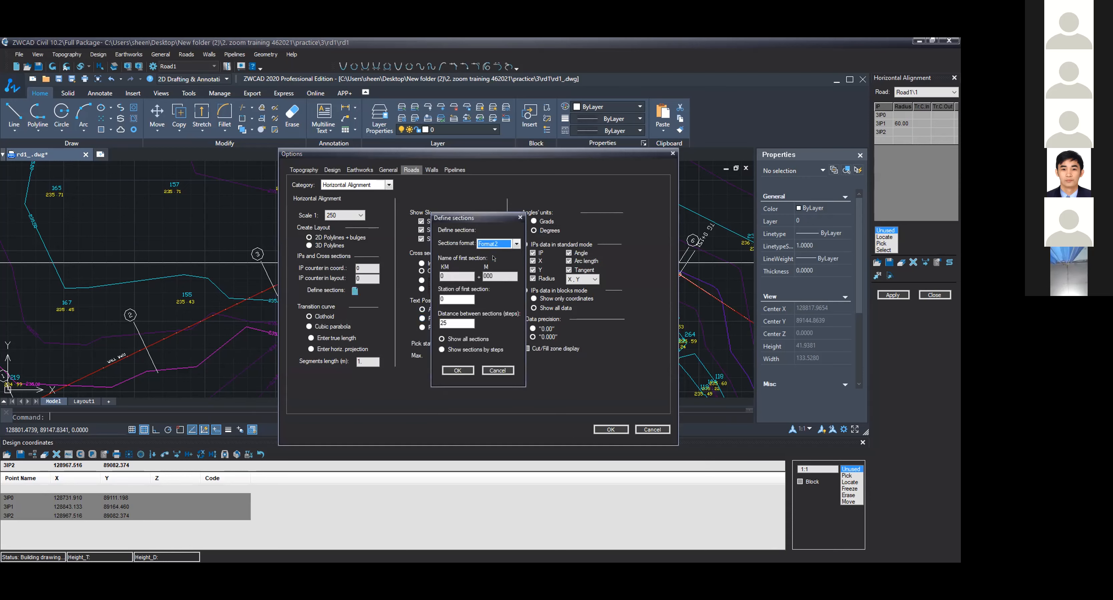
left_click(460, 372)
left_click(611, 430)
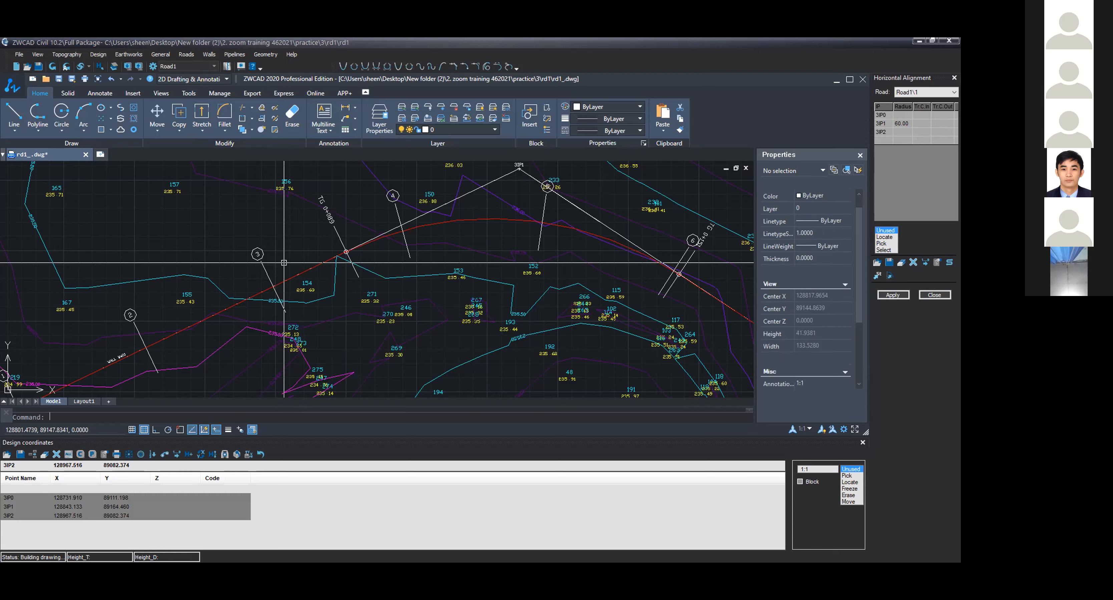
Step: Reopen the section definition in the road options, confirm it, and apply the alignment again
scroll(153, 312, "down", 2)
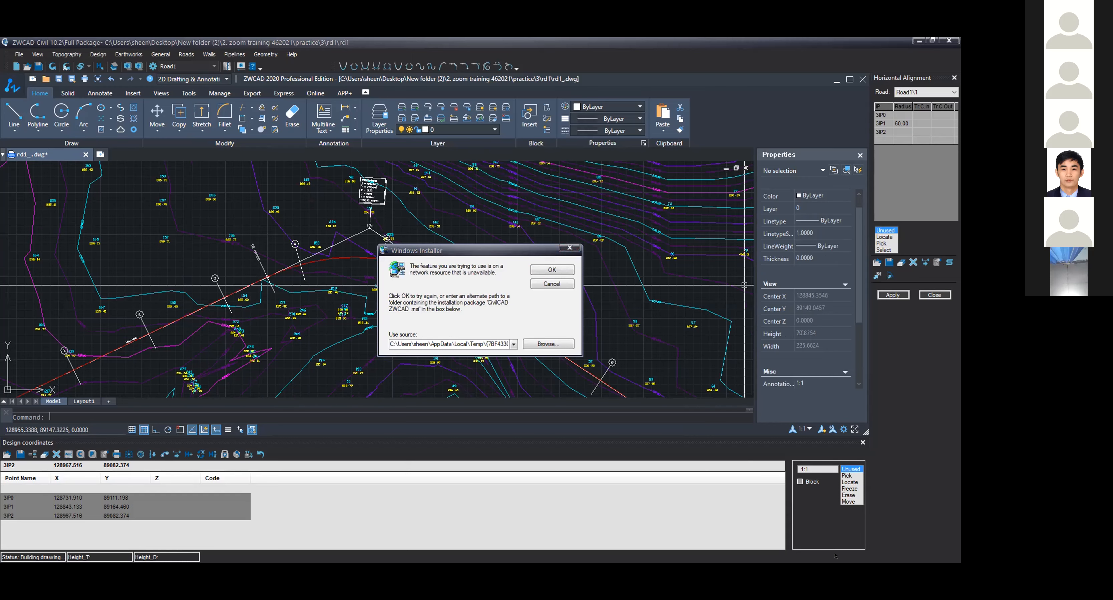
left_click(566, 249)
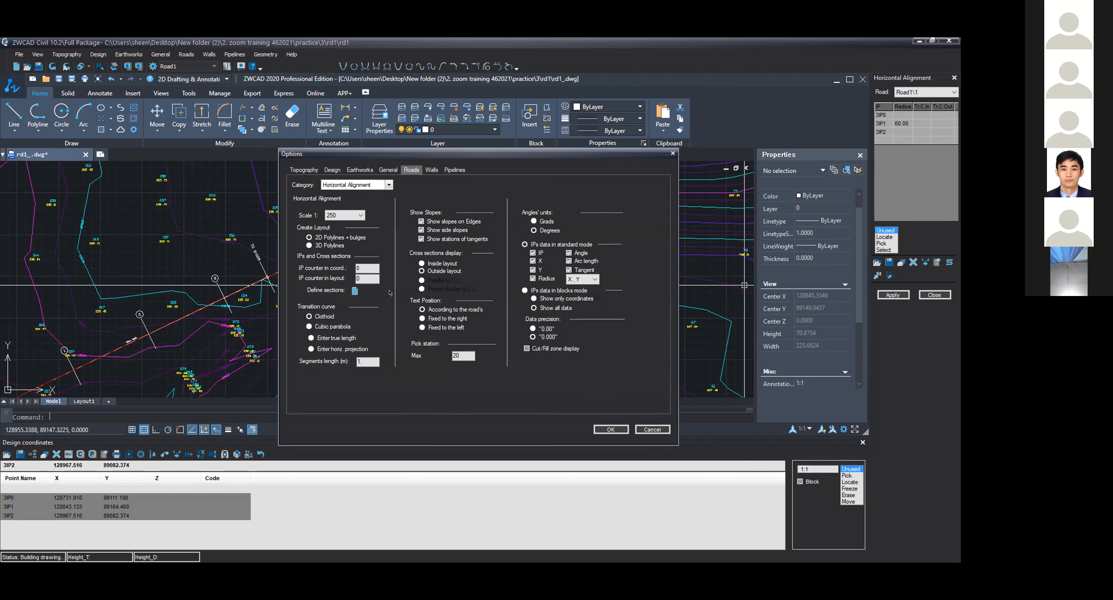
left_click(354, 292)
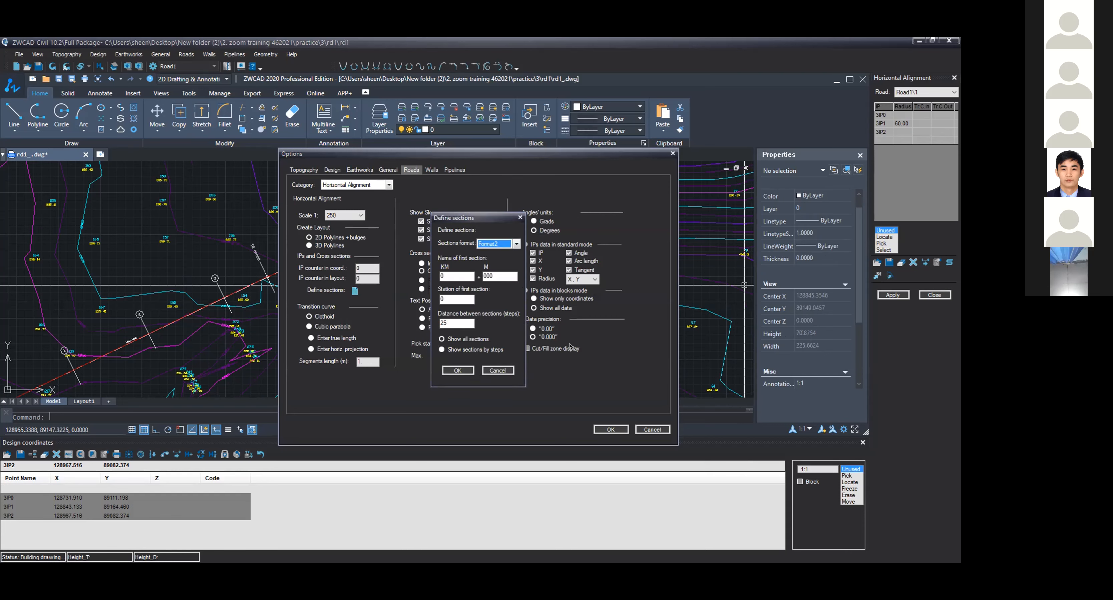
left_click(473, 371)
left_click(884, 298)
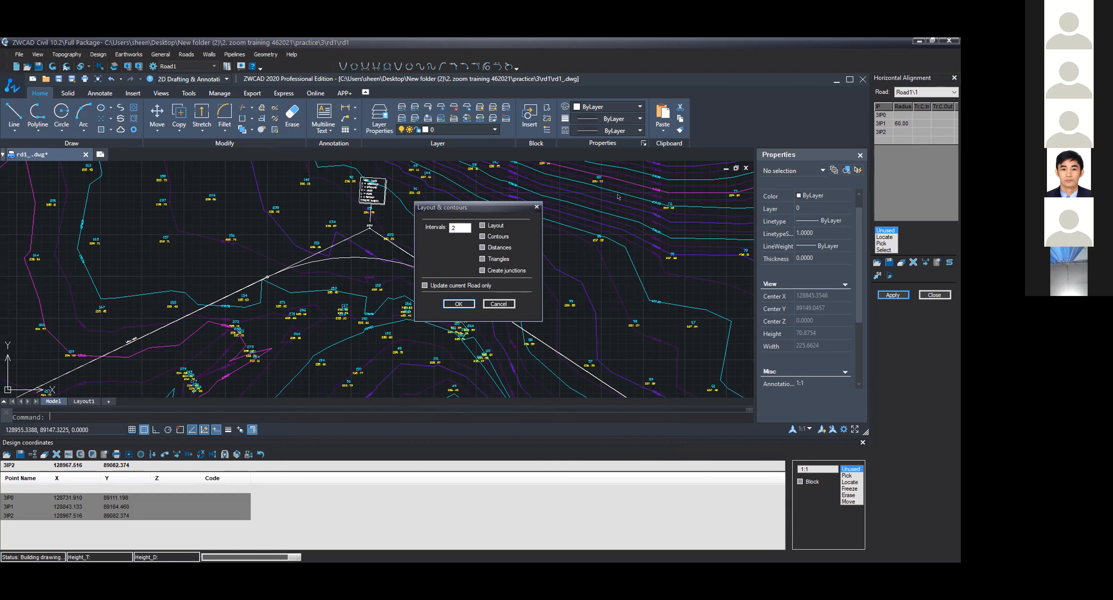
Step: Apply the layout with 2 intervals and the Distances option enabled
scroll(437, 258, "down", 1)
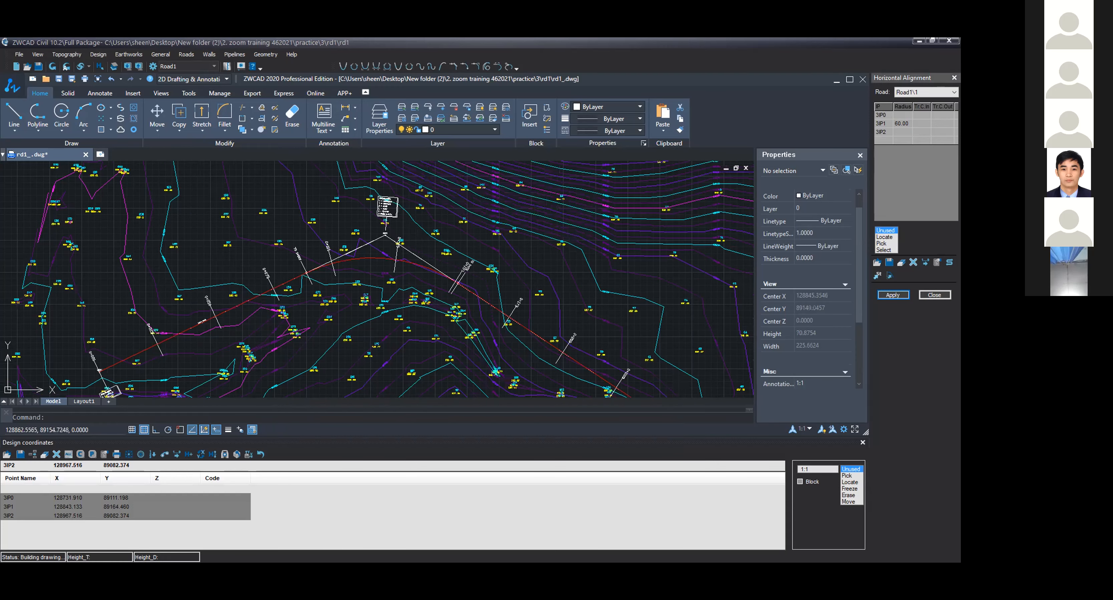
scroll(360, 241, "up", 3)
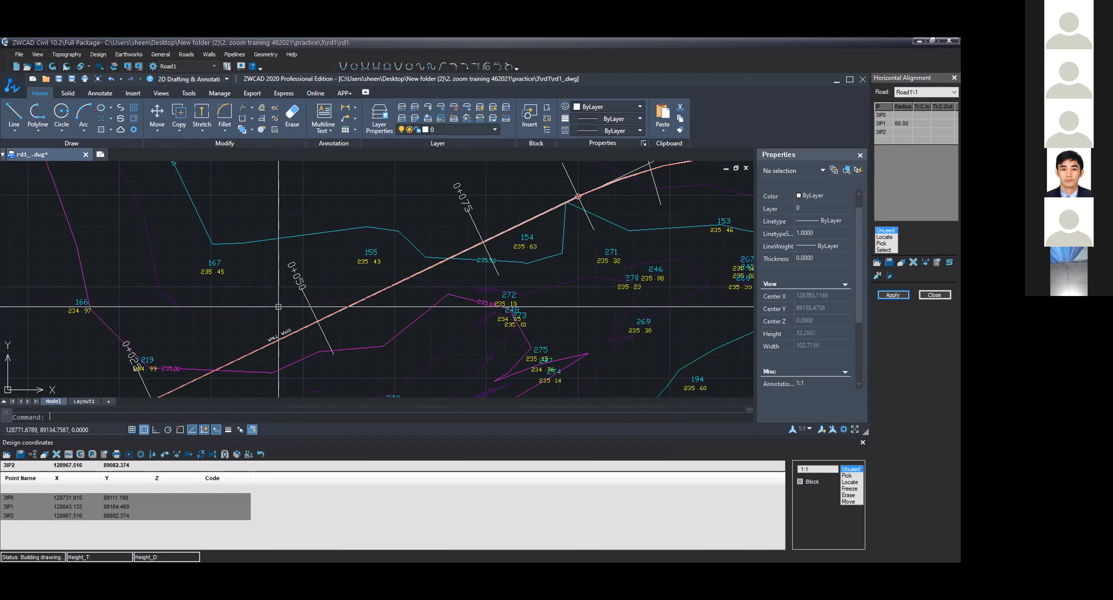
scroll(279, 307, "down", 4)
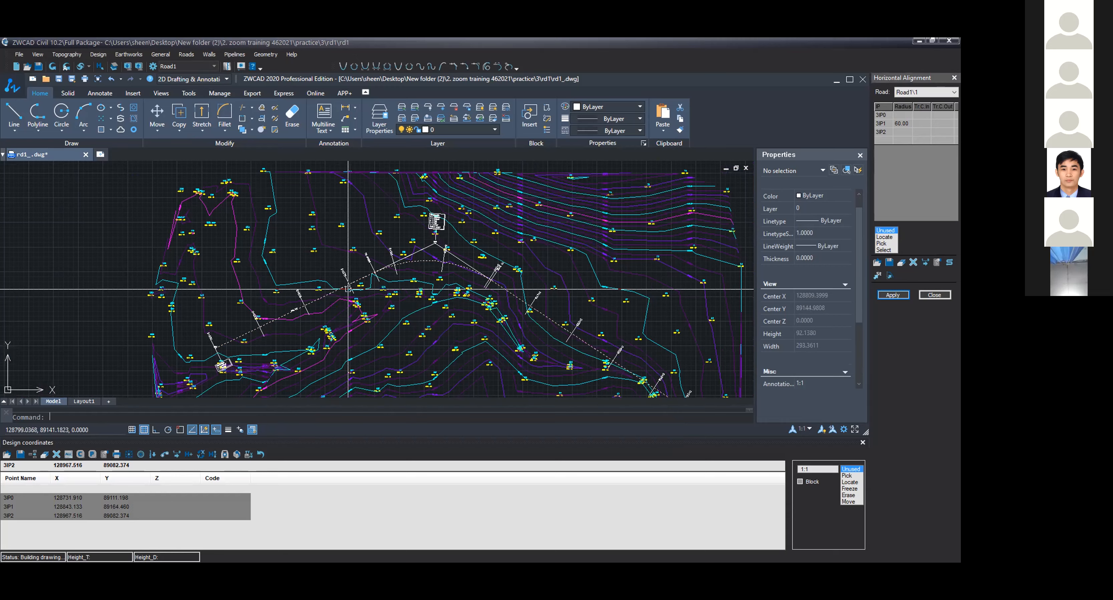
scroll(416, 285, "up", 2)
middle_click_drag(302, 296, 339, 289)
scroll(339, 288, "up", 1)
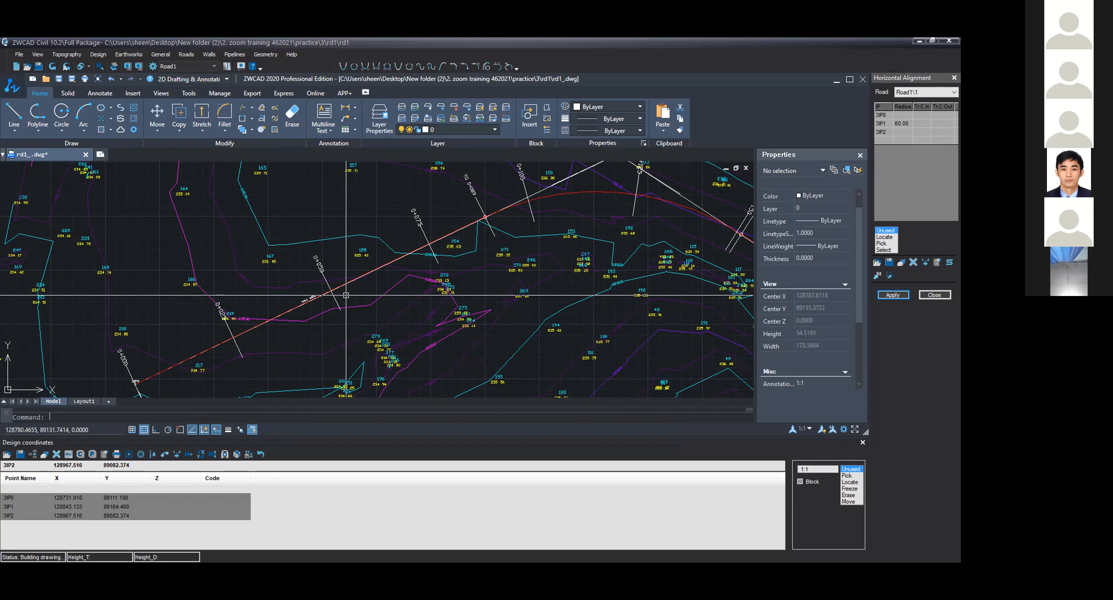
scroll(469, 306, "down", 1)
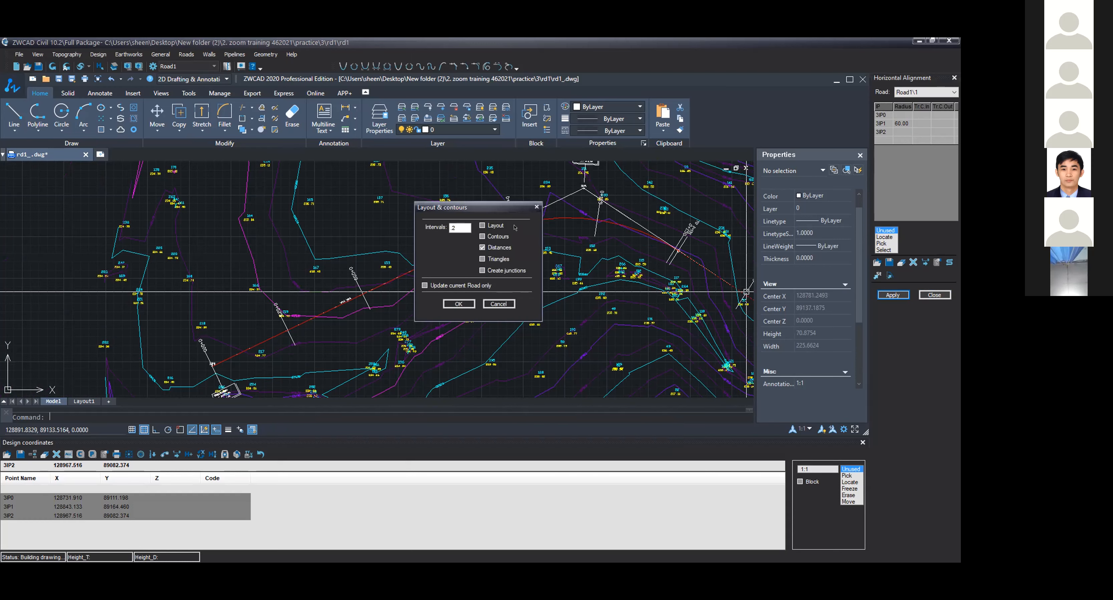
left_click(482, 248)
left_click(459, 304)
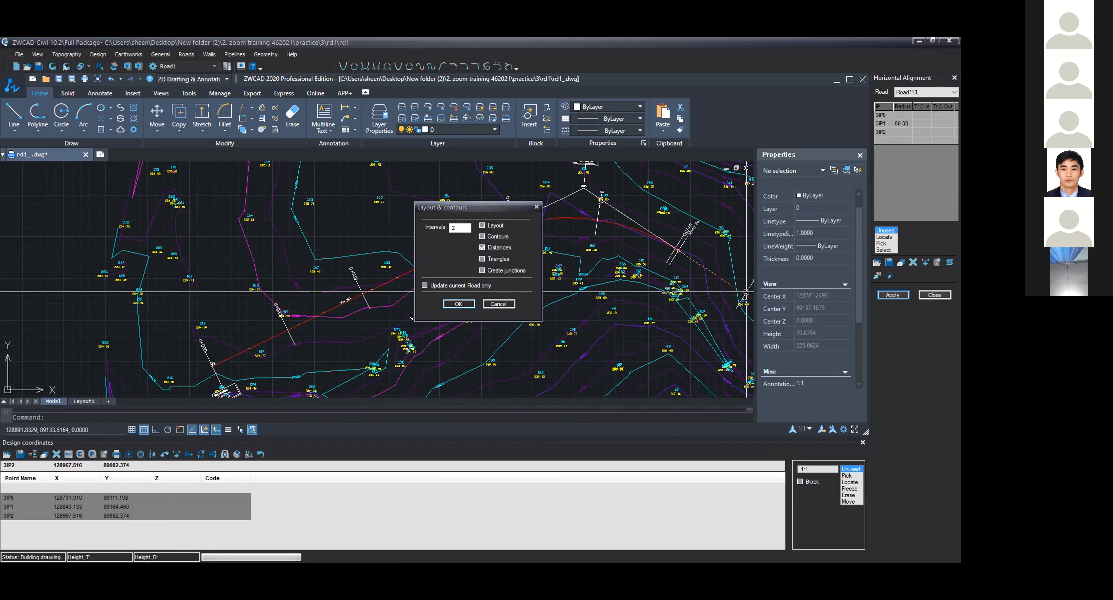
Step: Zoom in to inspect the distance and station labels along the alignment near the wall
scroll(327, 315, "up", 5)
scroll(326, 311, "up", 2)
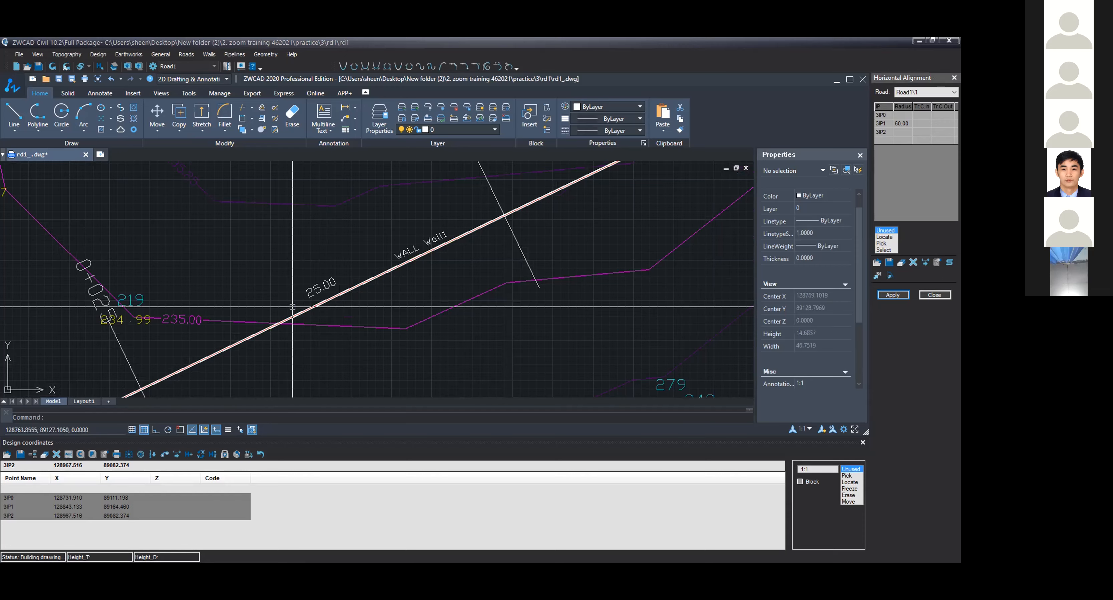
scroll(292, 307, "down", 2)
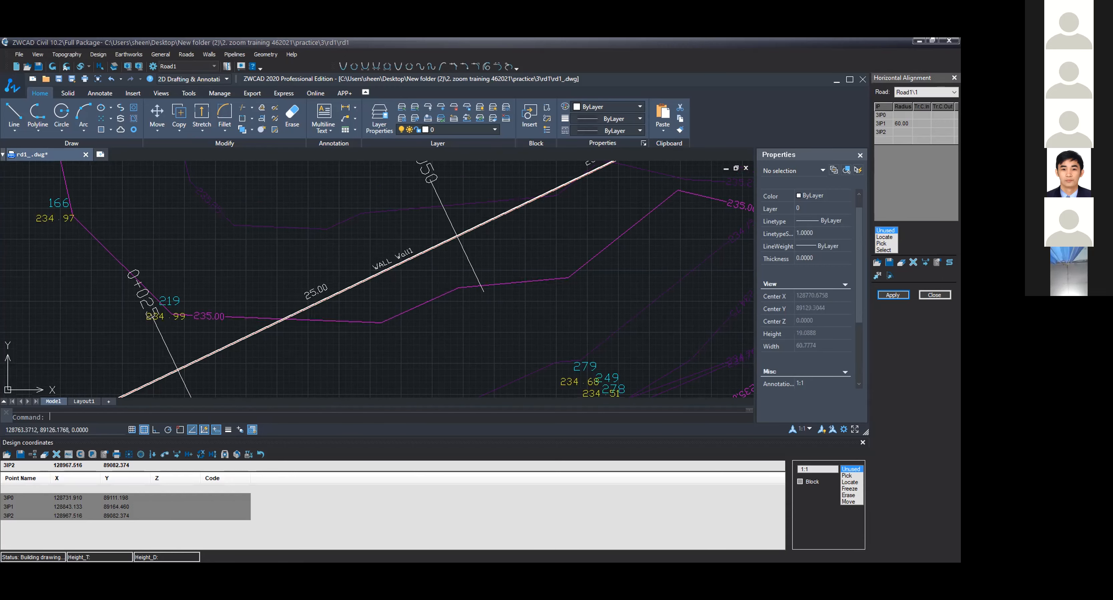
scroll(367, 263, "up", 5)
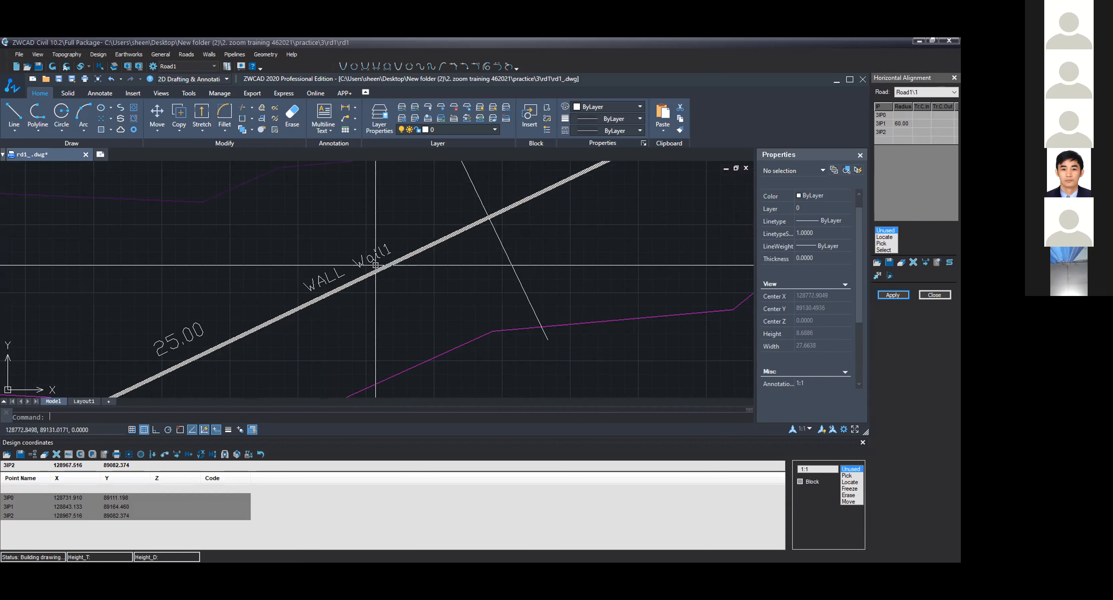
left_click(332, 292)
scroll(380, 308, "down", 3)
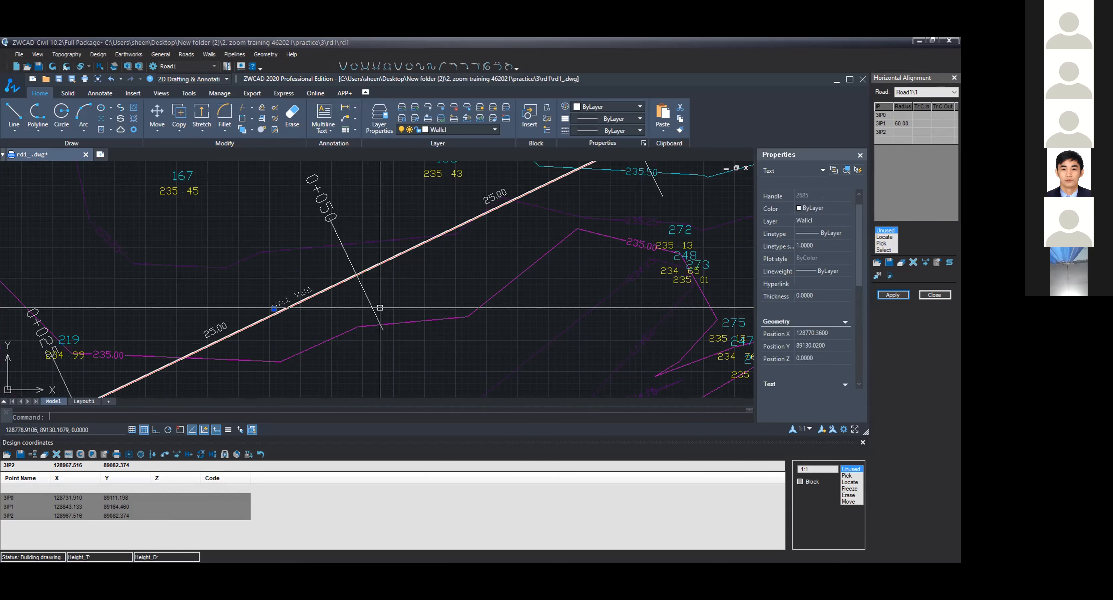
key("Escape")
Step: Pan and zoom across the topography to review the whole alignment with its sections and labels
scroll(380, 308, "down", 4)
middle_click_drag(296, 288, 258, 272)
mouse_move(460, 253)
middle_mouse_down()
mouse_move(391, 281)
mouse_move(365, 323)
middle_mouse_up()
scroll(483, 265, "down", 1)
middle_click_drag(483, 265, 366, 315)
middle_click_drag(404, 213, 405, 256)
scroll(404, 256, "up", 2)
scroll(405, 256, "down", 1)
scroll(404, 255, "down", 1)
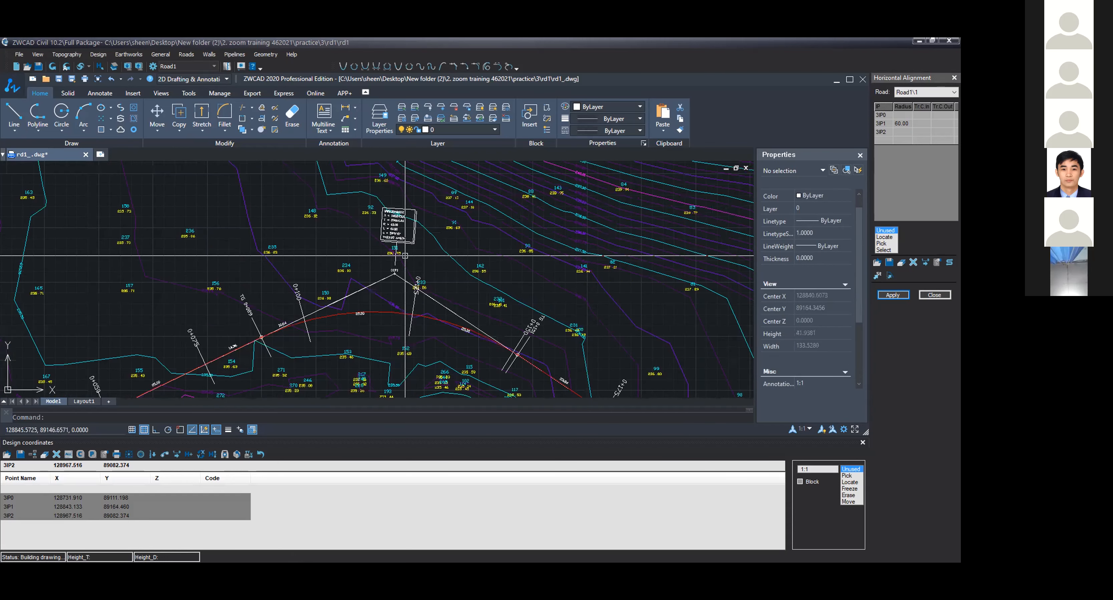
scroll(405, 255, "down", 3)
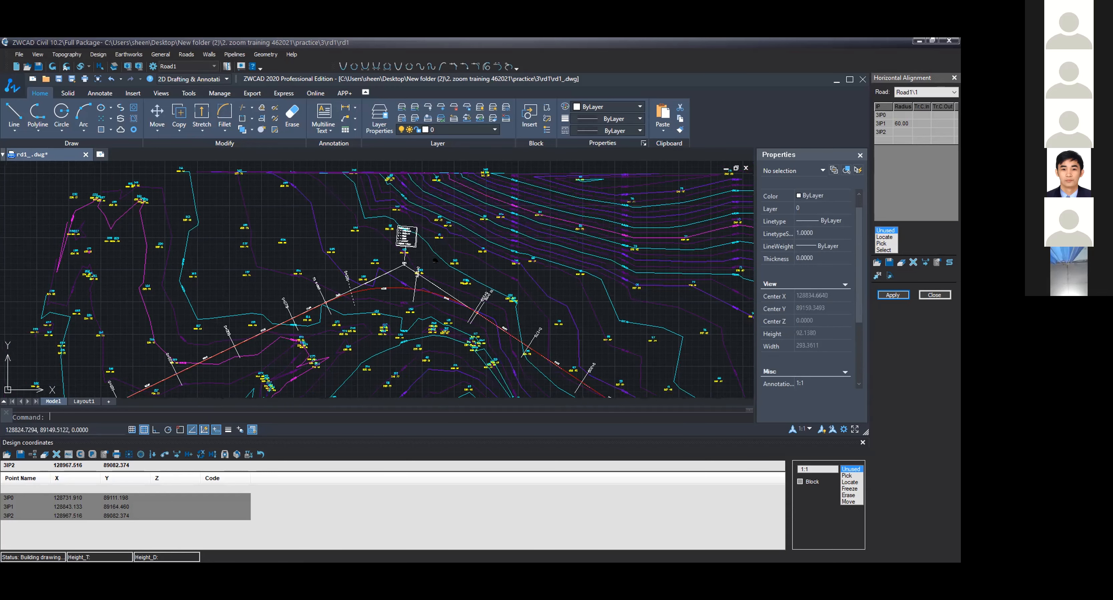
middle_click_drag(310, 376, 391, 337)
scroll(450, 284, "down", 1)
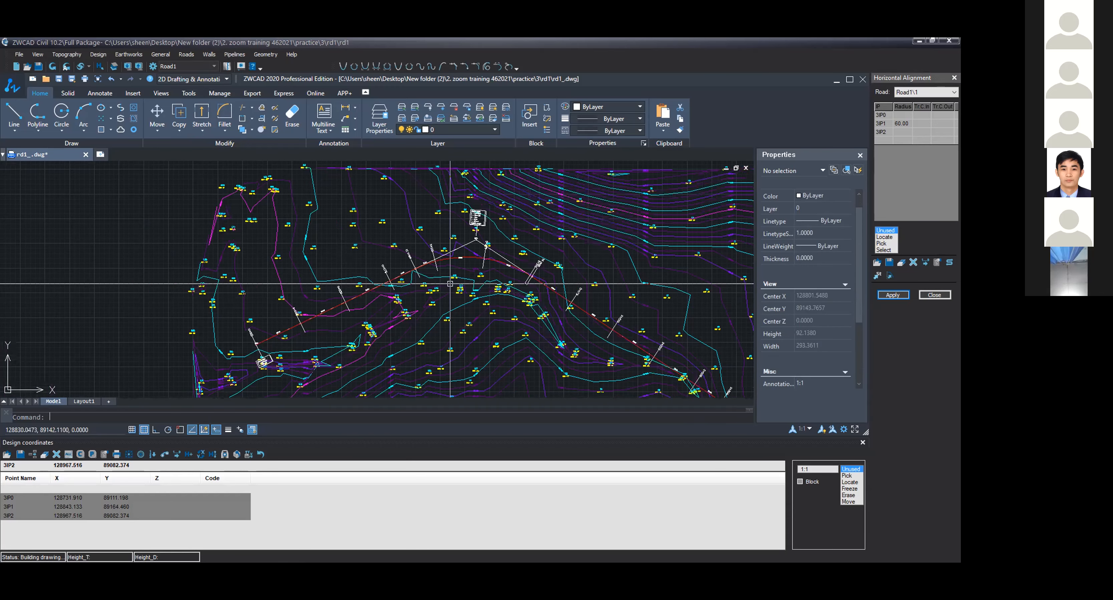
Step: Zoom in on the first curve to inspect the tangent and station labels around it
middle_click_drag(450, 284, 485, 273)
scroll(509, 236, "up", 2)
scroll(439, 233, "up", 5)
middle_click_drag(320, 310, 376, 259)
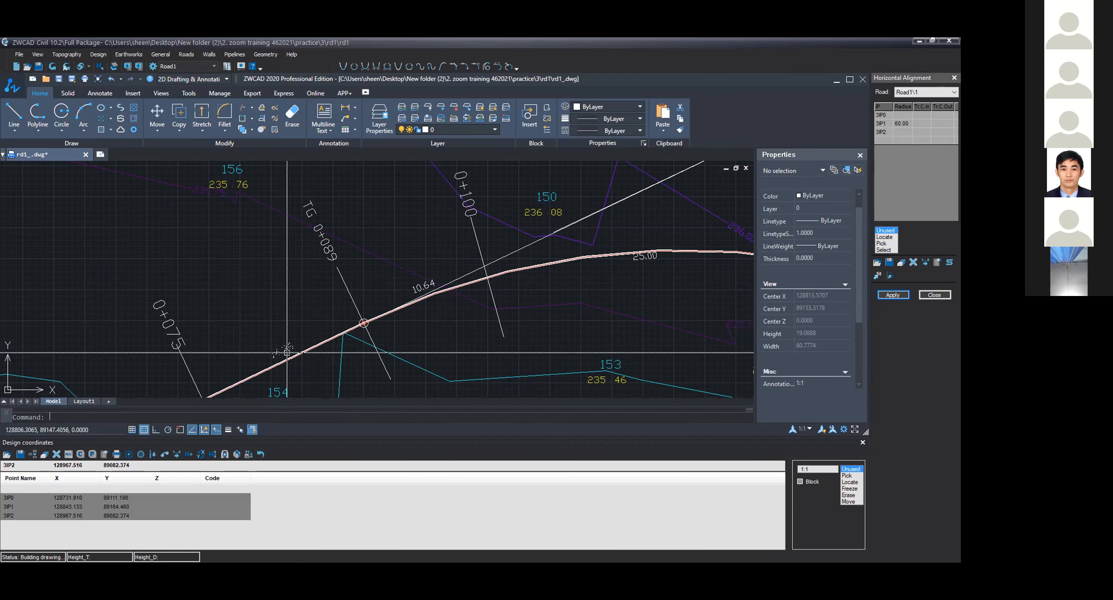
middle_click_drag(287, 352, 284, 326)
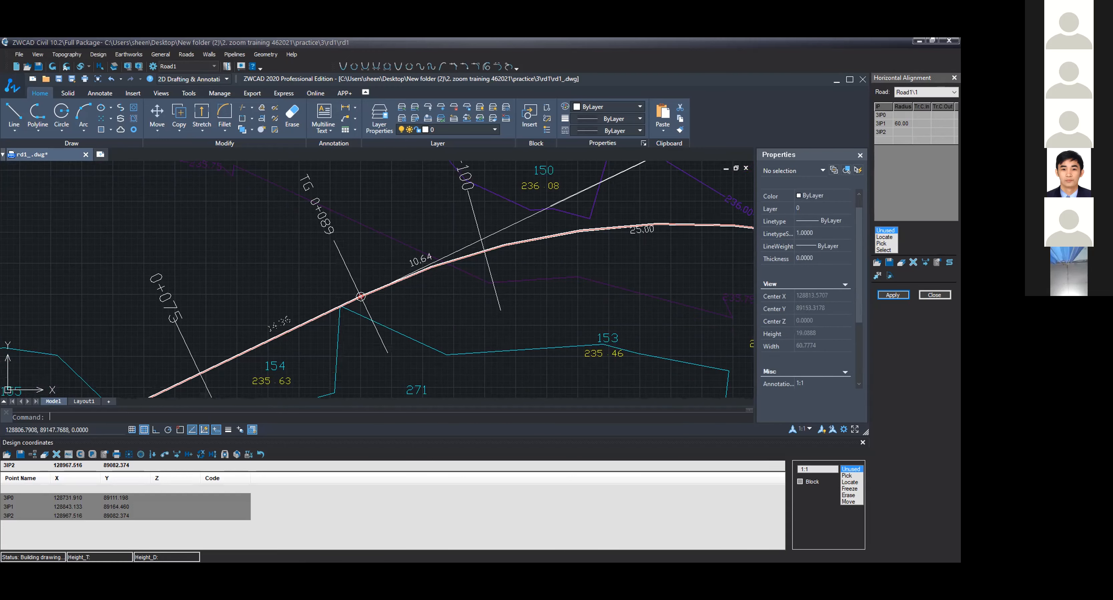
scroll(285, 326, "up", 1)
scroll(472, 236, "down", 1)
scroll(330, 332, "down", 1)
scroll(285, 341, "down", 1)
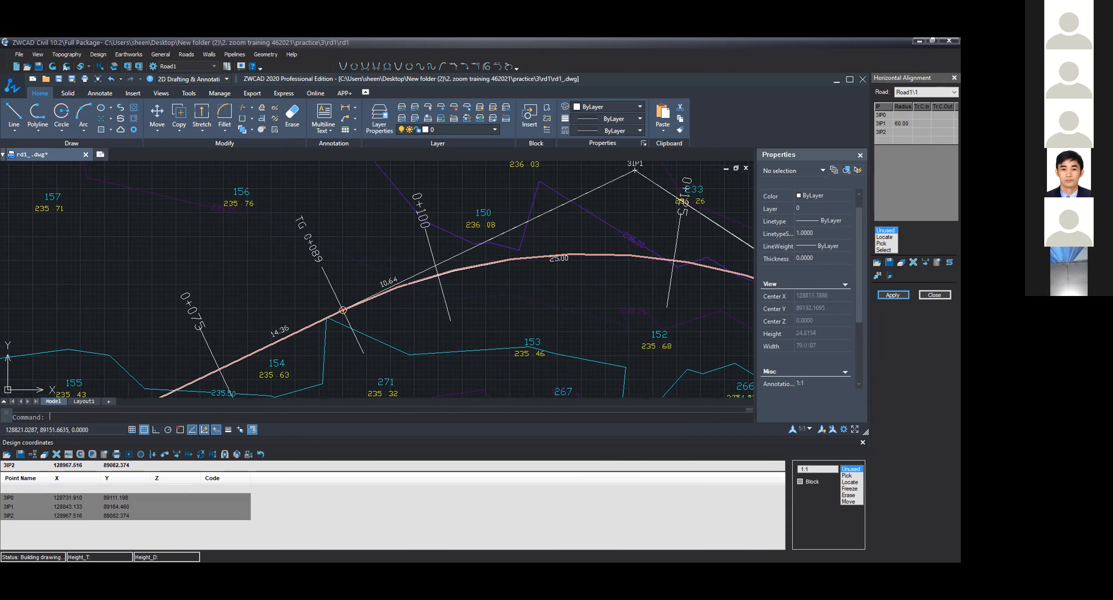
middle_click_drag(423, 293, 384, 303)
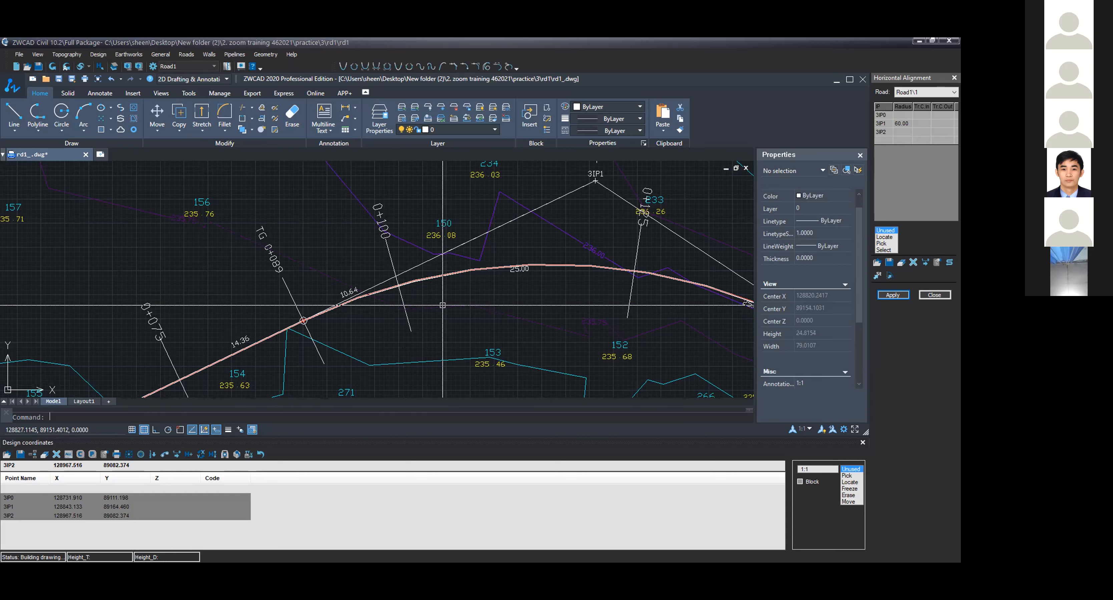
Step: Pan along the curve past the intersection point to review the remaining station labels
scroll(443, 306, "down", 1)
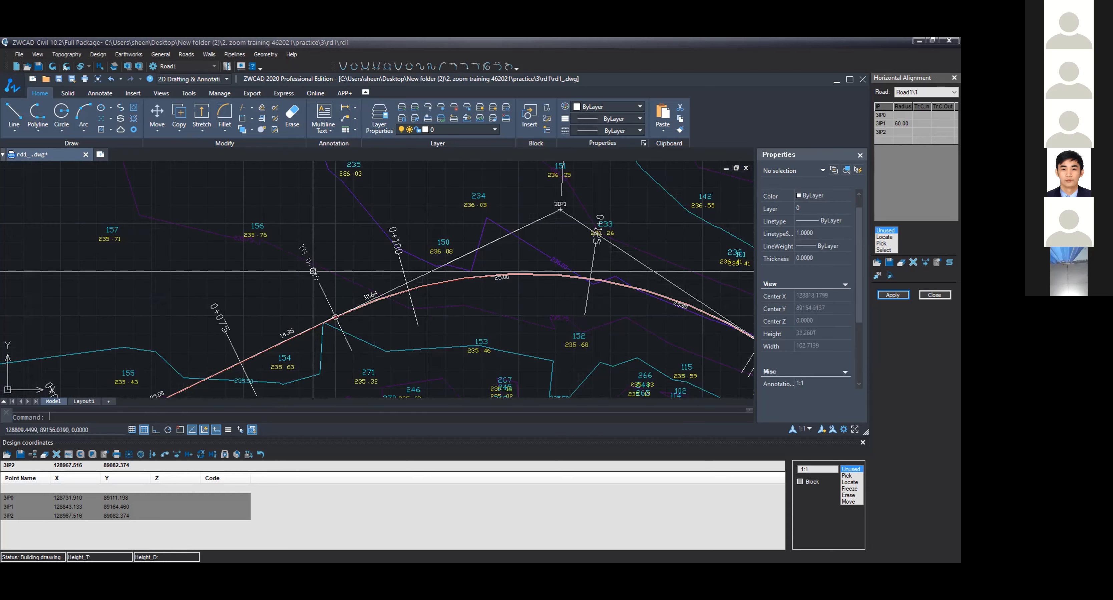
middle_click_drag(425, 263, 305, 262)
middle_click_drag(590, 322, 492, 289)
scroll(492, 288, "up", 2)
scroll(492, 308, "down", 3)
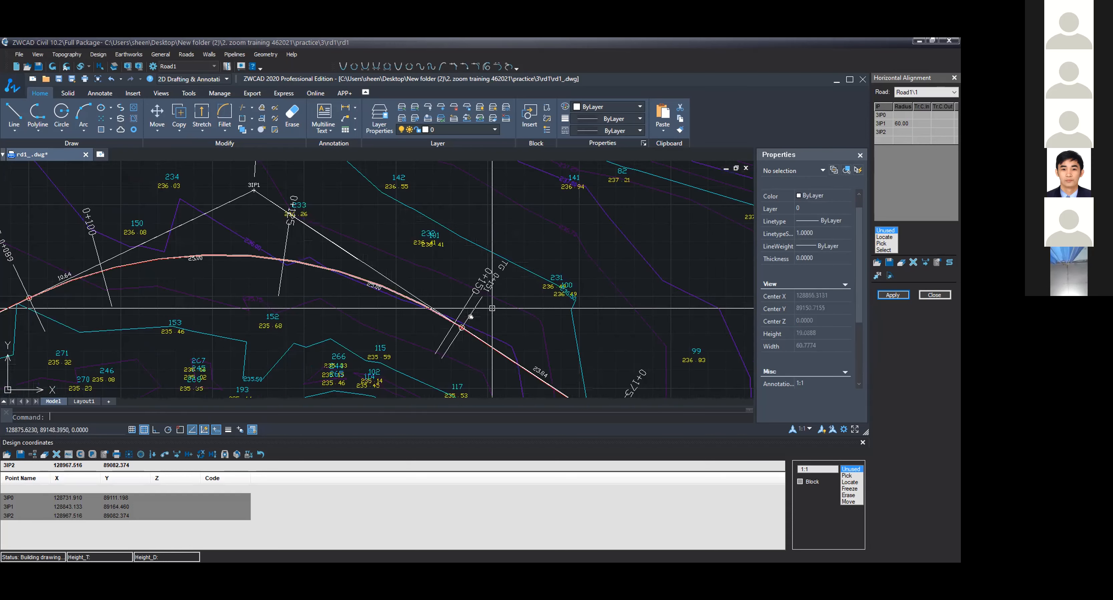
mouse_move(365, 281)
middle_mouse_down()
mouse_move(464, 313)
mouse_move(474, 343)
mouse_move(429, 237)
middle_mouse_up()
scroll(474, 343, "down", 2)
scroll(474, 342, "down", 1)
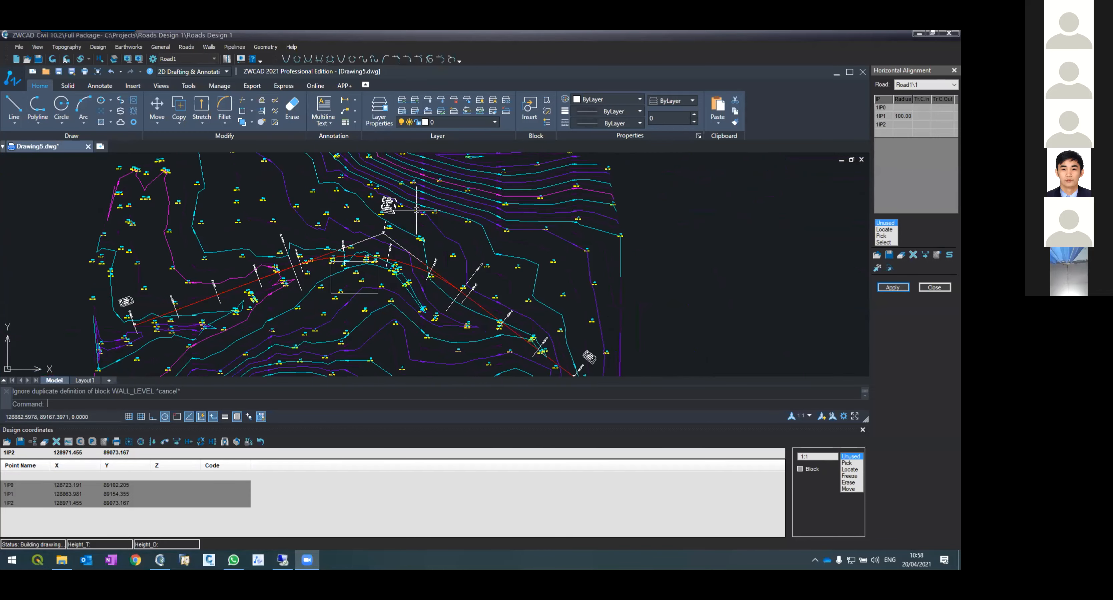
Step: Review Road1's alignment across the topography in the other drawing and select its centreline
scroll(416, 210, "up", 4)
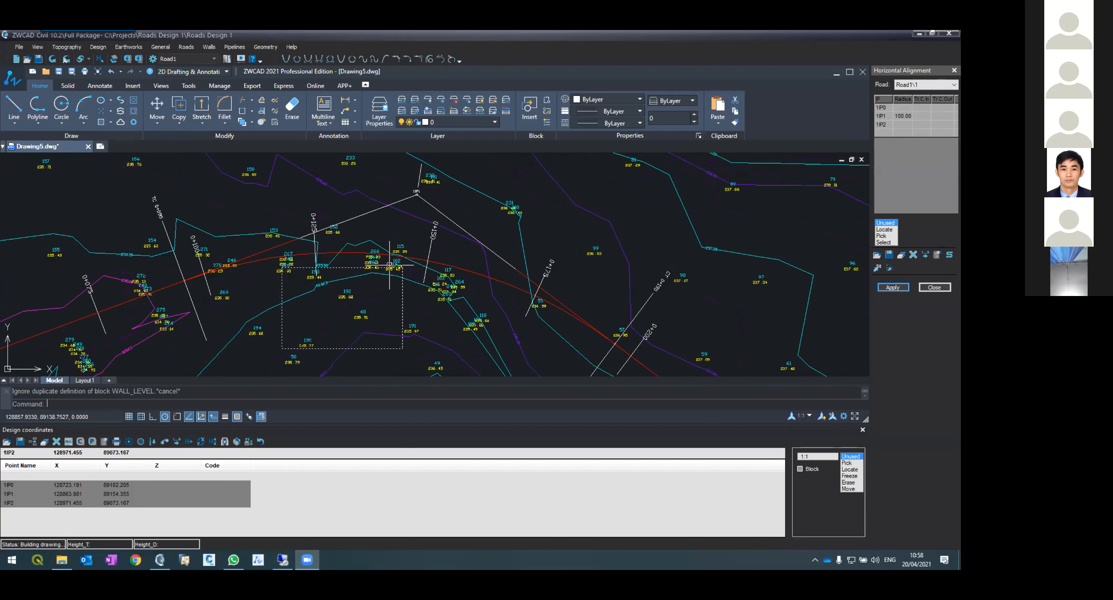
scroll(391, 215, "down", 2)
scroll(391, 215, "down", 2)
scroll(386, 201, "up", 4)
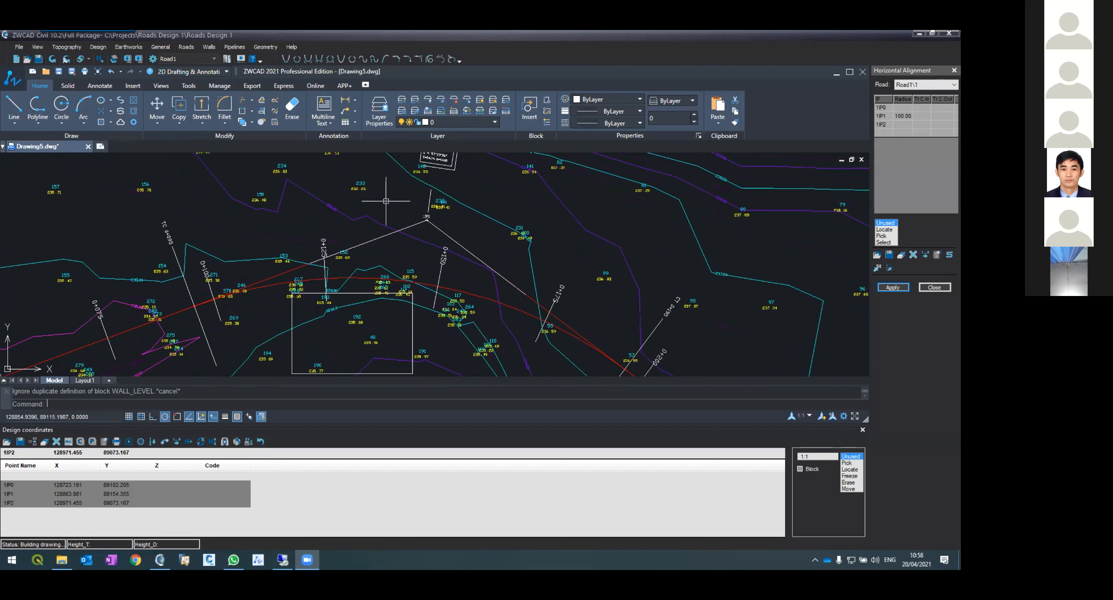
scroll(385, 203, "down", 8)
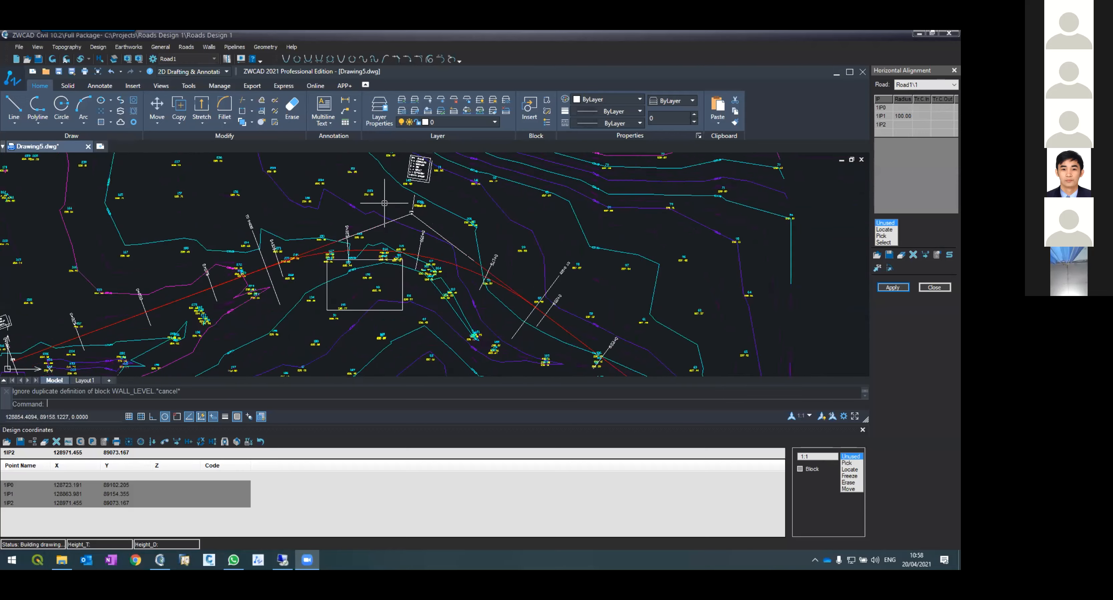
scroll(303, 221, "up", 6)
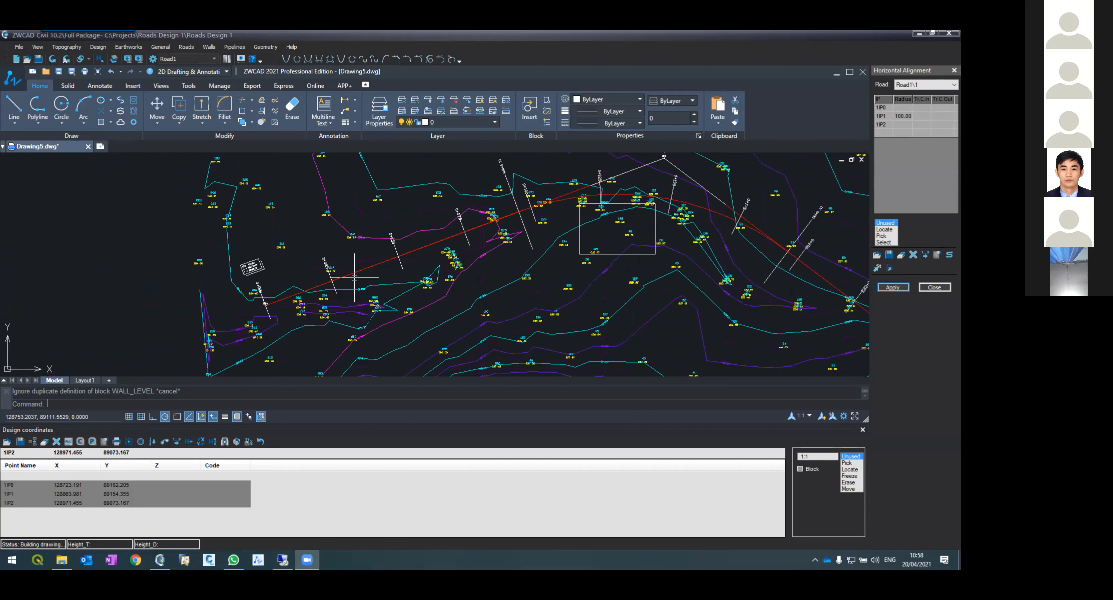
left_click(621, 196)
scroll(466, 202, "down", 2)
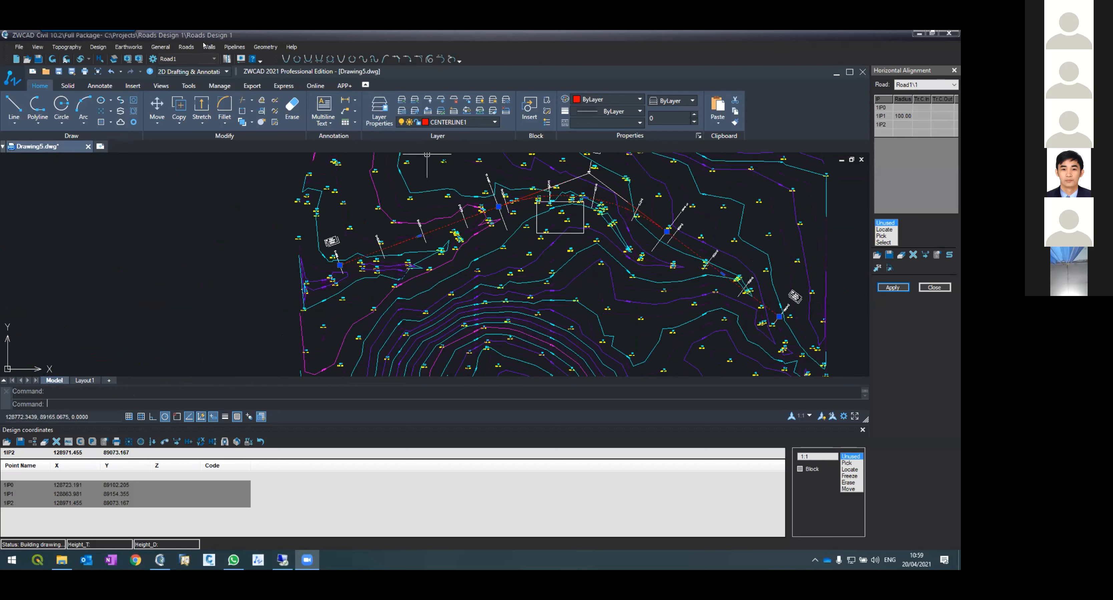
Step: Open the Vertical Alignment tool for Road1 and switch between the plan and profile drawings
left_click(186, 46)
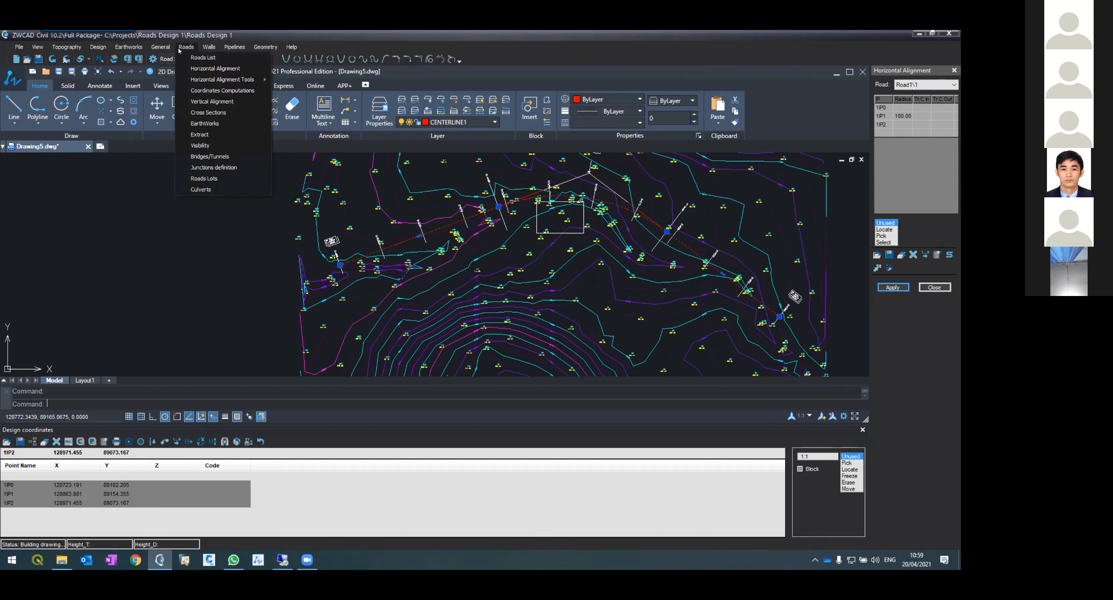
left_click(212, 101)
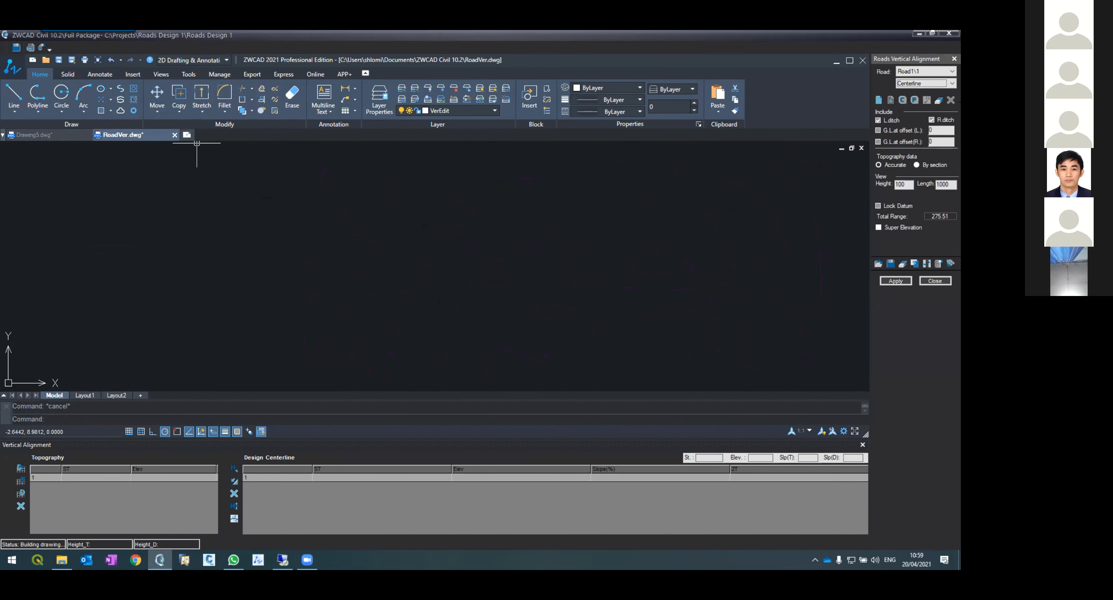
left_click(50, 134)
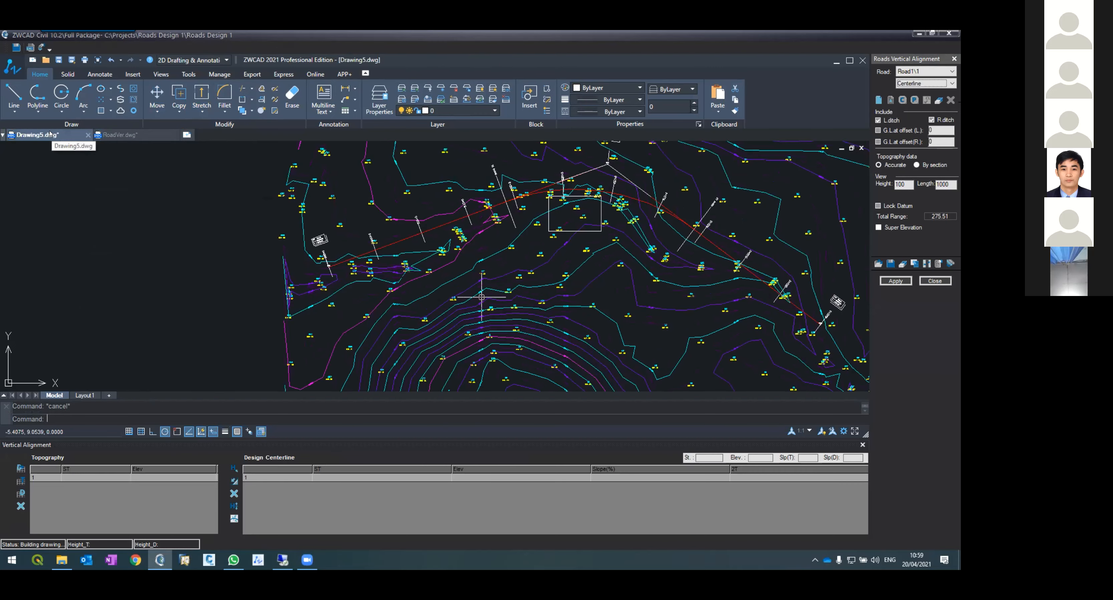
left_click(116, 135)
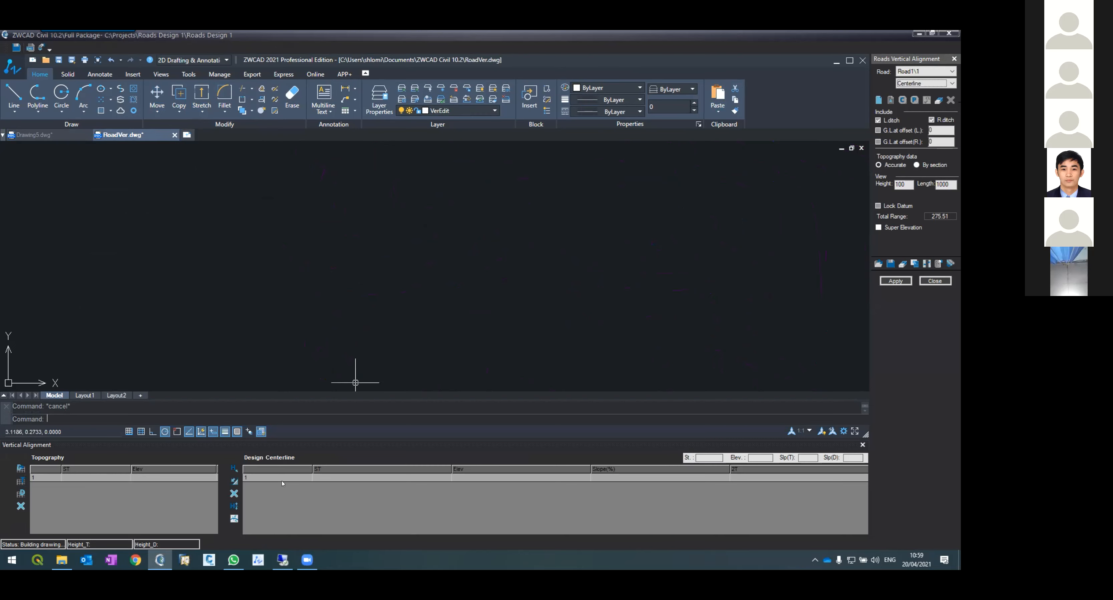
Step: Apply the vertical alignment to generate Road1's longitudinal profile and zoom to its extents
left_click(895, 281)
left_click(453, 310)
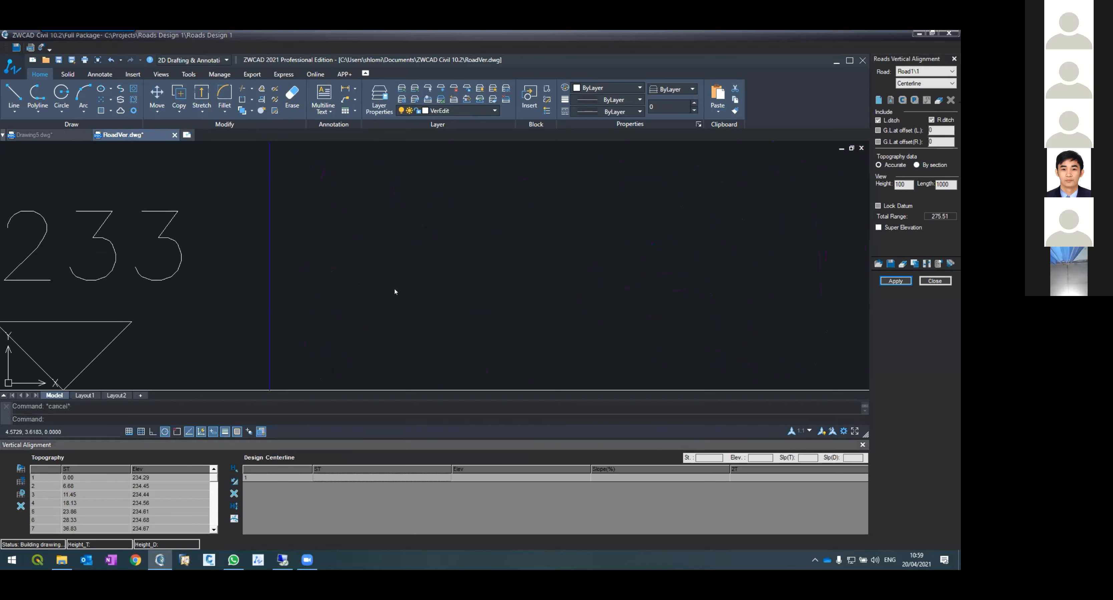
type("z")
key("Return")
type("e")
key("Return")
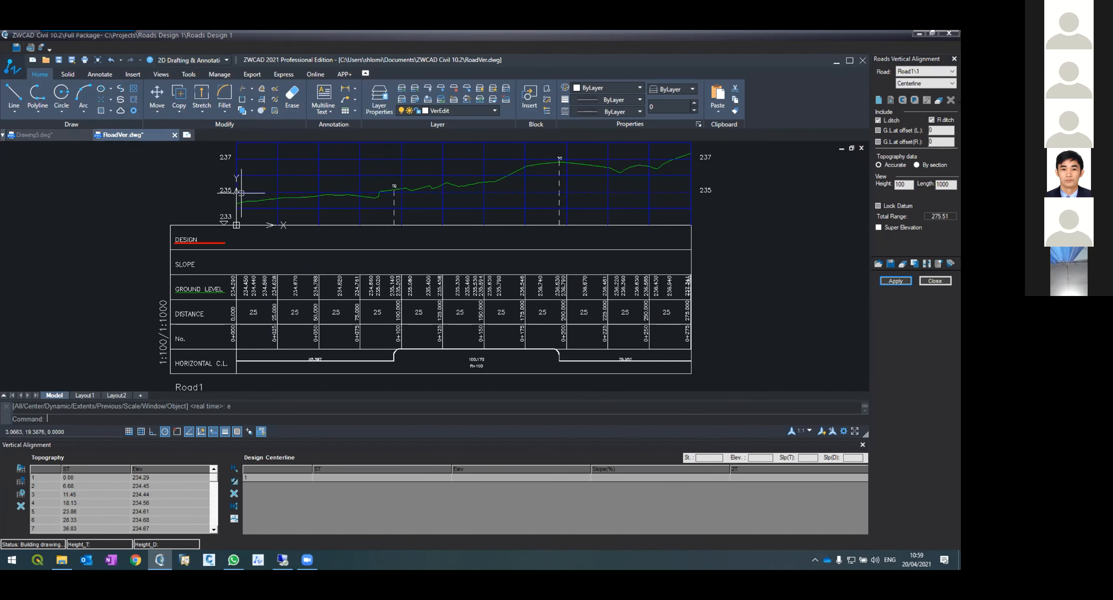
Step: Zoom into the profile and select the ground level line to examine its points
scroll(242, 193, "up", 2)
left_click(249, 206)
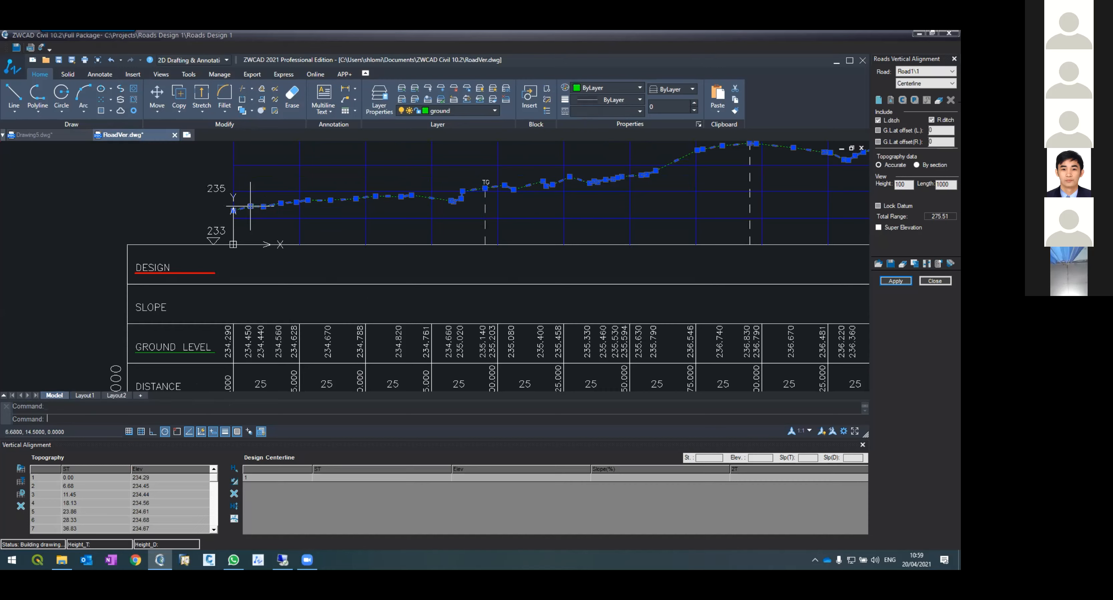
scroll(503, 237, "down", 3)
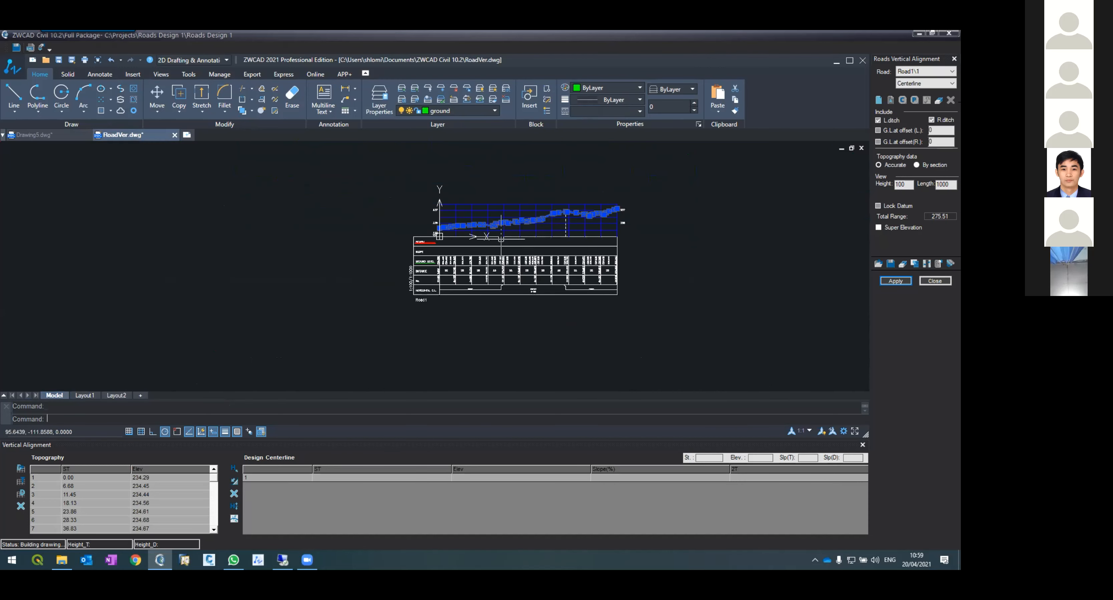
scroll(505, 244, "up", 2)
key("Escape")
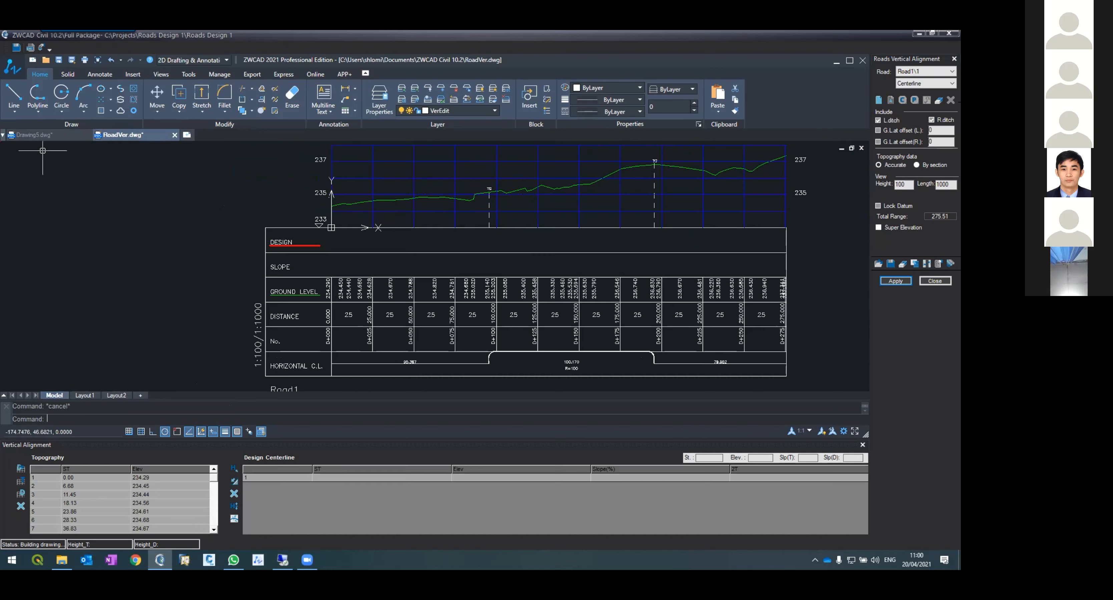
Step: Compare the plan drawing with the profile, then zoom in on the ground line near the profile start
left_click(37, 135)
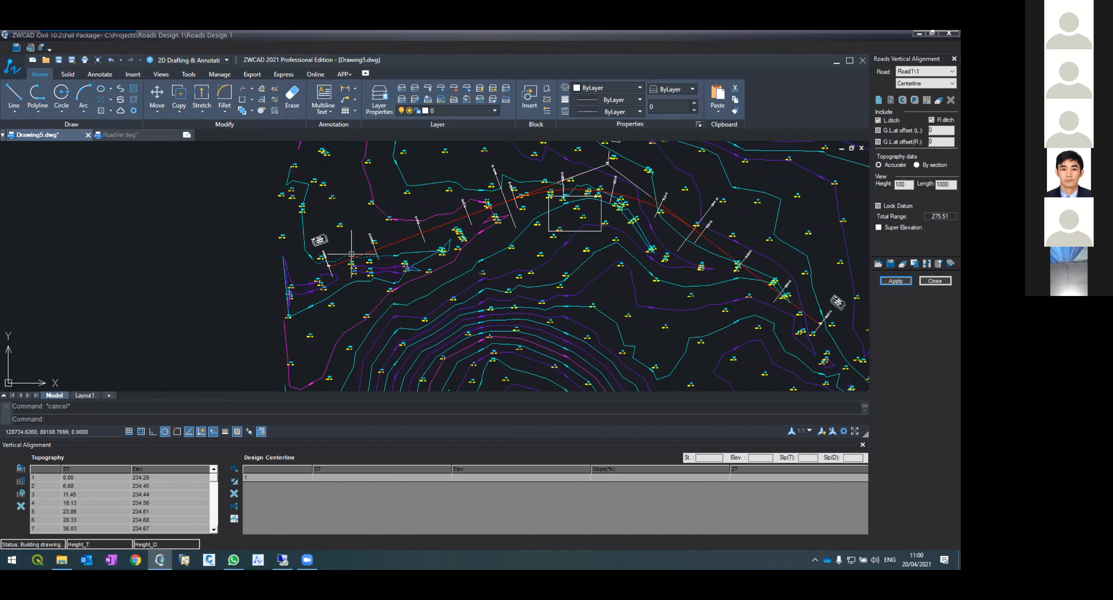
scroll(352, 253, "up", 5)
scroll(385, 261, "down", 5)
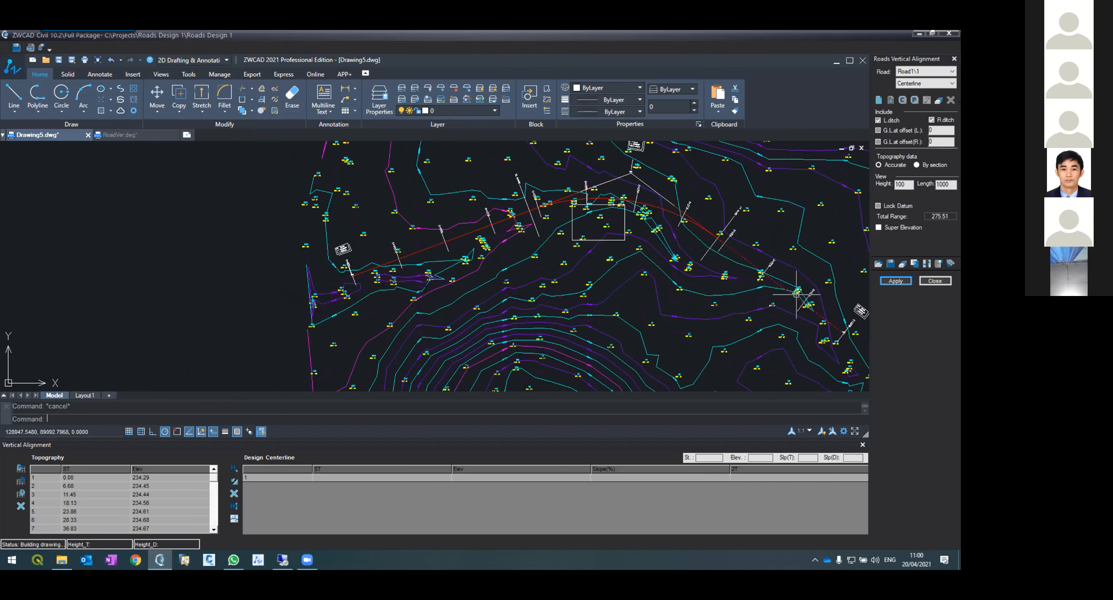
left_click(147, 134)
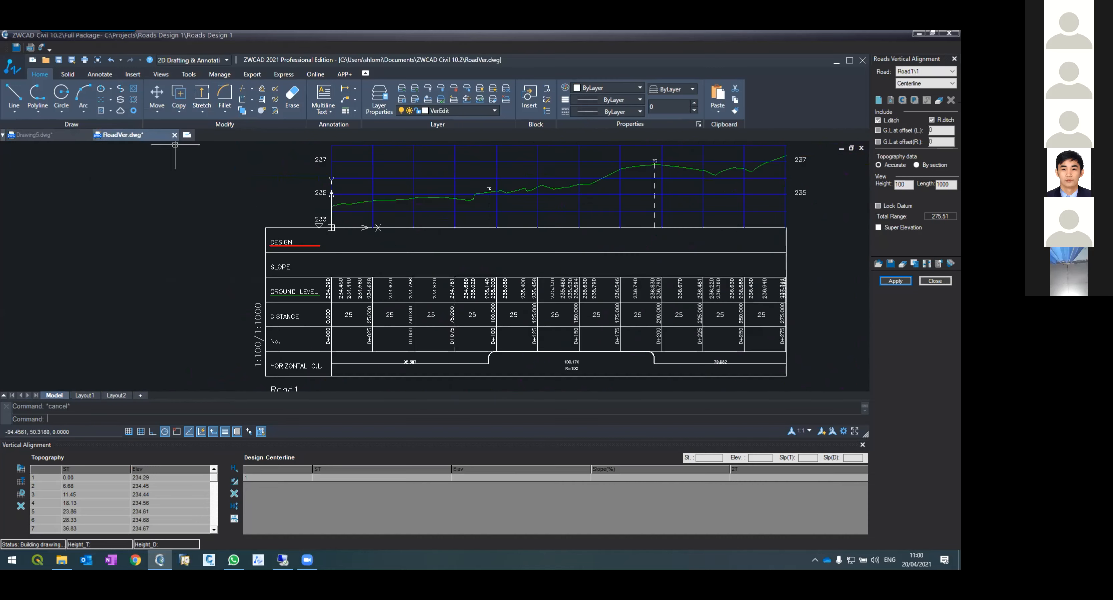
left_click(570, 187)
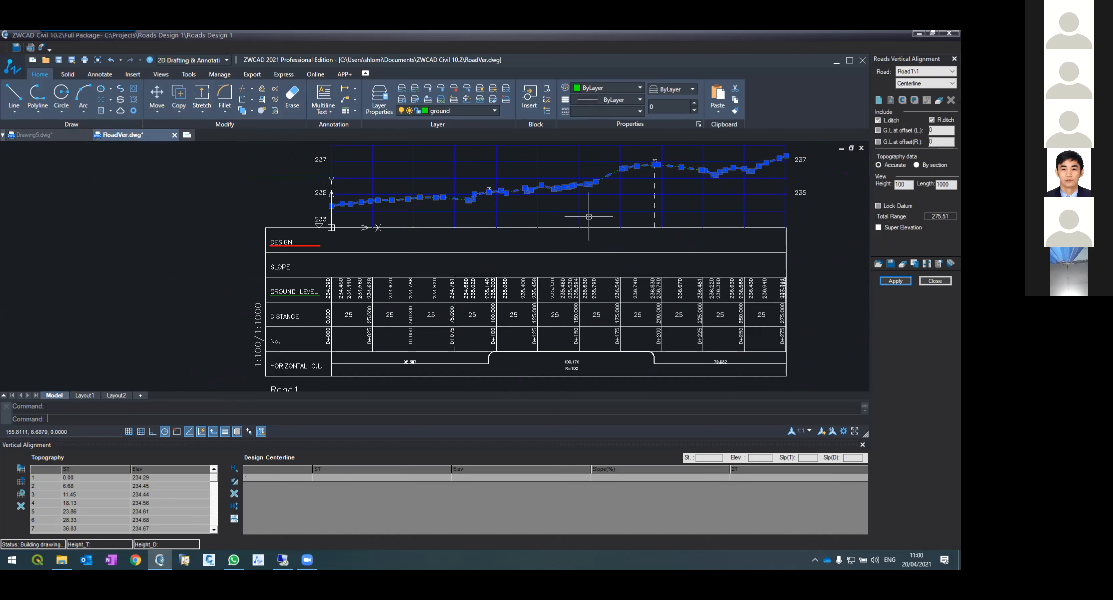
key("Escape")
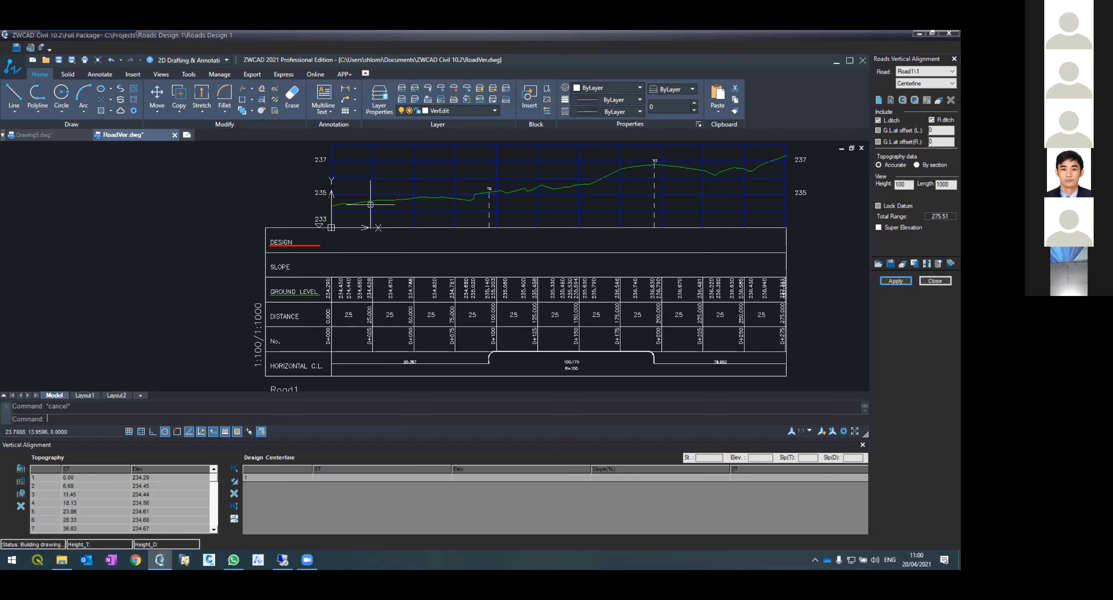
scroll(403, 214, "down", 3)
scroll(391, 183, "up", 3)
scroll(391, 183, "down", 3)
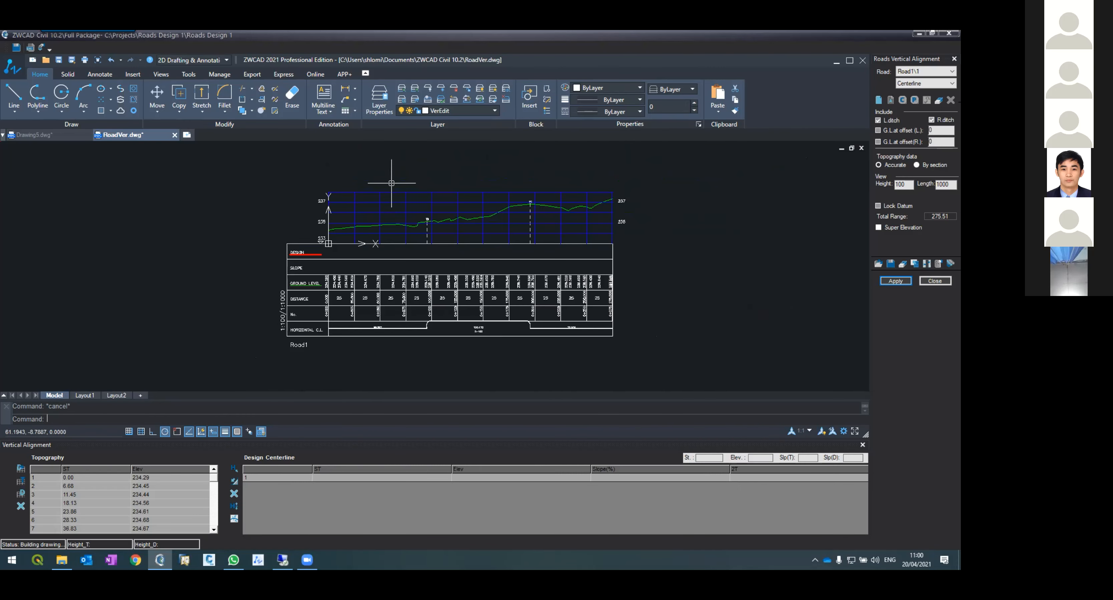
scroll(393, 189, "up", 3)
scroll(333, 255, "up", 1)
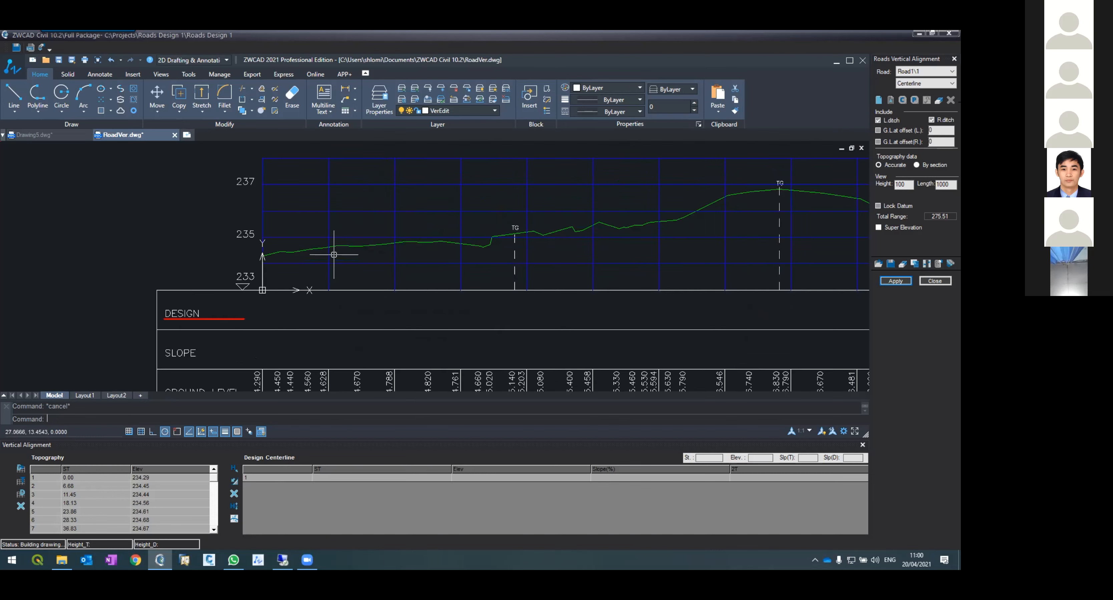
scroll(332, 255, "up", 2)
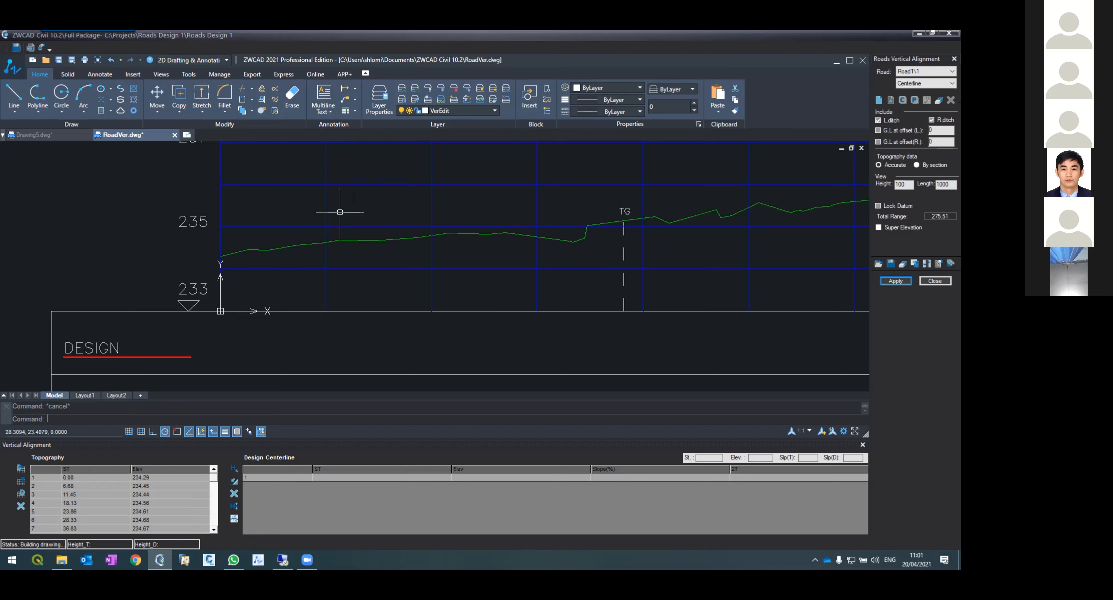
Step: Start a polyline at the profile's origin point and draw the first grade segment rising to a vertex near station 144
type("ok")
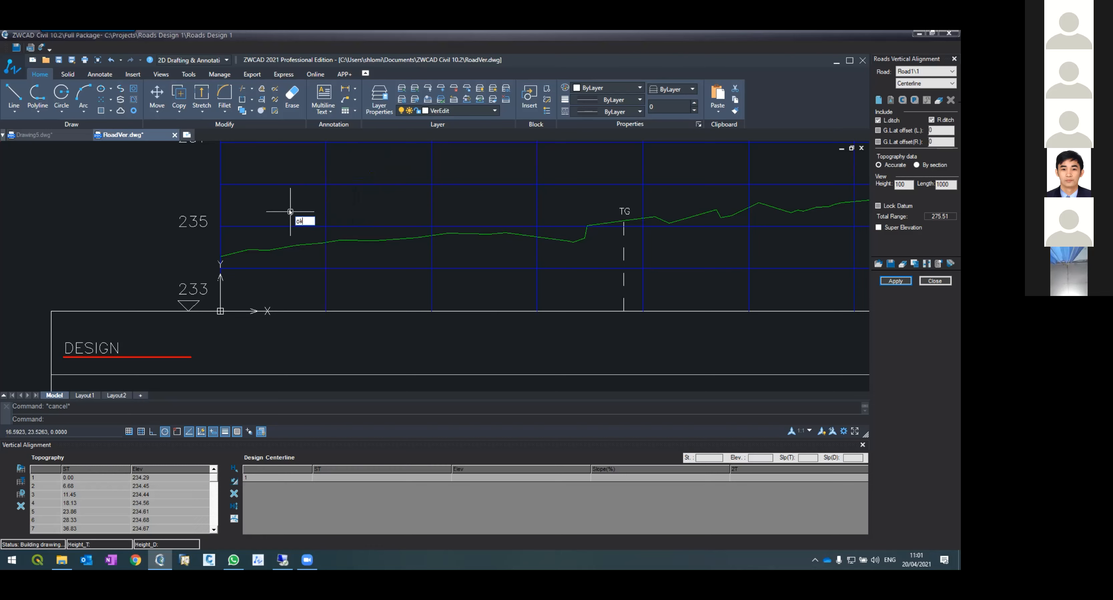
key("BackSpace")
key("BackSpace")
type("pl")
key("Return")
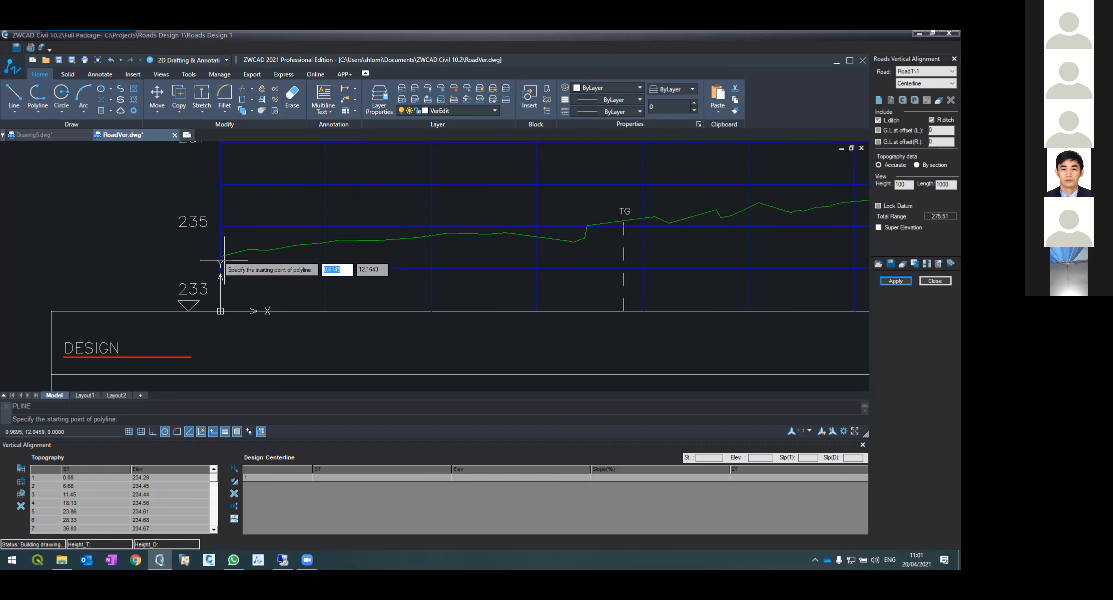
scroll(220, 253, "up", 4)
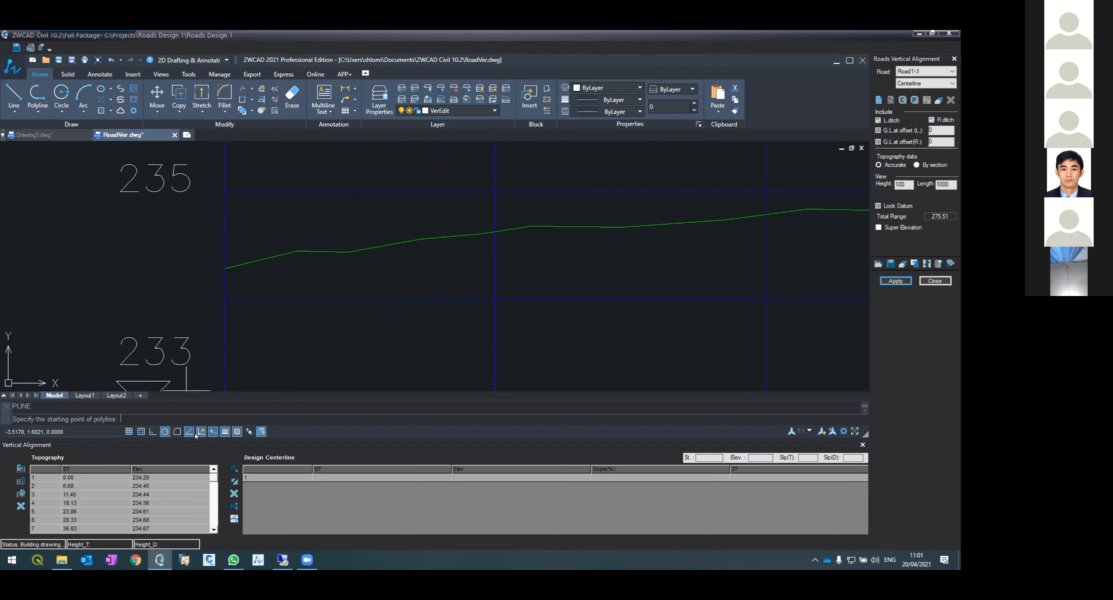
left_click(176, 432)
left_click(223, 268)
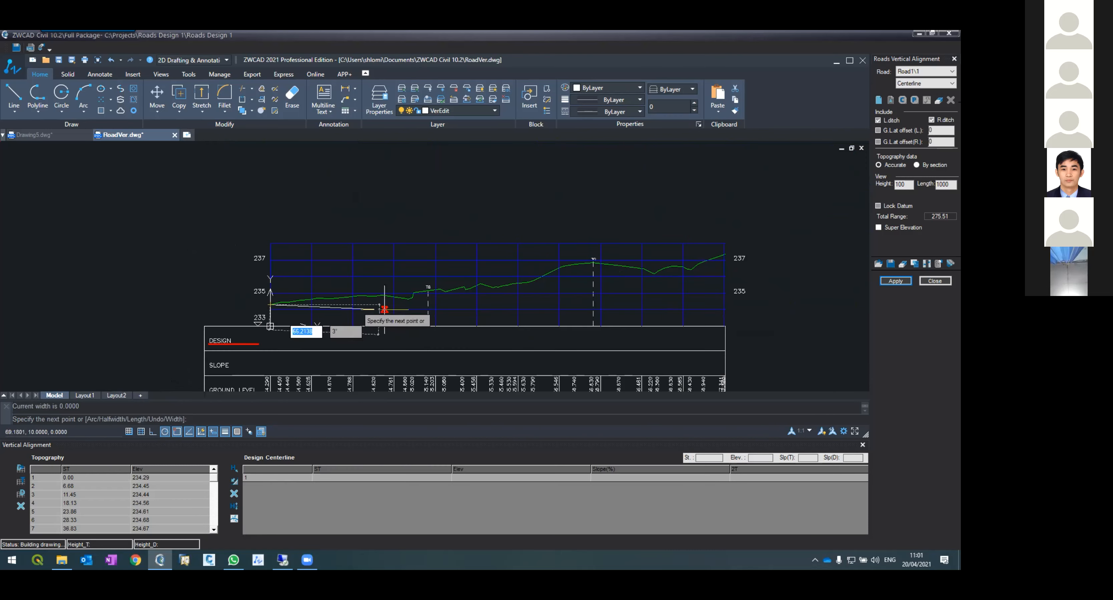
scroll(485, 303, "up", 6)
scroll(534, 235, "down", 5)
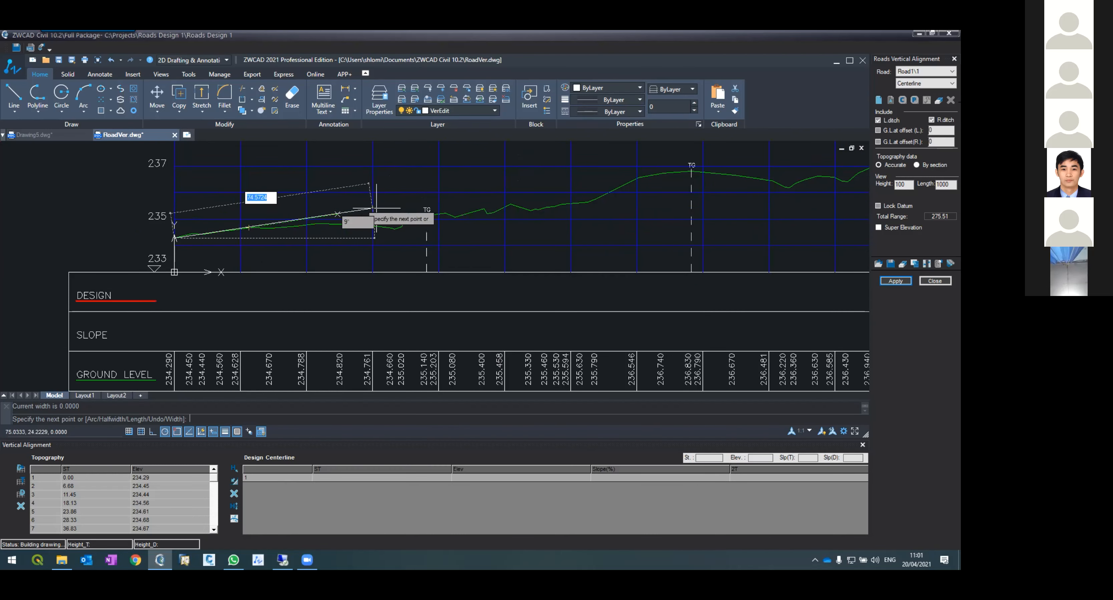
left_click(555, 182)
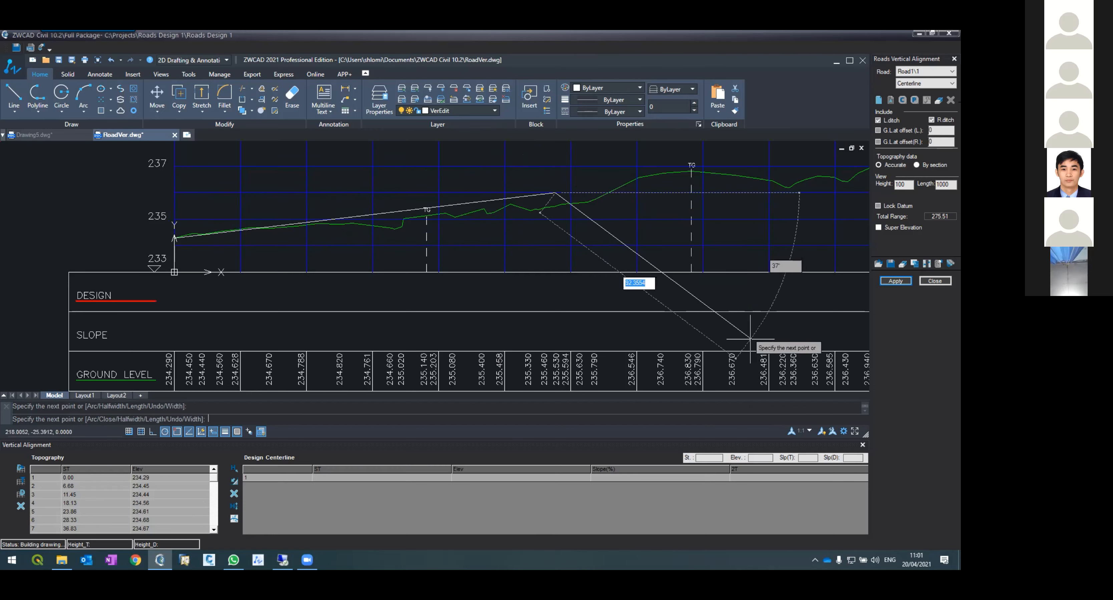
Step: With object snap off, continue the grade line to the end of the profile and finish the polyline
scroll(459, 203, "down", 4)
scroll(458, 202, "up", 4)
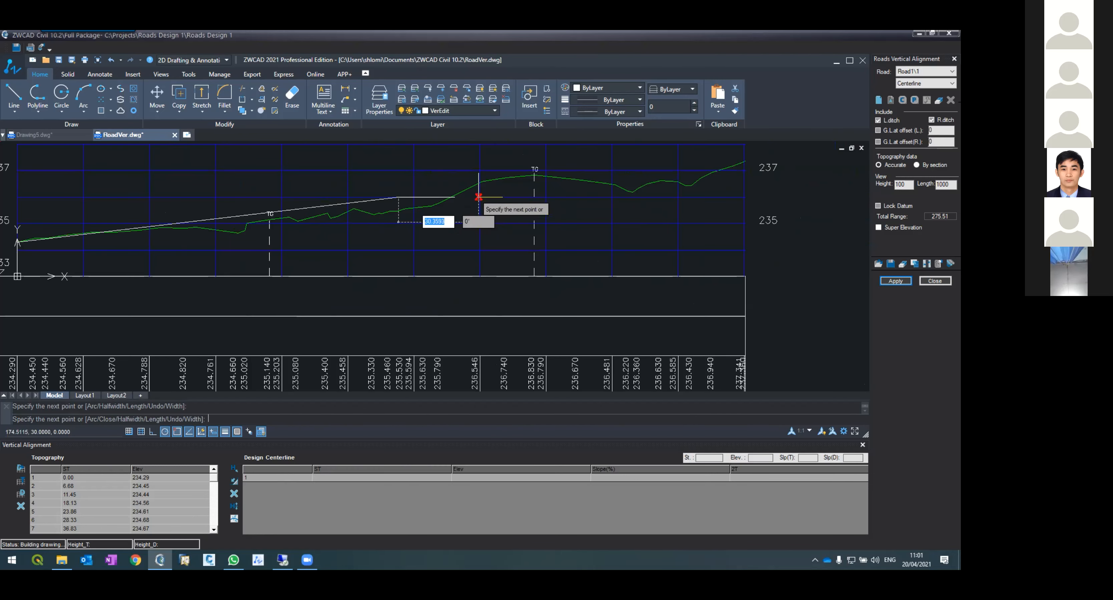
left_click(173, 432)
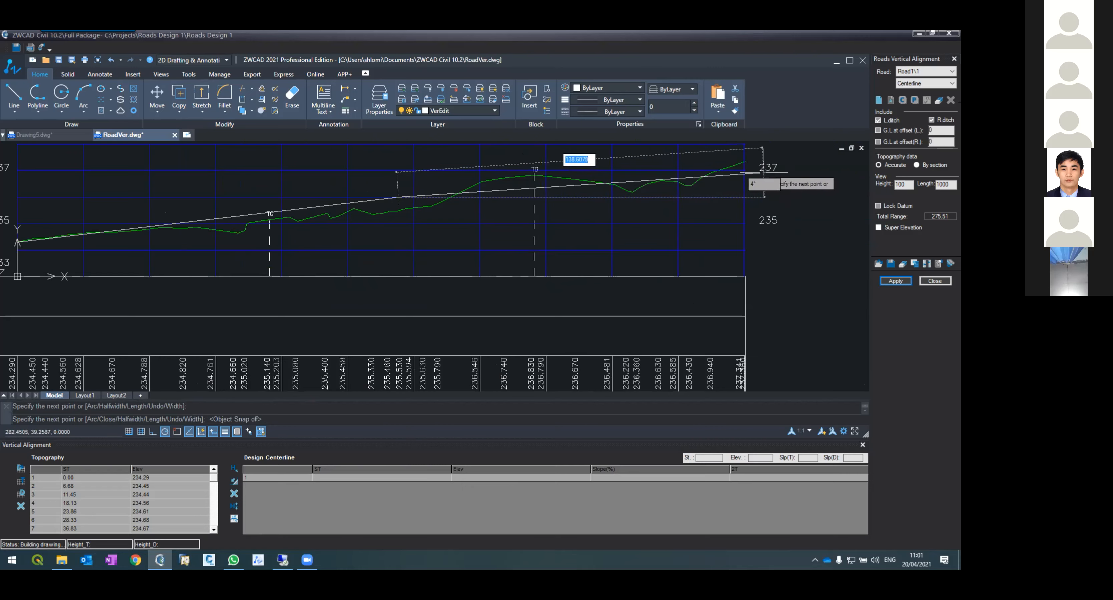
scroll(742, 166, "up", 5)
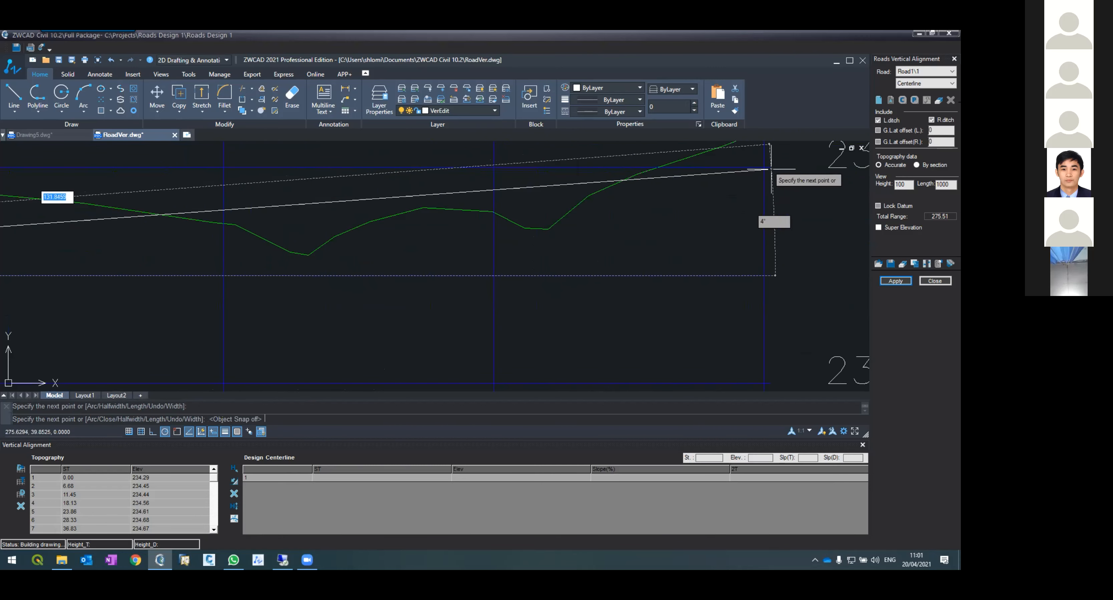
scroll(791, 165, "up", 2)
scroll(742, 231, "down", 4)
scroll(735, 246, "up", 5)
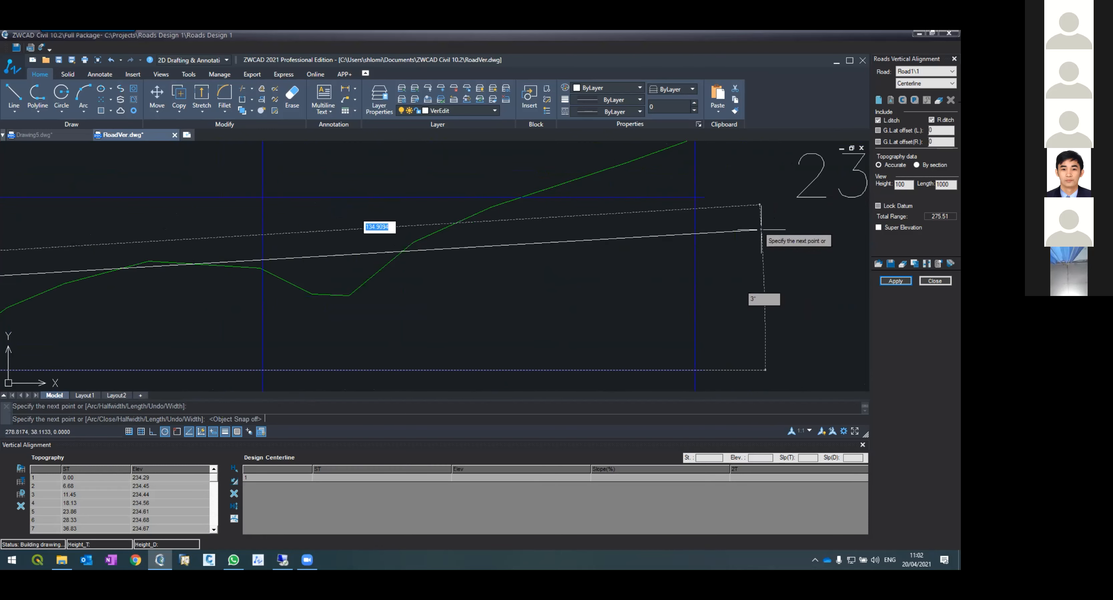
left_click(761, 229)
key("Return")
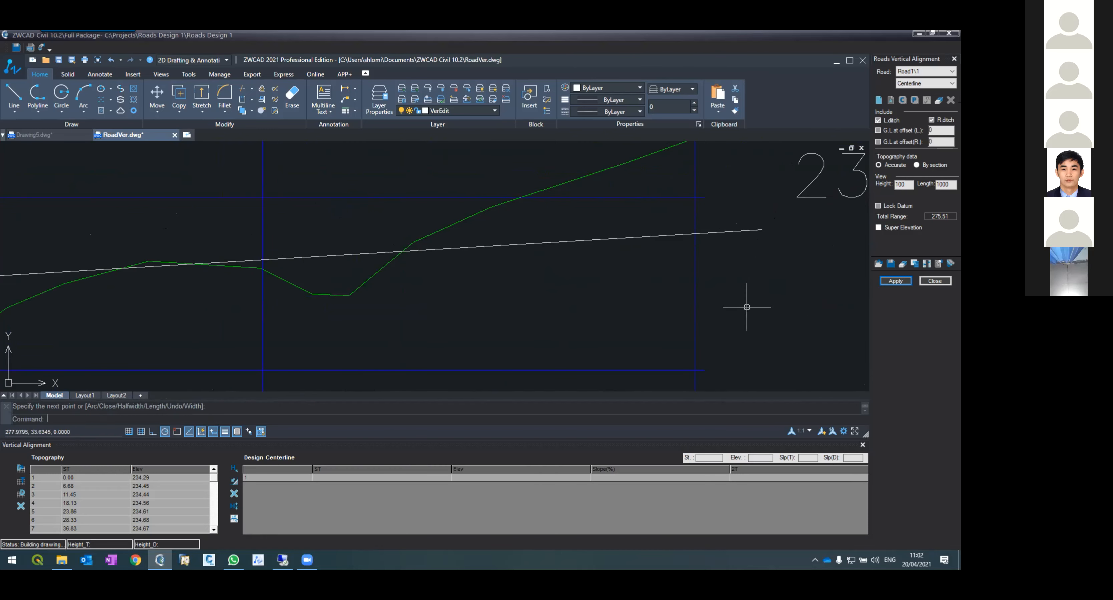
Step: Apply the drawn grade line to Road1's vertical alignment and confirm the apply dialog
left_click(893, 281)
left_click(451, 315)
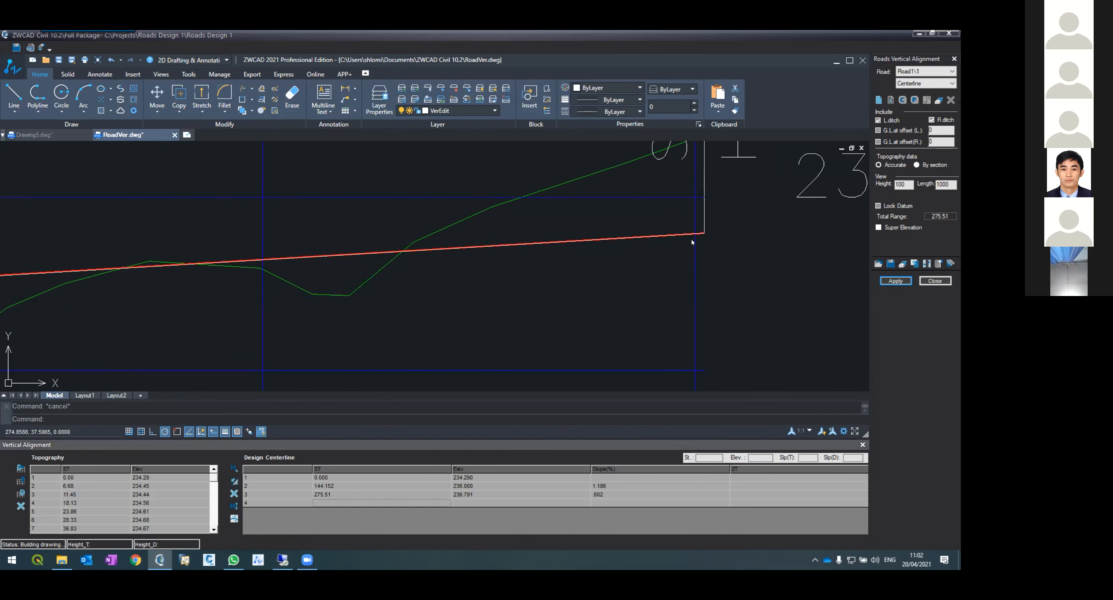
Step: Zoom along the profile to inspect the grade line labels and the design centerline table rows
scroll(601, 243, "down", 2)
scroll(599, 241, "down", 4)
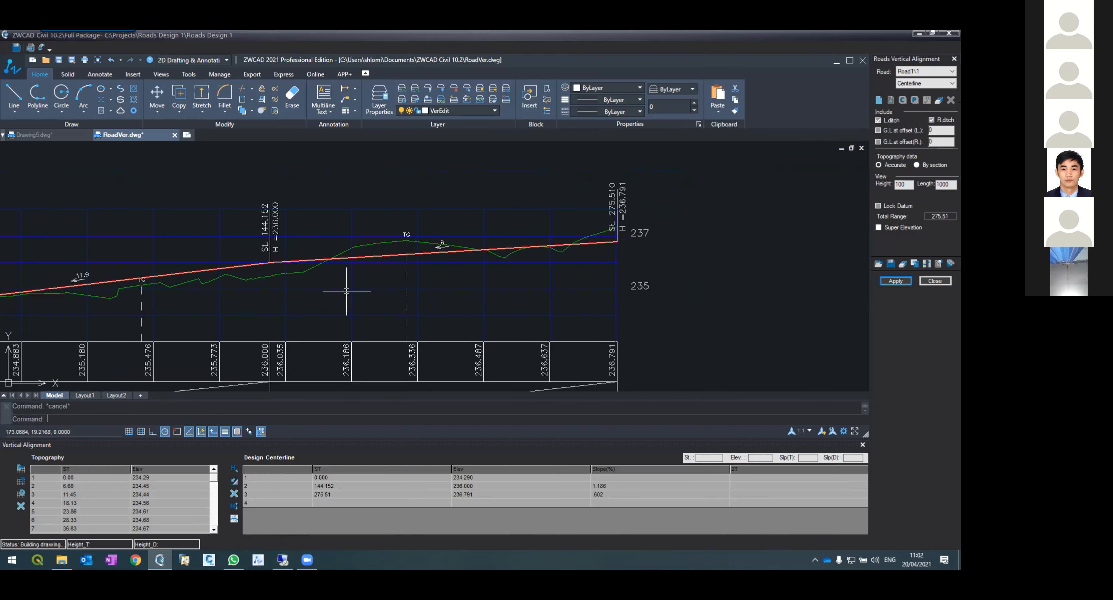
scroll(346, 289, "down", 2)
scroll(292, 270, "up", 4)
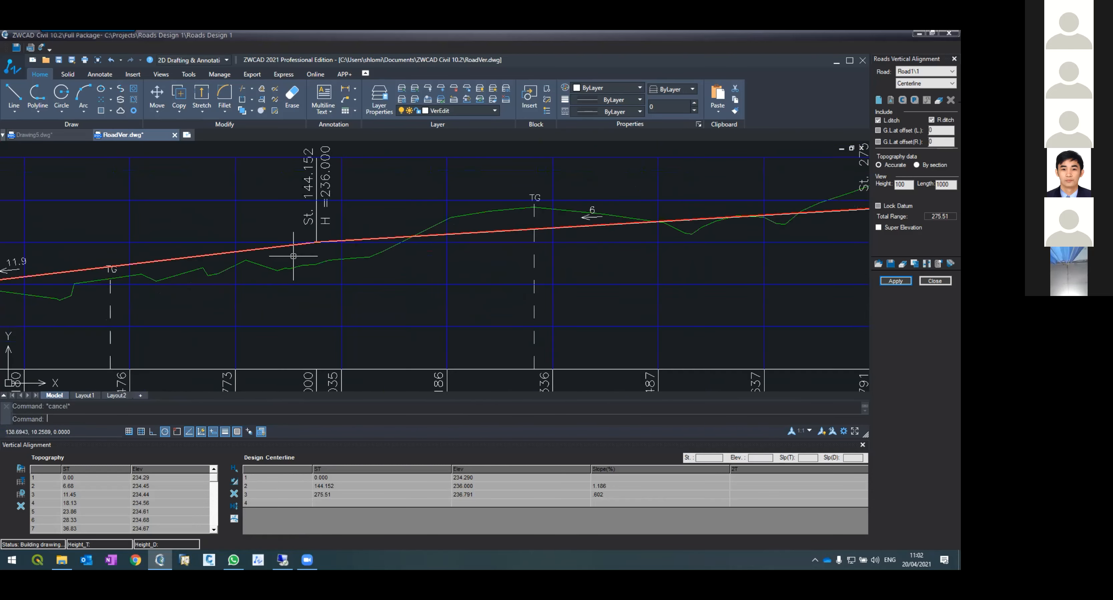
scroll(294, 257, "down", 3)
scroll(179, 225, "up", 5)
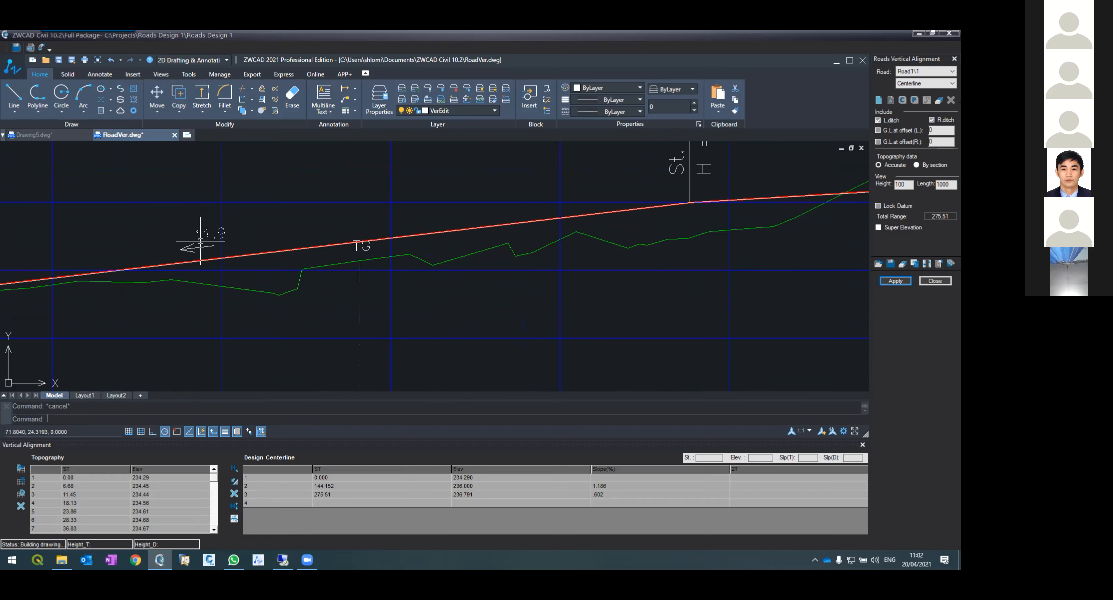
left_click(596, 487)
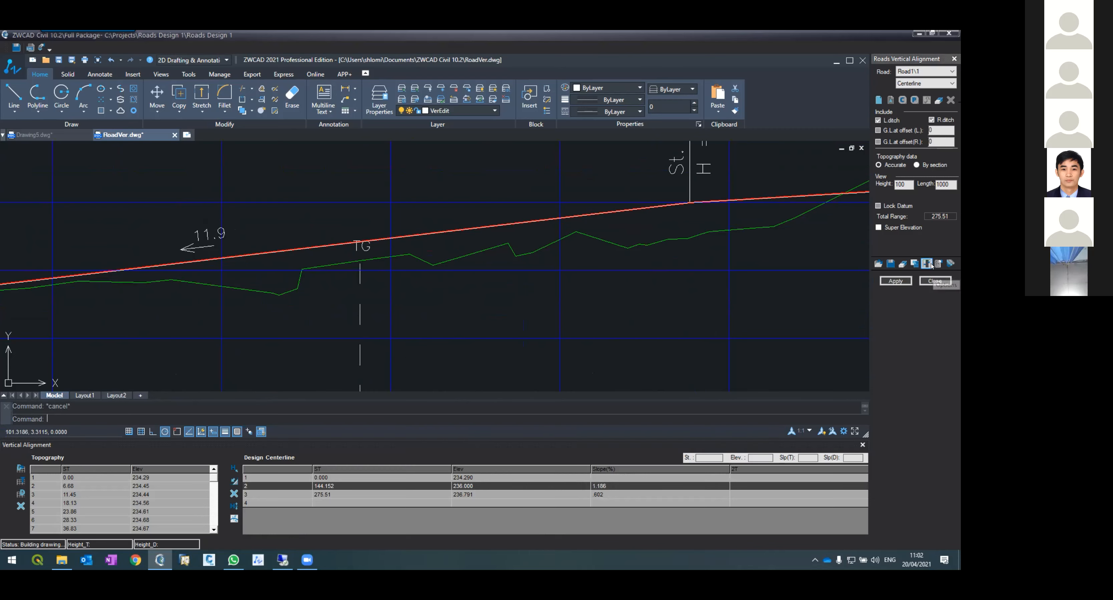
Step: Set the vertical alignment slope format to 0.00 in the road options and reapply the alignment
left_click(949, 265)
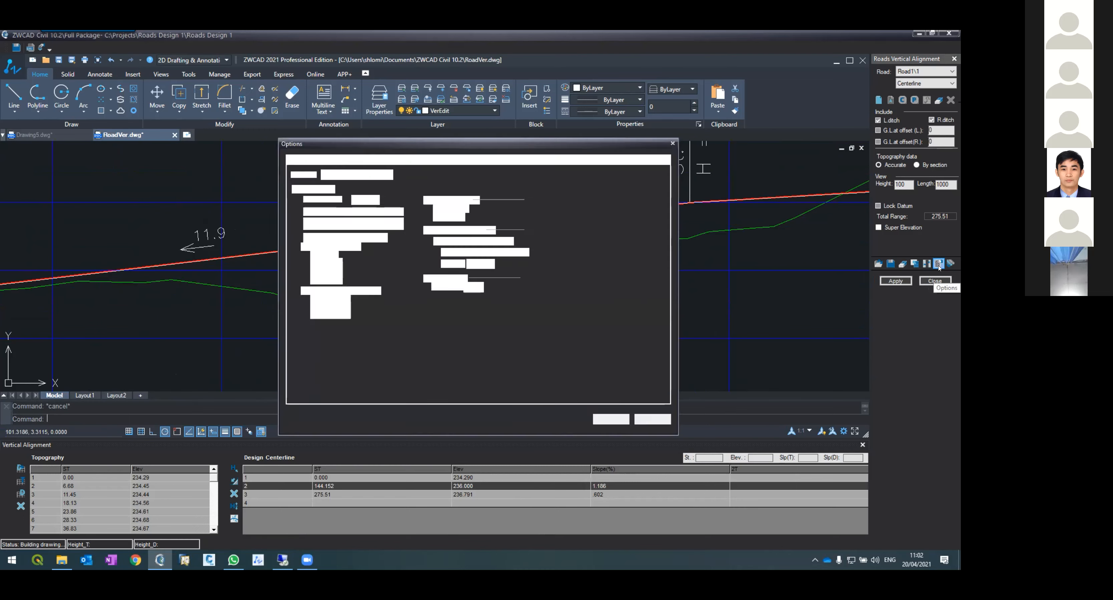
left_click(314, 262)
left_click(609, 419)
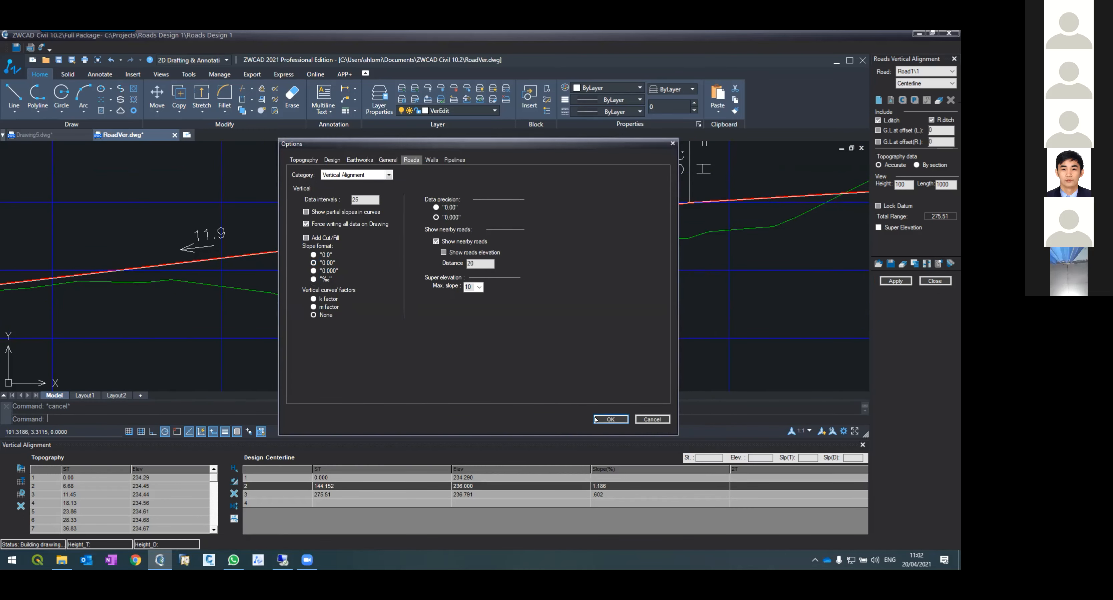
left_click(906, 283)
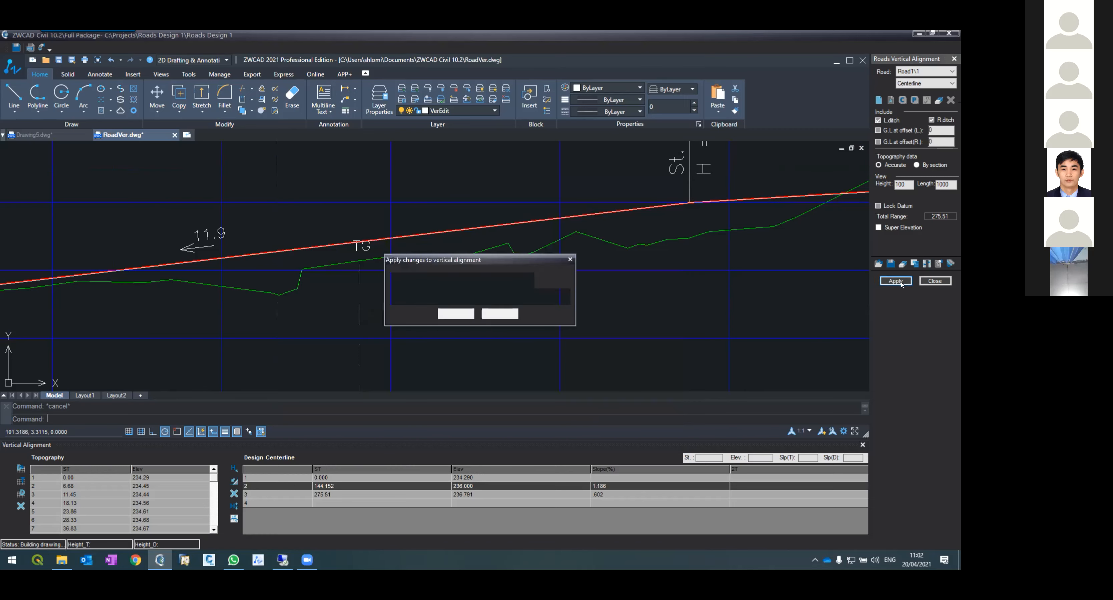
left_click(456, 313)
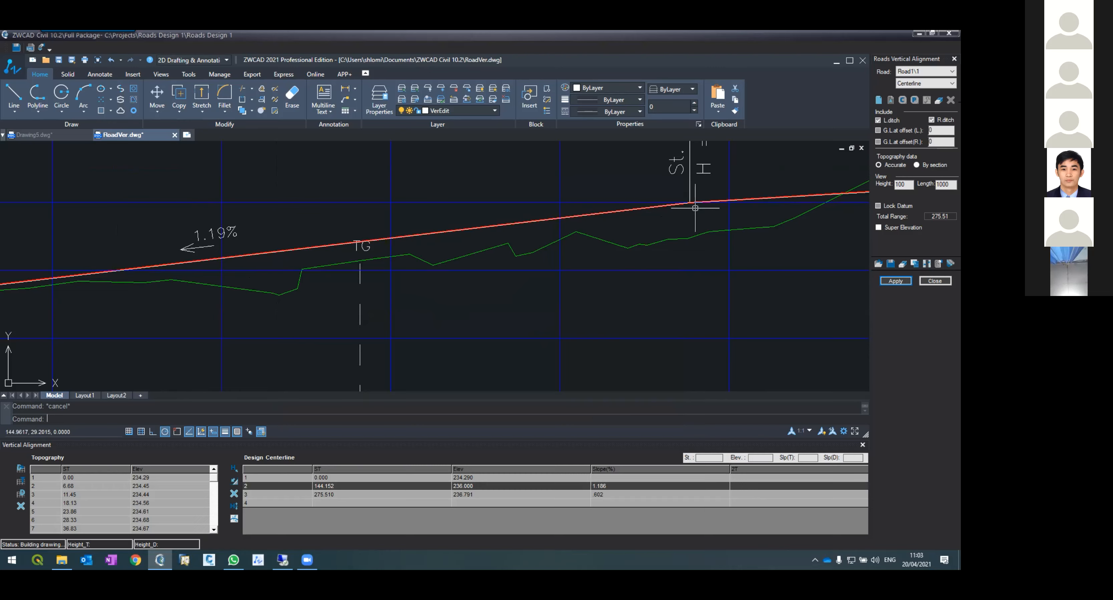
Step: Inspect the percentage slope labels along the grade line and the design table rows
scroll(695, 208, "down", 4)
scroll(735, 209, "up", 2)
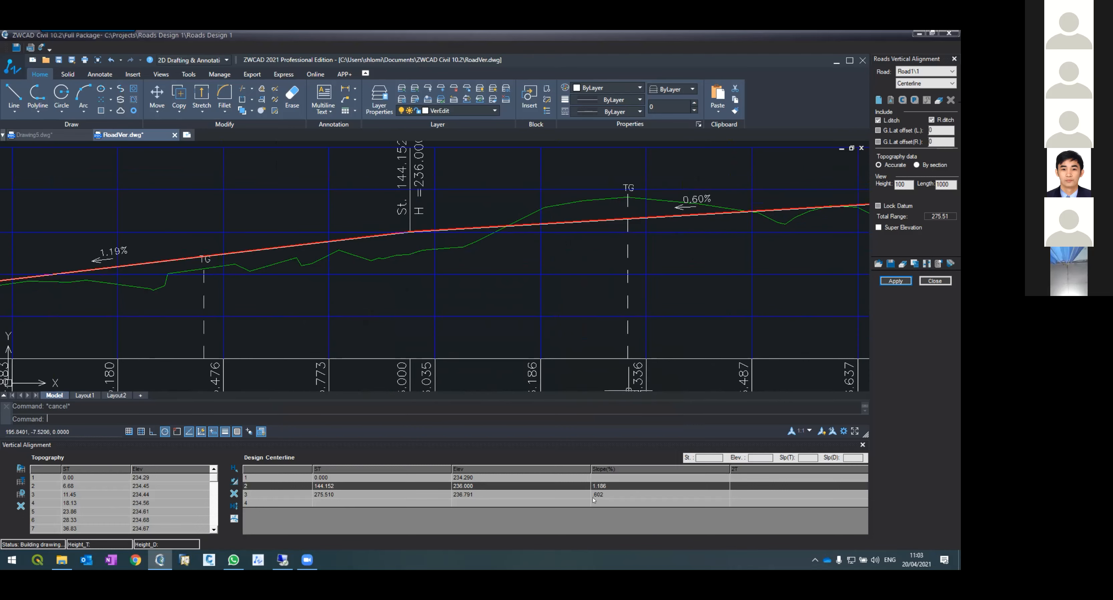
left_click(605, 496)
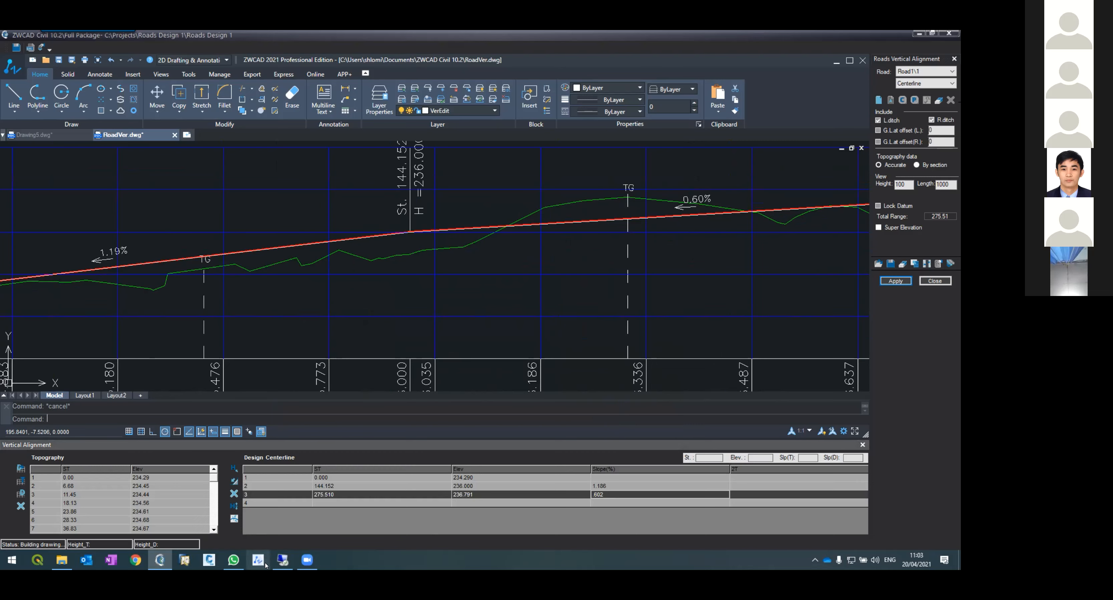
mouse_move(306, 562)
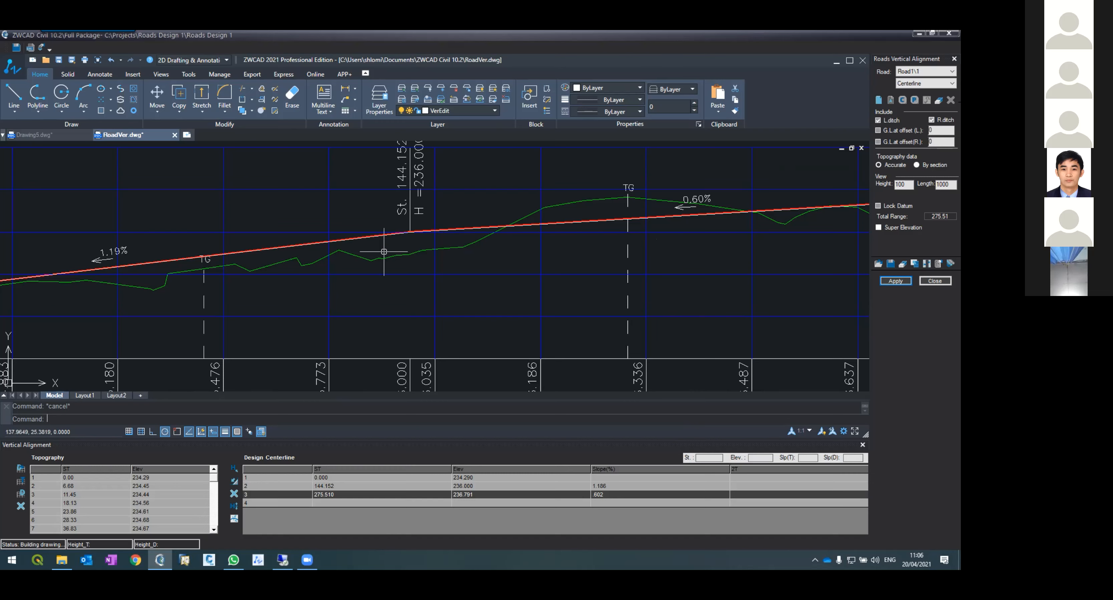
scroll(384, 248, "down", 5)
scroll(389, 240, "up", 2)
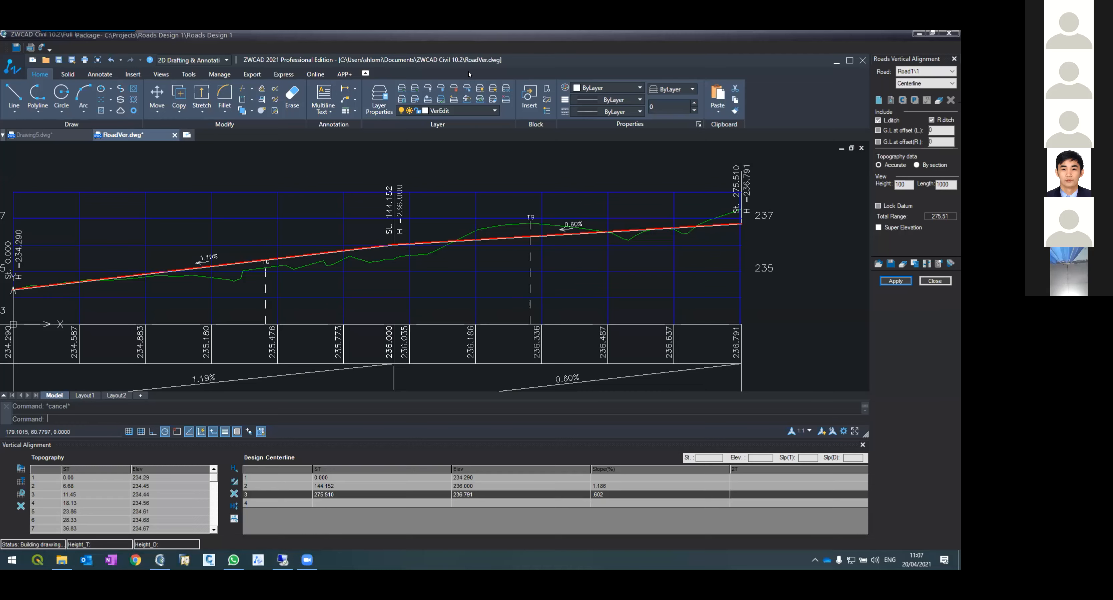
Step: Apply the changes to the vertical alignment only
key("super+d")
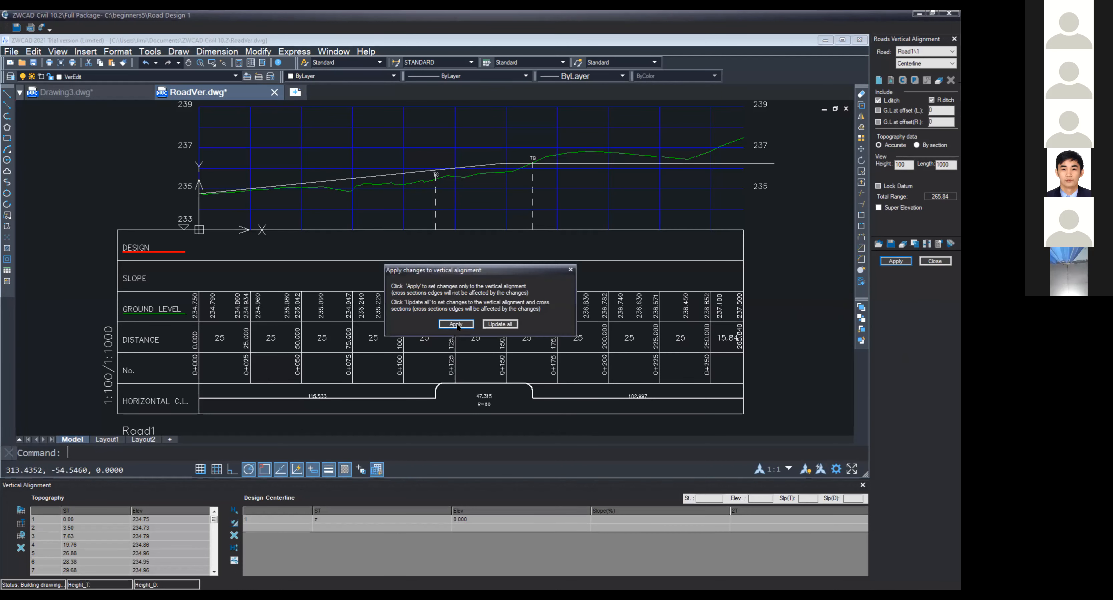
left_click(456, 325)
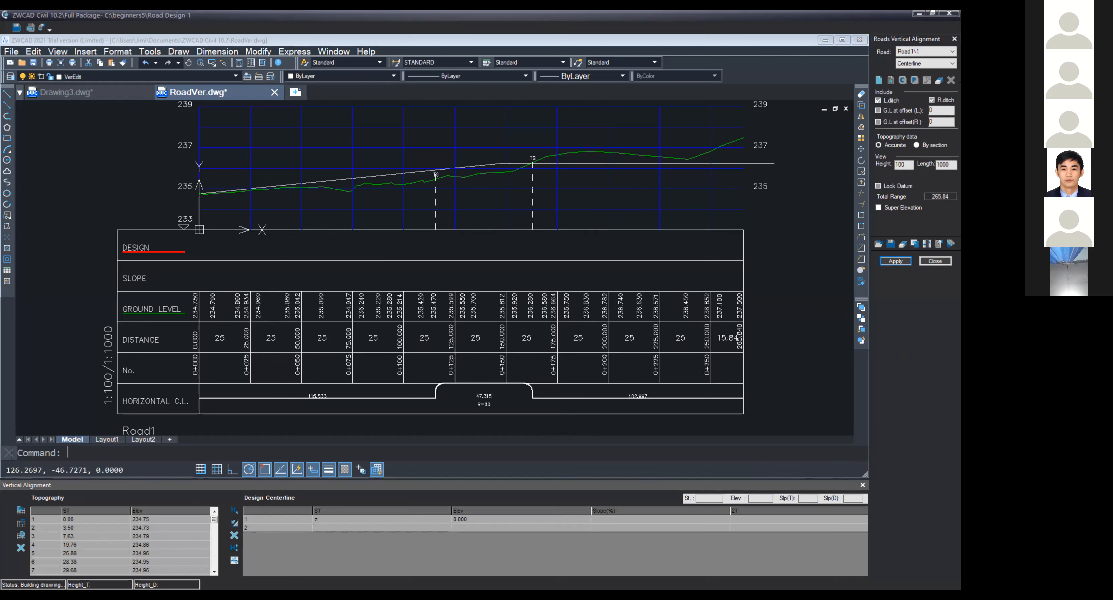
Step: Erase the drawn design grade polyline from the profile
left_click(624, 153)
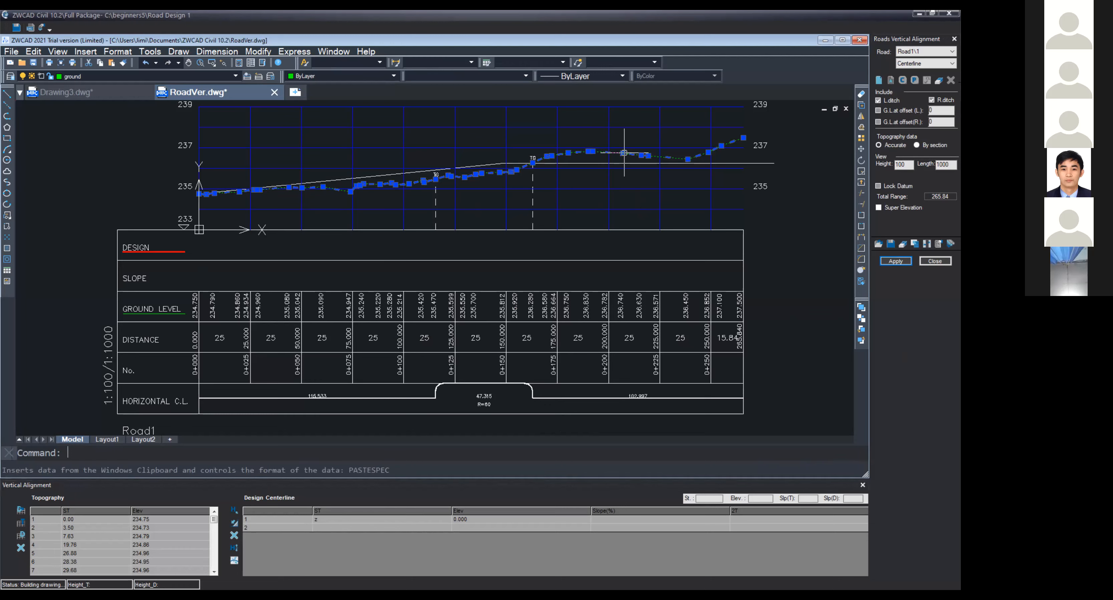
left_click(592, 163)
right_click(592, 164)
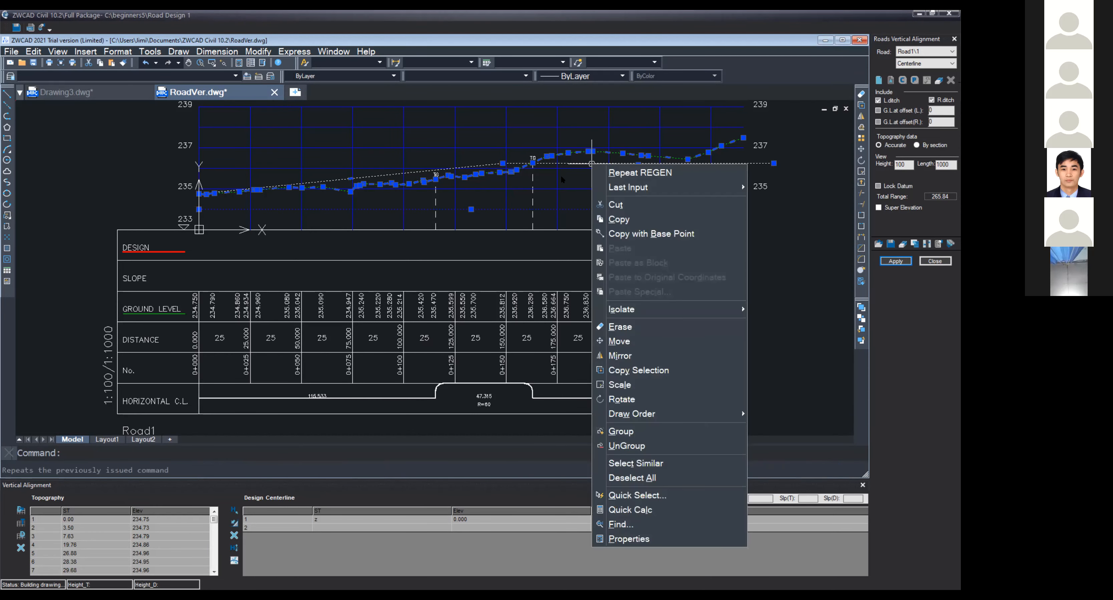
key("Escape")
key("Escape")
left_click(576, 163)
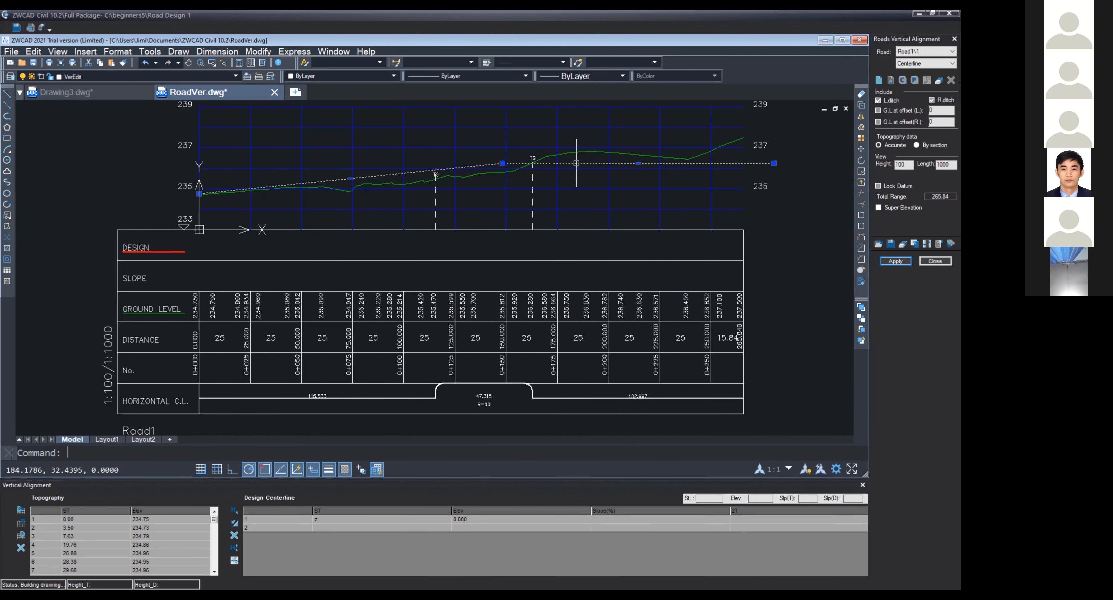
right_click(575, 163)
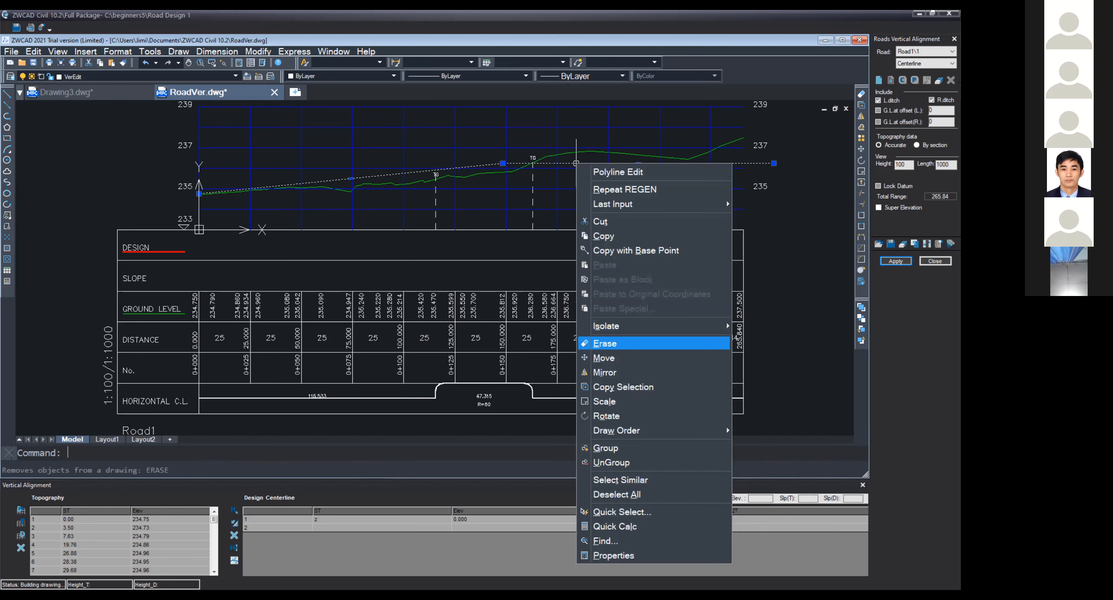
left_click(614, 342)
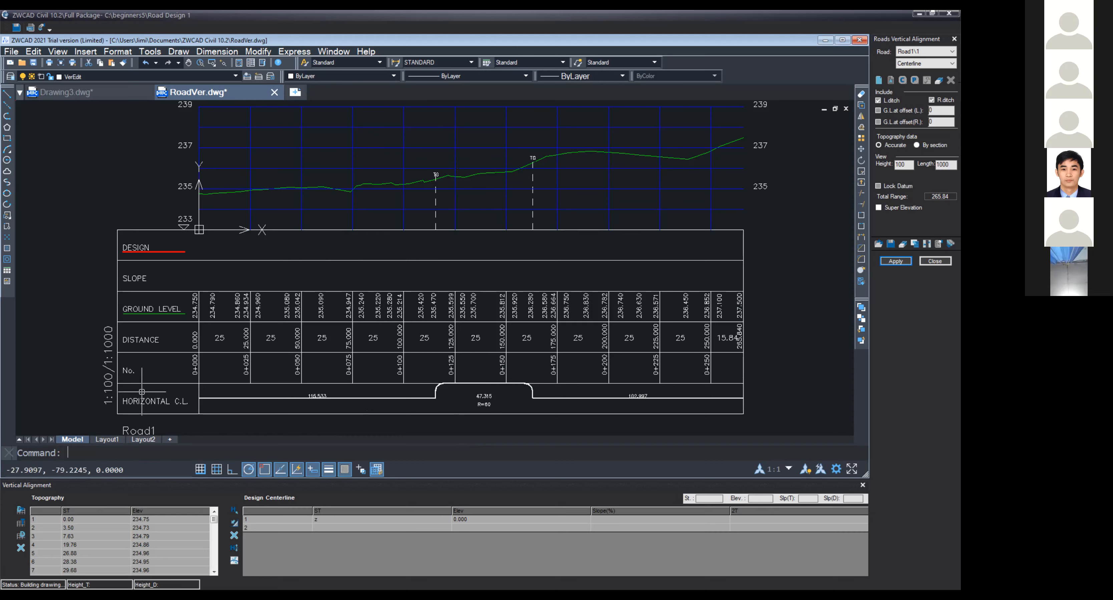
Step: Erase all design centerline data from the table, confirm the warning, and reapply the vertical alignment
left_click(234, 537)
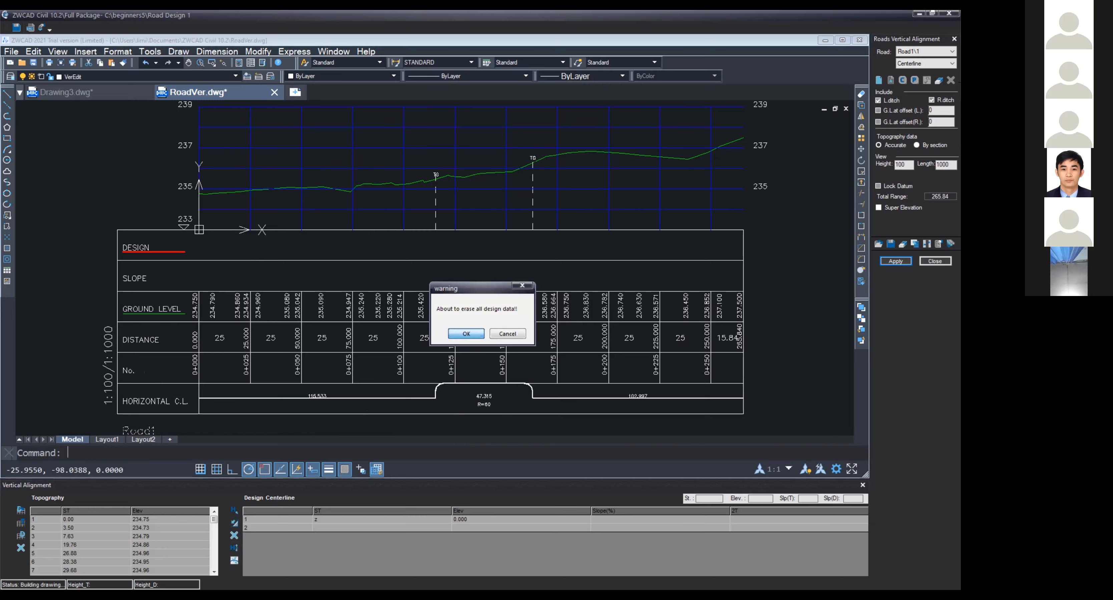
left_click(466, 334)
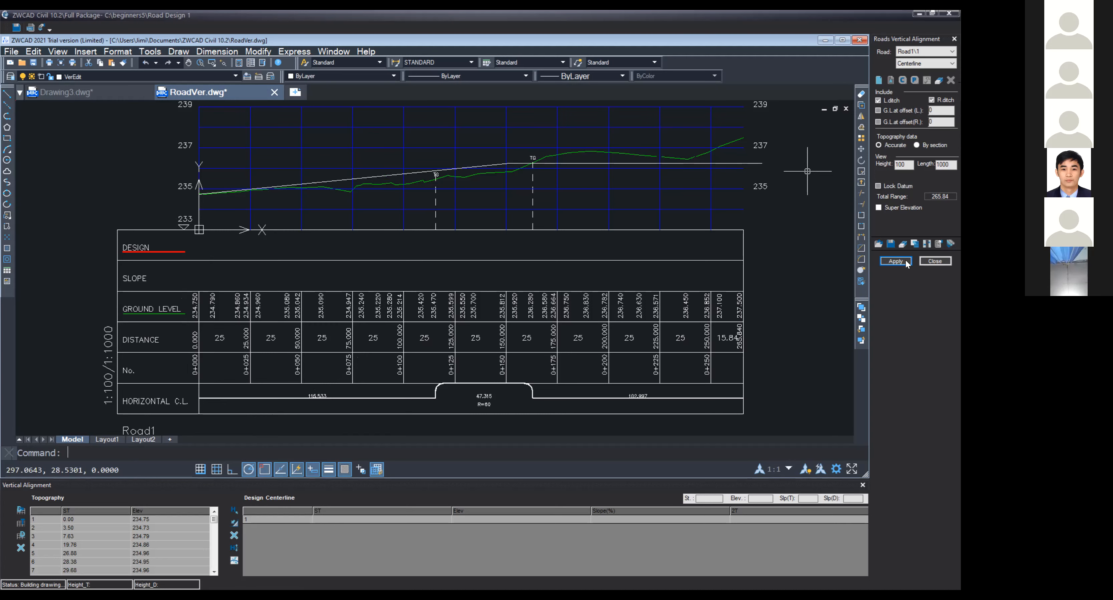
left_click(470, 324)
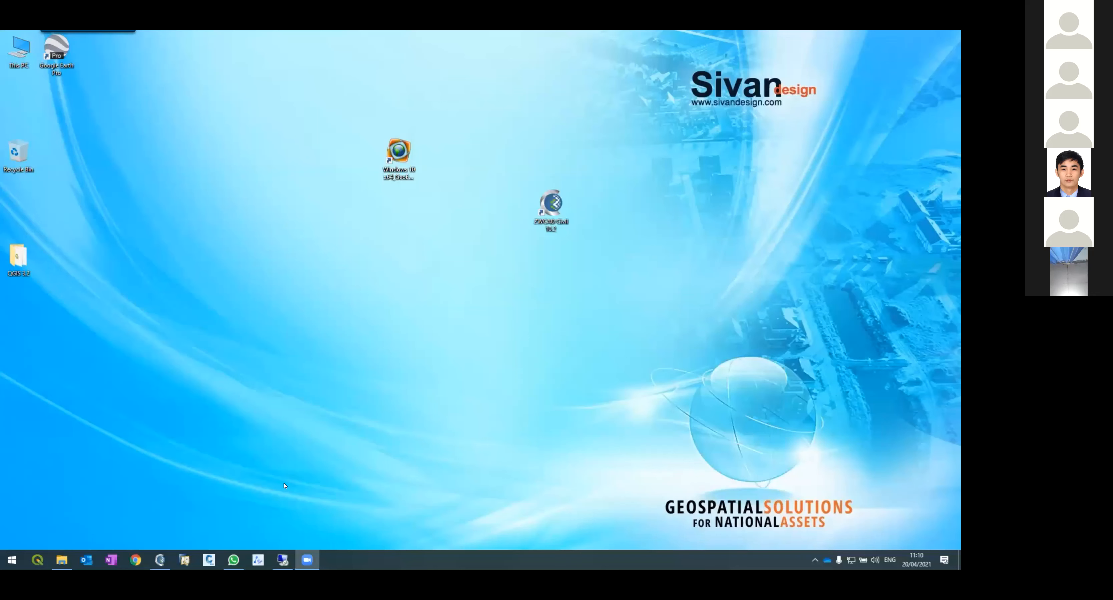
Step: Switch back to the ZWCAD window
left_click(164, 564)
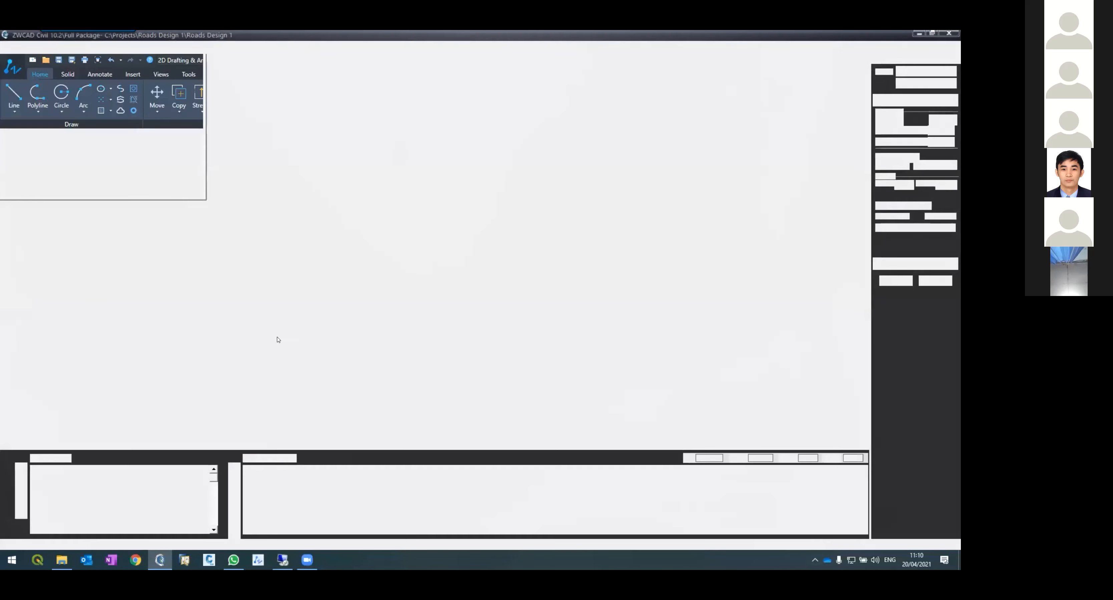
Step: Examine the design grade line against the ground line around the grade change point on the profile
scroll(318, 273, "down", 8)
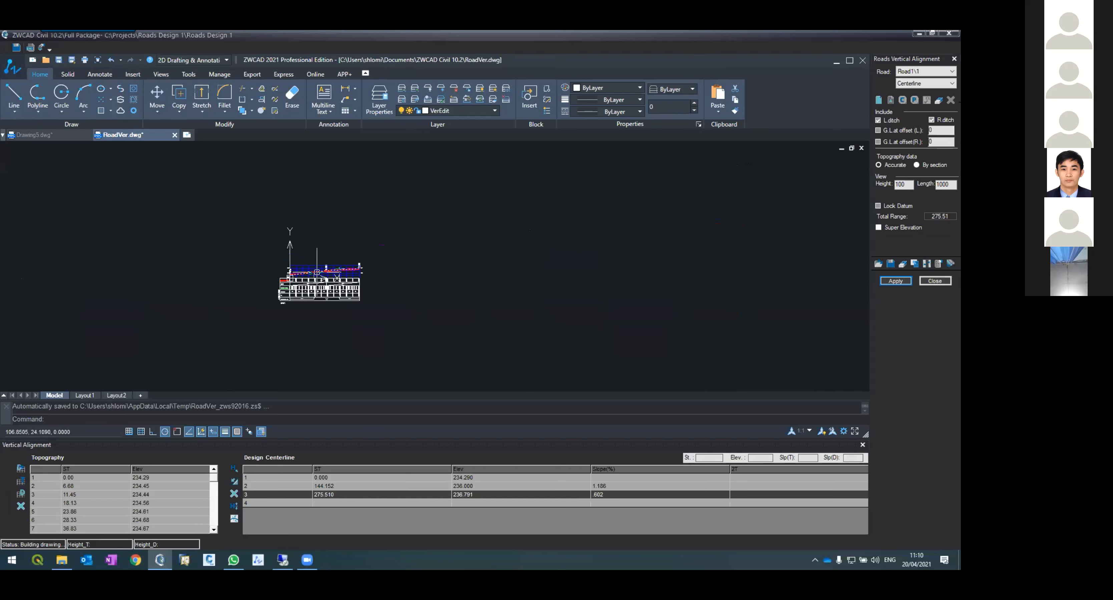
scroll(318, 273, "up", 8)
scroll(403, 267, "down", 5)
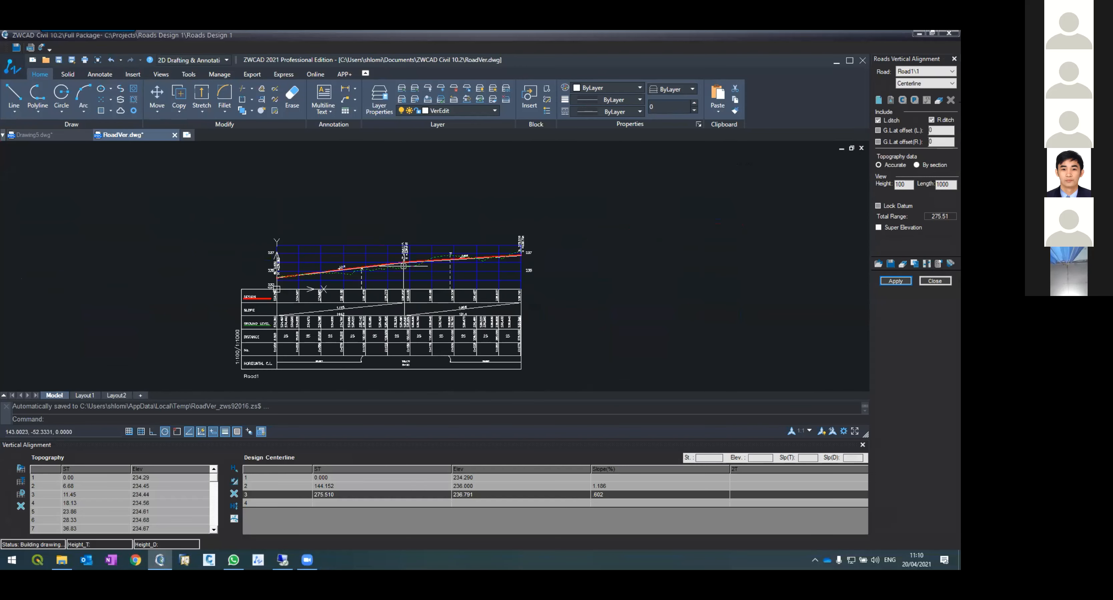
scroll(403, 267, "up", 5)
scroll(413, 292, "down", 5)
scroll(416, 293, "up", 5)
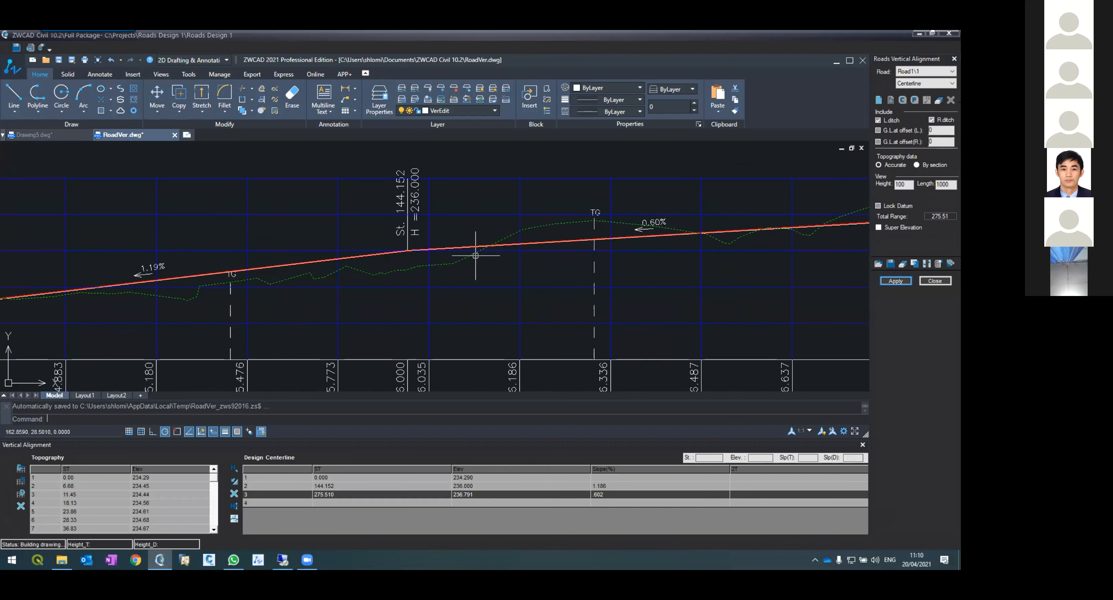
scroll(404, 250, "up", 5)
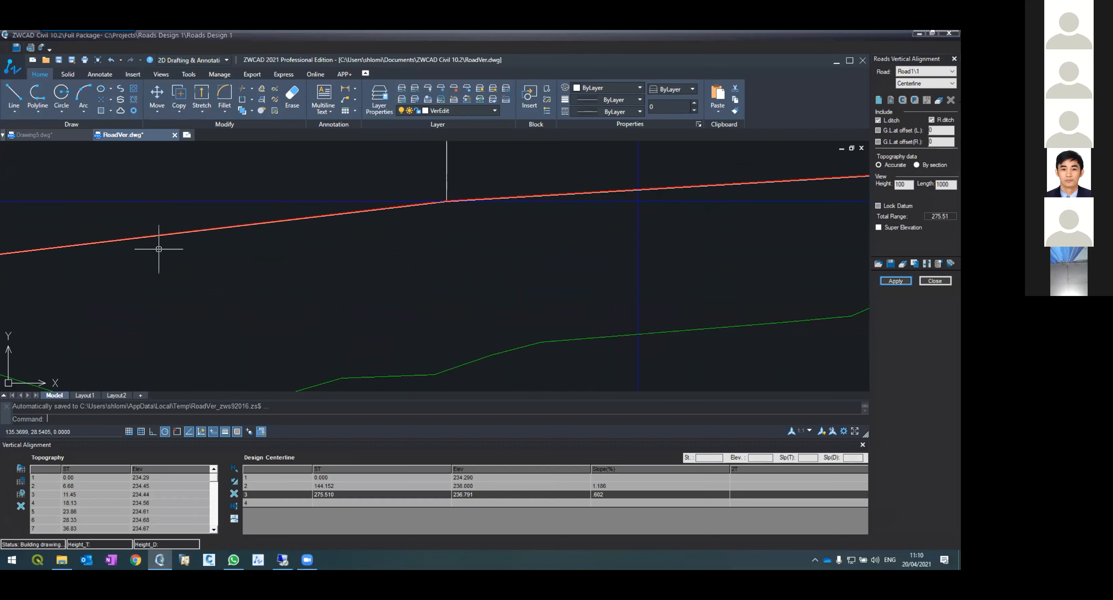
scroll(303, 311, "down", 5)
scroll(223, 316, "up", 5)
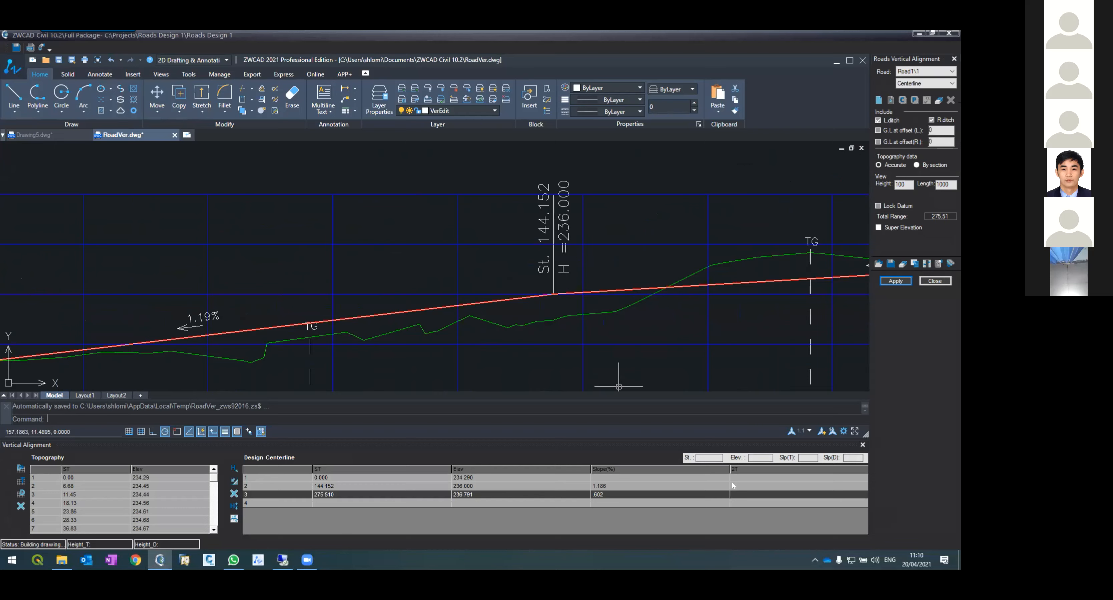
Step: Set a vertical curve of 100 at the second design point (station 144.152) and apply it to the vertical alignment only
left_click(760, 486)
type("100")
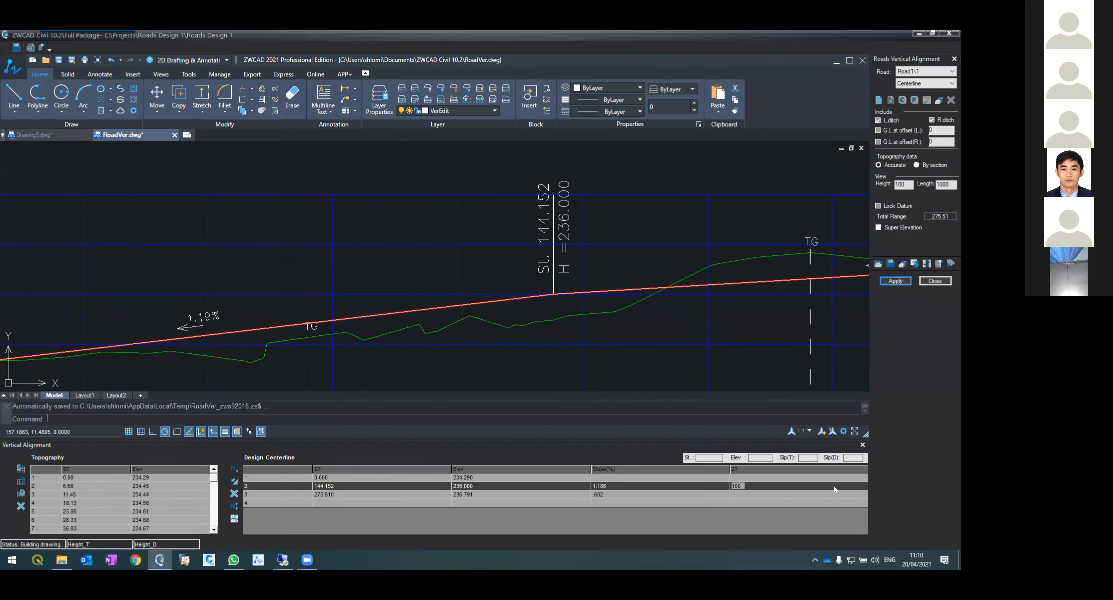
left_click(763, 483)
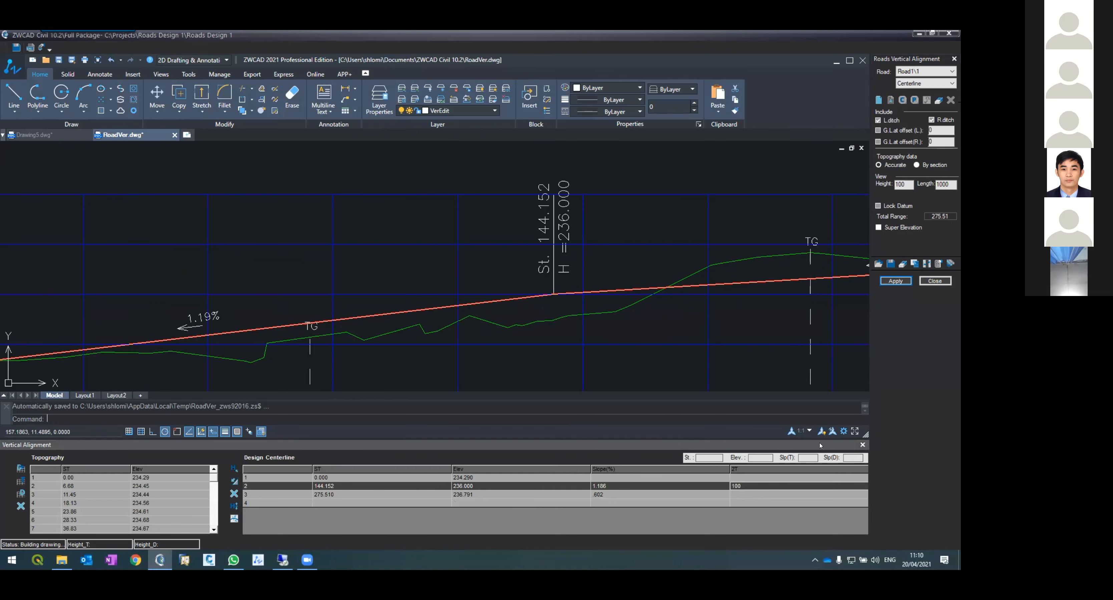
left_click(889, 279)
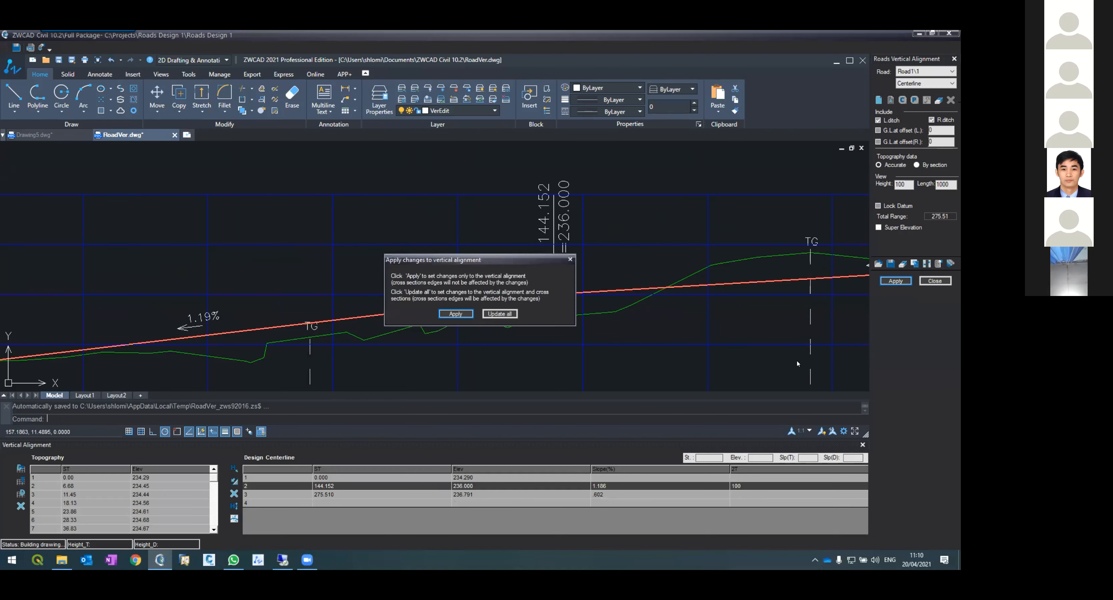
left_click(451, 315)
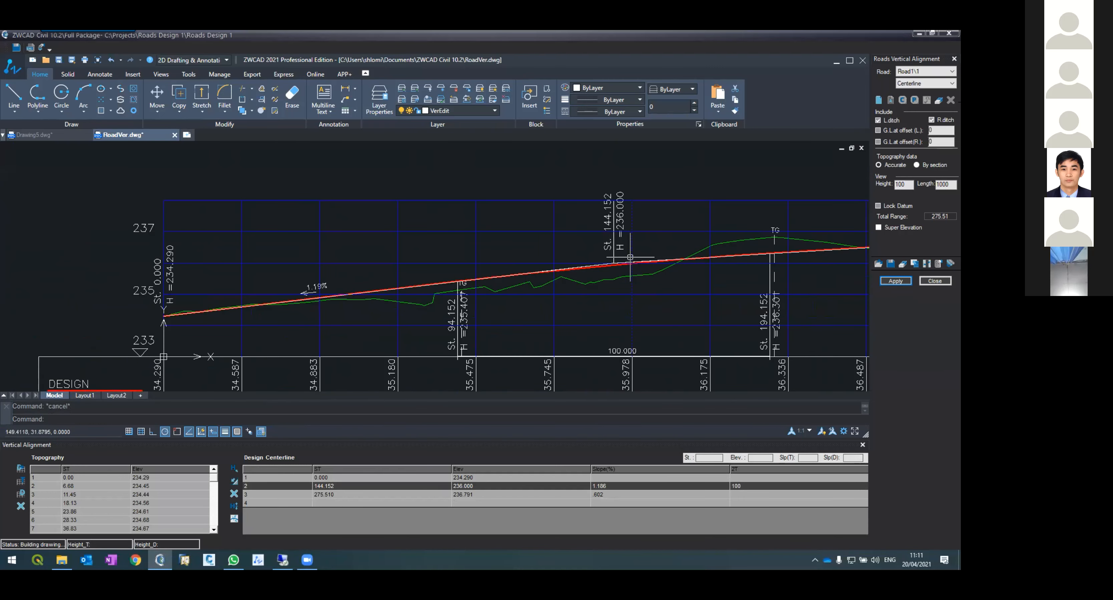
Step: Inspect the vertical curve at the grade change point, starting a distance measurement from it
left_click(626, 298)
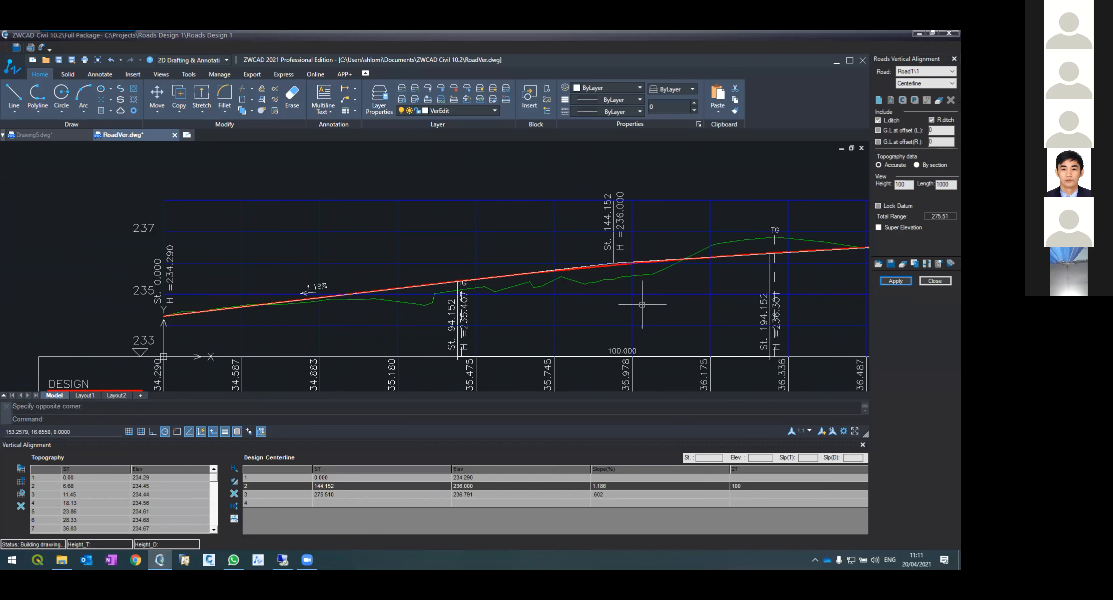
scroll(616, 252, "up", 4)
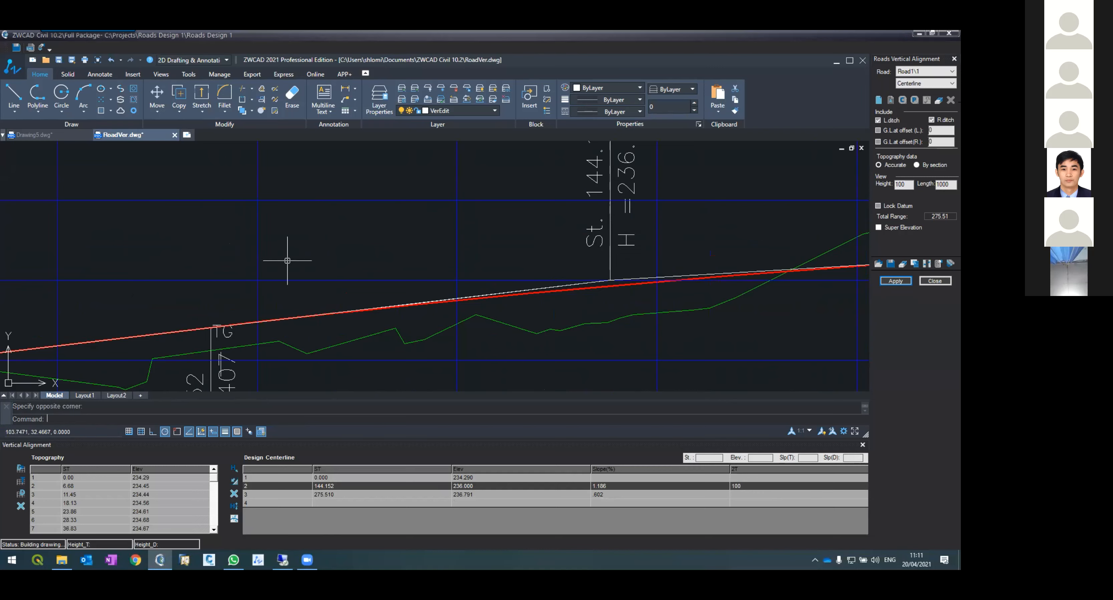
type("dist")
key("Return")
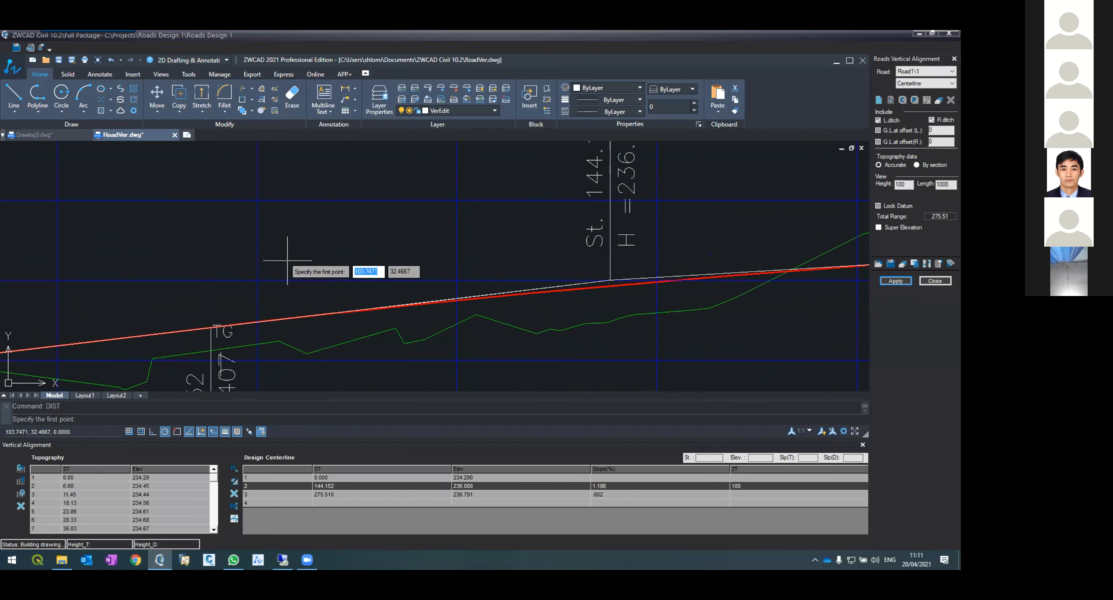
left_click(610, 281)
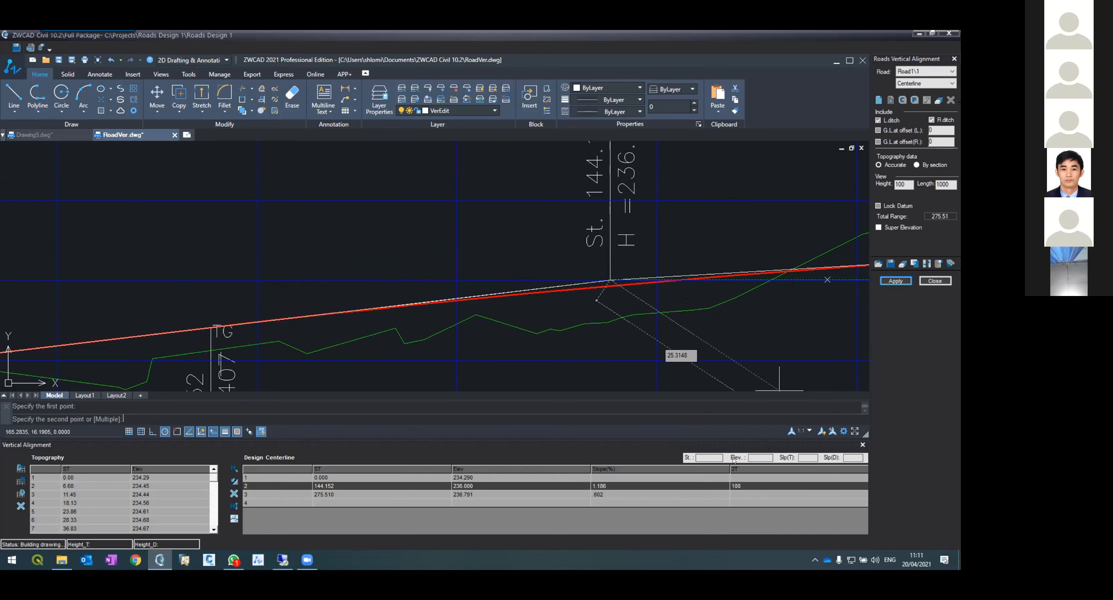
key("Escape")
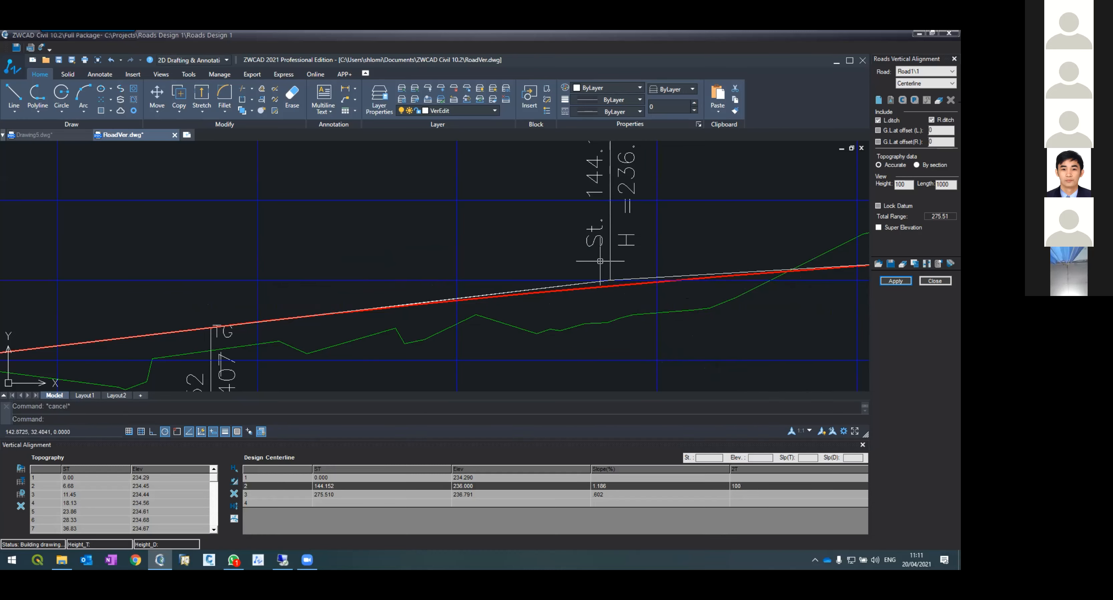
scroll(603, 261, "down", 5)
scroll(586, 318, "up", 5)
scroll(557, 287, "down", 7)
scroll(559, 241, "up", 10)
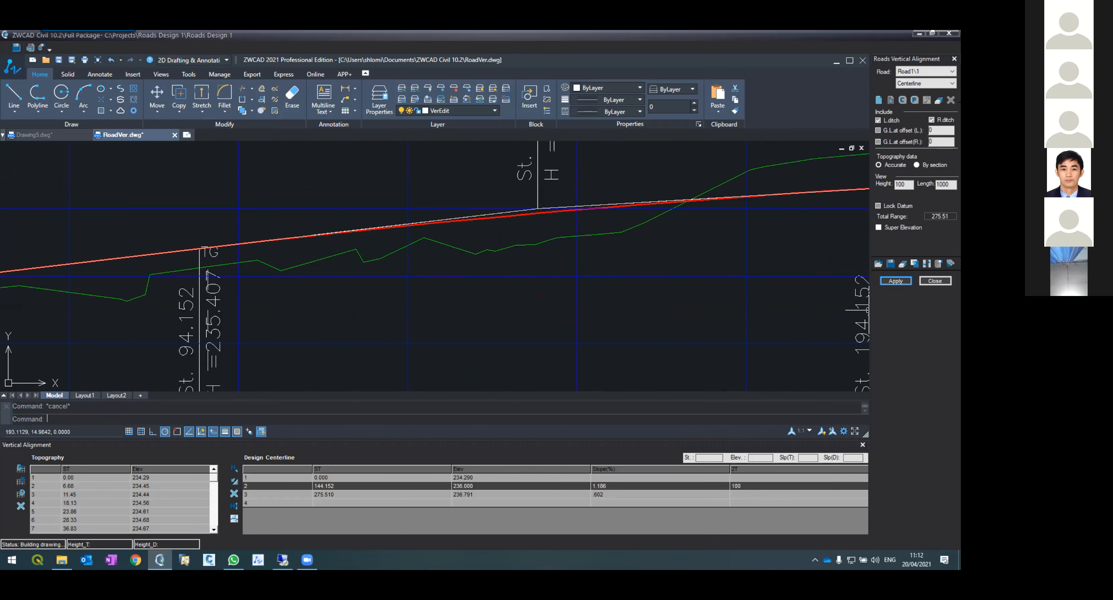
Step: Close the vertical alignment and return to the road plan drawing
left_click(934, 281)
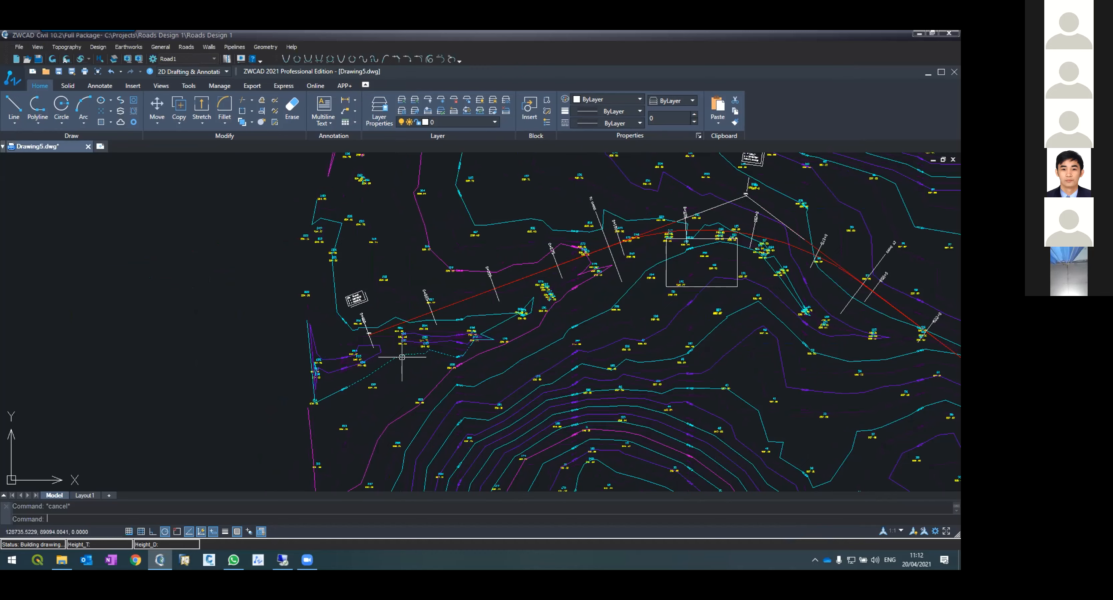
scroll(251, 324, "down", 5)
scroll(251, 324, "up", 5)
scroll(388, 295, "up", 2)
scroll(387, 295, "up", 2)
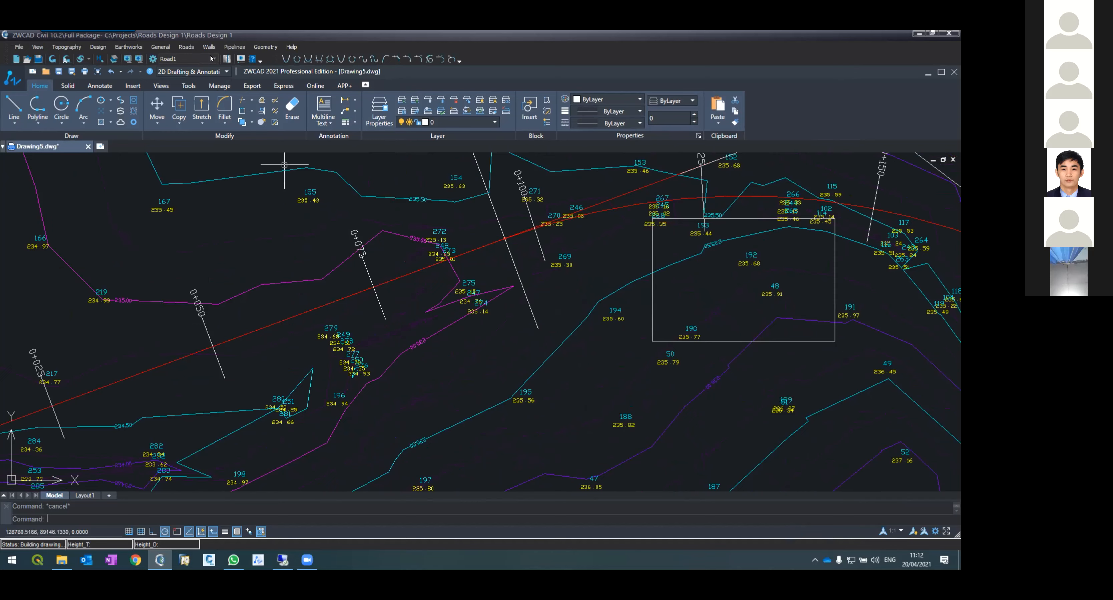
Step: Regenerate the road layout on the plan with interval 2 and layout, contours and distances enabled
left_click(186, 47)
key("Escape")
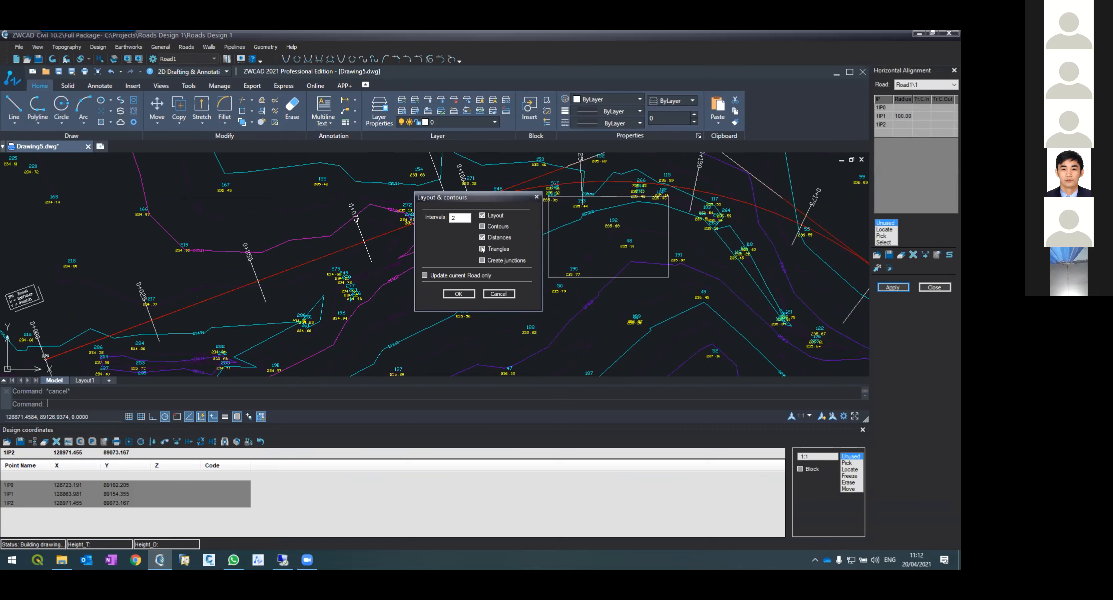
left_click(464, 295)
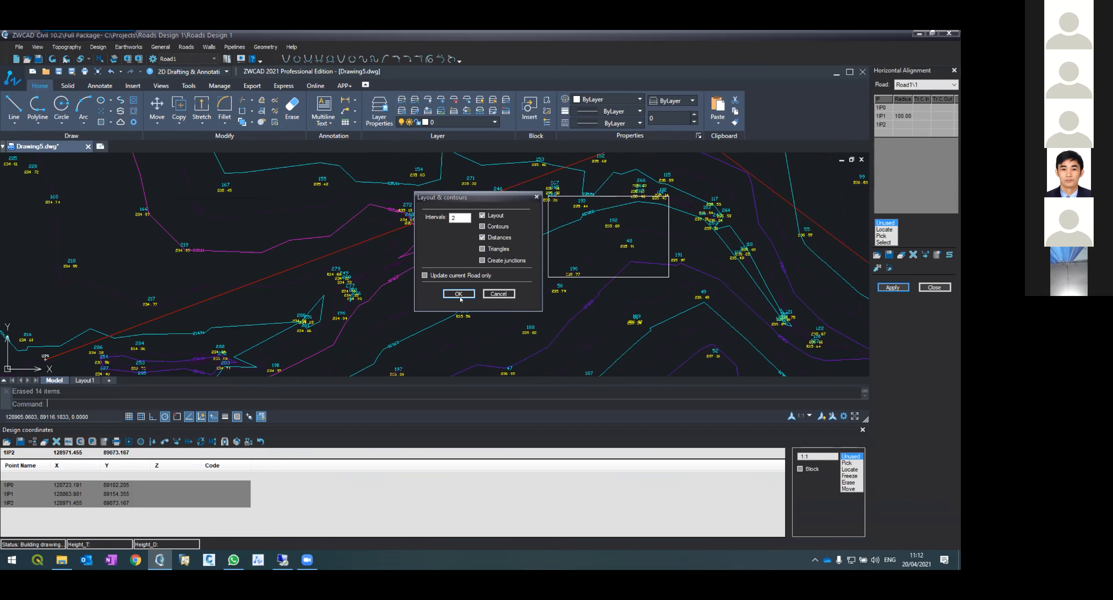
Step: Inspect the elevation labels and stations along the road axis on the plan
scroll(364, 250, "up", 5)
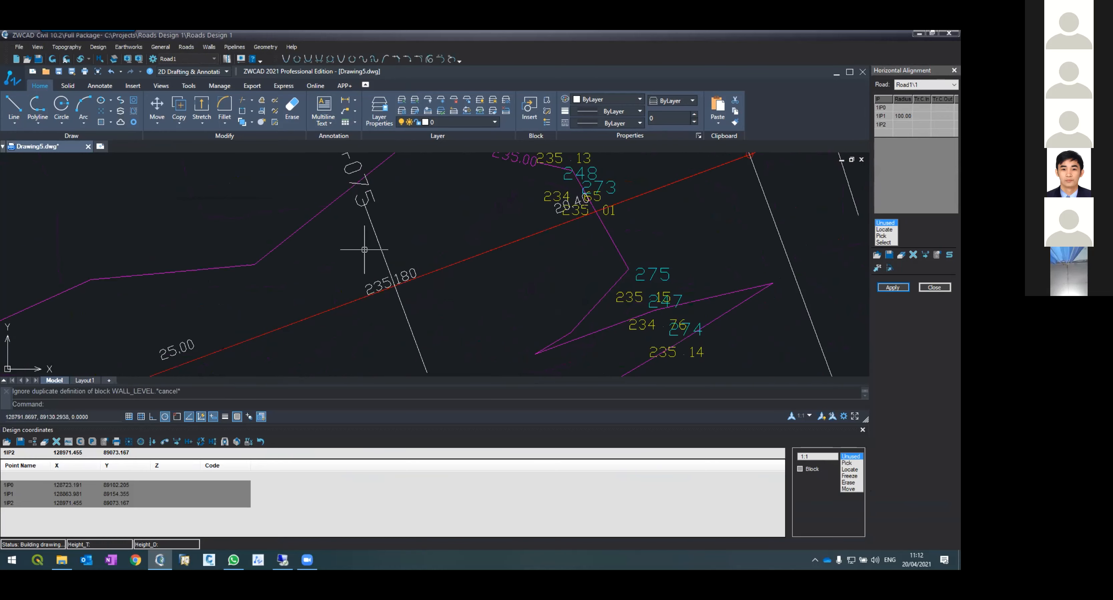
scroll(372, 261, "down", 10)
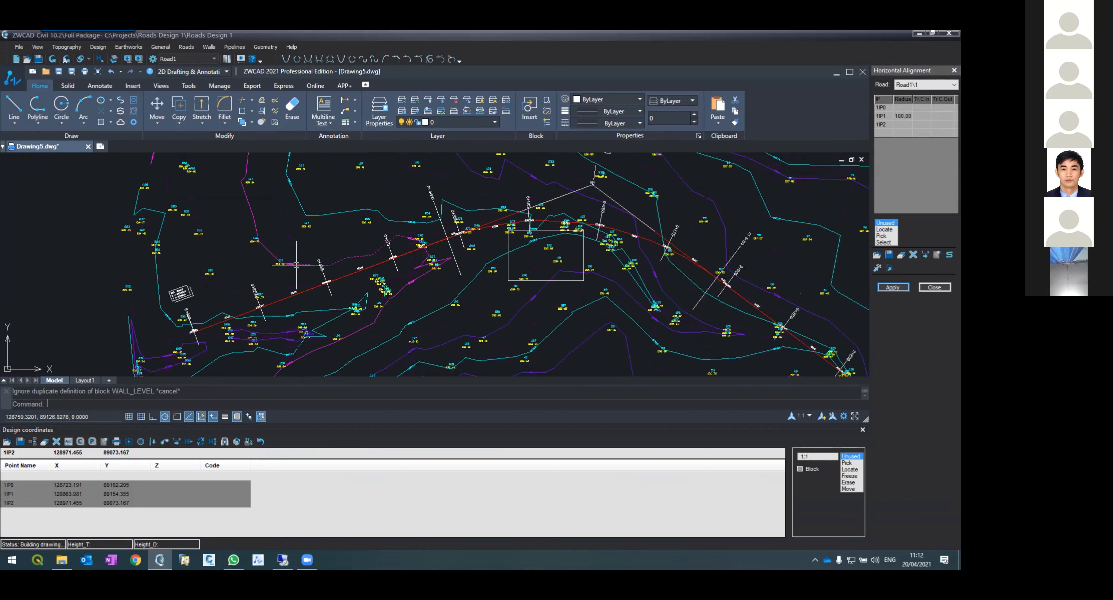
scroll(296, 265, "up", 5)
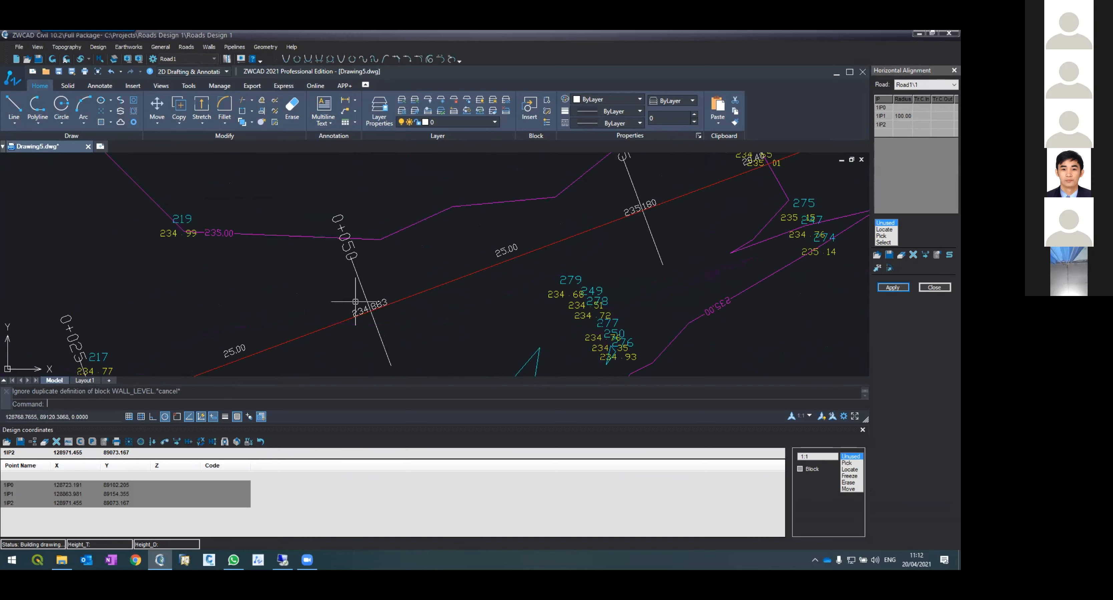
scroll(356, 302, "down", 8)
scroll(463, 231, "up", 3)
scroll(484, 240, "up", 3)
scroll(510, 249, "down", 3)
scroll(686, 298, "up", 4)
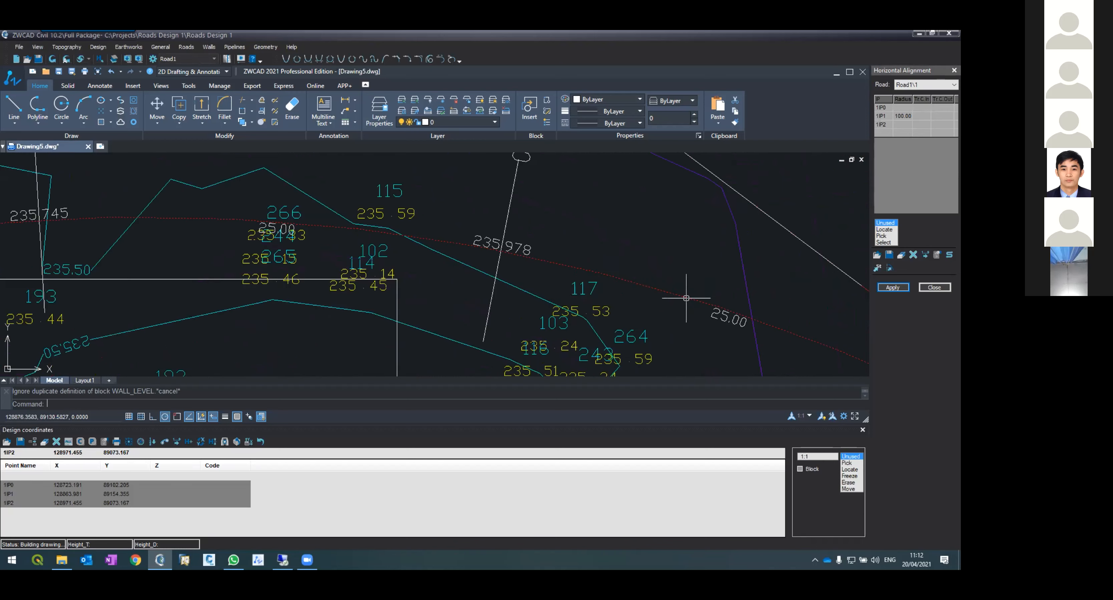
scroll(376, 212, "down", 5)
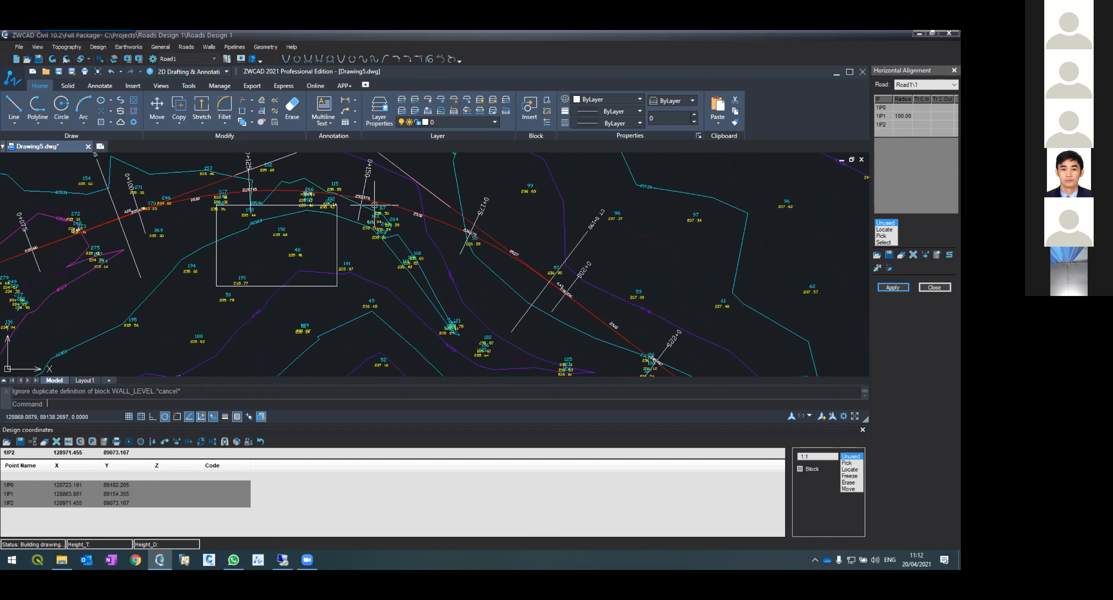
scroll(505, 233, "up", 3)
scroll(392, 205, "down", 5)
scroll(392, 205, "down", 2)
scroll(484, 241, "up", 5)
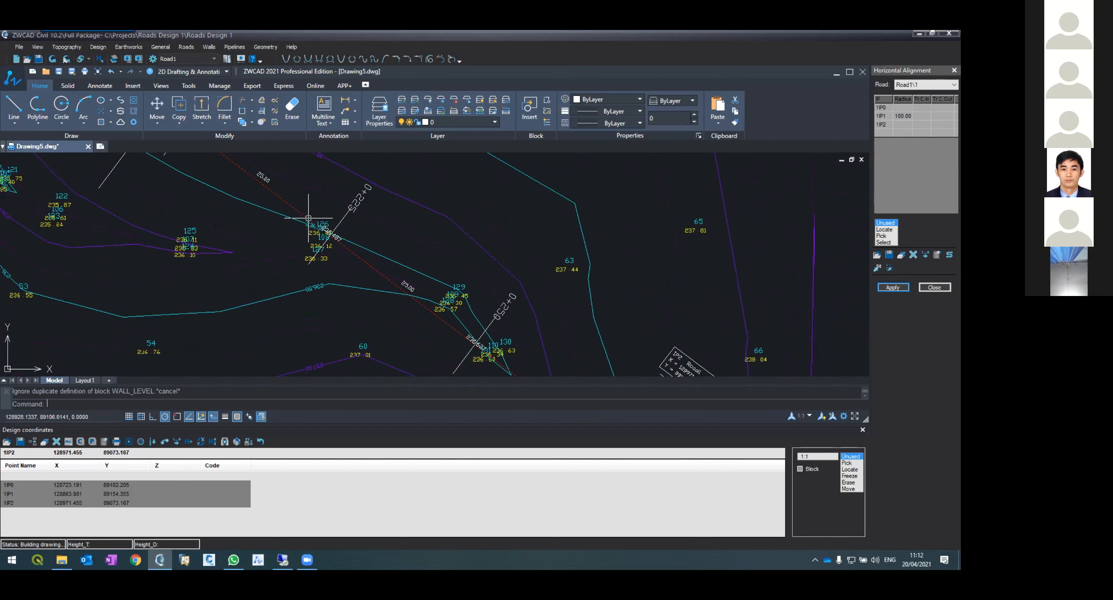
scroll(308, 218, "down", 3)
scroll(348, 244, "up", 6)
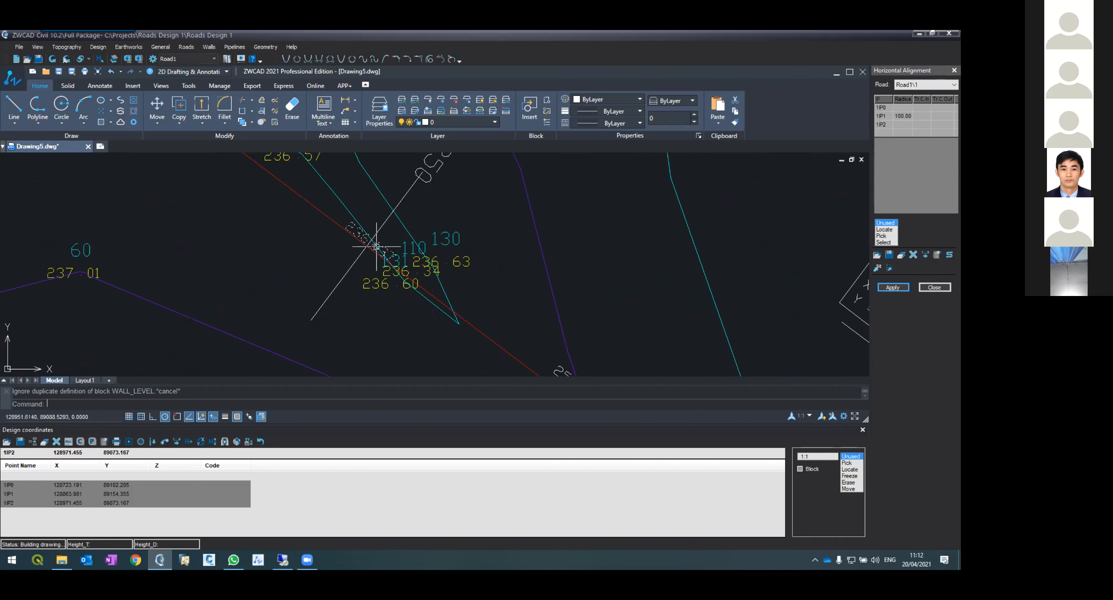
scroll(346, 220, "down", 4)
scroll(398, 242, "up", 5)
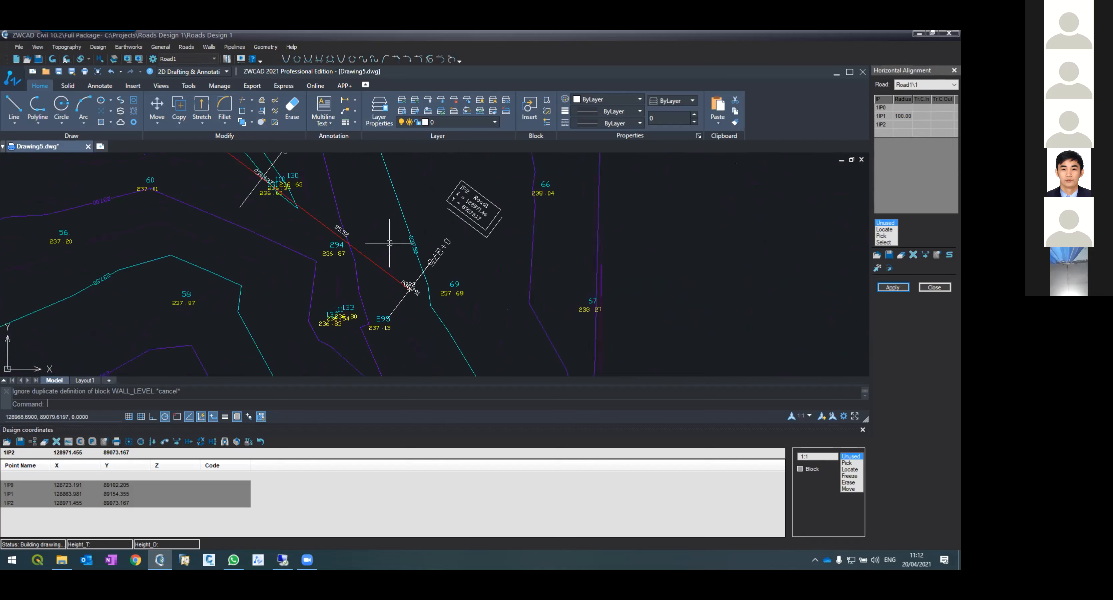
scroll(415, 306, "down", 5)
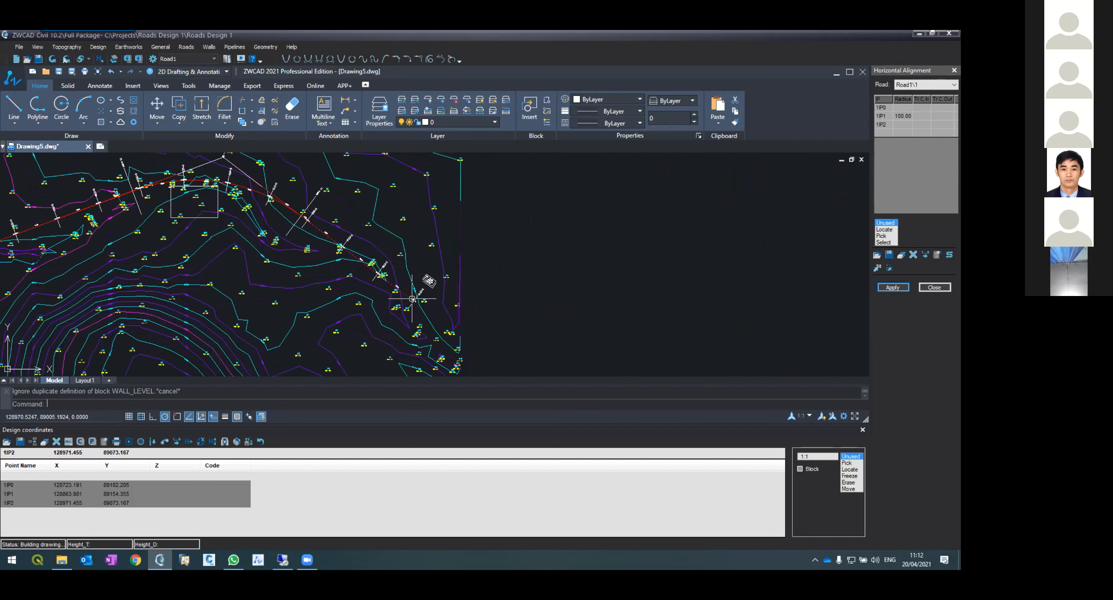
scroll(195, 231, "up", 5)
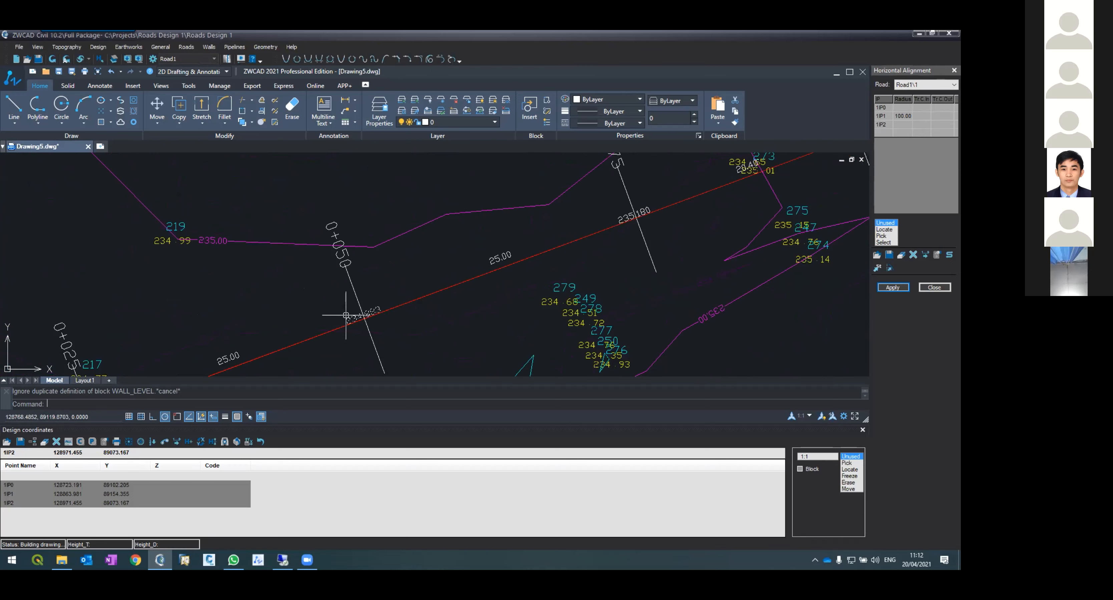
scroll(343, 316, "down", 4)
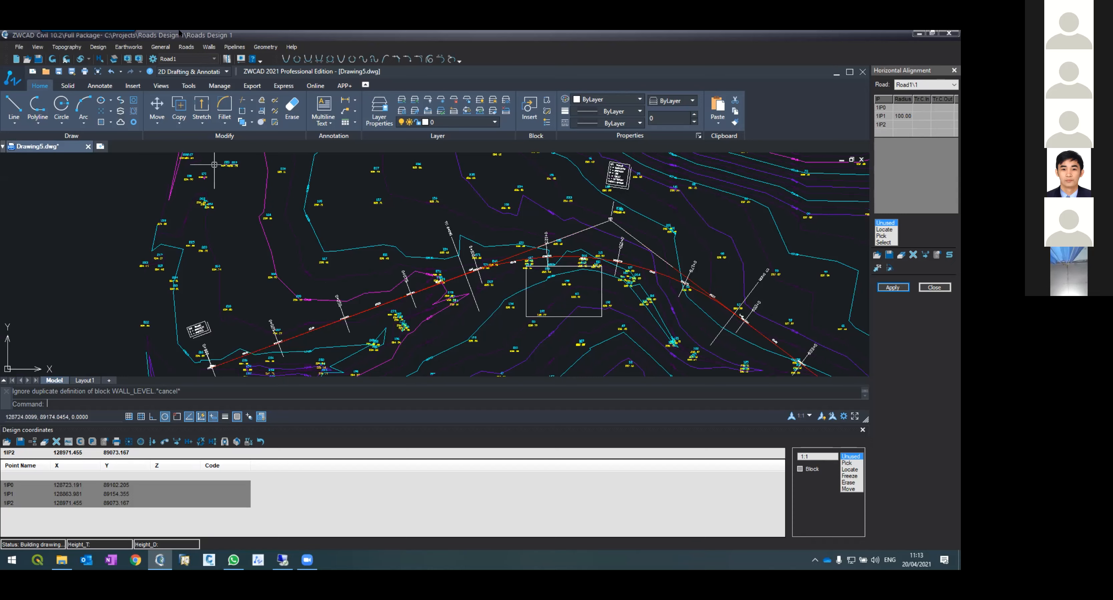
Step: Open the Cross Sections tool for the road
left_click(182, 47)
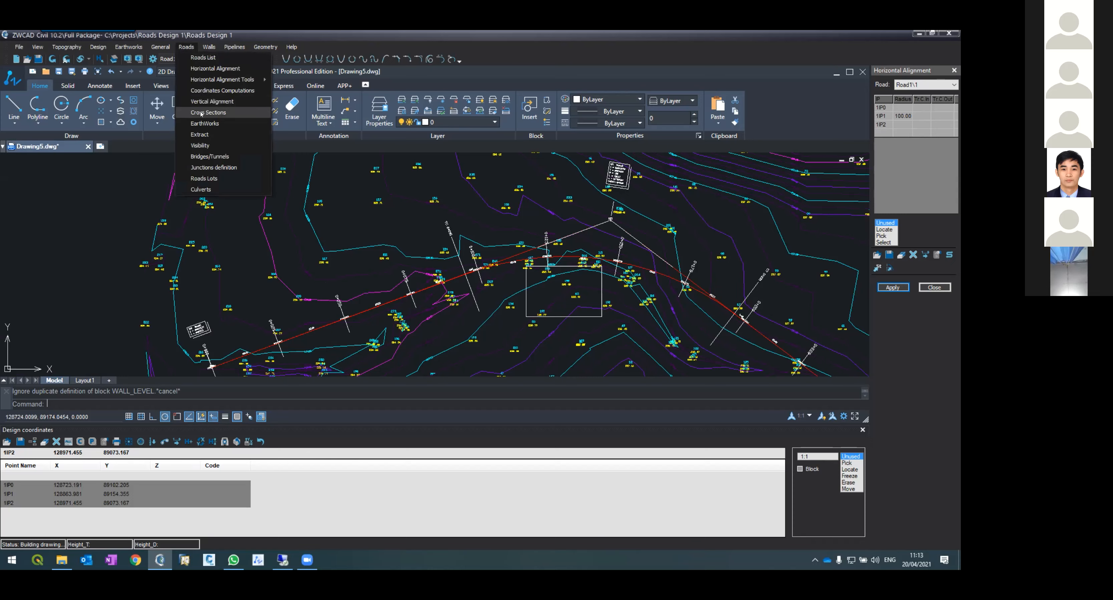
left_click(229, 208)
scroll(287, 268, "down", 4)
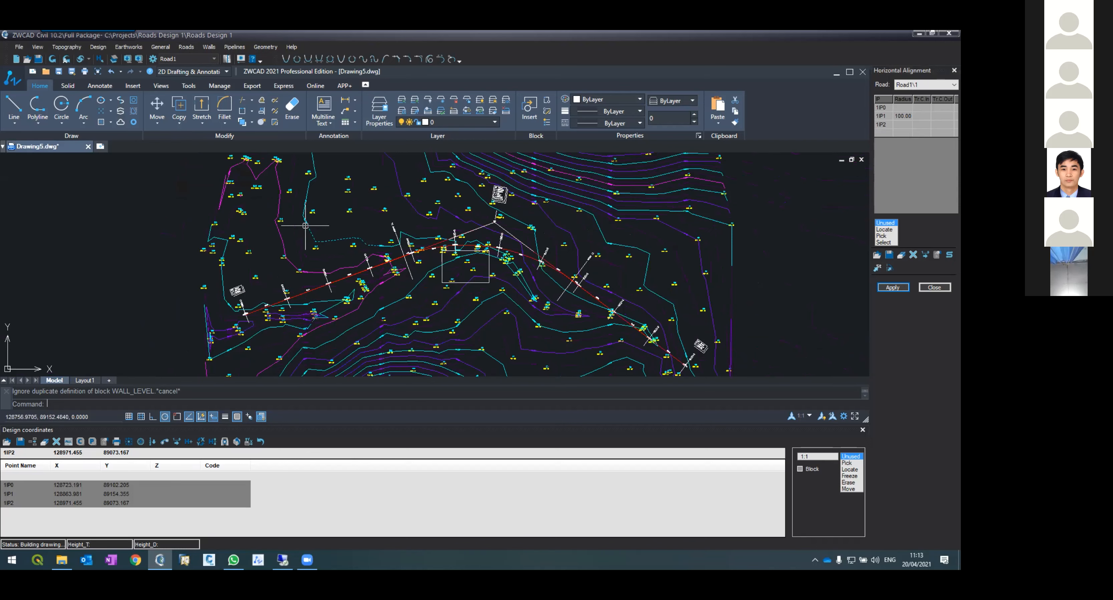
scroll(287, 274, "up", 5)
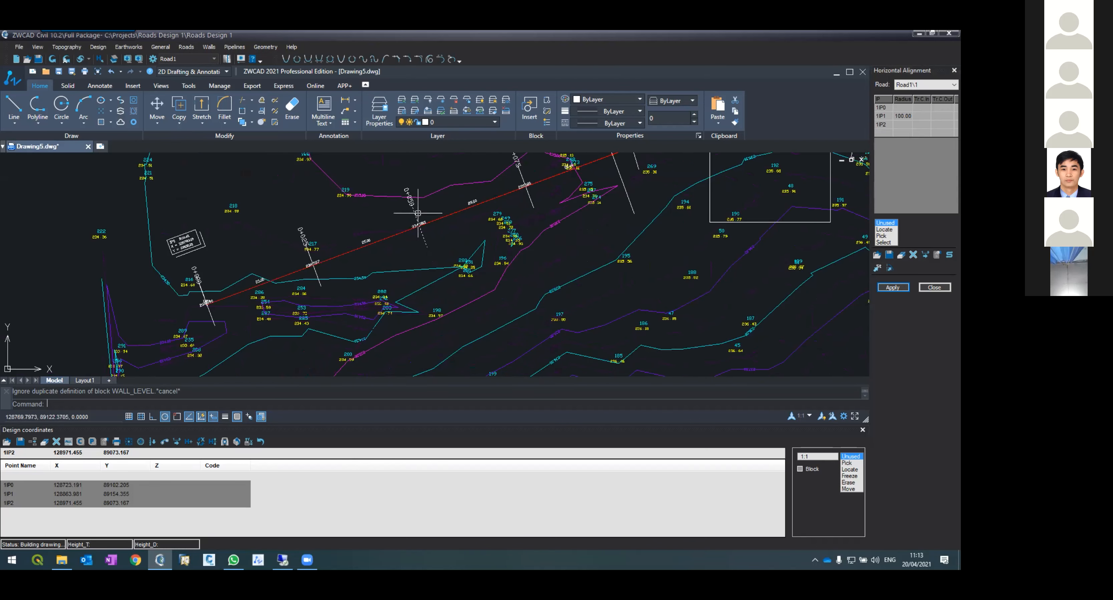
scroll(243, 278, "up", 2)
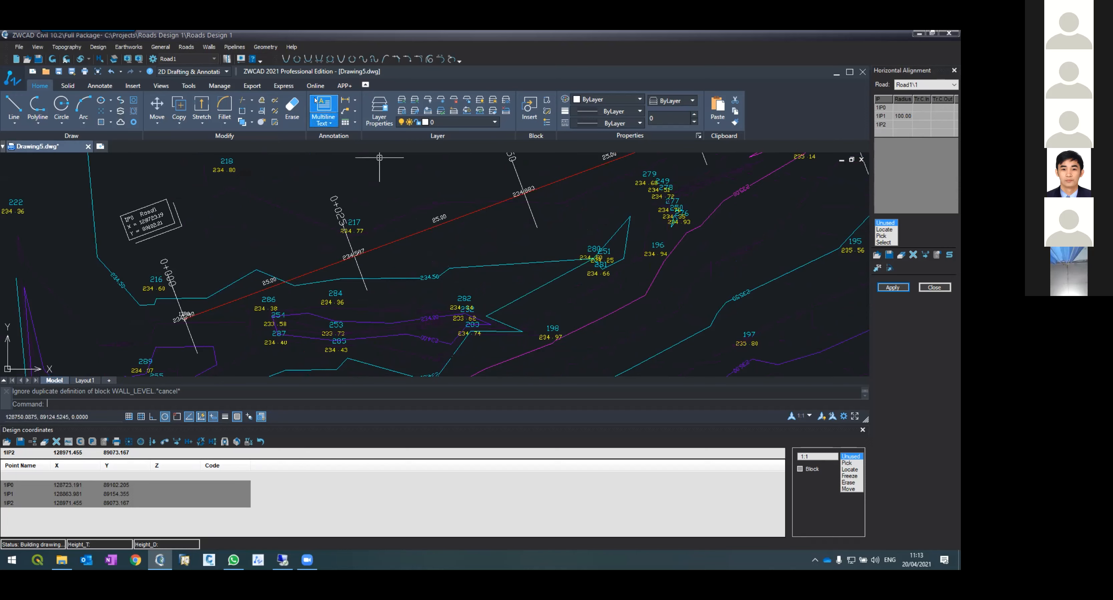
left_click(188, 46)
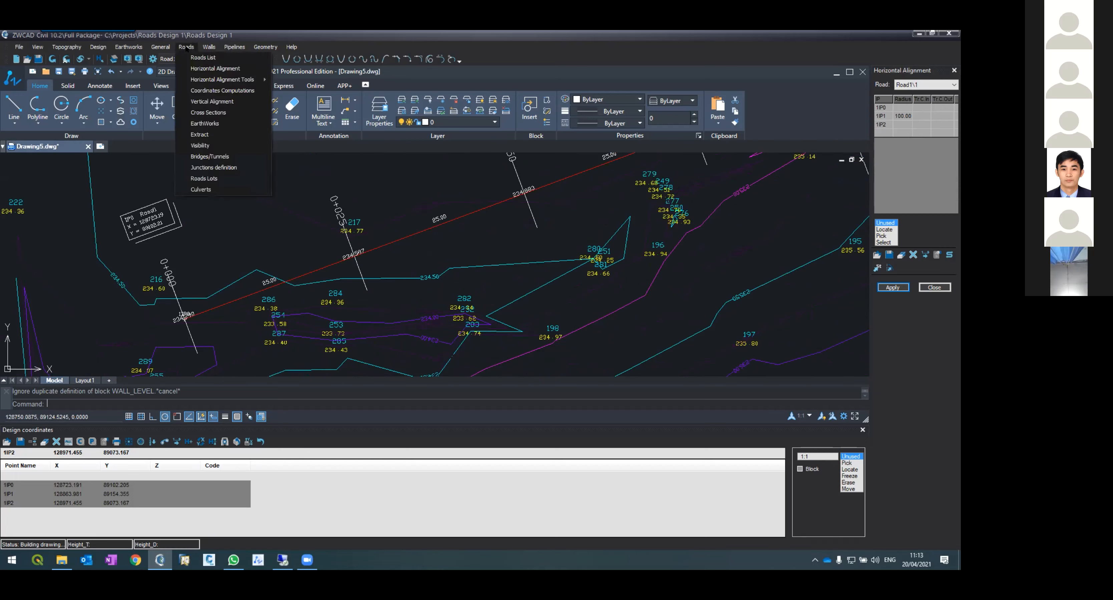
left_click(208, 114)
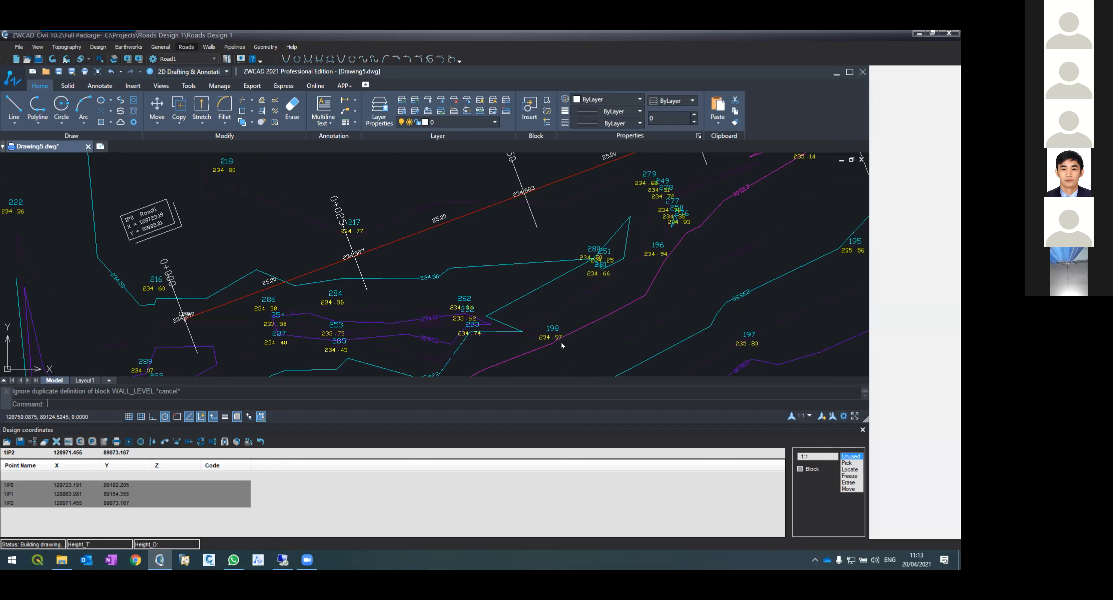
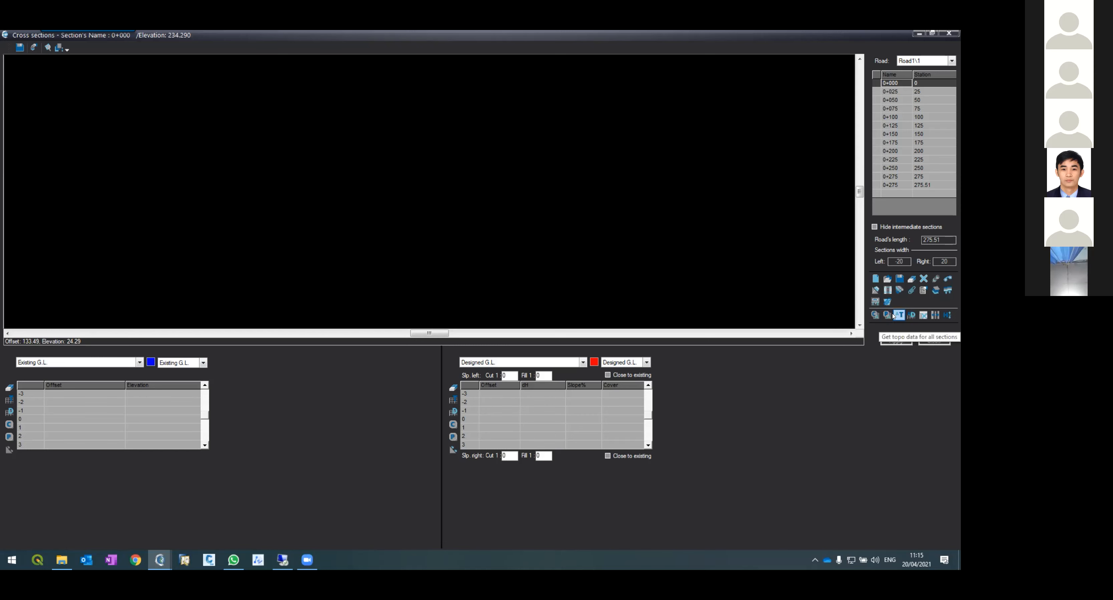
Step: Load topographic ground data into all cross sections from the Existing G.L. table
left_click(893, 317)
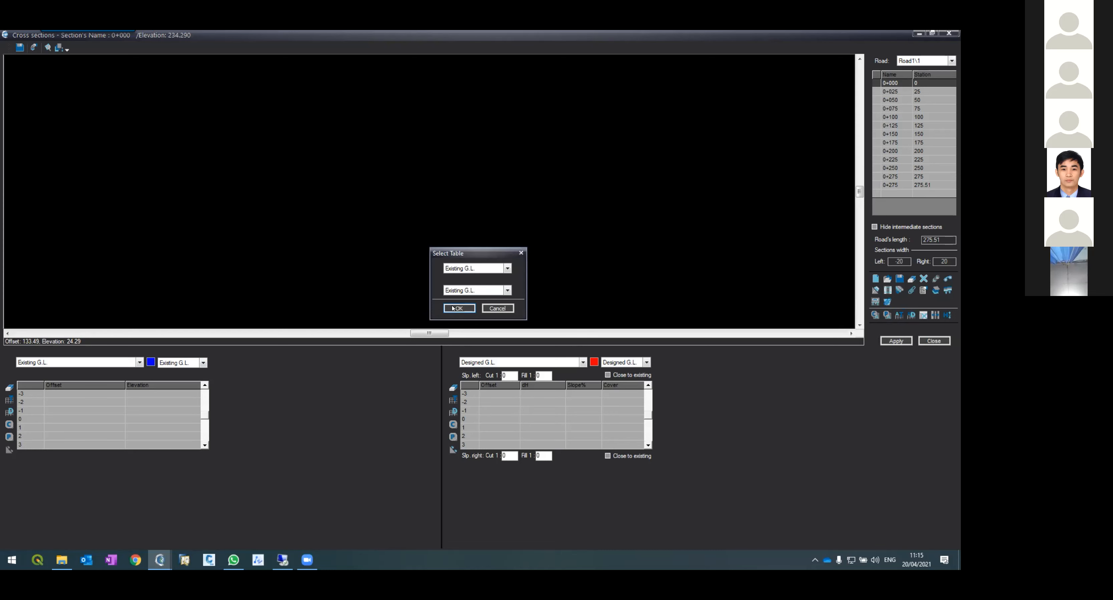
left_click(458, 308)
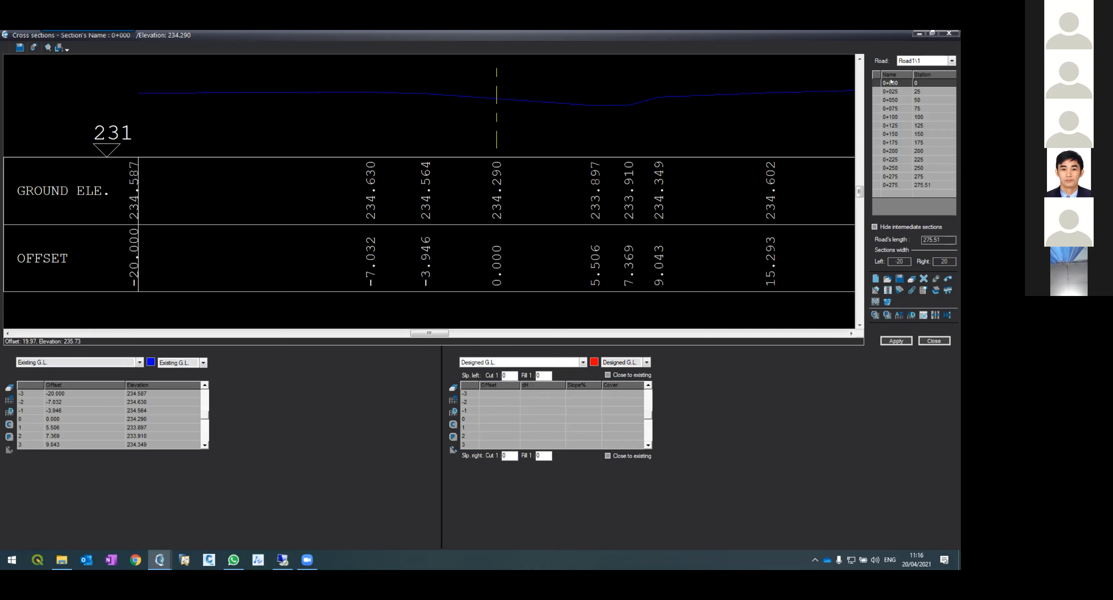
Step: Step through the cross sections from 0+025 to 0+175 to review their ground elevations and offsets
left_click(891, 92)
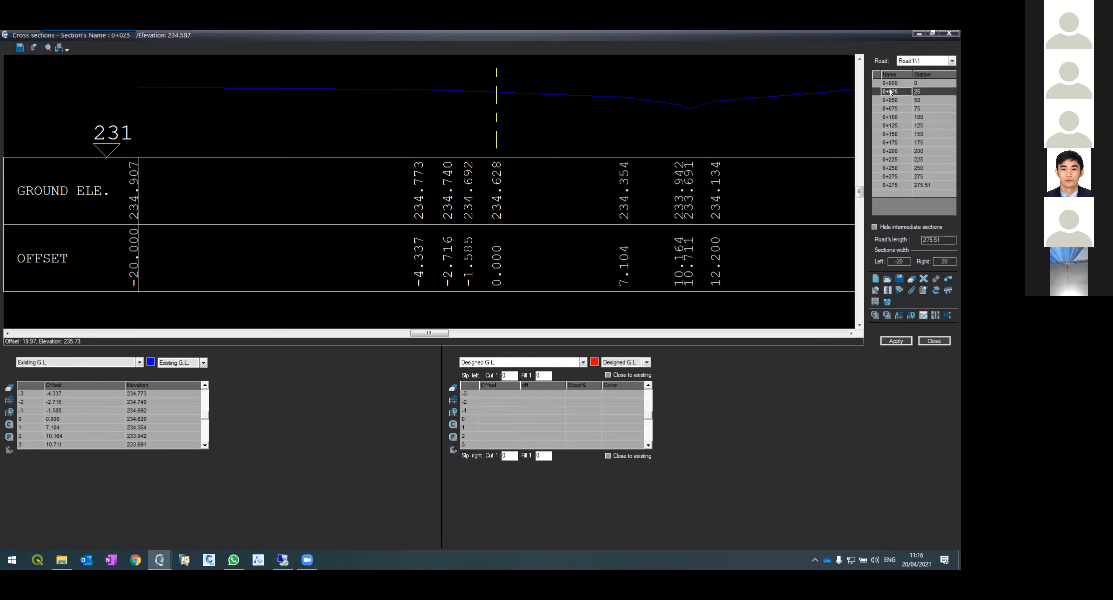
left_click(891, 103)
left_click(892, 108)
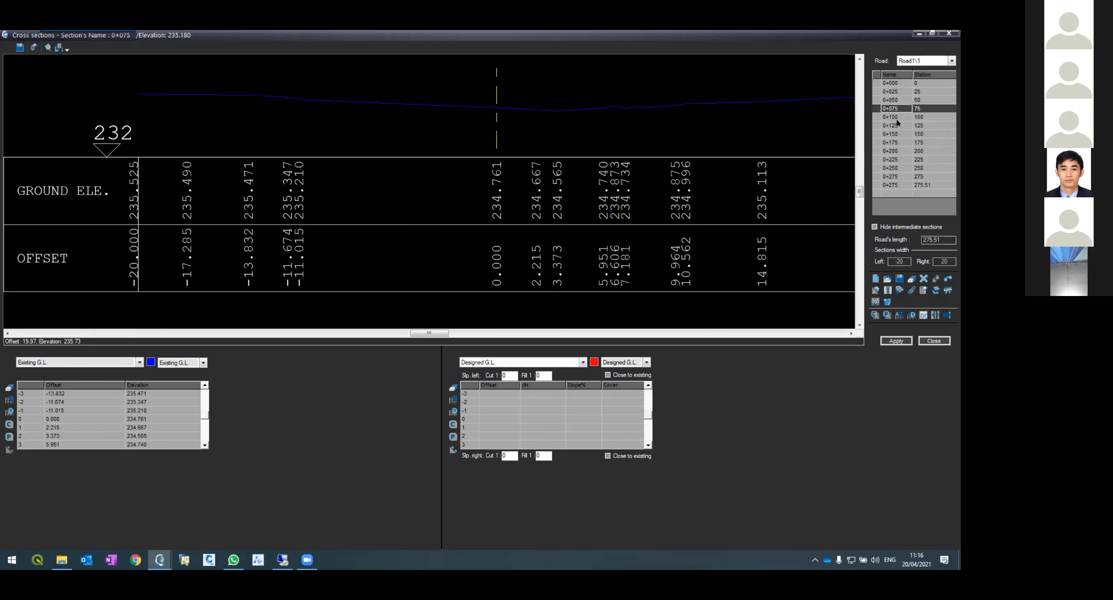
left_click(897, 119)
left_click(896, 126)
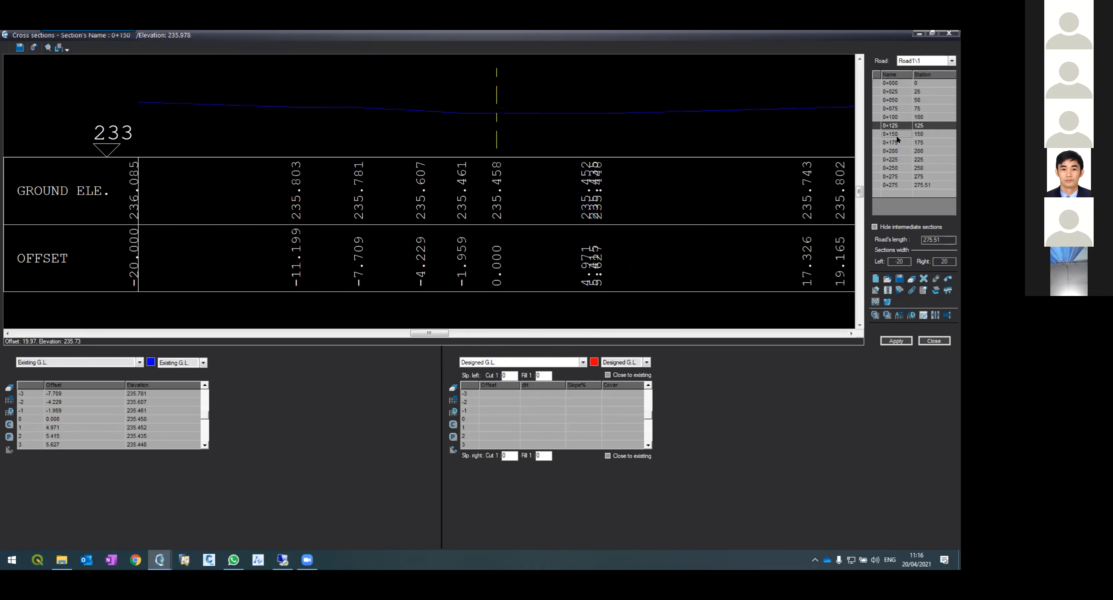
key("Down")
key("Down")
key("Down")
key("Down")
left_click(892, 134)
left_click(891, 108)
left_click(891, 94)
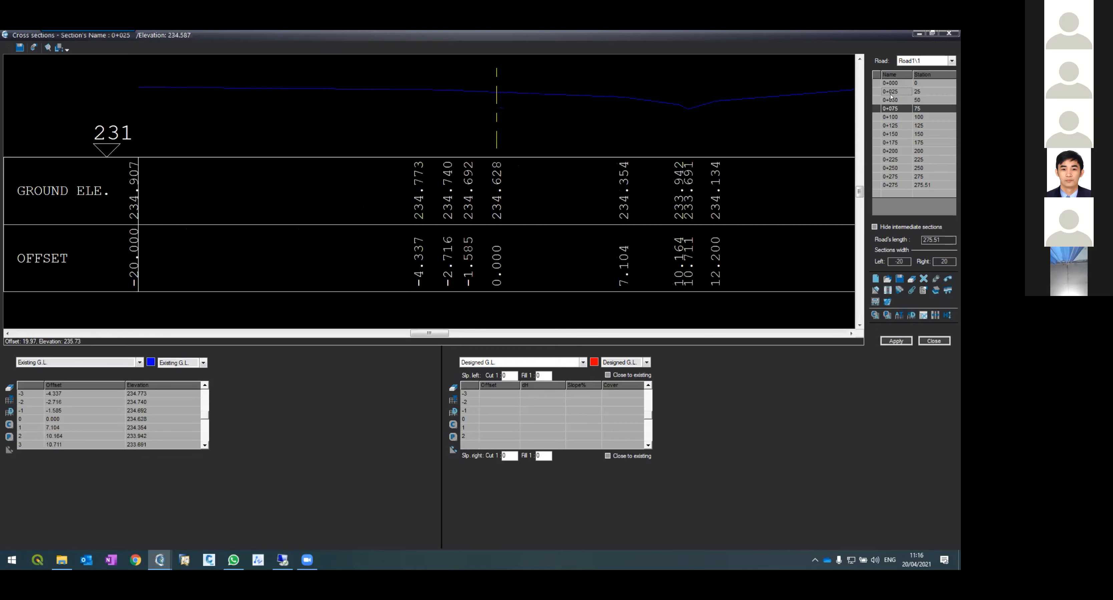
left_click(892, 117)
left_click(890, 126)
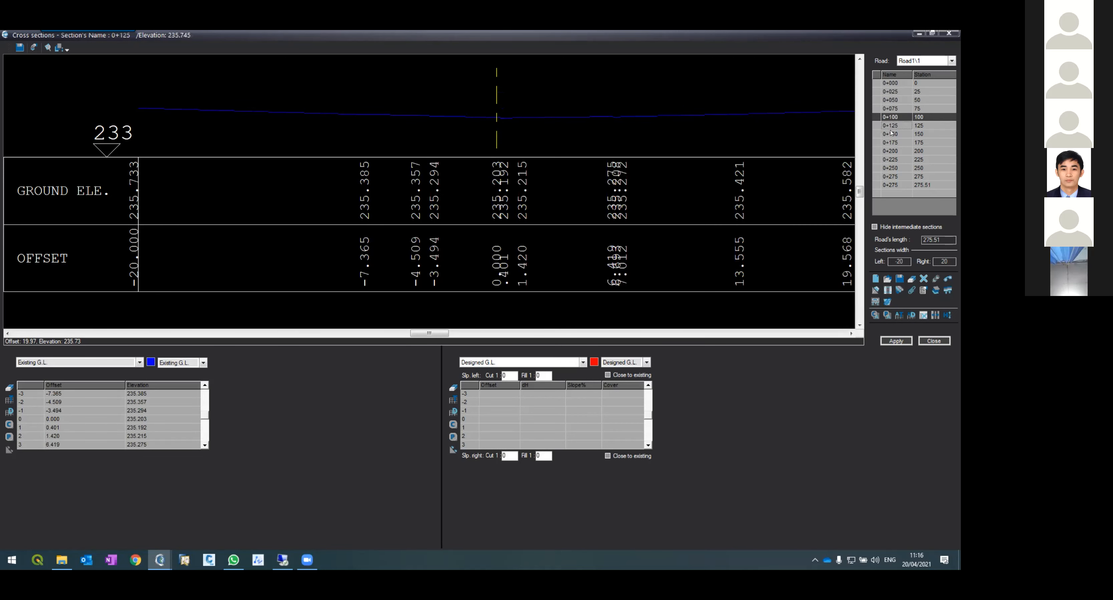
left_click(891, 142)
left_click(888, 126)
left_click(884, 109)
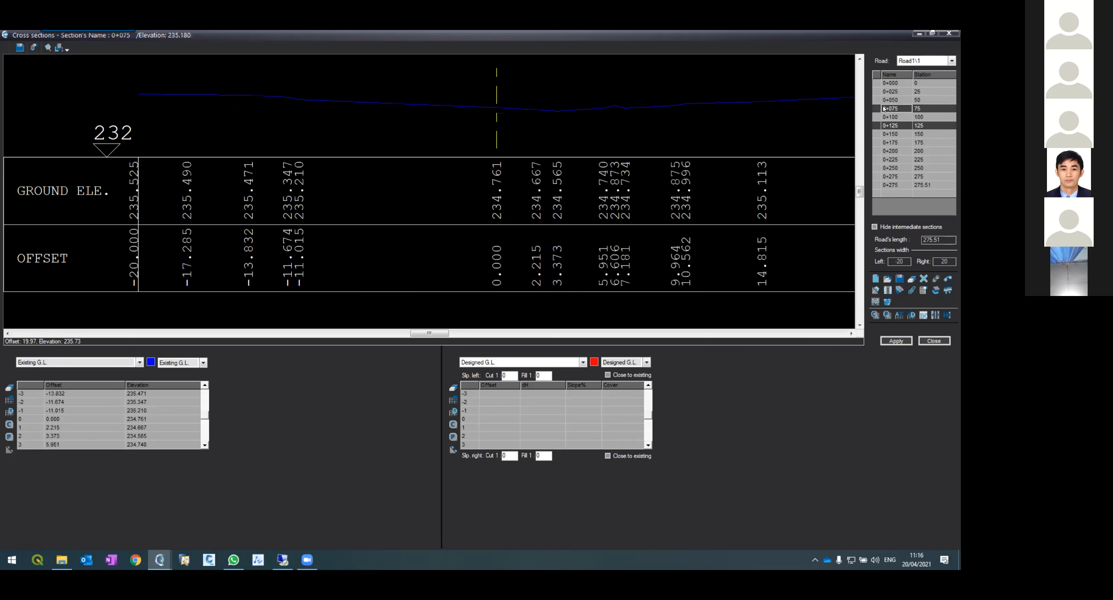
left_click(889, 134)
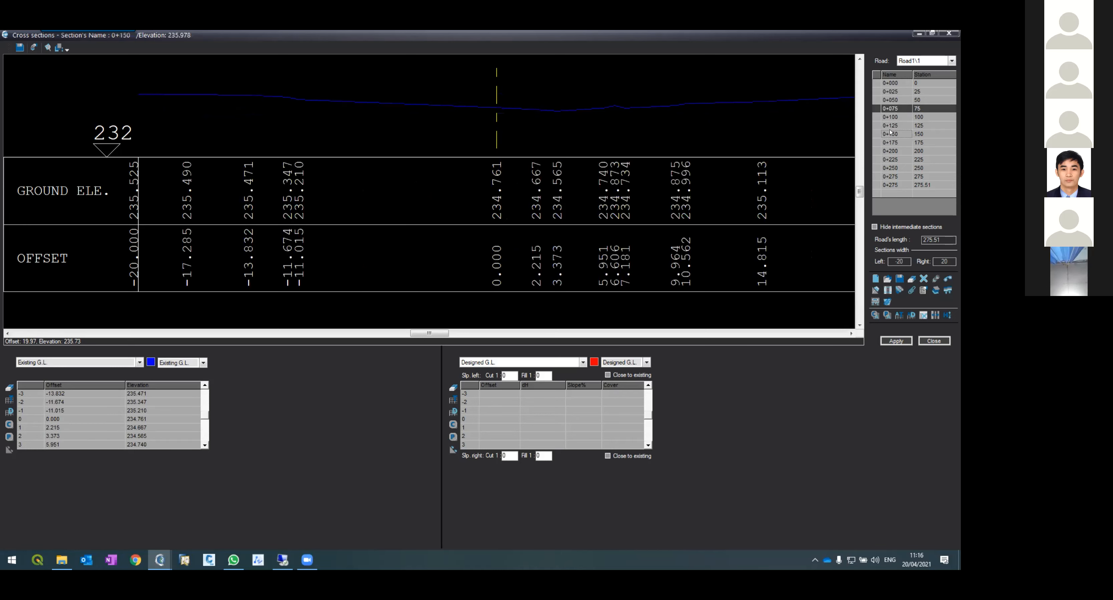
left_click(897, 151)
left_click(892, 142)
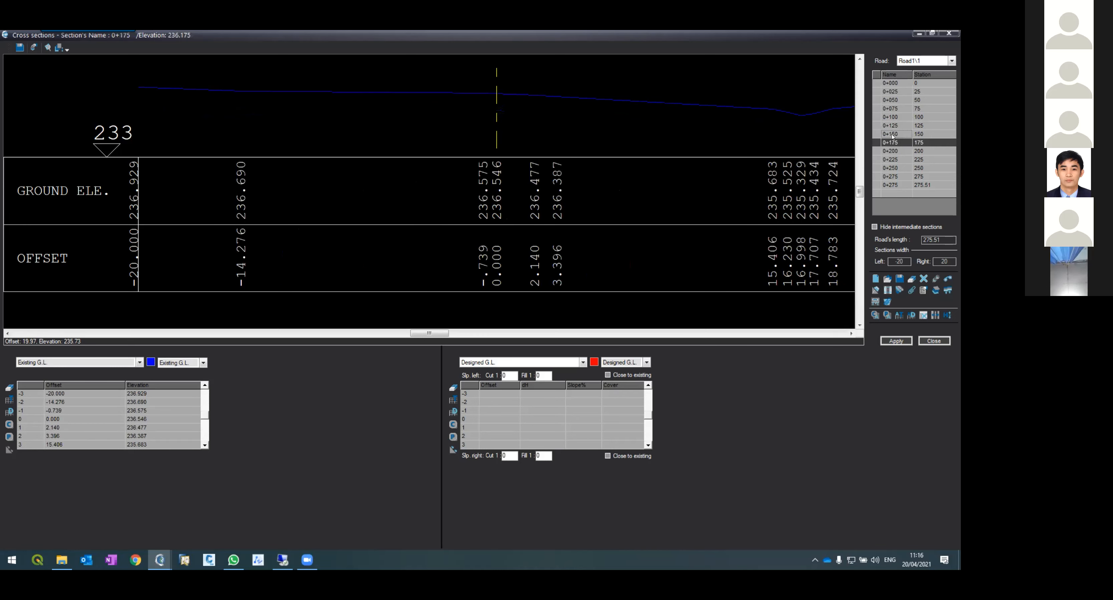
left_click(892, 135)
left_click(894, 117)
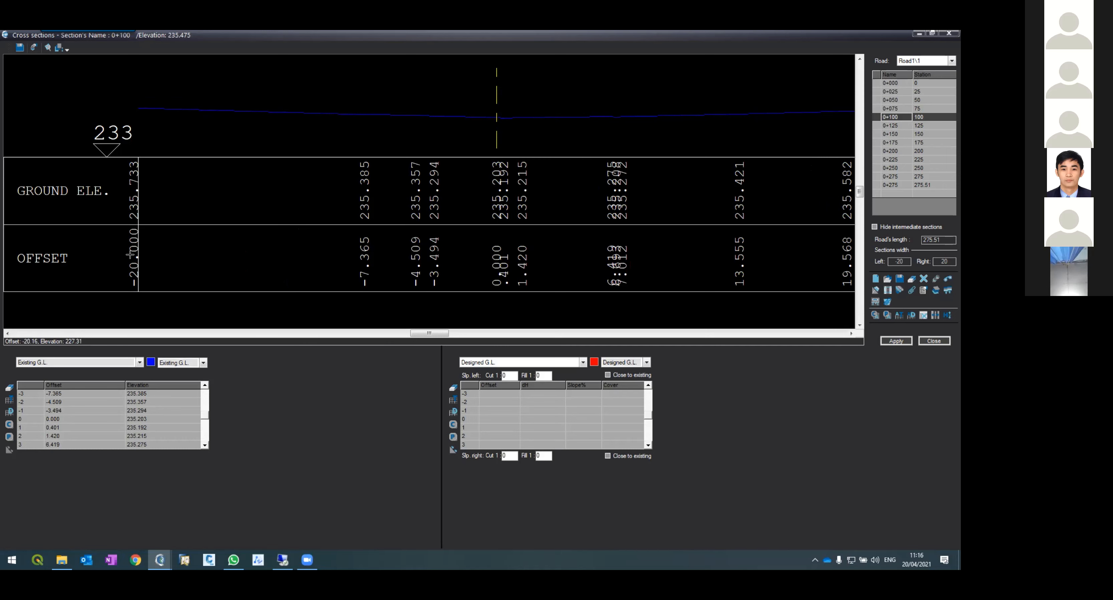
left_click(851, 334)
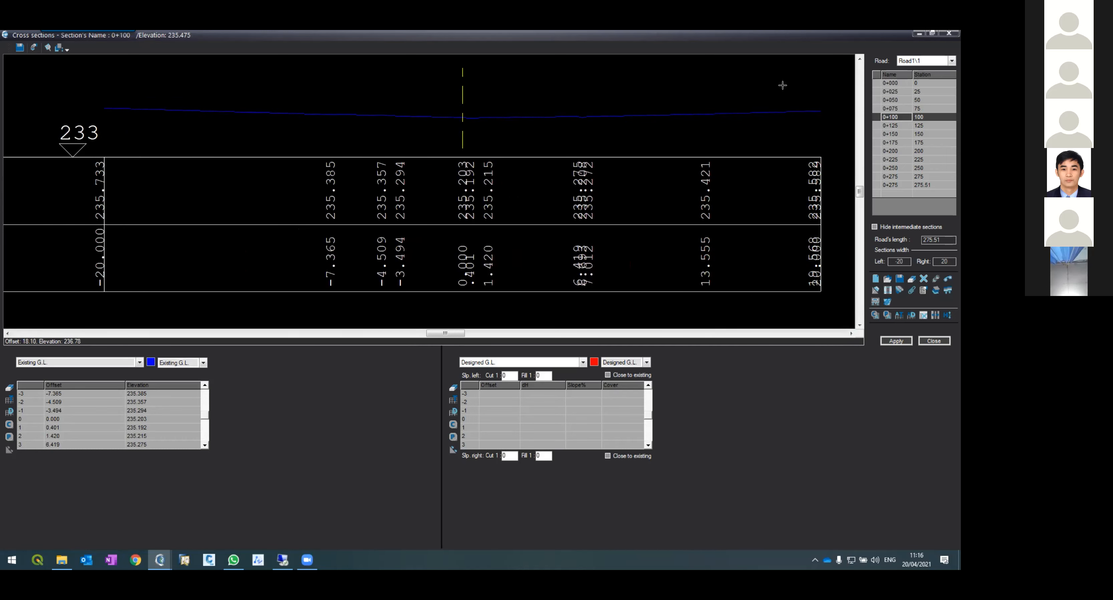
Step: Close the Cross Sections window and return to the road plan drawing
left_click(919, 33)
scroll(224, 310, "up", 3)
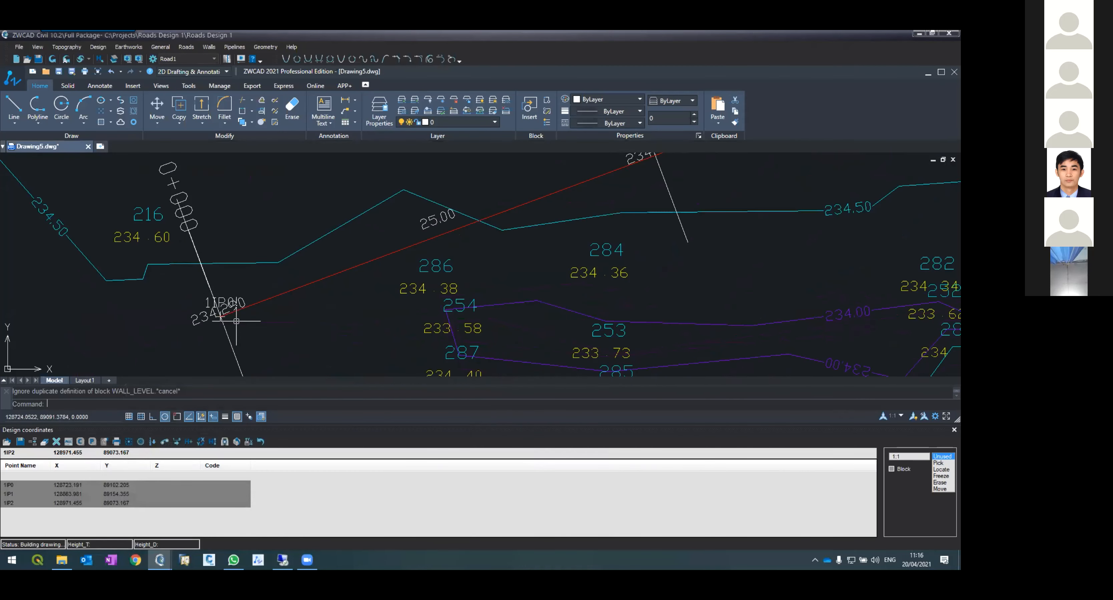
scroll(211, 310, "down", 3)
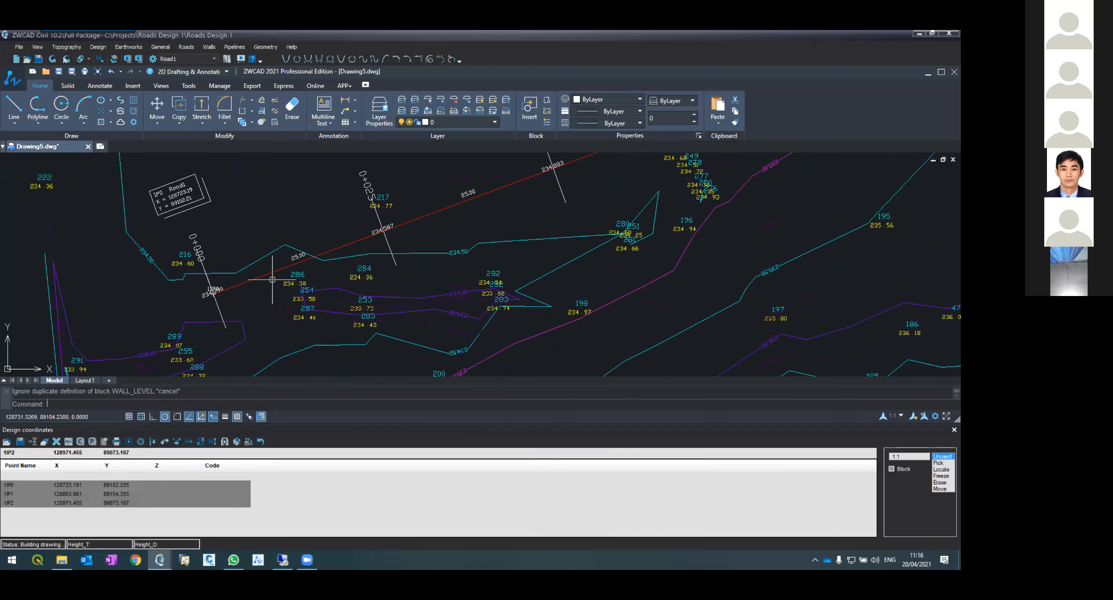
Step: Offset the road centerline 20 units to one side and erase the resulting line
type("offset")
key("Return")
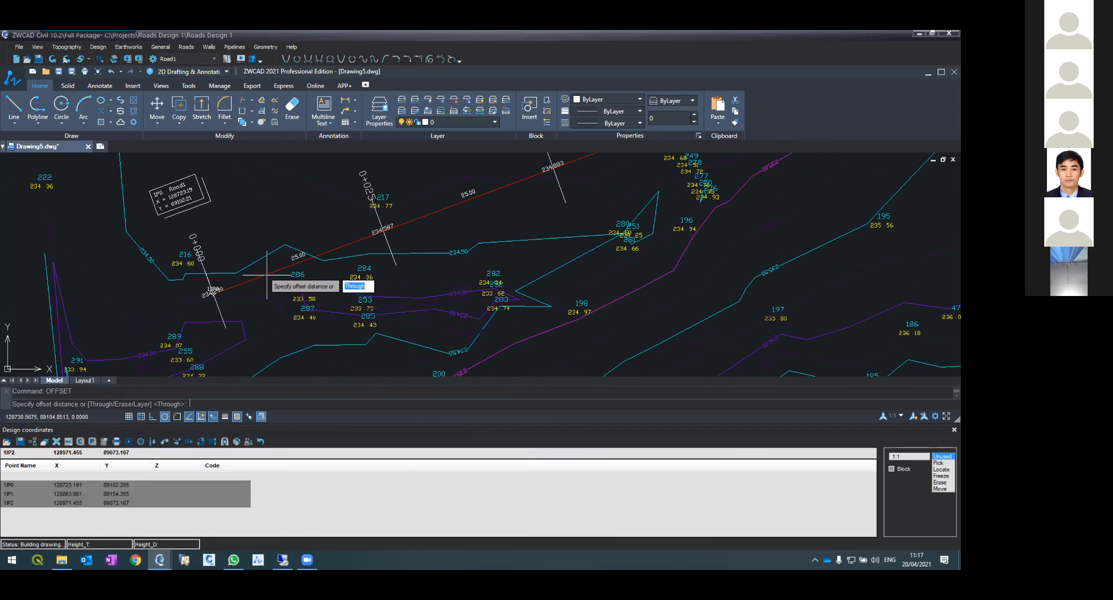
type("20")
key("Return")
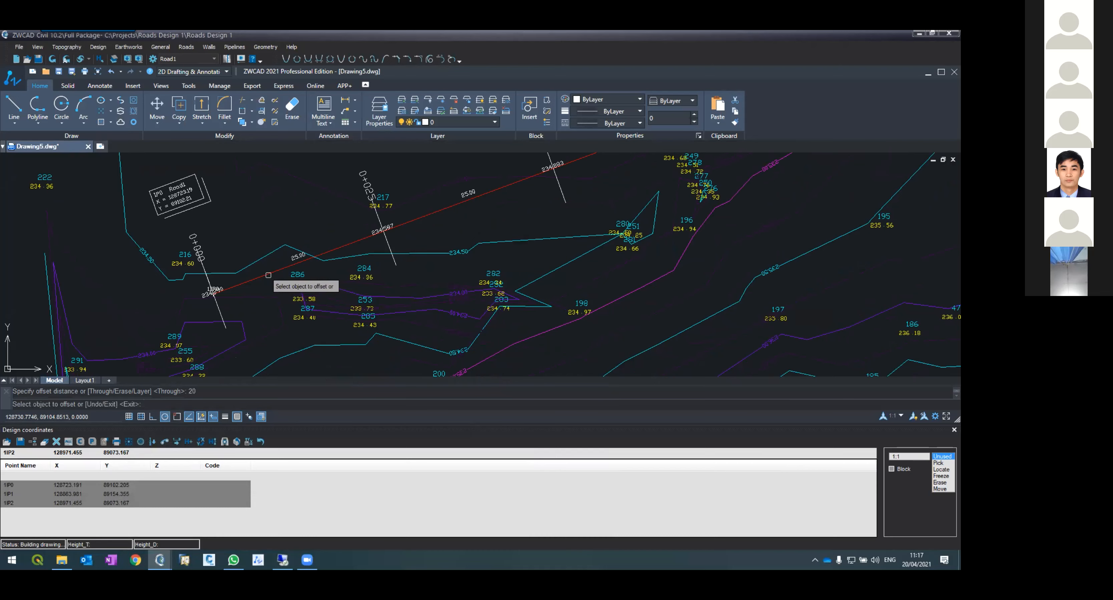
left_click(268, 275)
left_click(249, 254)
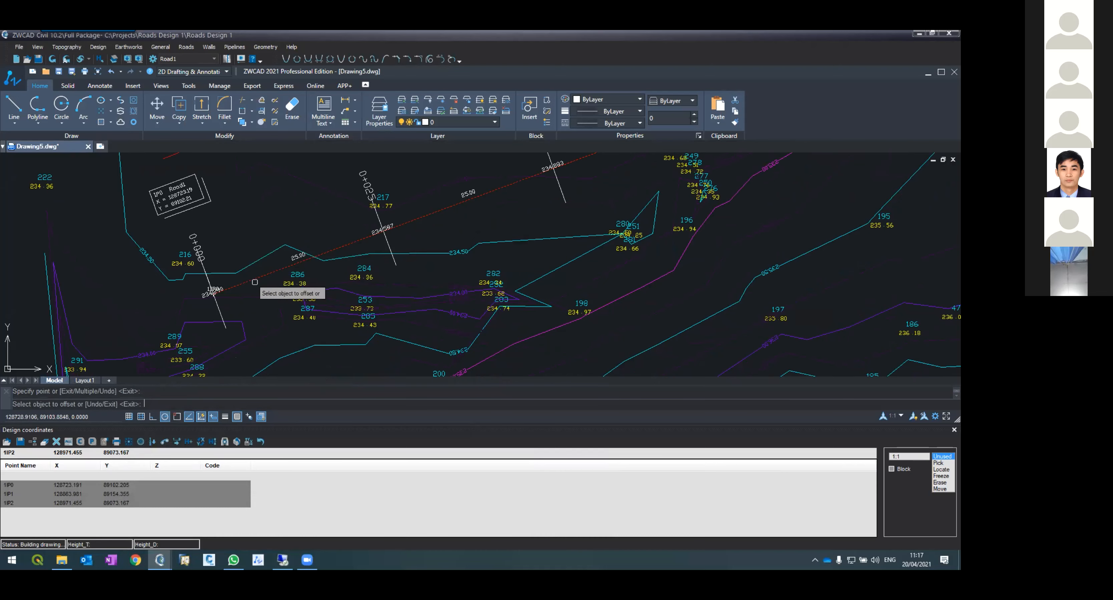
key("Escape")
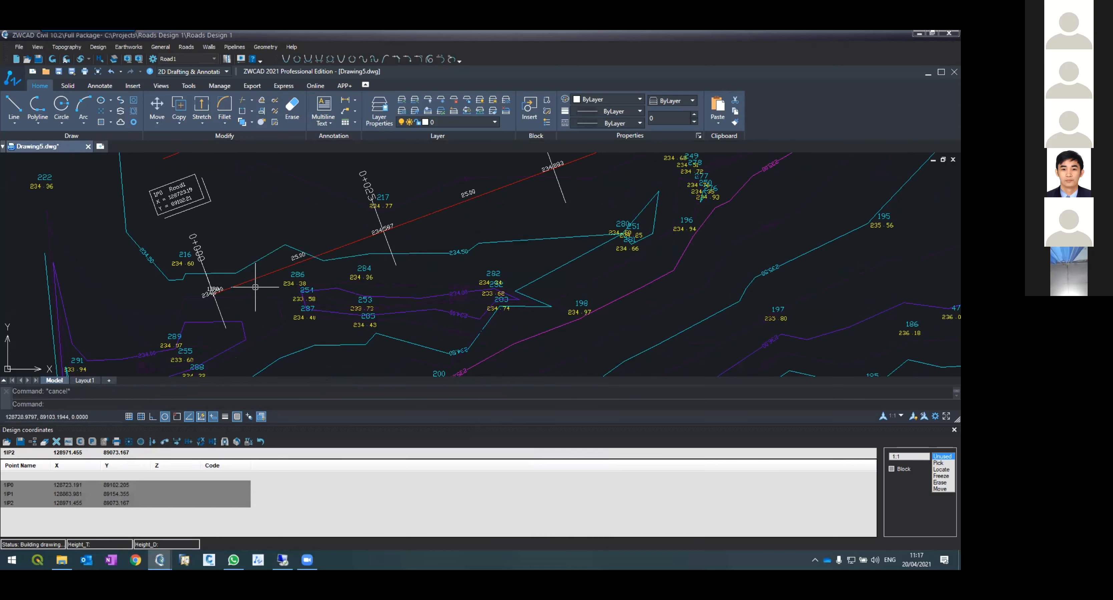
left_click(252, 278)
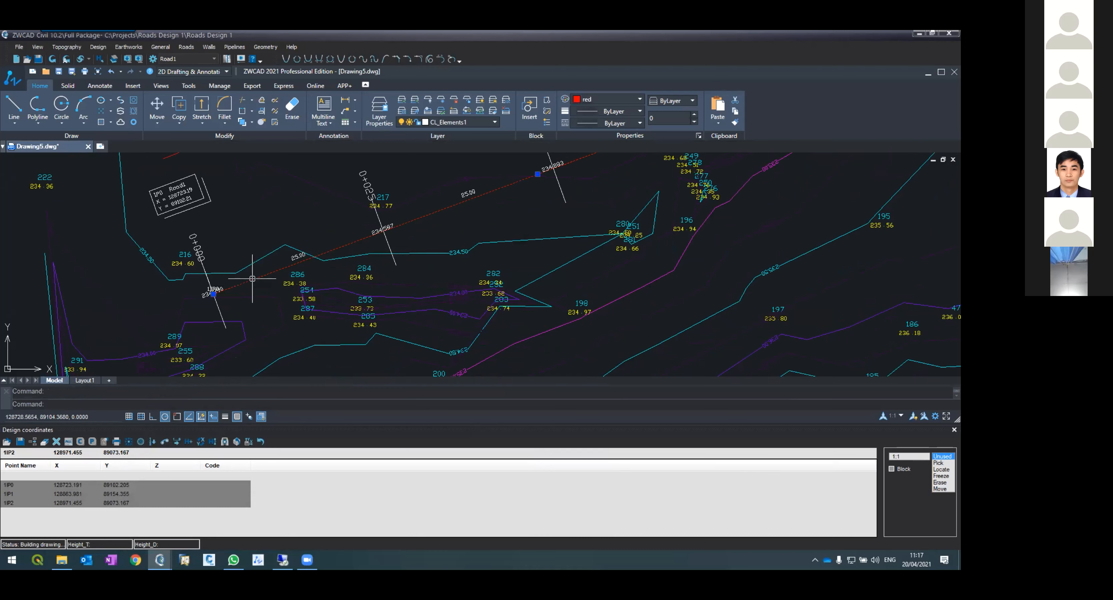
key("Delete")
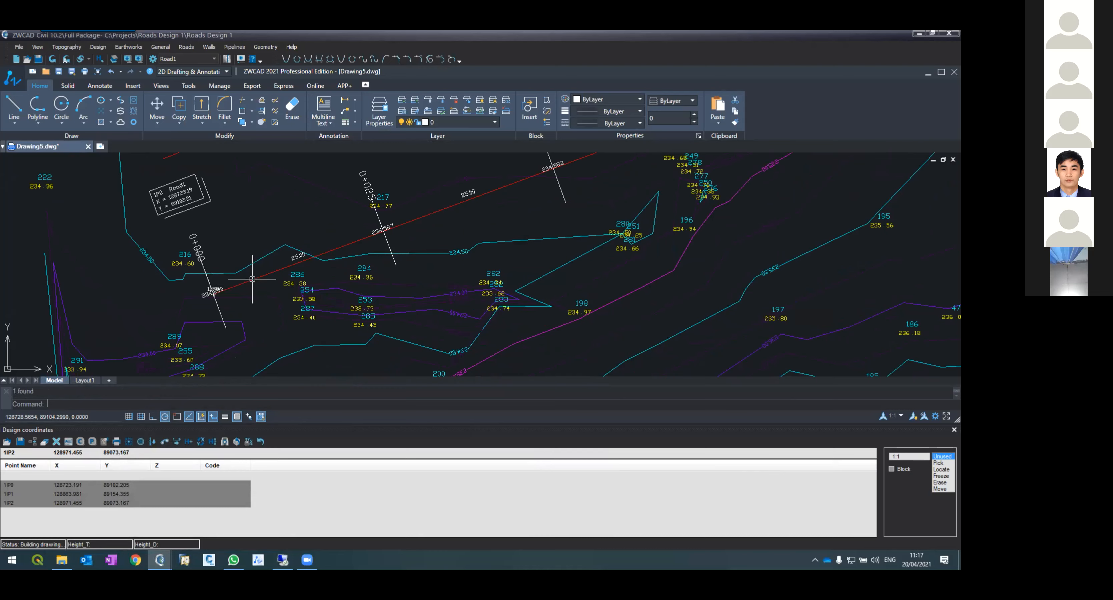
type("offset")
key("Return")
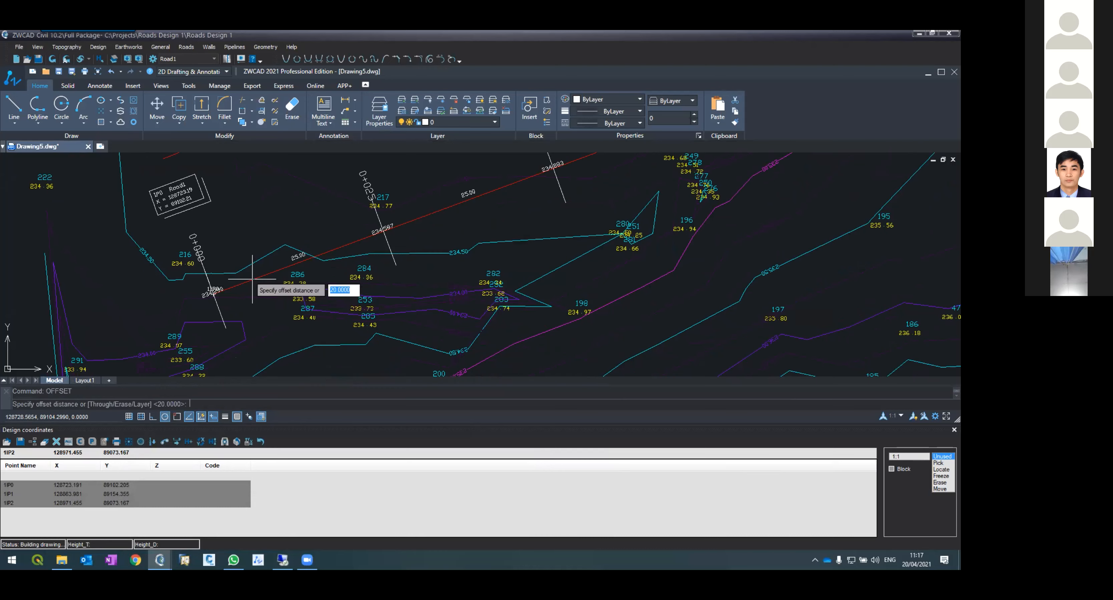
key("Return")
left_click(252, 280)
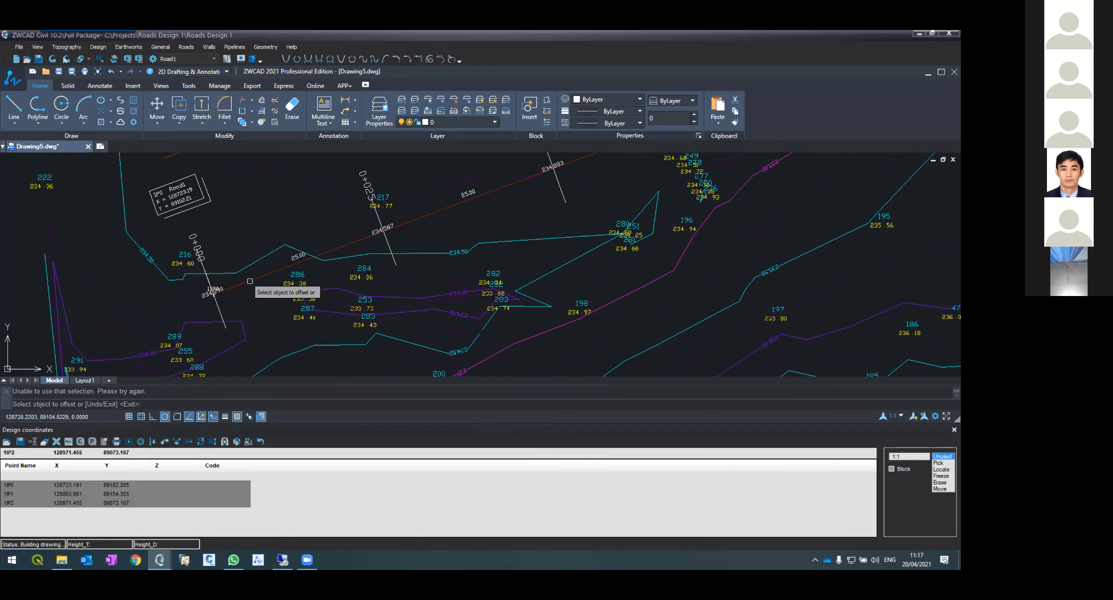
left_click(239, 268)
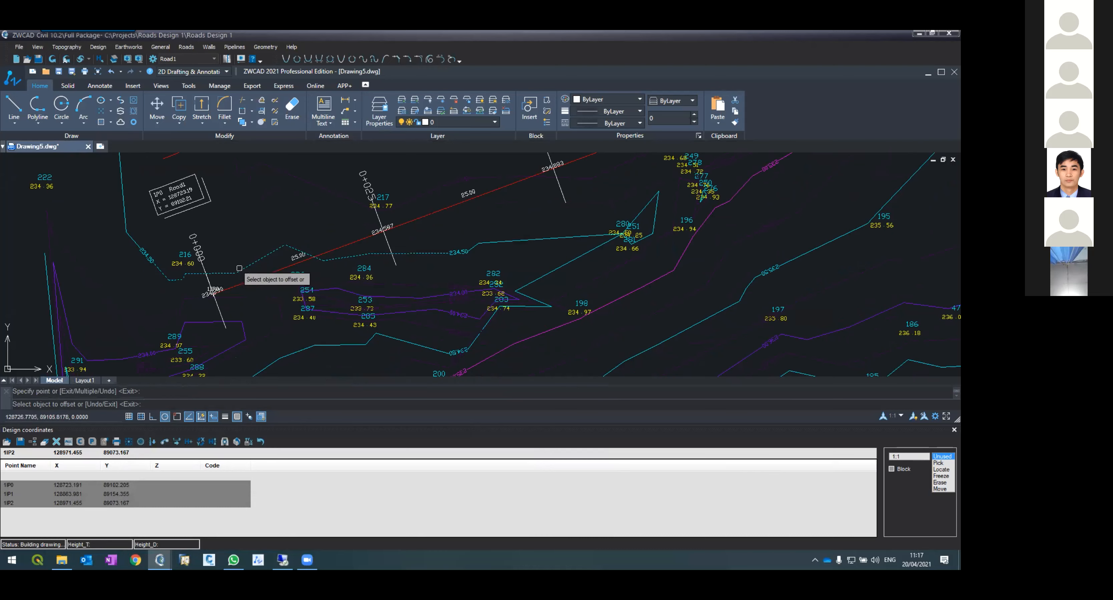
key("Escape")
Step: Offset the selected road centerline 20 units toward the upper side of the plan
left_click(252, 280)
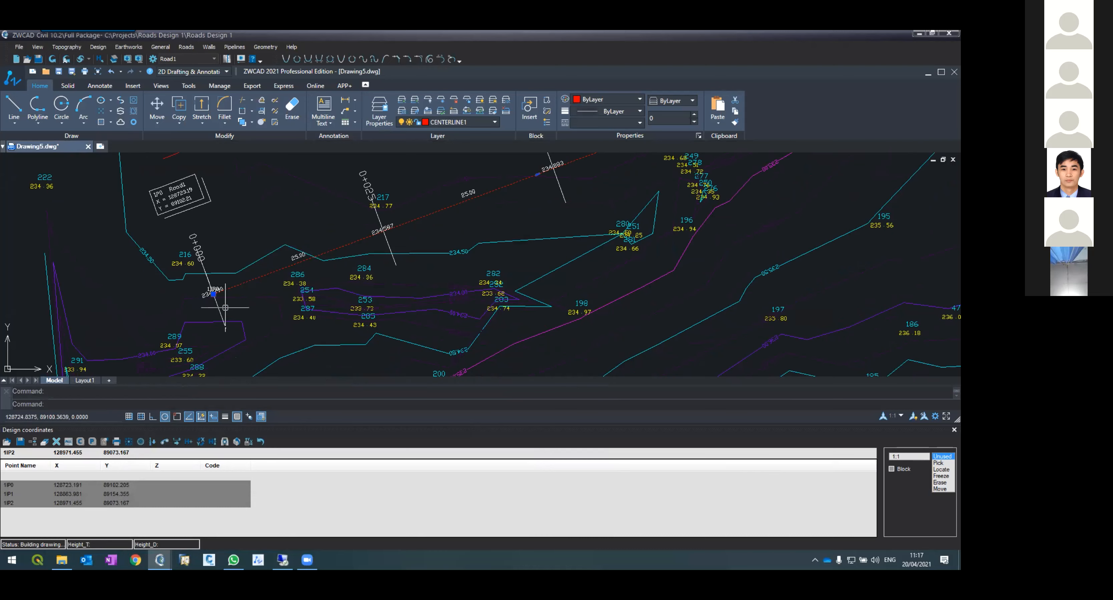
type("offse")
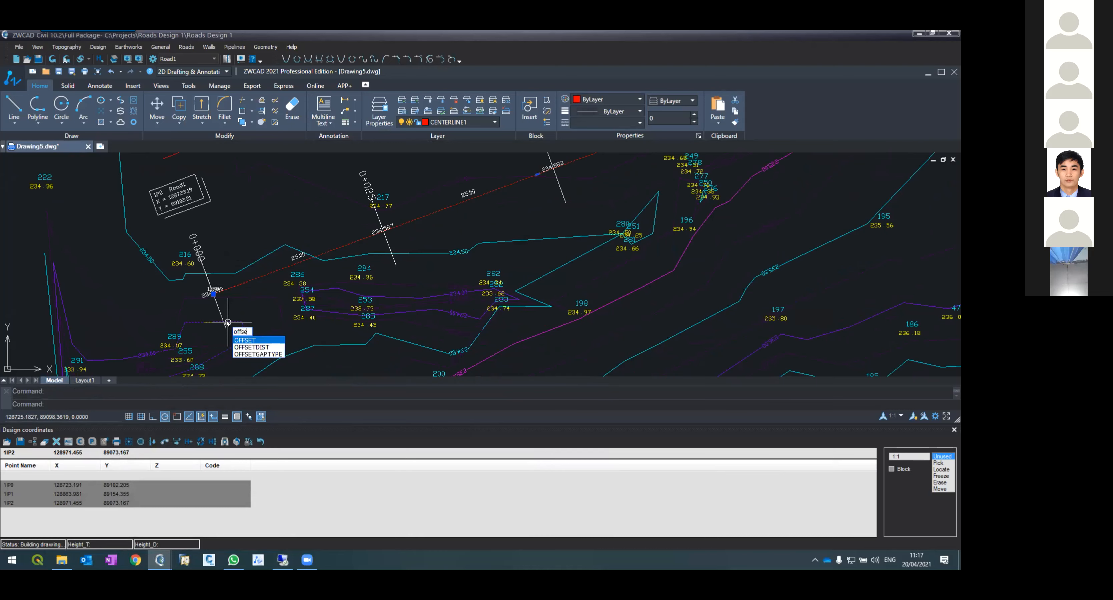
key("Return")
key("Return")
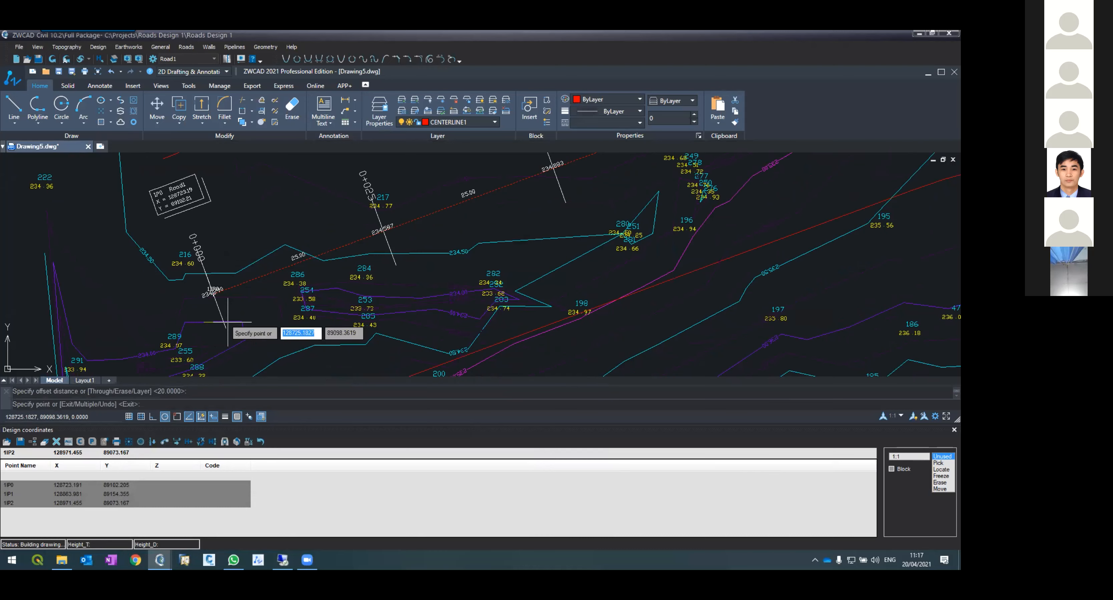
left_click(234, 252)
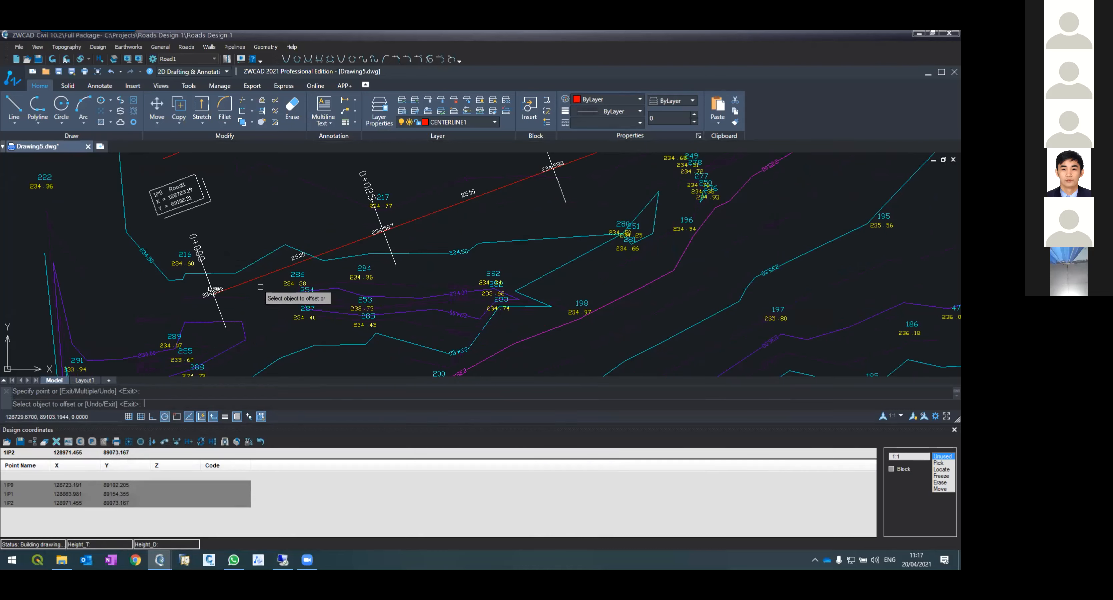
key("Escape")
Step: Open the command history text window to review the recent commands, then close it
key("F2")
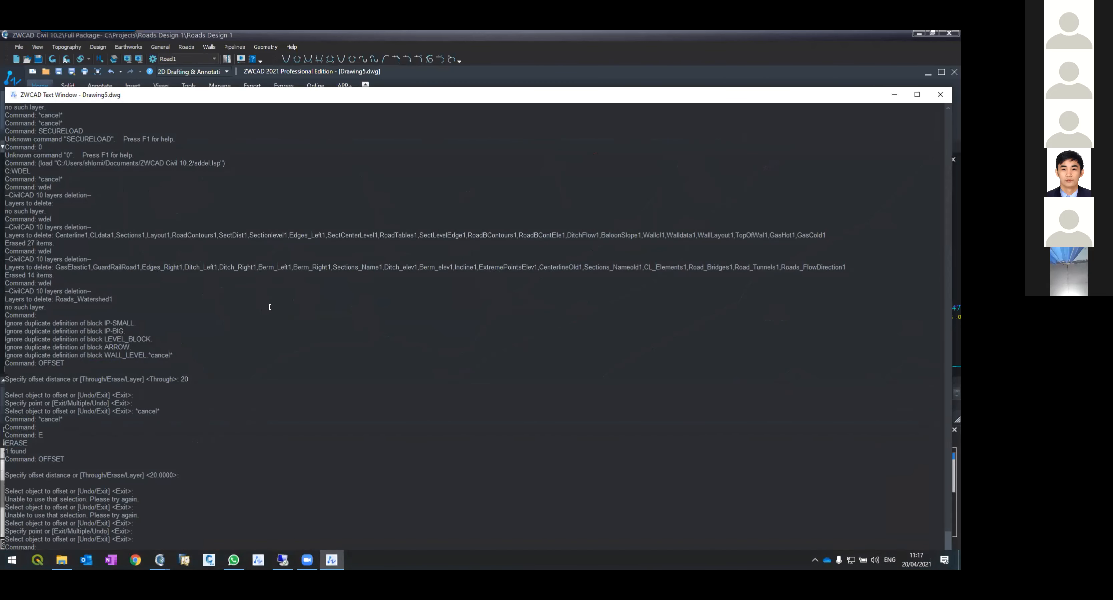
key("Return")
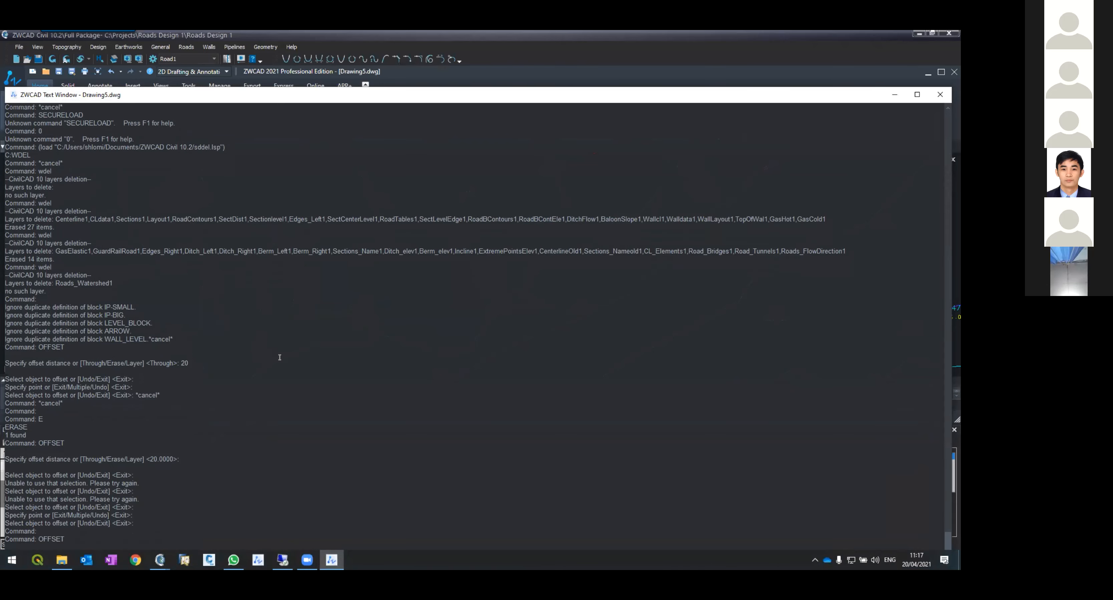
key("Escape")
left_click(940, 94)
Step: Erase the offset lines drawn above the road centerline on the plan
scroll(265, 311, "down", 3)
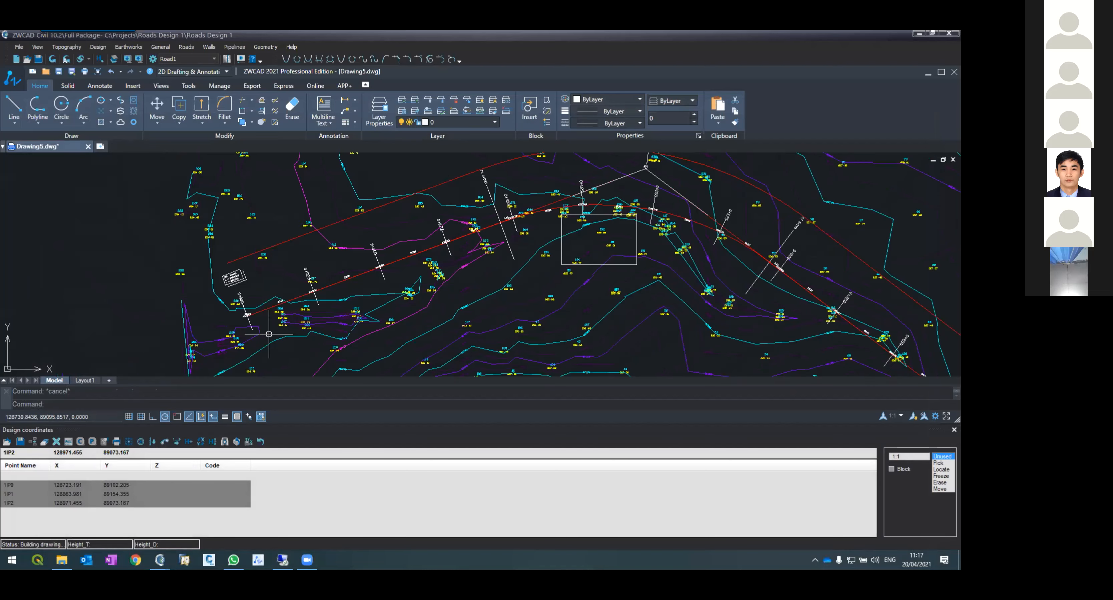
scroll(271, 331, "down", 2)
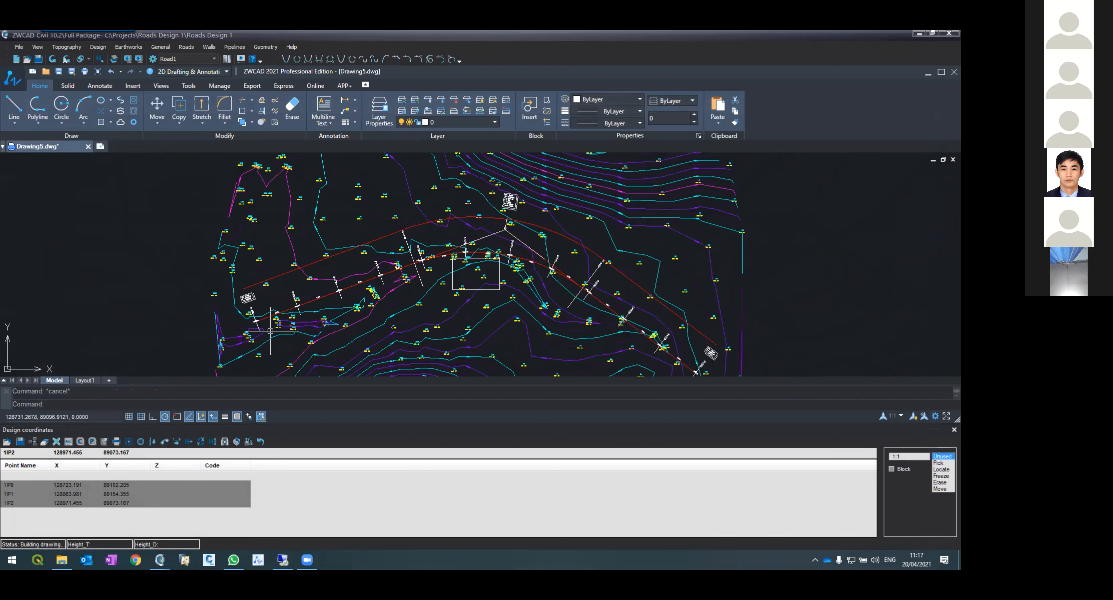
scroll(271, 331, "up", 2)
left_click(250, 258)
key("Delete")
key("Delete")
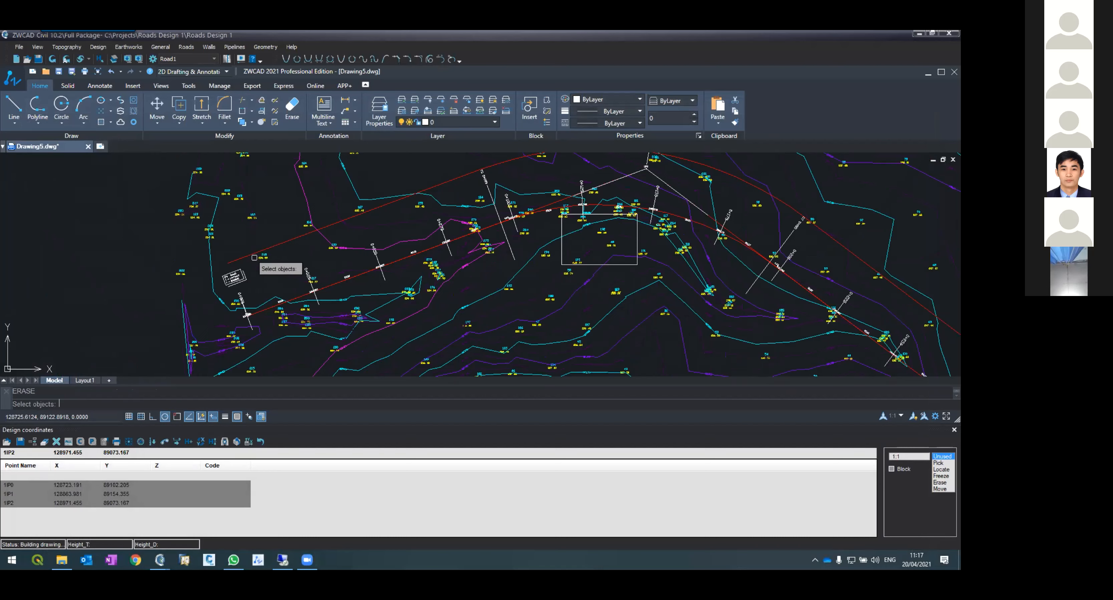
left_click(246, 255)
key("Return")
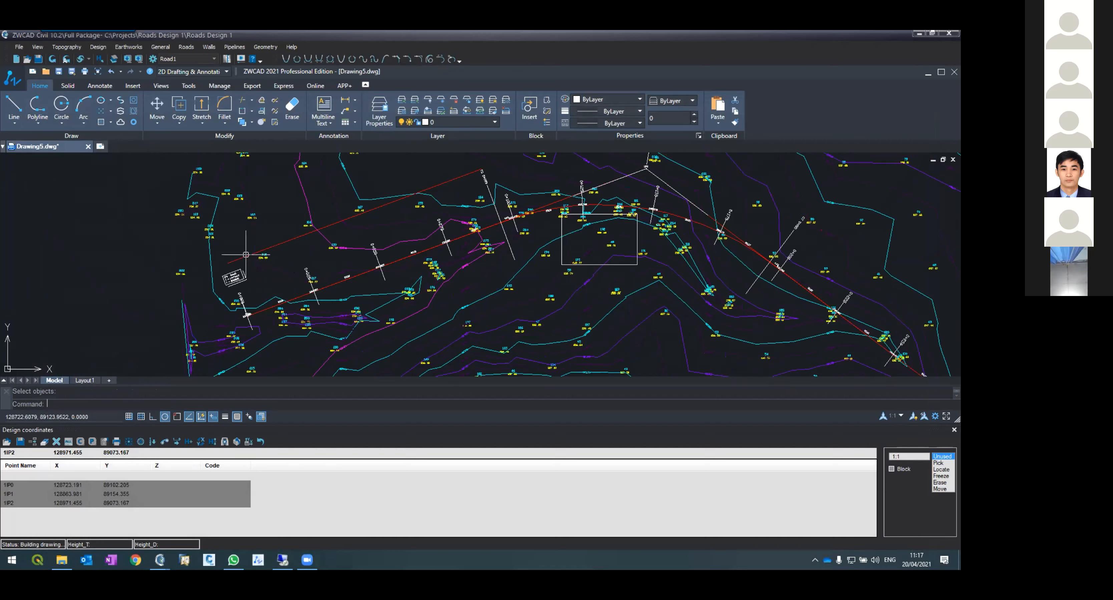
left_click(246, 255)
key("Delete")
Step: Offset the road centerline 20 units toward the upper side of the plan
type("offs")
key("Return")
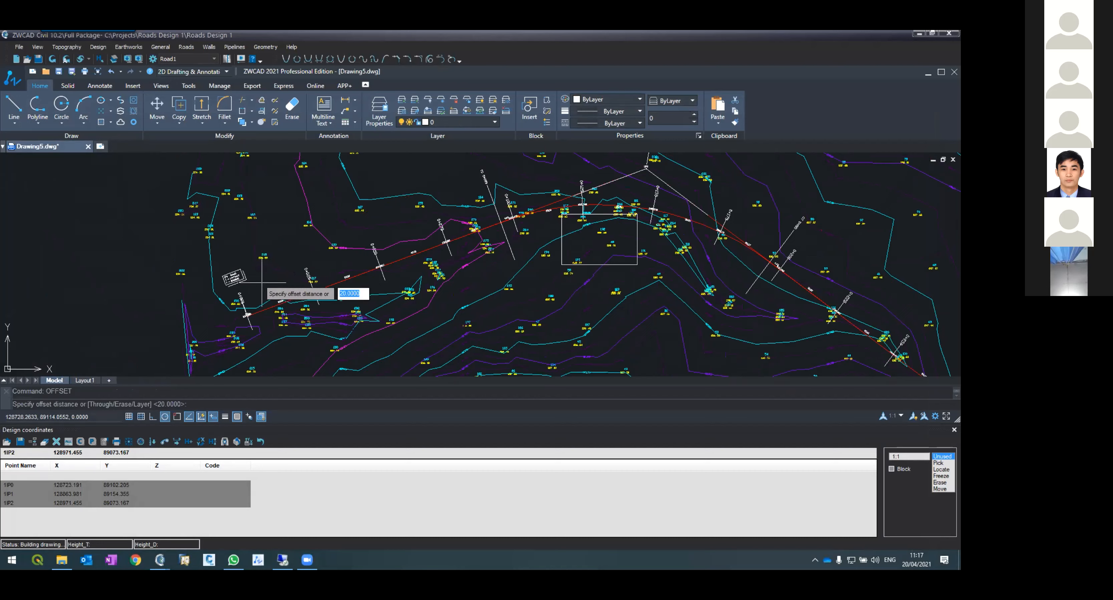
key("Return")
left_click(263, 309)
left_click(245, 280)
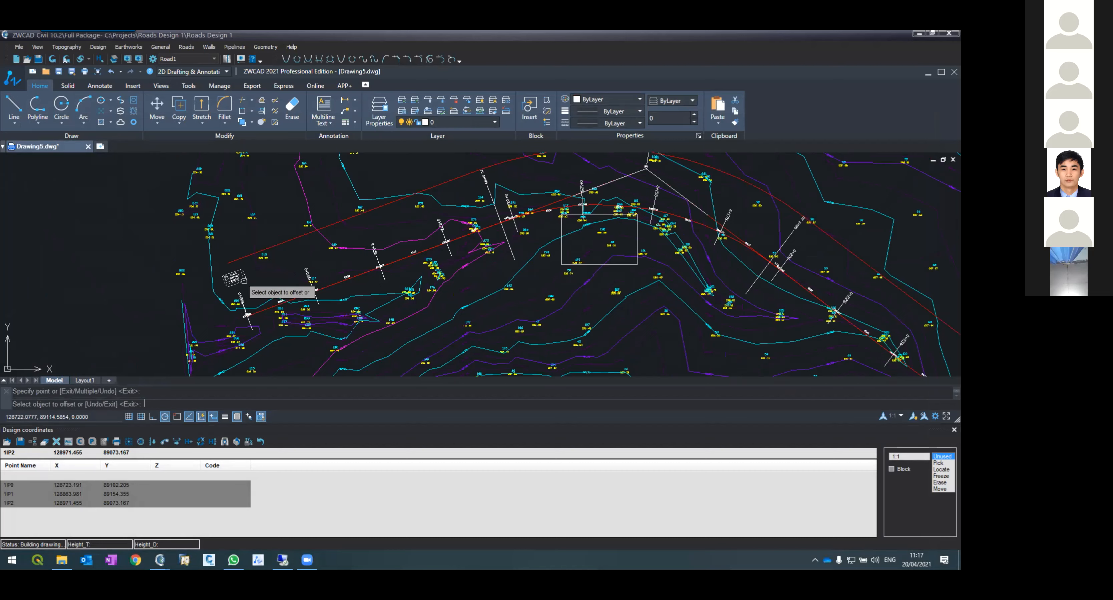
Step: Offset the road centerline 20 units toward the lower side of the plan
key("Escape")
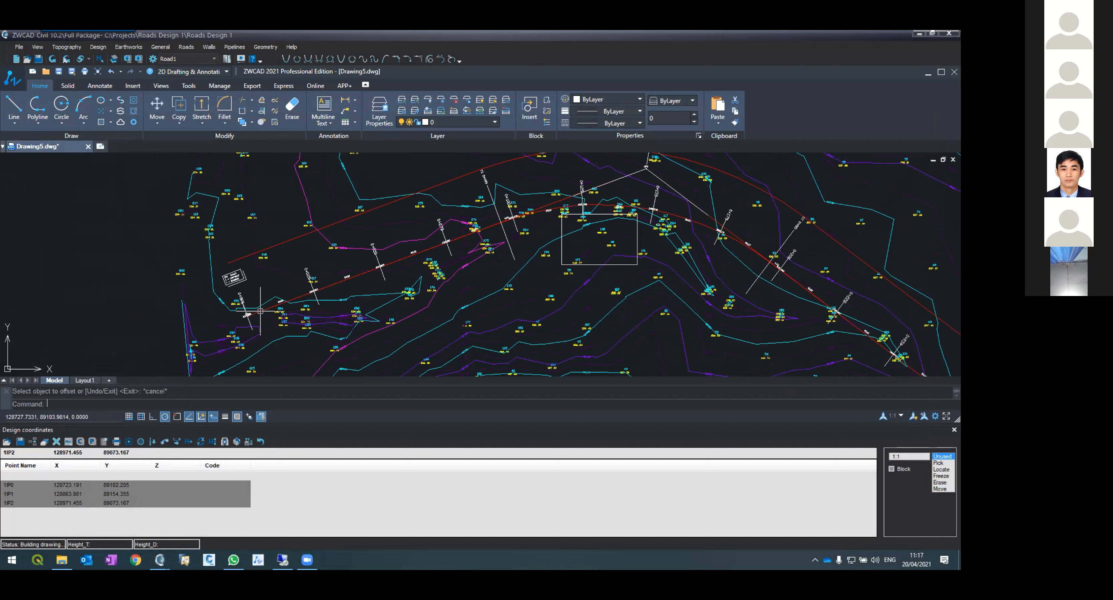
key("Return")
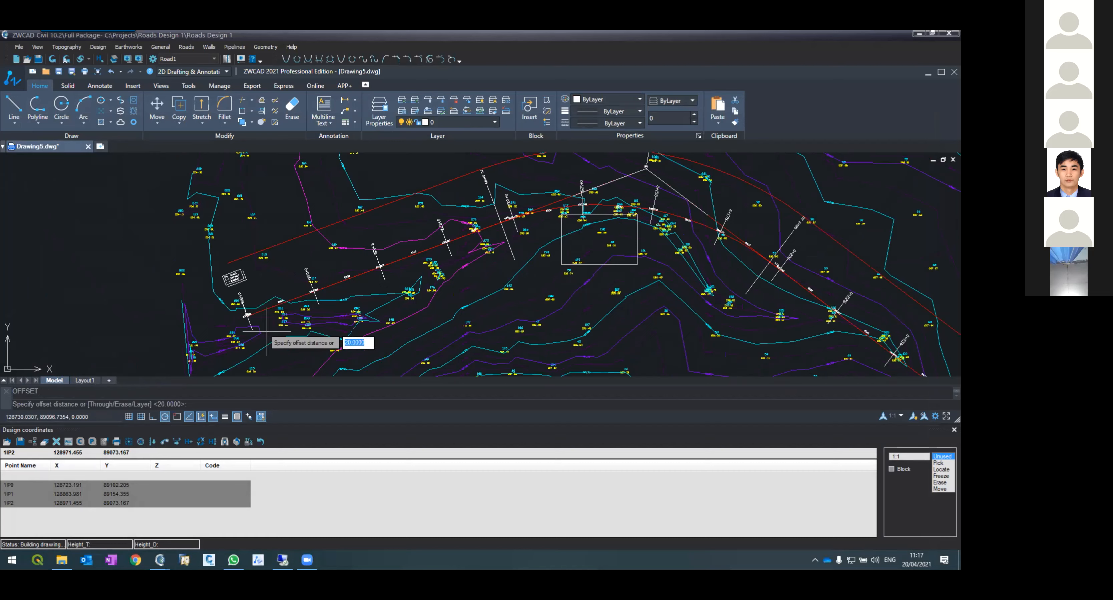
key("Escape")
type("offset")
key("Return")
key("Return")
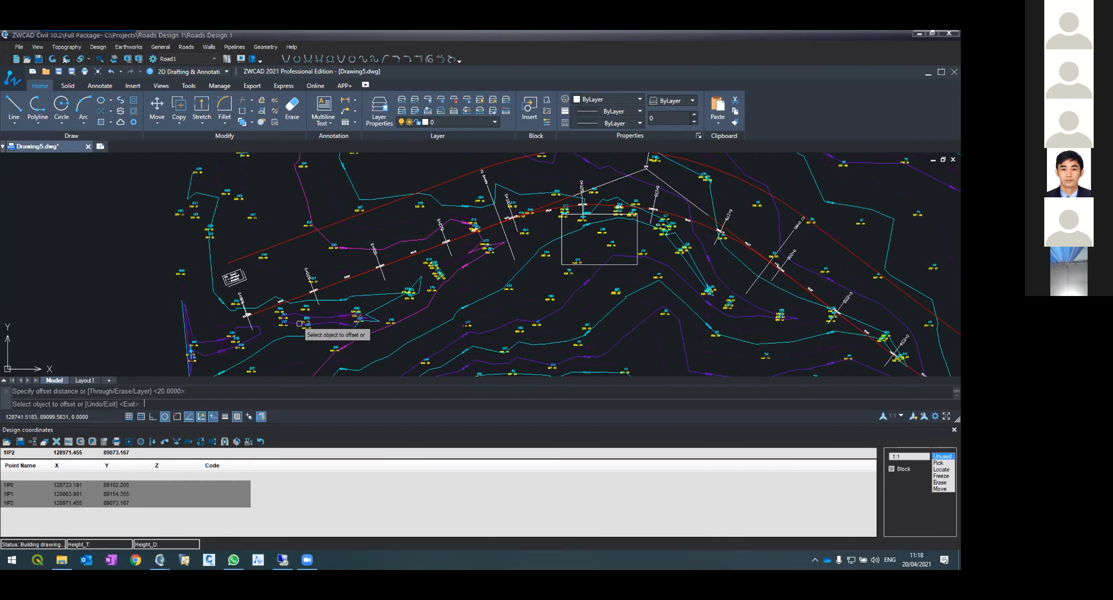
left_click(270, 310)
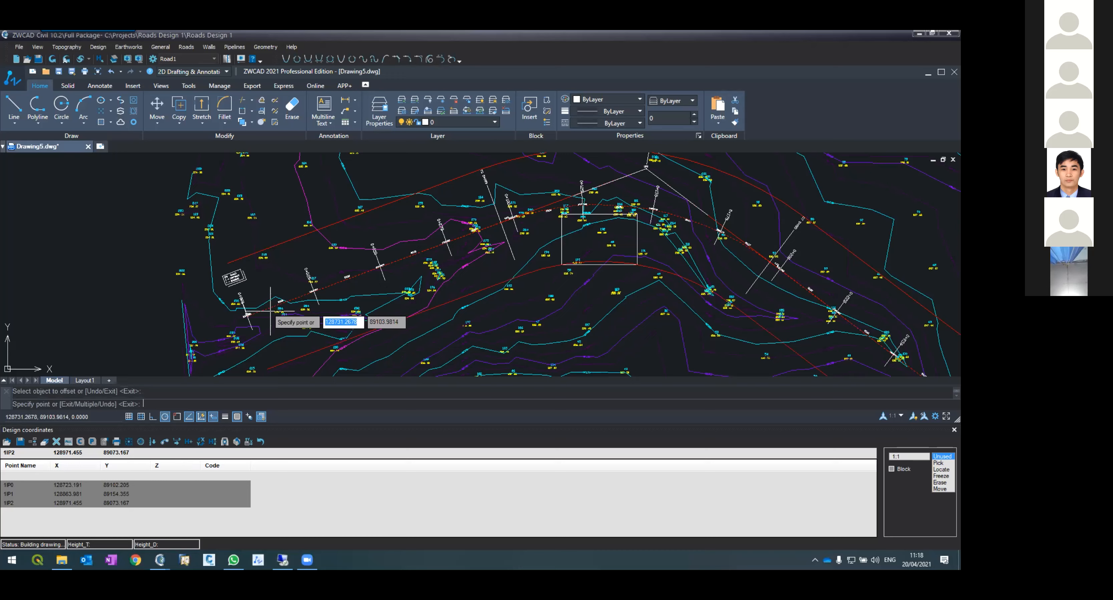
left_click(266, 342)
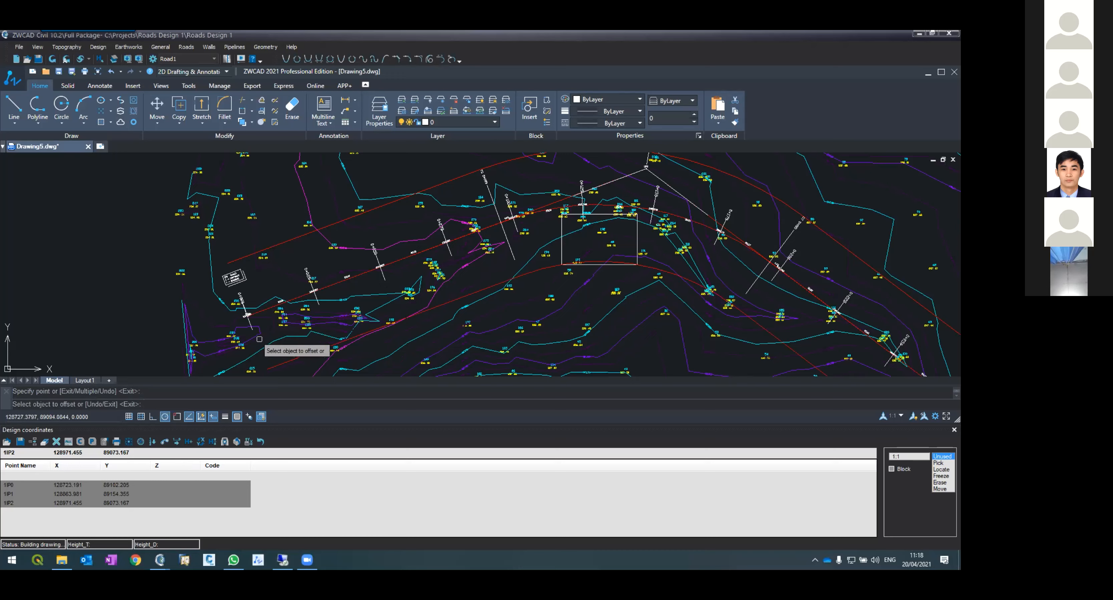
key("Escape")
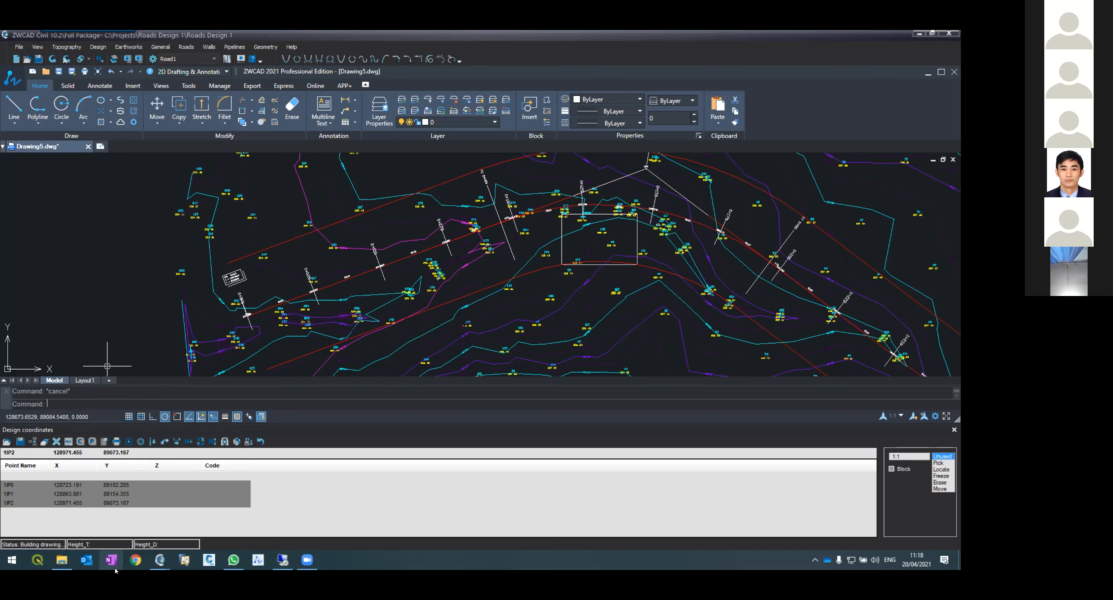
Step: Open the cross sections window and step through the Road1 stations from 0+000 to 0+275 to examine each section
mouse_move(160, 561)
left_click(194, 516)
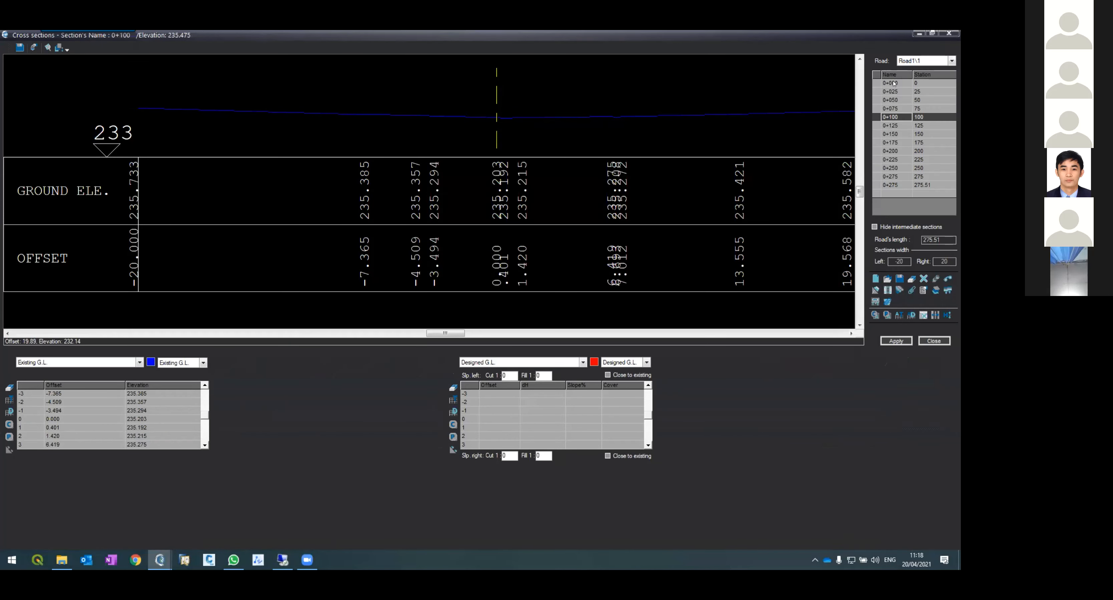
left_click(893, 83)
left_click(899, 94)
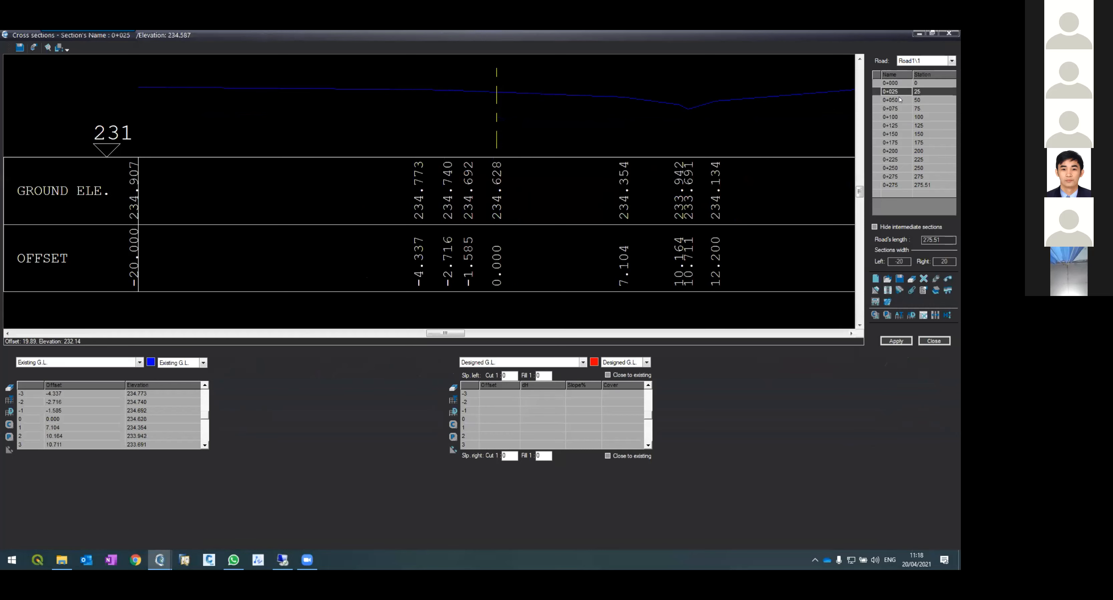
left_click(899, 100)
left_click(899, 126)
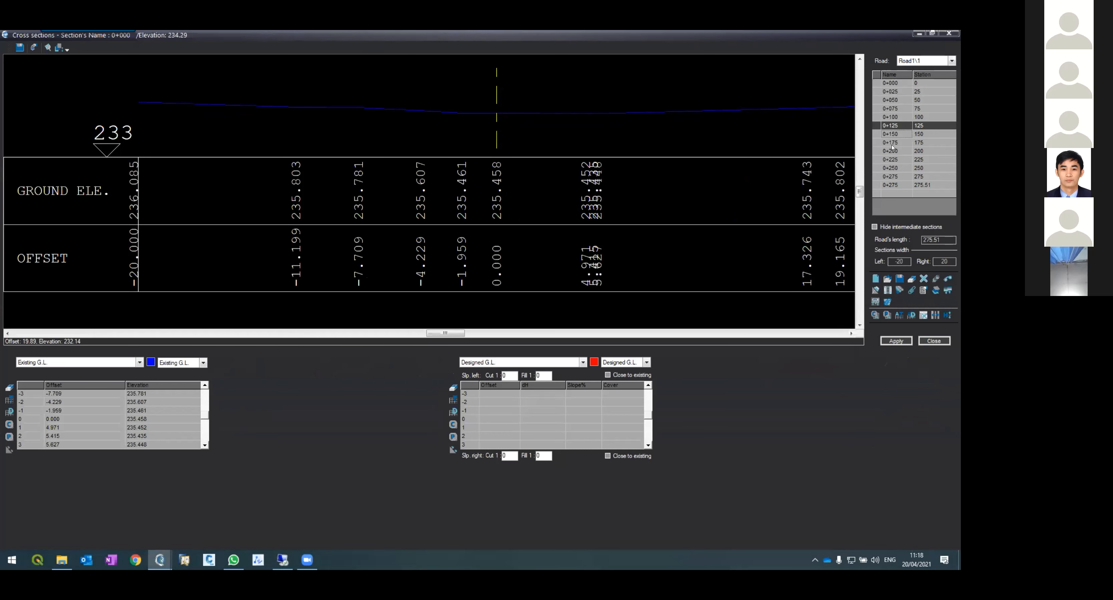
left_click(895, 134)
left_click(895, 143)
left_click(892, 149)
left_click(891, 159)
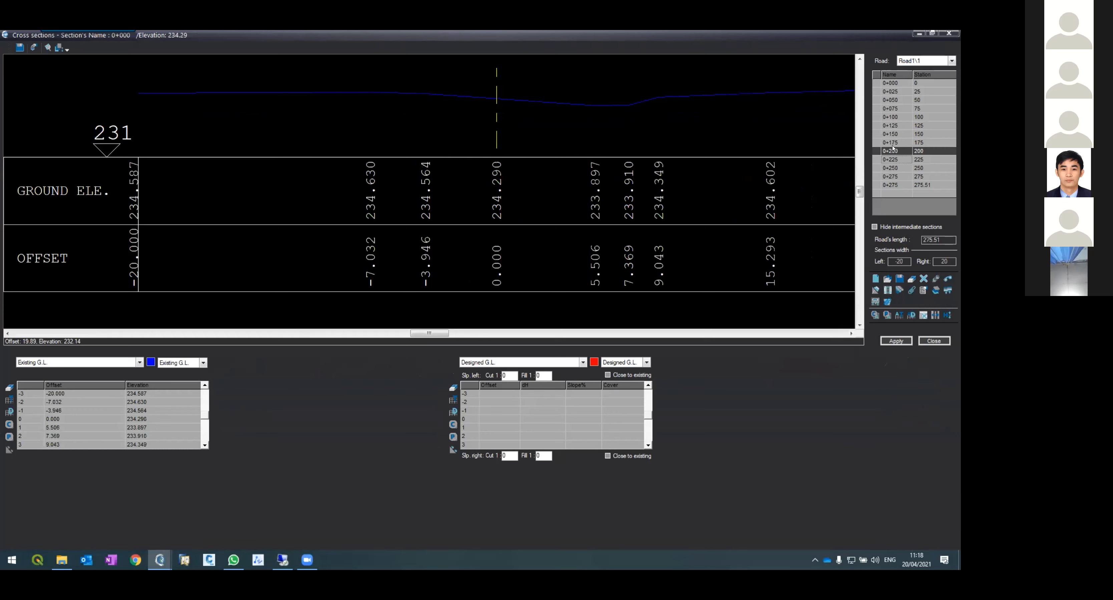
left_click(891, 167)
left_click(890, 176)
left_click(893, 168)
left_click(897, 151)
left_click(901, 134)
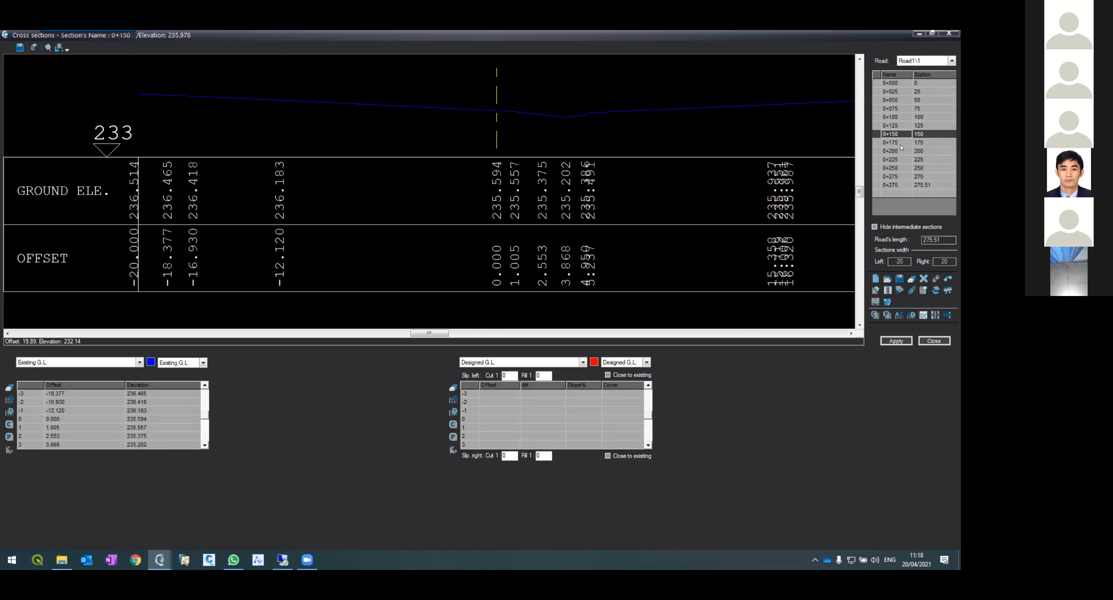
left_click(900, 143)
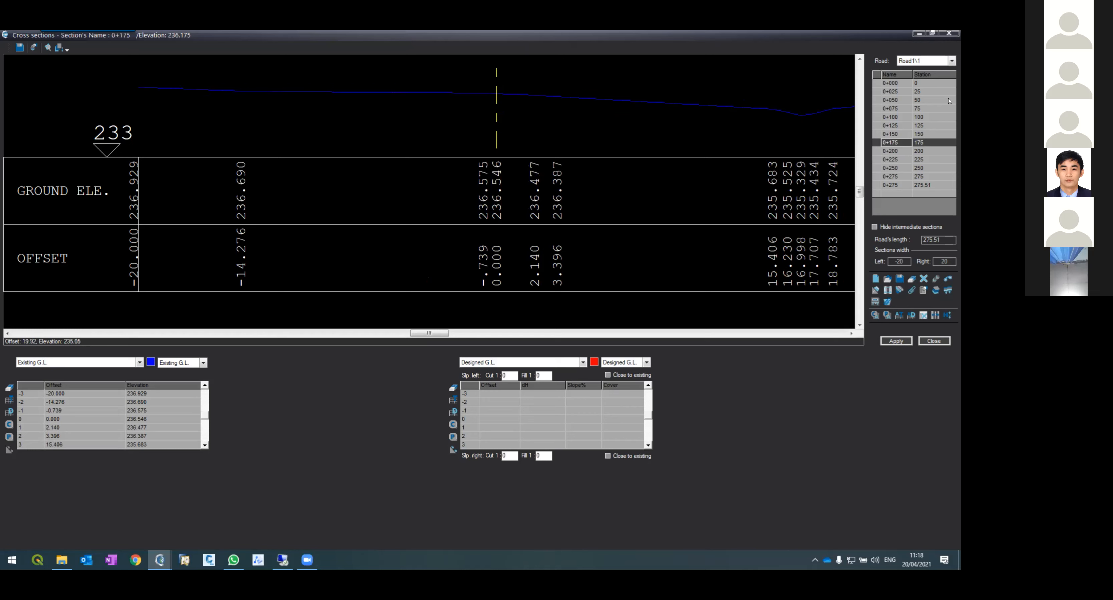
left_click(892, 84)
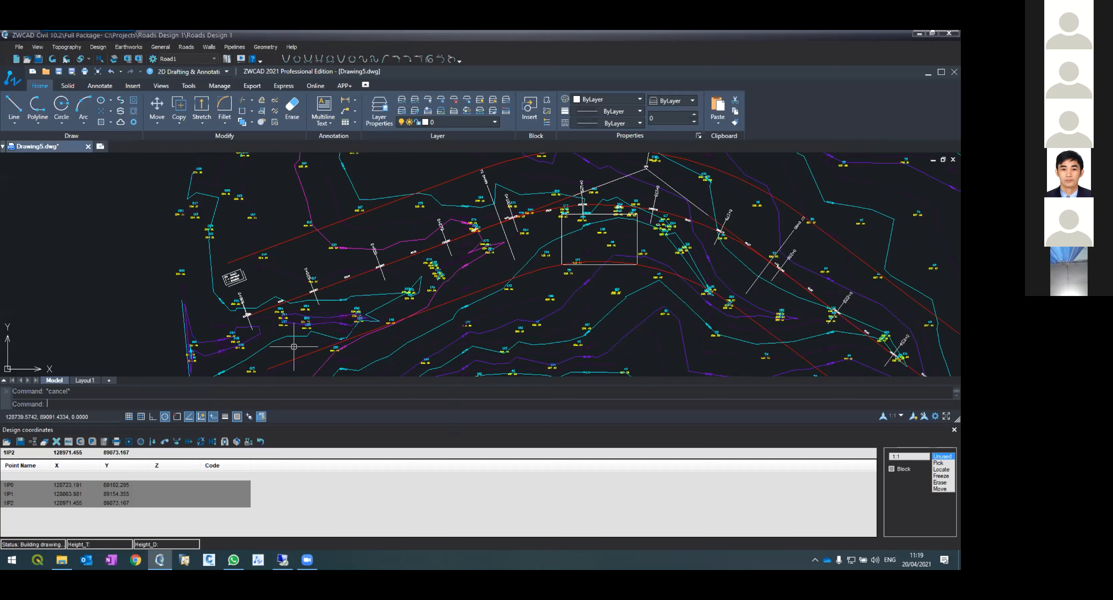
Step: Draw an arrow-shaped polyline pointing at the road's start station 0+000 on the plan
scroll(275, 334, "up", 4)
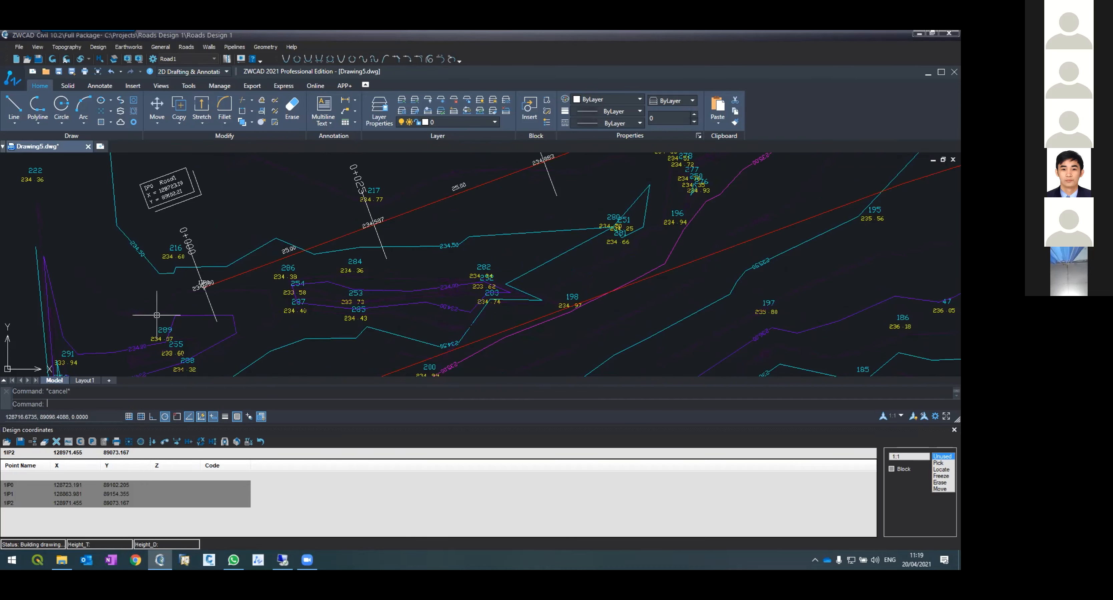
type("pl")
key("Return")
left_click(102, 324)
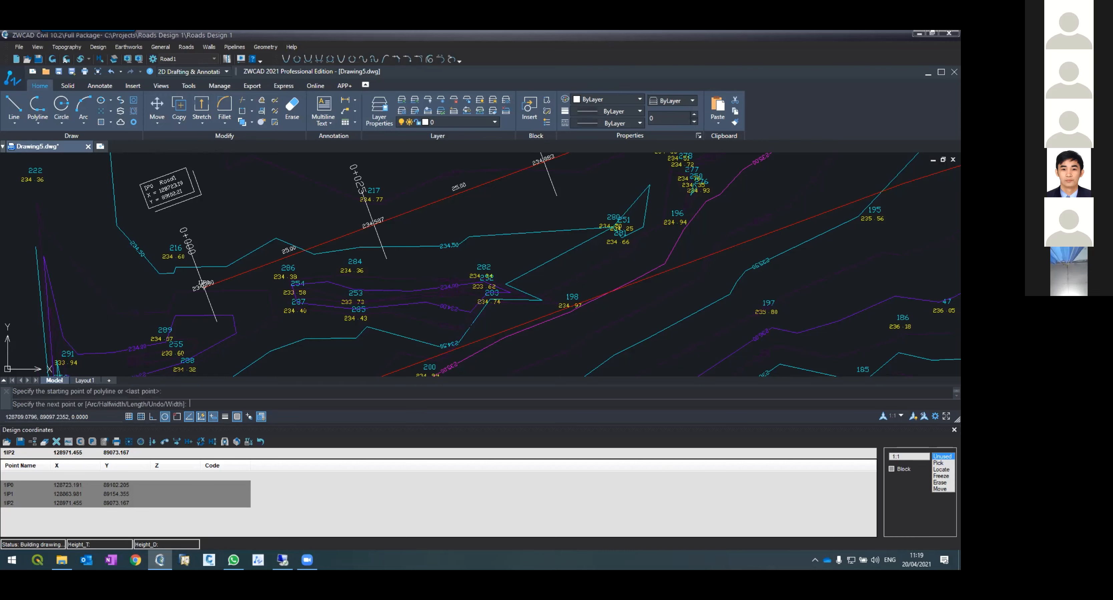
left_click(168, 295)
key("Return")
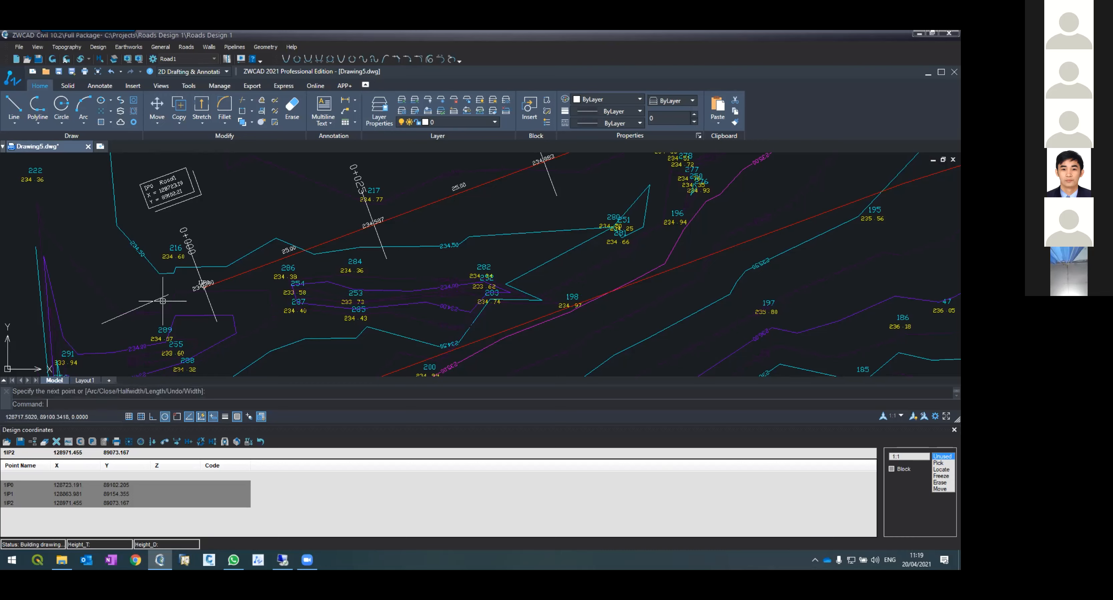
key("Return")
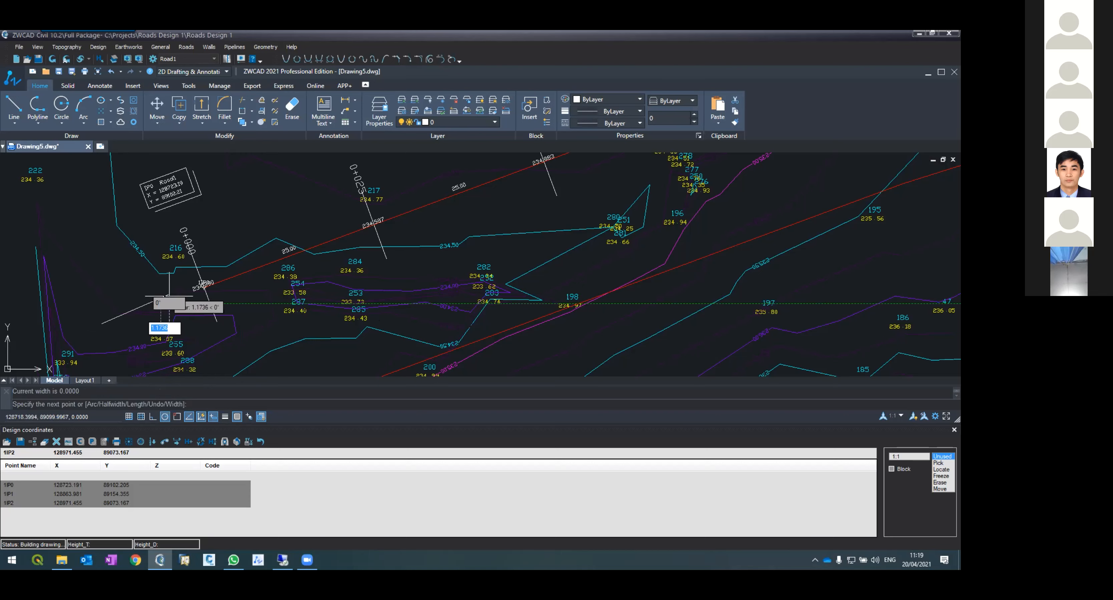
left_click(168, 293)
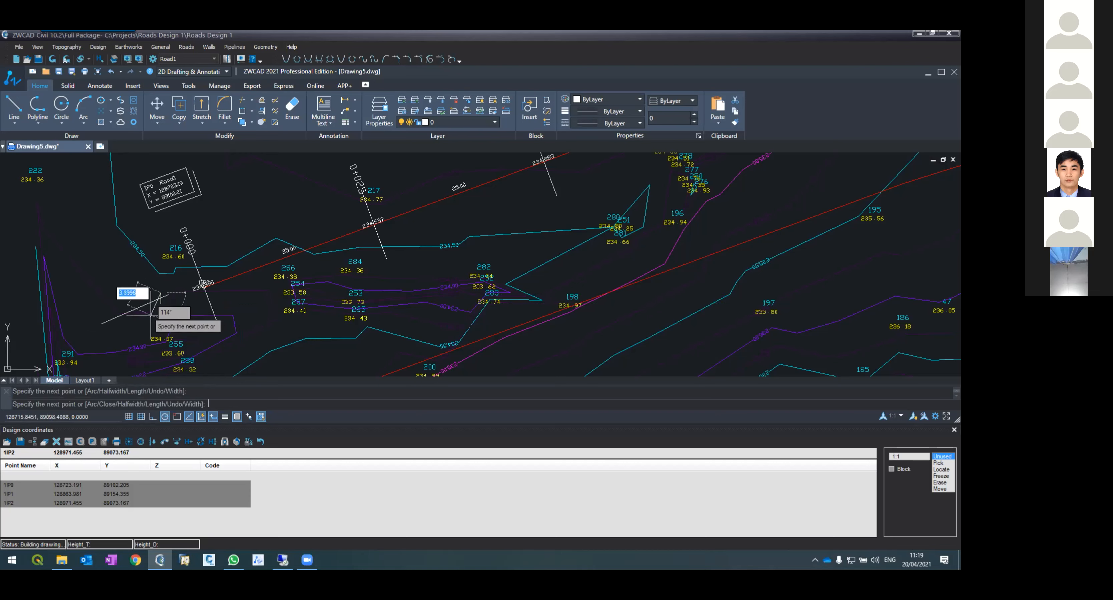
key("Return")
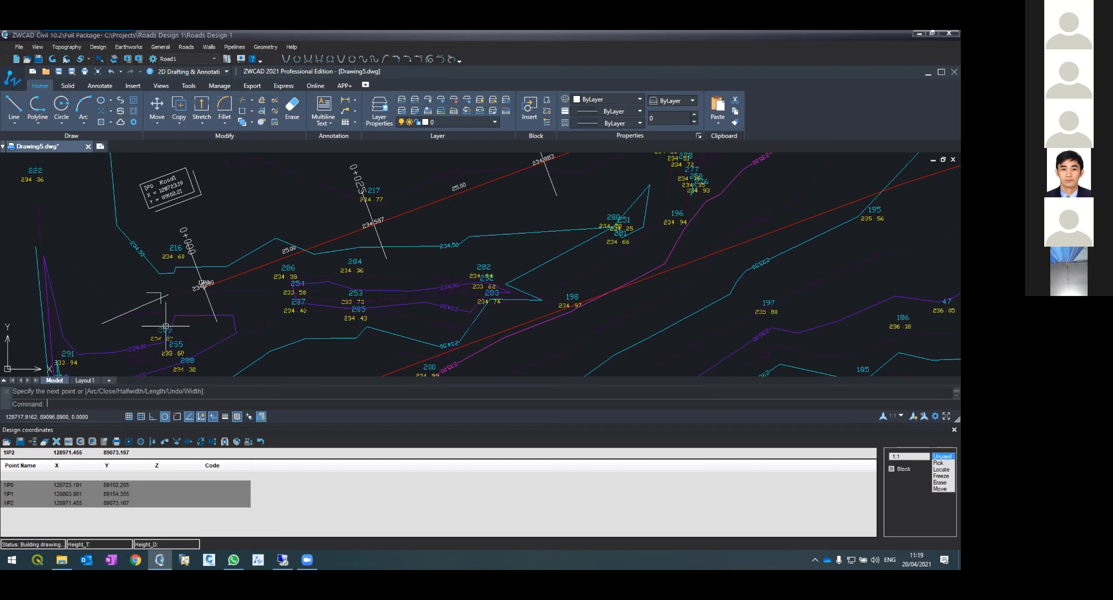
Step: Move the arrow slightly closer to station 0+000
type("m")
key("Return")
left_click(156, 294)
key("Return")
left_click(156, 296)
left_click(165, 298)
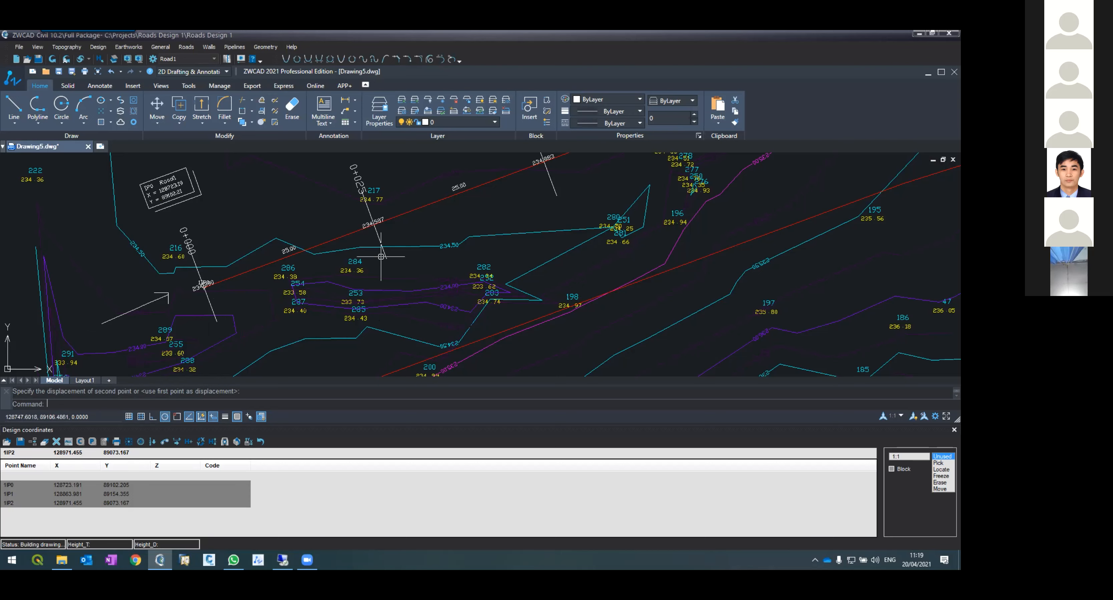
scroll(486, 324, "down", 4)
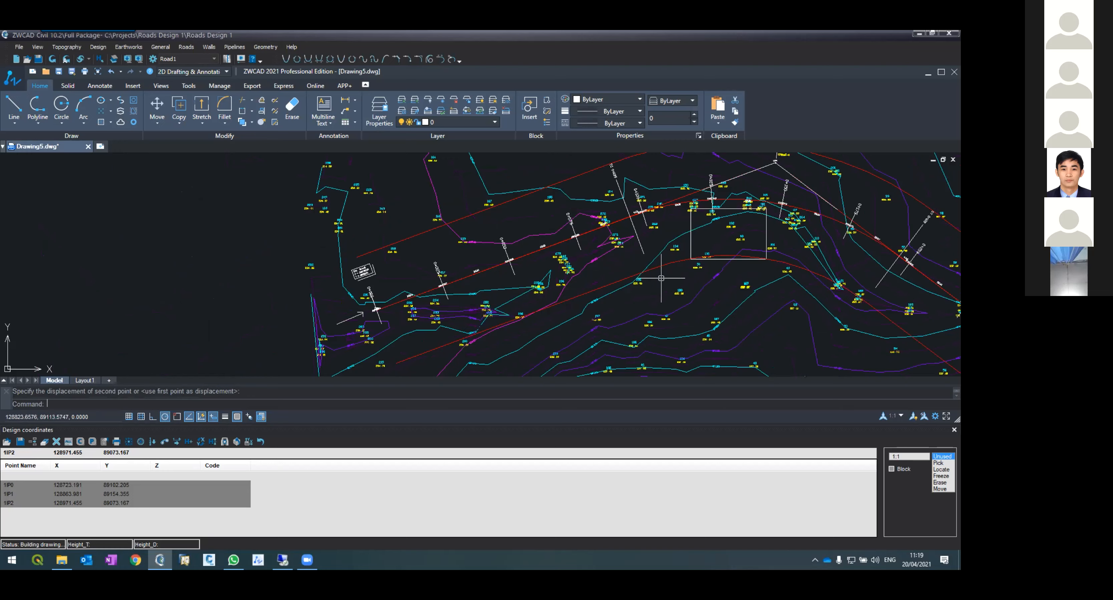
scroll(469, 294, "up", 3)
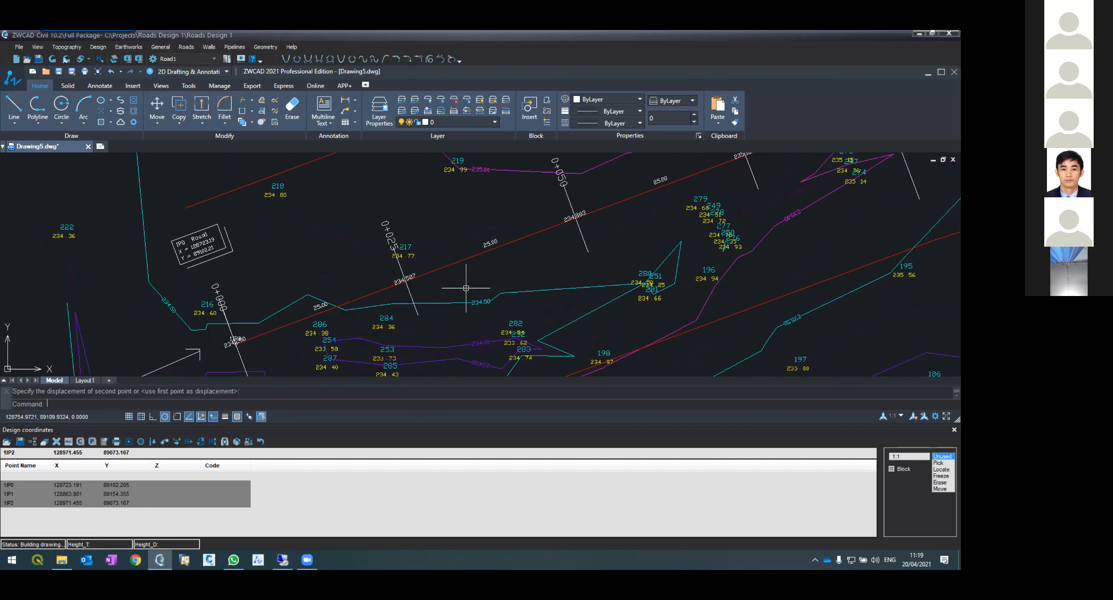
left_click(587, 314)
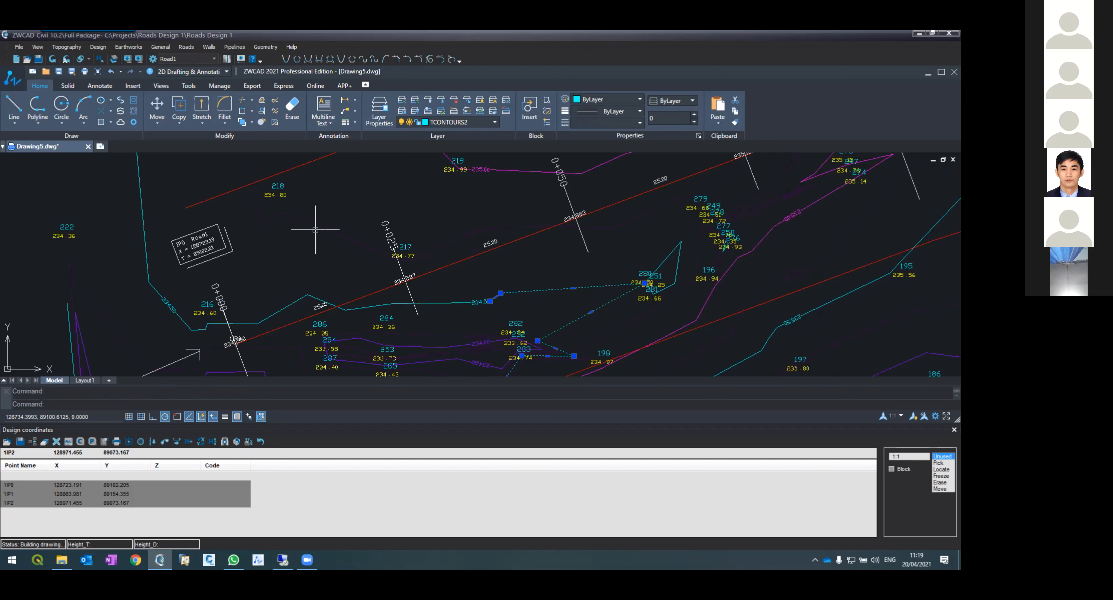
scroll(315, 233, "down", 5)
key("Escape")
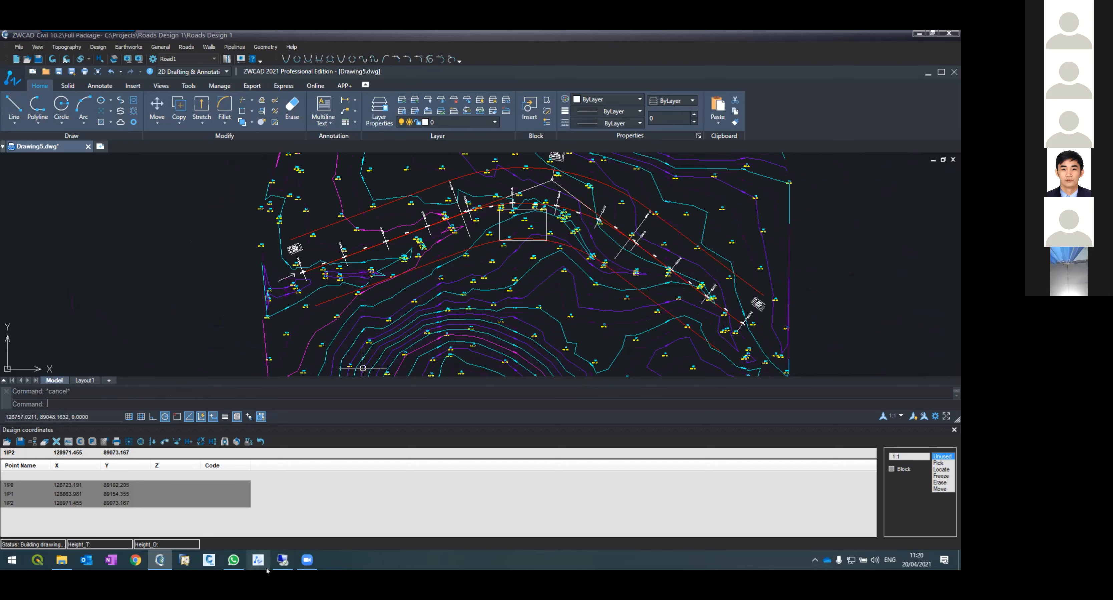
Step: Open Cross Sections and redefine sections by stations every 25 from 0 to 275.51, leaving existing sections for all
left_click(161, 561)
left_click(187, 48)
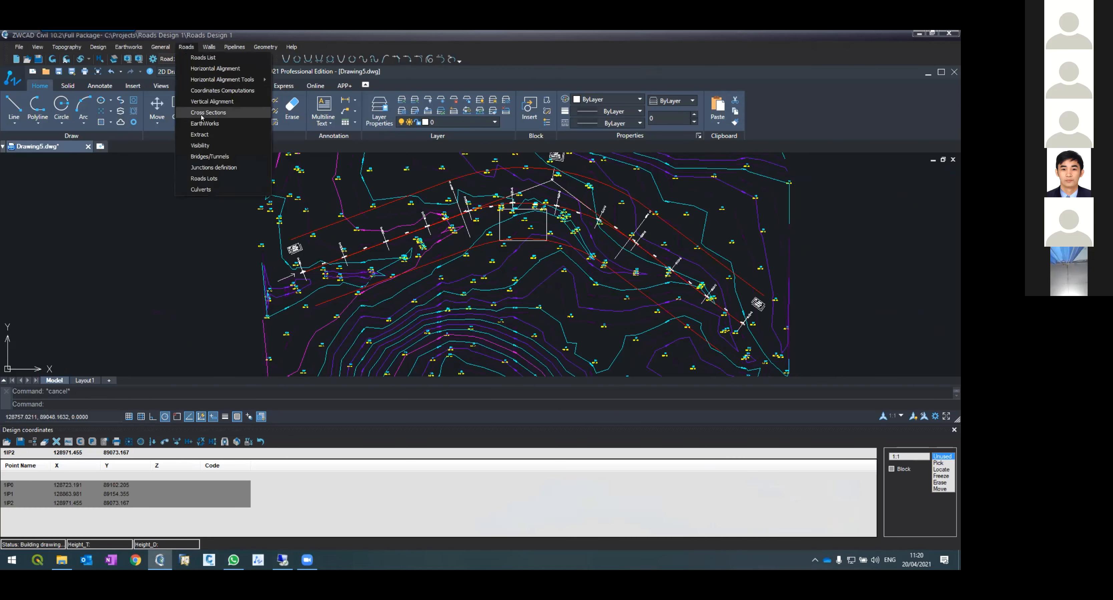
left_click(202, 113)
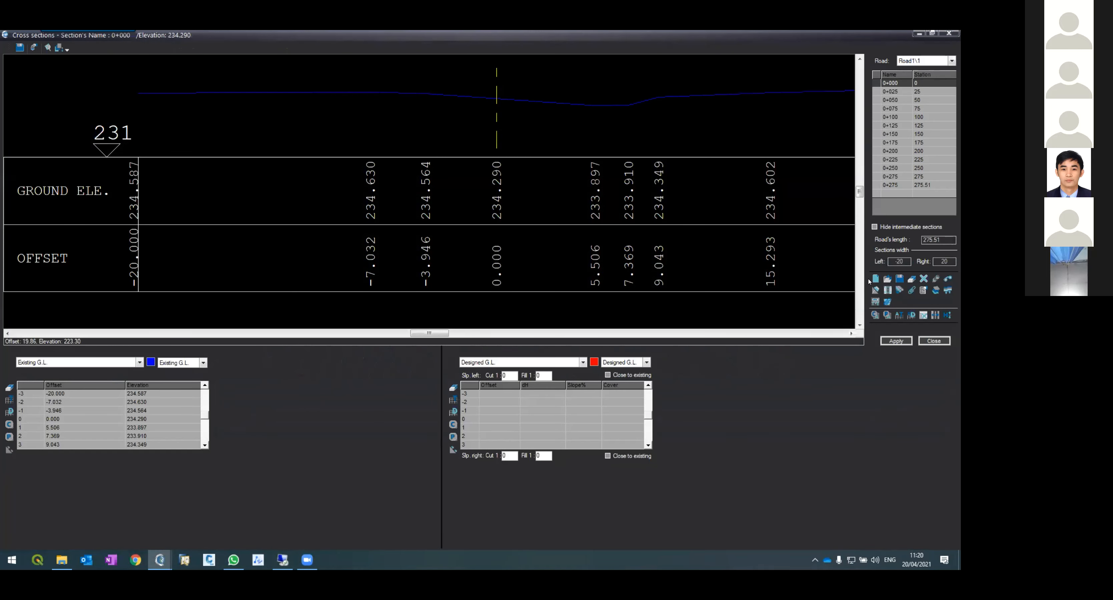
left_click(875, 279)
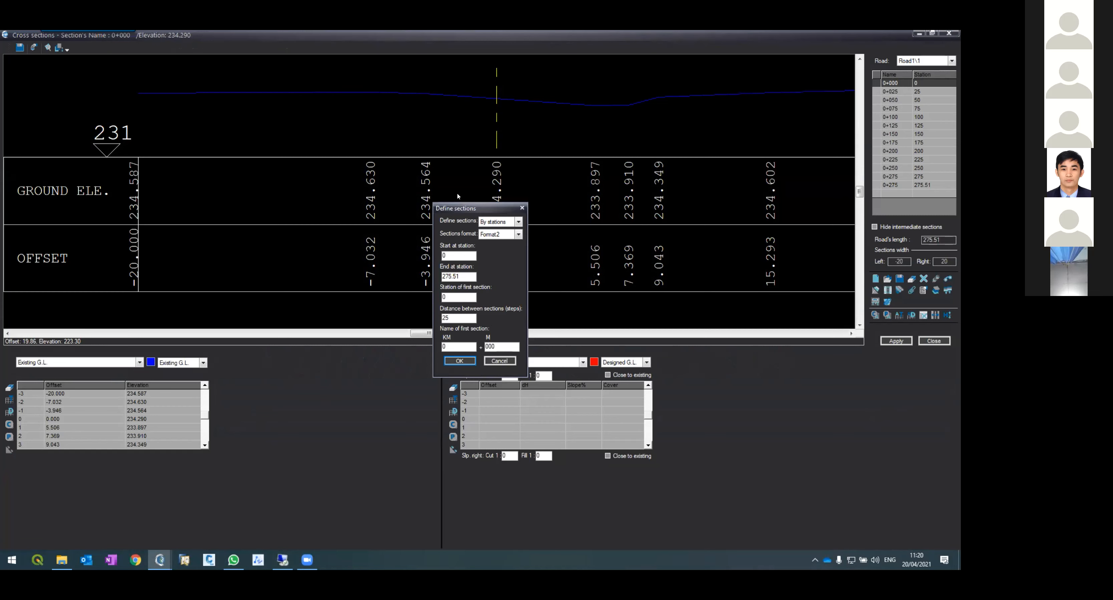
left_click(454, 362)
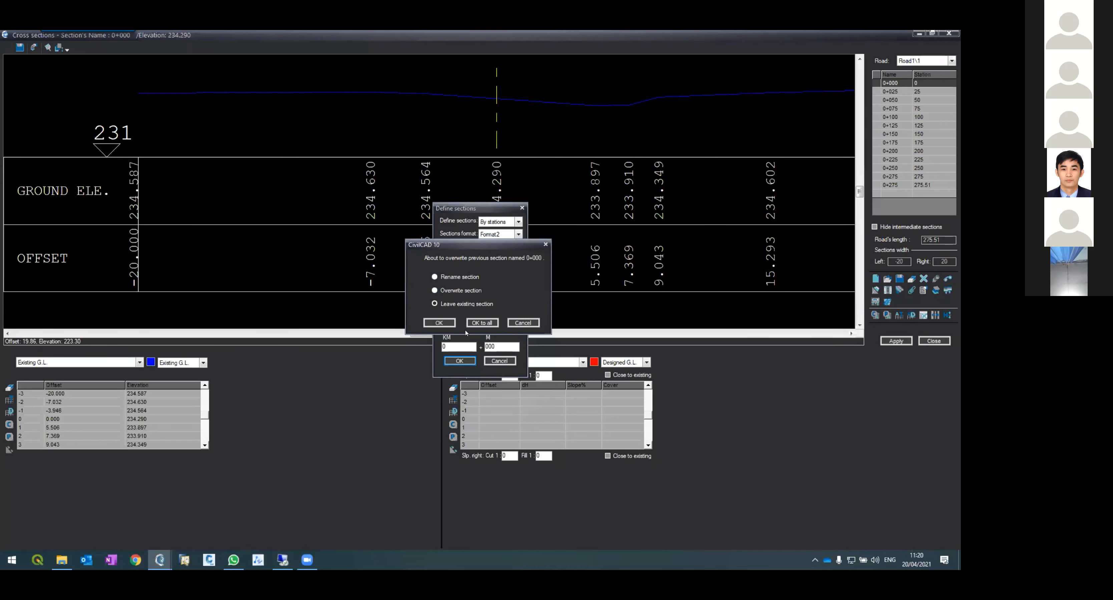
left_click(475, 323)
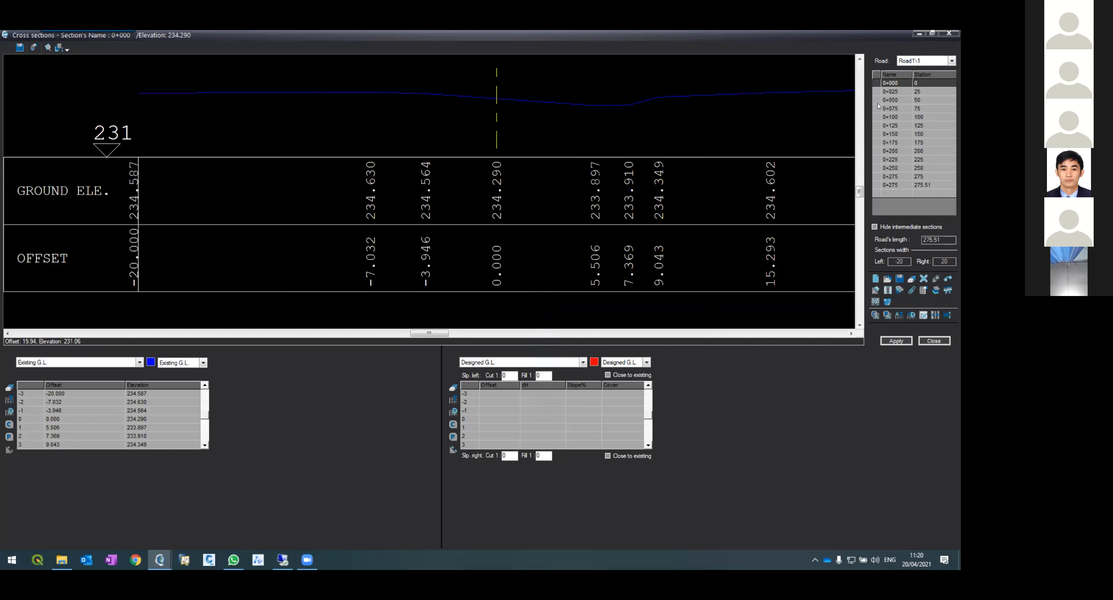
Step: At station 0+000, switch the left section data table to the Structure layer
key("Down")
key("Down")
key("Down")
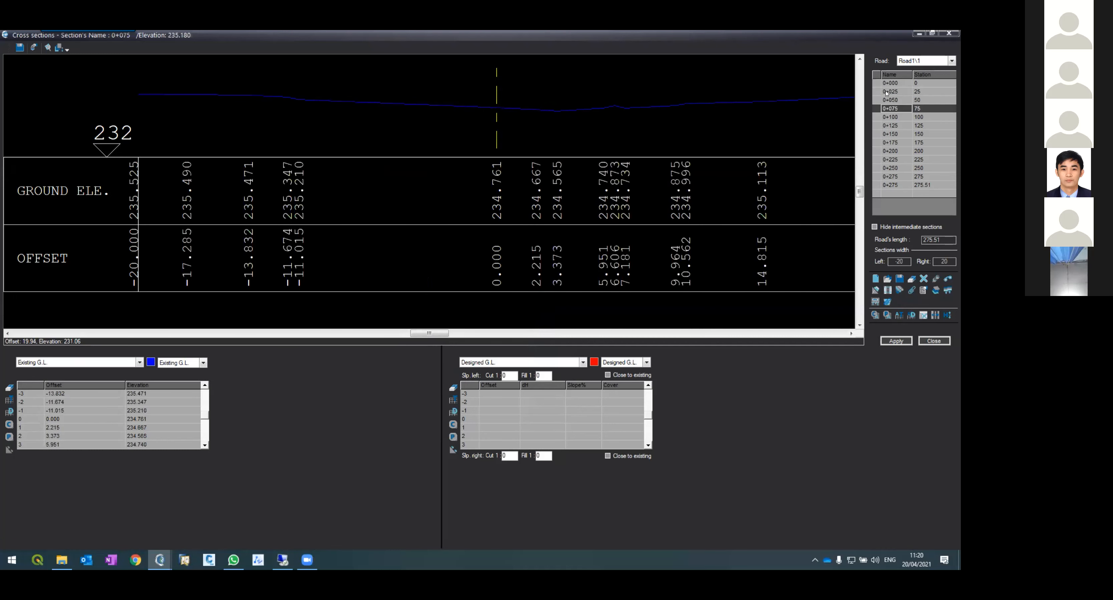
left_click(884, 82)
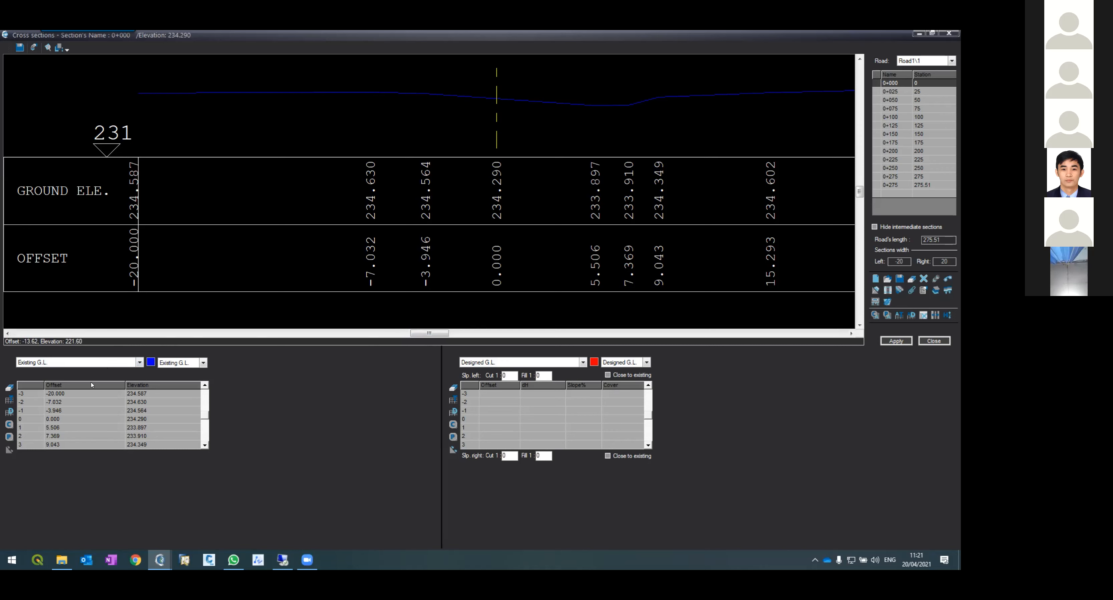
left_click(29, 363)
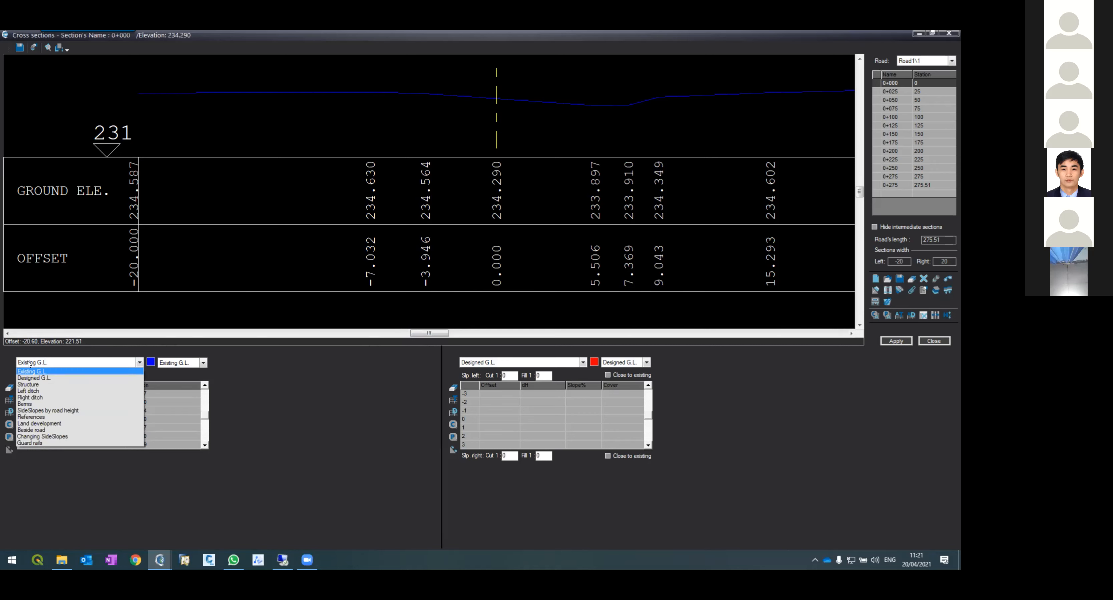
left_click(28, 385)
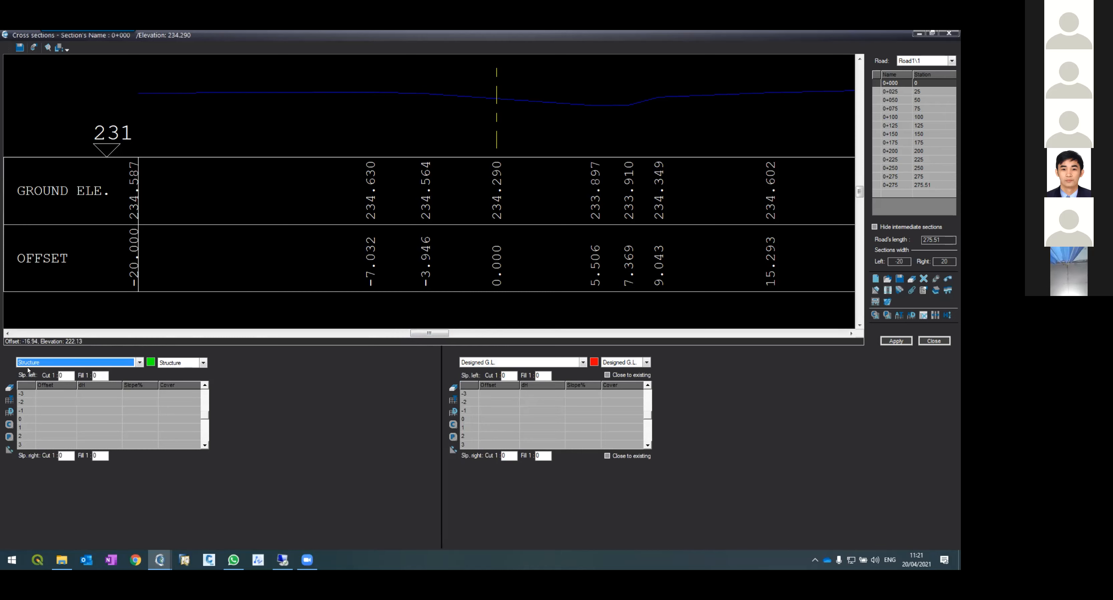
Step: Enter offset 0 and dH 0 in row 0 of the Structure table and start editing row -1's offset
left_click(43, 418)
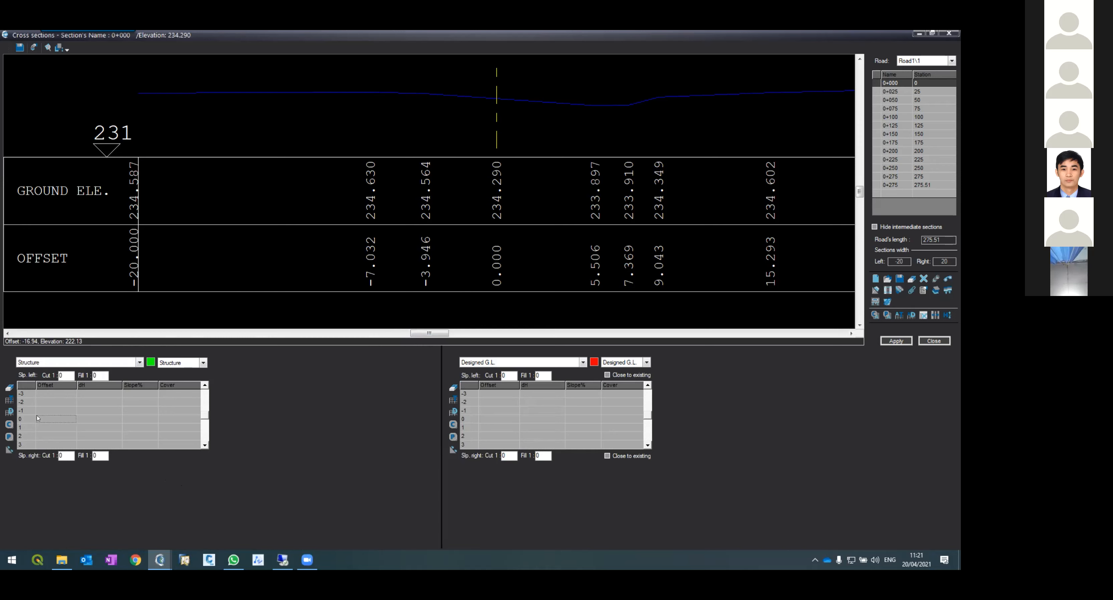
type("0")
left_click(78, 418)
type("0")
key("Tab")
left_click(32, 410)
type("-3")
key("BackSpace")
key("BackSpace")
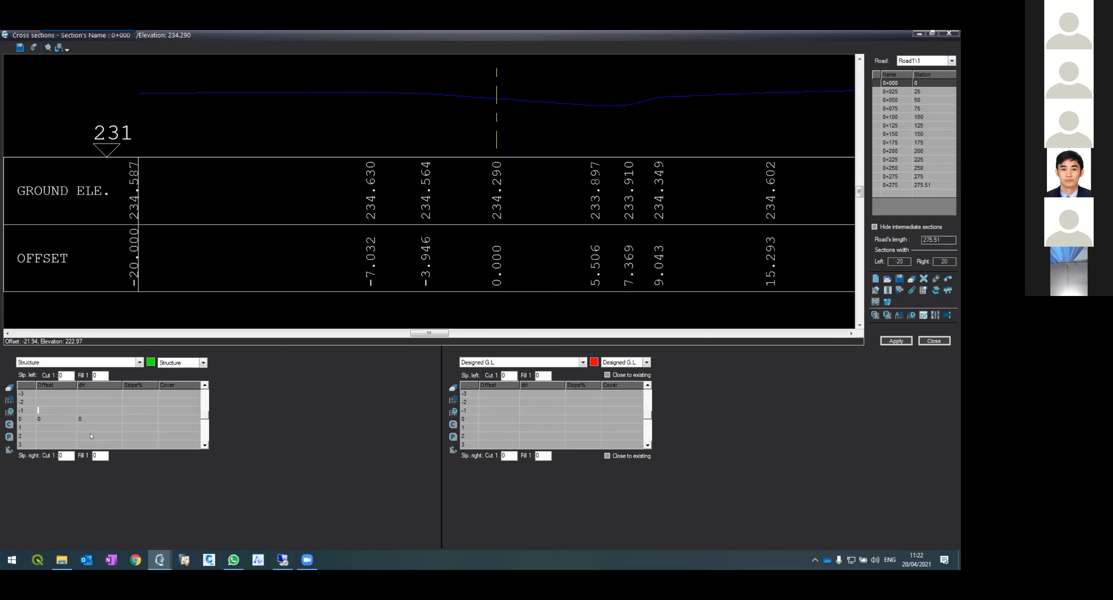
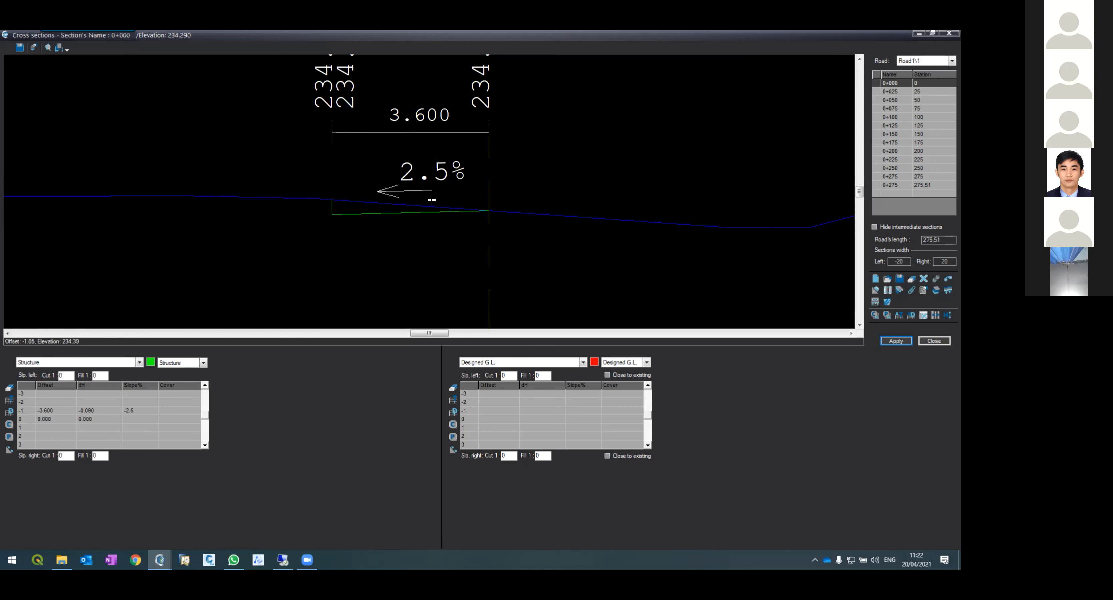
Step: Zoom in and out of the section view to inspect the structure line and its 2.5% slope at station 0+000
scroll(478, 211, "up", 5)
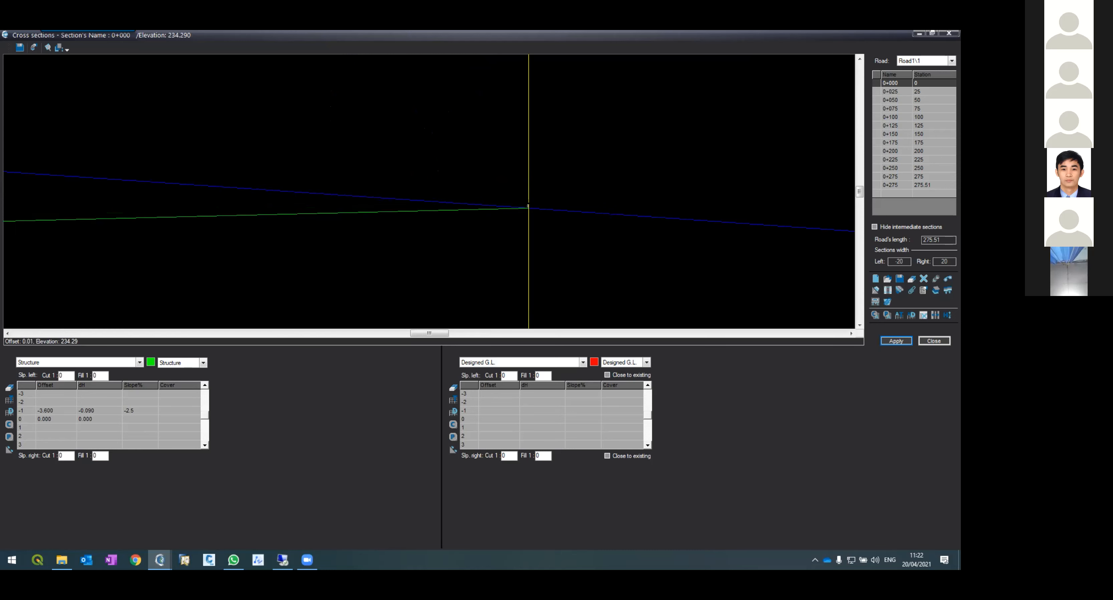
scroll(509, 199, "down", 3)
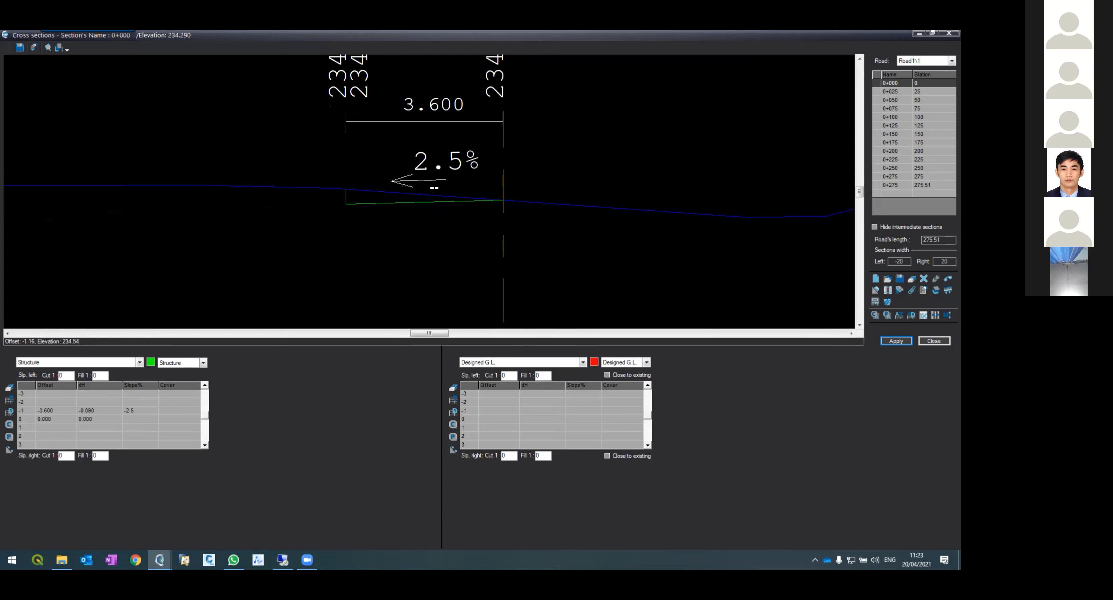
scroll(362, 192, "down", 2)
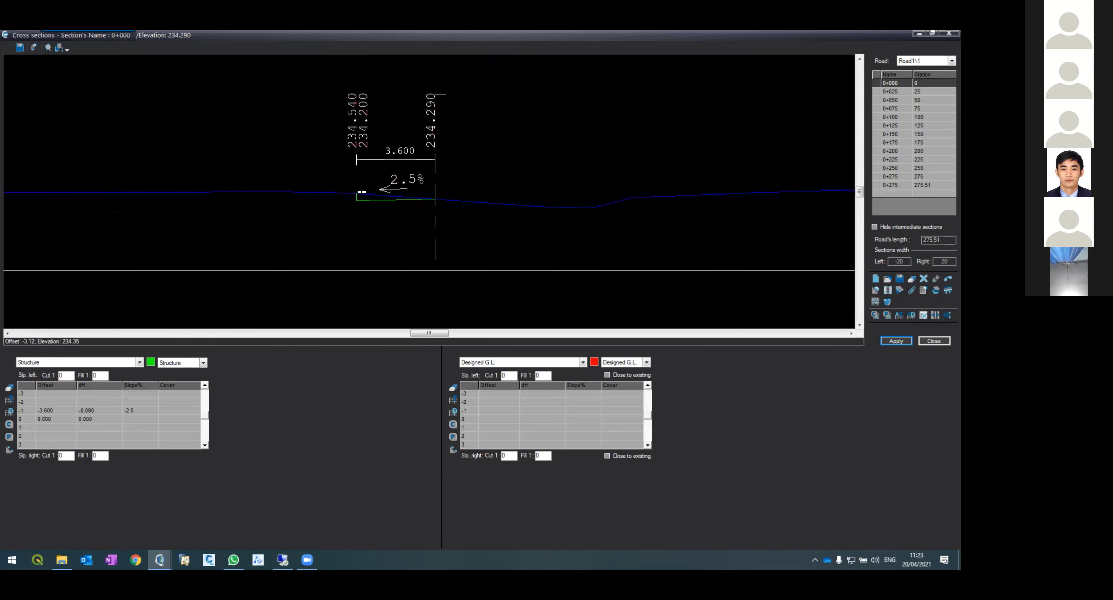
scroll(361, 140, "up", 2)
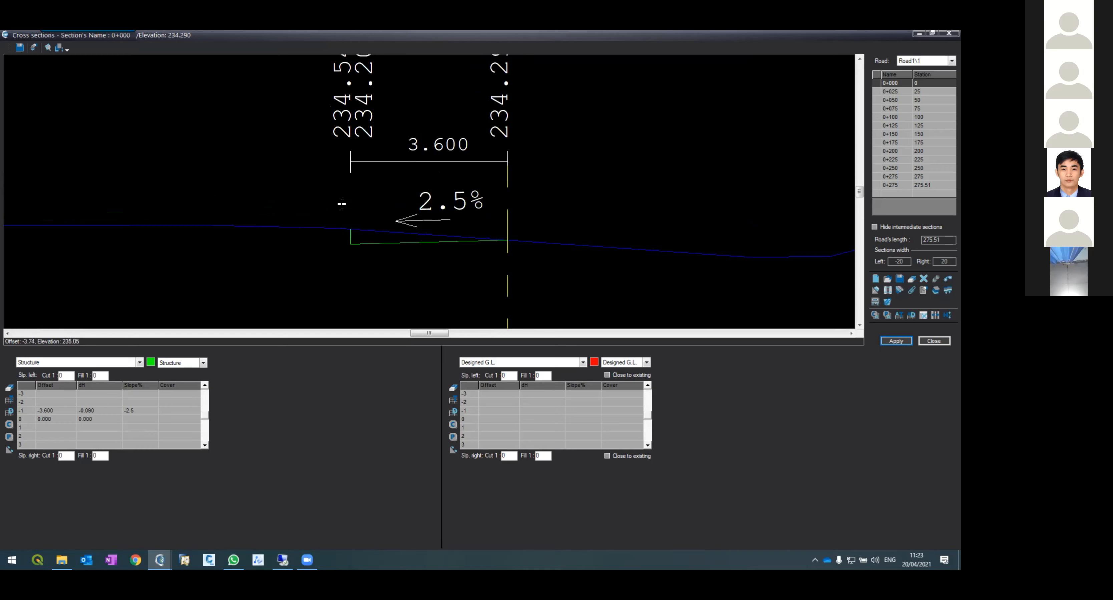
scroll(344, 230, "down", 2)
scroll(351, 208, "up", 2)
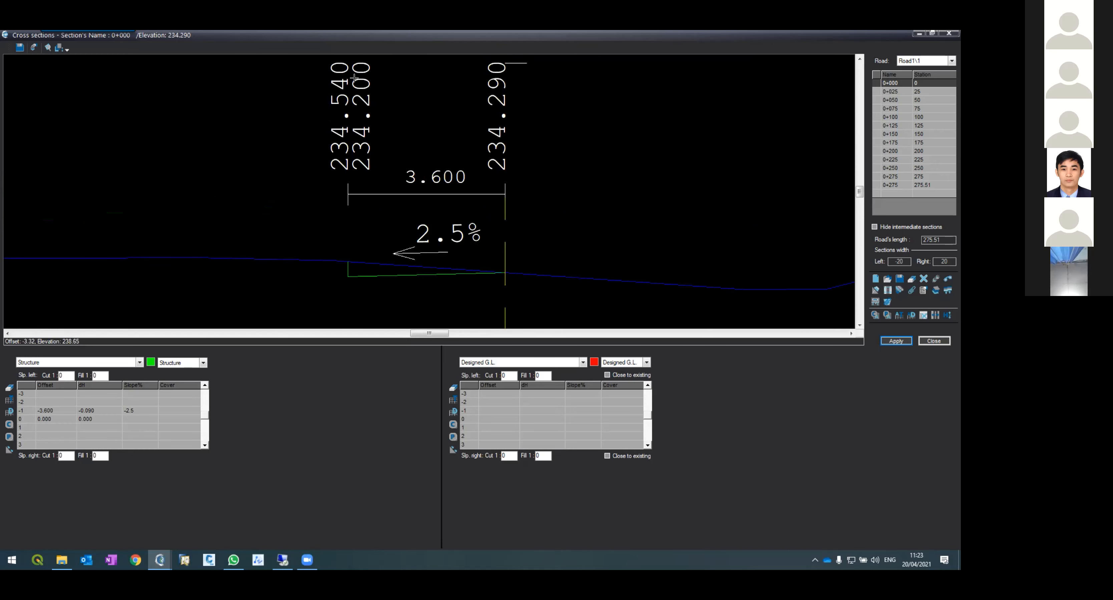
scroll(361, 278, "up", 5)
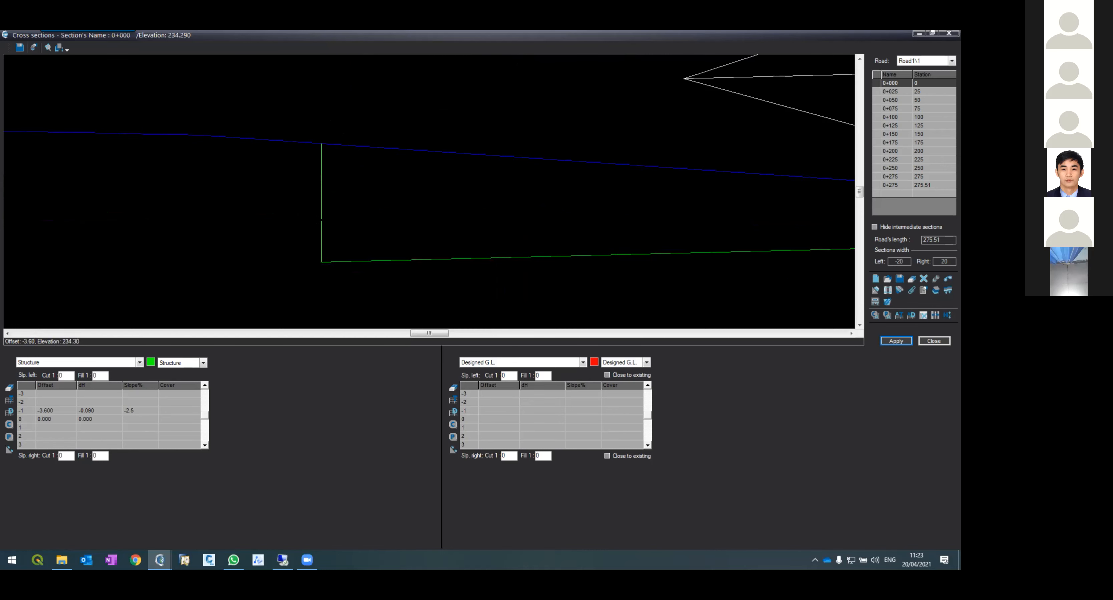
scroll(313, 157, "down", 5)
scroll(311, 160, "up", 2)
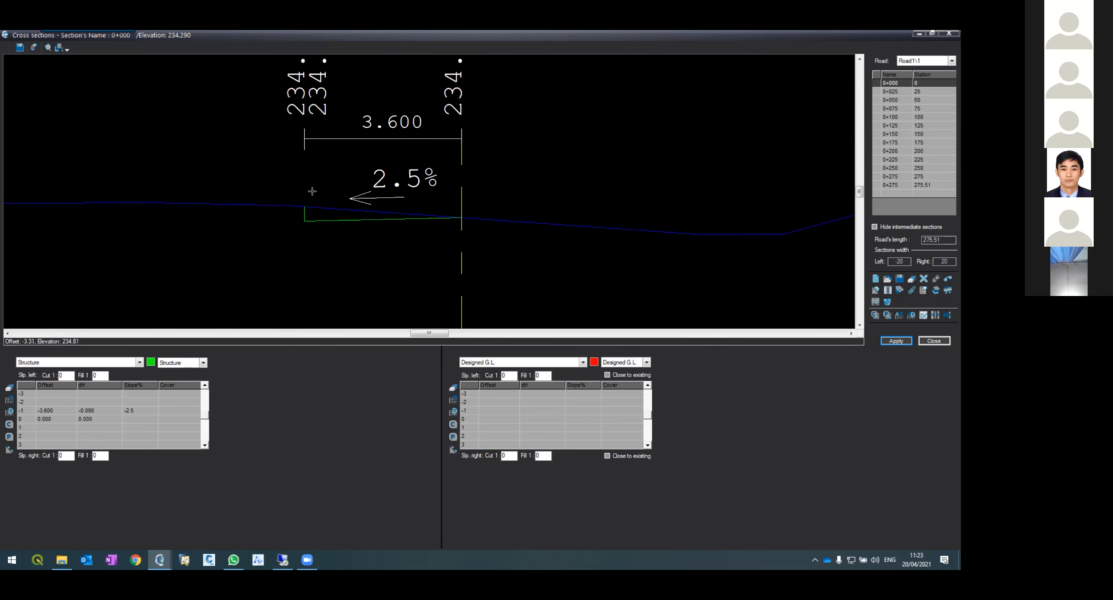
scroll(296, 207, "up", 3)
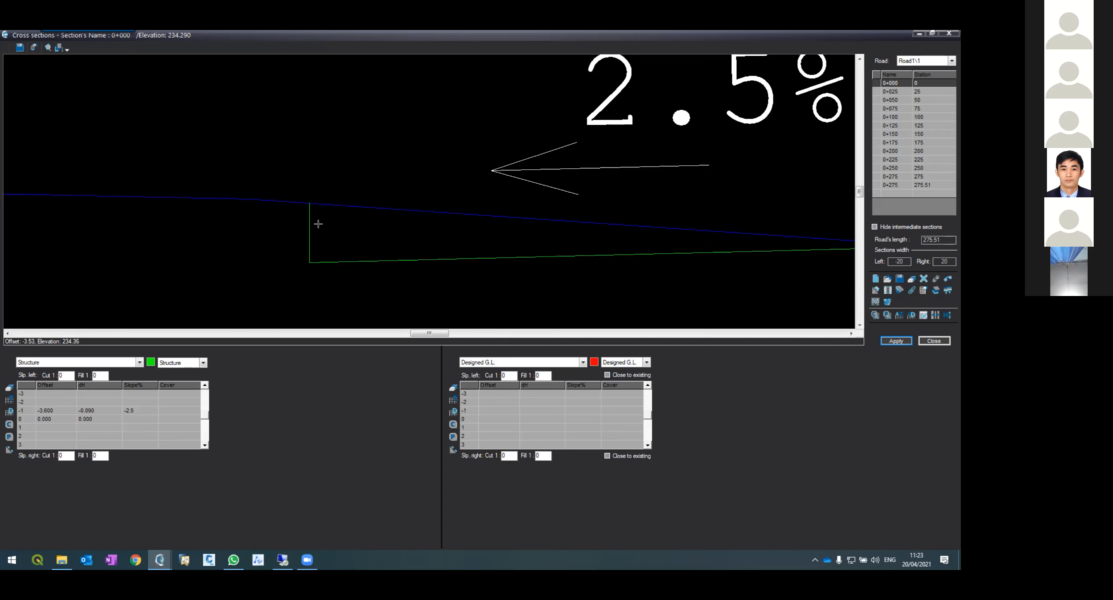
scroll(320, 268, "down", 3)
scroll(302, 201, "down", 1)
scroll(315, 156, "up", 2)
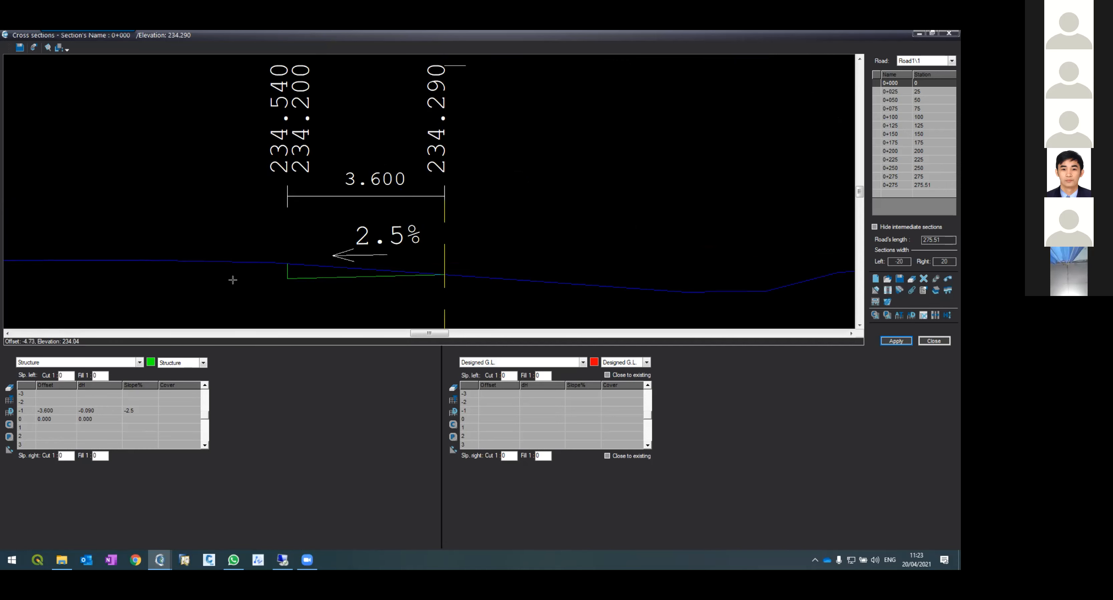
Step: Add row -2 to the Structure table with offset -1 and slope -2.5%, then apply the section
left_click(44, 403)
type("-1")
key("Tab")
key("Tab")
type("-2.5")
key("Return")
left_click(890, 341)
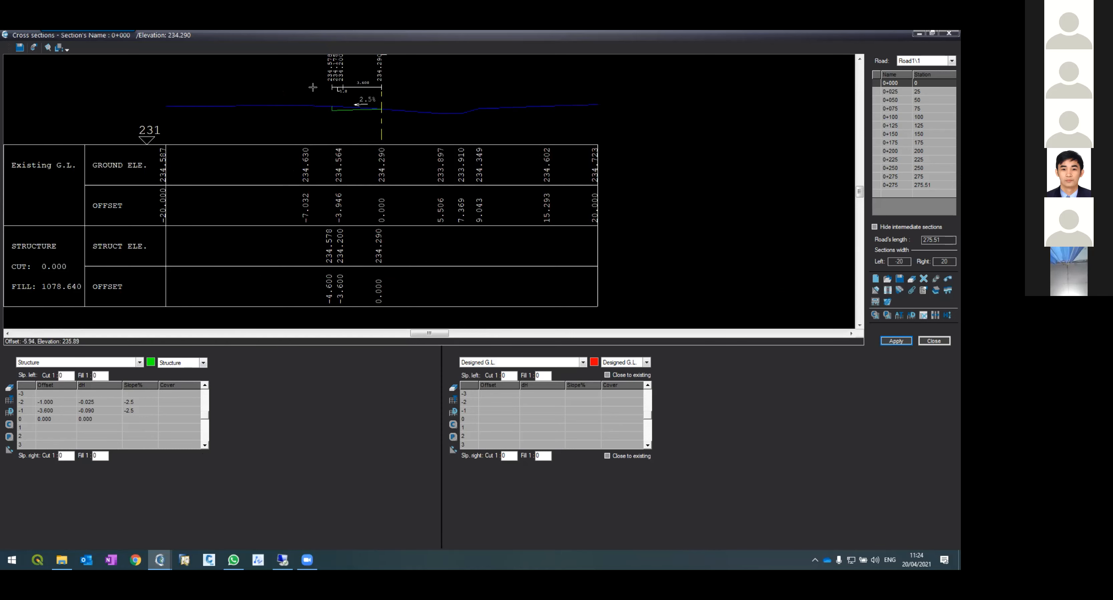
Step: Set the cover of row -1 in the Structure table to 1-Asphalt and apply the section
scroll(327, 67, "up", 5)
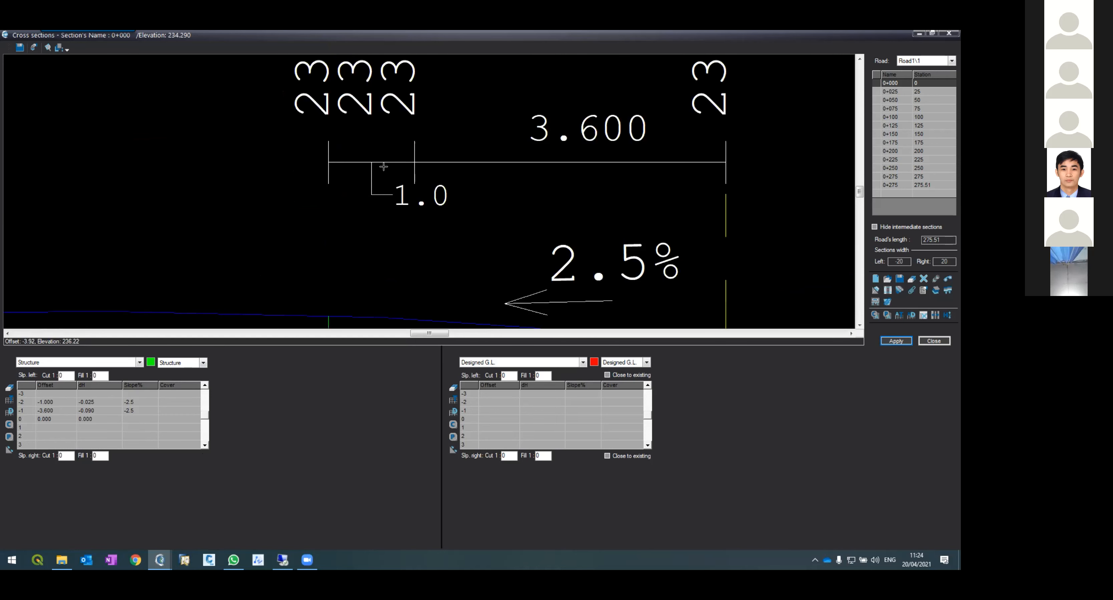
scroll(389, 168, "down", 2)
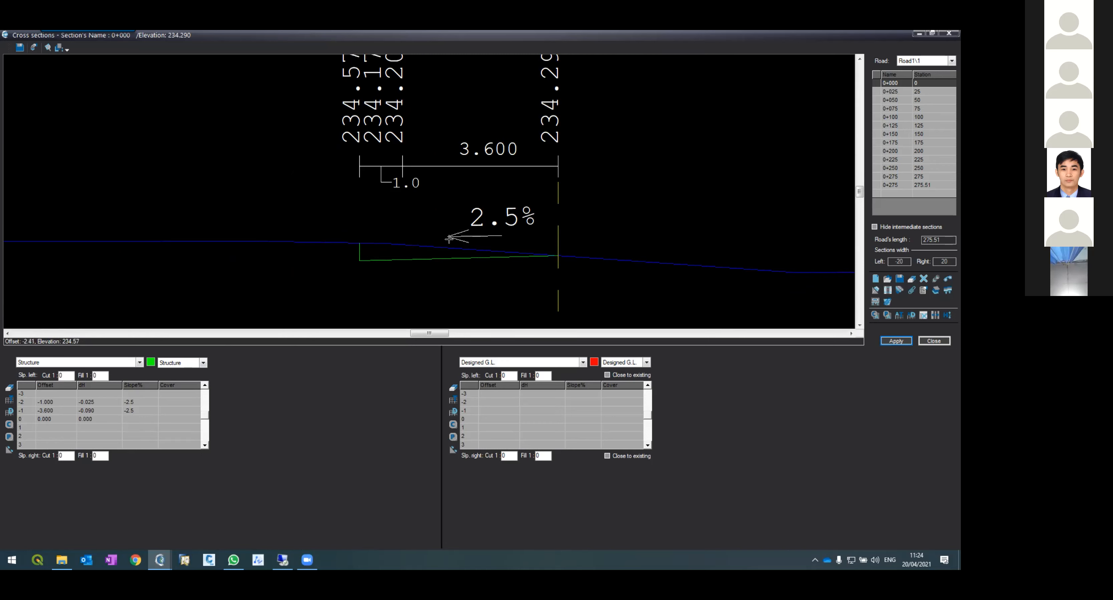
left_click(45, 411)
left_click(164, 413)
left_click(179, 411)
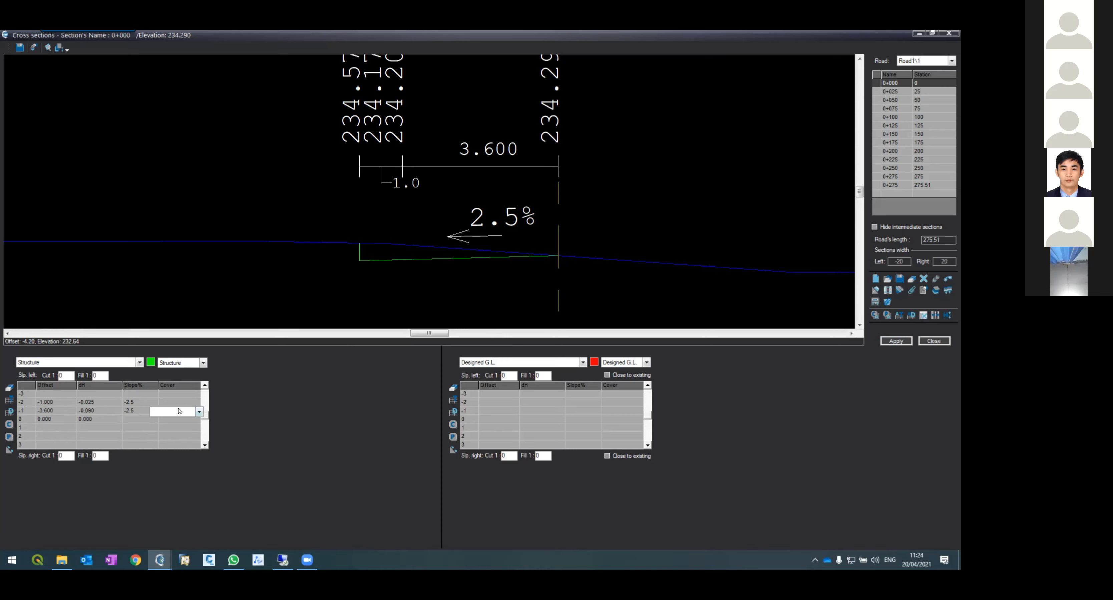
left_click(198, 412)
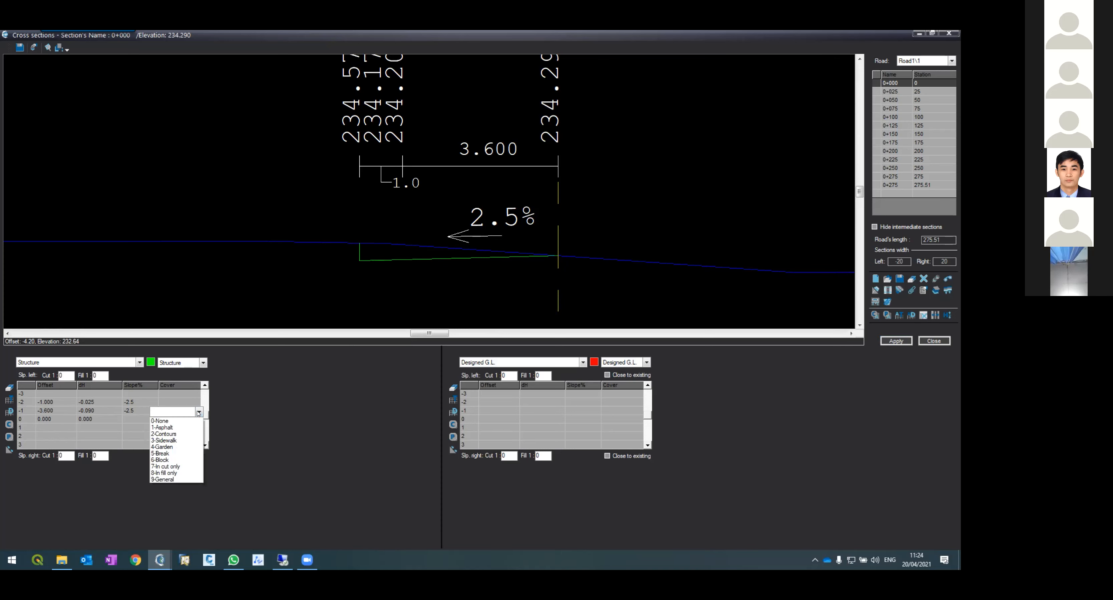
left_click(180, 427)
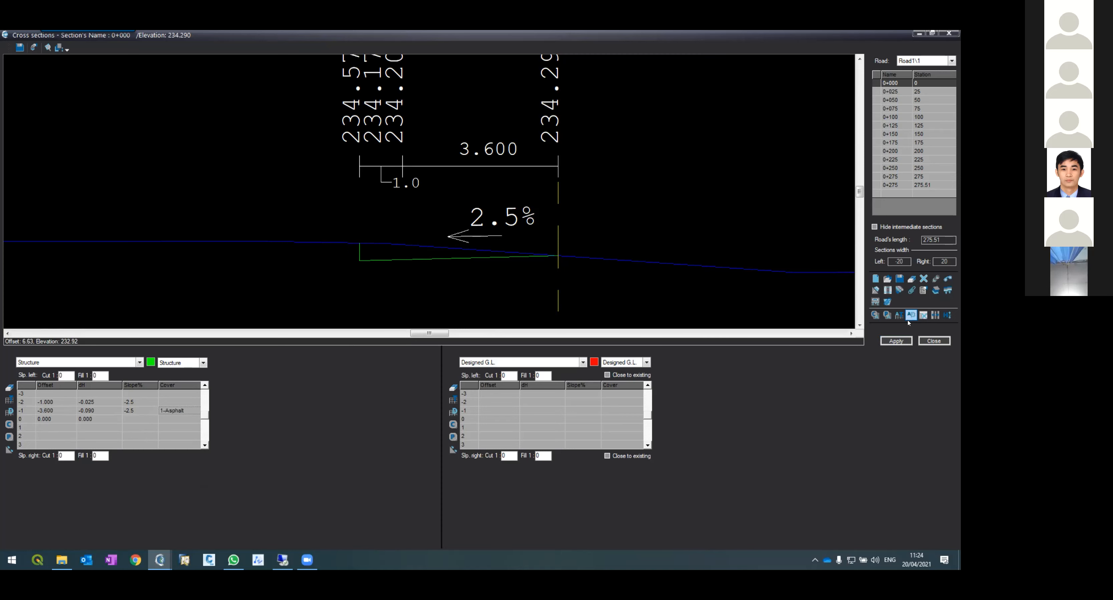
left_click(895, 341)
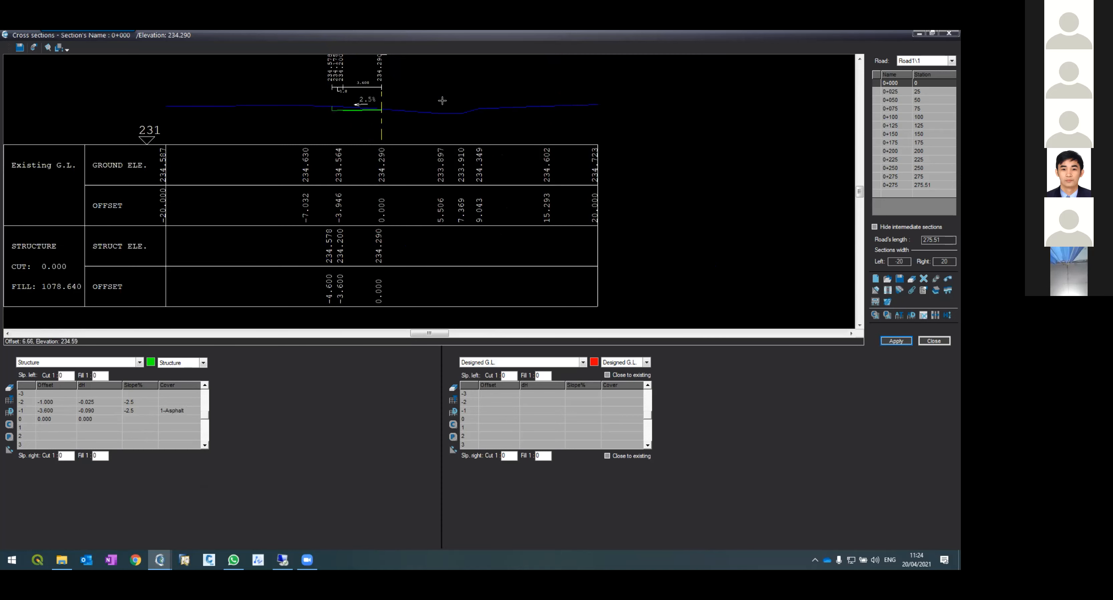
Step: Set the left slope's Cut 1 value to 1 and apply the section
scroll(337, 80, "up", 3)
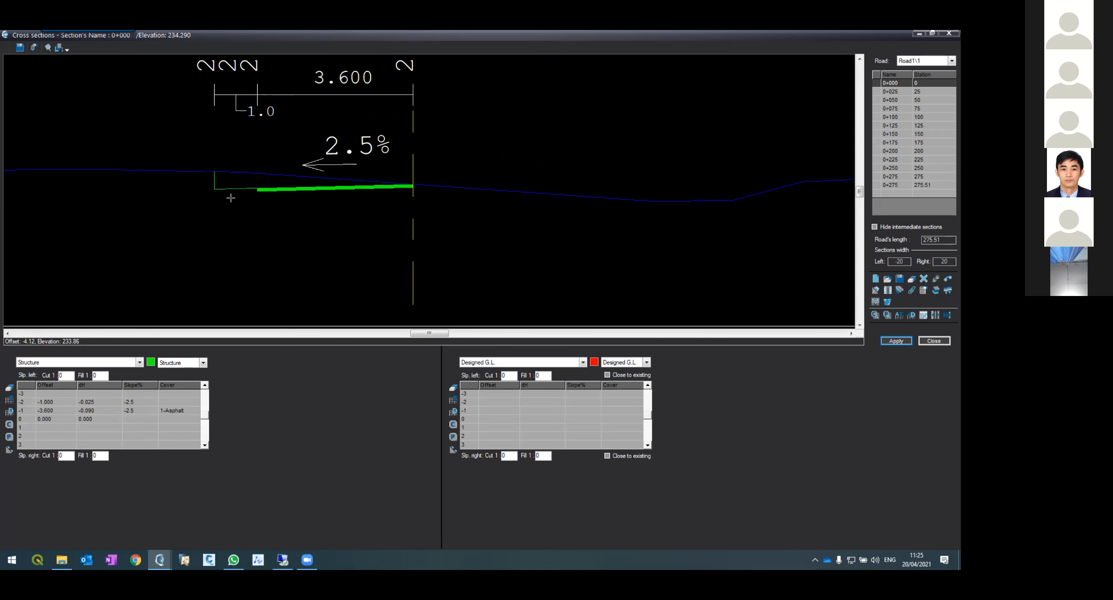
scroll(231, 199, "down", 1)
scroll(231, 191, "up", 1)
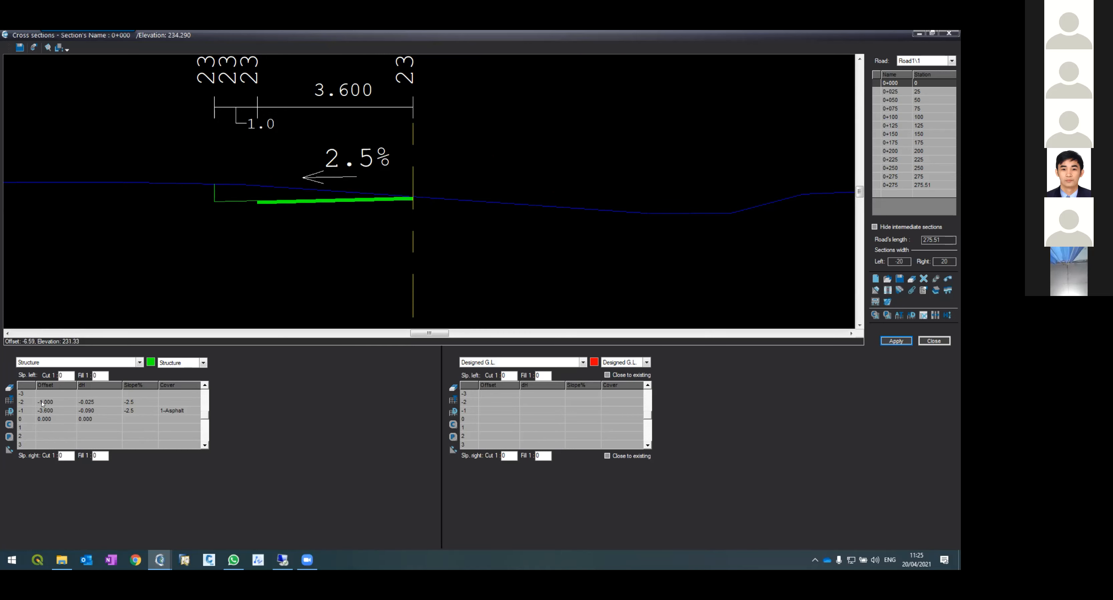
left_click(44, 420)
scroll(242, 184, "up", 3)
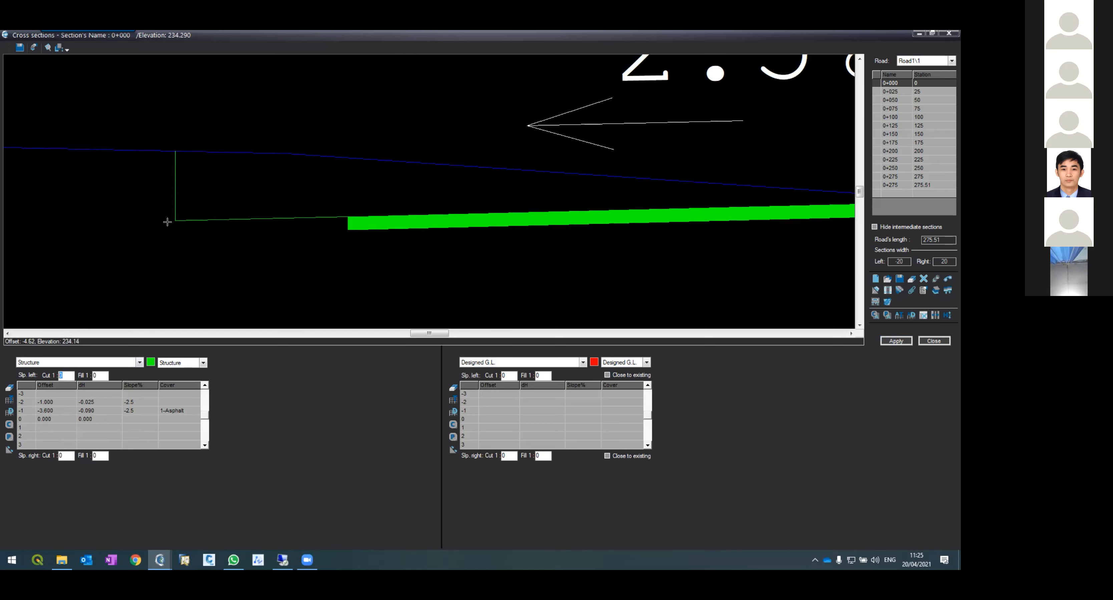
scroll(171, 220, "down", 5)
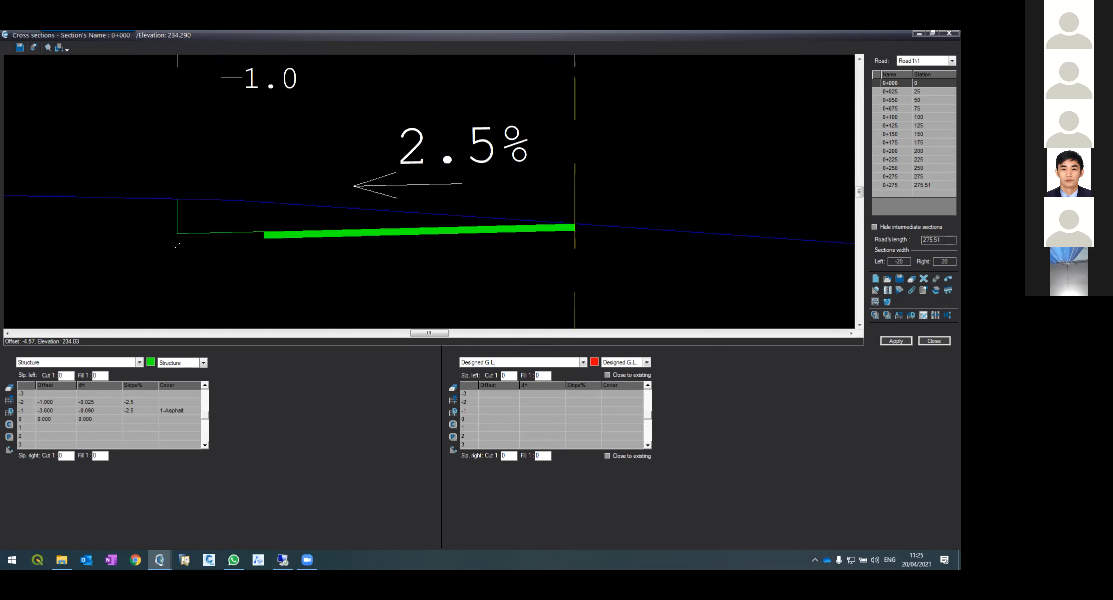
scroll(223, 231, "up", 5)
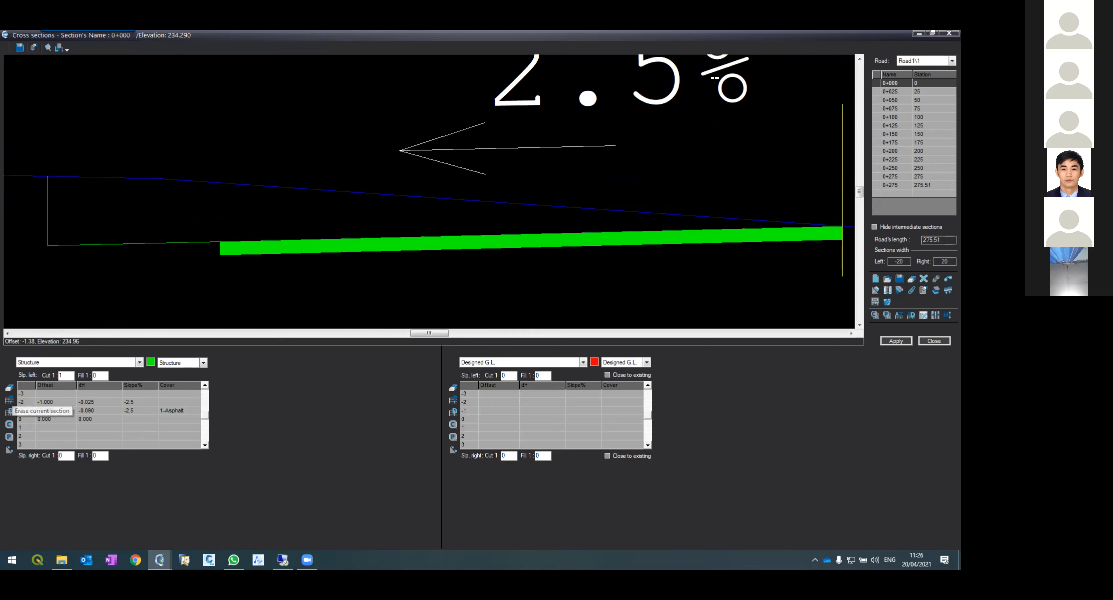
left_click(884, 339)
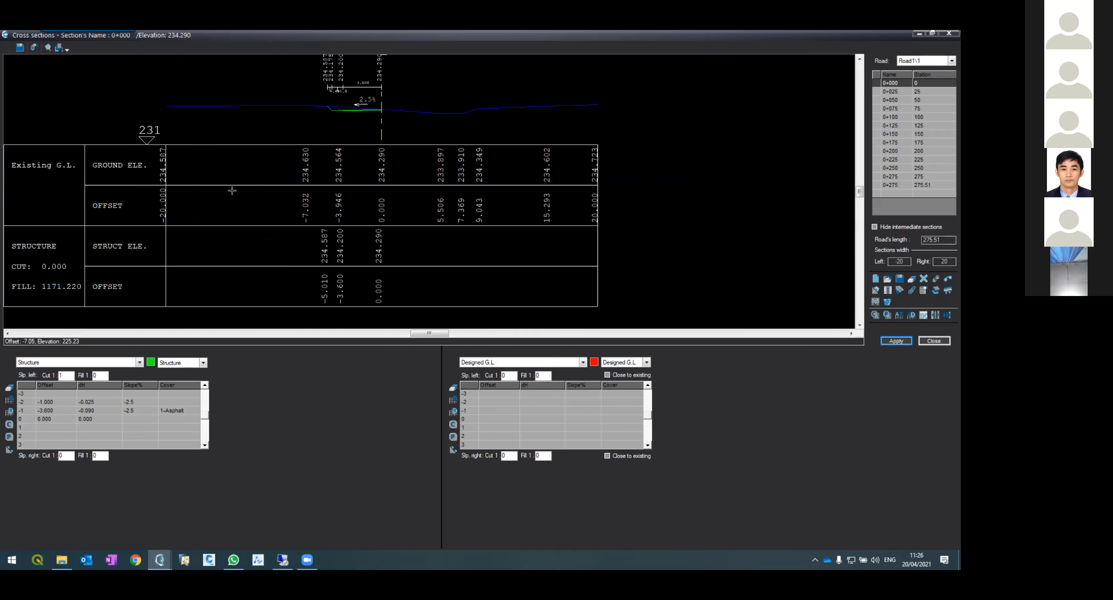
scroll(300, 104, "up", 3)
scroll(368, 127, "up", 1)
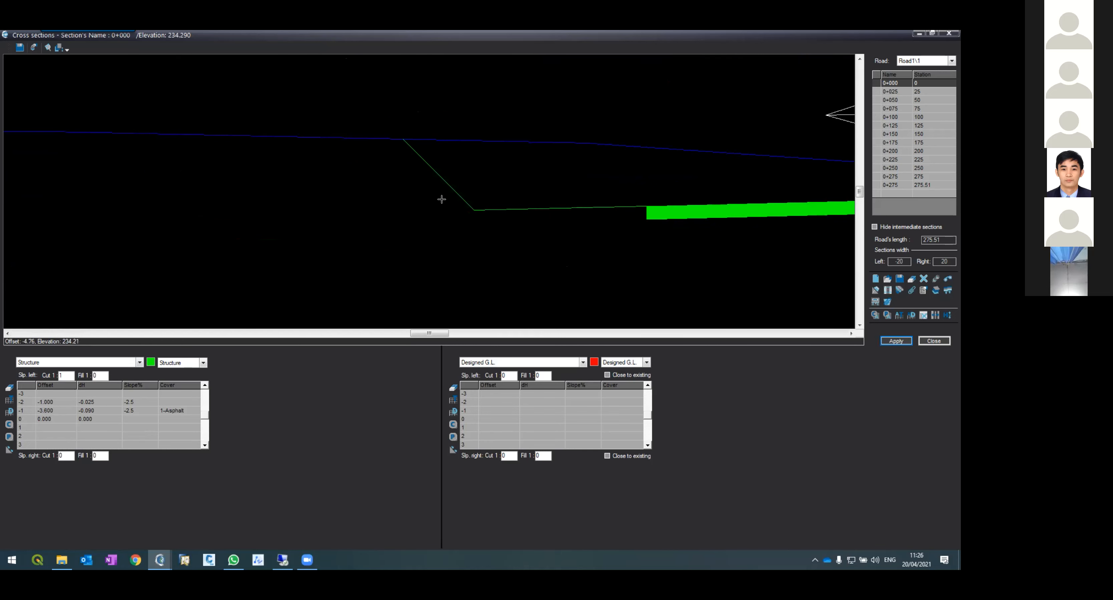
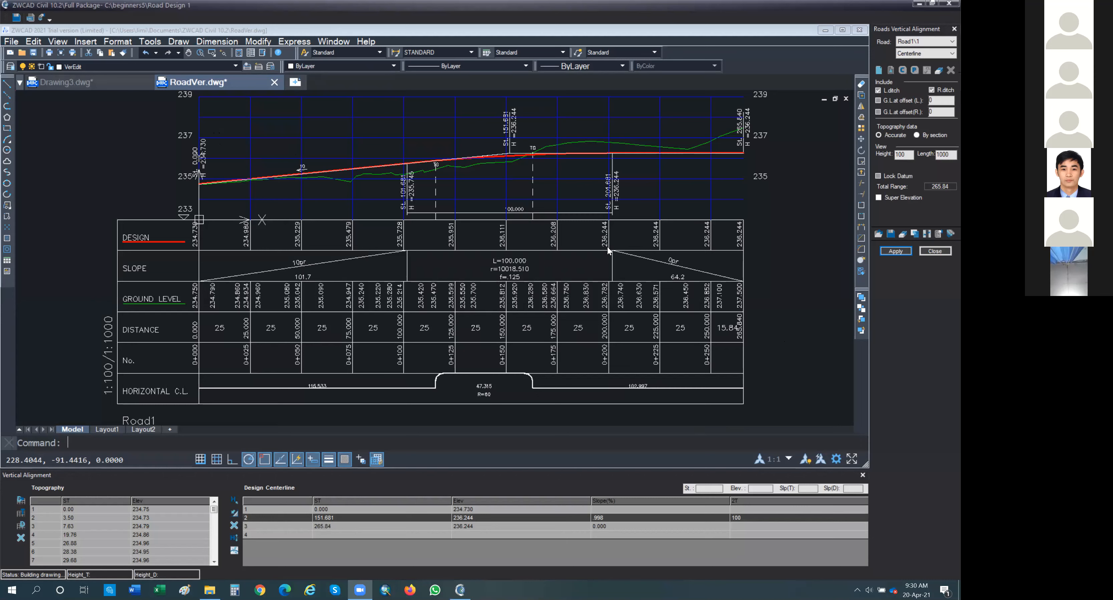
Step: Close the vertical alignment drawing without saving its changes
left_click(860, 30)
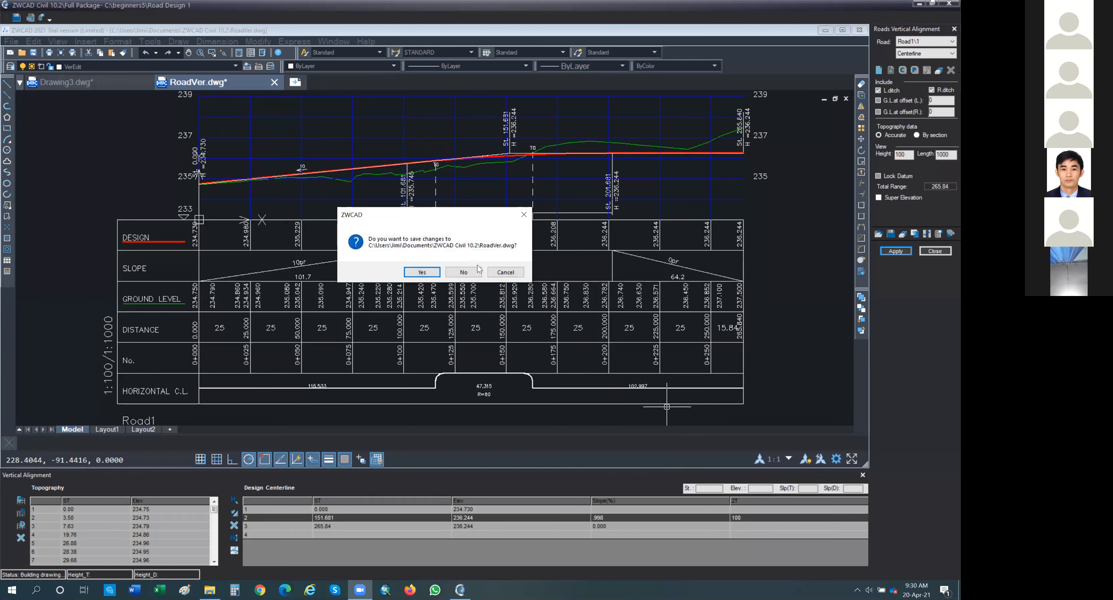
left_click(470, 273)
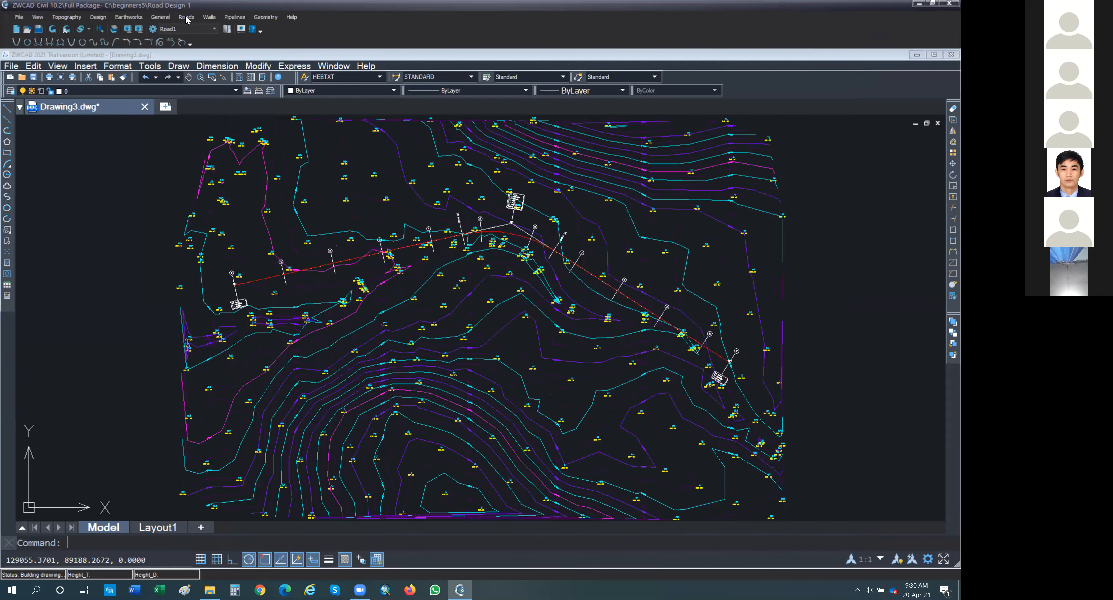
Step: Reopen the vertical alignment for Road1 from the plan drawing and close its panel
left_click(187, 17)
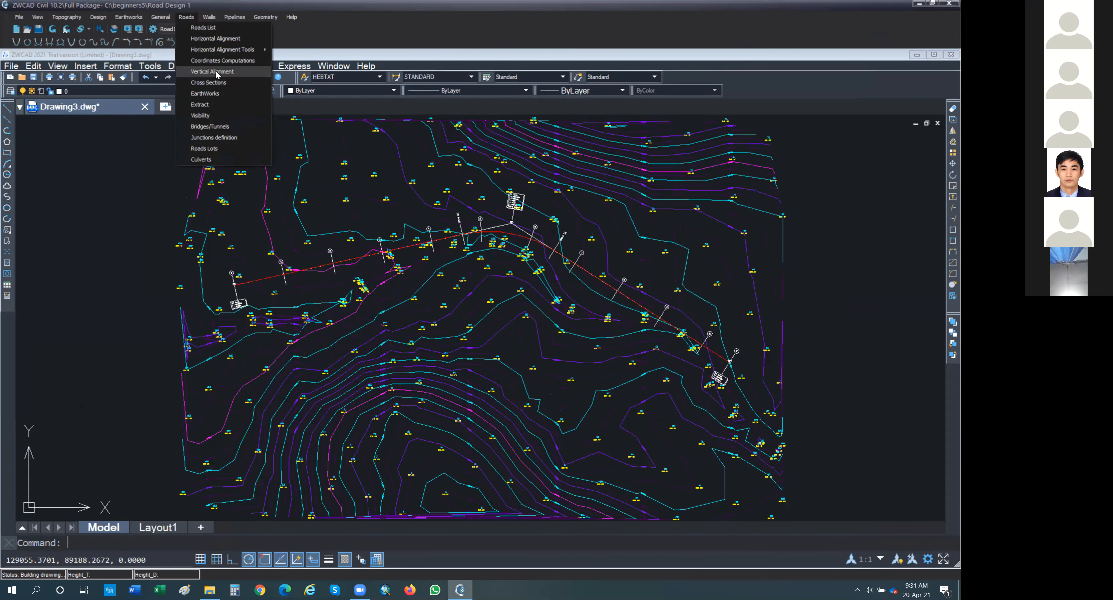
left_click(212, 71)
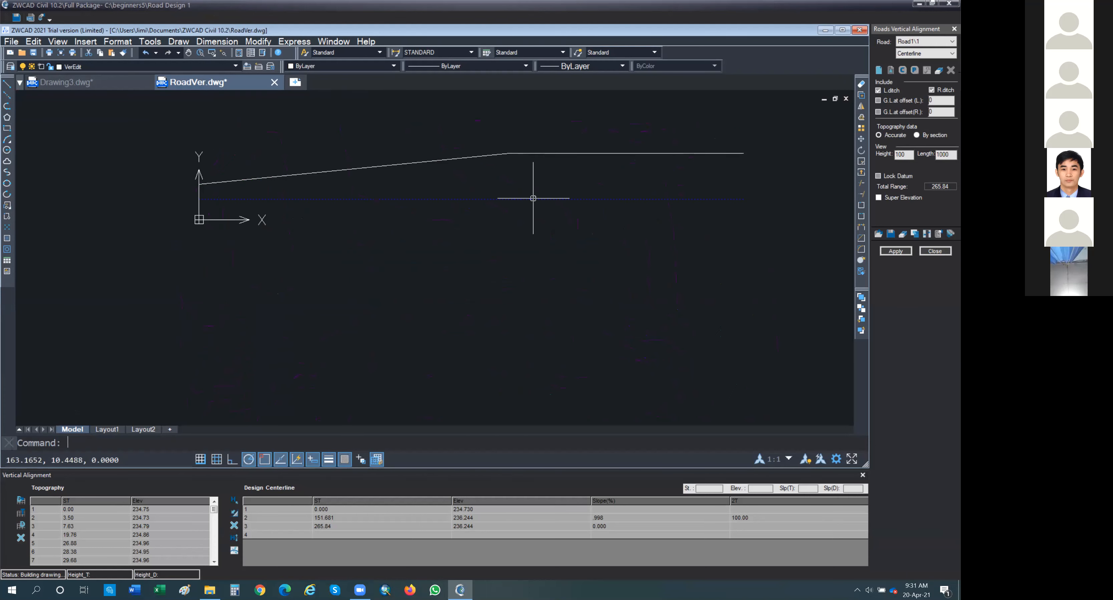
left_click(934, 252)
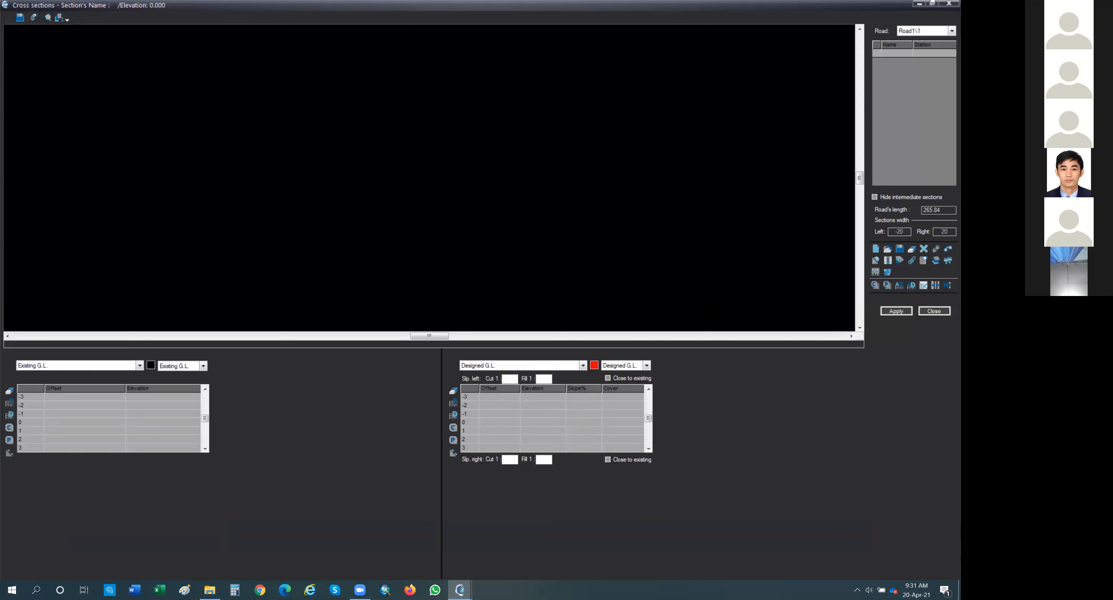
Step: Define Road1 cross sections by stations from 0 to 265.84 every 25 m in Format2
left_click(876, 250)
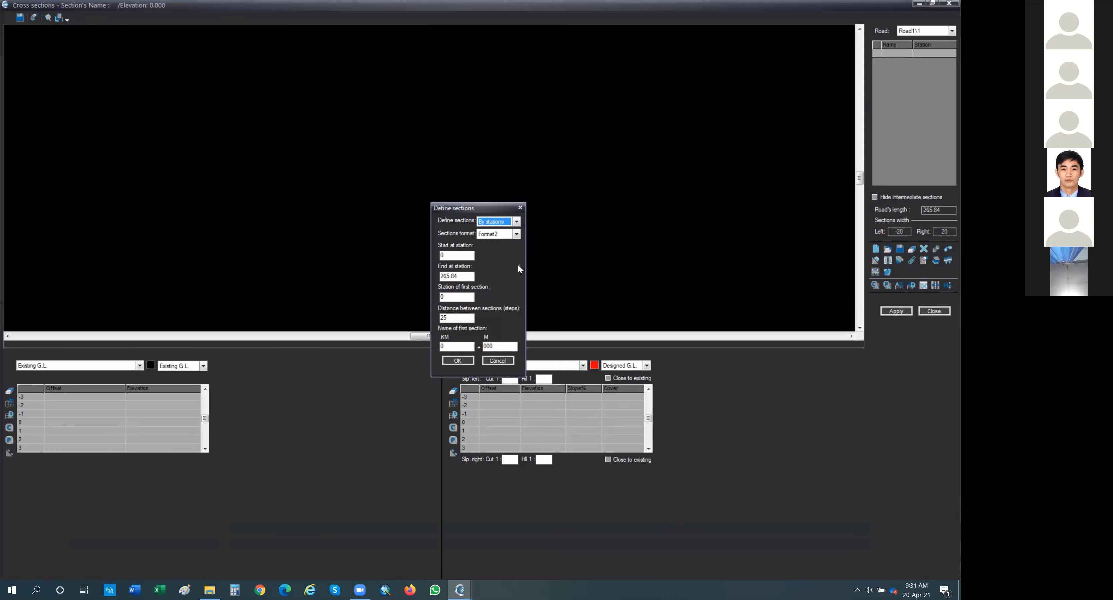
left_click(463, 361)
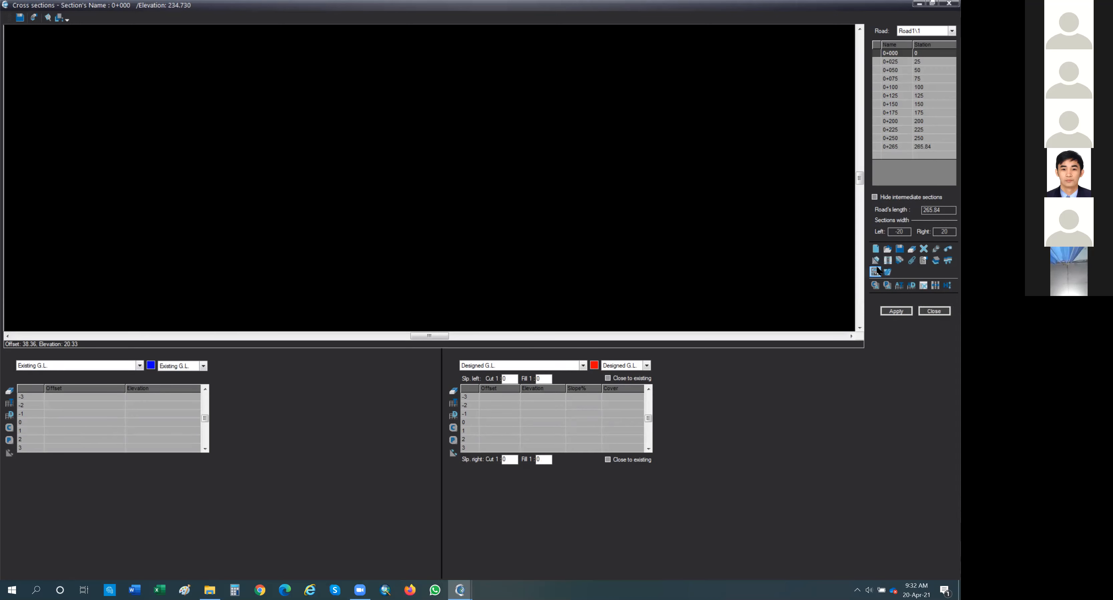
Step: Get topography data for all cross sections into the Existing G.L. table
left_click(887, 285)
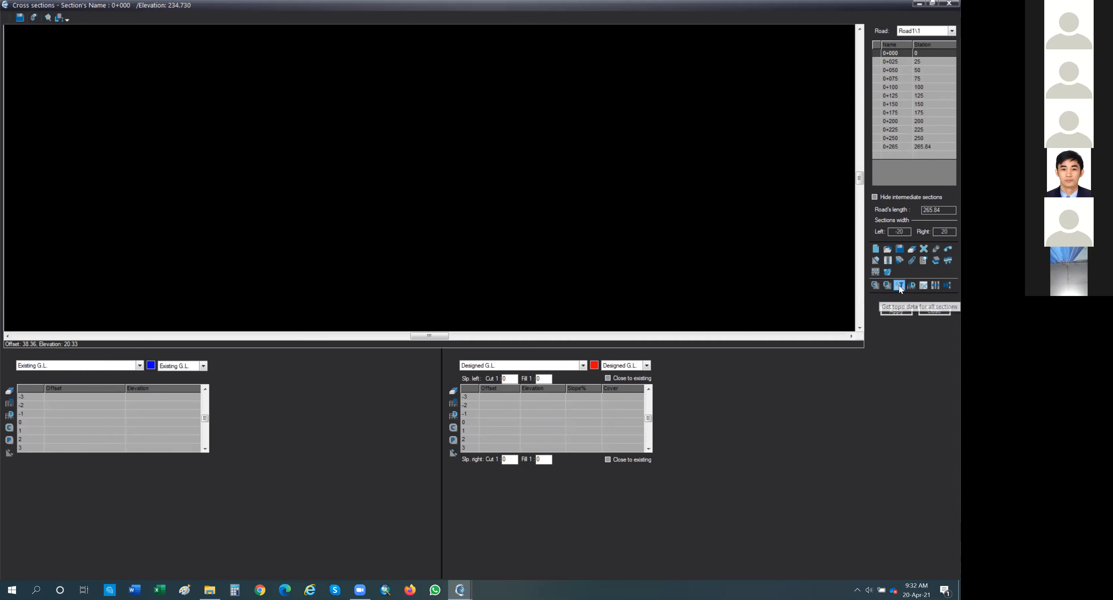
left_click(899, 286)
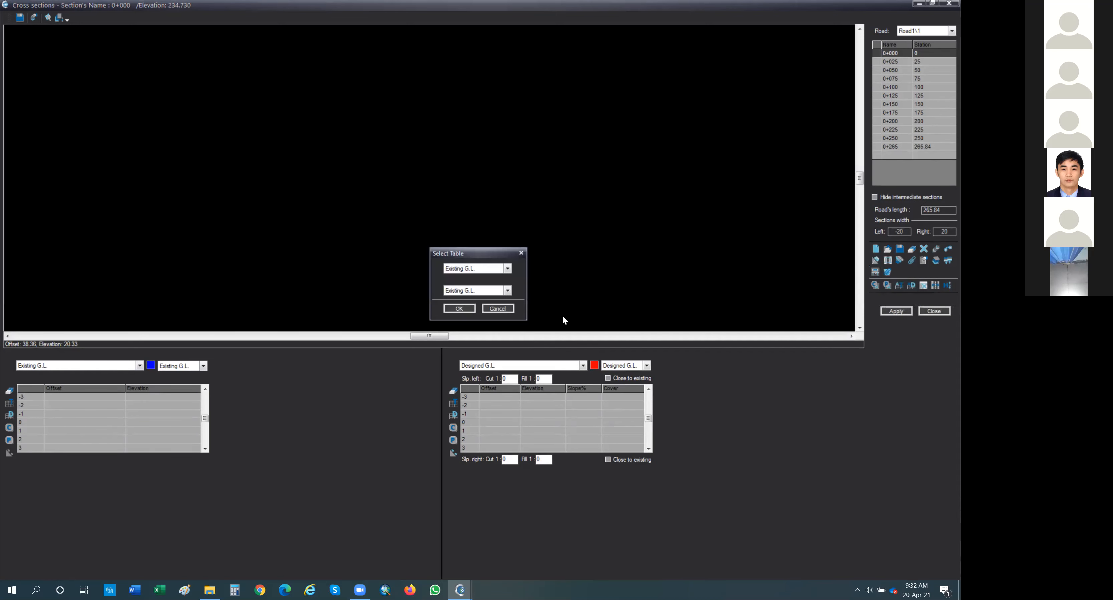
left_click(459, 309)
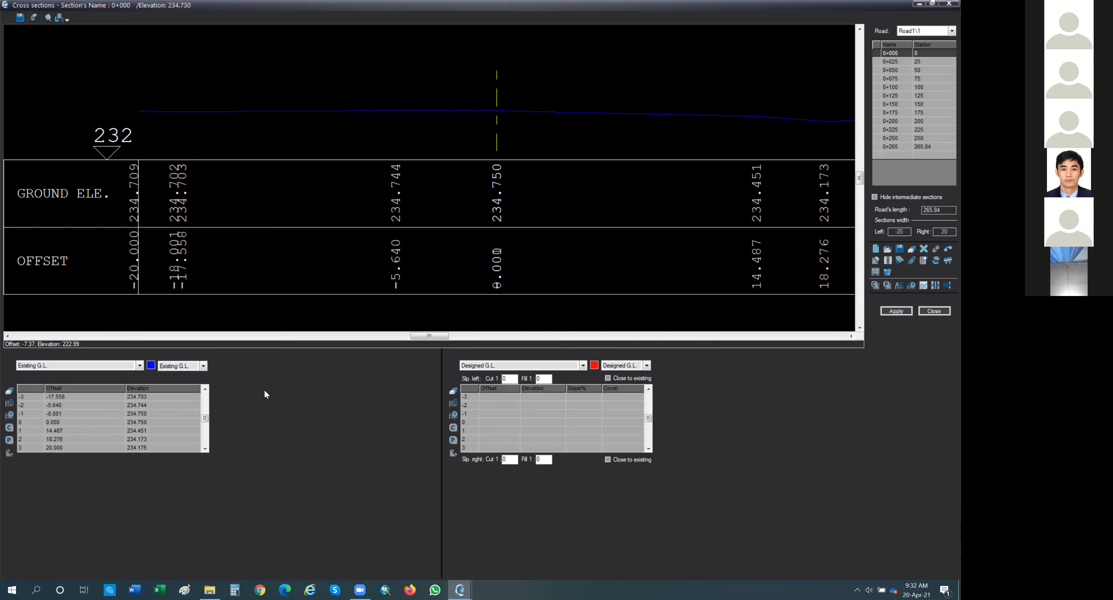
Step: Browse the cross sections at stations 0+025 to 0+075 and return to 0+000
left_click(896, 70)
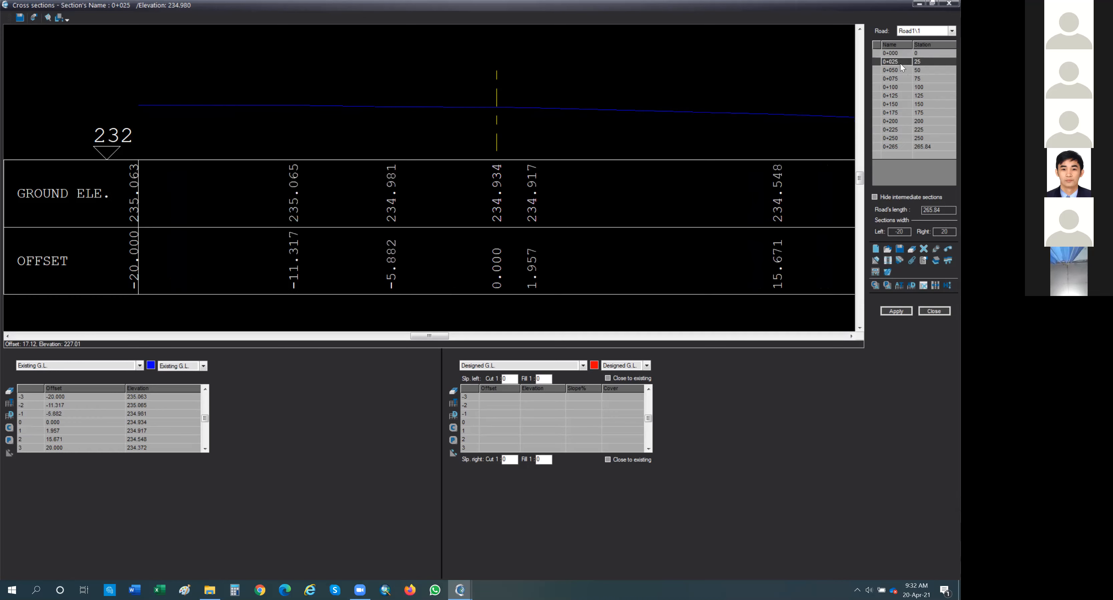
left_click(896, 79)
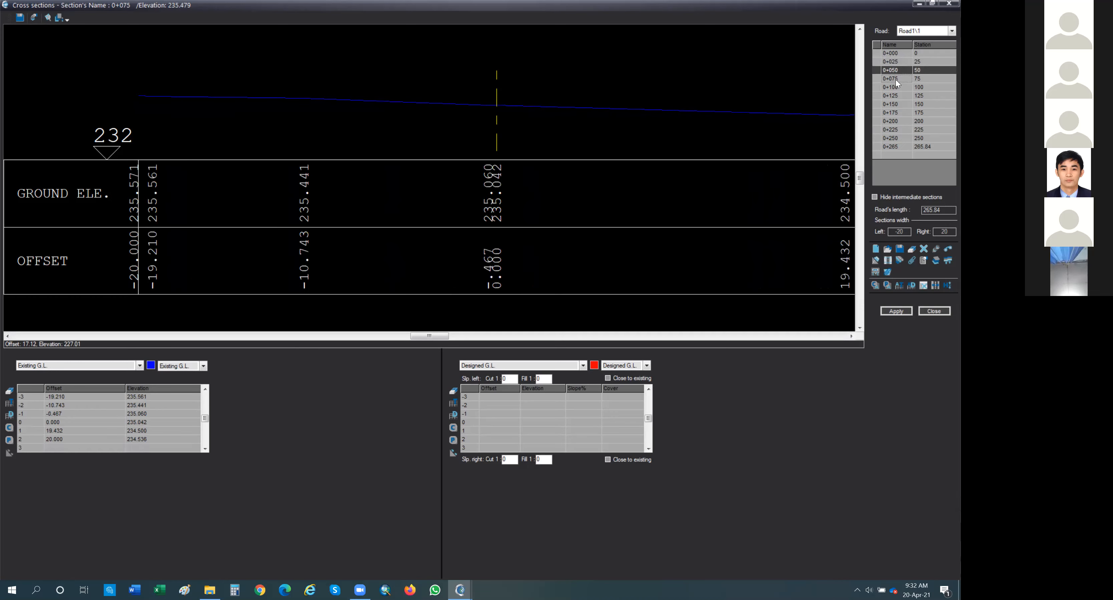
left_click(896, 87)
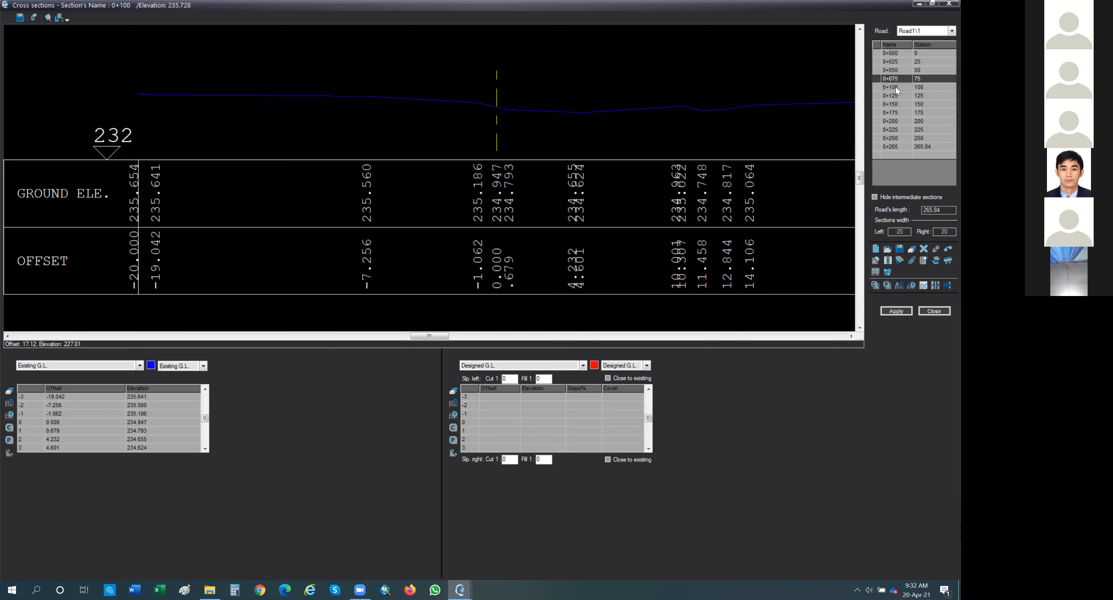
left_click(898, 53)
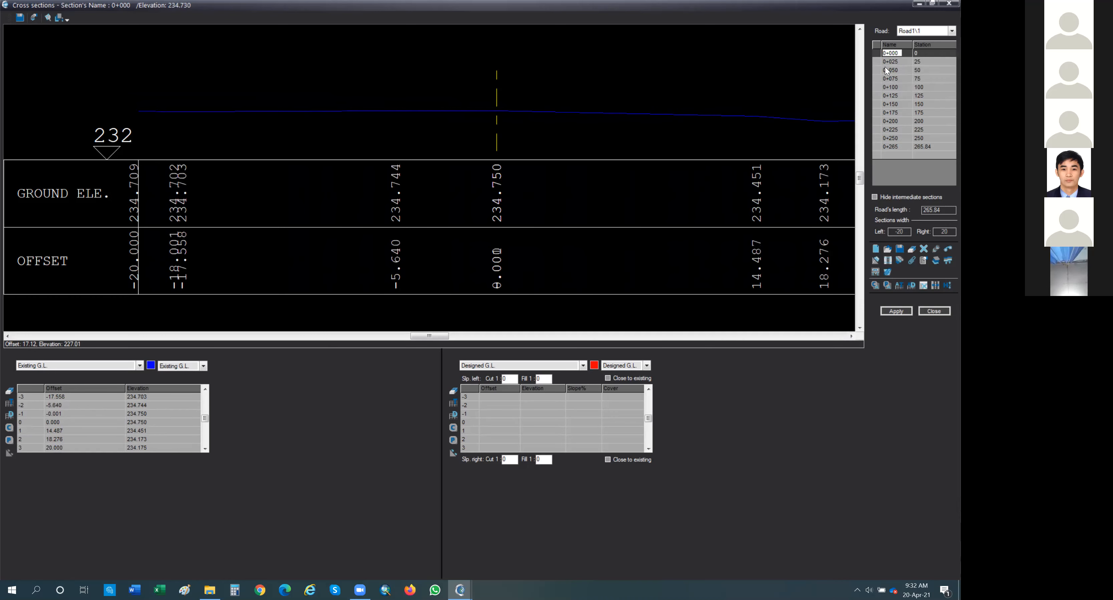
left_click(899, 55)
Step: Switch the left table to Structure and enter offset 0 in row 0
left_click(140, 368)
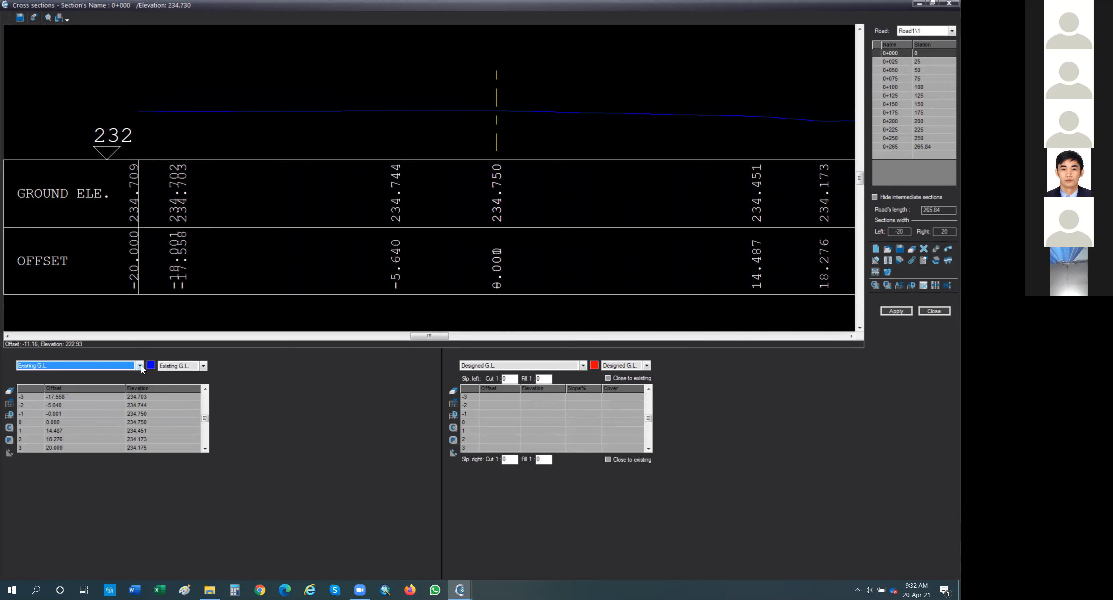
left_click(141, 367)
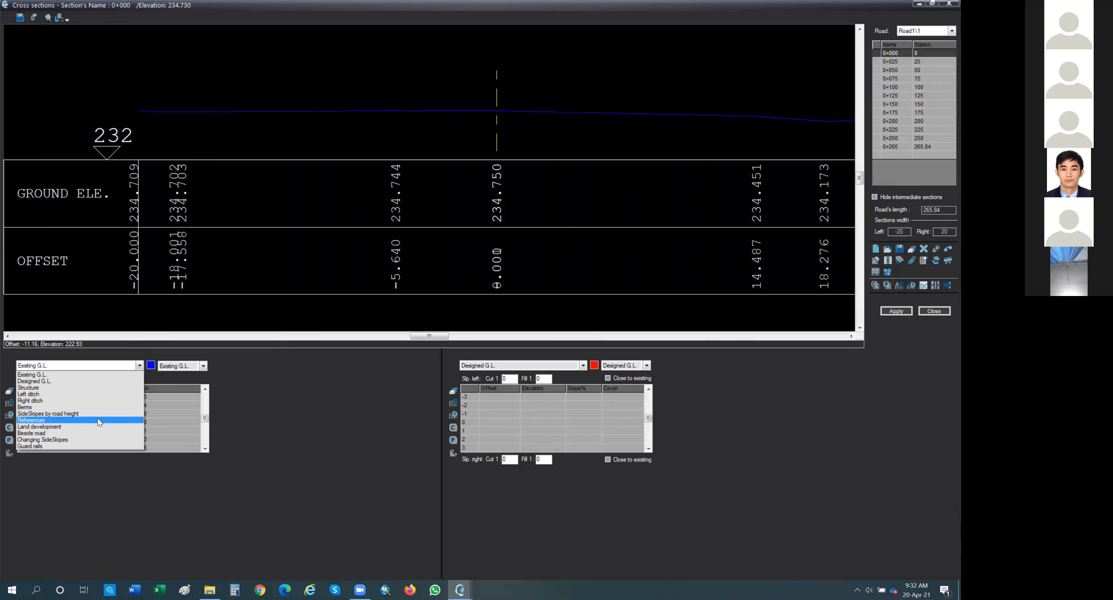
left_click(92, 388)
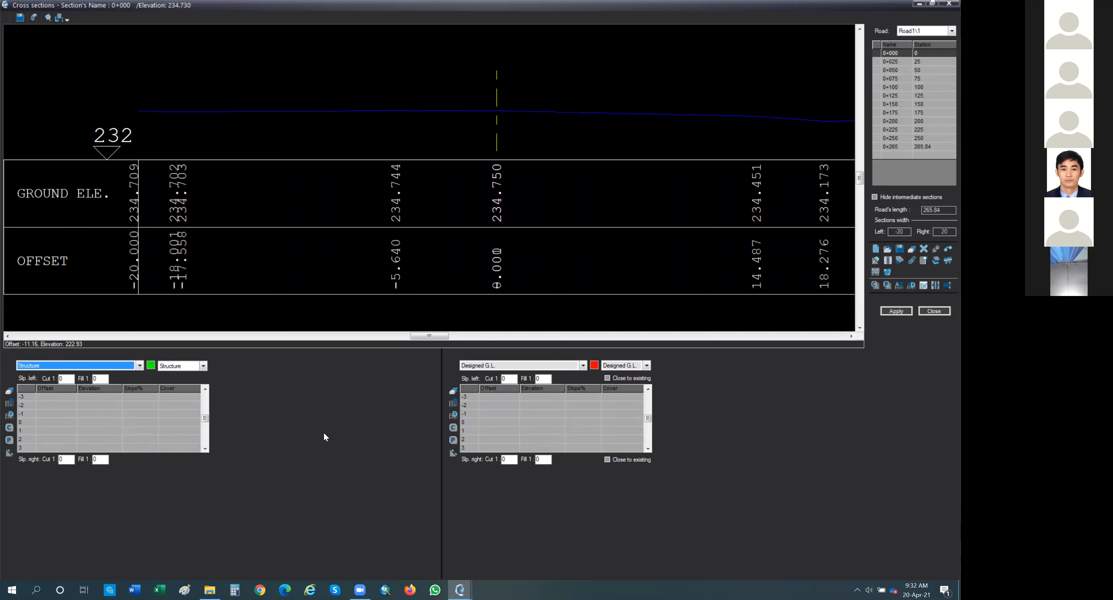
left_click(68, 427)
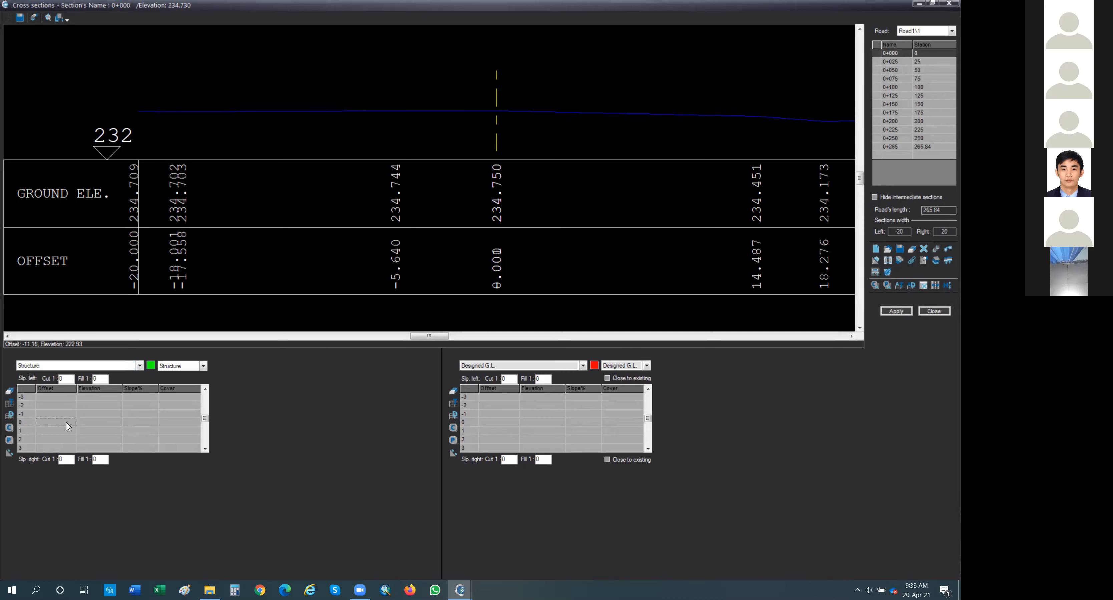
type("0")
key("Tab")
Step: Set the cross-section working method to dH in the options
left_click(878, 249)
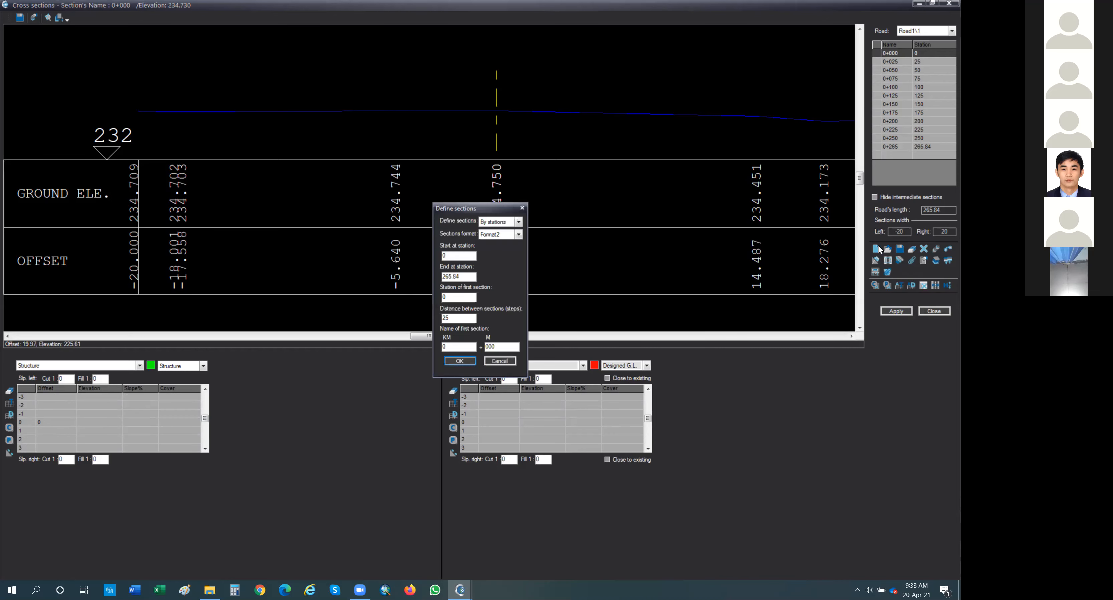
left_click(522, 208)
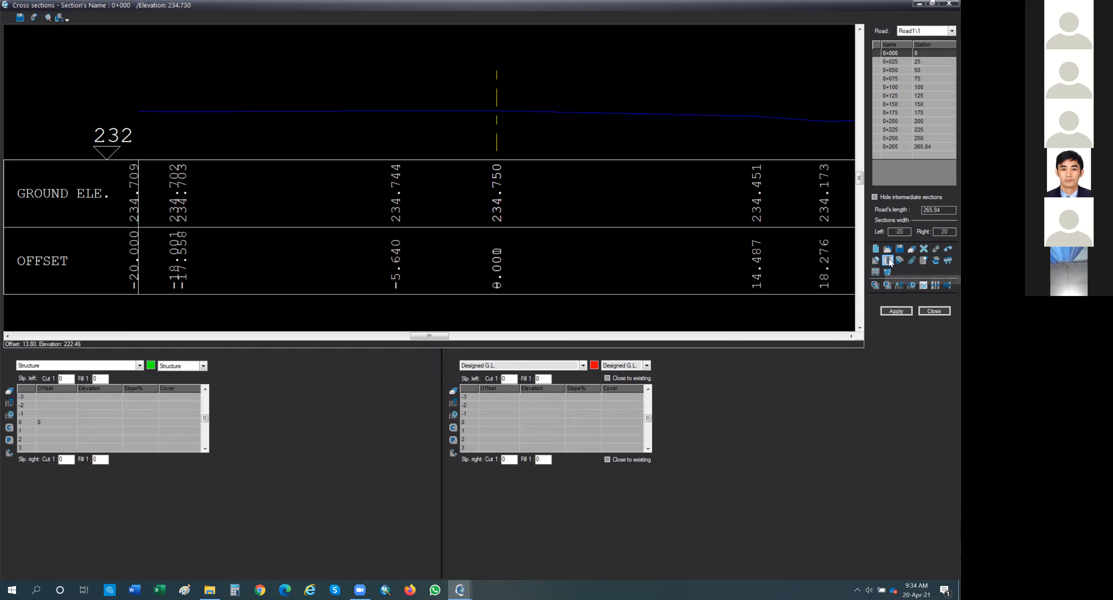
left_click(922, 261)
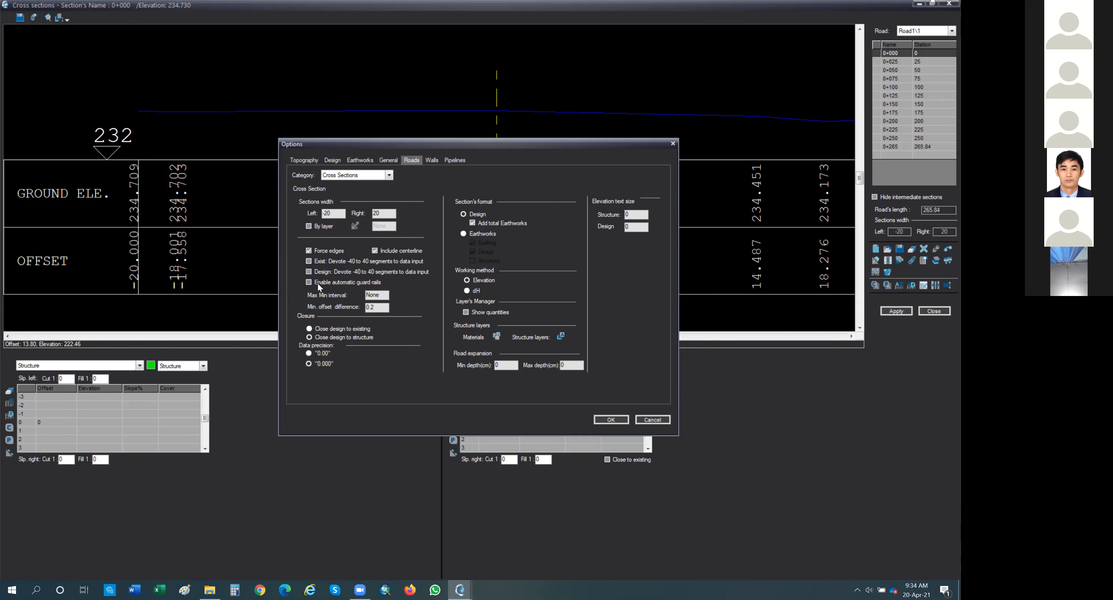
left_click(467, 292)
left_click(611, 420)
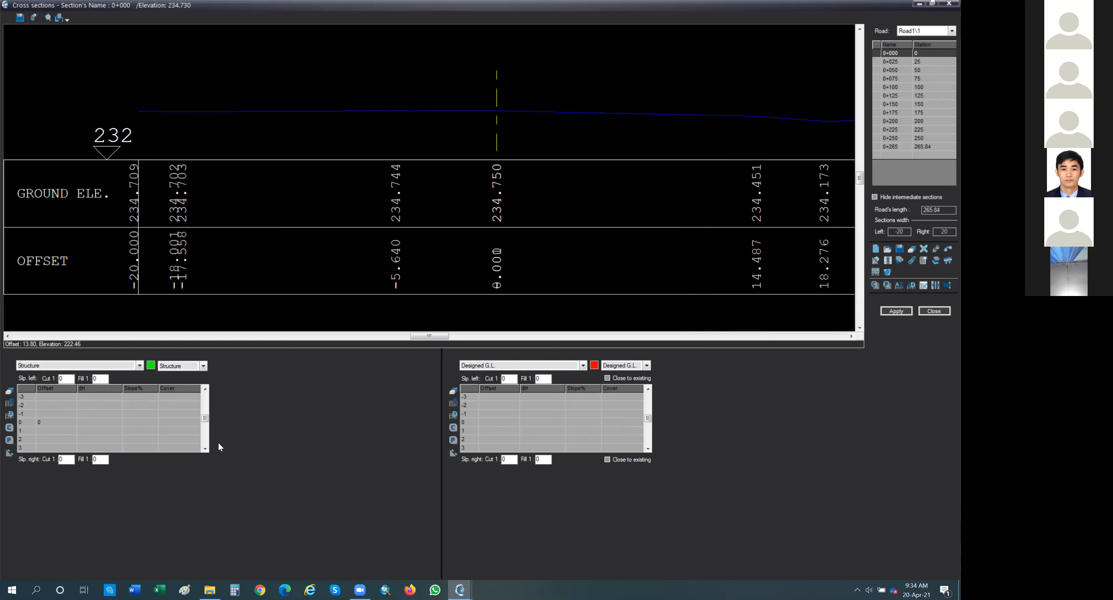
Step: Enter Structure rows at offsets -1 and -3.6 with -2% slope plus row 0 at offset 0 and dH 0, then apply the section
left_click(54, 425)
key("Tab")
type("0")
key("Tab")
left_click(43, 415)
type("-1")
key("Tab")
left_click(64, 415)
type("-3.6")
key("Tab")
key("Tab")
type("-2")
key("Return")
type("-1")
key("Return")
key("Return")
type("-2")
key("Return")
left_click(905, 309)
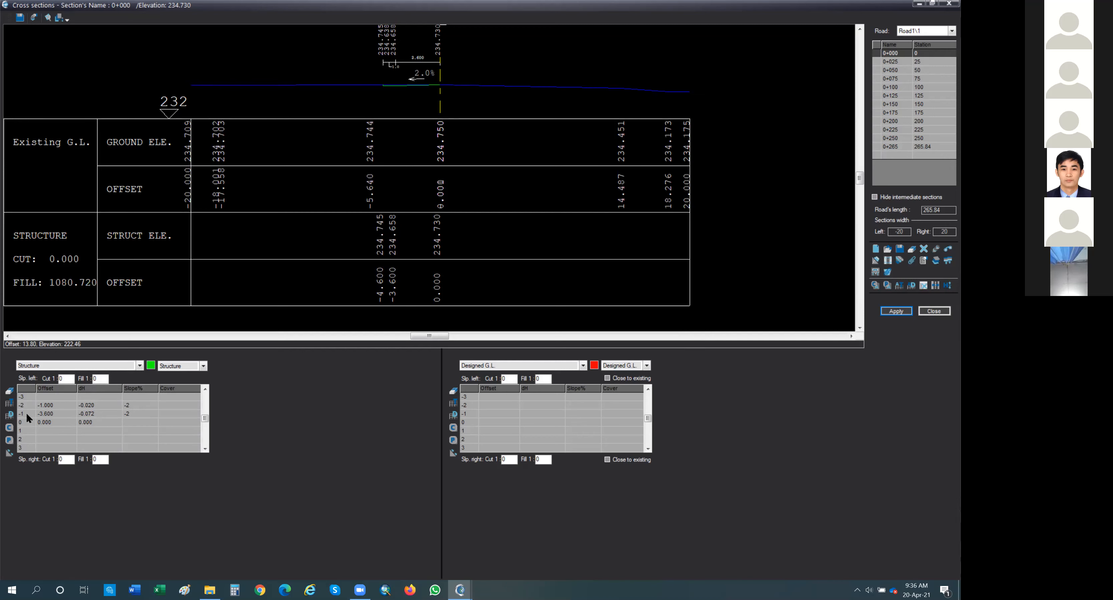
Step: Set the cover of row -1 in the Structure table to 1-Asphalt and apply the section
left_click(176, 415)
left_click(200, 415)
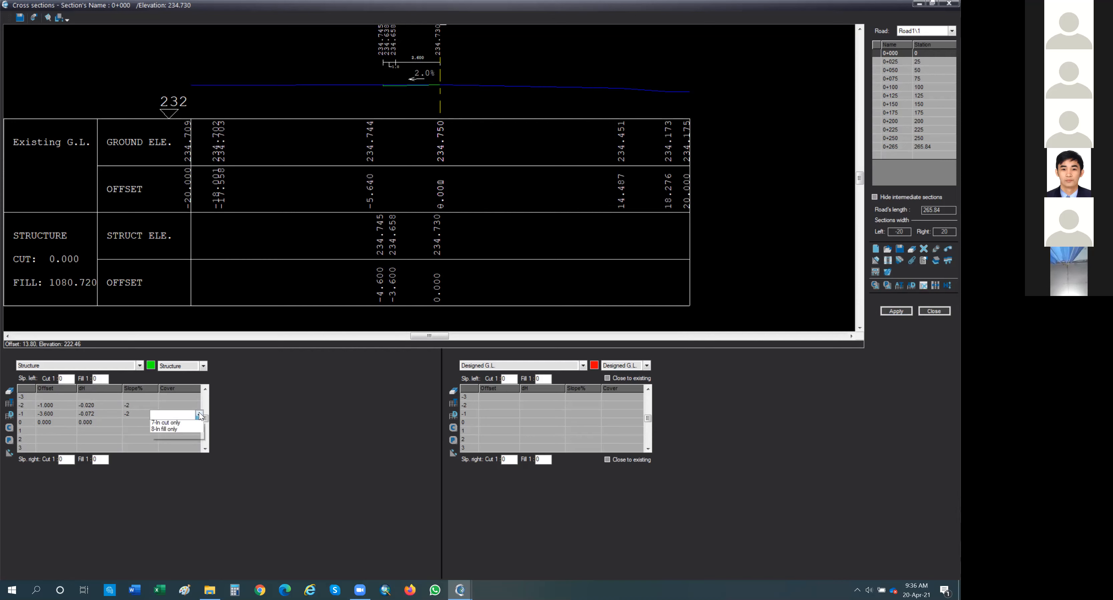
left_click(179, 431)
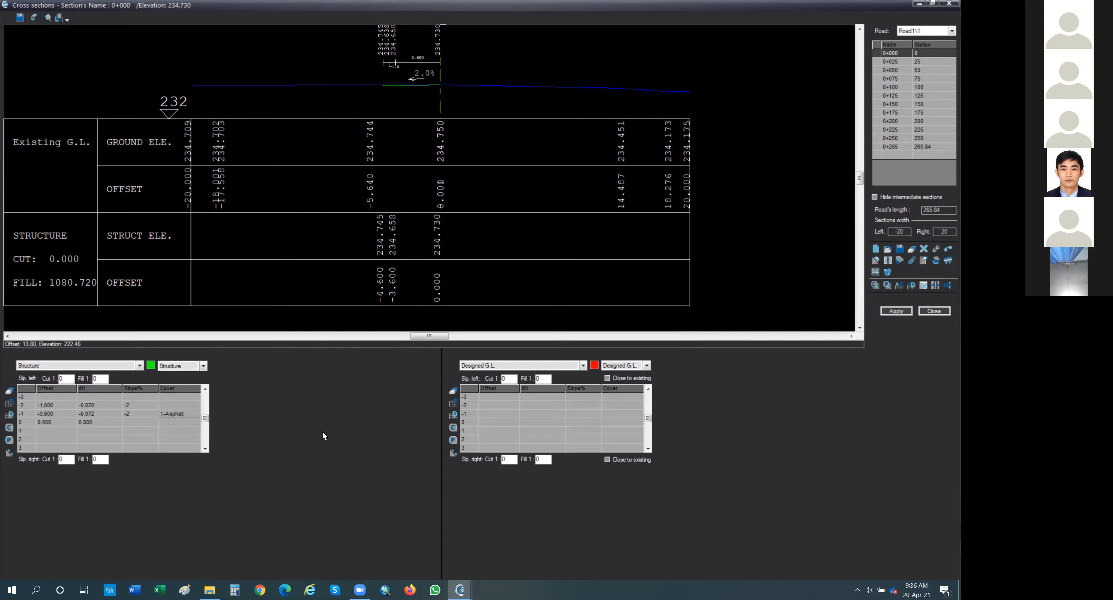
left_click(904, 312)
Step: Try to apply the cross section at station 0+000, then close the cross sections window
scroll(420, 86, "up", 2)
scroll(420, 87, "up", 2)
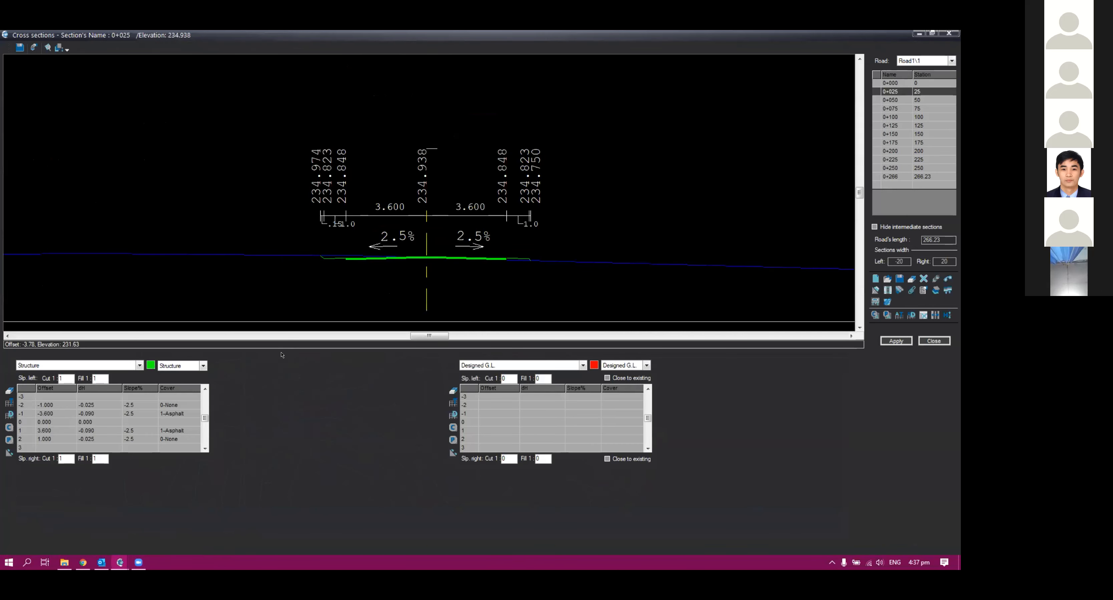
left_click(898, 83)
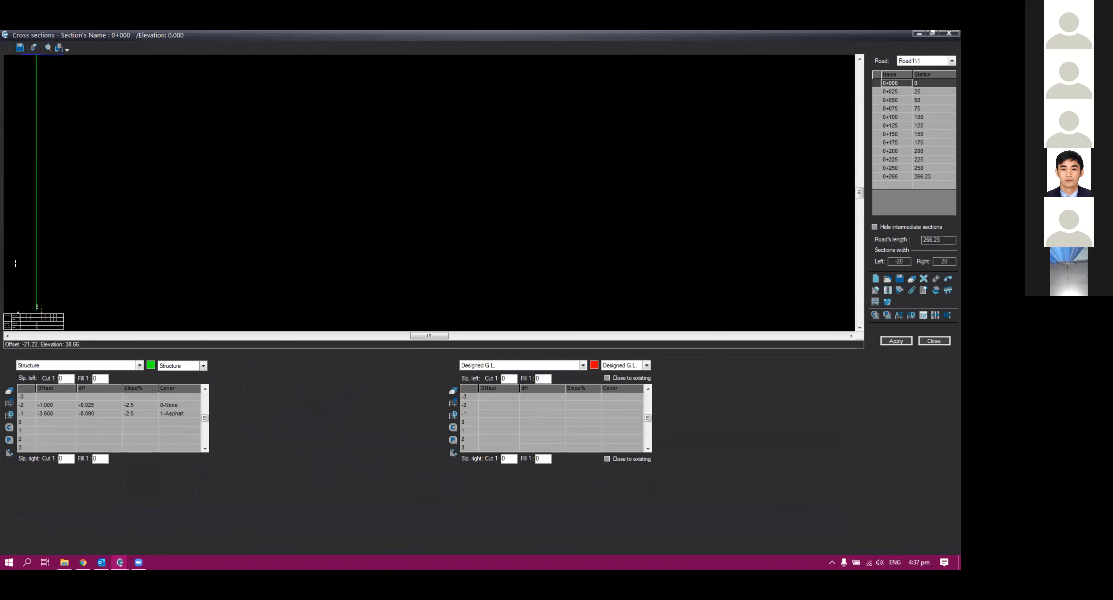
left_click(889, 343)
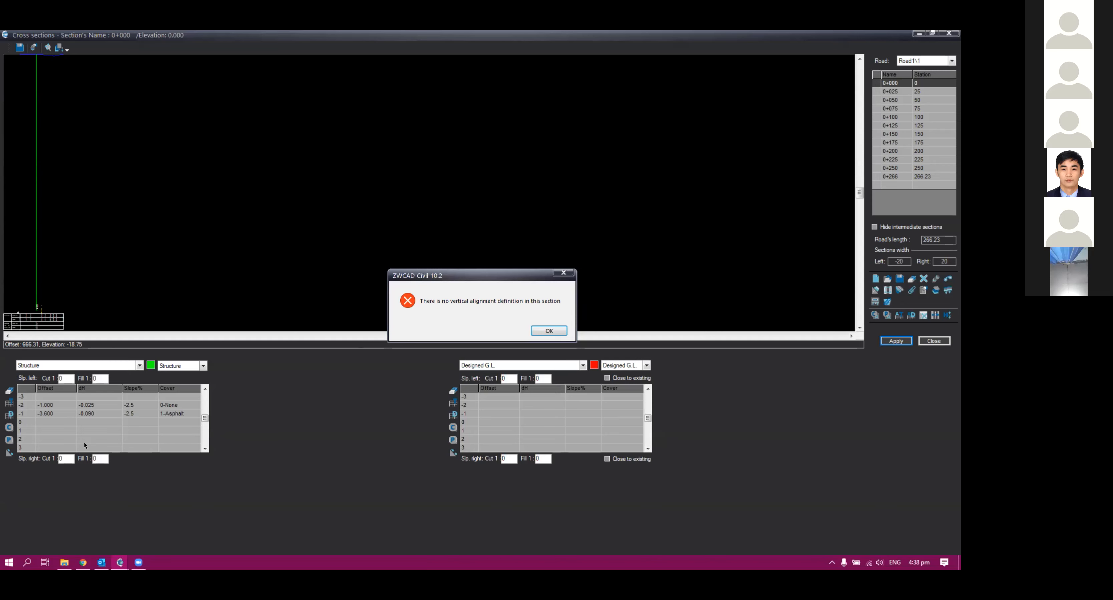
left_click(561, 272)
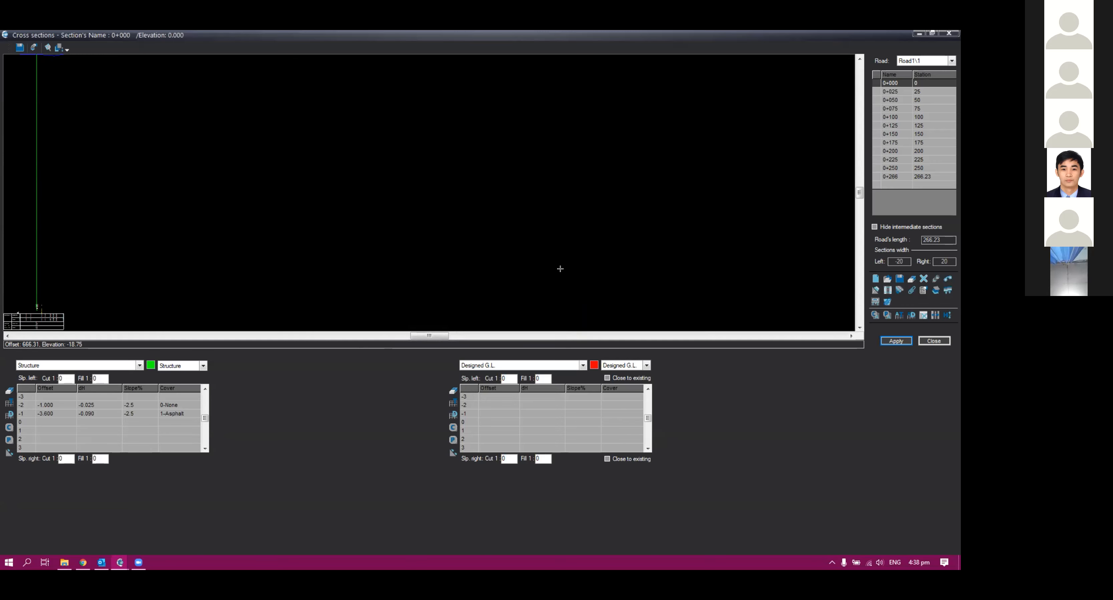
left_click(933, 341)
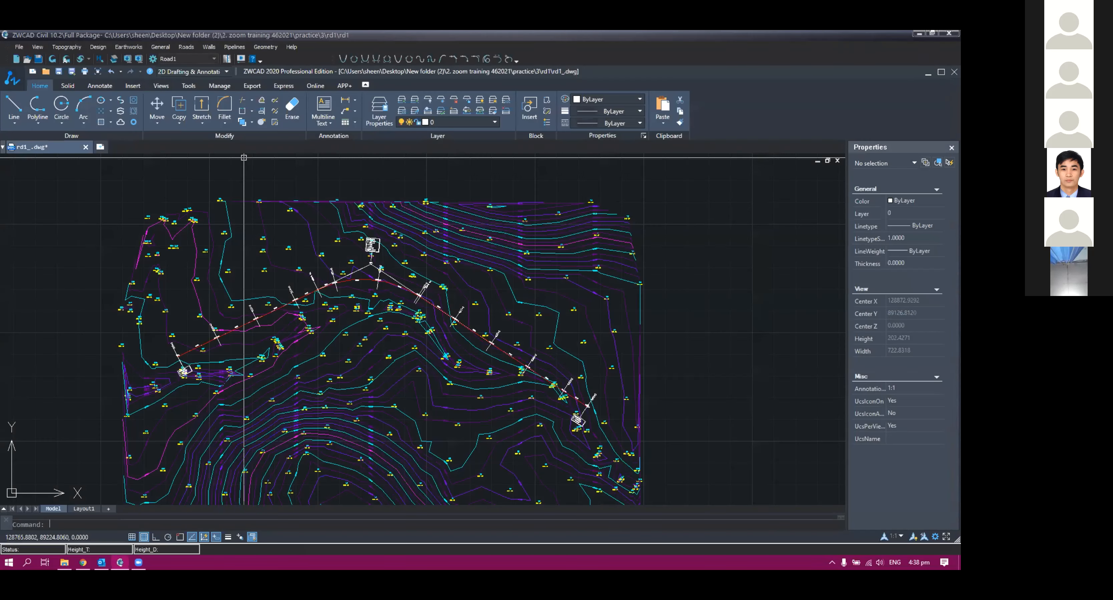
Step: Open Road1's vertical alignment profile, dismissing the installer prompt, and zoom in on its design line
middle_click_drag(244, 157, 306, 160)
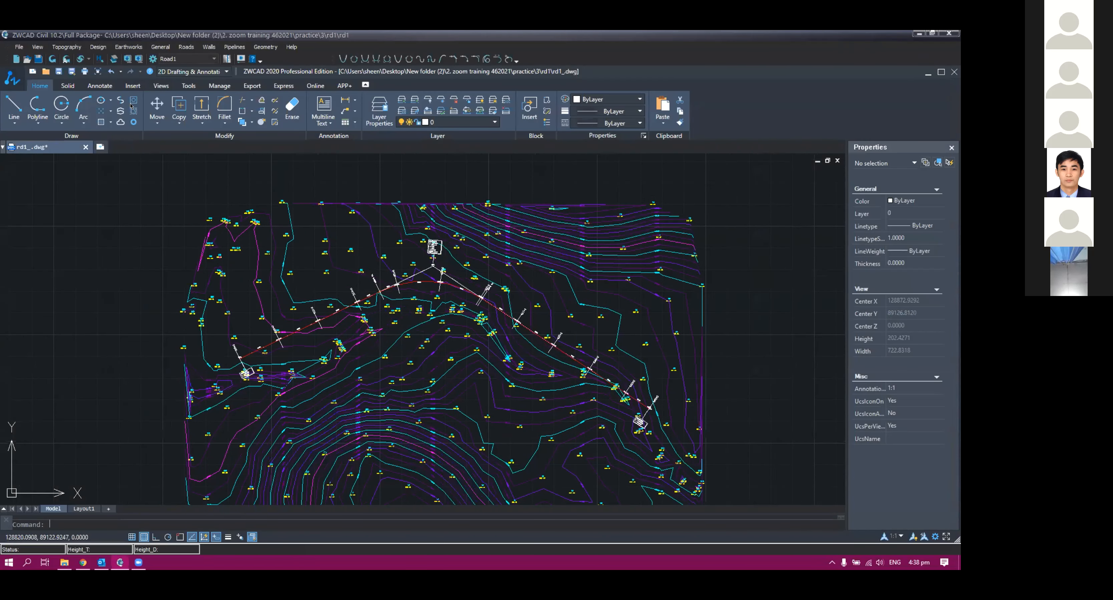
scroll(350, 344, "up", 2)
left_click(186, 47)
left_click(211, 102)
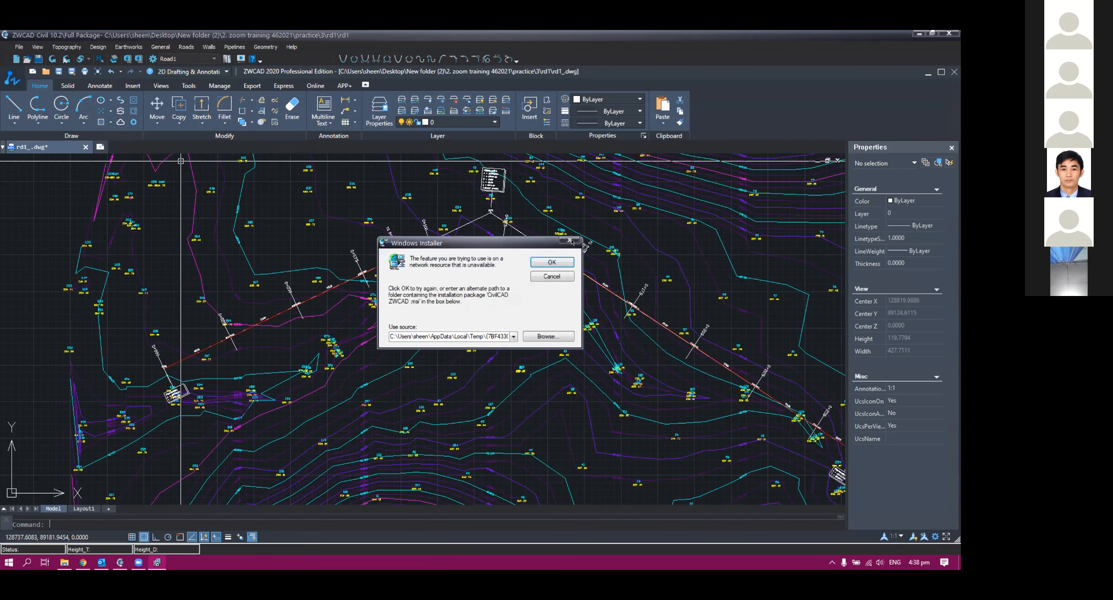
left_click(570, 240)
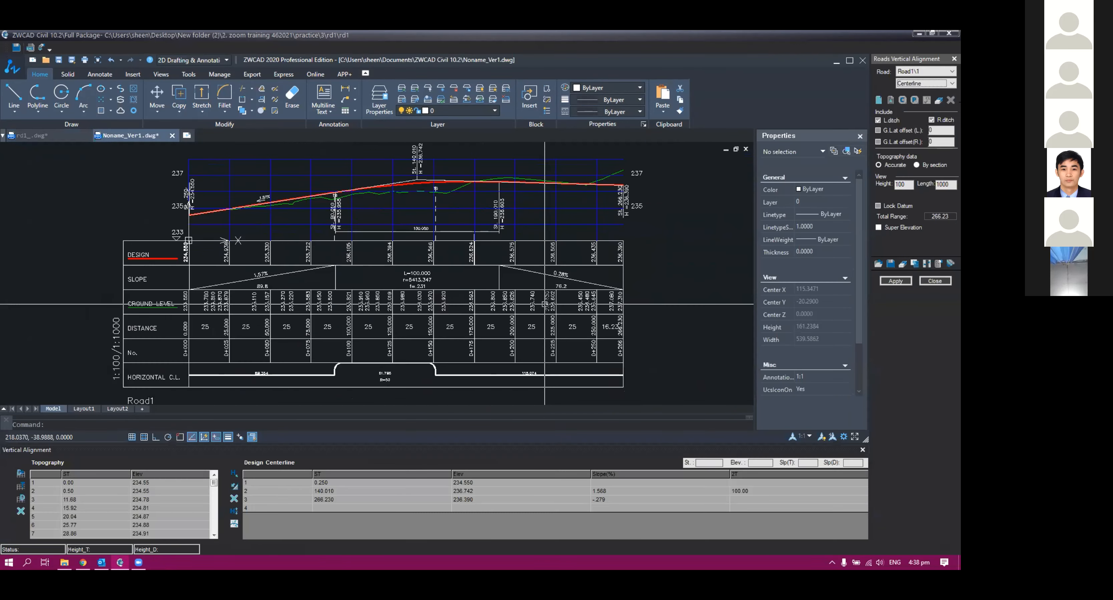
scroll(506, 219, "up", 3)
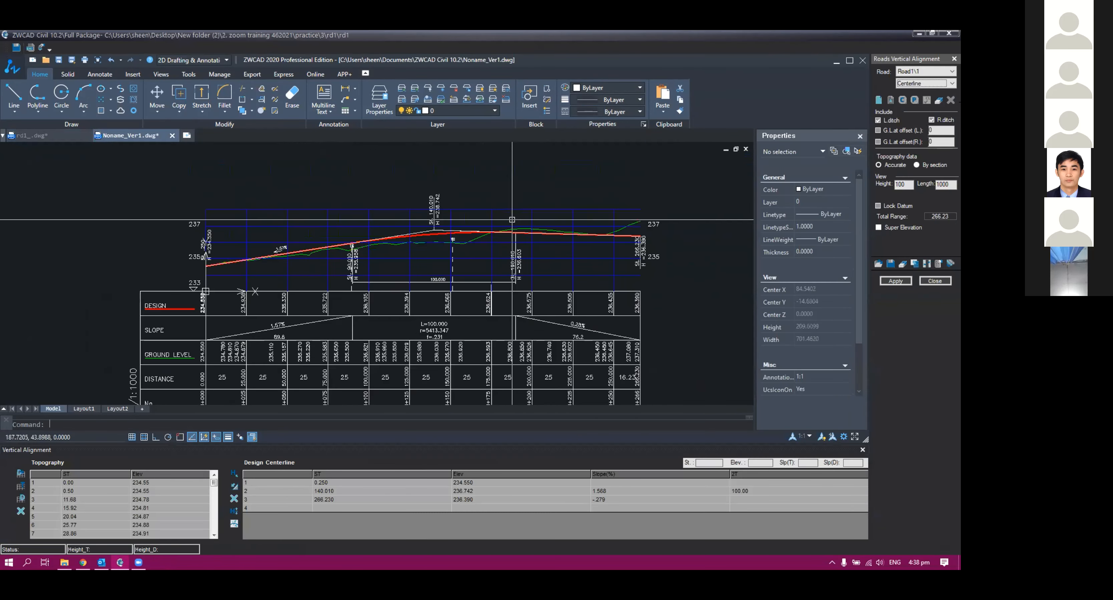
scroll(493, 223, "up", 1)
middle_click_drag(389, 230, 645, 215)
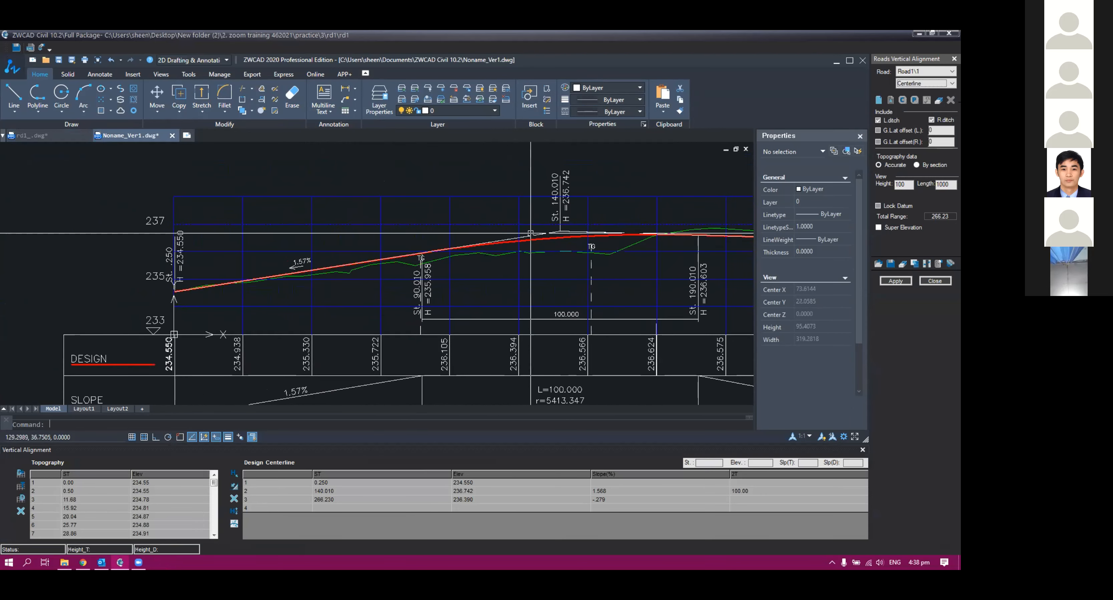
Step: Set the first design centerline station of the vertical alignment to 0 and apply the change, updating all cross sections
scroll(239, 299, "up", 3)
scroll(188, 299, "up", 2)
middle_click_drag(191, 281, 229, 345)
scroll(182, 337, "up", 10)
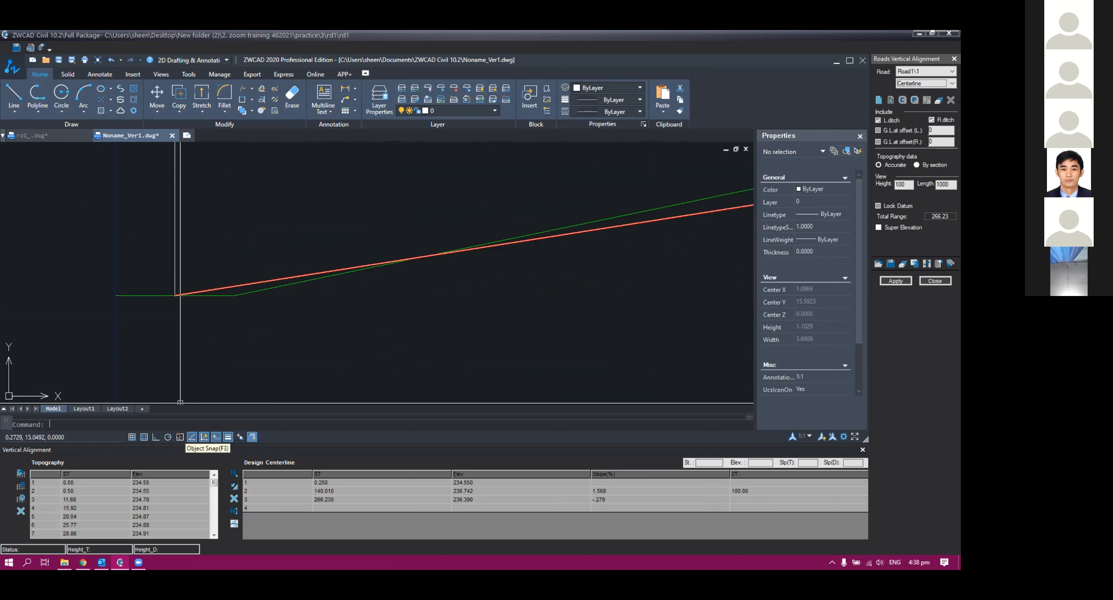
scroll(200, 318, "down", 8)
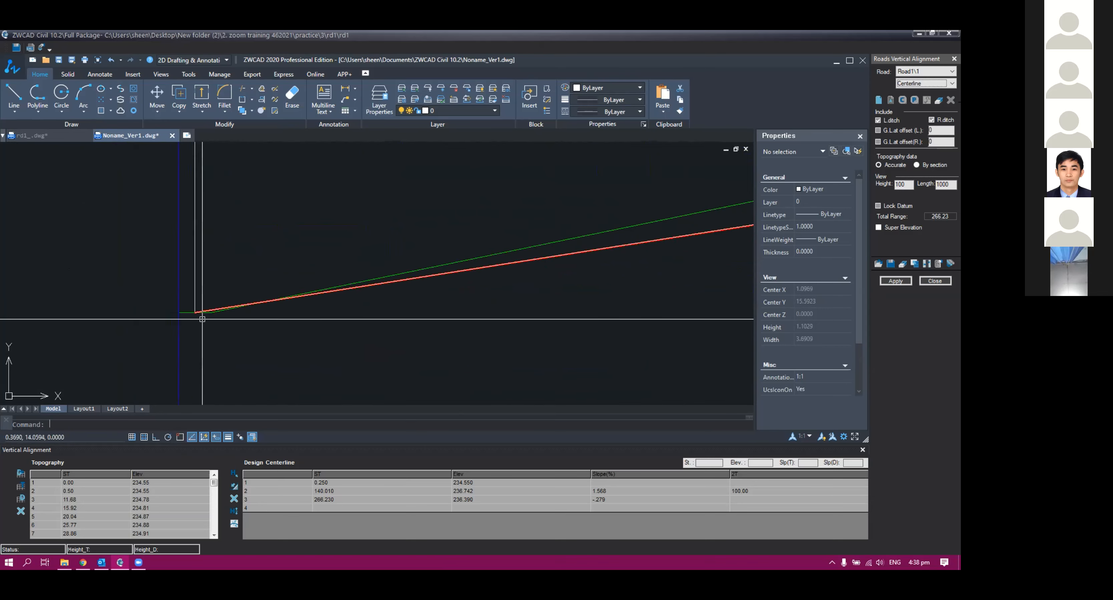
scroll(199, 312, "up", 4)
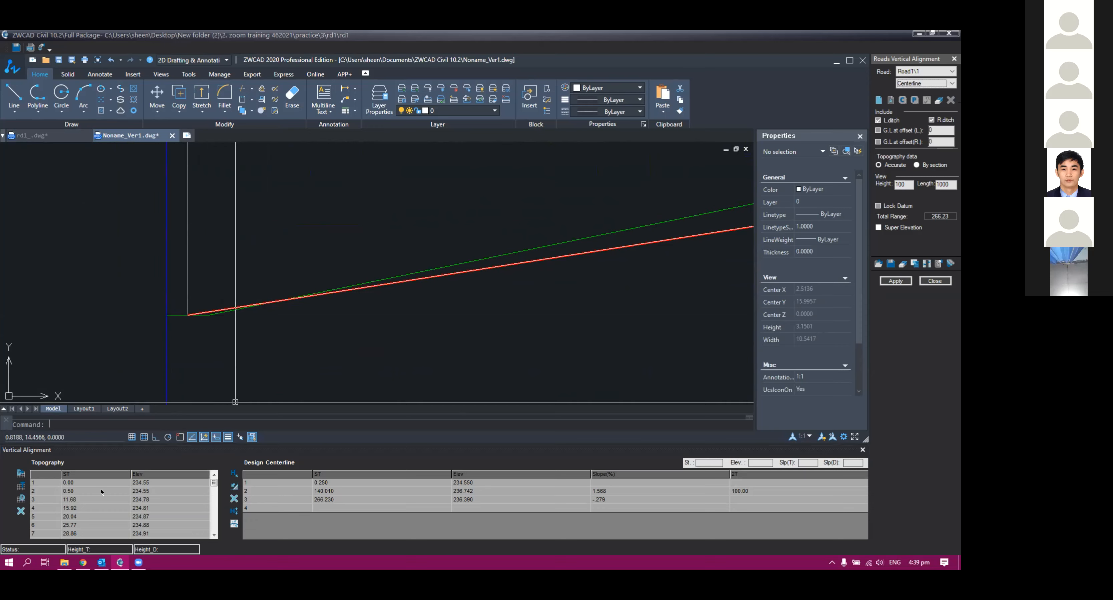
scroll(326, 334, "down", 13)
middle_click_drag(317, 351, 289, 230)
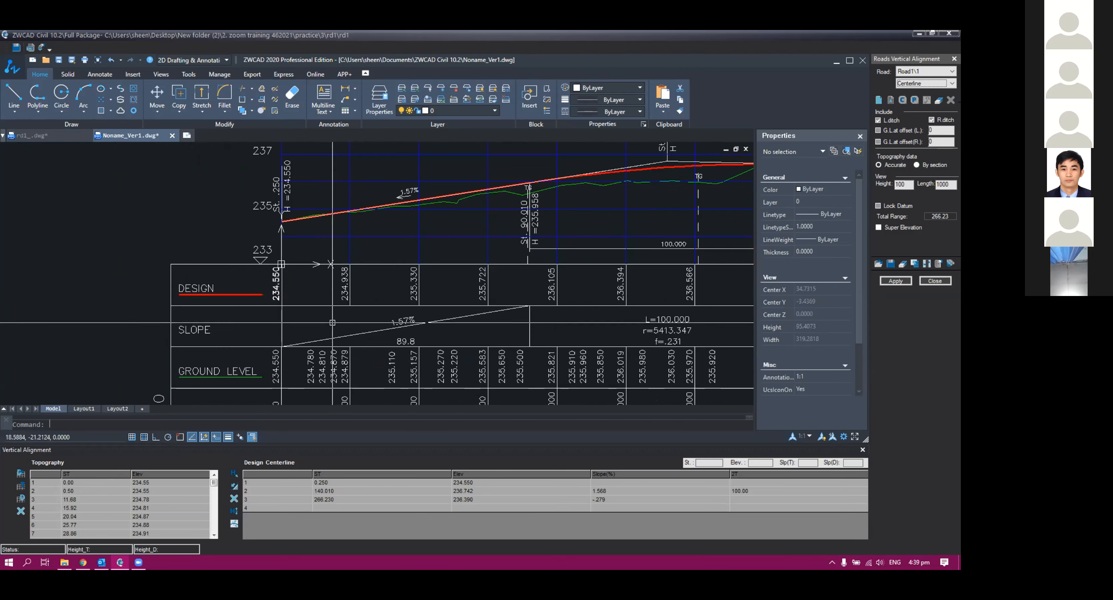
middle_click_drag(332, 323, 325, 302)
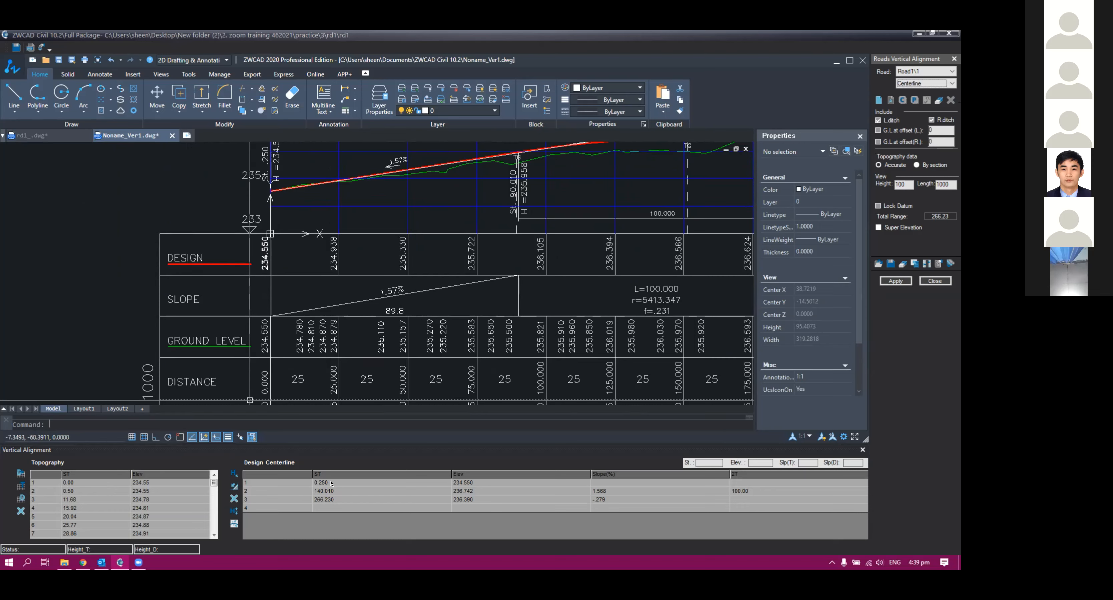
left_click(331, 483)
type("0")
key("Tab")
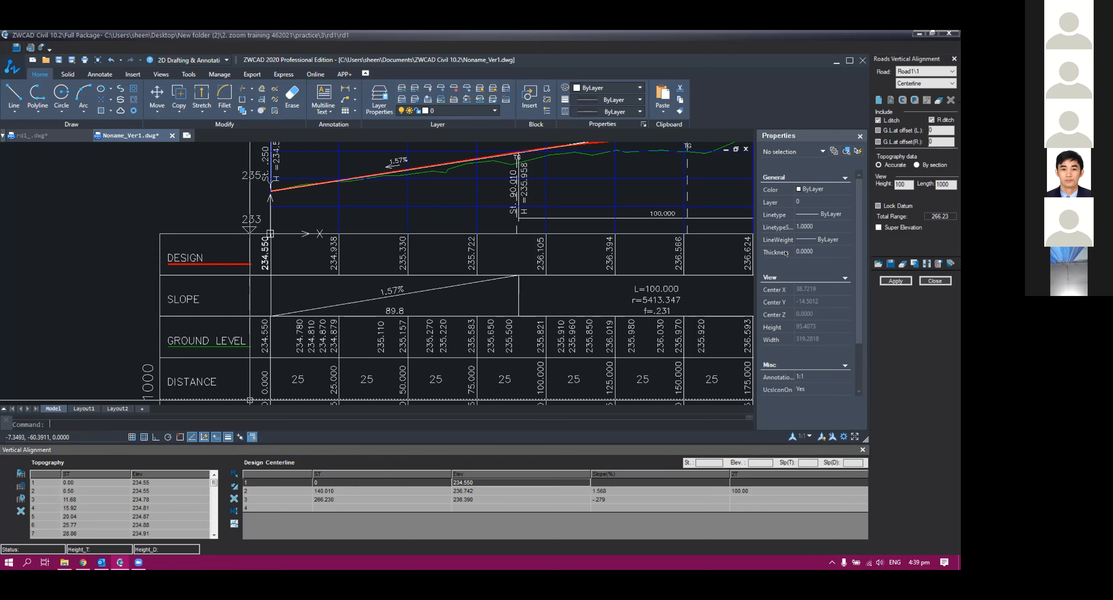
left_click(895, 281)
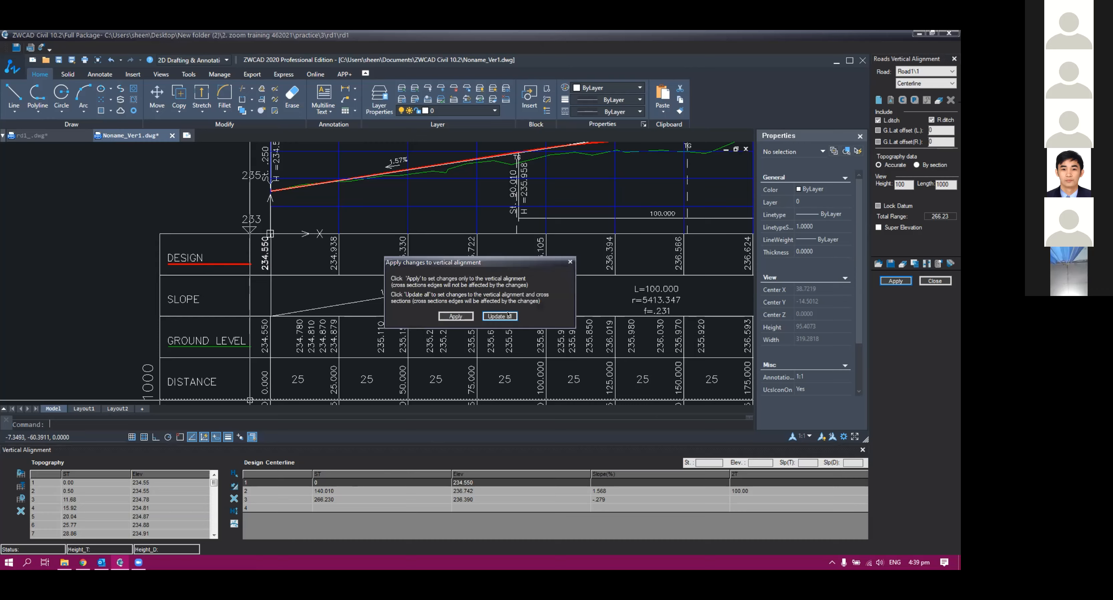
left_click(501, 317)
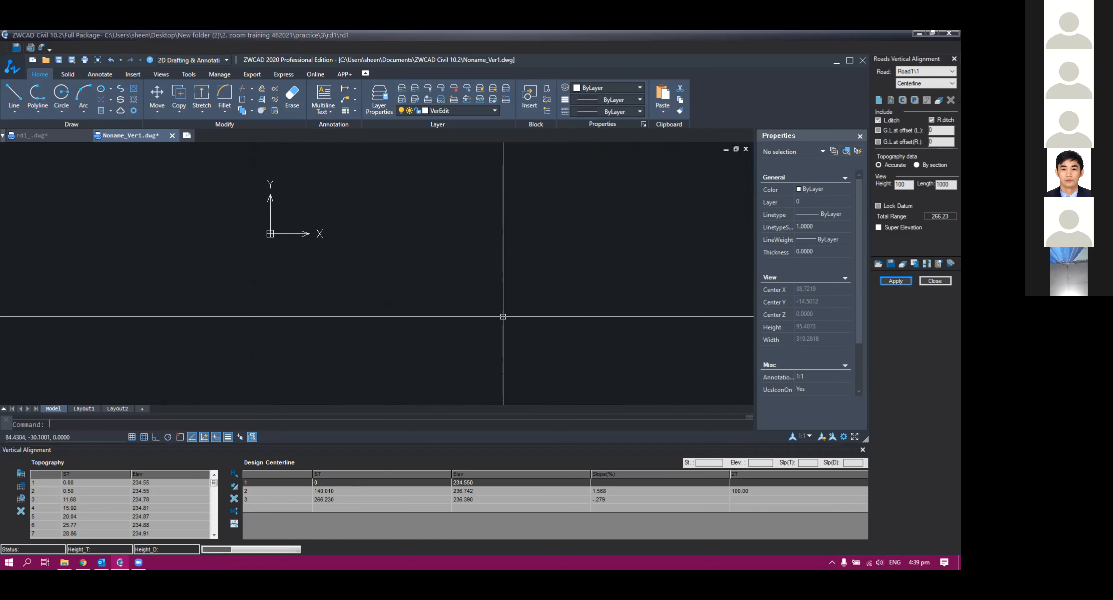
Step: Inspect the start of the design line in the profile, then close the vertical alignment window
scroll(411, 307, "down", 2)
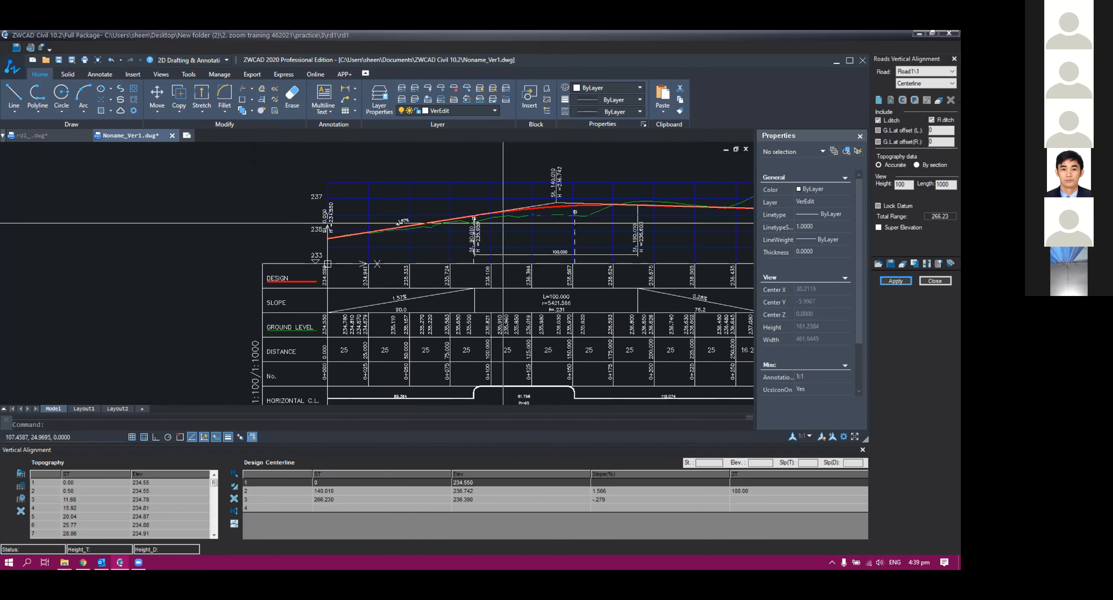
middle_click_drag(521, 218, 440, 241)
scroll(246, 287, "up", 8)
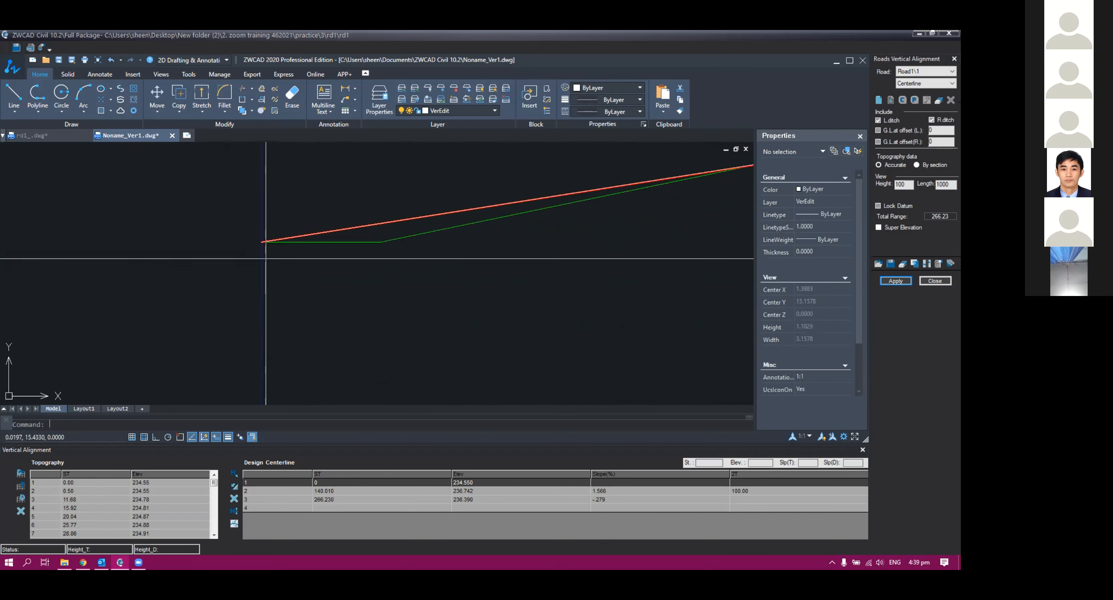
middle_click_drag(261, 230, 272, 319)
scroll(275, 312, "up", 2)
scroll(227, 300, "down", 16)
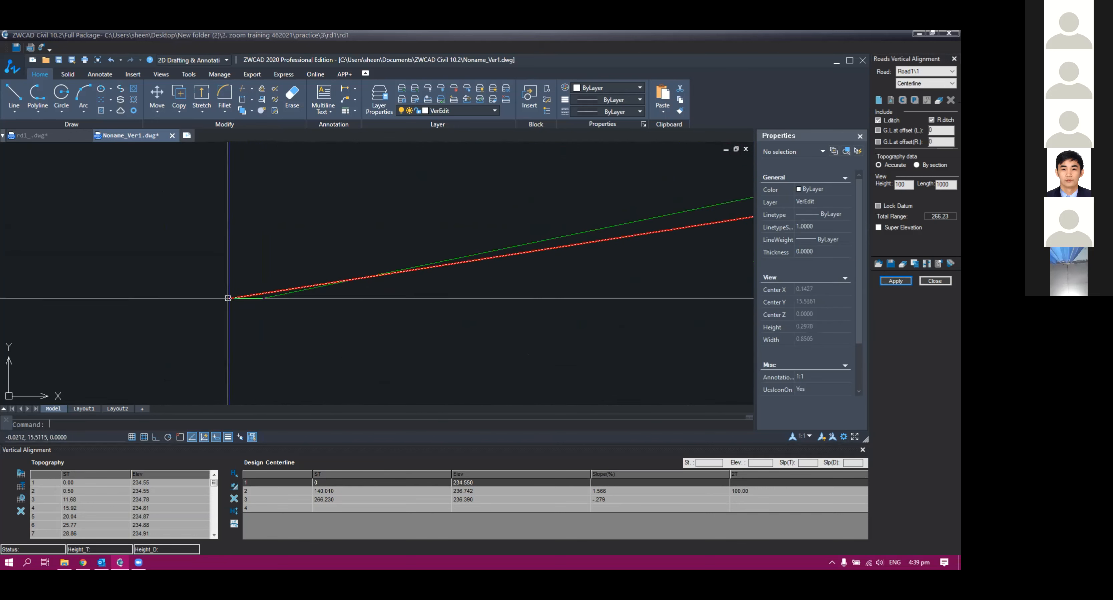
scroll(561, 299, "down", 3)
middle_click_drag(677, 258, 550, 313)
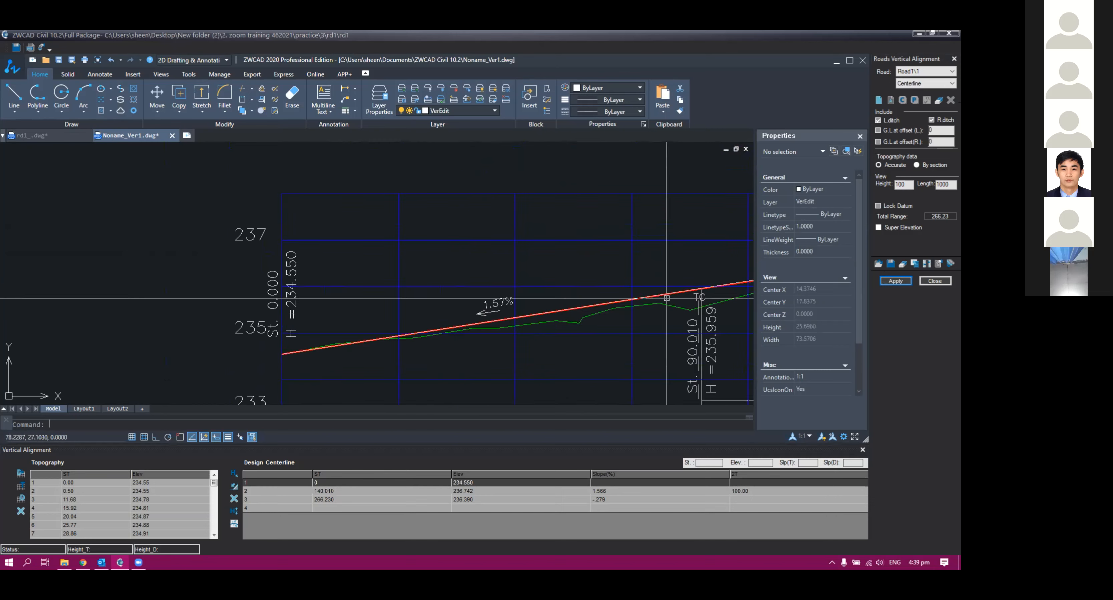
left_click(926, 281)
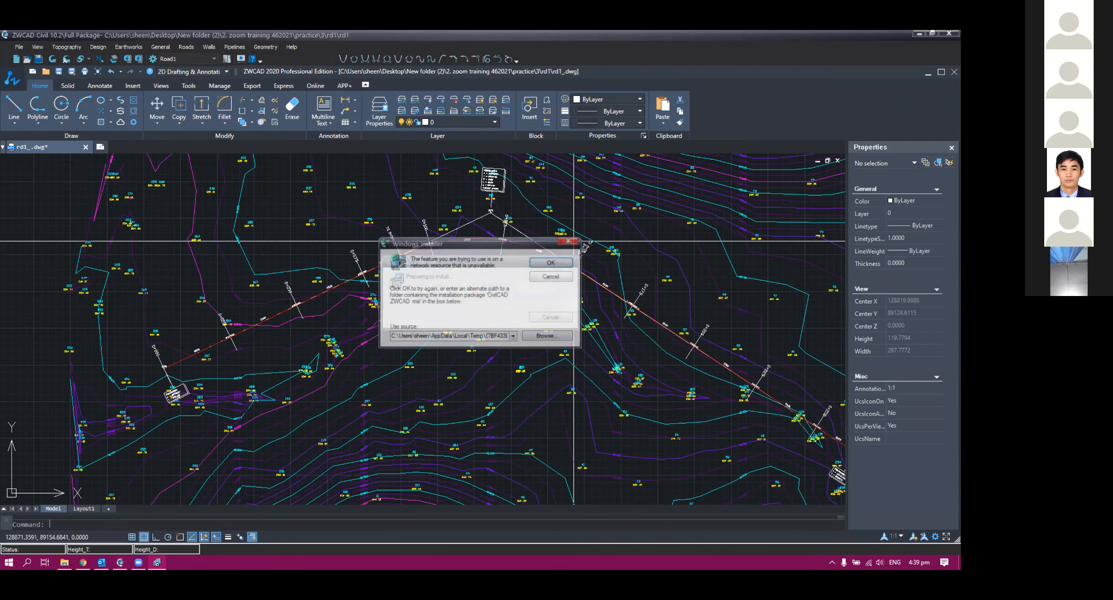
Step: Open Road1's cross sections window and display the Structure table
left_click(570, 235)
left_click(575, 242)
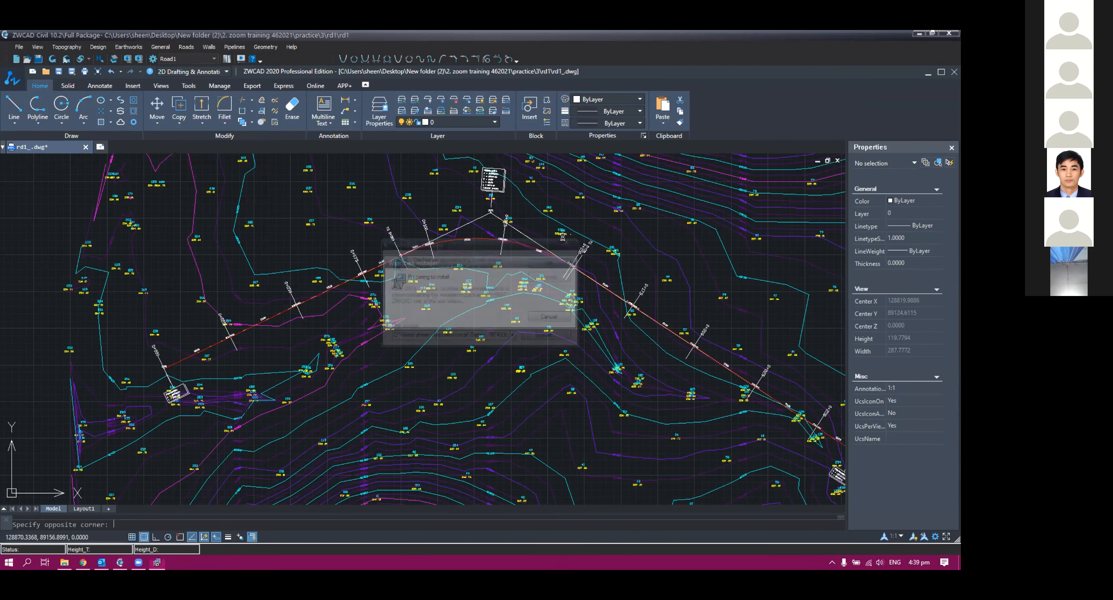
left_click(567, 240)
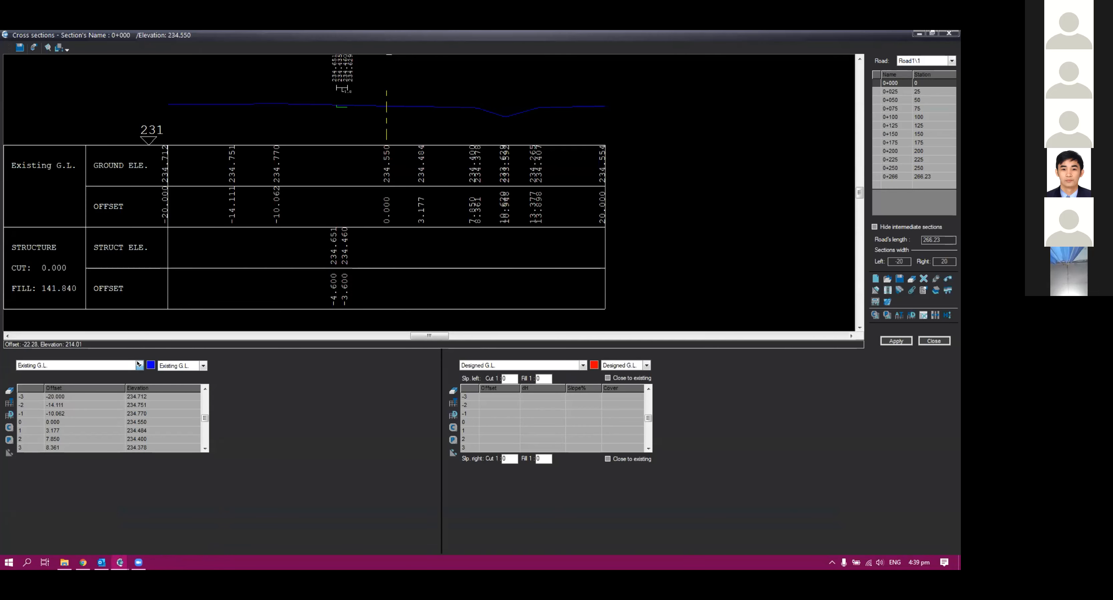
left_click(138, 364)
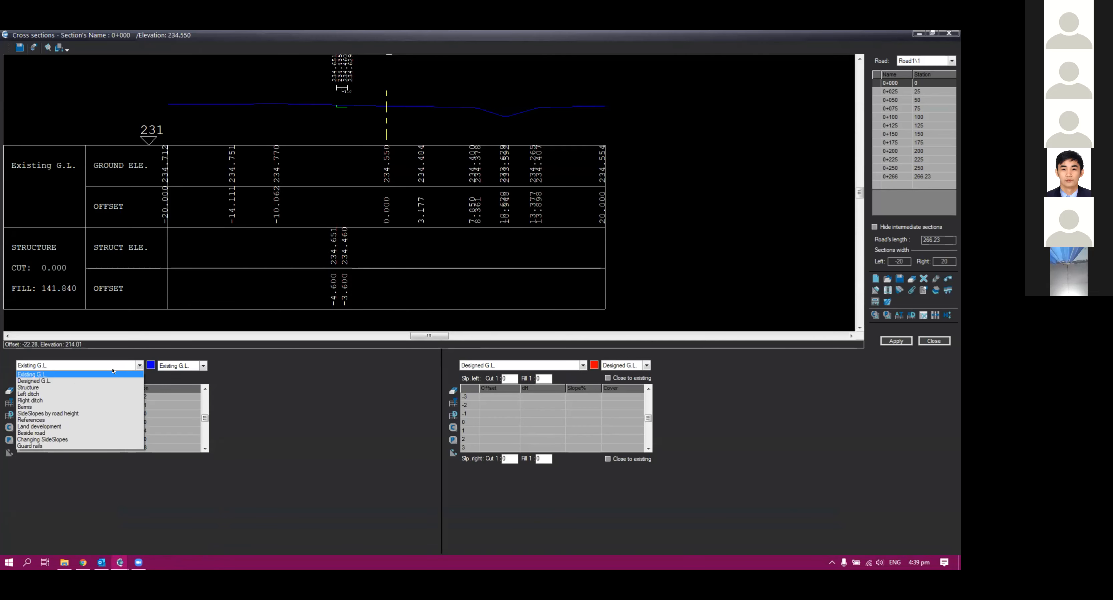
left_click(84, 389)
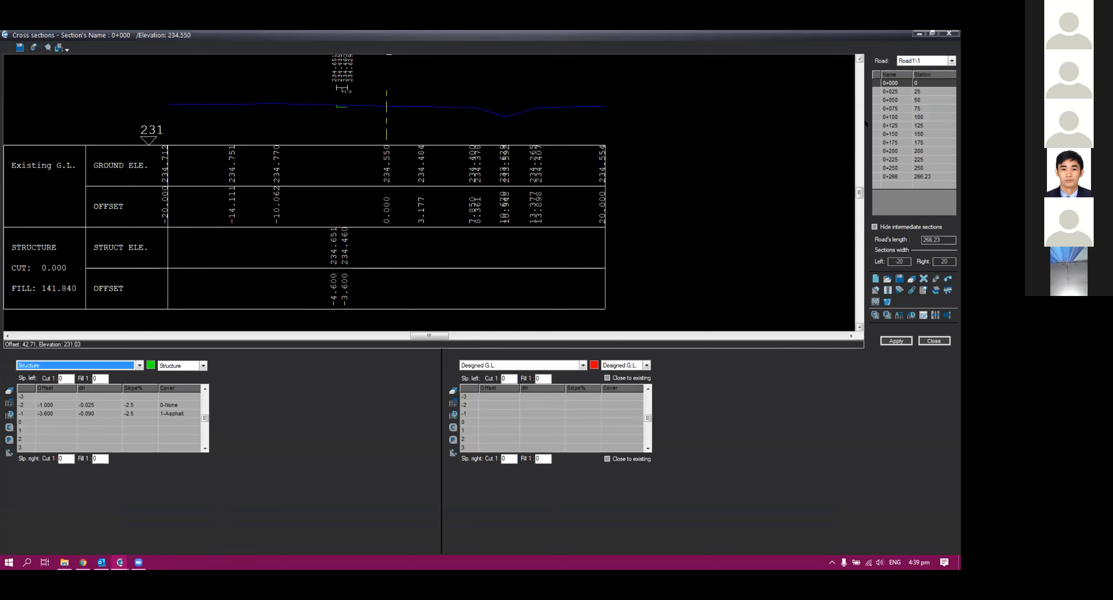
Step: Paste all structure rows from station 0+025 into station 0+000 and apply the section
left_click(894, 87)
left_click(893, 84)
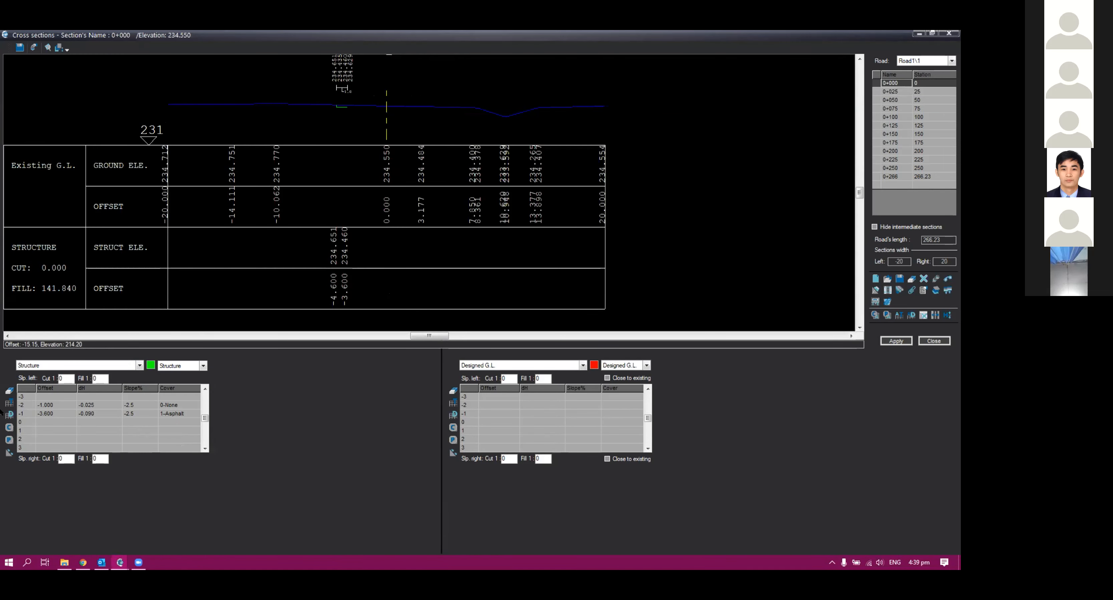
left_click(886, 92)
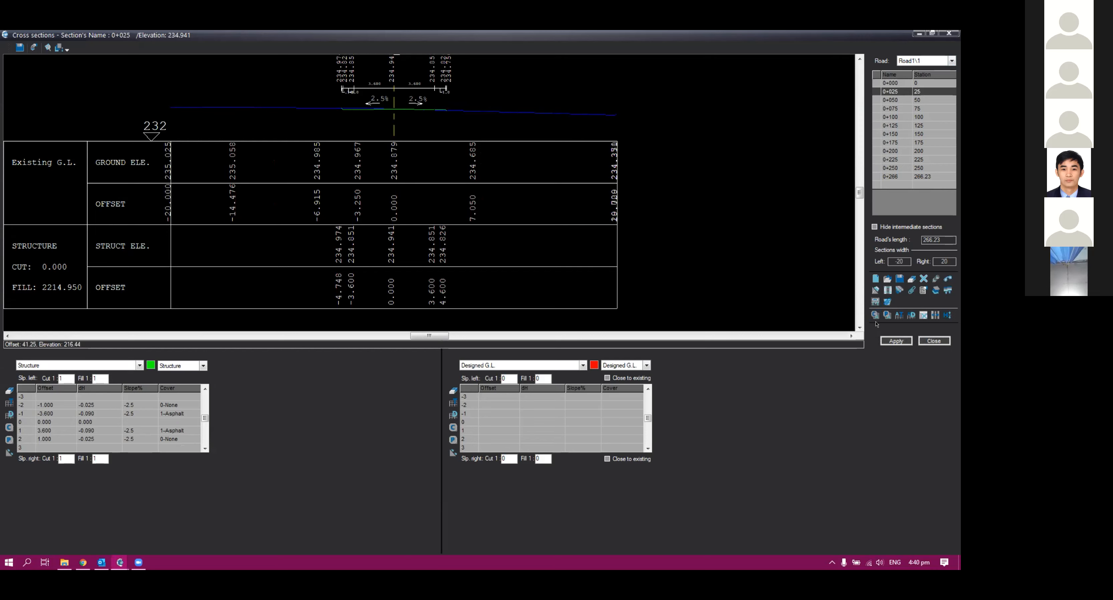
left_click(898, 83)
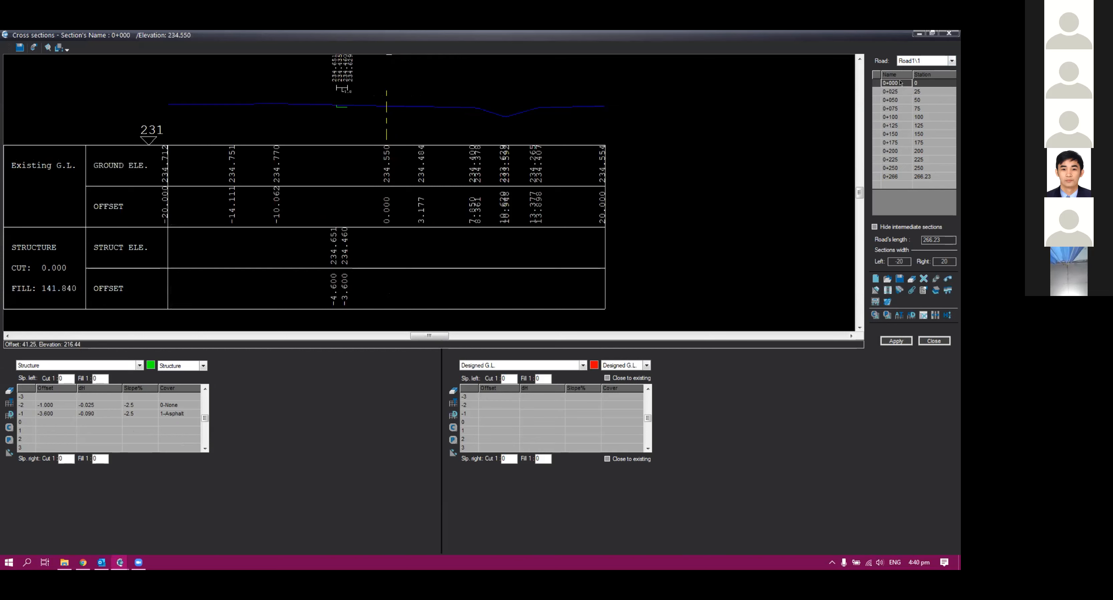
left_click(891, 317)
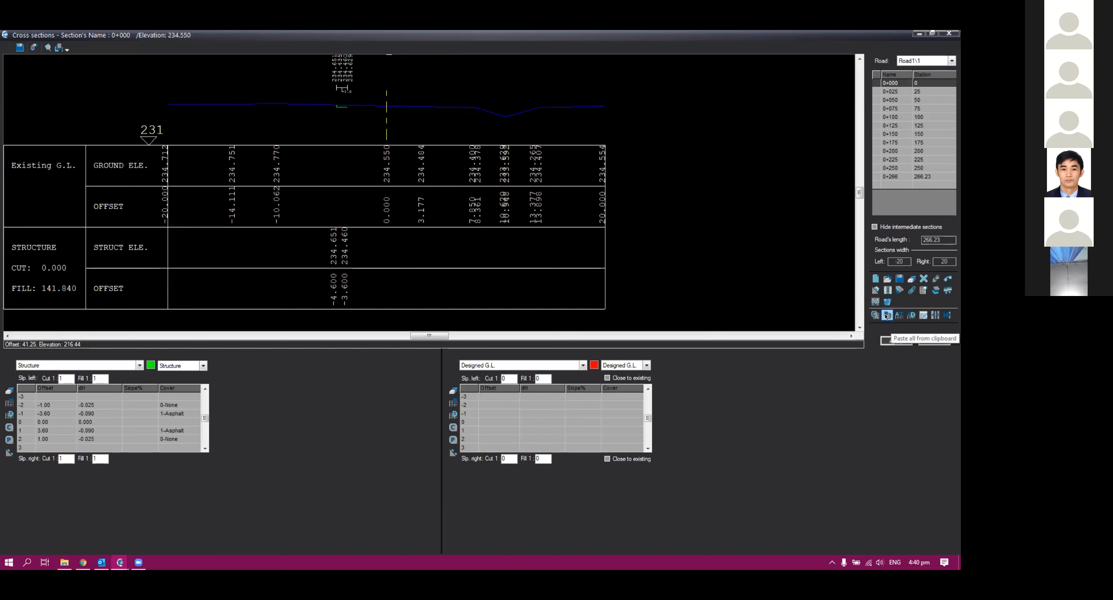
left_click(896, 341)
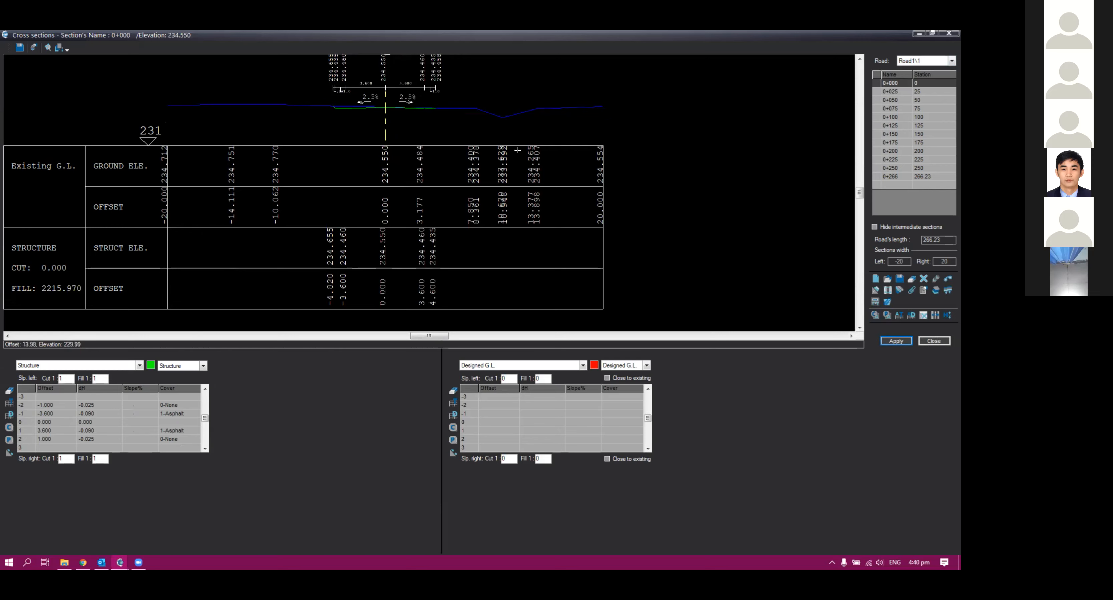
Step: Switch between stations 0+025 and 0+000 to compare their cross sections
scroll(366, 61, "up", 2)
scroll(361, 69, "up", 2)
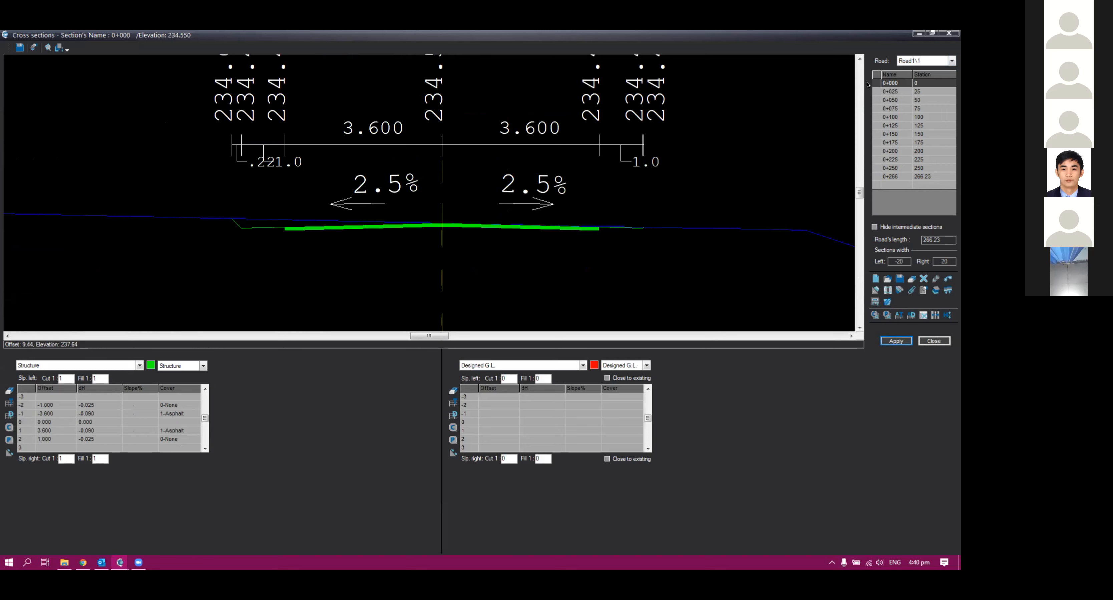
left_click(892, 92)
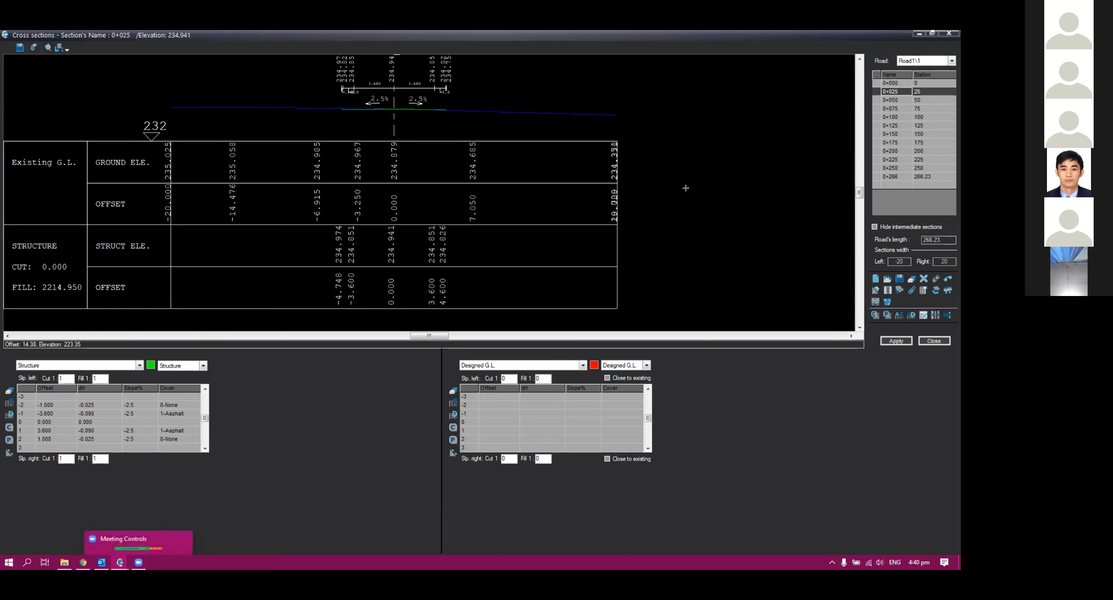
left_click(892, 83)
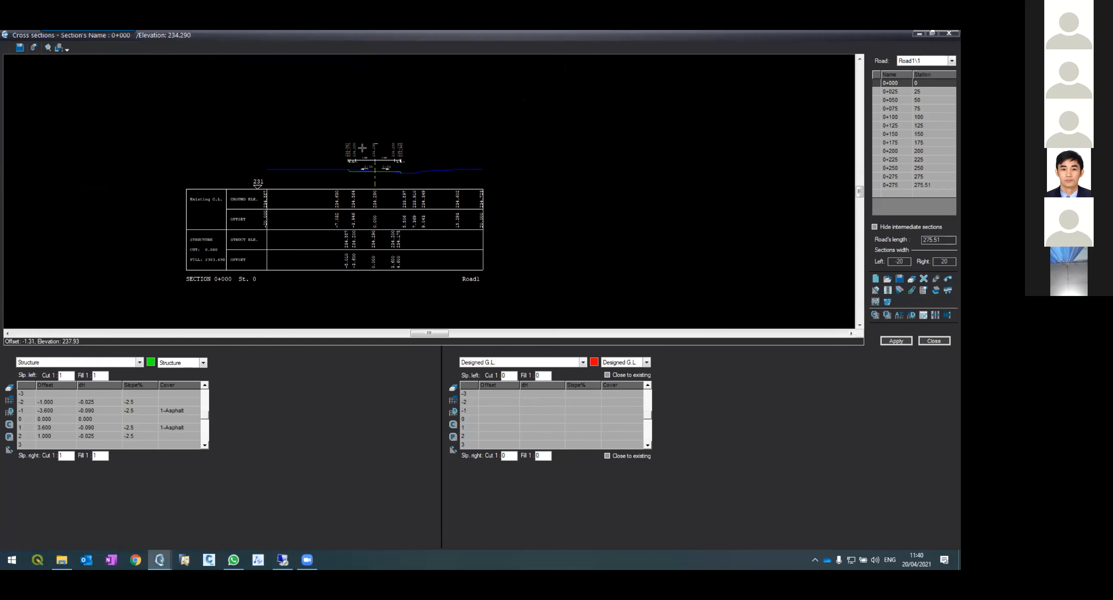
Step: Zoom around the station 0+000 cross section to examine its pavement edges and side slopes
scroll(362, 148, "up", 5)
scroll(362, 189, "down", 4)
scroll(371, 216, "up", 2)
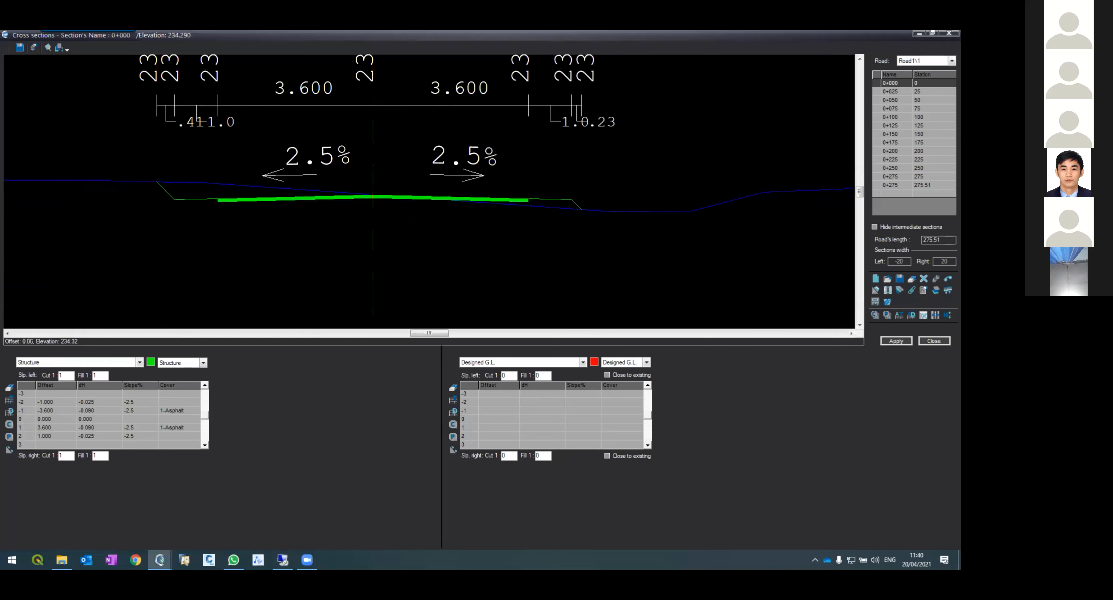
scroll(362, 189, "up", 2)
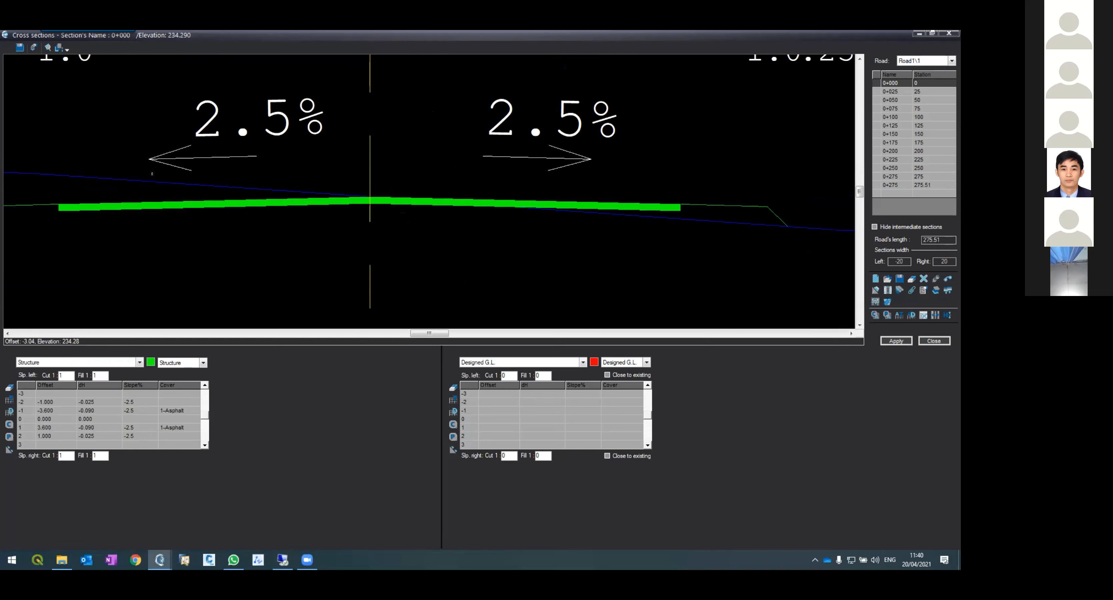
scroll(391, 212, "down", 3)
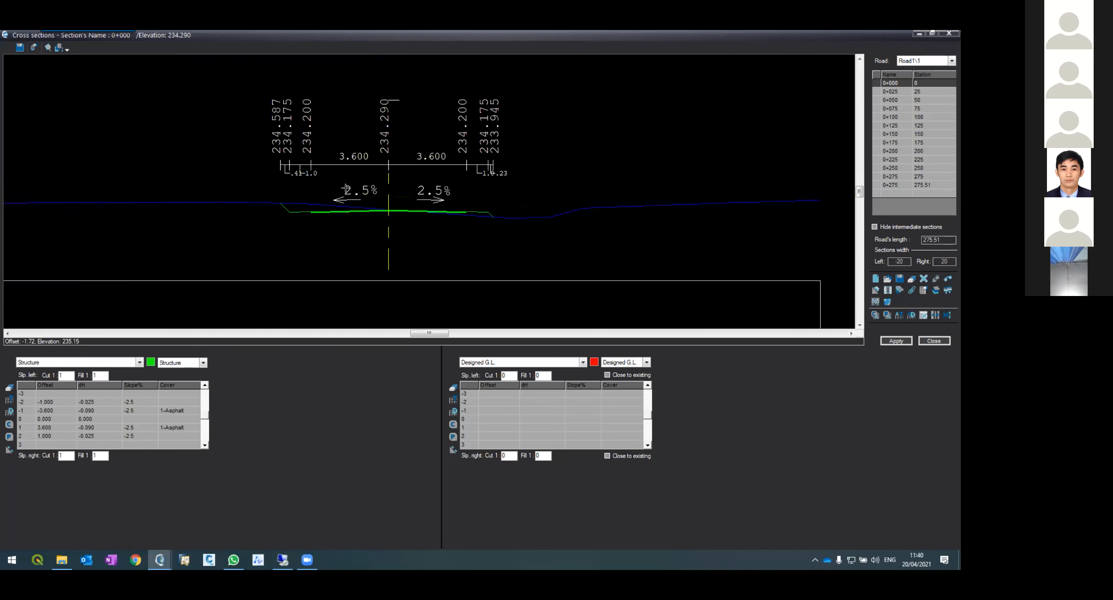
scroll(351, 195, "up", 2)
scroll(258, 222, "down", 1)
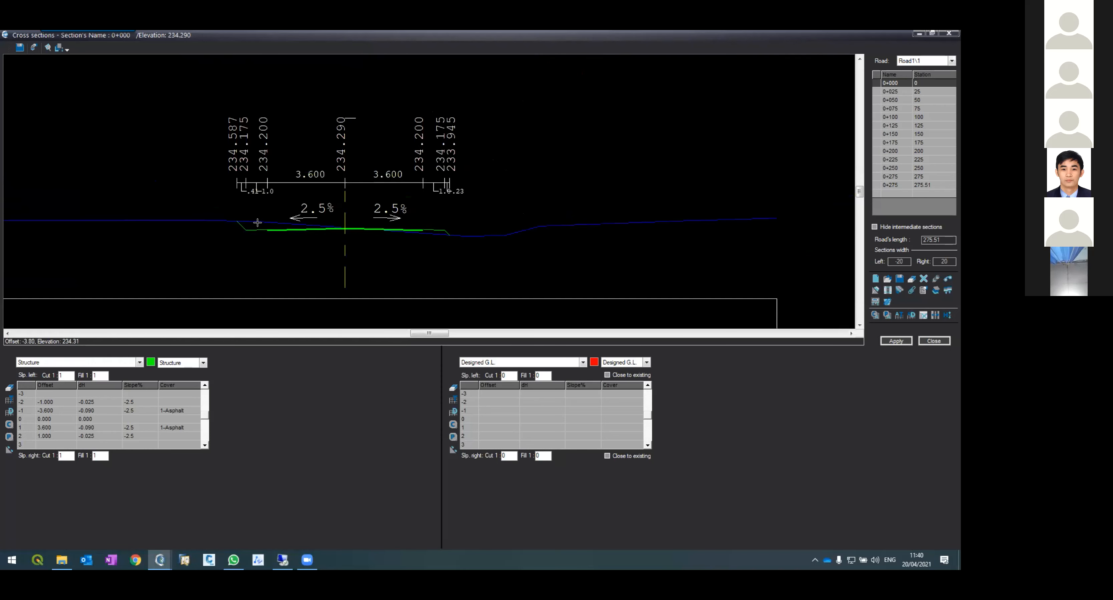
scroll(268, 222, "up", 5)
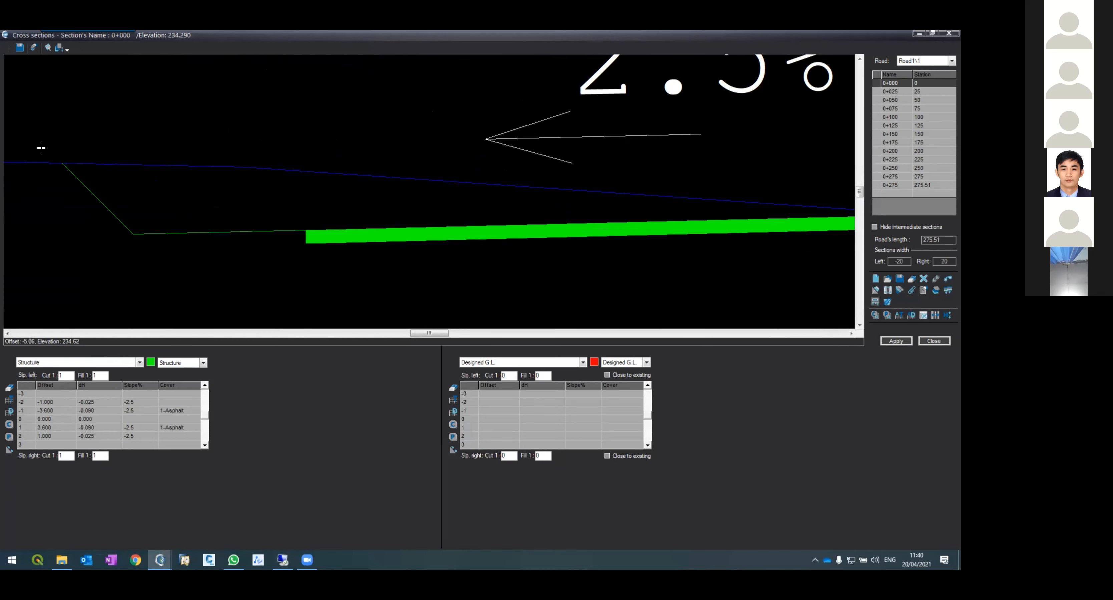
scroll(89, 196, "down", 5)
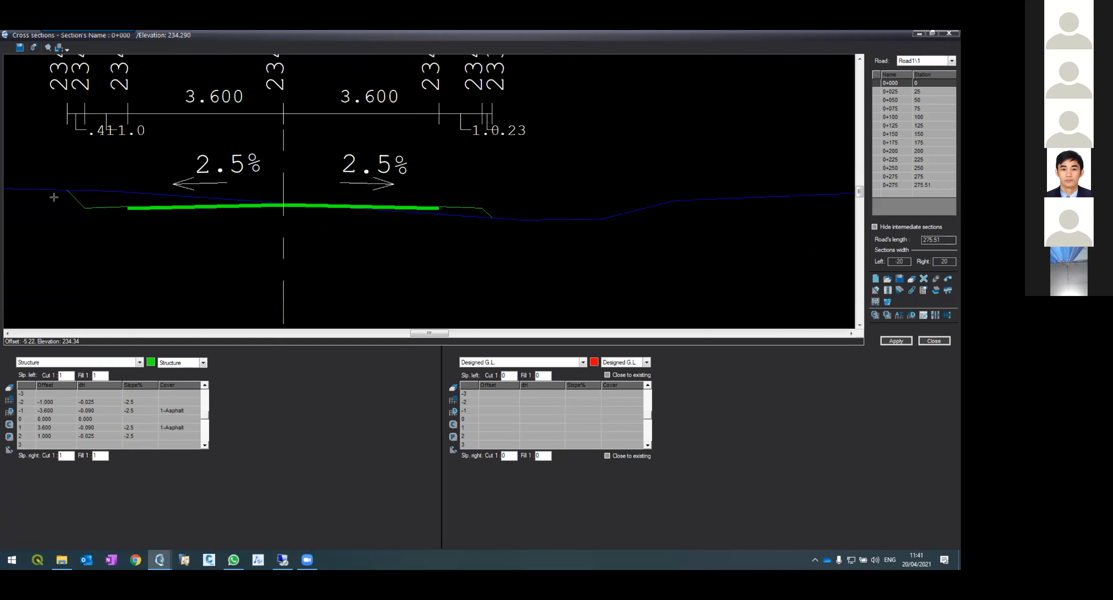
scroll(165, 199, "up", 5)
scroll(175, 228, "down", 5)
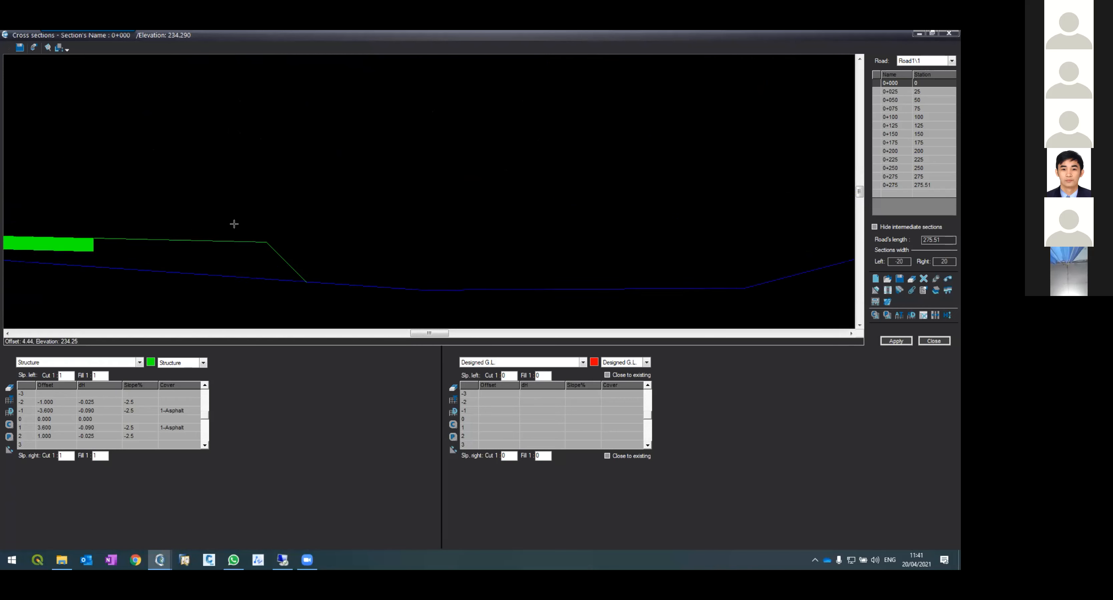
scroll(191, 227, "up", 2)
scroll(192, 228, "up", 2)
scroll(214, 258, "down", 4)
scroll(216, 258, "up", 3)
Step: Apply the cross section at station 0+000 again
left_click(896, 341)
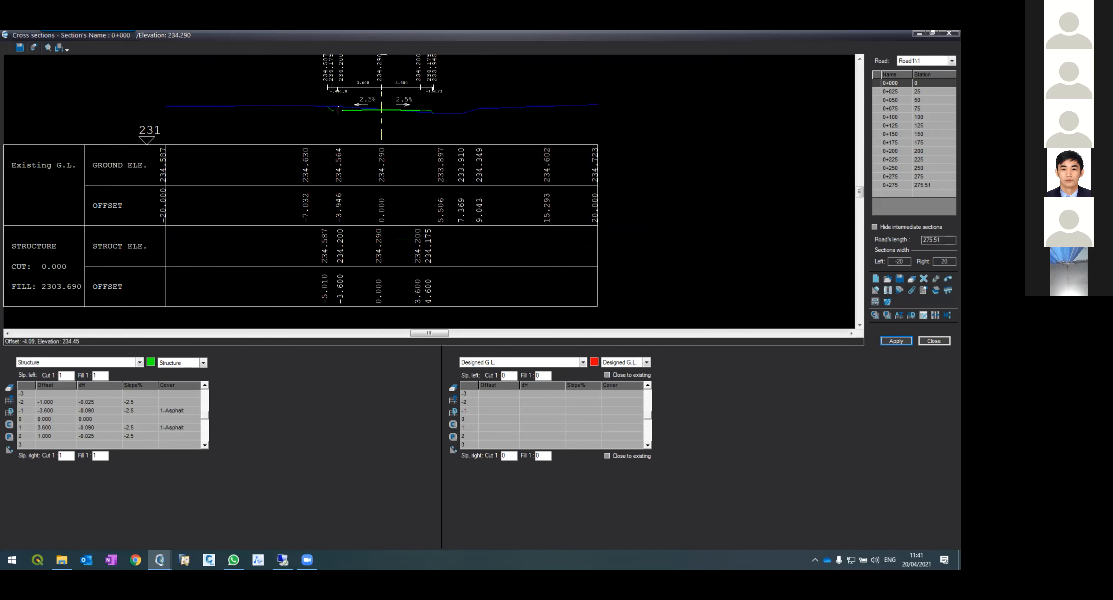
scroll(380, 99, "up", 5)
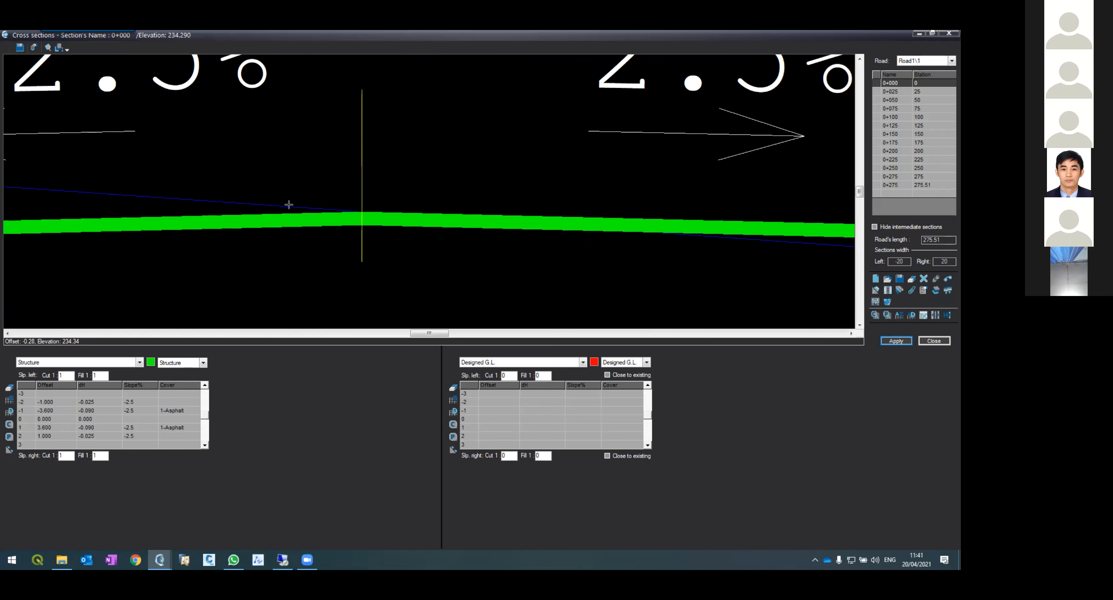
scroll(329, 207, "down", 4)
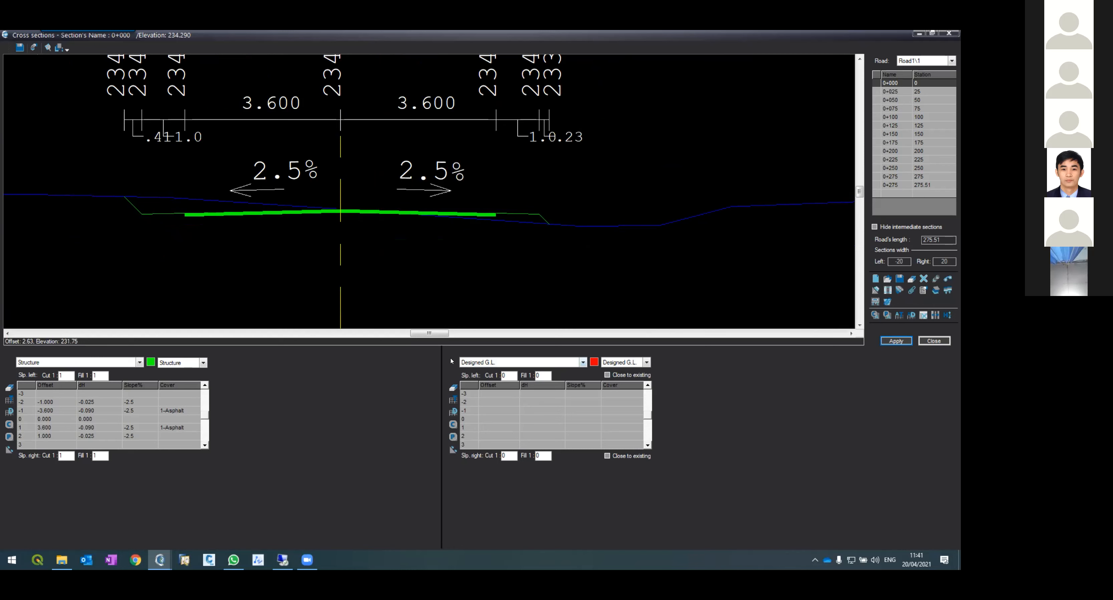
Step: Fill the designed ground level rows at station 0+000: centre drop -0.5, offsets 3.6 and 1 each side at -2.5% slope, and apply
left_click(492, 420)
type("0")
key("Tab")
type("-0.5")
key("Tab")
key("Down")
key("Left")
key("Left")
type("3.6")
key("Tab")
key("Tab")
type("-2.5")
key("Return")
type("1.")
key("Tab")
key("Tab")
type("02.5")
key("Return")
type("-3.6")
key("Tab")
key("Tab")
type("-2.5")
key("Return")
type("-1")
key("Tab")
key("Tab")
type("-2.5")
key("Return")
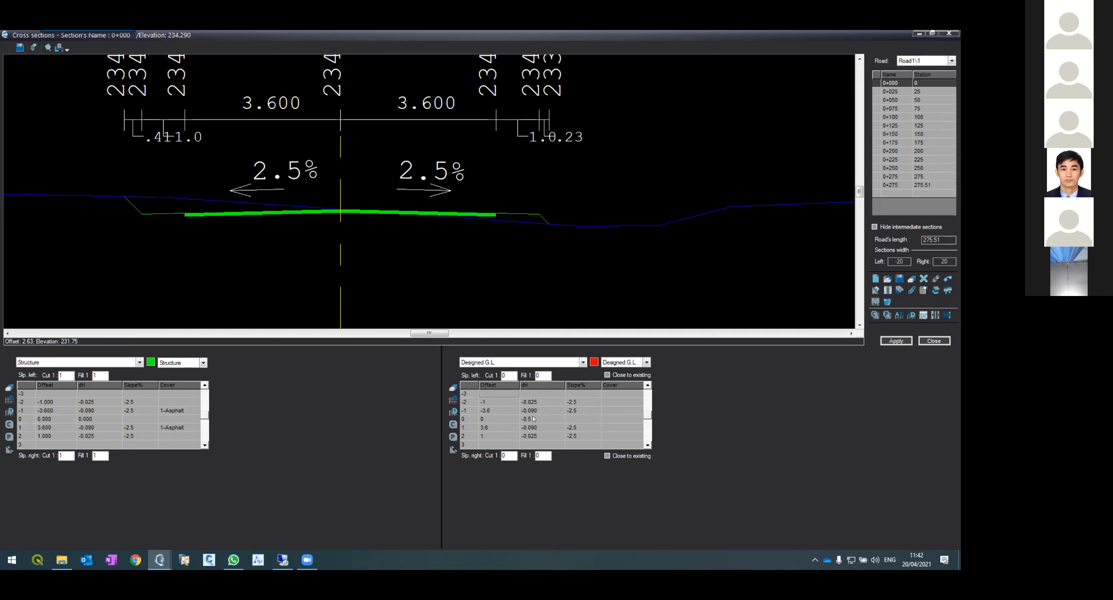
left_click(896, 341)
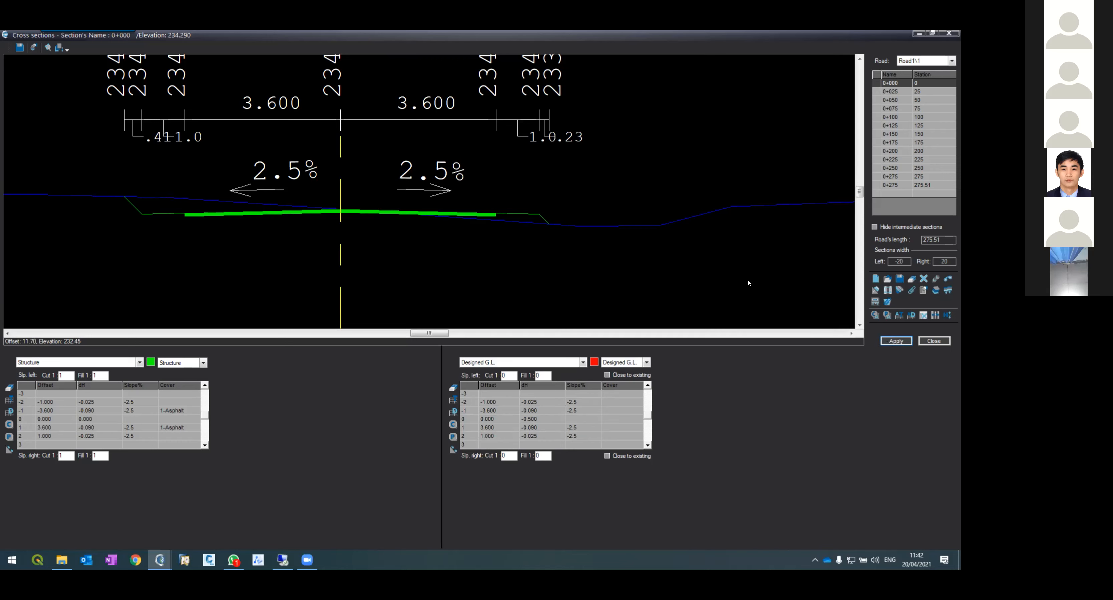
Step: Set the designed ground level's left fill slope to 1 and apply the section
scroll(245, 81, "up", 2)
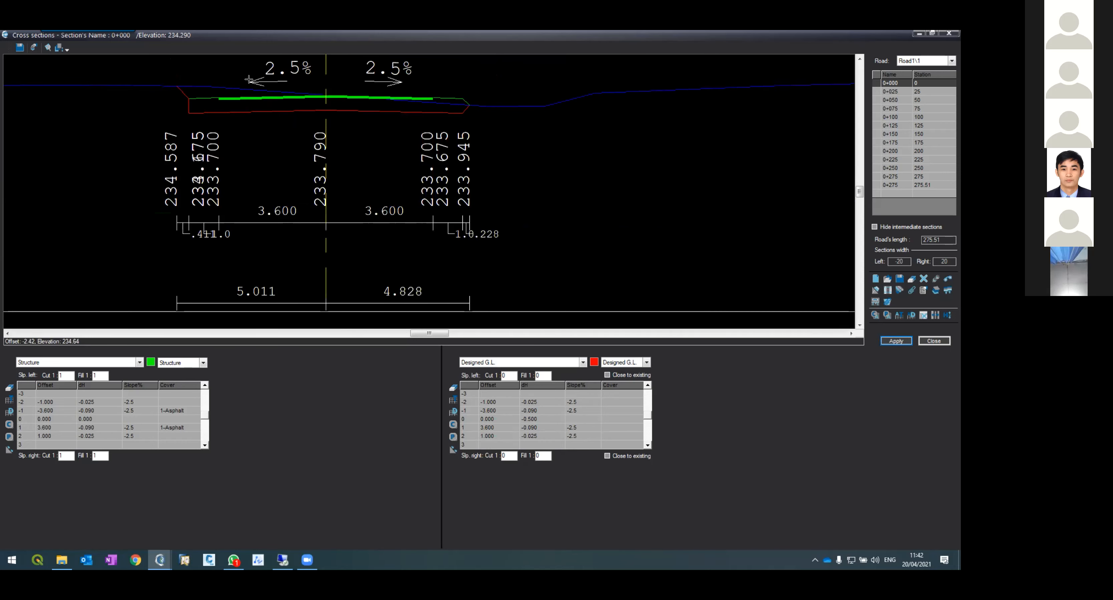
scroll(298, 110, "up", 2)
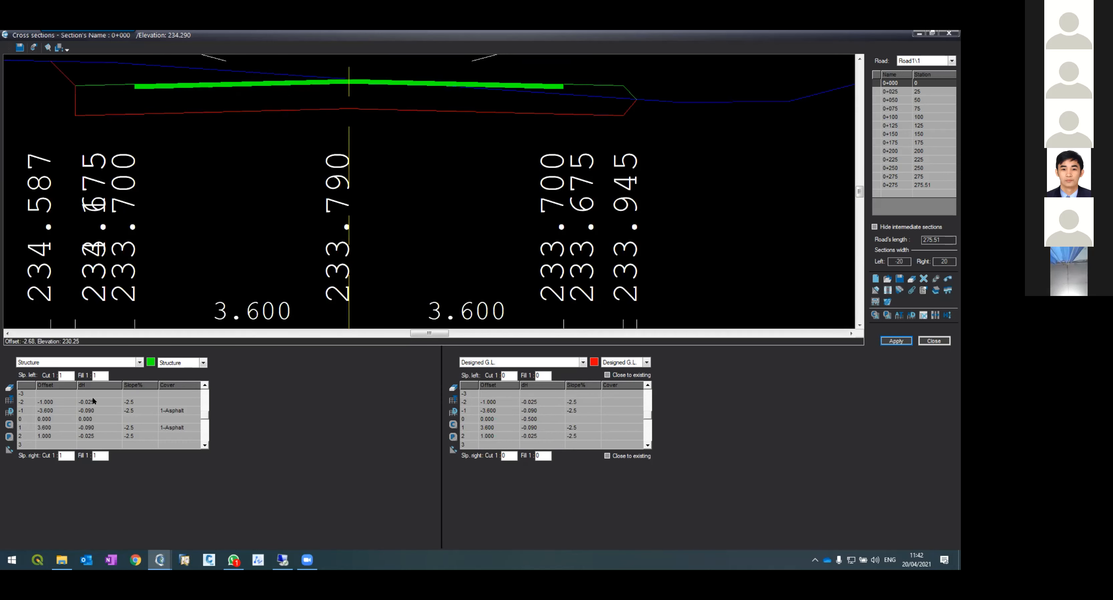
double_click(503, 375)
type("1")
left_click(895, 341)
Step: Zoom around the station 0+000 cross section to examine the designed ground level layer beneath the pavement
scroll(334, 165, "up", 10)
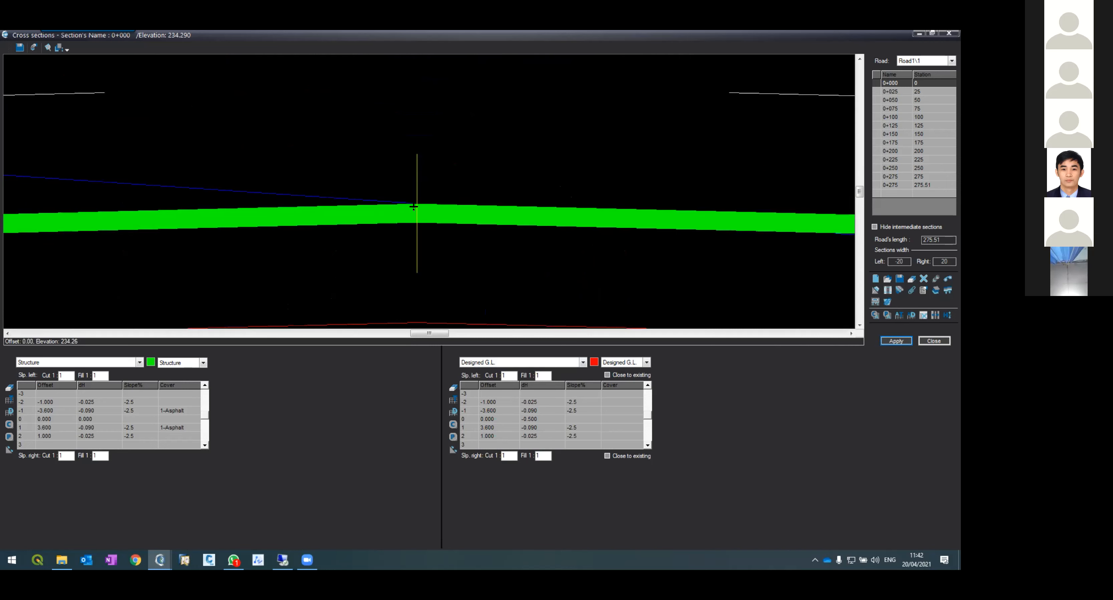
scroll(407, 259, "down", 2)
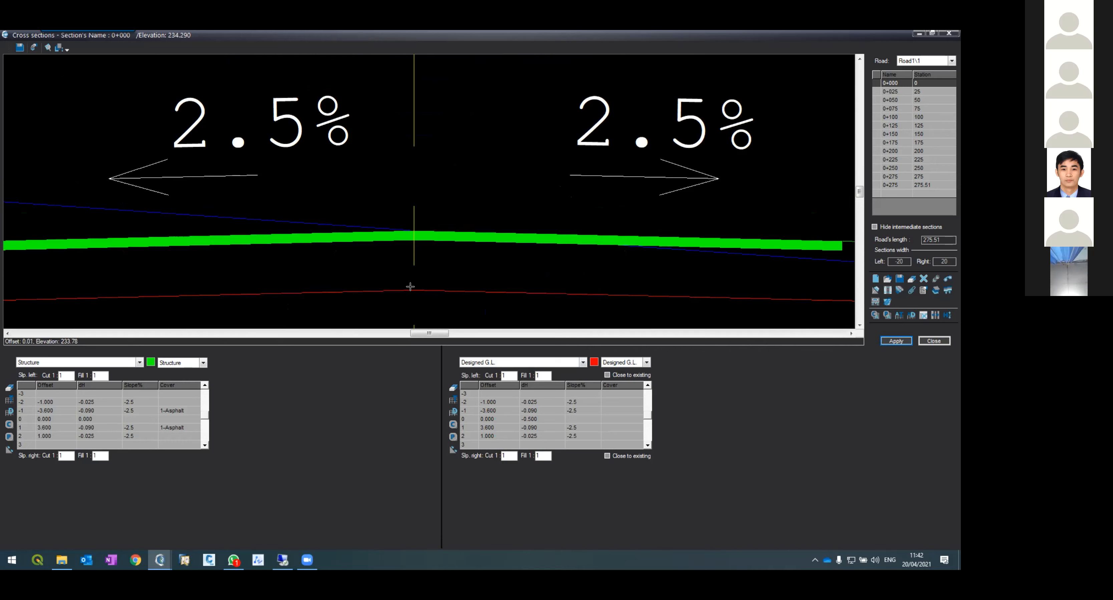
scroll(250, 293, "down", 4)
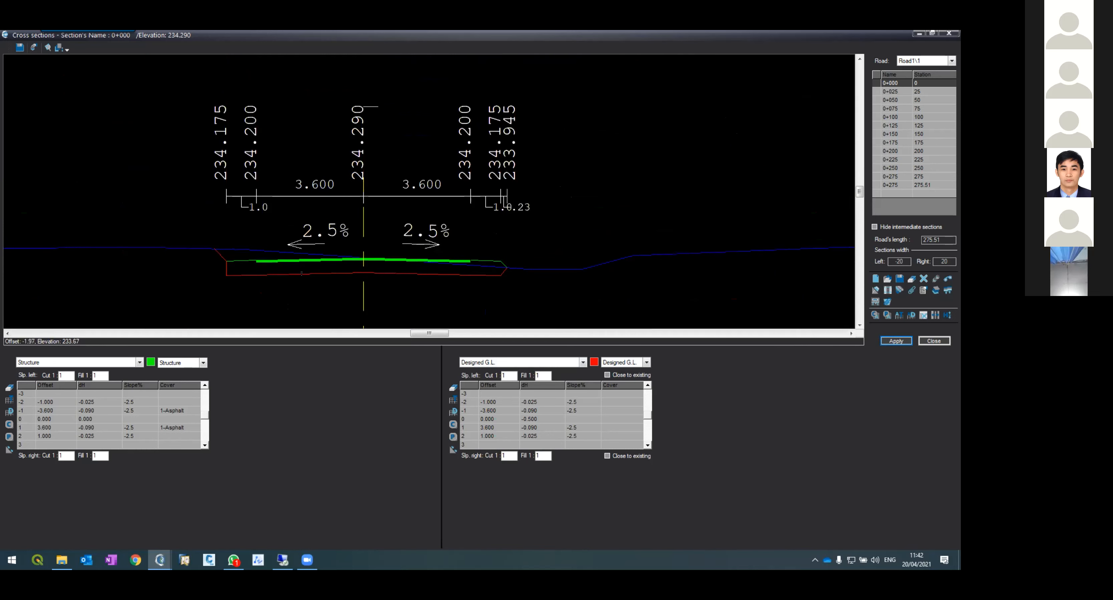
scroll(299, 278, "up", 2)
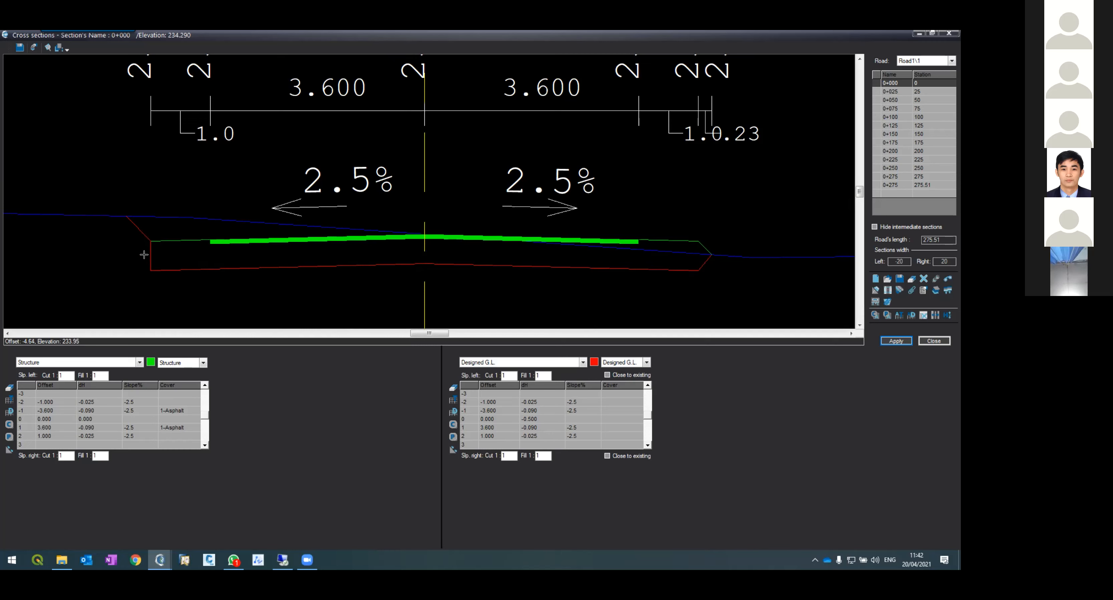
scroll(145, 247, "up", 4)
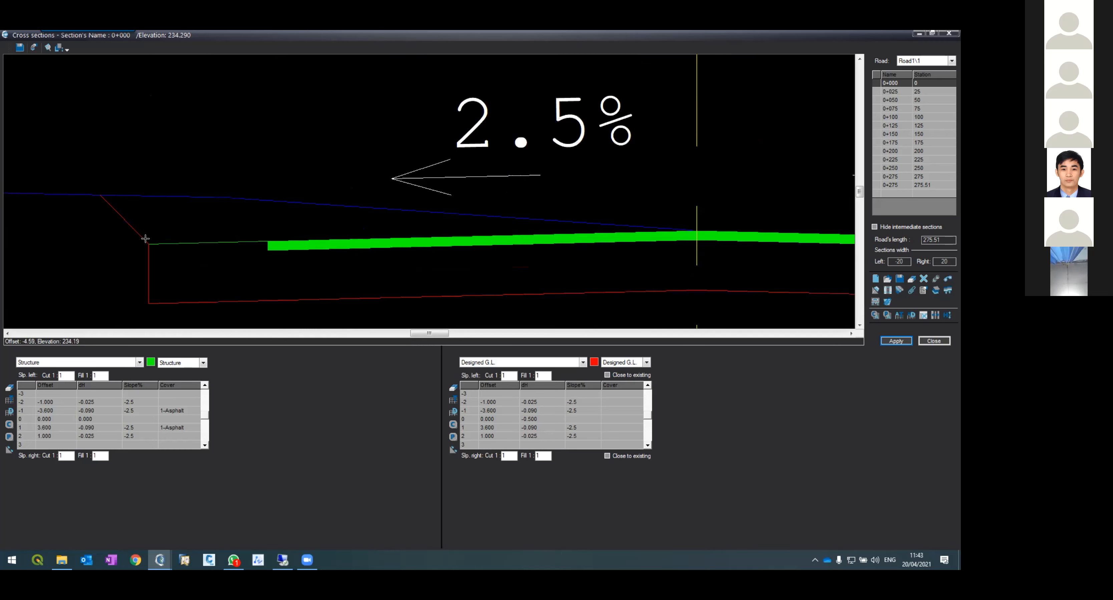
scroll(149, 235, "down", 5)
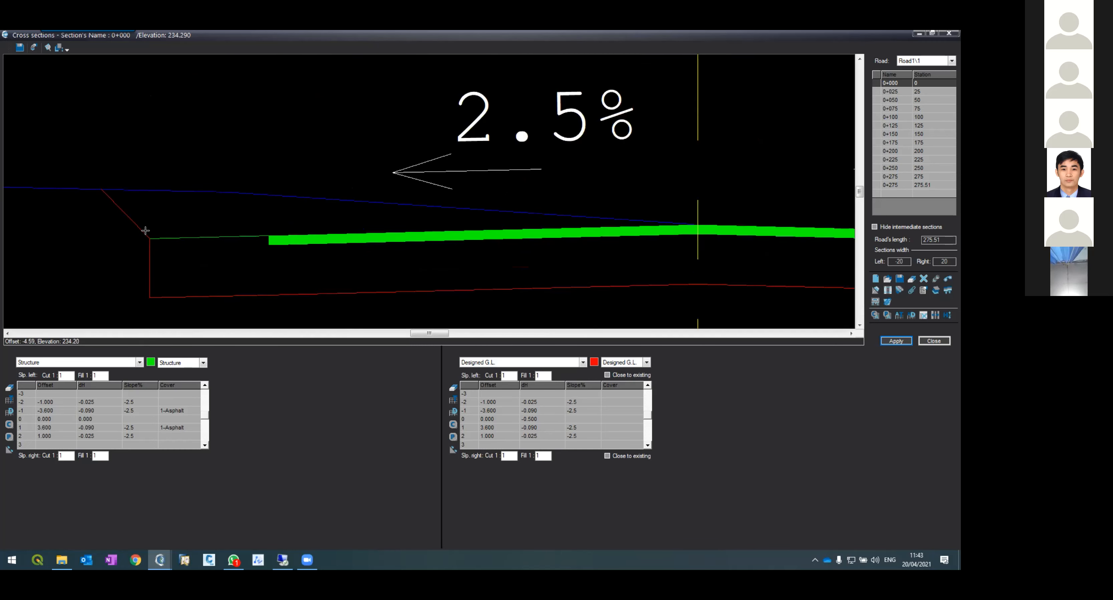
scroll(145, 229, "up", 4)
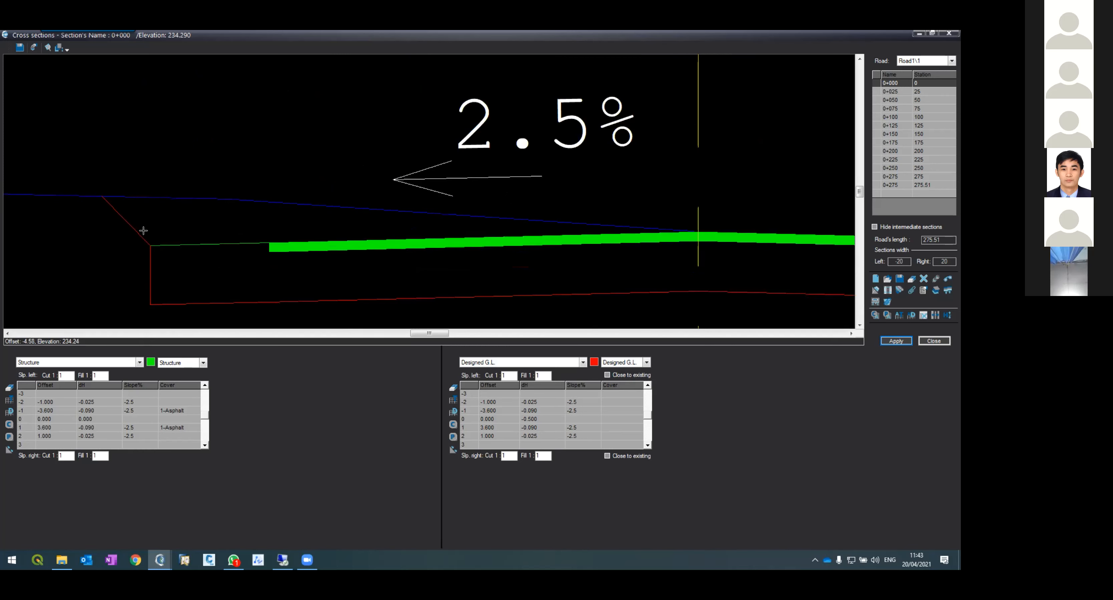
scroll(96, 213, "down", 2)
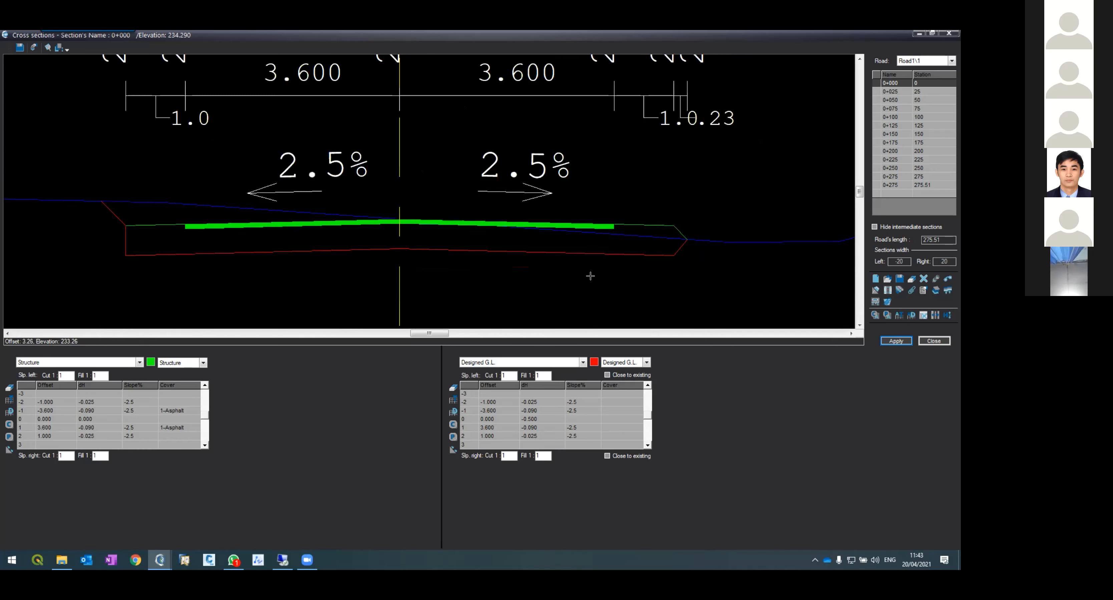
scroll(662, 245, "down", 1)
scroll(688, 247, "up", 4)
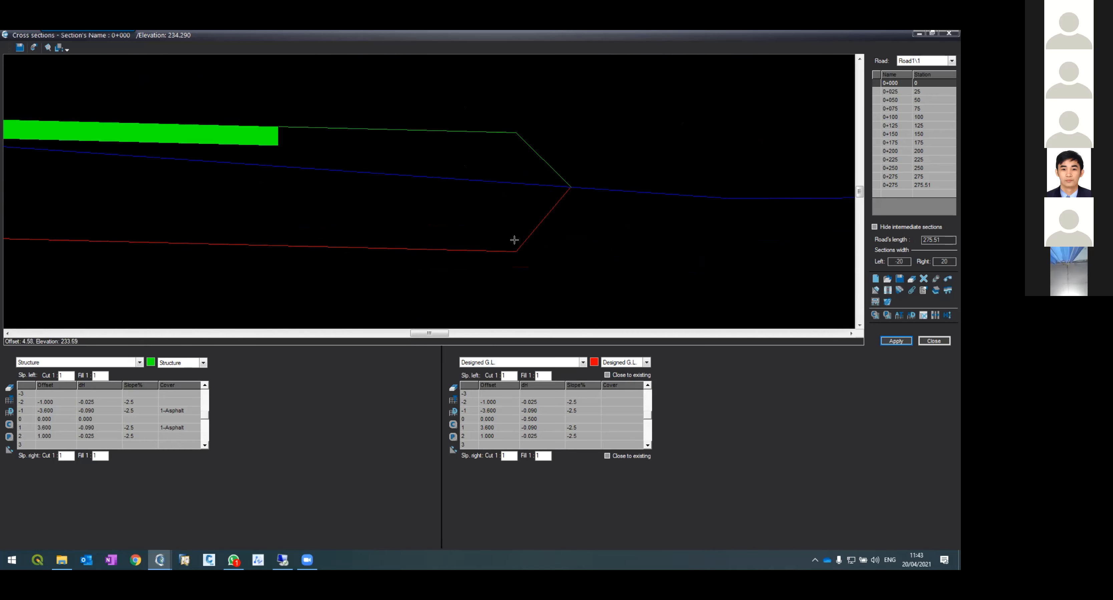
scroll(511, 245, "down", 3)
scroll(511, 244, "down", 3)
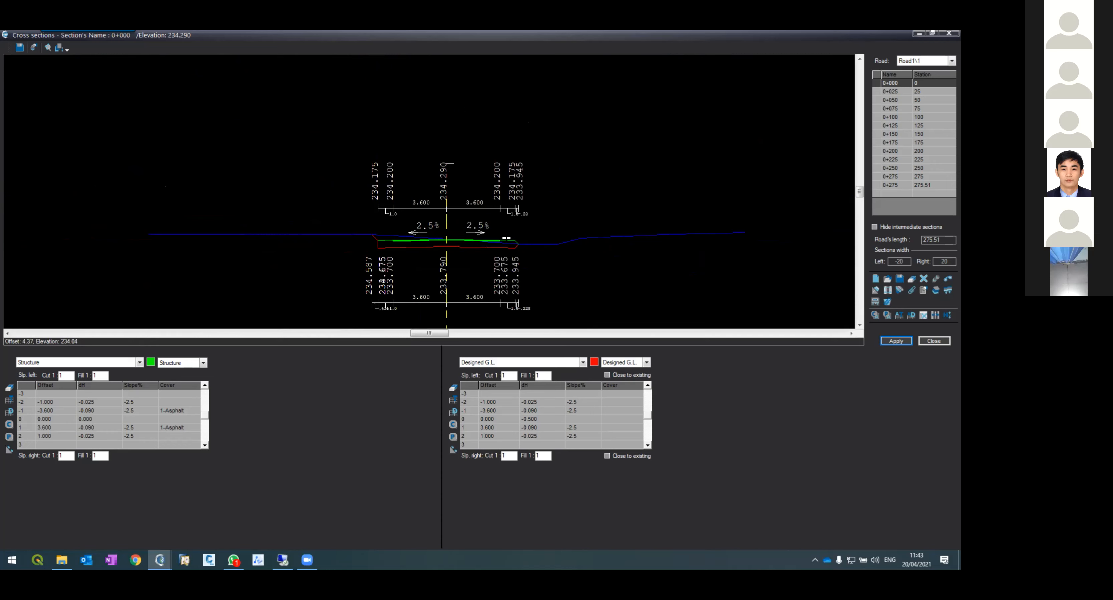
scroll(443, 243, "up", 2)
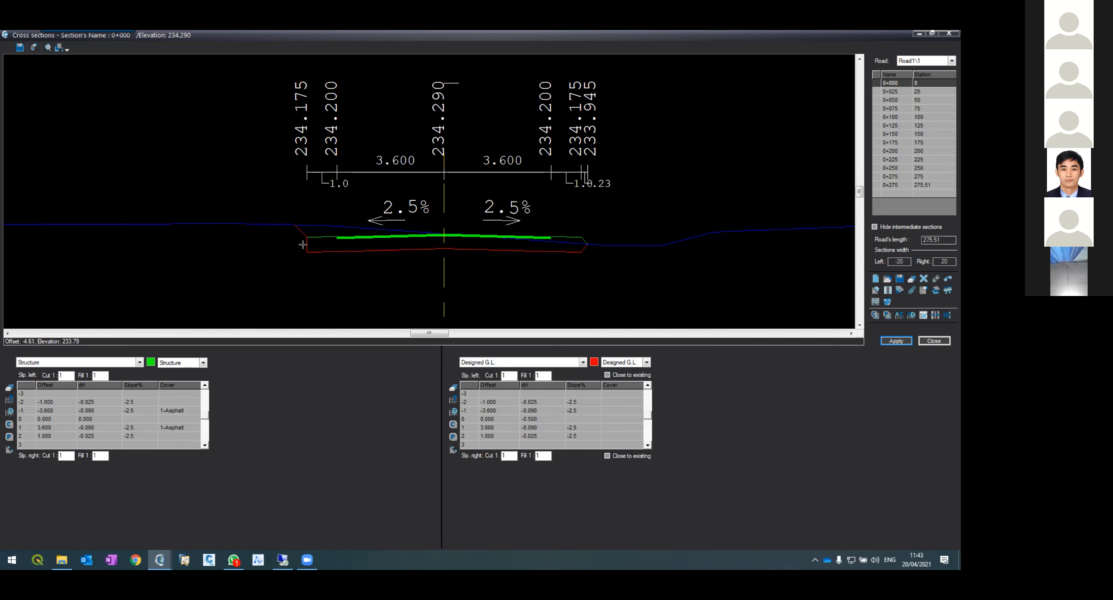
scroll(303, 245, "down", 2)
scroll(303, 244, "up", 5)
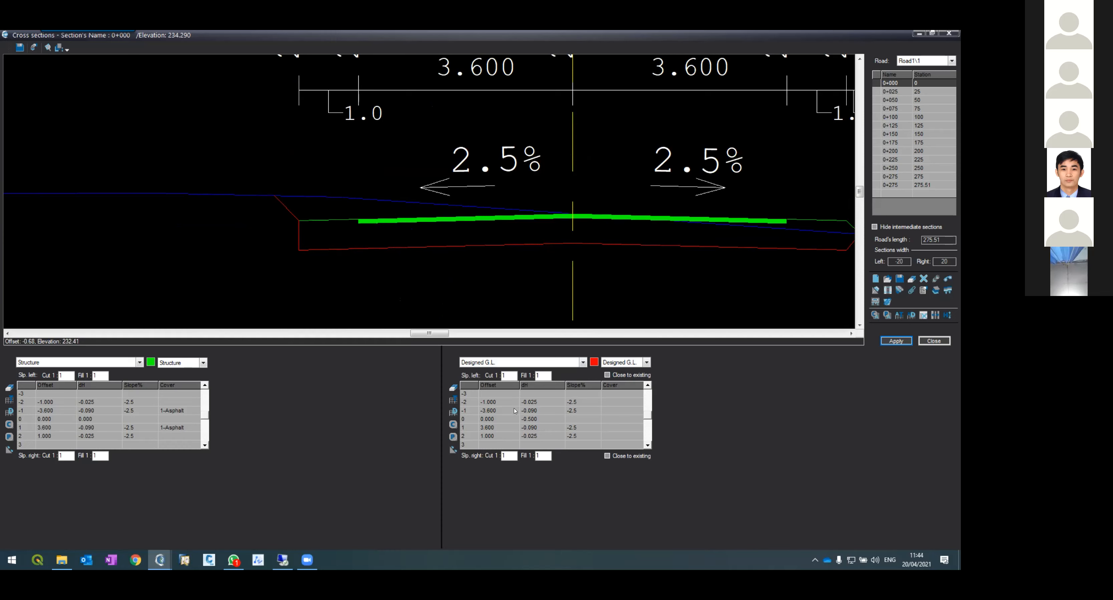
scroll(567, 206, "up", 2)
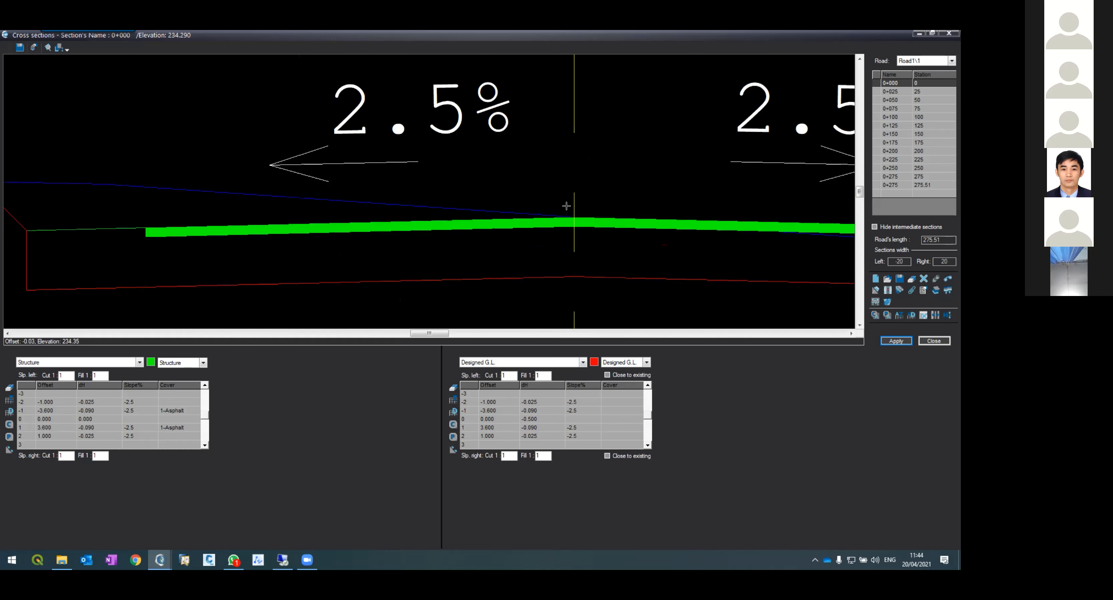
scroll(537, 214, "down", 4)
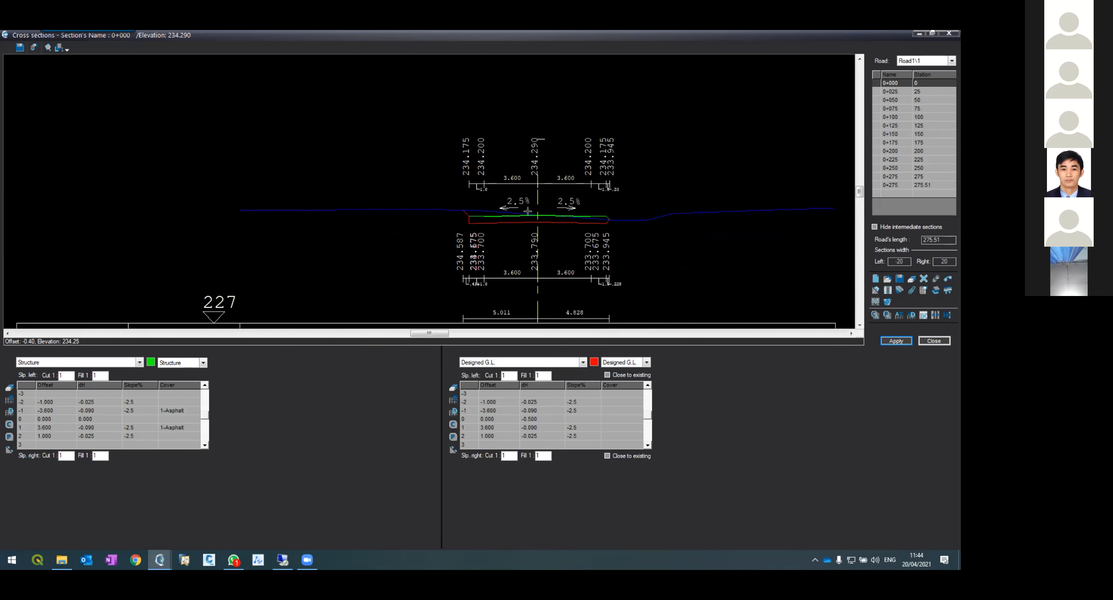
Step: Apply the station 0+000 section again and copy all its rows to the clipboard
left_click(882, 341)
scroll(248, 77, "up", 2)
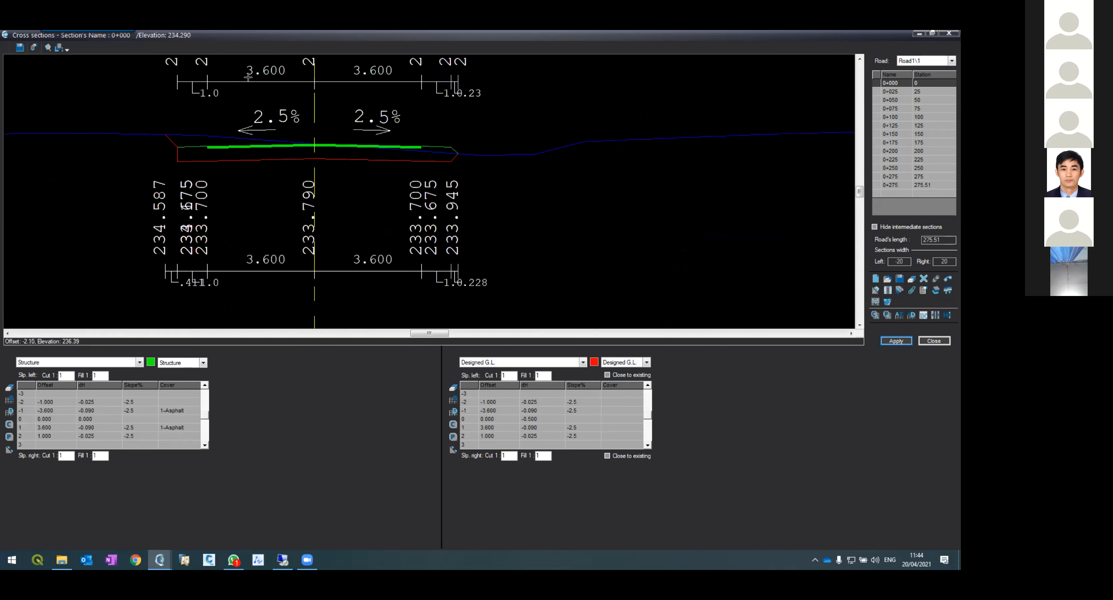
scroll(243, 114, "up", 3)
scroll(333, 151, "down", 3)
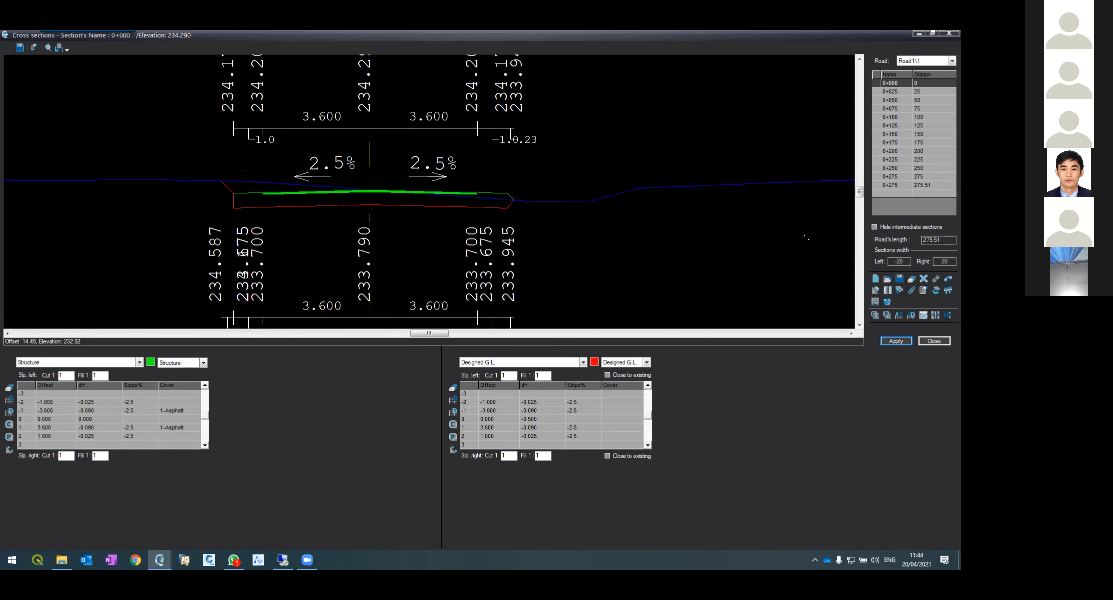
left_click(875, 315)
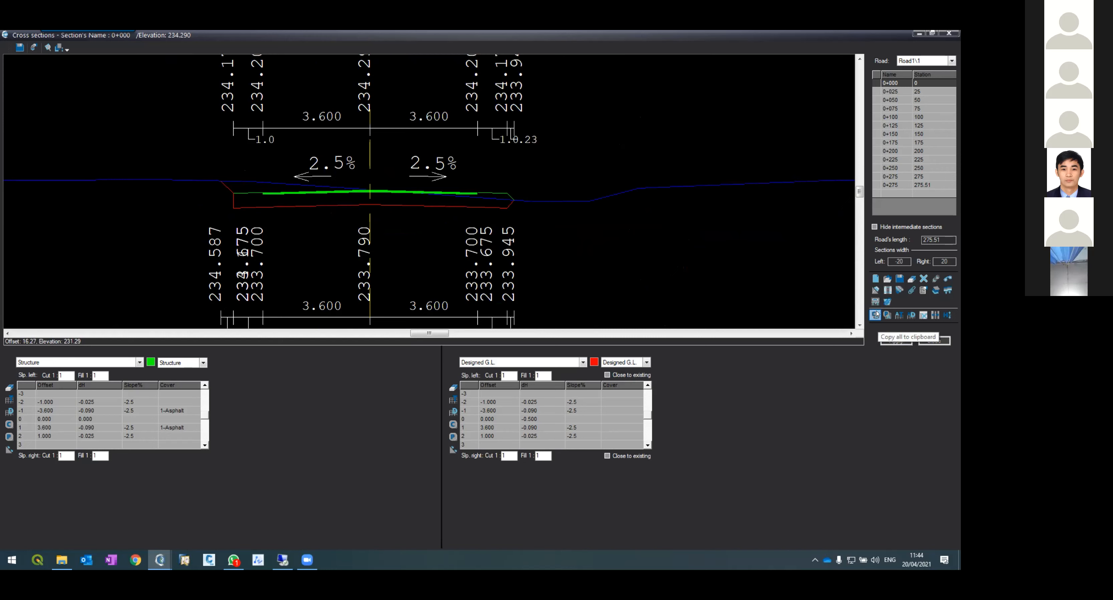
Step: Paste all rows into station 0+275 and apply the section
left_click(892, 186)
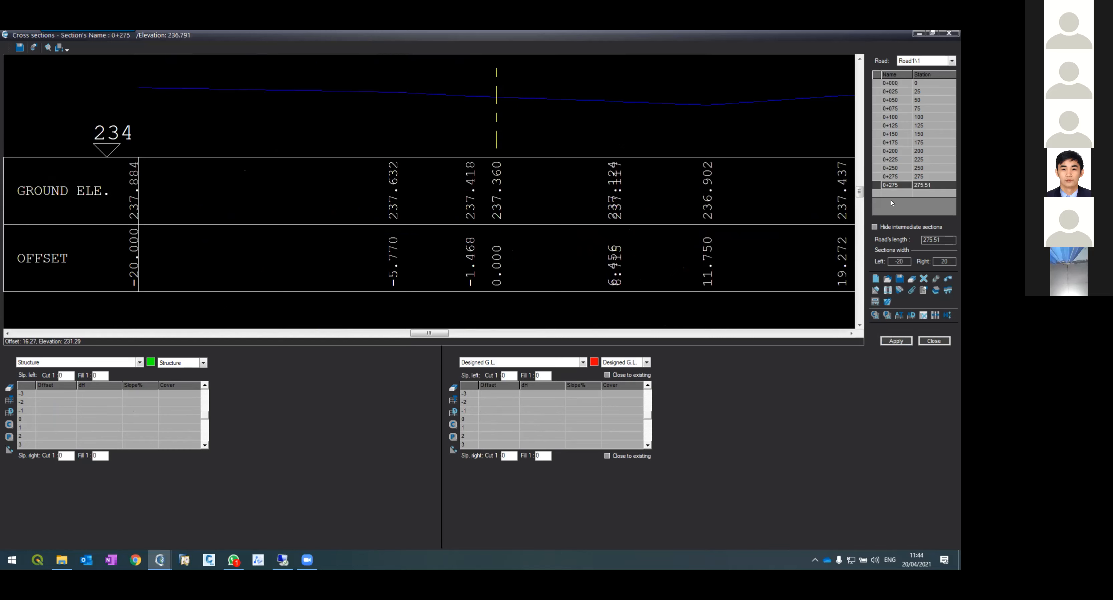
left_click(886, 315)
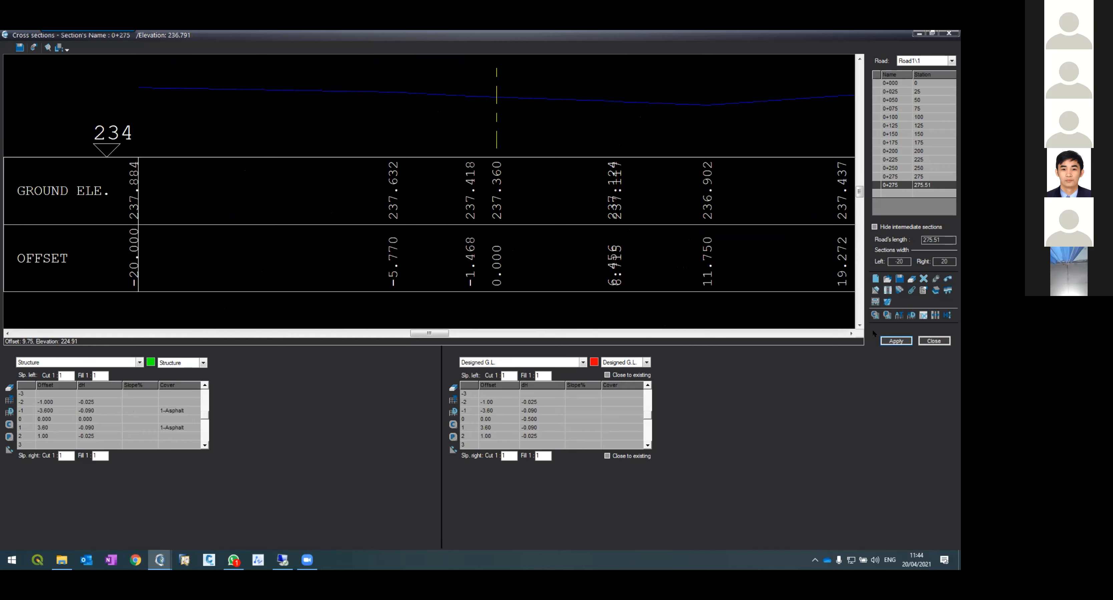
left_click(895, 341)
Step: Examine the station 0+275 cross section's slopes and layers, then close the cross sections editor
scroll(281, 94, "up", 3)
scroll(294, 112, "up", 1)
scroll(306, 135, "down", 4)
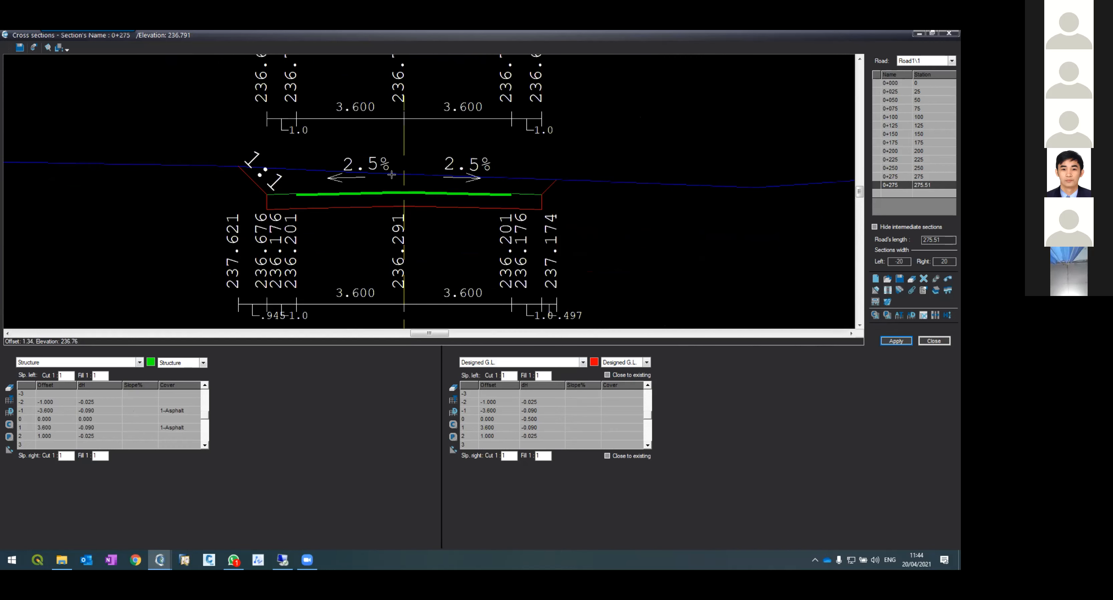
scroll(398, 176, "up", 2)
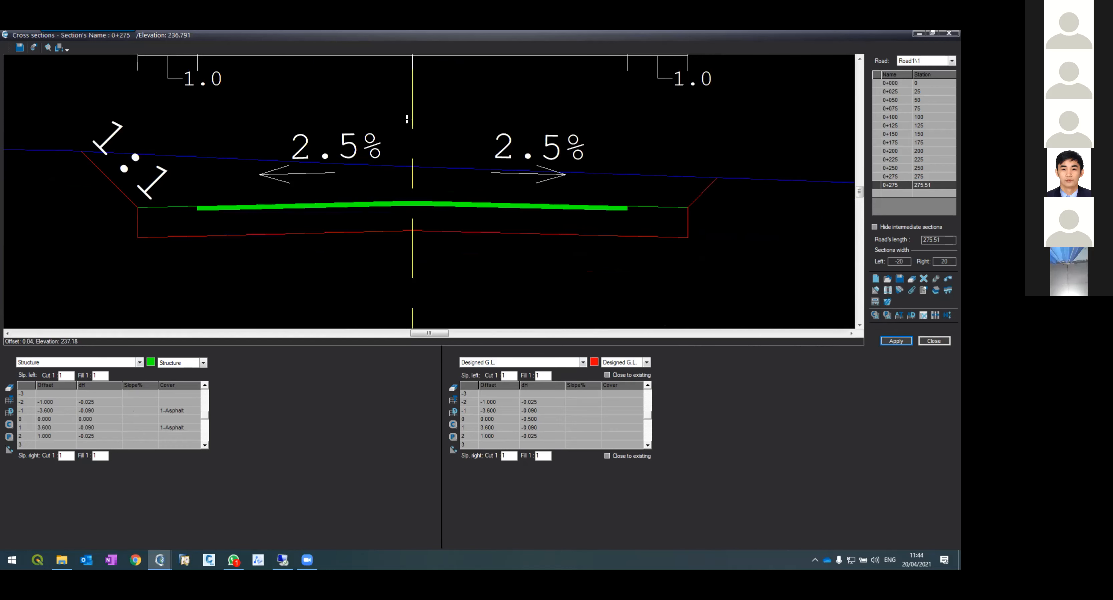
scroll(394, 216, "down", 2)
scroll(395, 216, "up", 2)
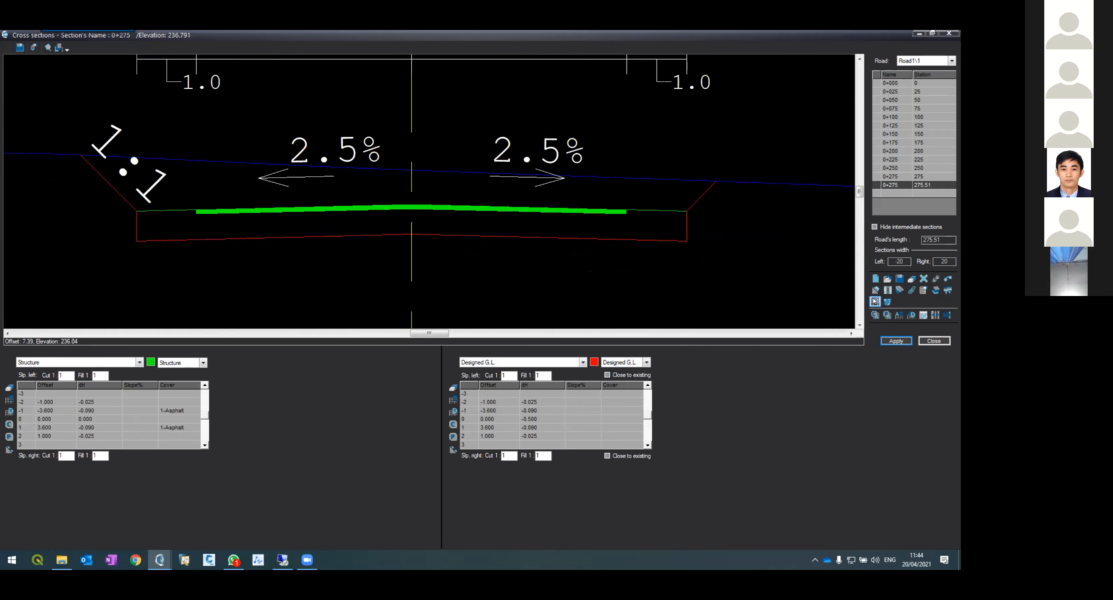
left_click(924, 340)
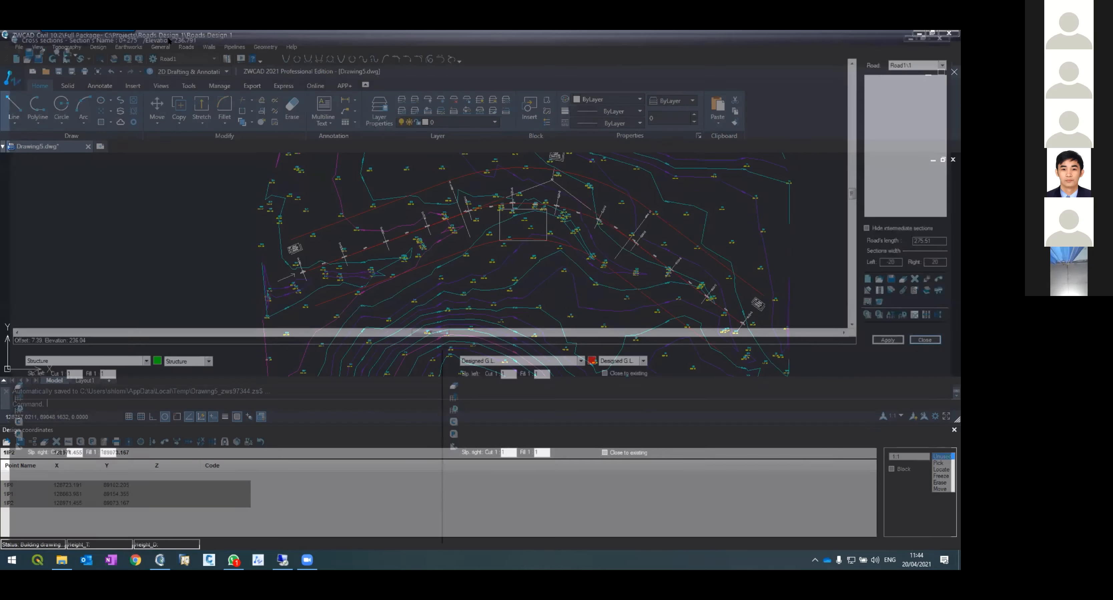
Step: Open the Road1 vertical alignment, examine the profile near its end station, and close it
left_click(186, 48)
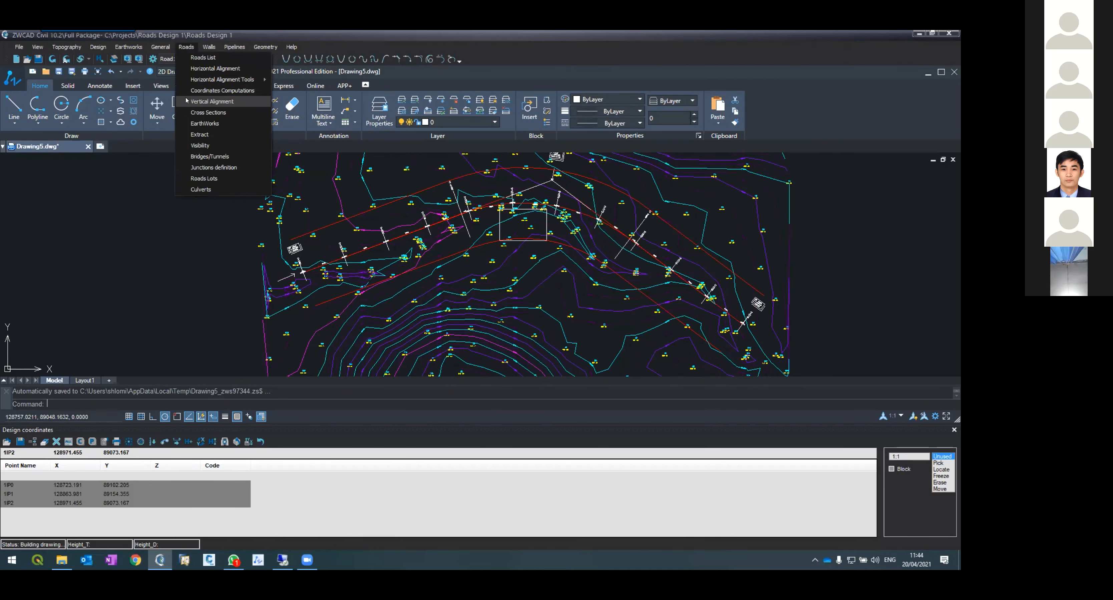
left_click(202, 102)
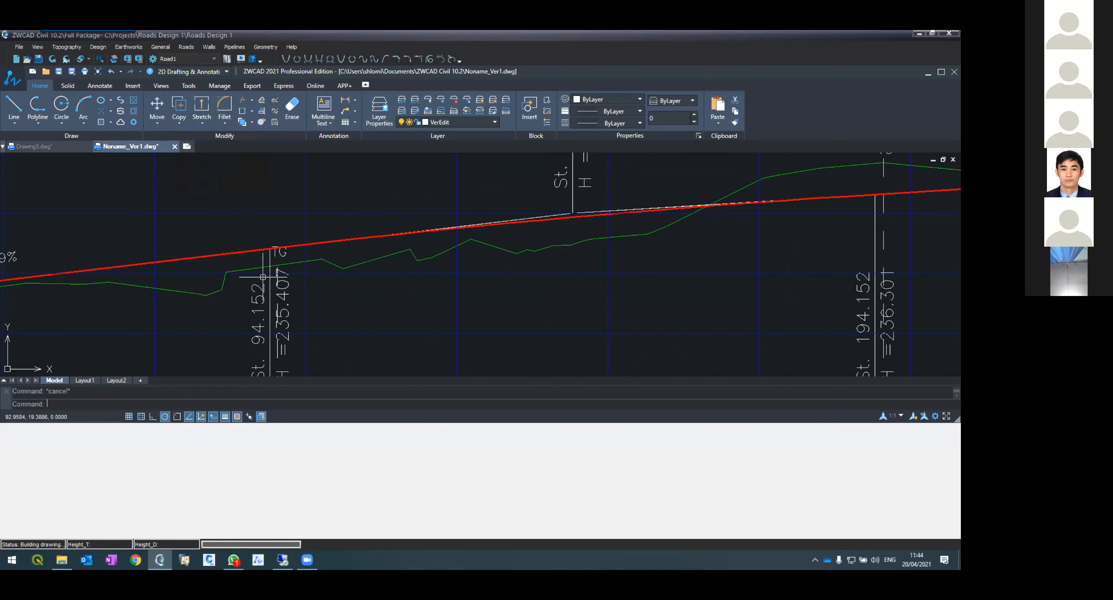
scroll(246, 214, "up", 8)
scroll(335, 277, "up", 3)
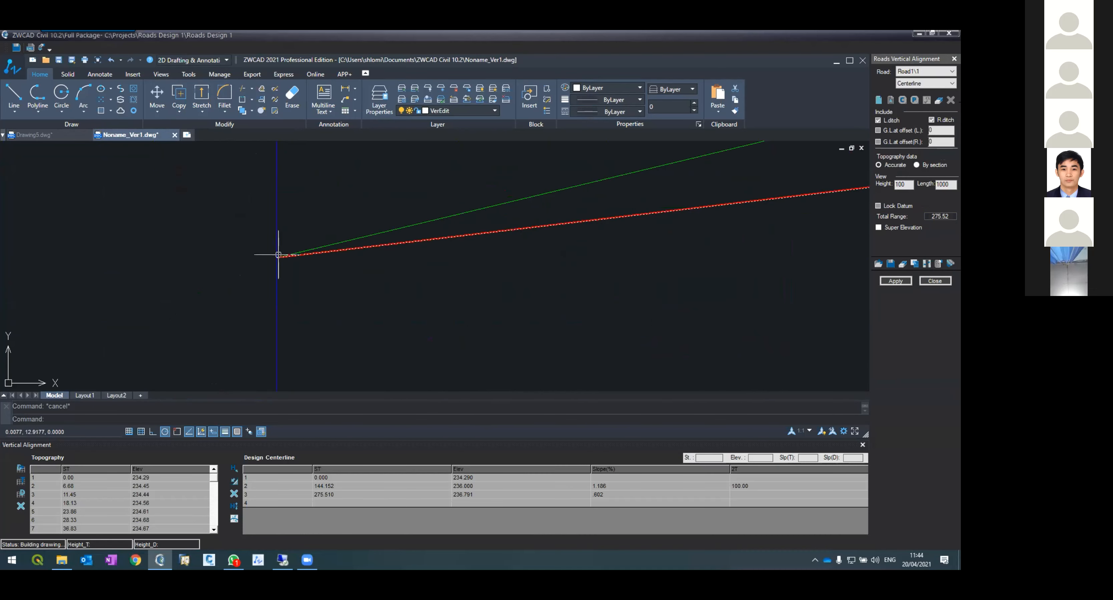
scroll(253, 265, "down", 12)
scroll(239, 262, "up", 11)
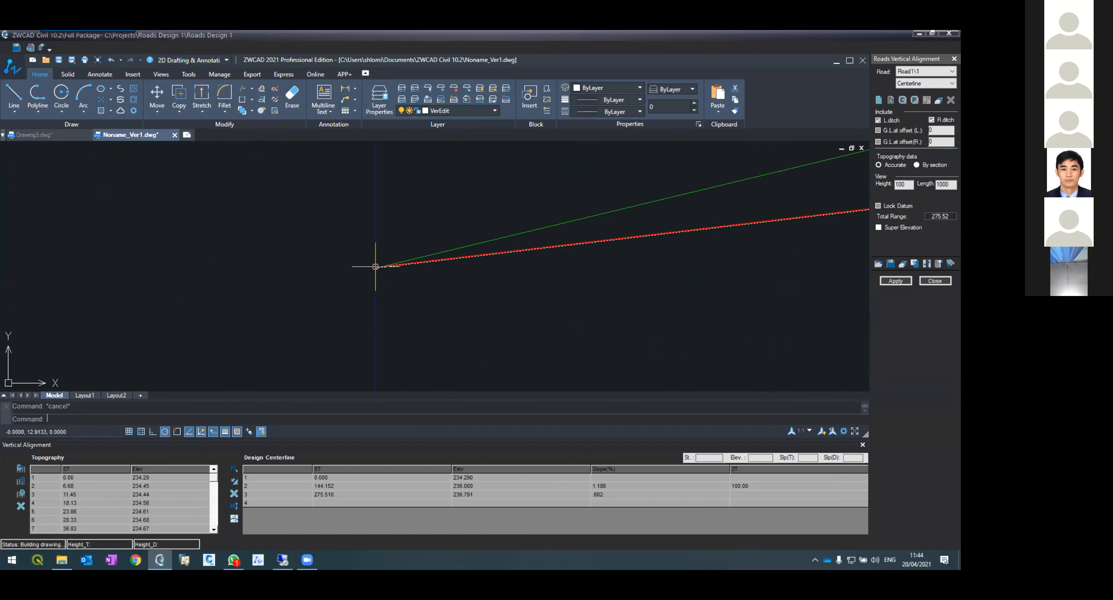
scroll(328, 268, "down", 11)
scroll(306, 268, "down", 4)
scroll(454, 228, "up", 12)
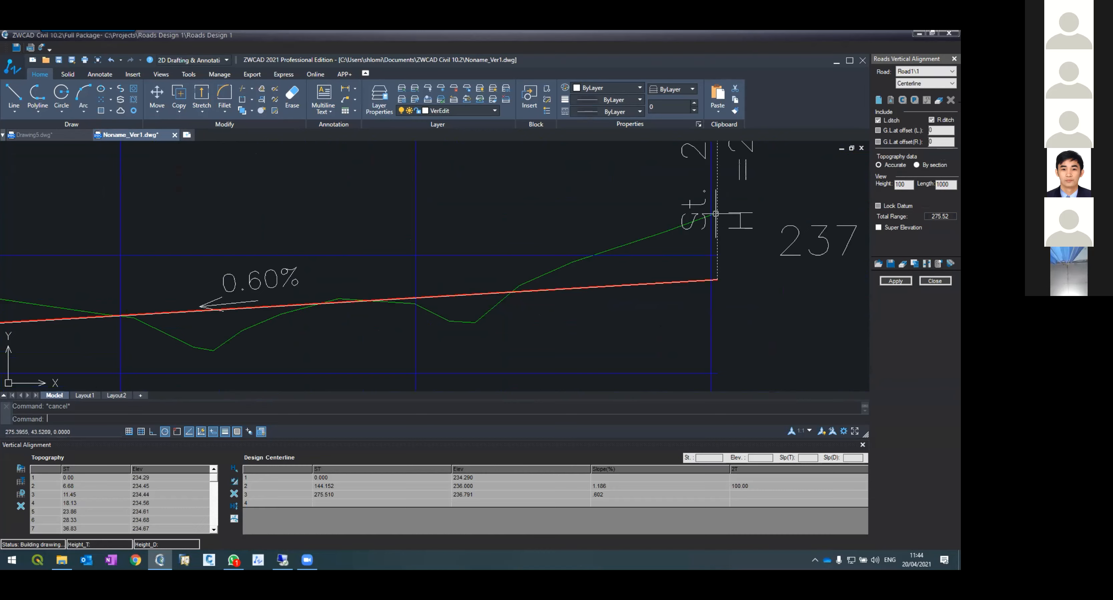
left_click(702, 219)
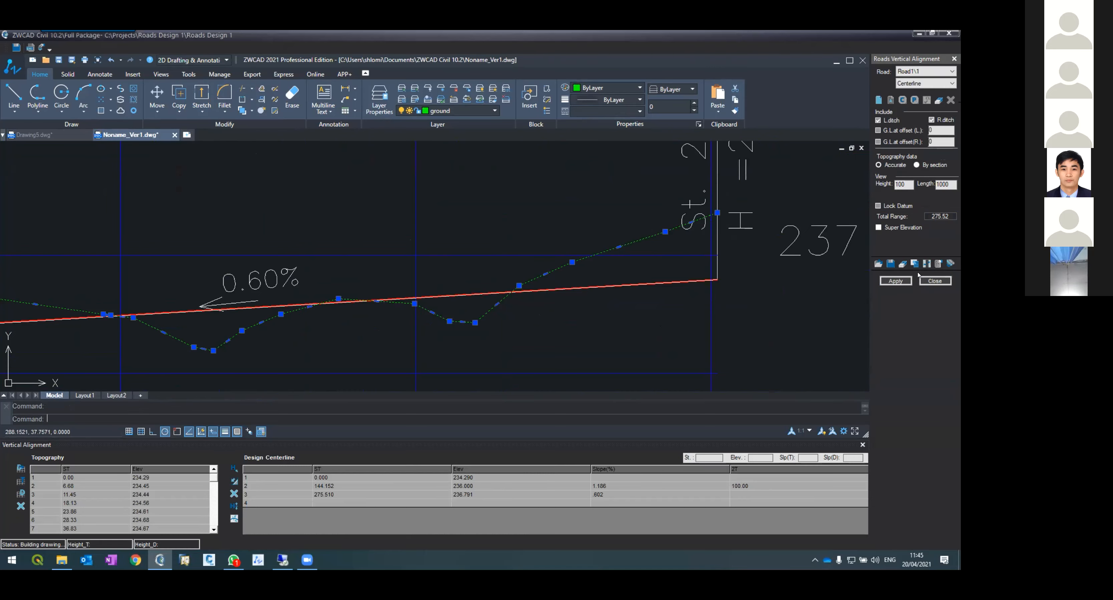
left_click(935, 280)
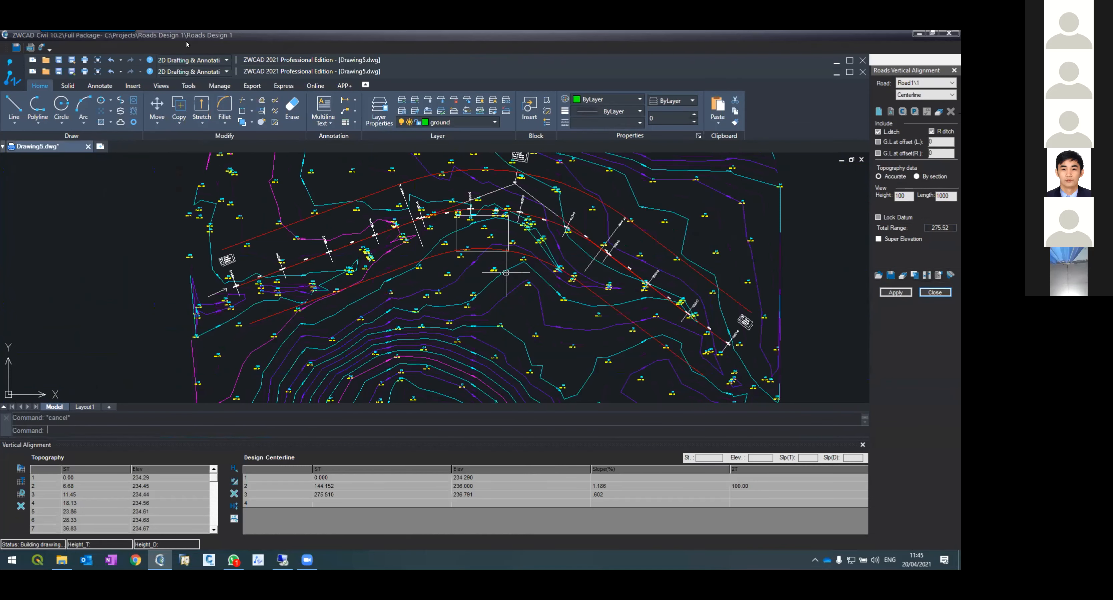
Step: Open the cross sections editor for Road1 and apply the section at the final station 275.51
left_click(186, 46)
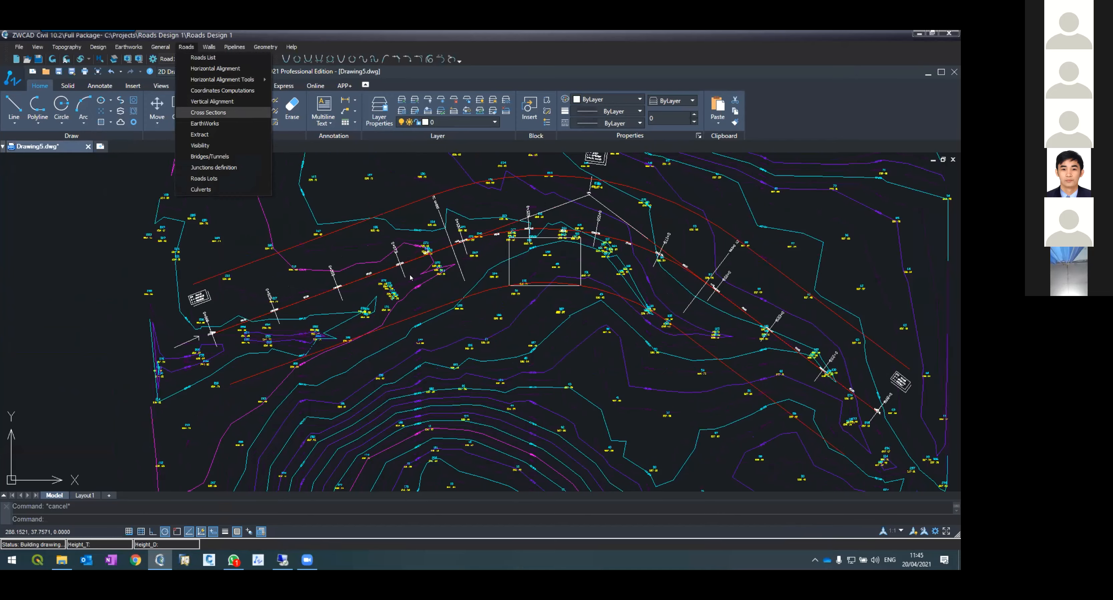
left_click(202, 113)
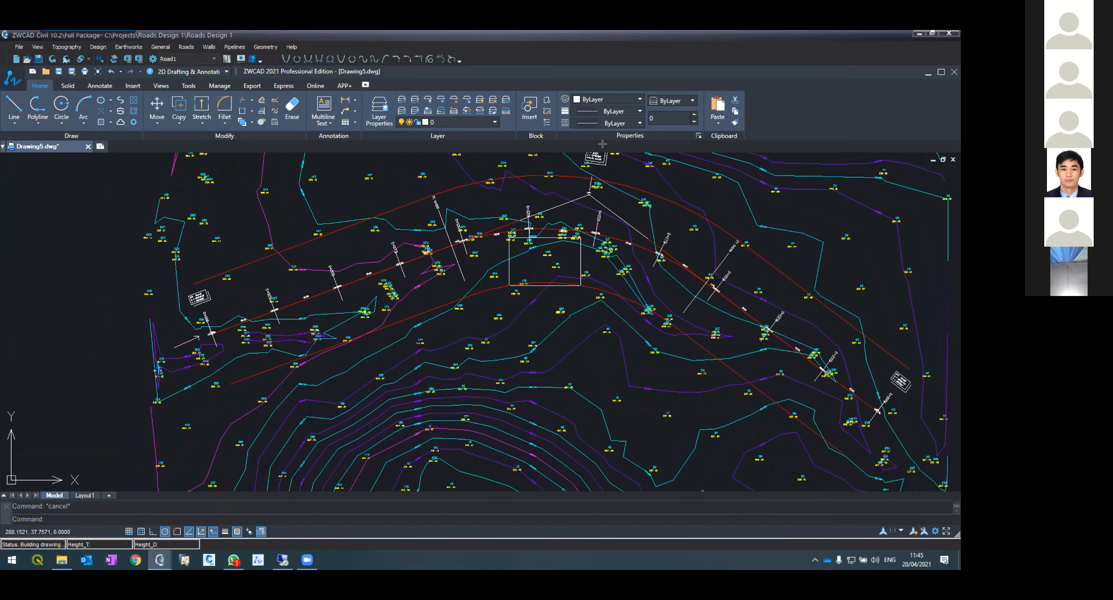
scroll(271, 105, "up", 8)
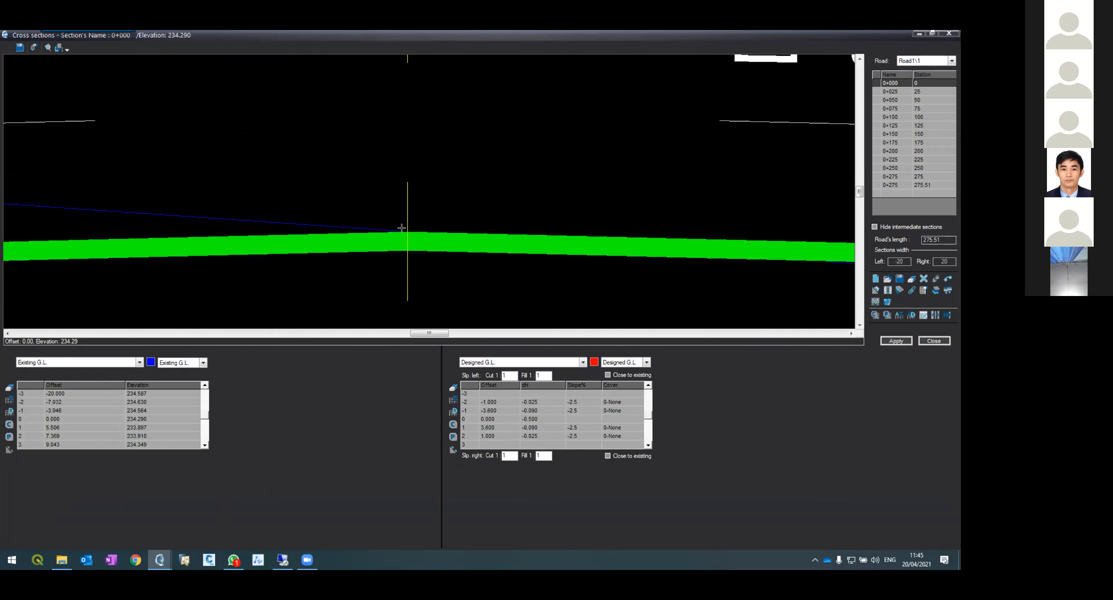
left_click(890, 185)
scroll(263, 97, "up", 6)
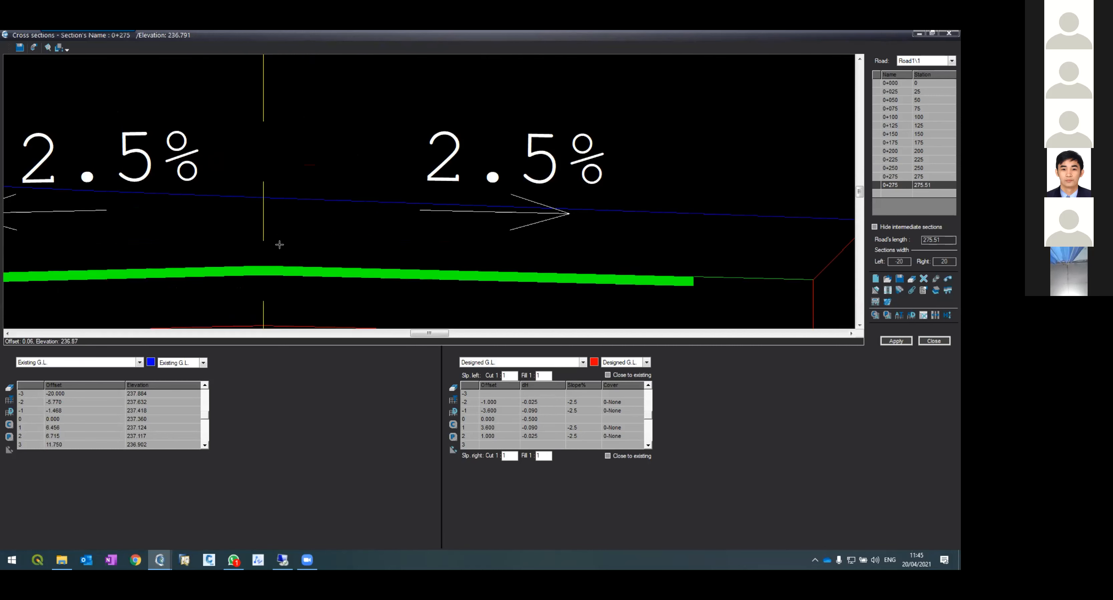
left_click(890, 341)
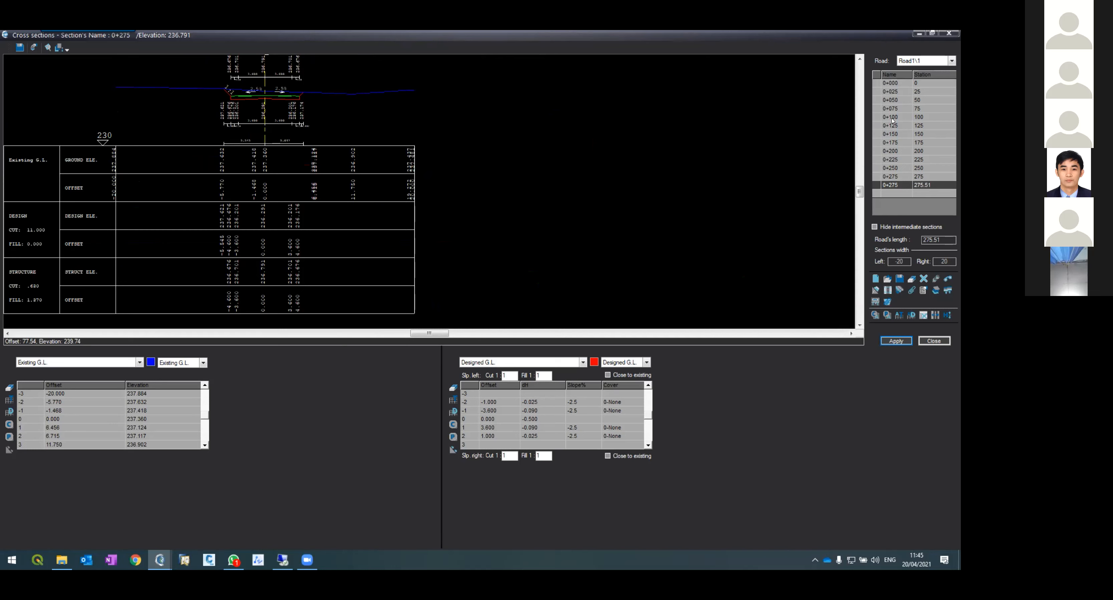
Step: Interpolate the empty cross sections using the All Design table
left_click(887, 292)
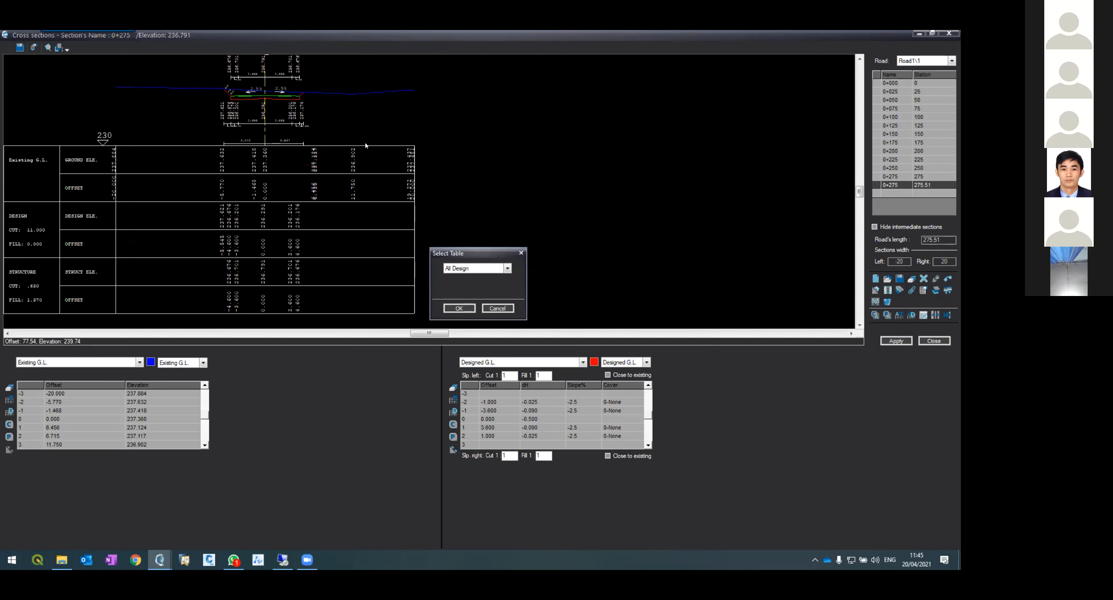
left_click(458, 309)
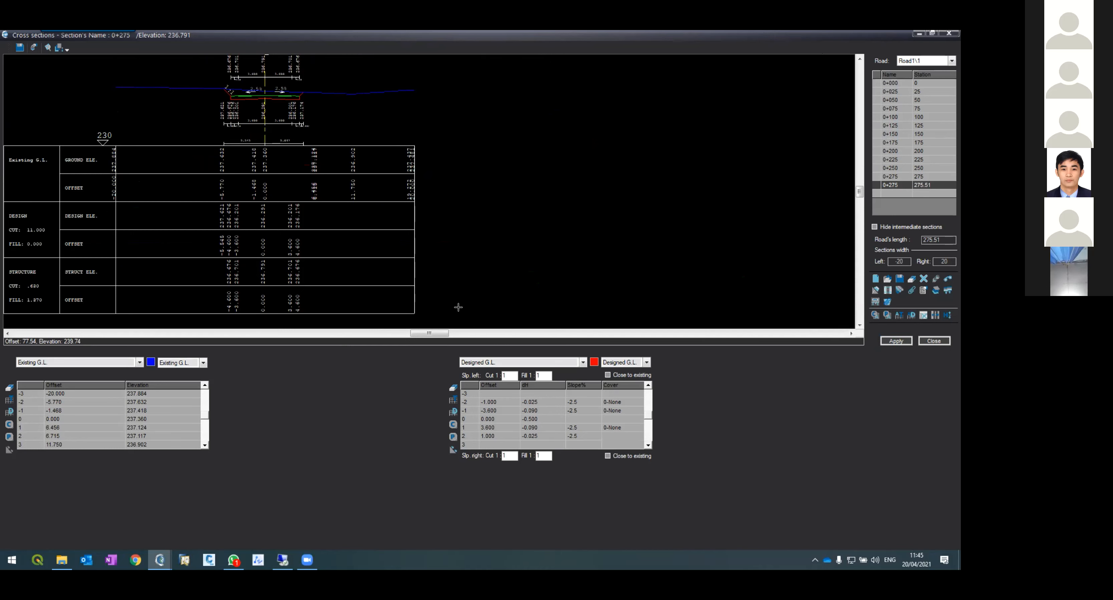
Step: Step through the interpolated cross sections from 0+000 to 0+275, zooming into station 0+075
key("Down")
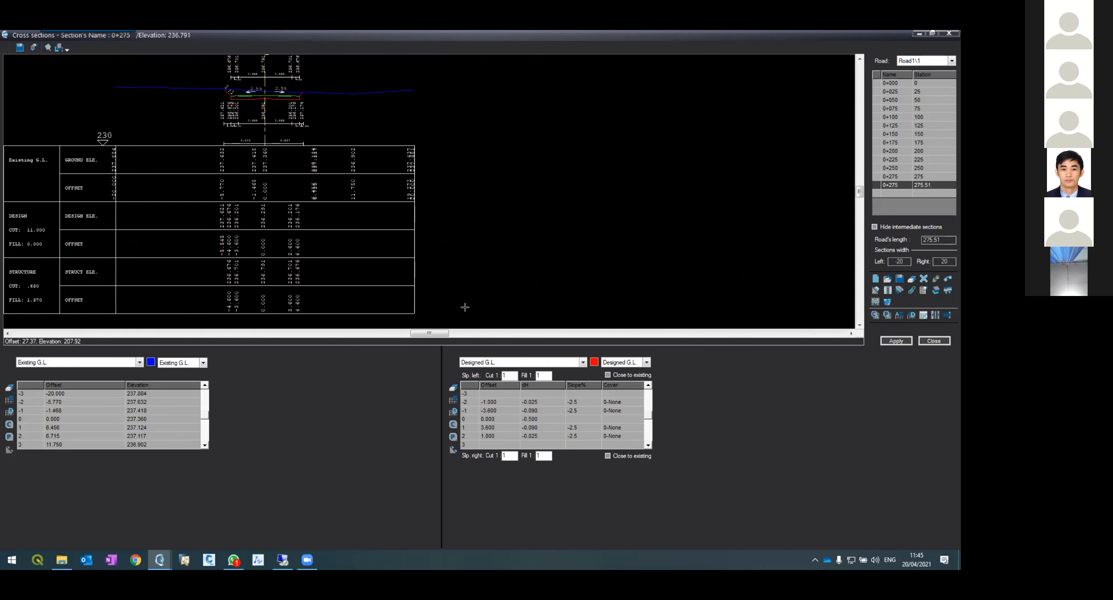
left_click(893, 92)
left_click(894, 108)
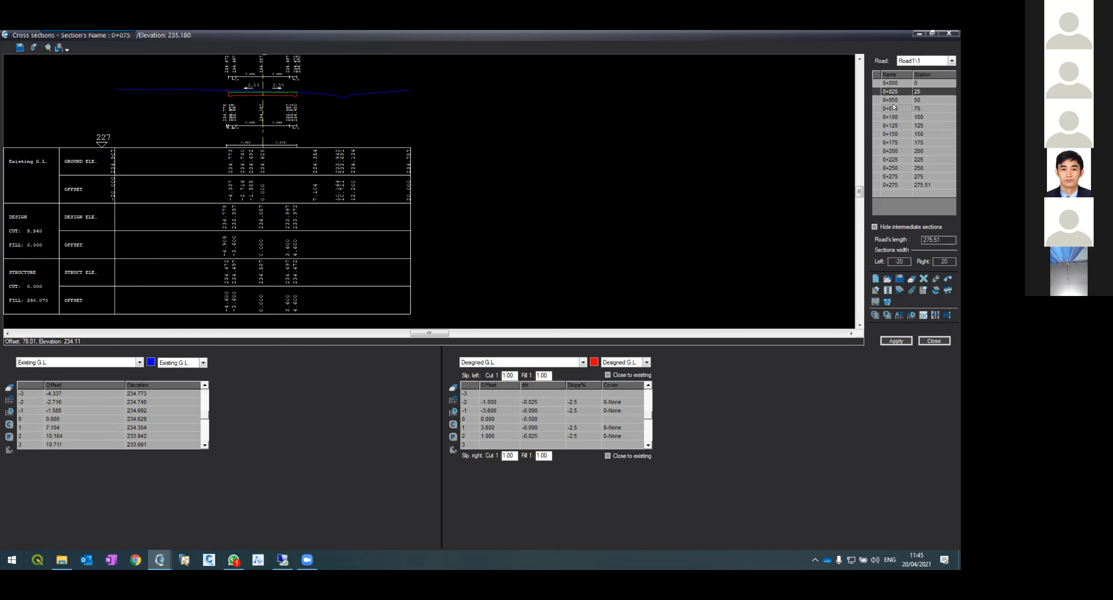
left_click(891, 117)
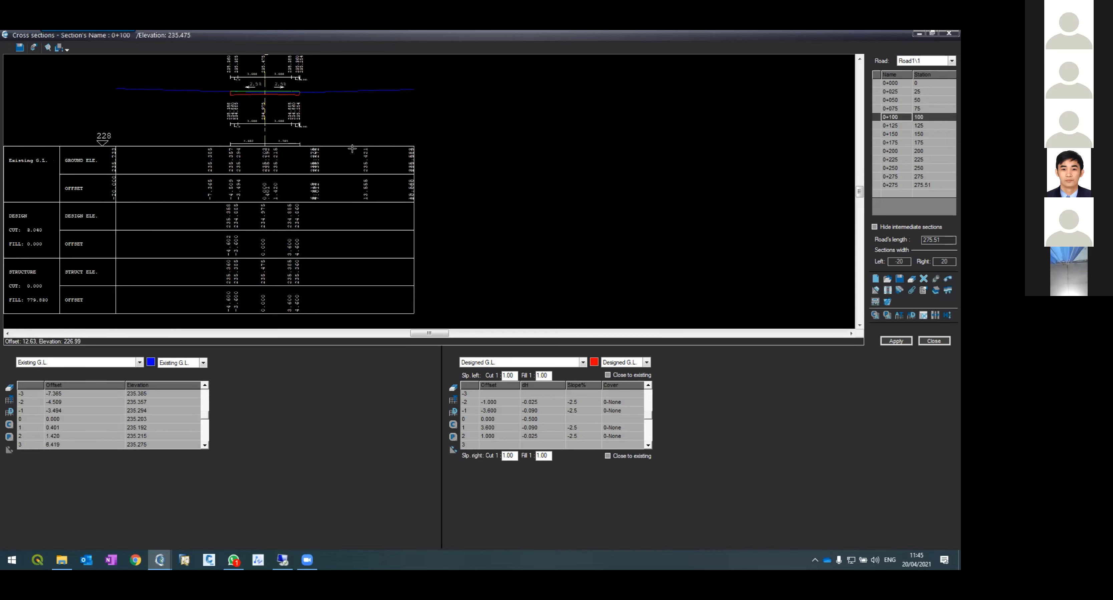
scroll(257, 80, "up", 5)
scroll(271, 87, "up", 2)
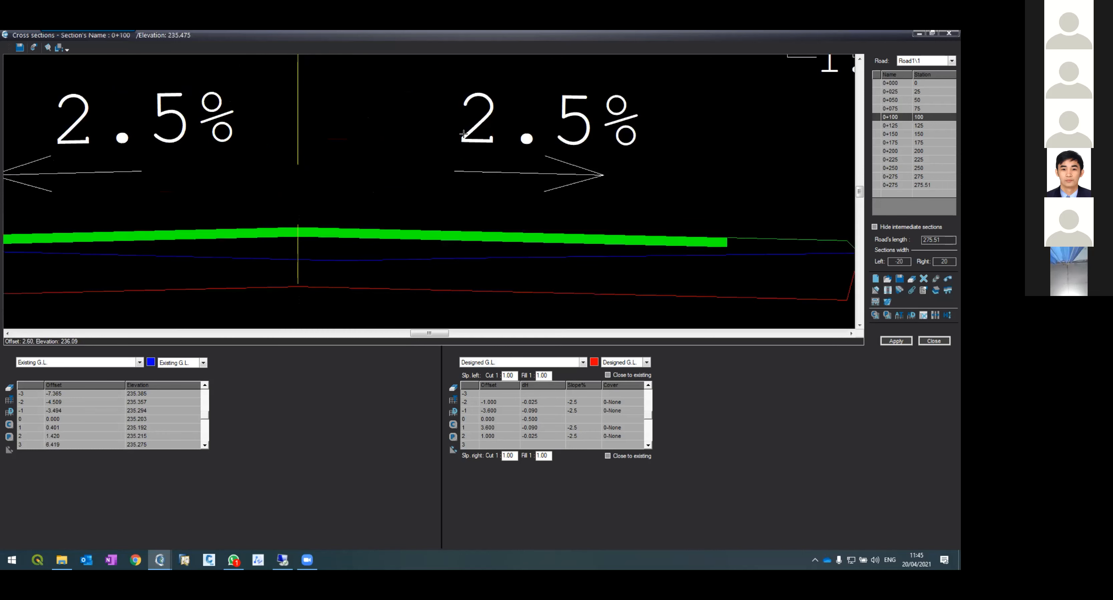
left_click(882, 137)
left_click(888, 143)
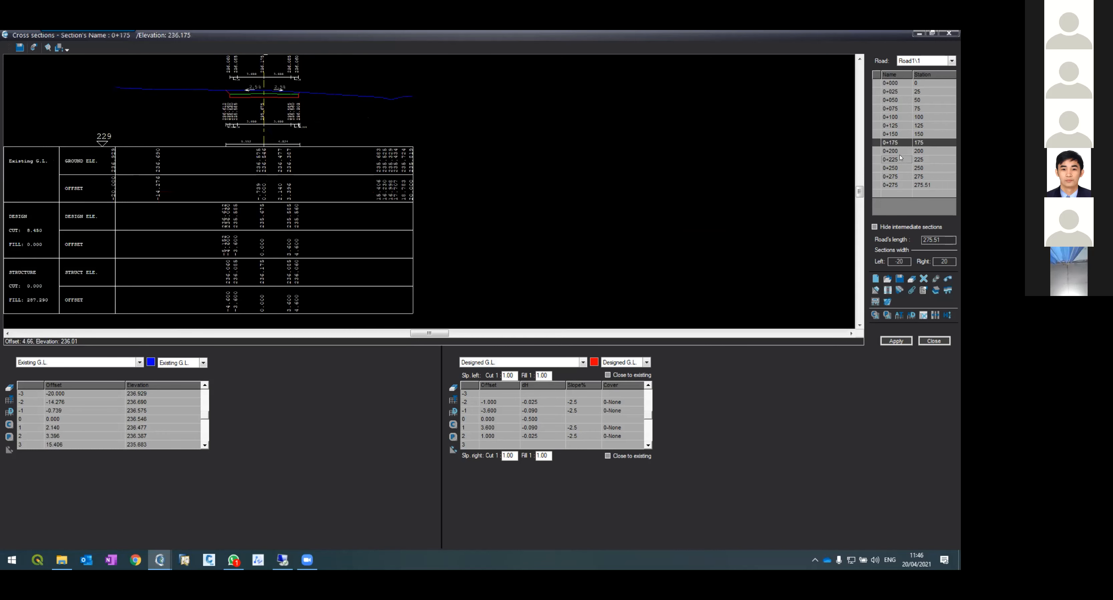
left_click(900, 159)
left_click(901, 168)
left_click(902, 177)
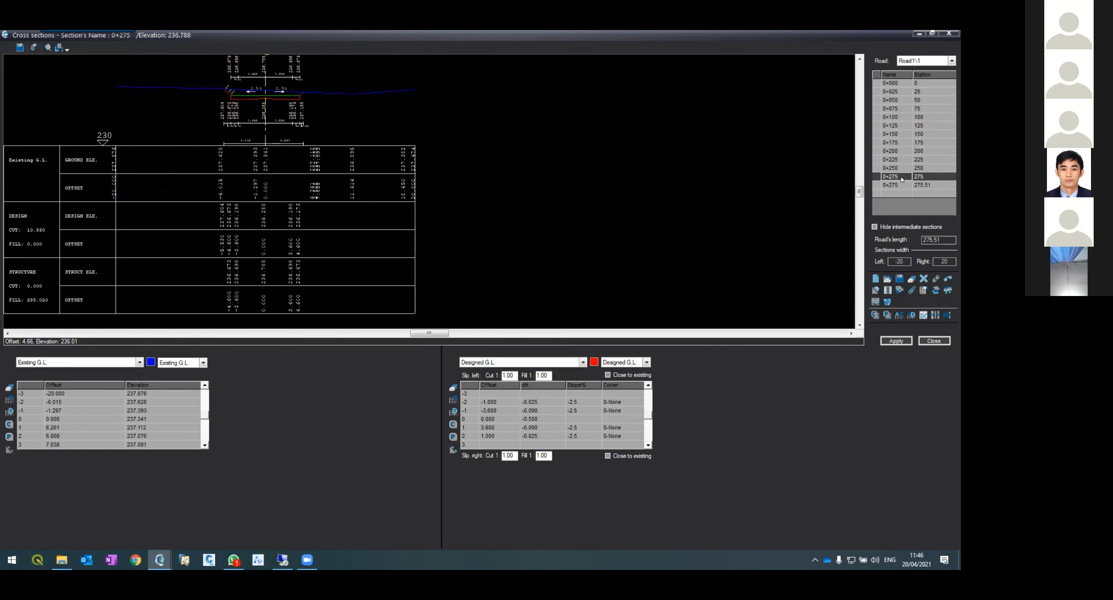
left_click(899, 152)
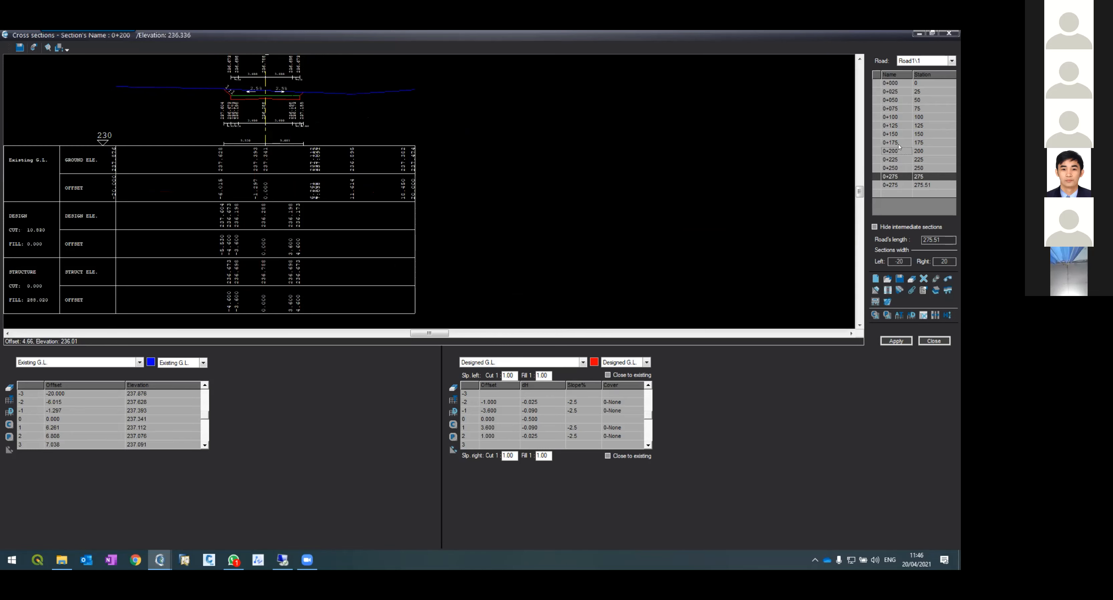
left_click(896, 126)
left_click(889, 108)
scroll(295, 111, "up", 5)
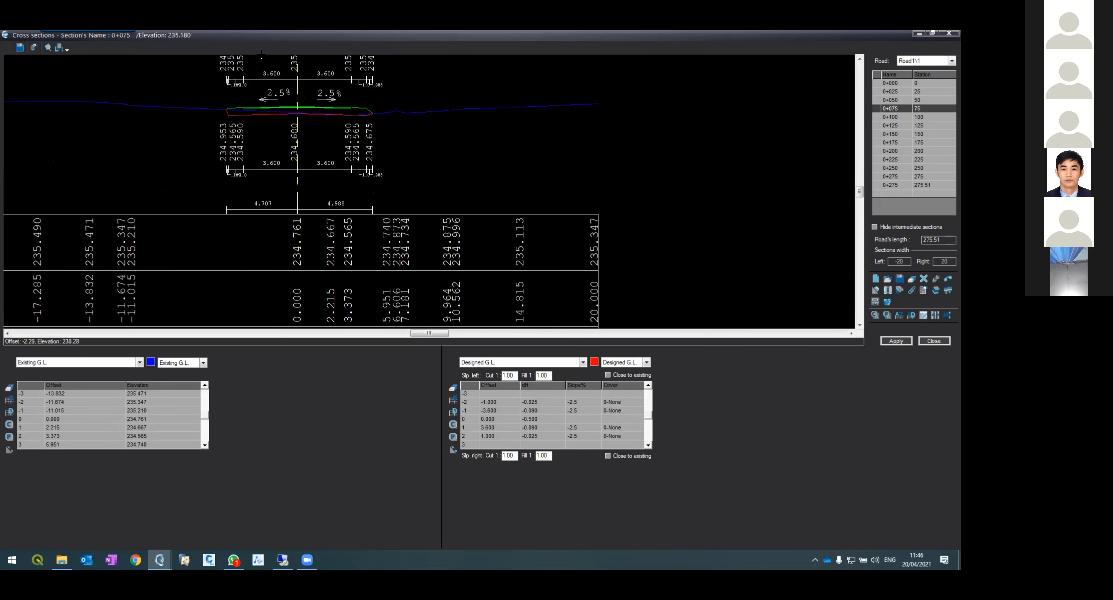
scroll(295, 111, "down", 5)
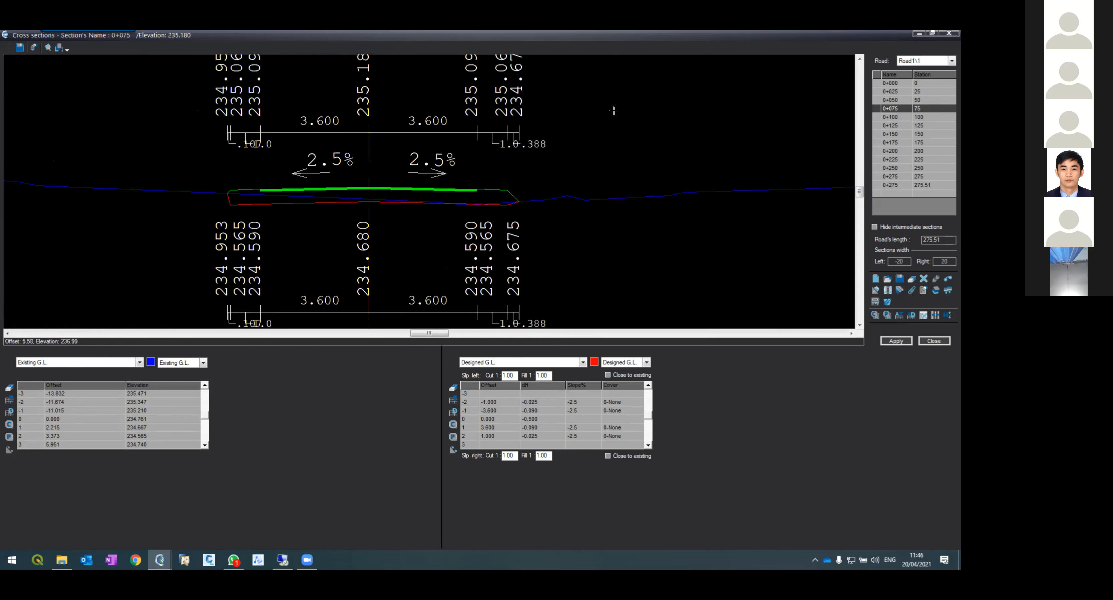
Step: Review the cross sections again station by station from 0+000 through 0+225
left_click(899, 82)
left_click(905, 116)
left_click(906, 99)
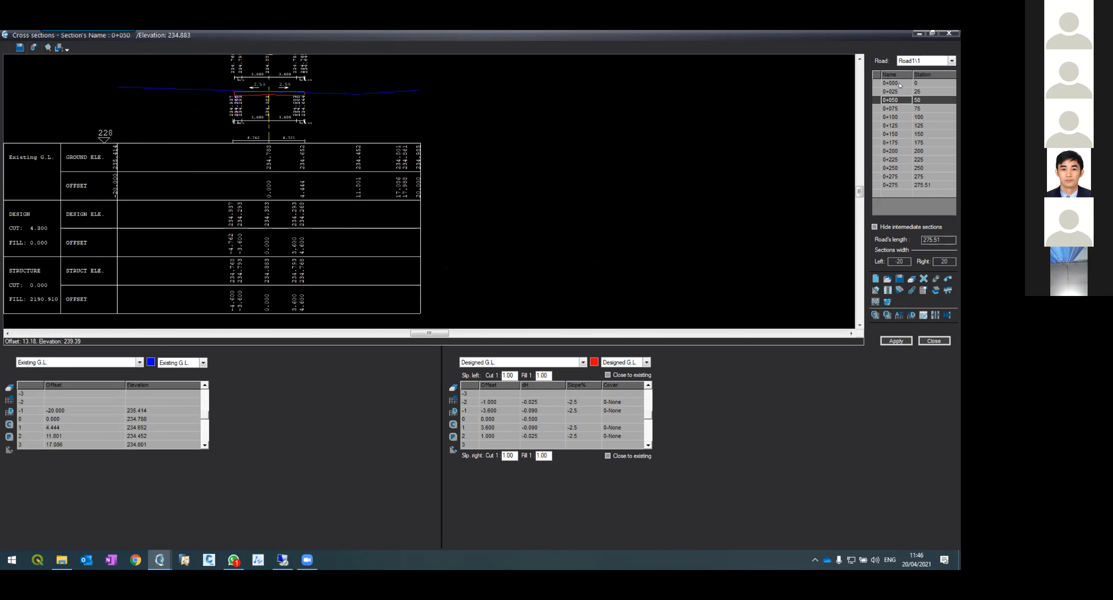
left_click(897, 84)
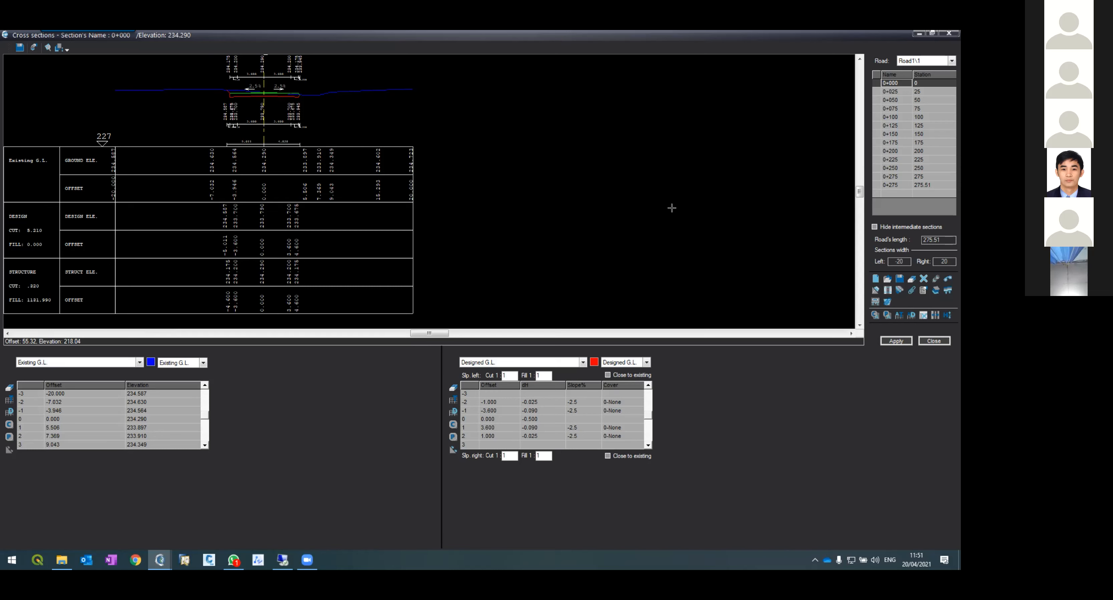
left_click(900, 92)
left_click(899, 101)
left_click(897, 117)
left_click(894, 125)
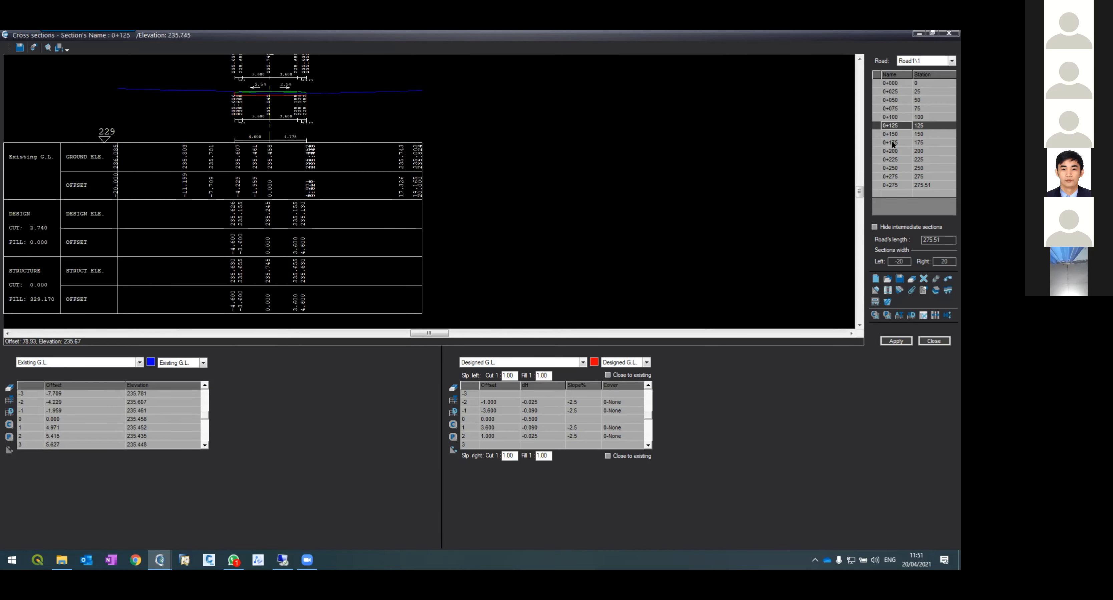
left_click(891, 143)
left_click(890, 152)
left_click(890, 160)
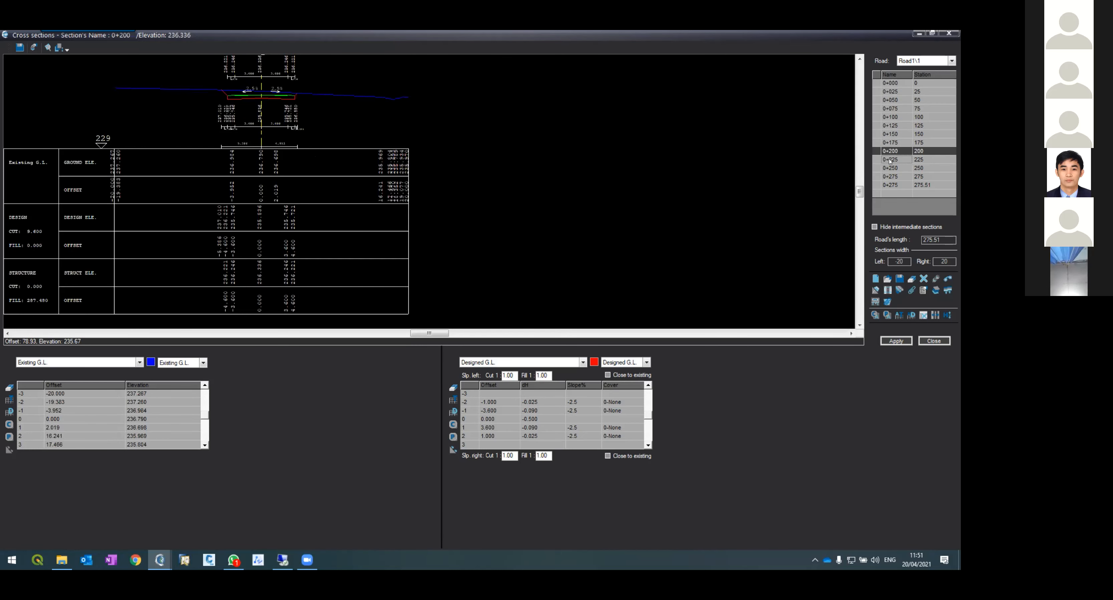
left_click(892, 134)
left_click(893, 125)
left_click(895, 117)
left_click(899, 101)
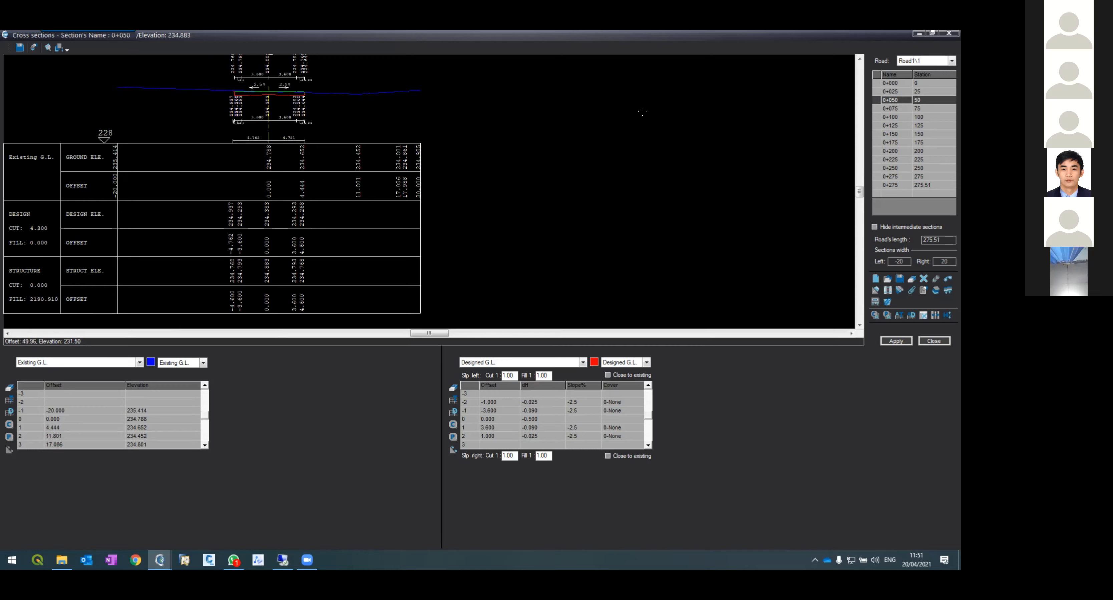
Step: Select station 0+000 and create the road layout with the Contours option enabled
left_click(884, 84)
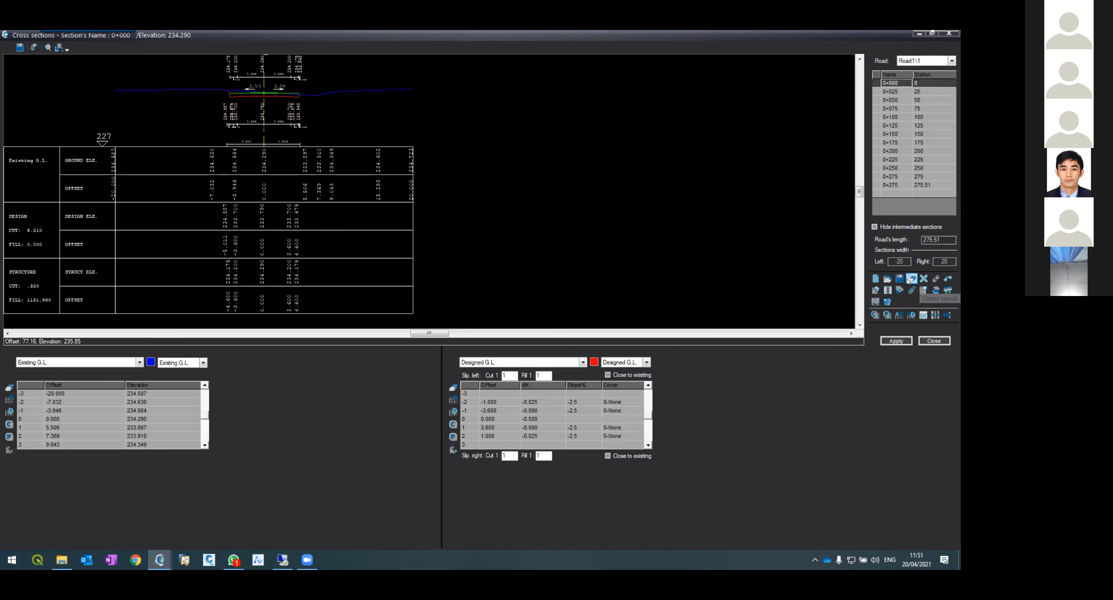
left_click(935, 280)
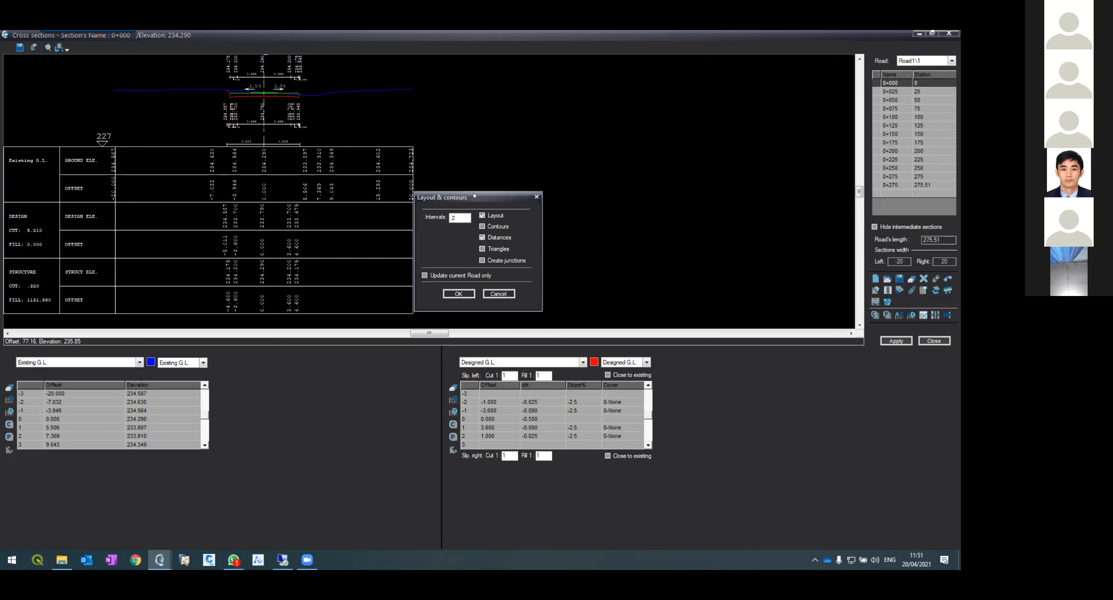
left_click(483, 227)
left_click(458, 293)
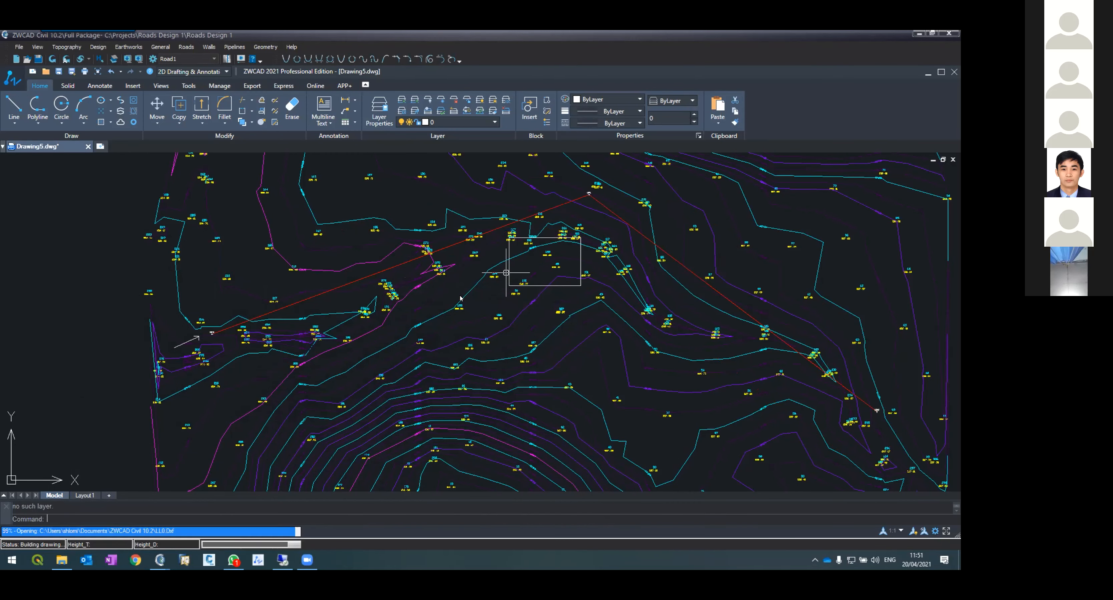
Step: Examine the generated road layout lines, edges and level labels around stations 0+025 to 0+075
scroll(300, 313, "up", 2)
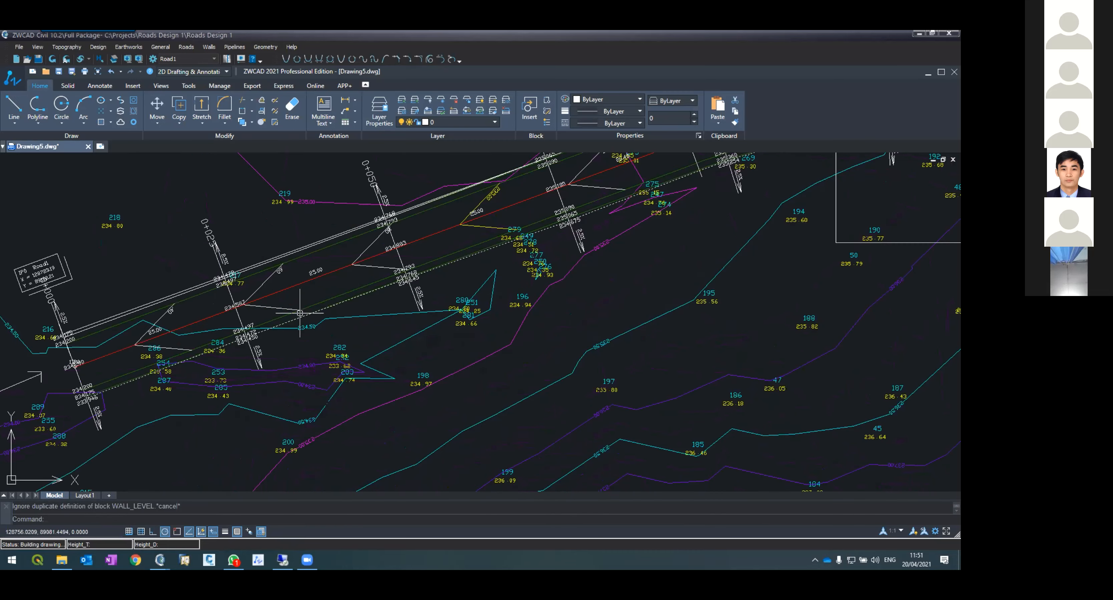
scroll(300, 313, "up", 4)
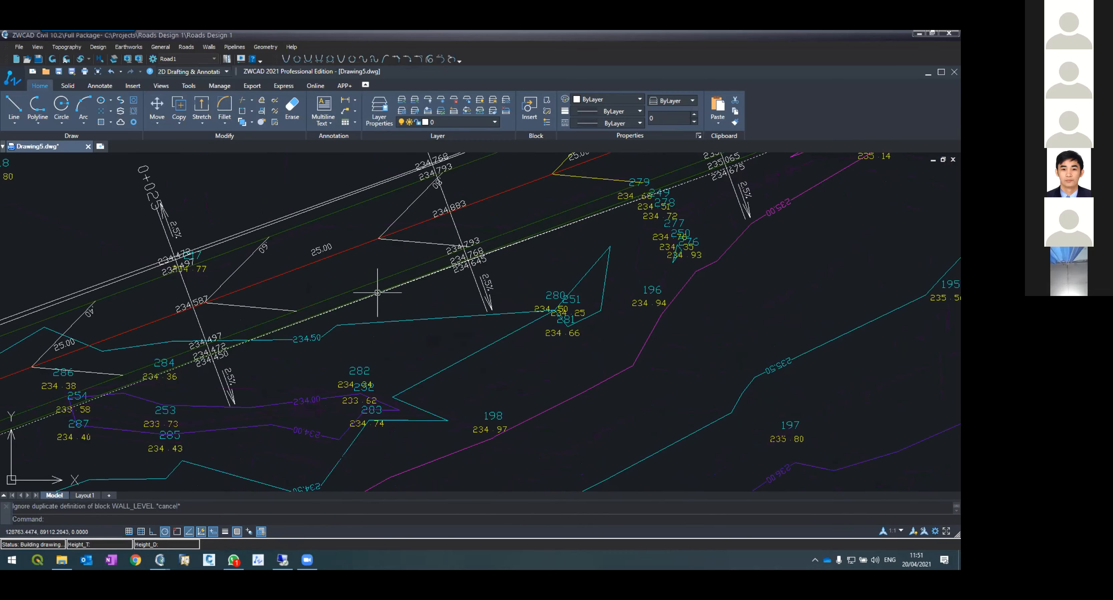
scroll(358, 313, "down", 4)
scroll(469, 308, "up", 4)
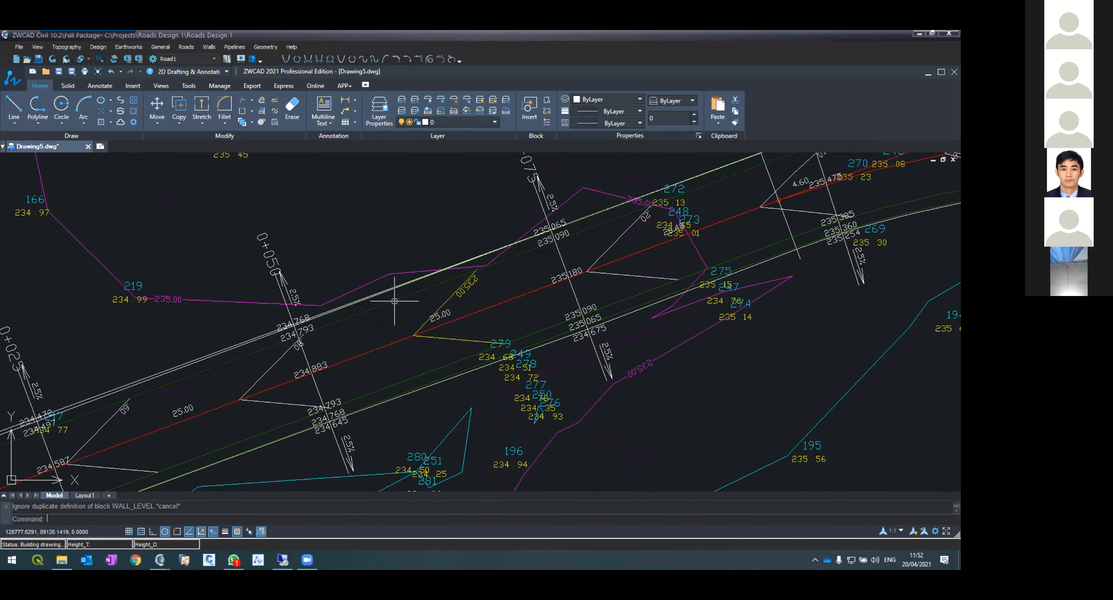
scroll(390, 290, "up", 5)
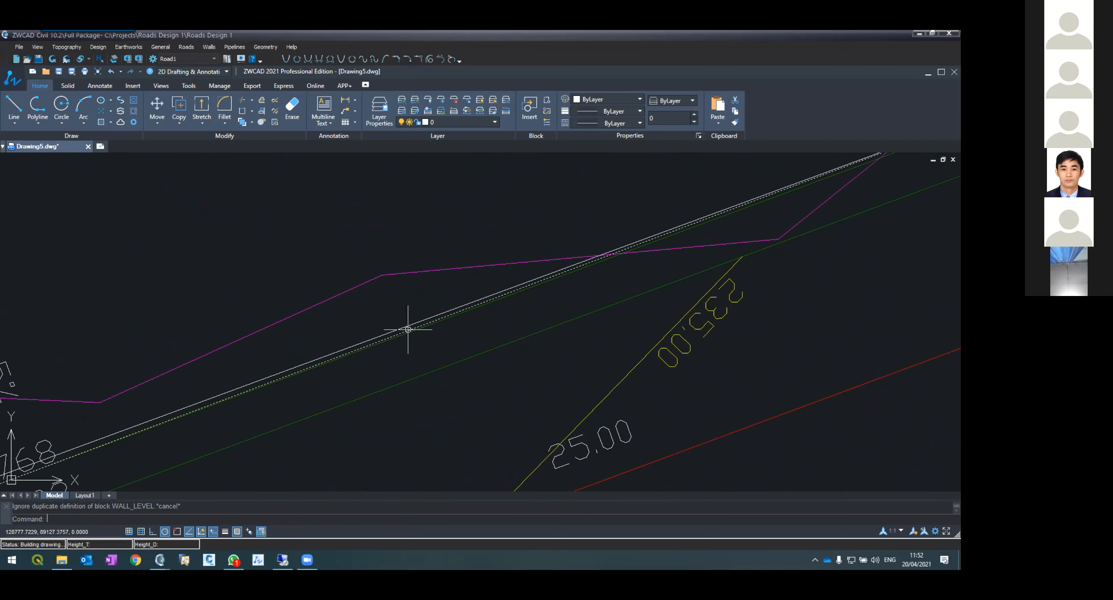
scroll(380, 294, "down", 5)
scroll(378, 293, "down", 2)
scroll(479, 389, "up", 7)
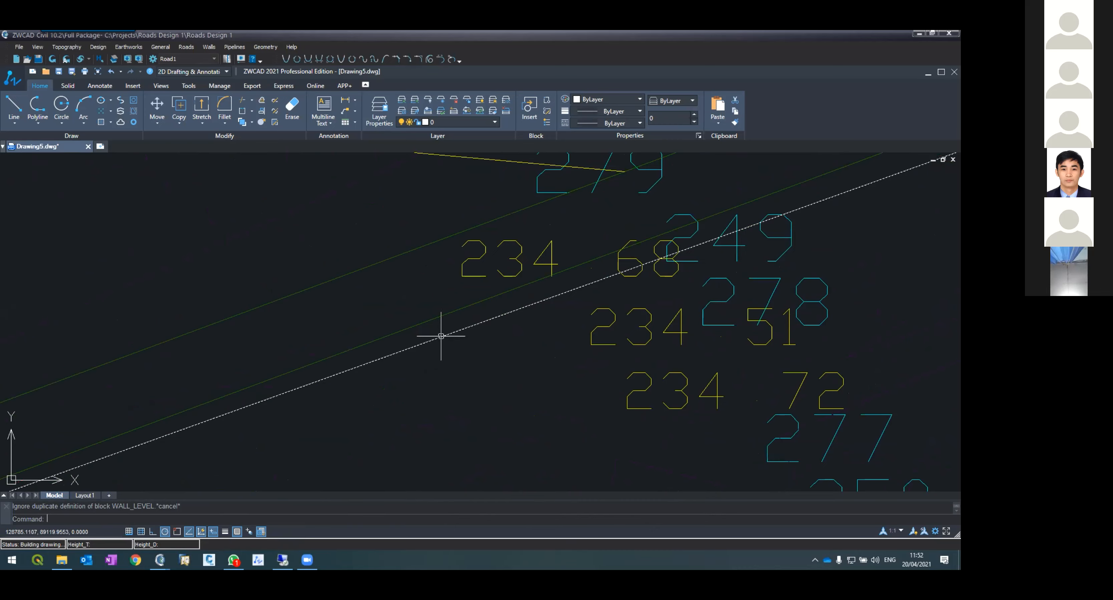
scroll(458, 384, "down", 6)
scroll(427, 322, "up", 5)
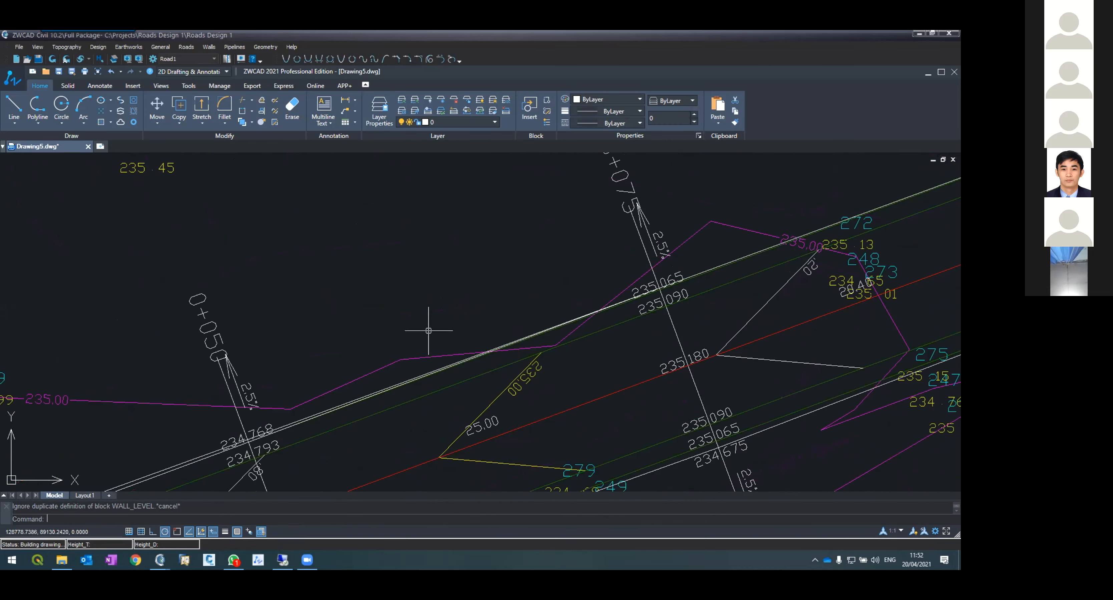
scroll(438, 368, "up", 3)
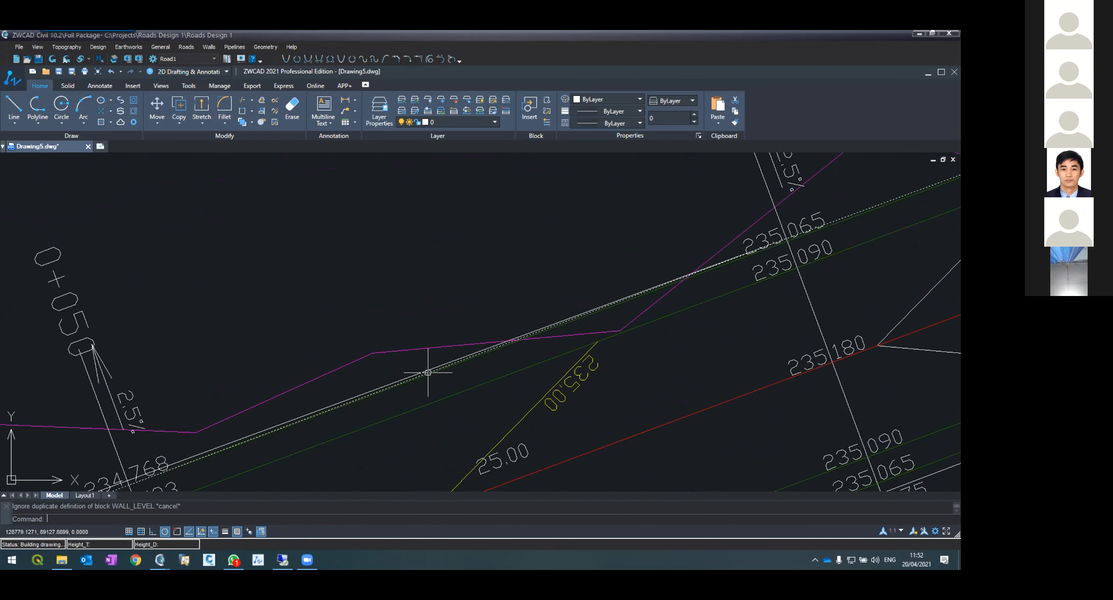
scroll(427, 372, "up", 2)
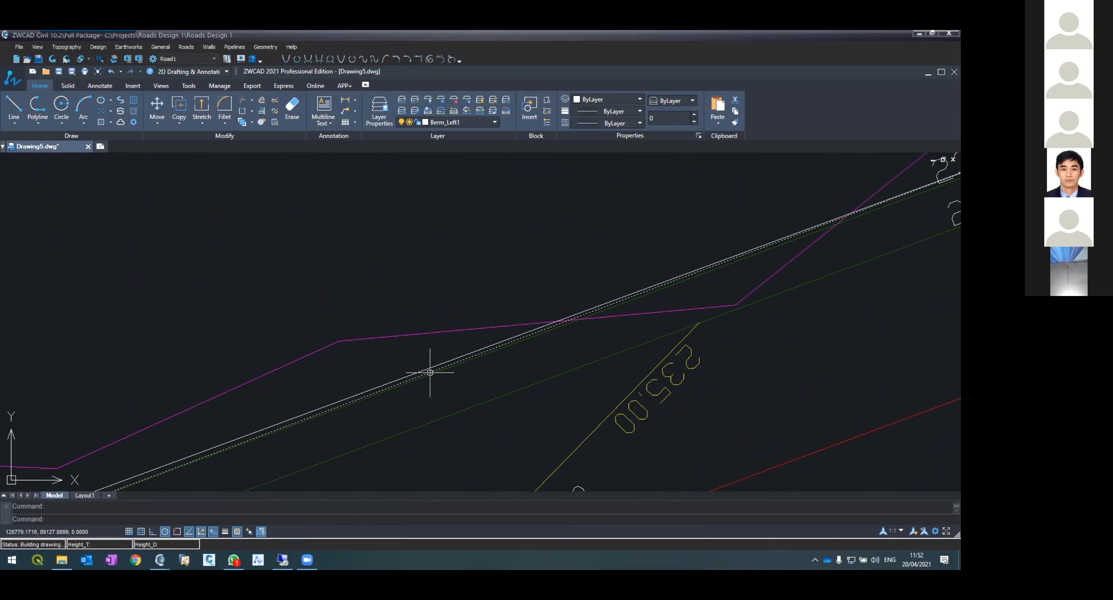
scroll(430, 372, "down", 5)
key("Escape")
key("Escape")
scroll(433, 369, "up", 3)
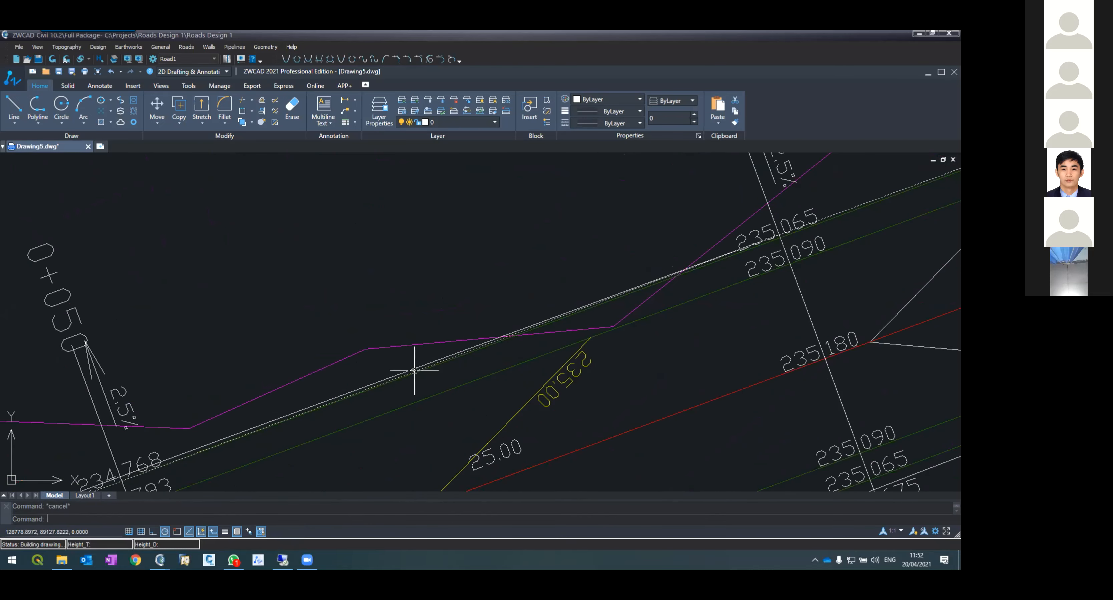
Step: Select a road edge line of the layout to inspect it, then examine the edges near station 0+050
left_click(413, 369)
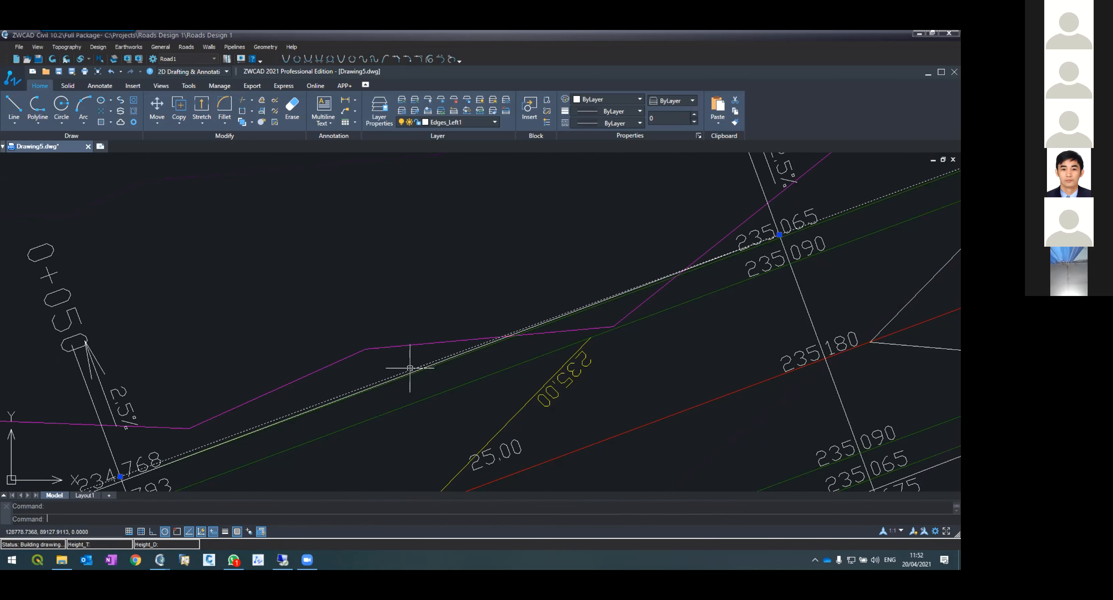
key("Escape")
scroll(403, 371, "down", 5)
scroll(563, 298, "up", 3)
scroll(621, 323, "up", 5)
scroll(608, 345, "down", 3)
scroll(608, 344, "down", 3)
scroll(558, 395, "down", 2)
scroll(437, 467, "up", 2)
scroll(427, 425, "up", 2)
scroll(364, 194, "up", 4)
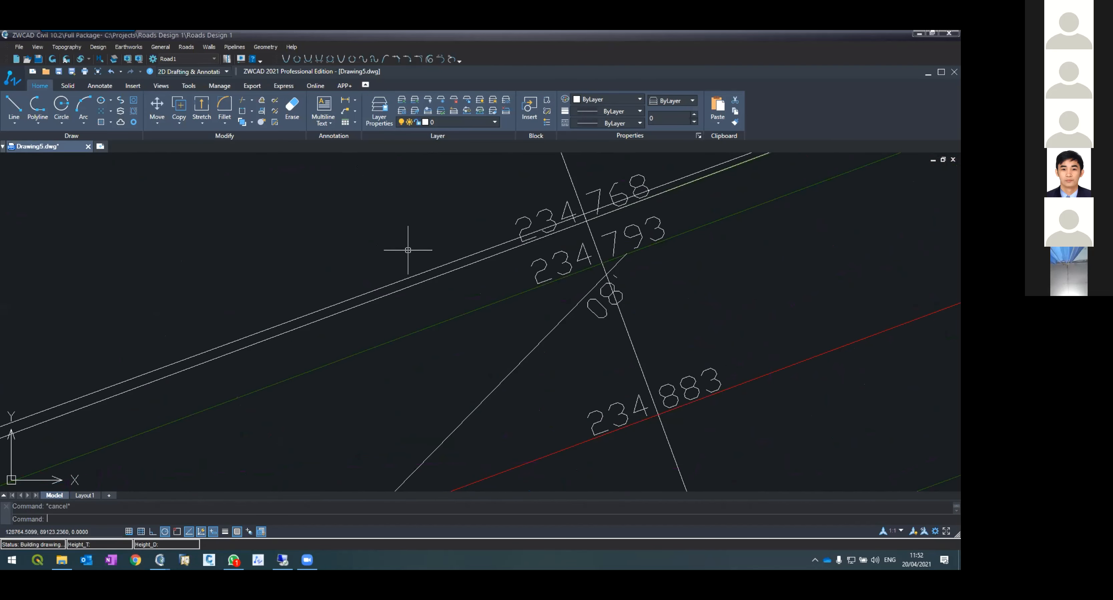
Step: Examine the road layout edges and level labels between stations 0+025 and 0+075
scroll(411, 252, "down", 5)
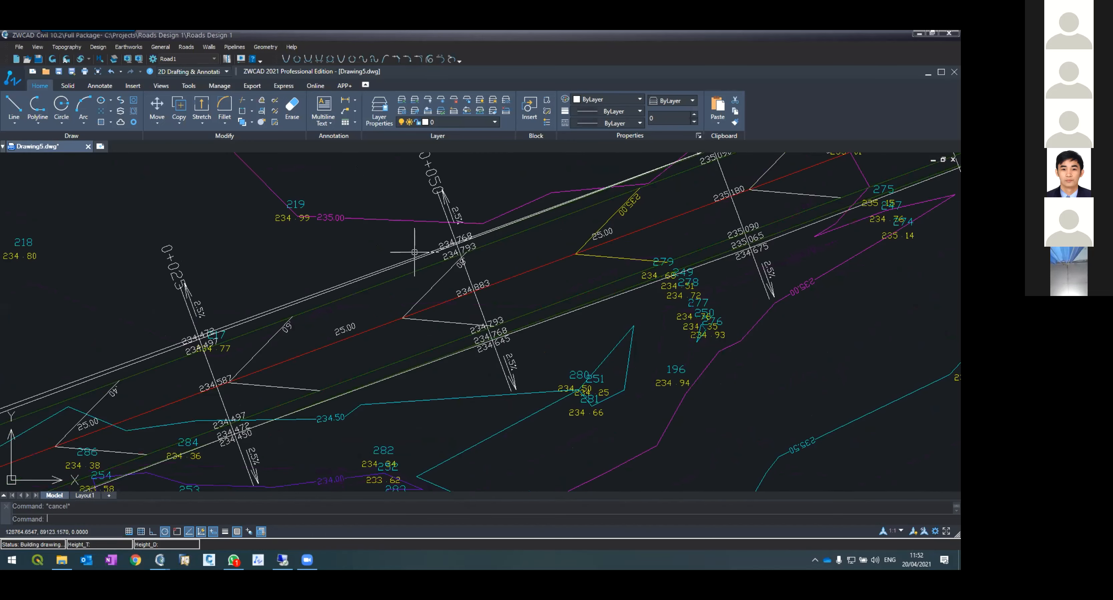
scroll(135, 361, "up", 5)
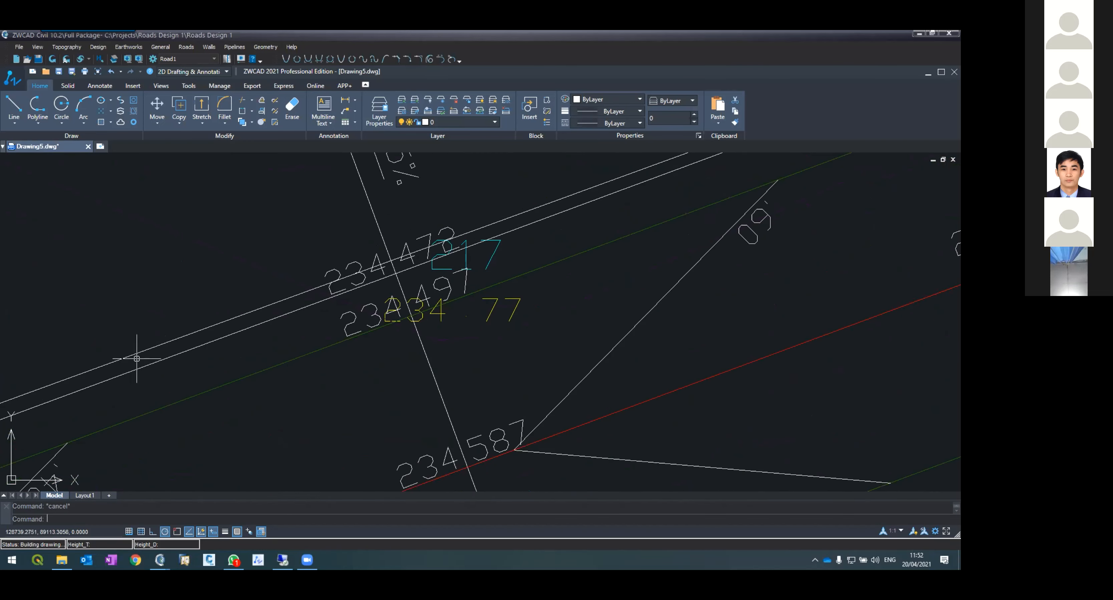
scroll(186, 357, "down", 5)
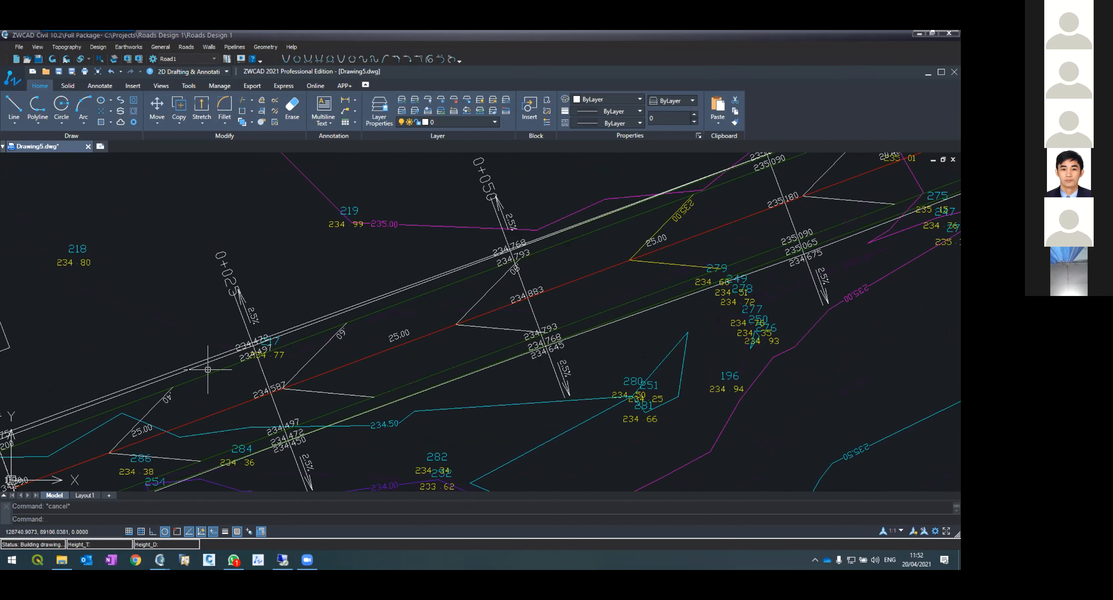
scroll(208, 369, "down", 4)
scroll(348, 308, "up", 8)
scroll(579, 231, "down", 7)
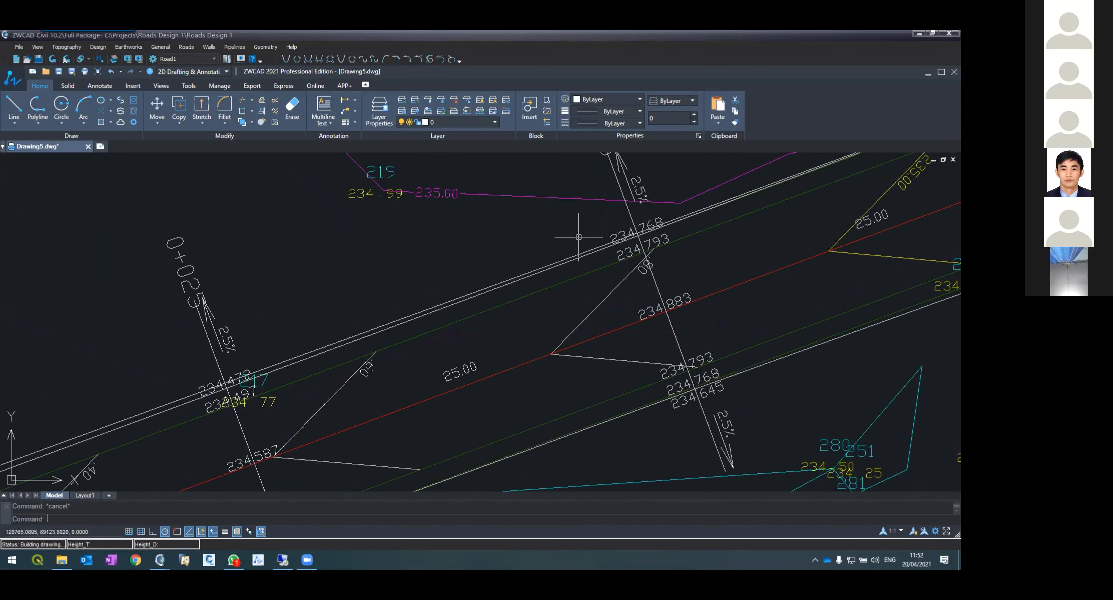
scroll(634, 204, "up", 8)
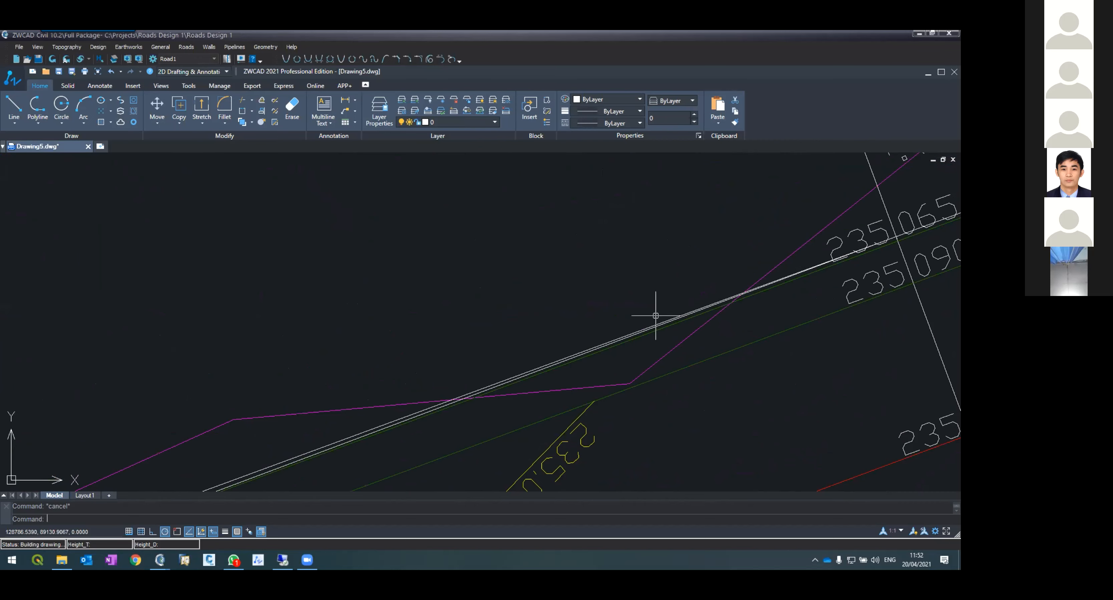
Step: Regenerate the drawing and select the road edge line near station 0+075 to inspect it
type("regen")
key("Return")
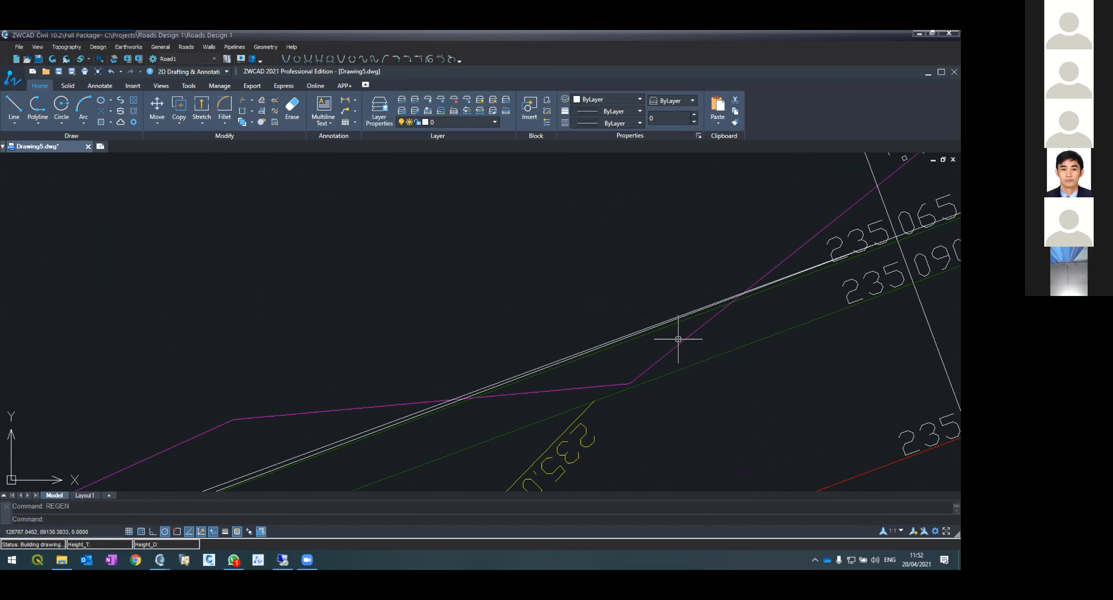
left_click(627, 340)
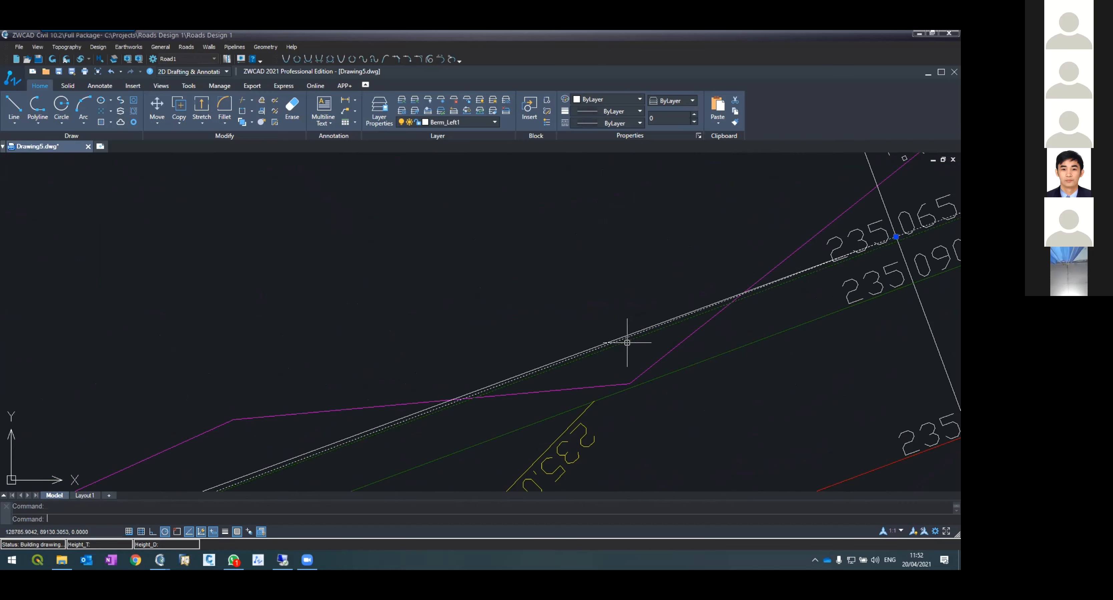
key("Escape")
left_click(631, 341)
key("Escape")
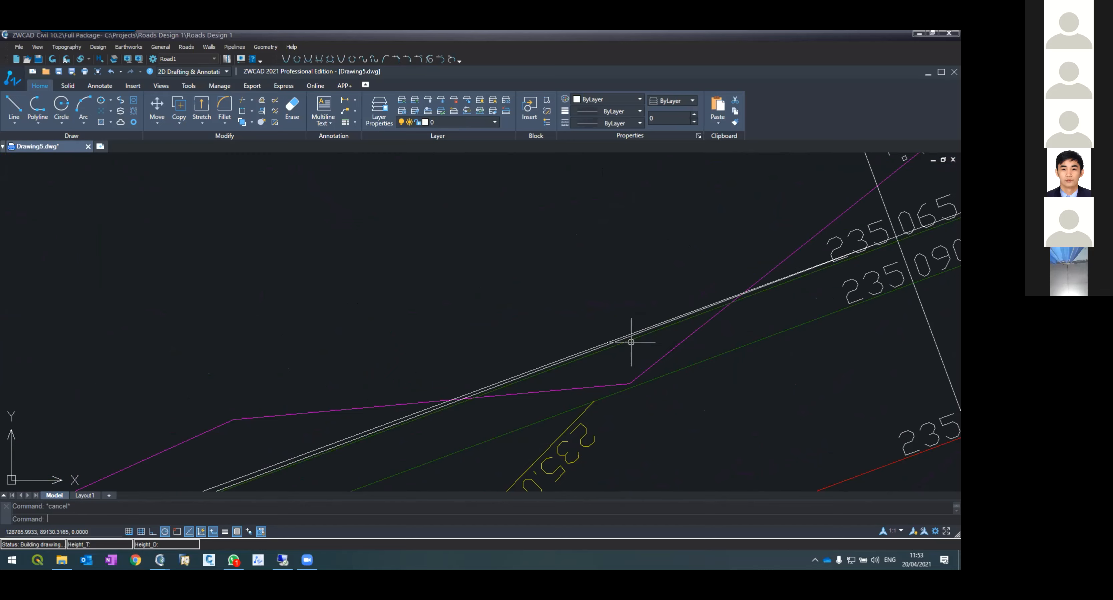
Step: Examine the generated road layout along the whole alignment, from overview down to stations 0+050 to 0+075
scroll(631, 341, "down", 4)
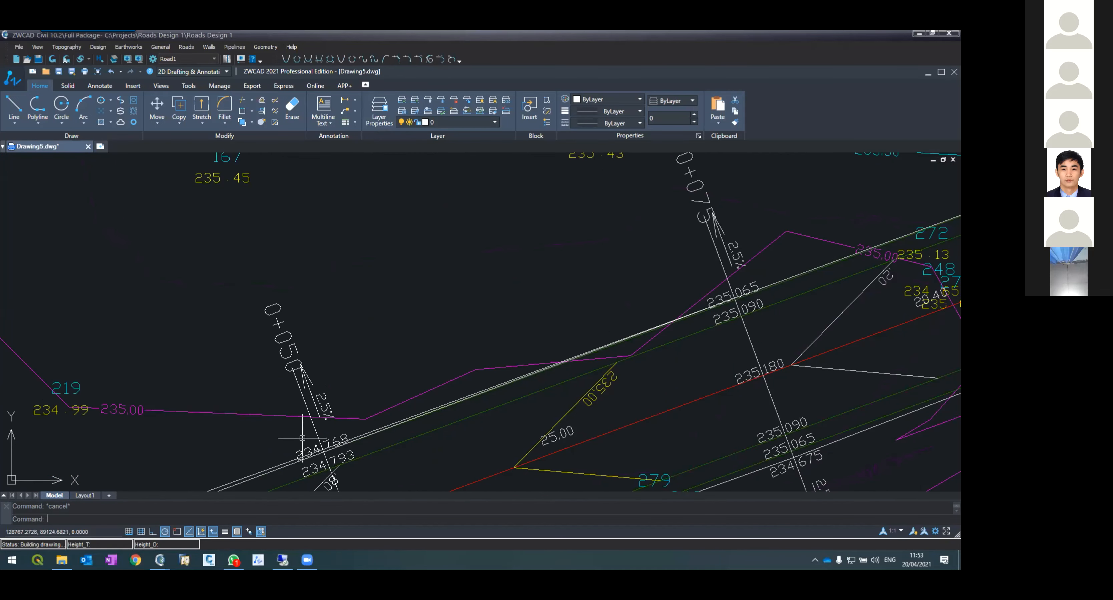
scroll(302, 438, "up", 3)
scroll(488, 449, "up", 2)
scroll(442, 397, "up", 2)
scroll(439, 406, "down", 2)
scroll(439, 406, "down", 5)
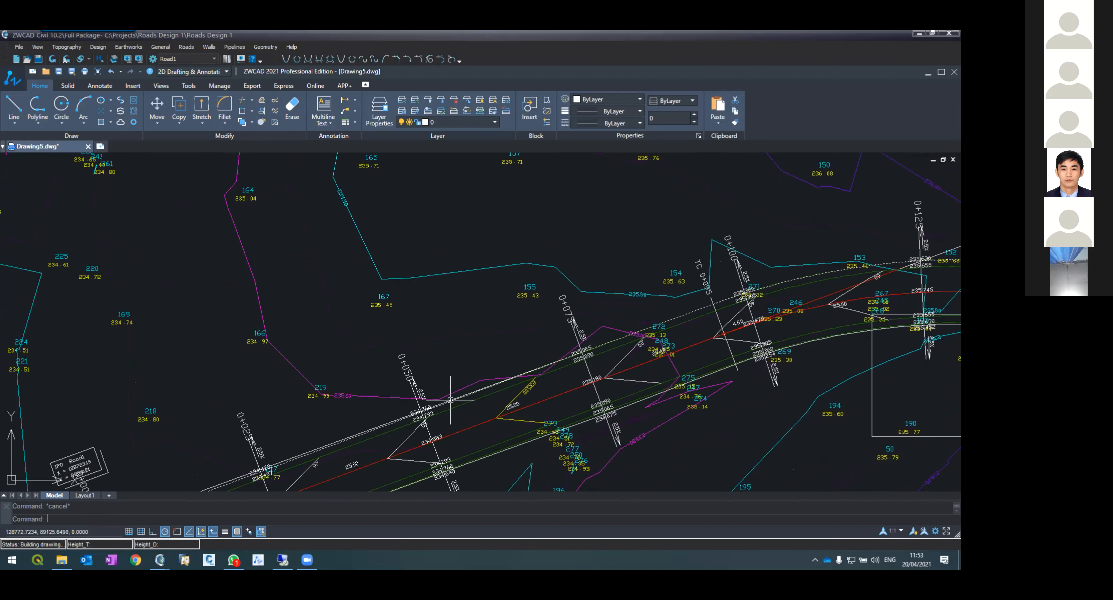
scroll(439, 382, "down", 2)
scroll(440, 383, "down", 2)
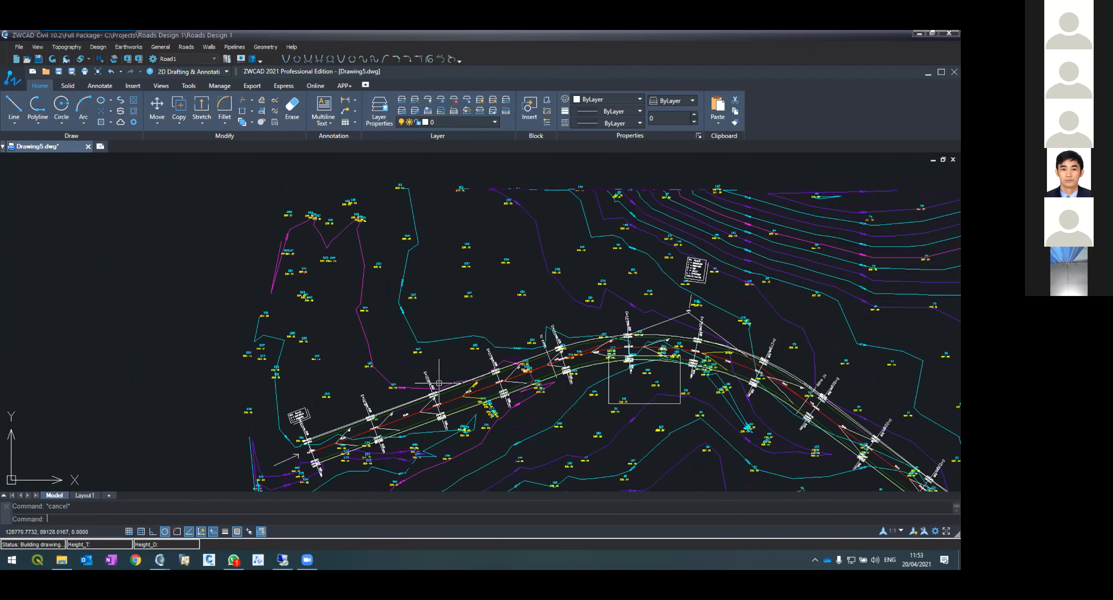
scroll(468, 398, "up", 2)
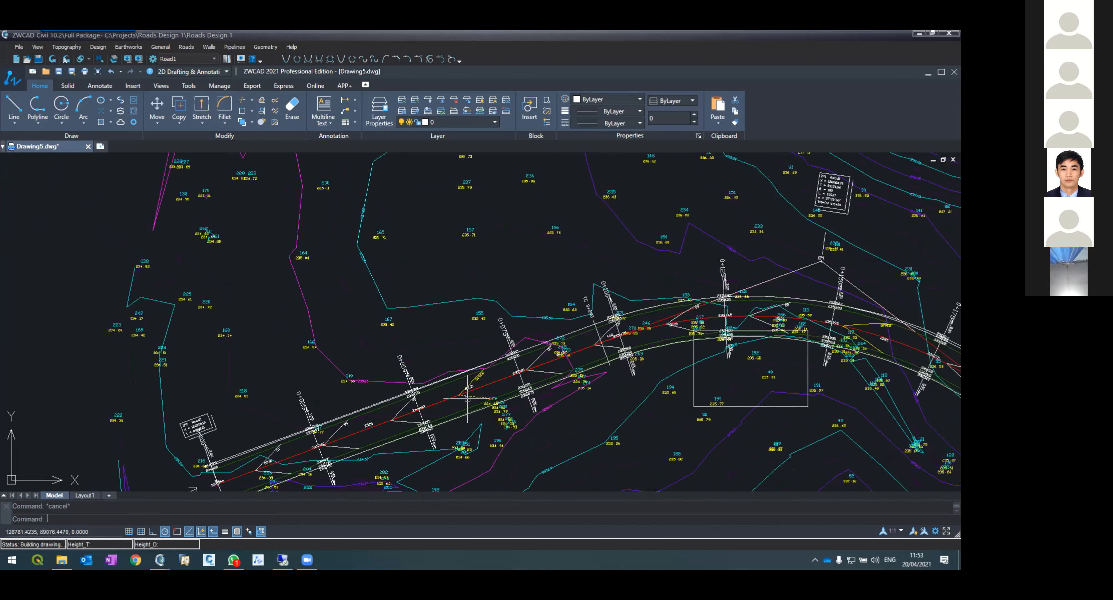
scroll(467, 398, "up", 5)
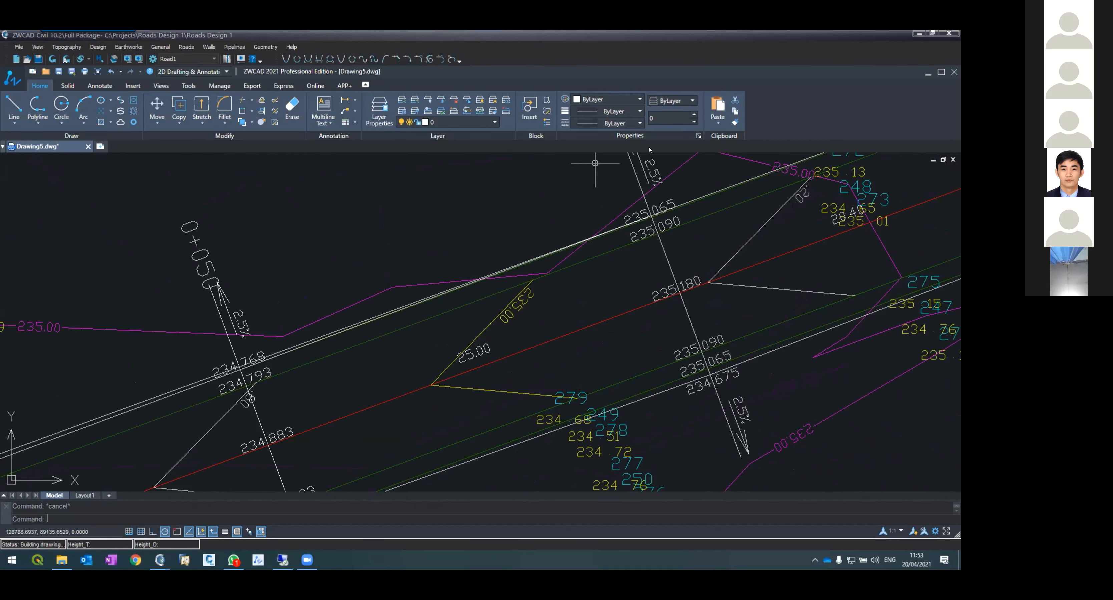
scroll(626, 223, "down", 5)
scroll(622, 203, "up", 5)
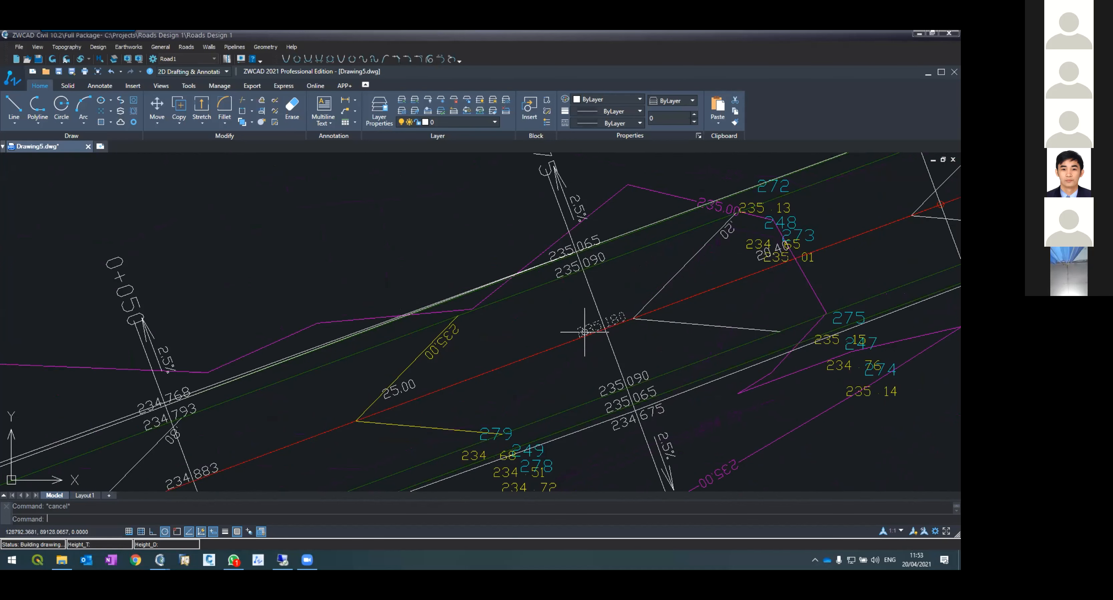
scroll(583, 324, "down", 6)
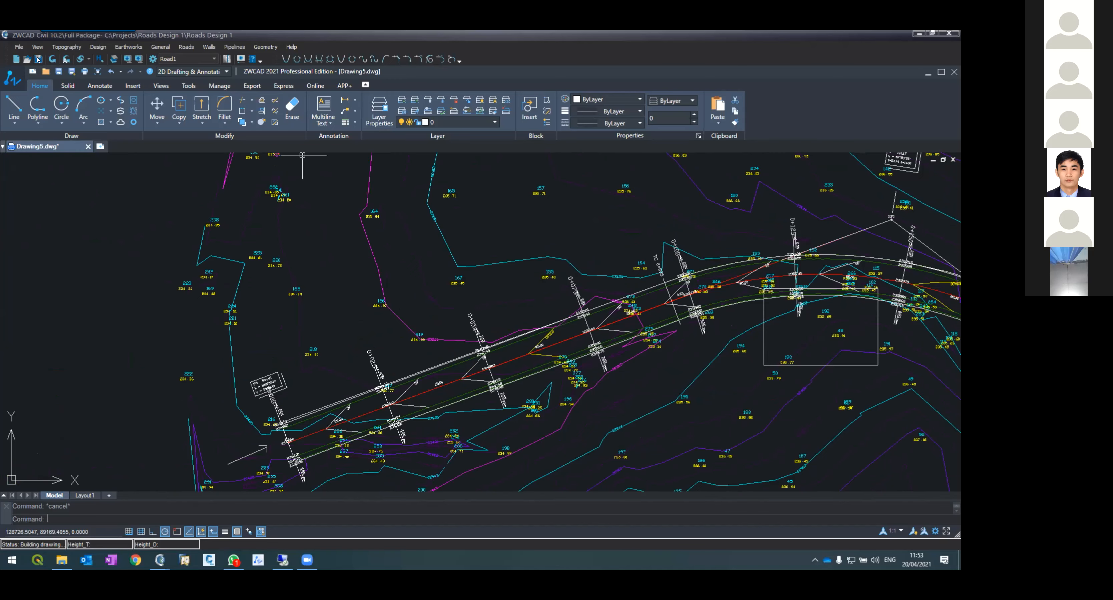
Step: Switch to the Roads Design 1 drawing and open the horizontal alignment of Road1
left_click(38, 59)
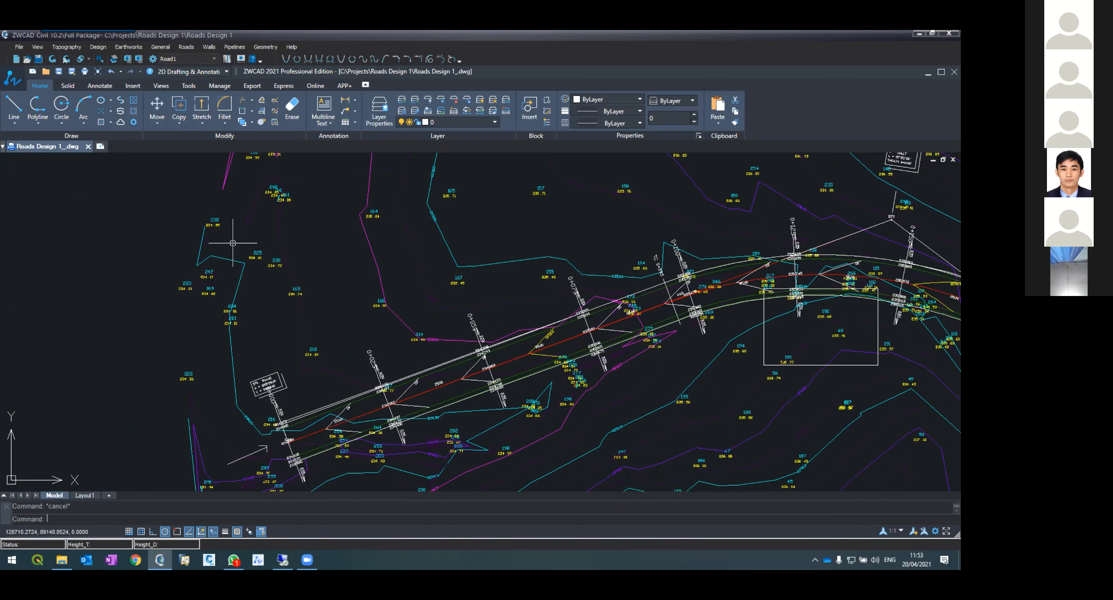
left_click(184, 47)
left_click(203, 69)
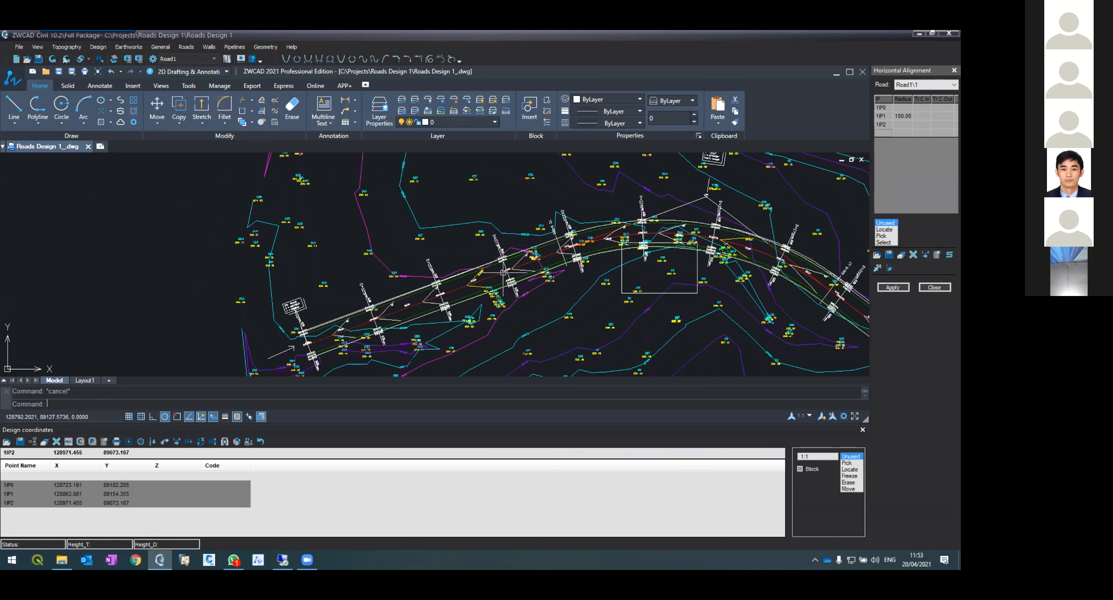
Step: Open the vertical alignment of Road1 and apply it to the vertical alignment only, without updating cross sections
left_click(186, 47)
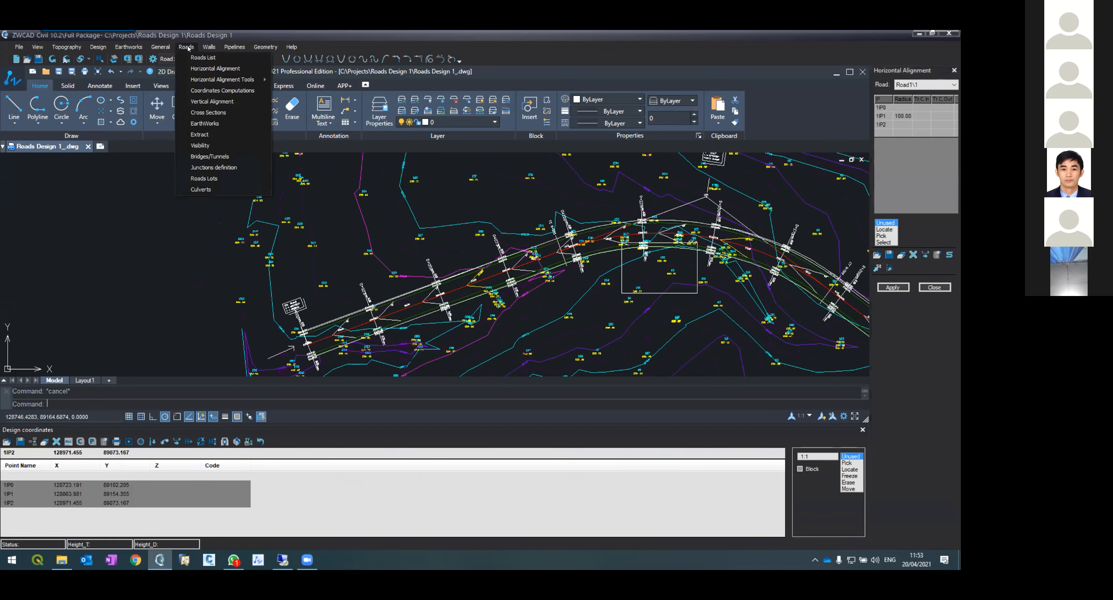
left_click(196, 104)
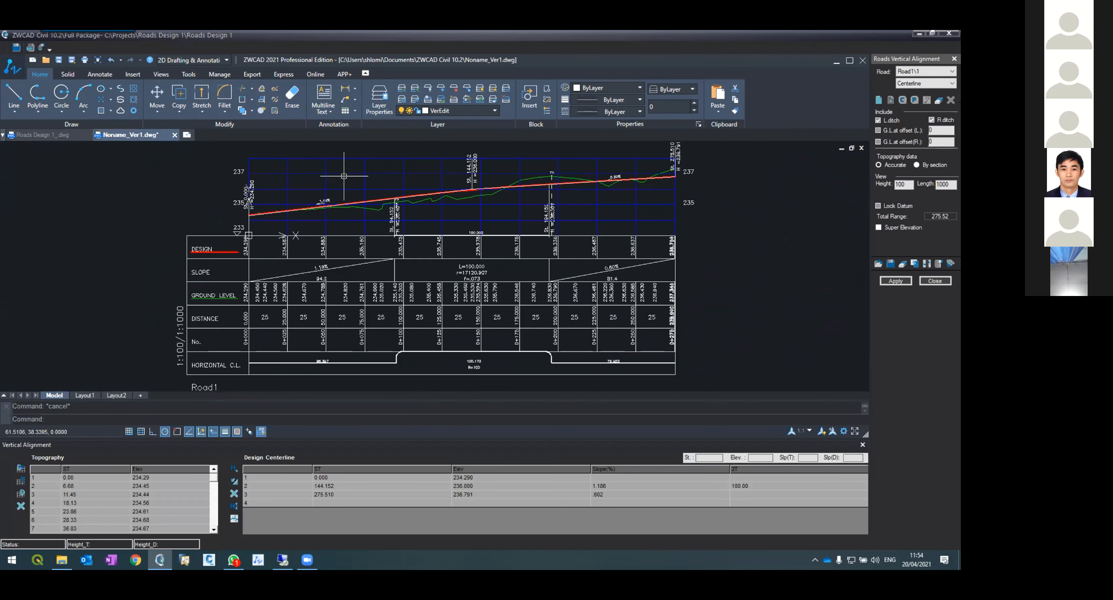
left_click(895, 281)
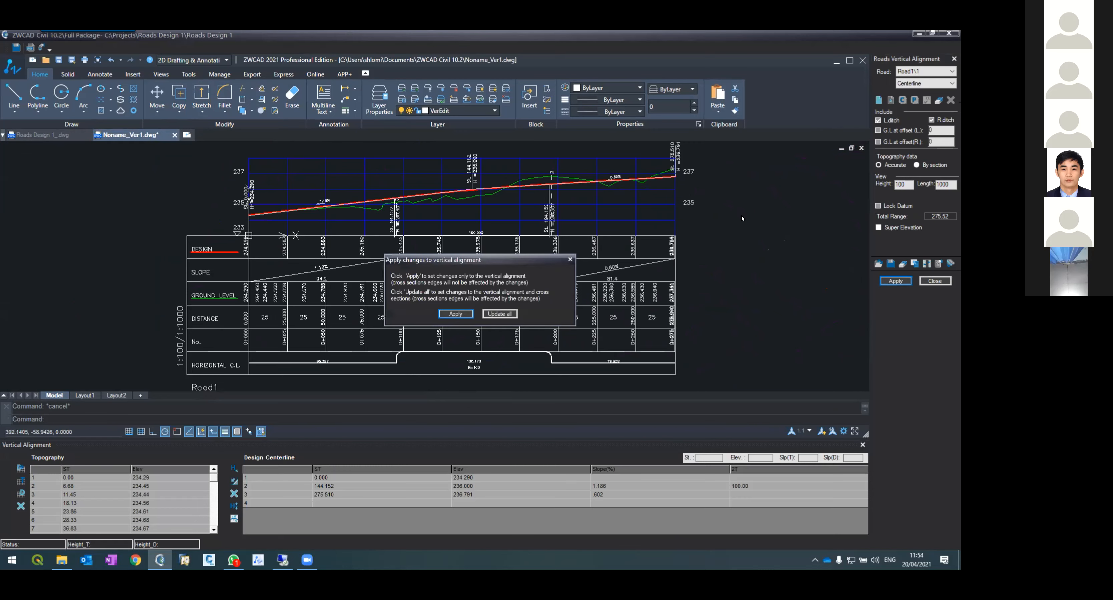
left_click(455, 314)
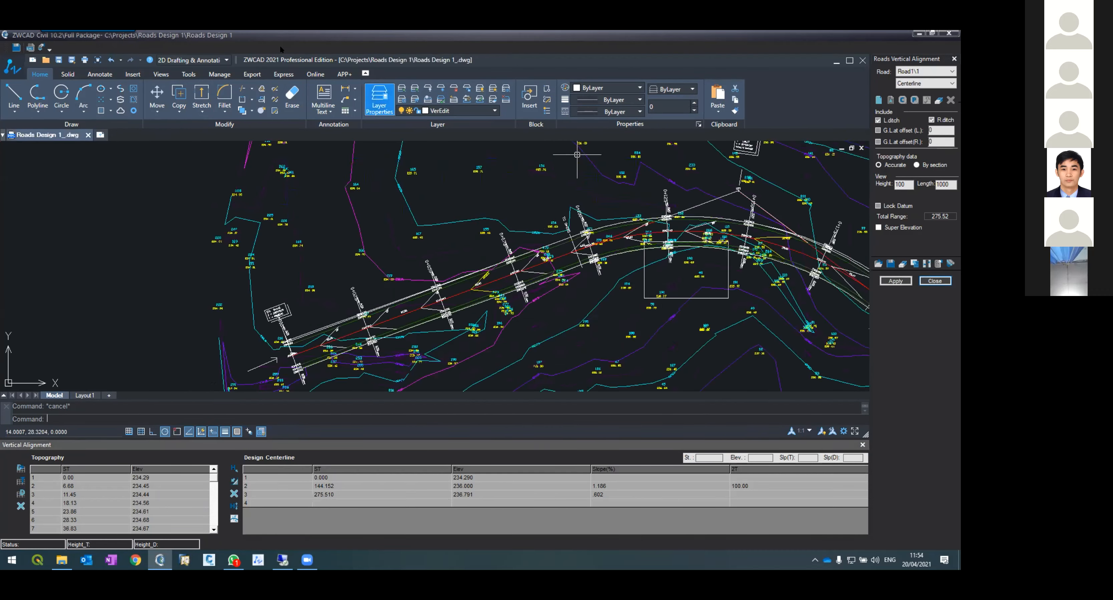
Step: Open the Cross Sections editor for Road1
left_click(174, 135)
left_click(185, 47)
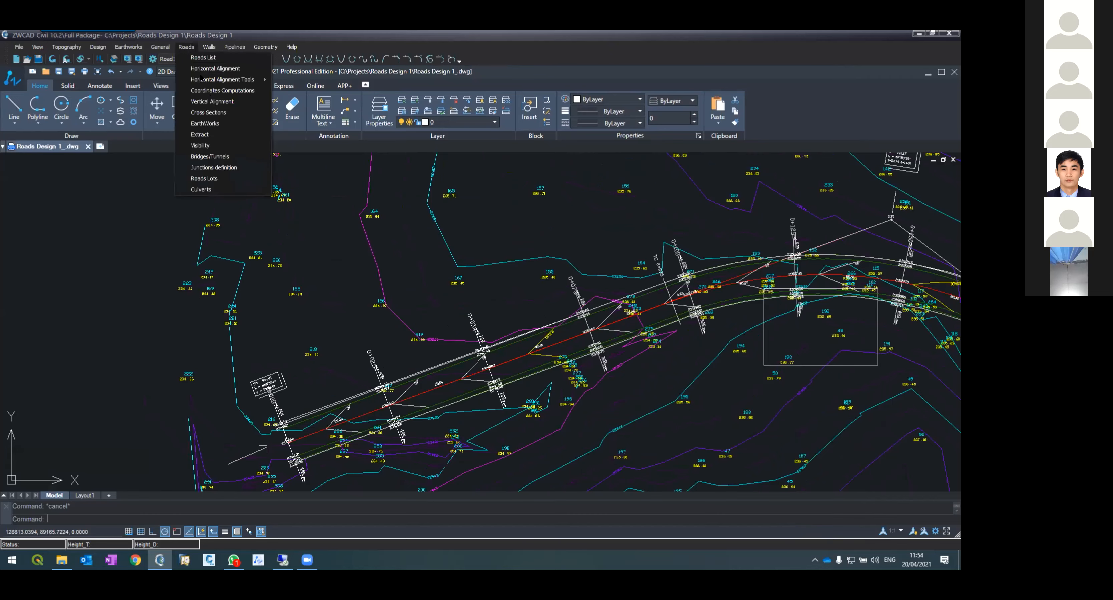
left_click(212, 113)
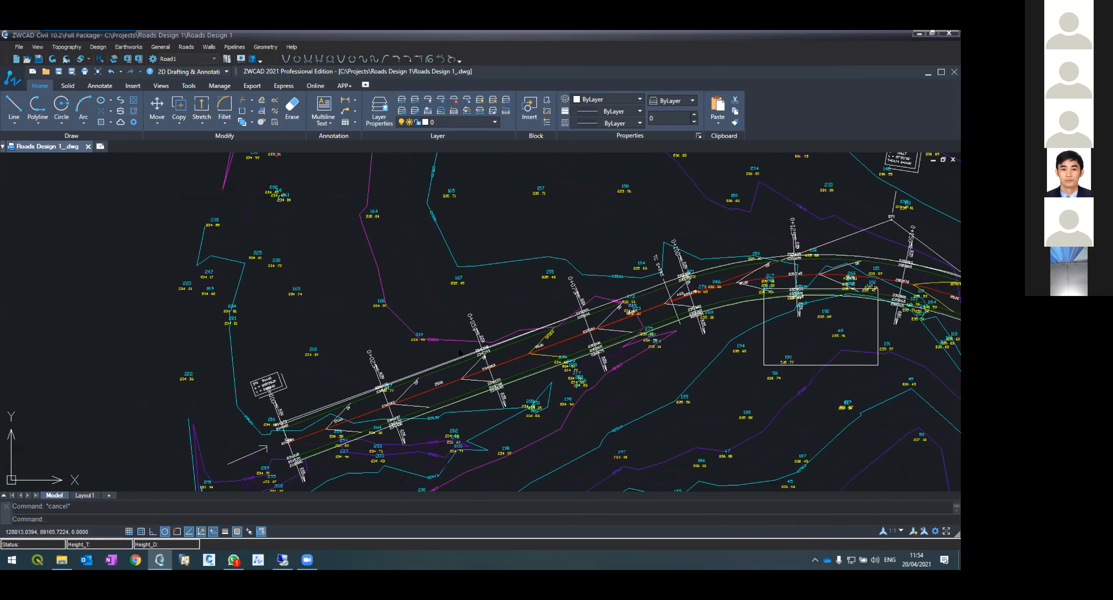
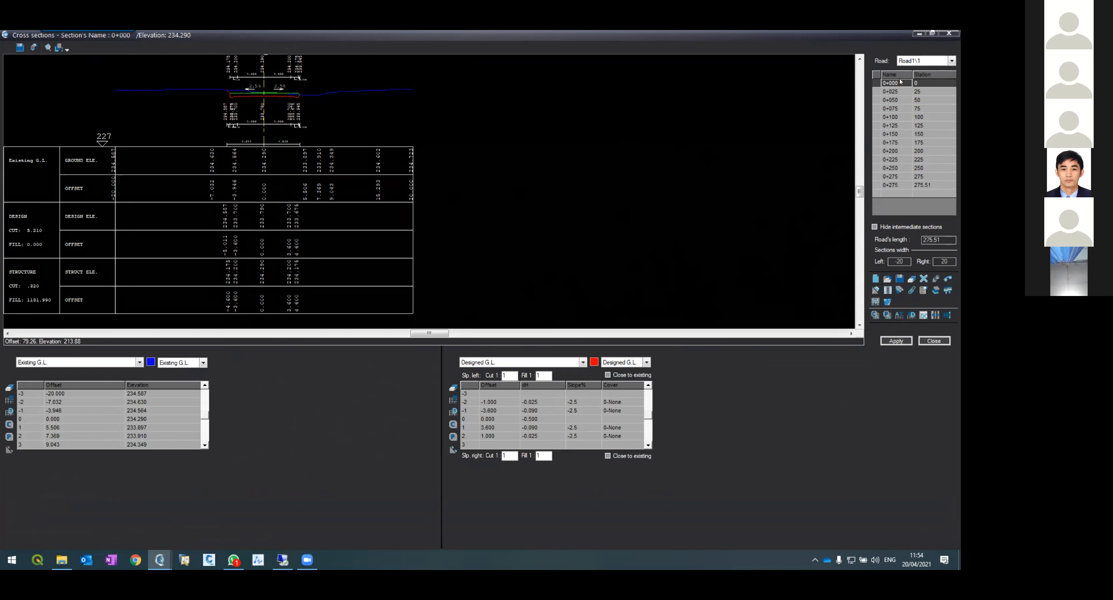
Step: Switch the left cross-section panel to the Structure layer and apply the cross sections
left_click(70, 362)
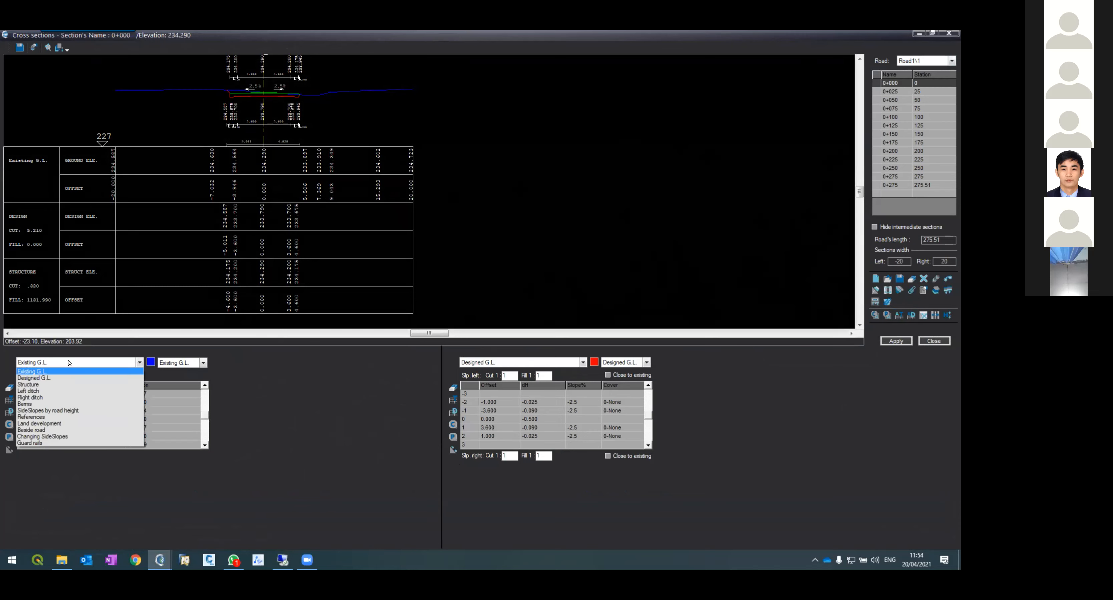
left_click(71, 382)
left_click(50, 421)
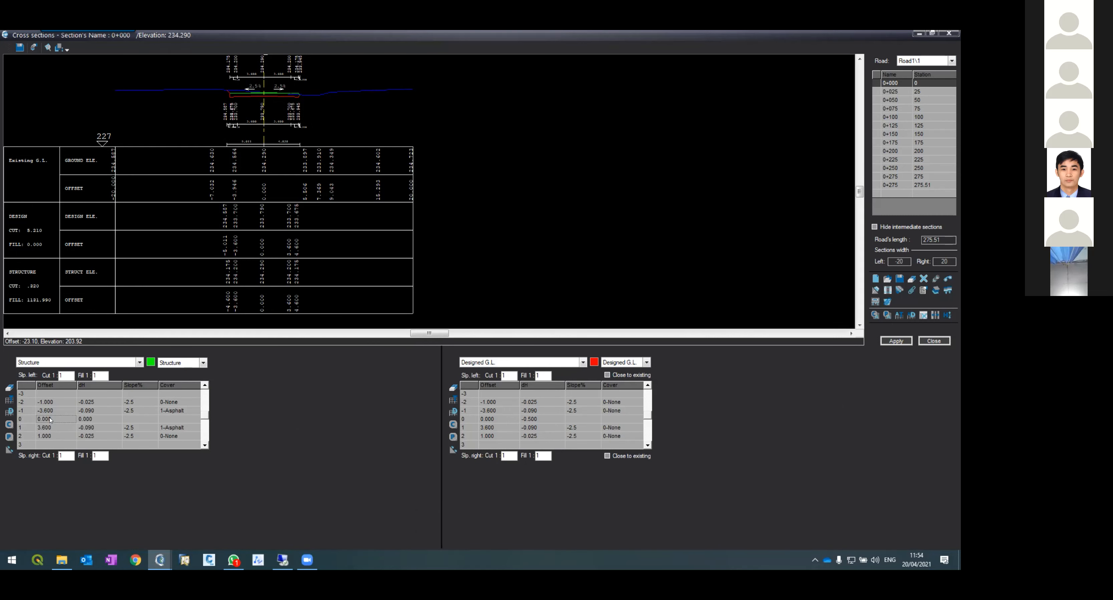
mouse_move(65, 375)
left_mouse_down()
mouse_move(46, 374)
mouse_move(87, 375)
left_mouse_up()
left_click(896, 341)
left_click(526, 420)
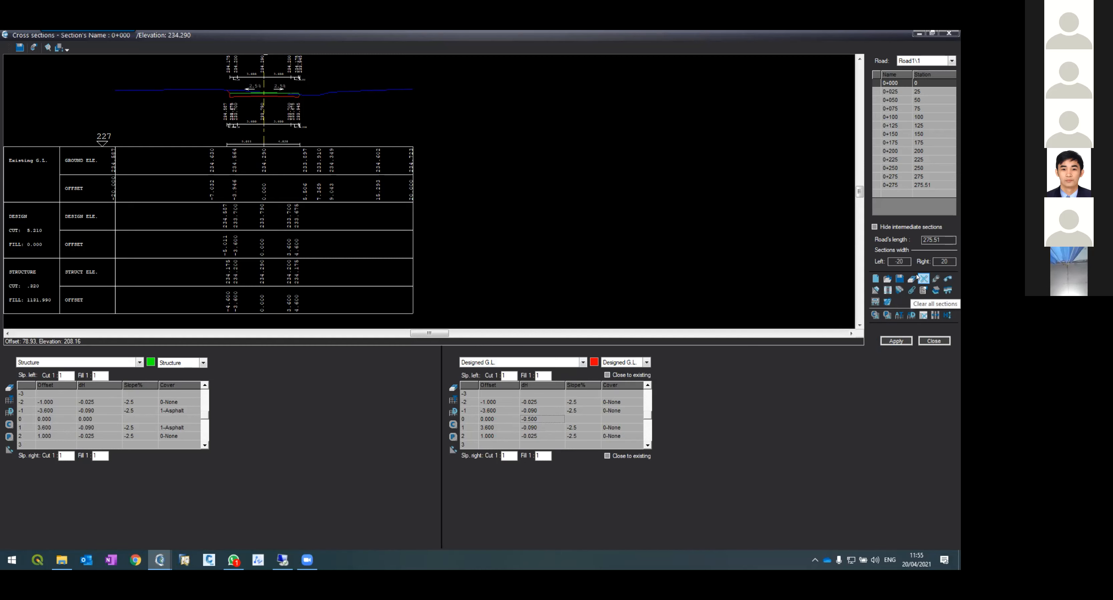
Step: Examine cross section 0+000 by zooming into its drawing and data table
left_click(902, 92)
left_click(901, 83)
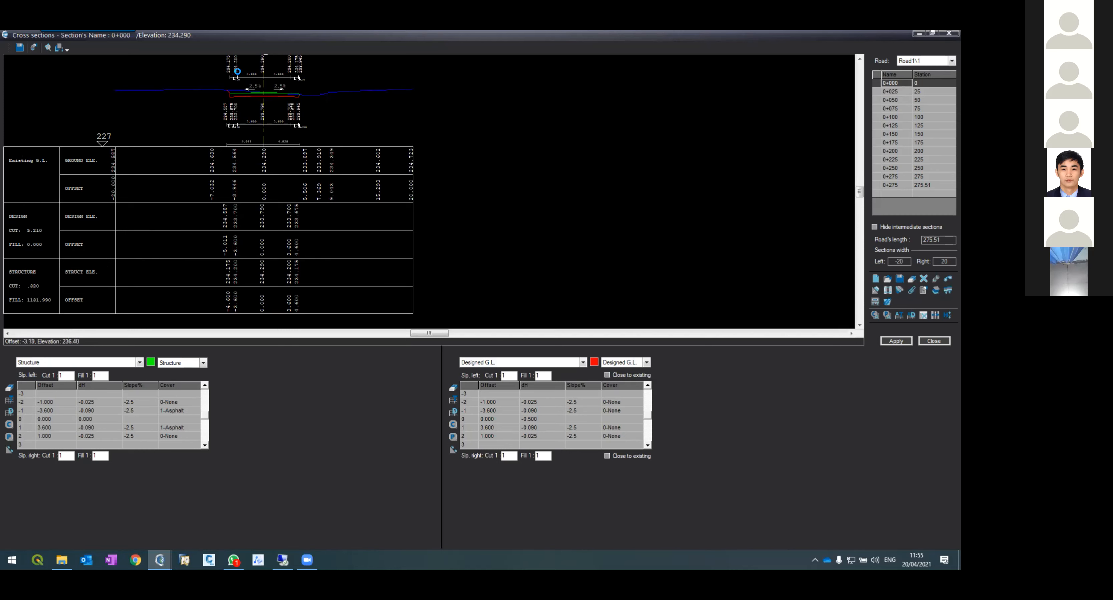
scroll(239, 77, "up", 5)
scroll(182, 208, "down", 4)
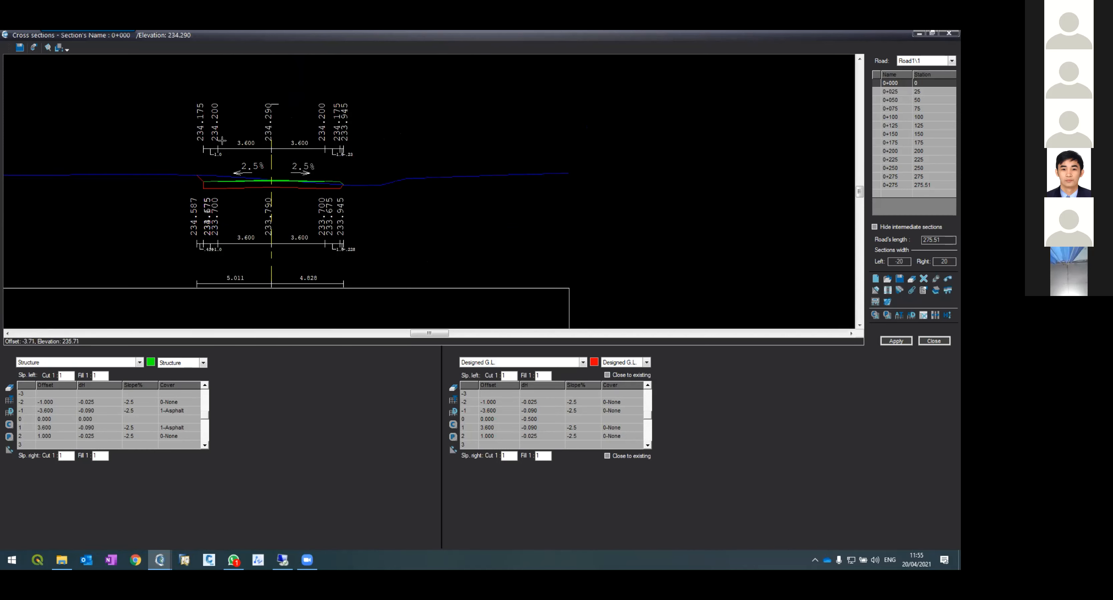
scroll(210, 212, "down", 4)
scroll(210, 158, "up", 3)
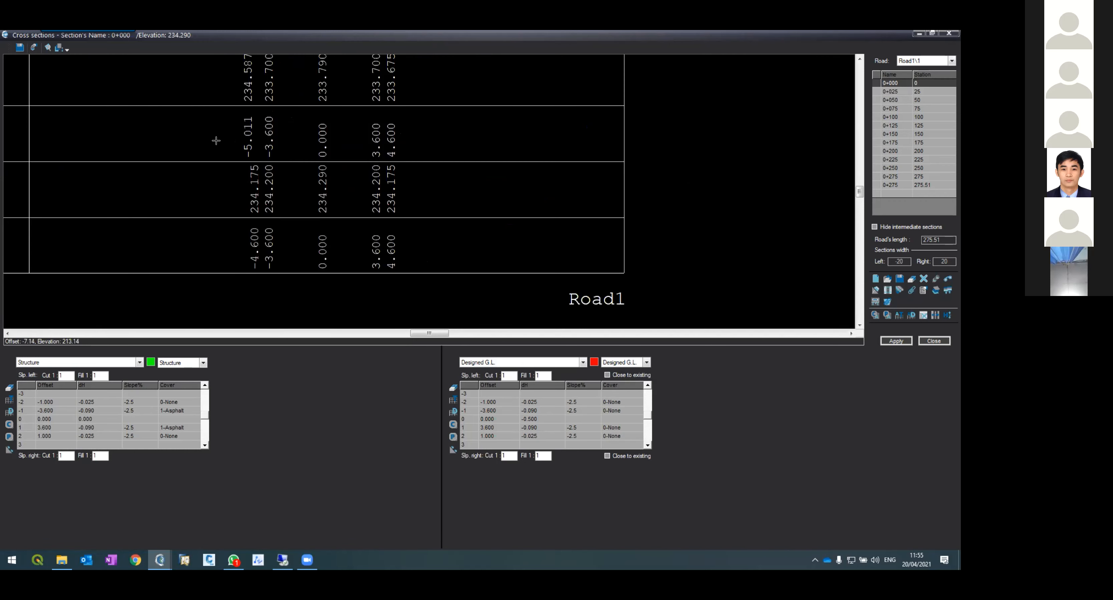
scroll(239, 151, "down", 1)
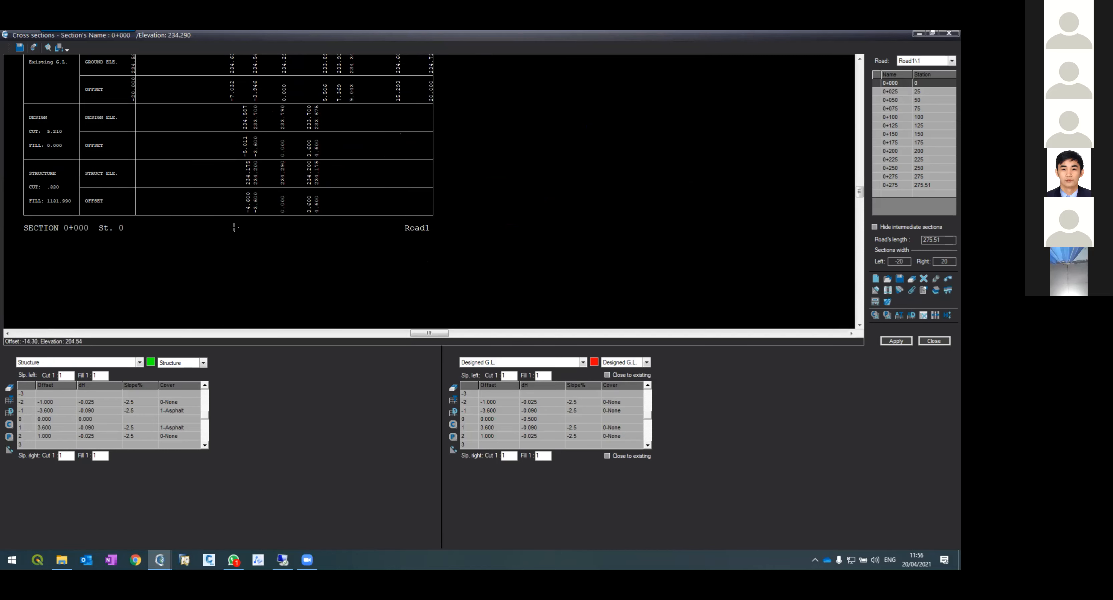
Step: Review the cross-section options, confirm them, and apply the cross sections again
left_click(923, 290)
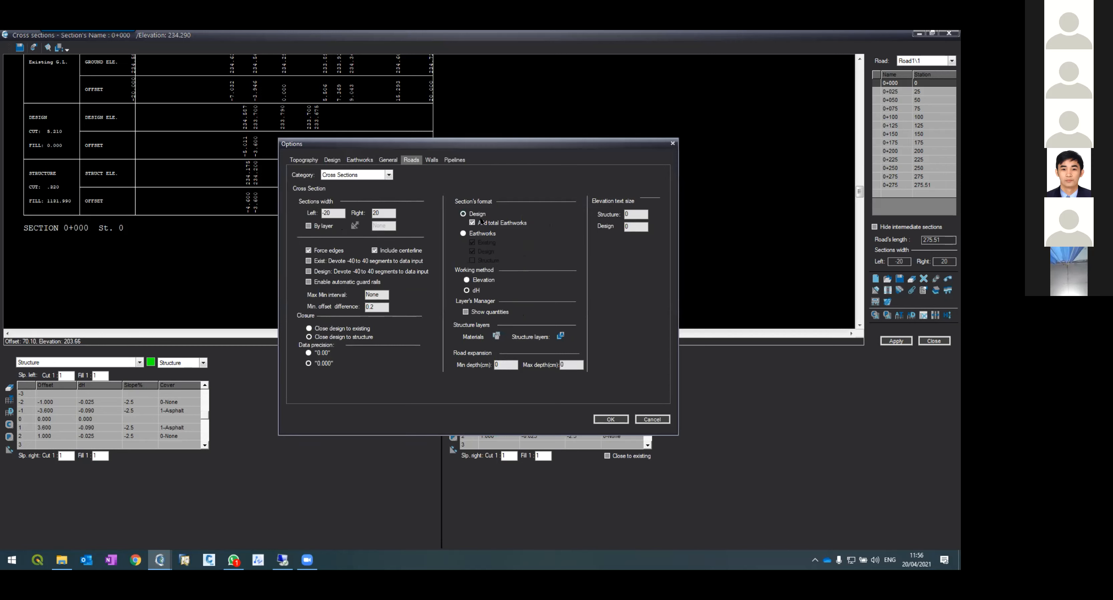
left_click(609, 422)
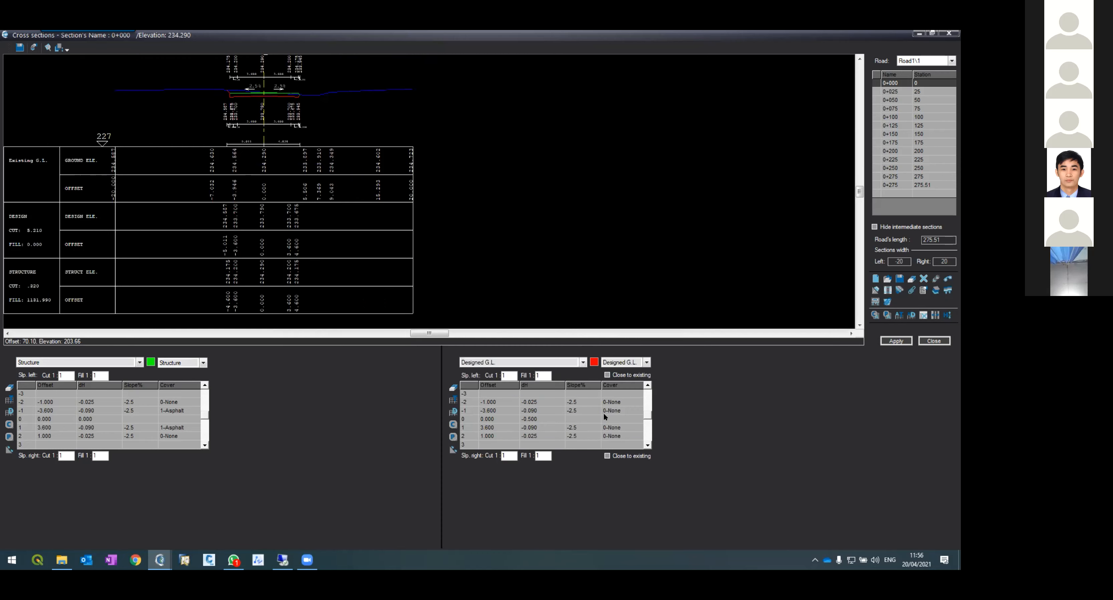
left_click(883, 340)
Step: Inspect the sections at 0+000 and 0+075, then close the Cross Sections editor
scroll(287, 96, "up", 3)
scroll(287, 96, "down", 5)
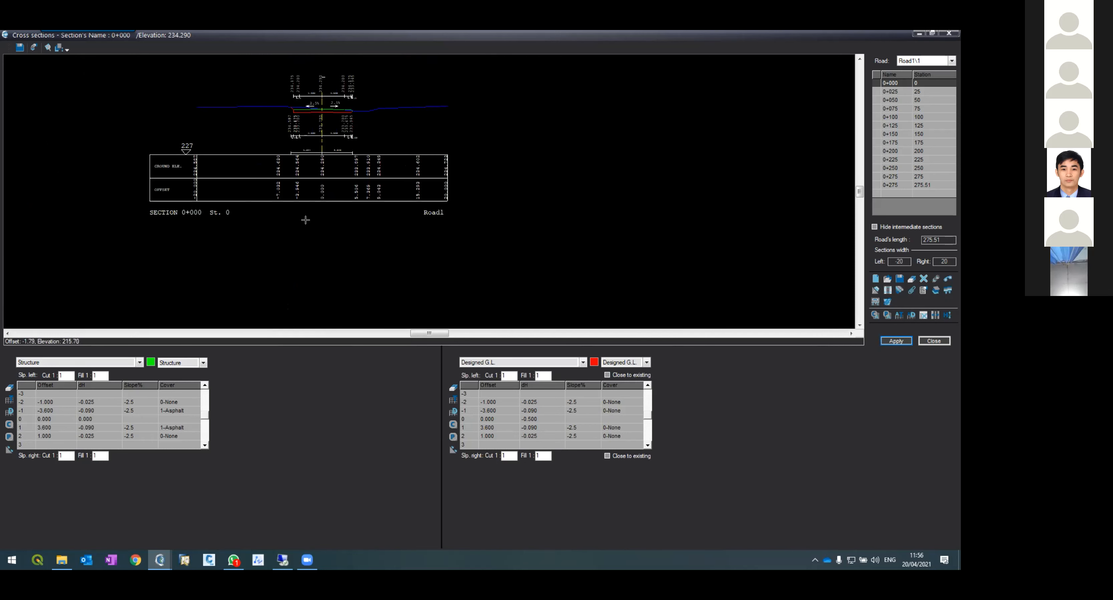
scroll(306, 222, "down", 2)
scroll(297, 191, "up", 2)
scroll(318, 208, "up", 2)
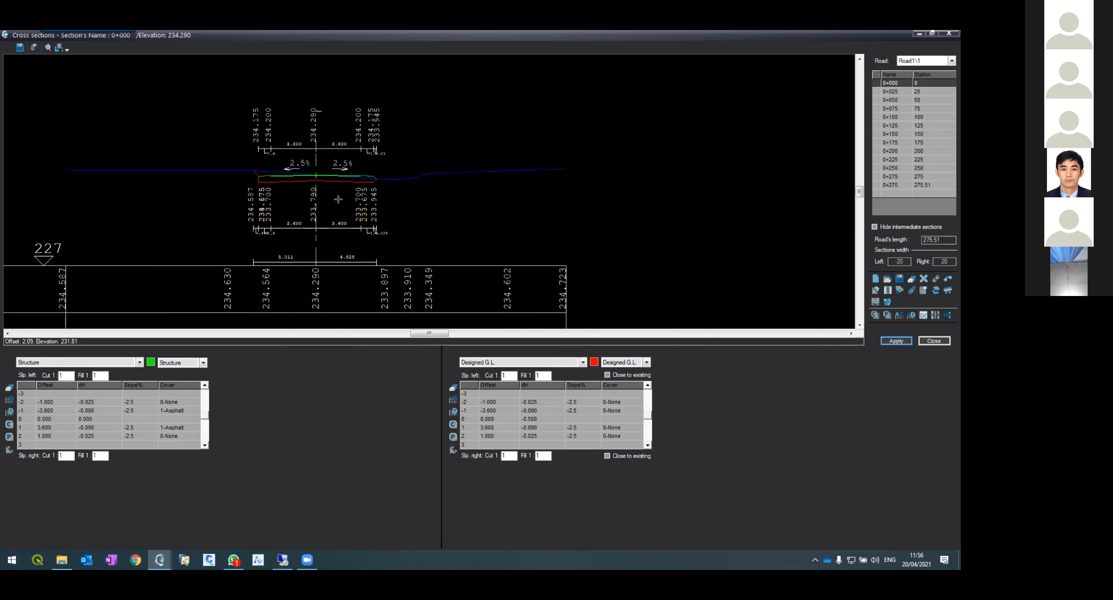
scroll(343, 198, "up", 2)
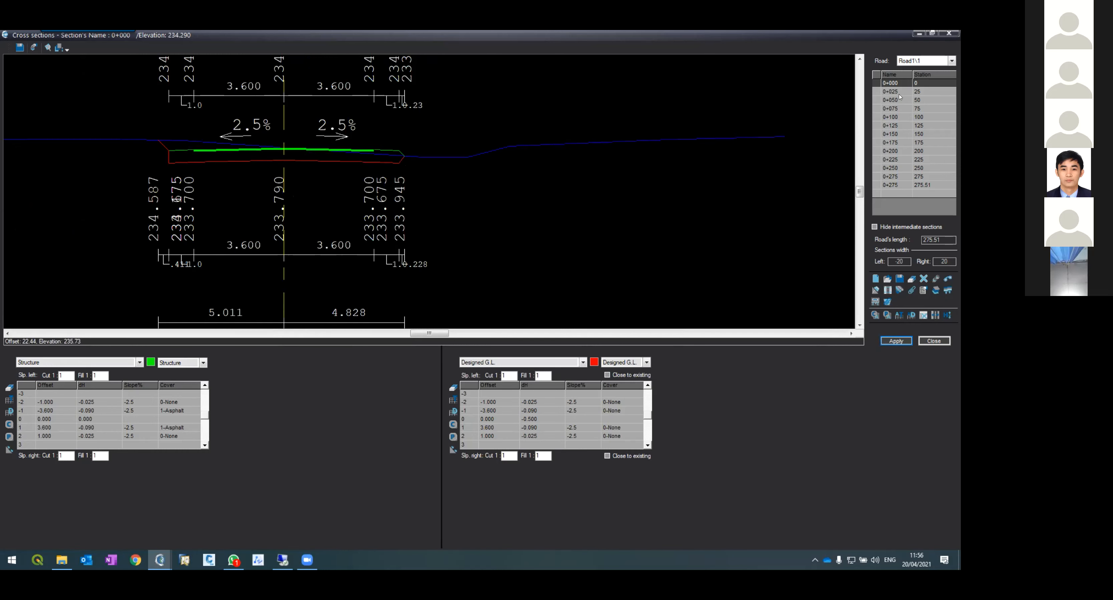
left_click(900, 109)
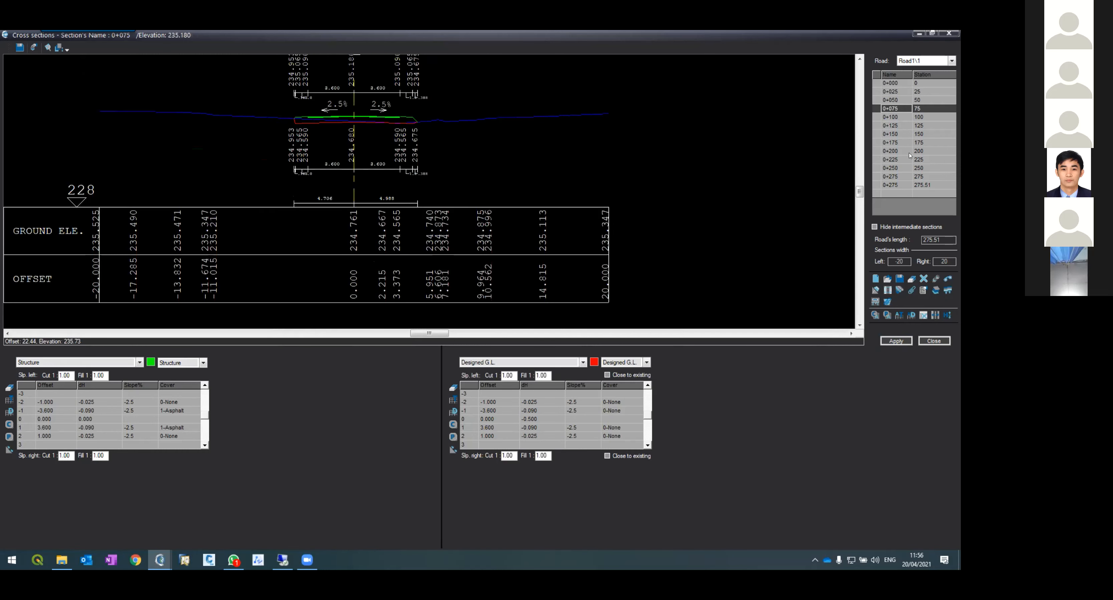
left_click(932, 341)
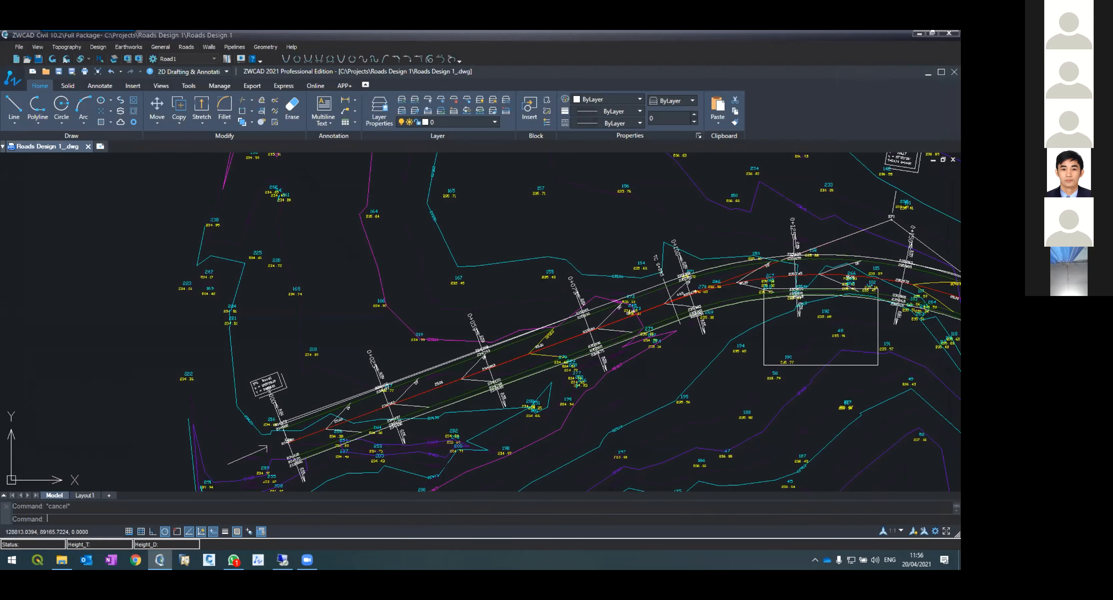
Step: Examine the updated road layout along the curve in the drawing
scroll(218, 261, "down", 5)
scroll(509, 214, "up", 5)
scroll(510, 214, "down", 4)
scroll(454, 238, "up", 2)
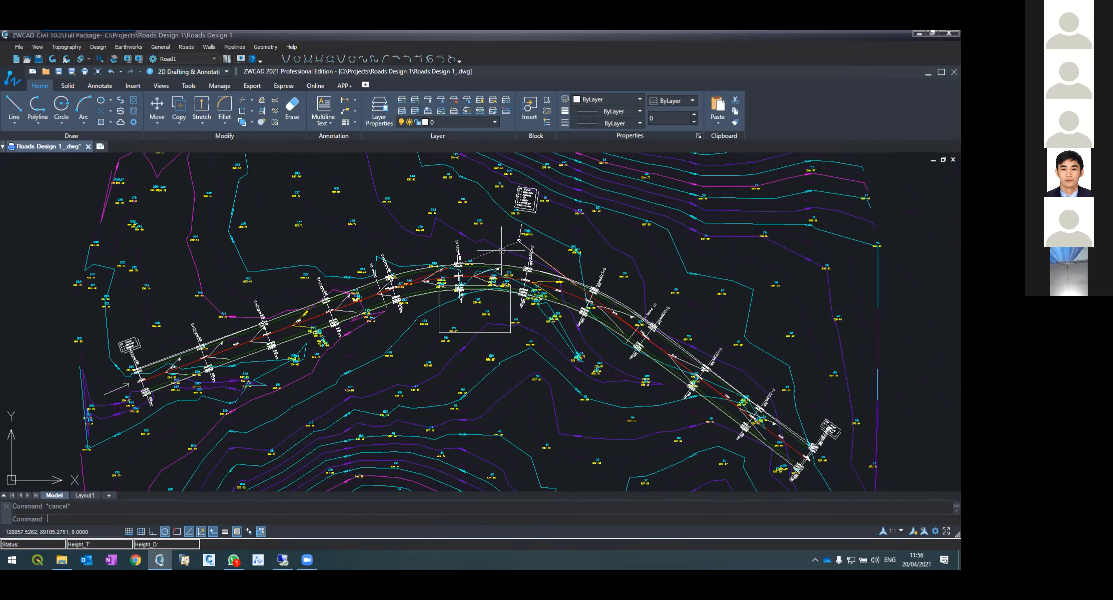
scroll(501, 251, "up", 2)
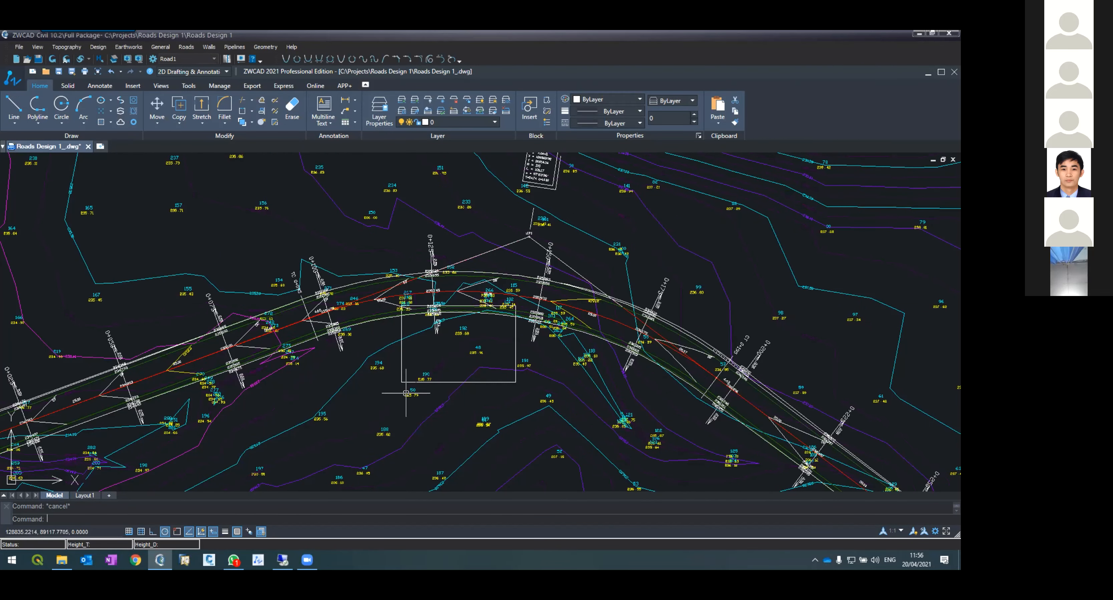
scroll(413, 301, "up", 5)
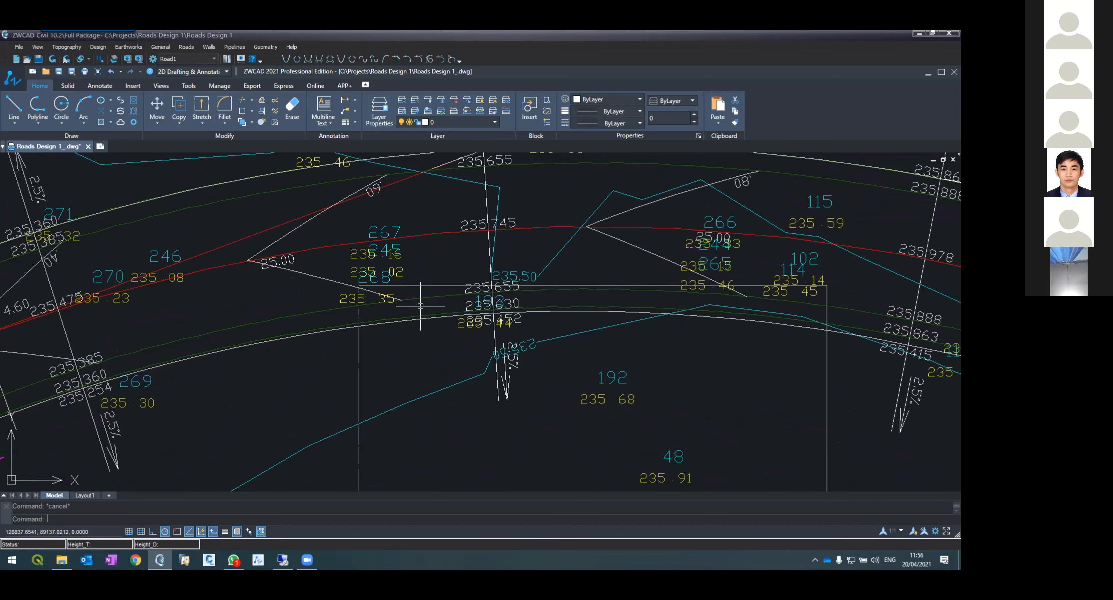
scroll(404, 315, "down", 5)
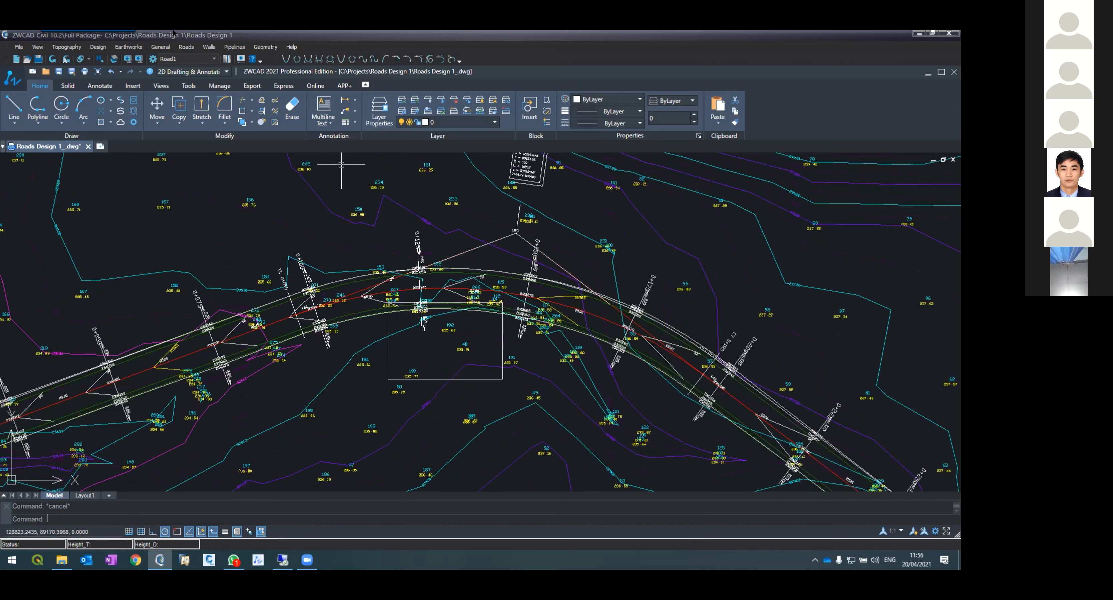
Step: Open the horizontal alignment of Road1 and select its points IP0, IP1 and IP2 in turn
left_click(185, 47)
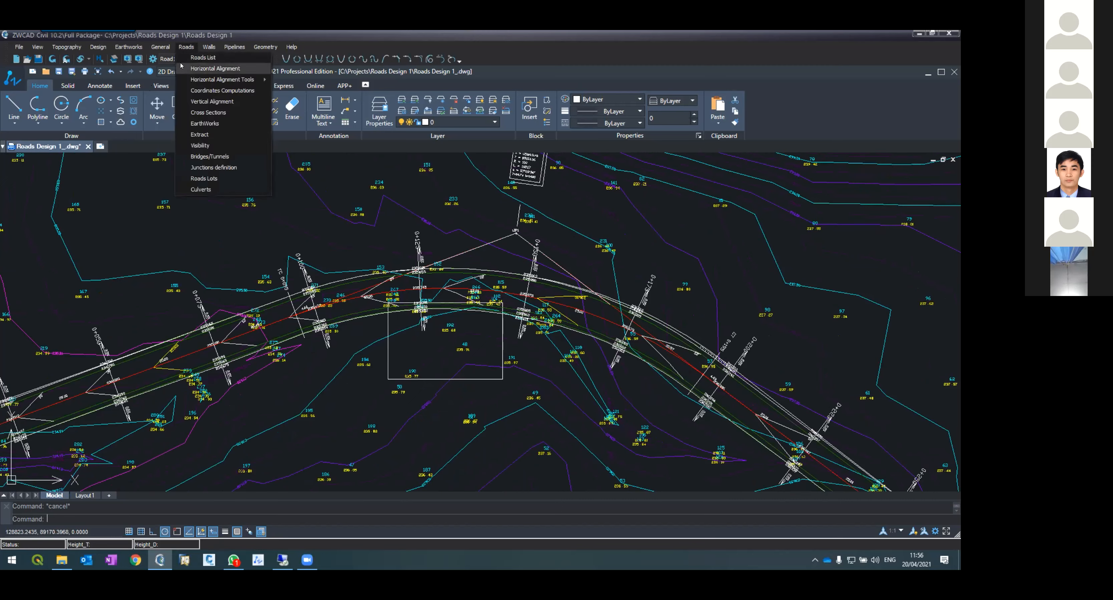
left_click(202, 69)
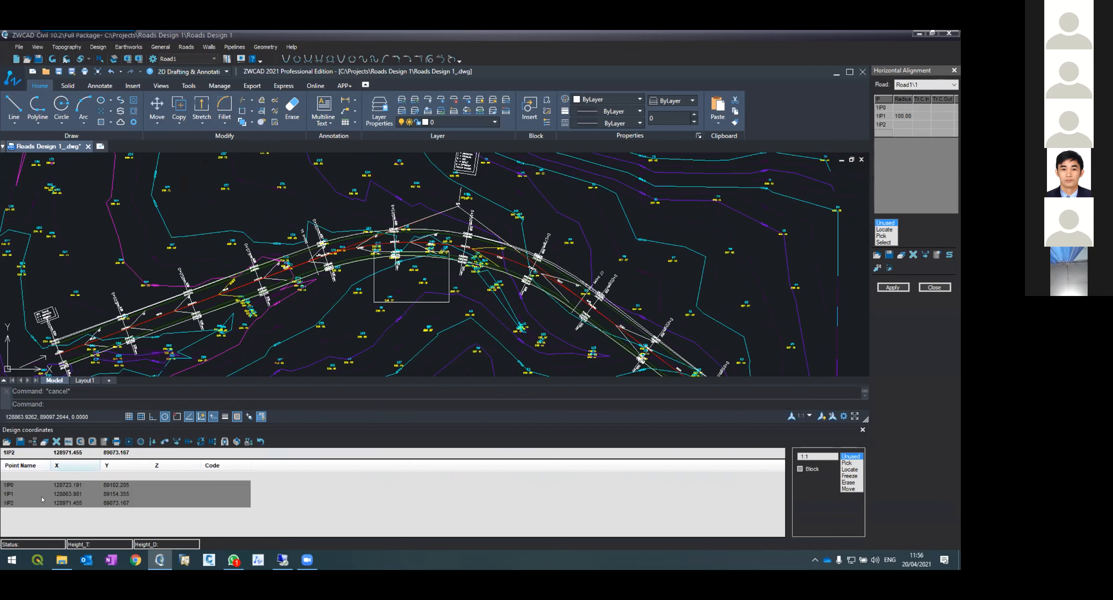
left_click(13, 490)
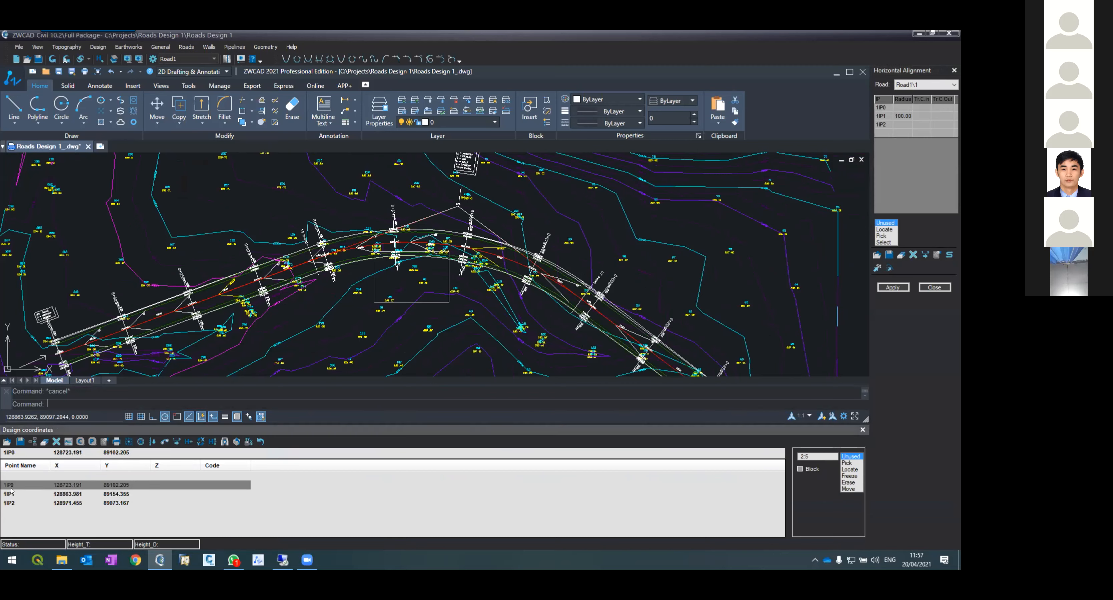
left_click(13, 497)
left_click(14, 504)
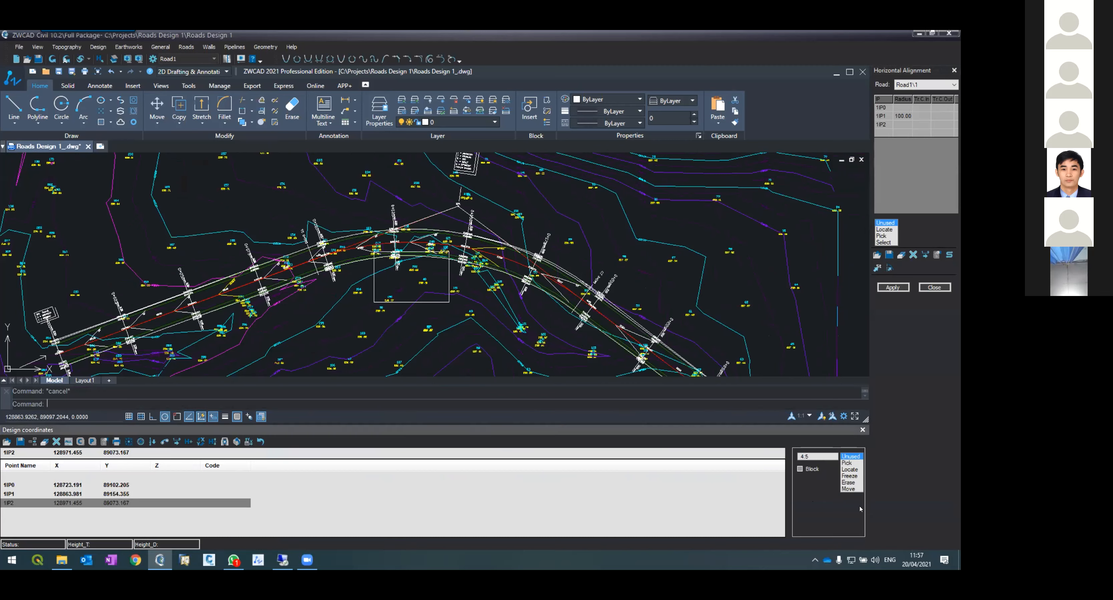
Step: Move intersection point IP1 of the alignment northward to a new position in the drawing
left_click(848, 490)
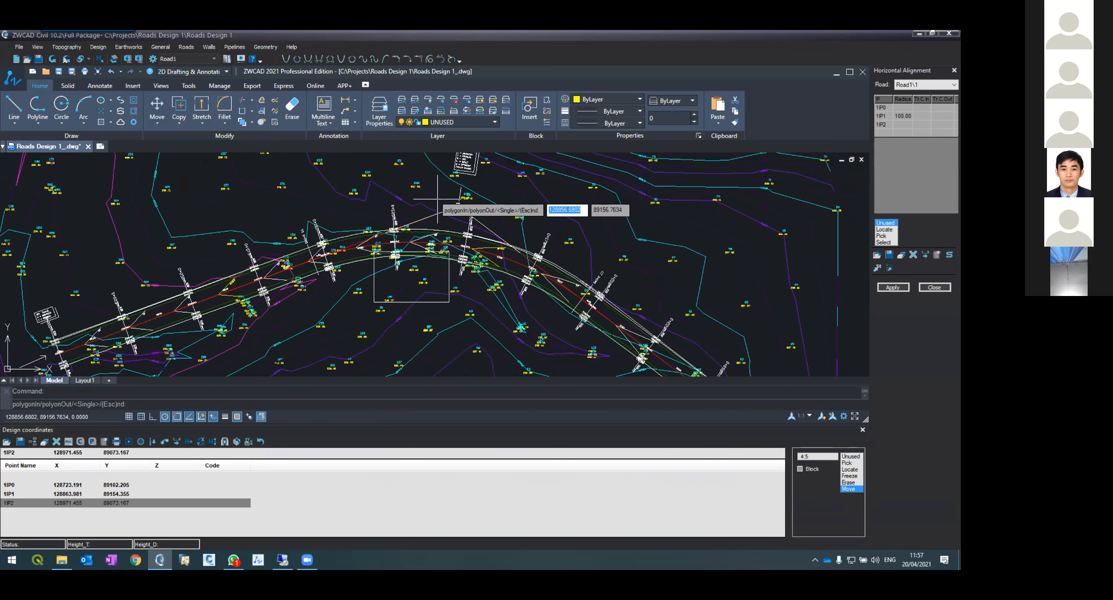
scroll(454, 178, "up", 5)
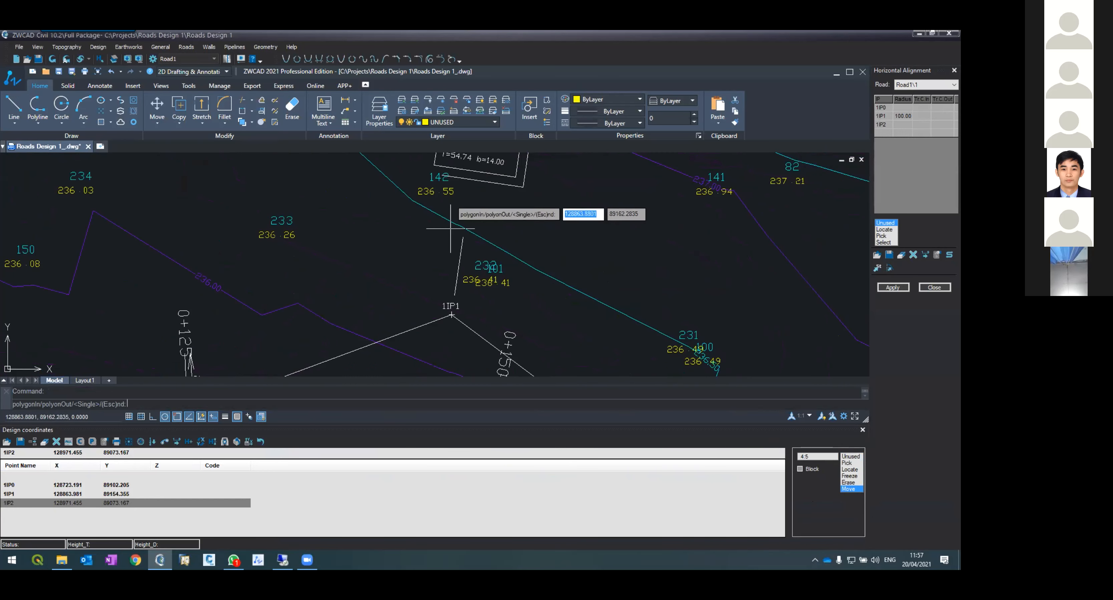
left_click(451, 315)
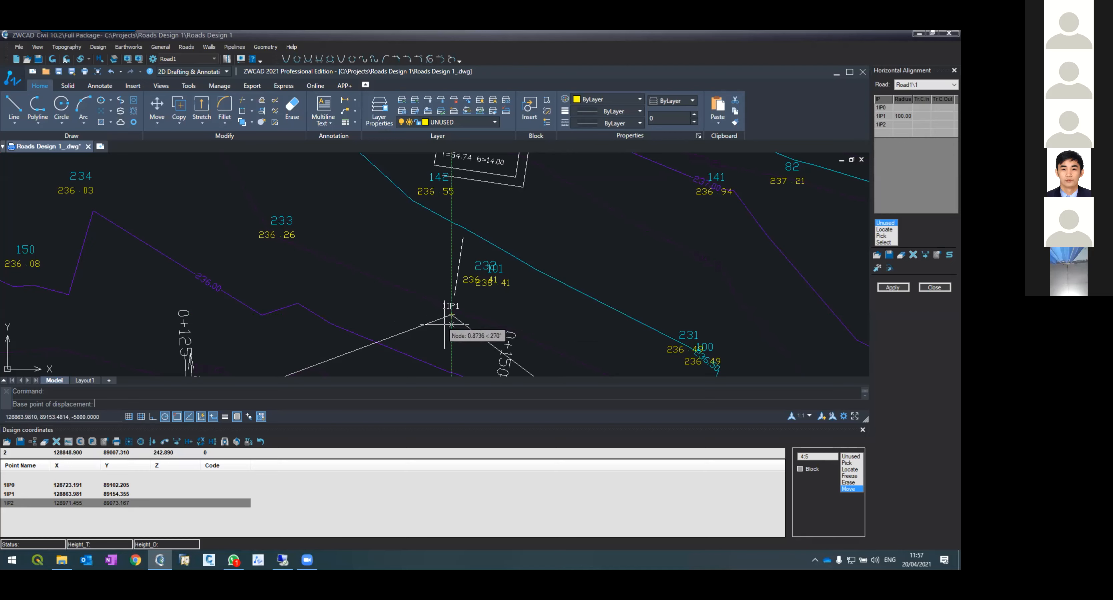
left_click(452, 315)
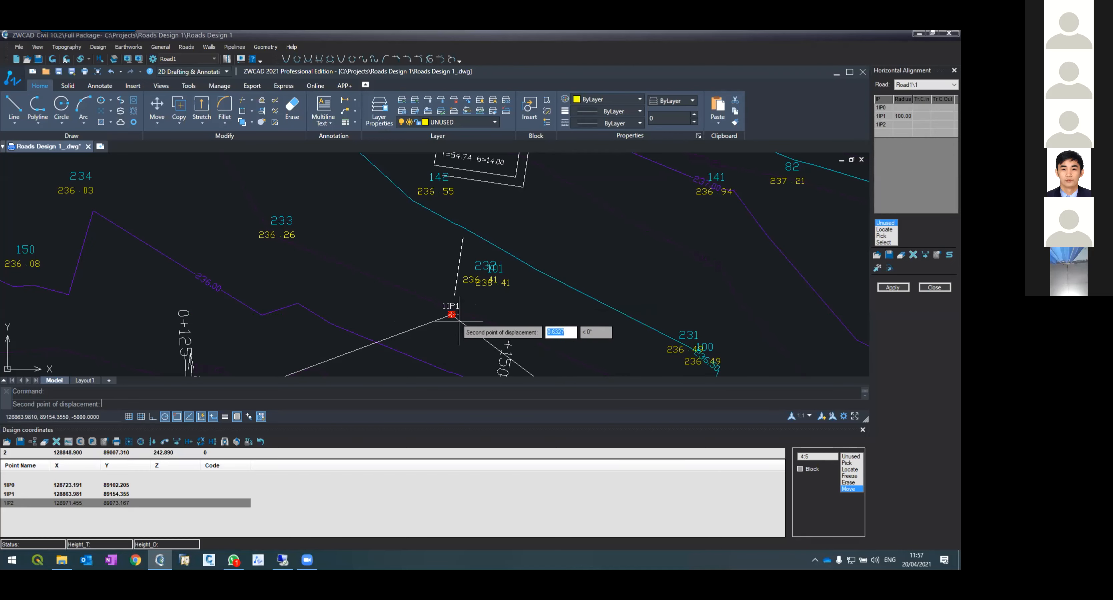
scroll(451, 317, "down", 1)
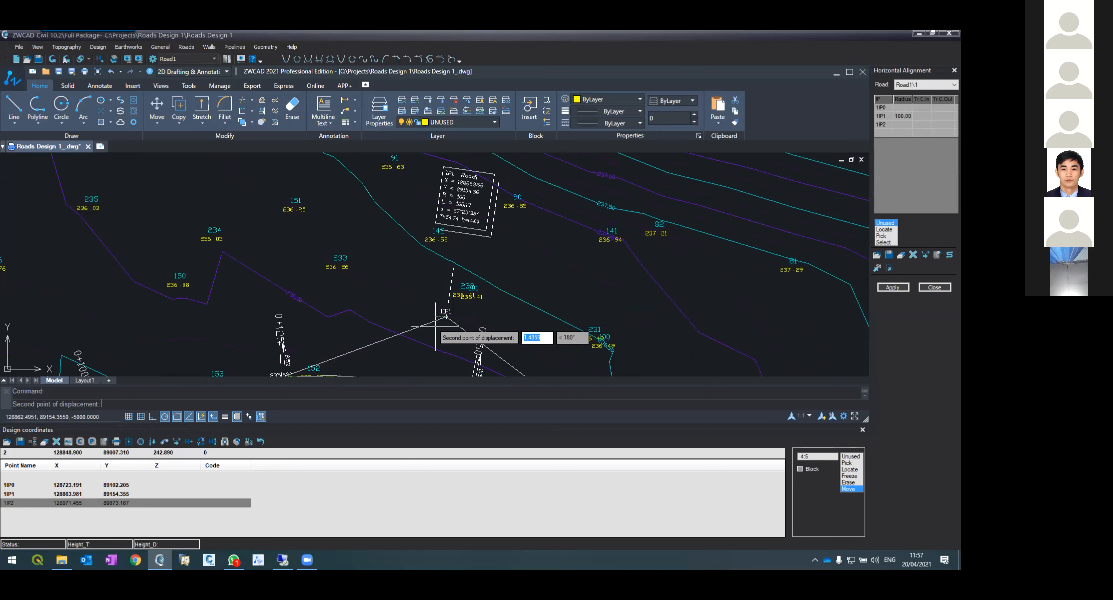
scroll(436, 326, "up", 2)
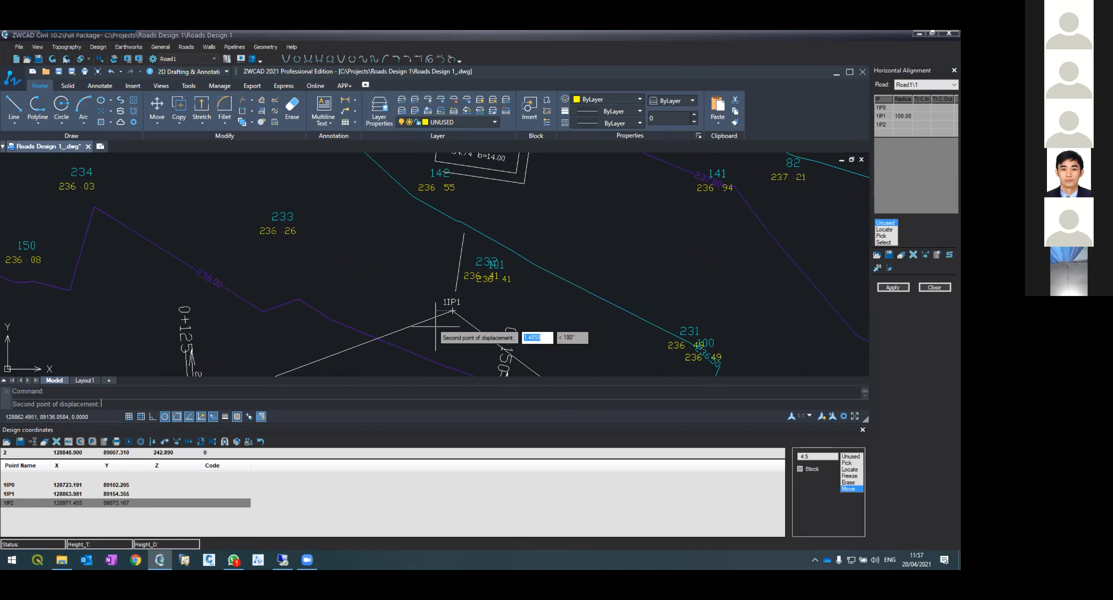
scroll(497, 290, "down", 4)
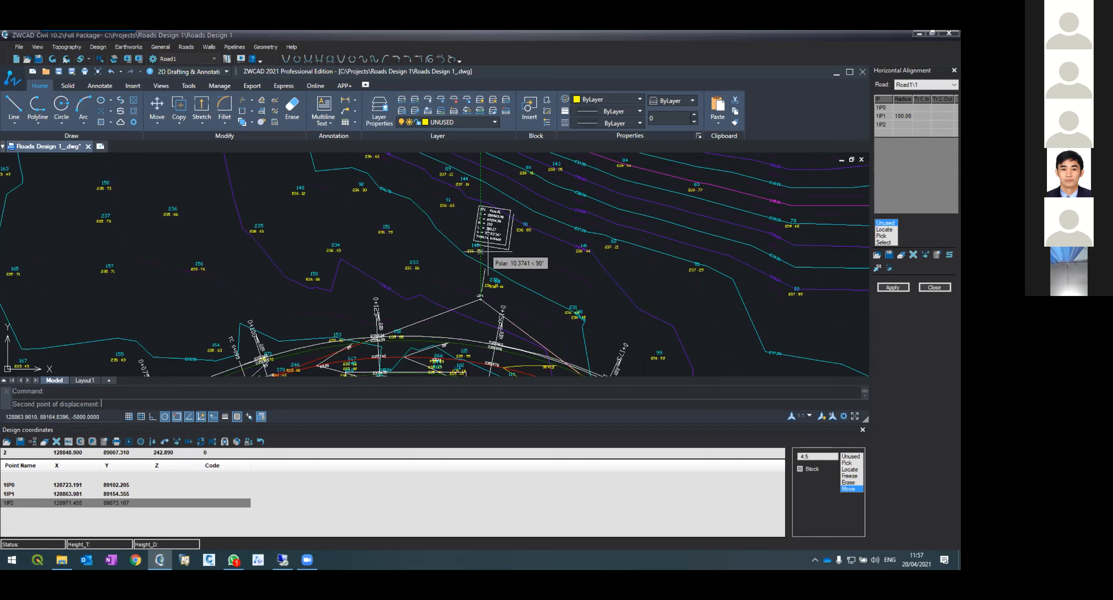
left_click(502, 229)
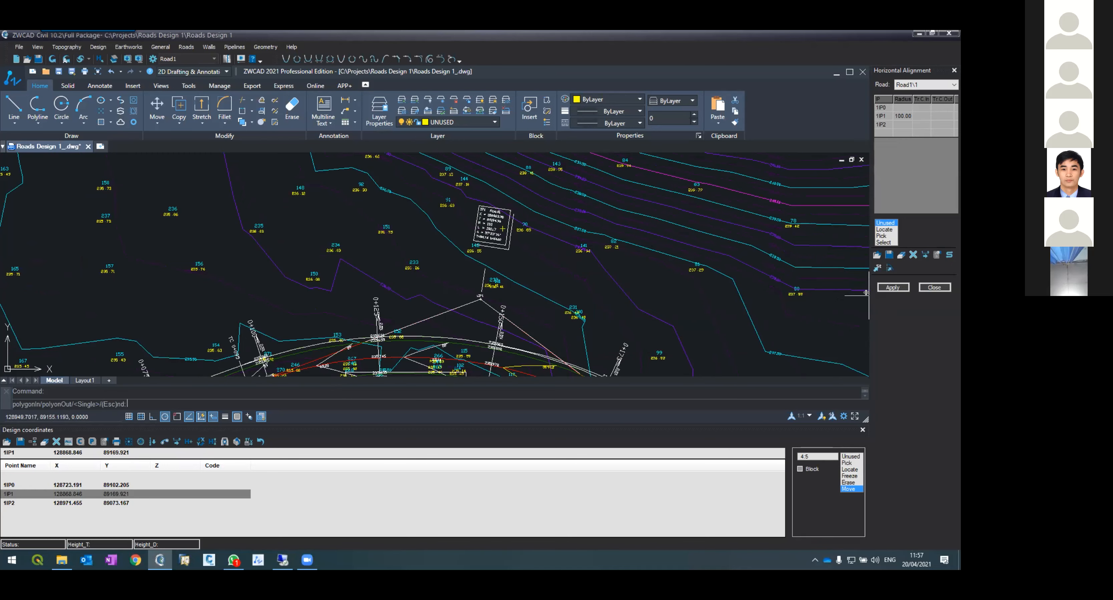
Step: Apply the horizontal alignment, regenerating layout, contours, distances and triangles at interval 2
left_click(892, 287)
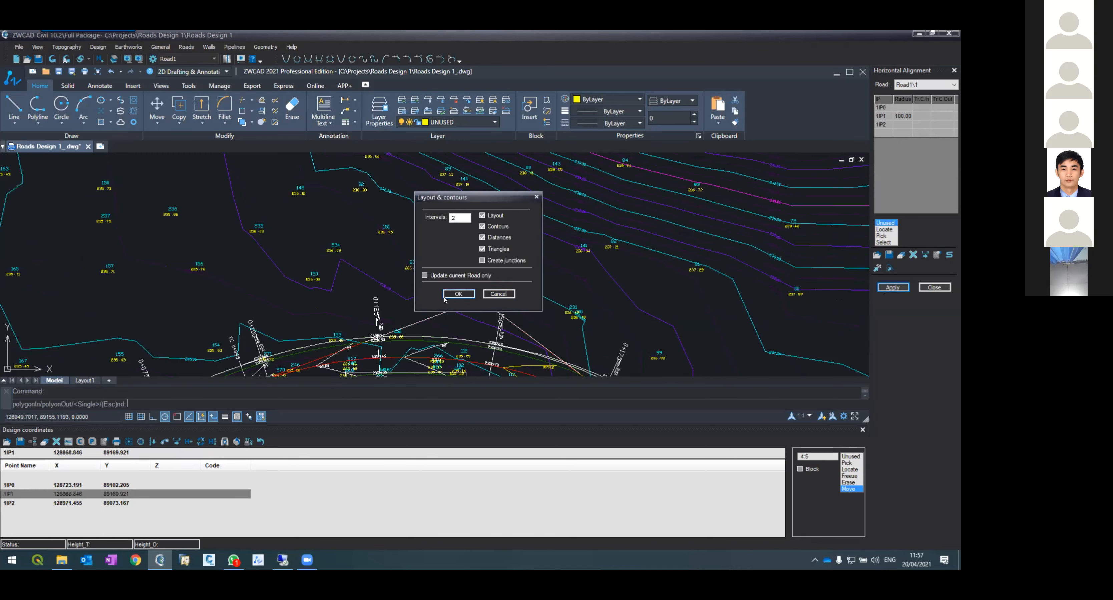
left_click(458, 294)
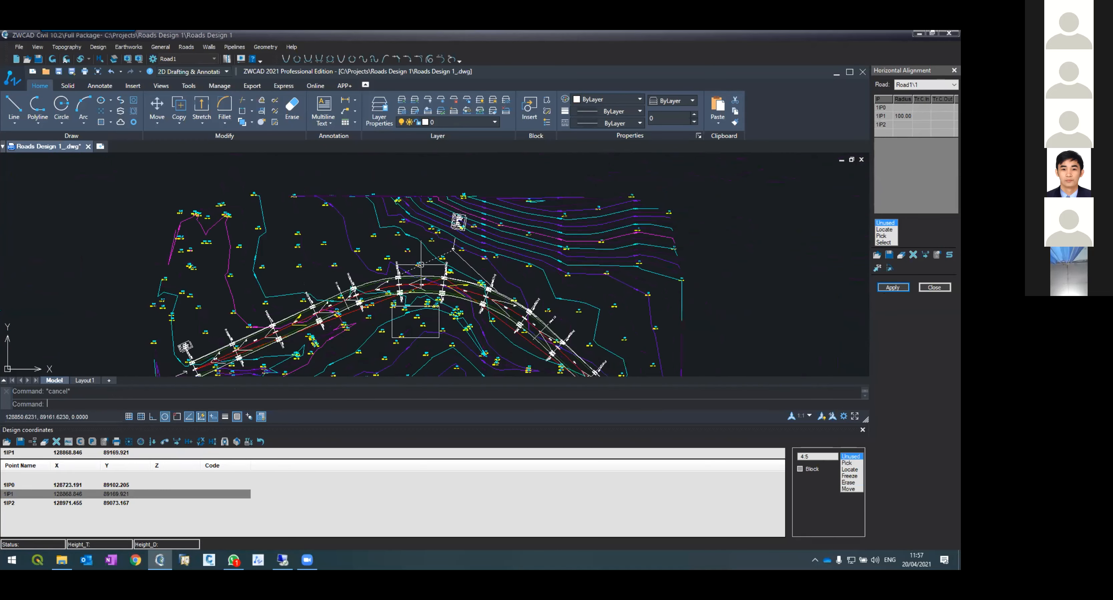
Step: Select and delete a leftover object beside the road alignment
scroll(408, 322, "up", 2)
left_click(383, 310)
key("Delete")
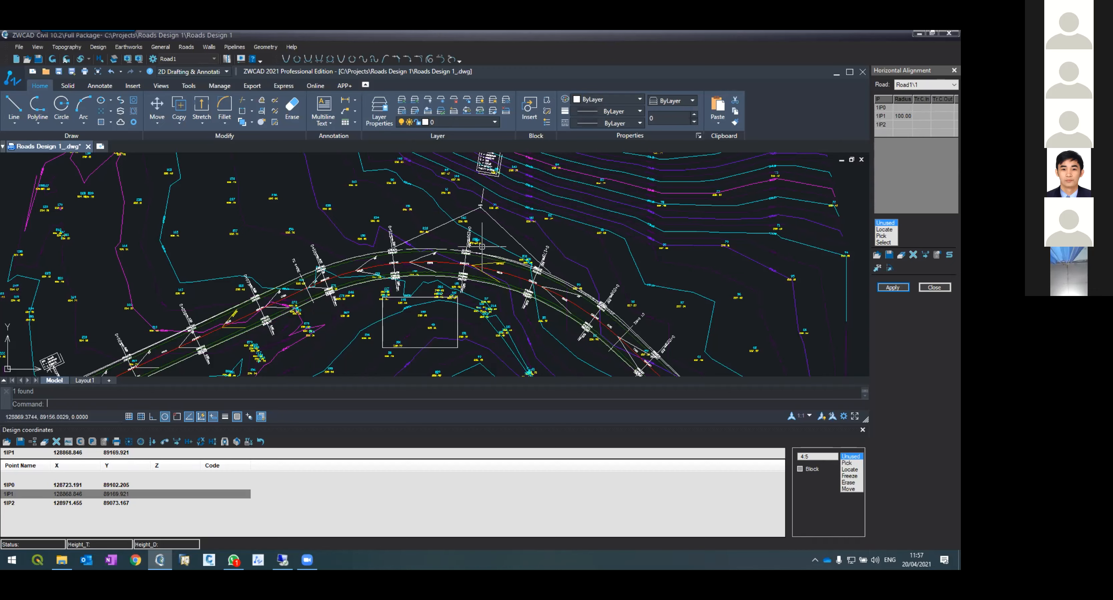
Step: Examine the regenerated road layout along the alignment up to IP2
scroll(447, 158, "down", 4)
scroll(486, 198, "up", 3)
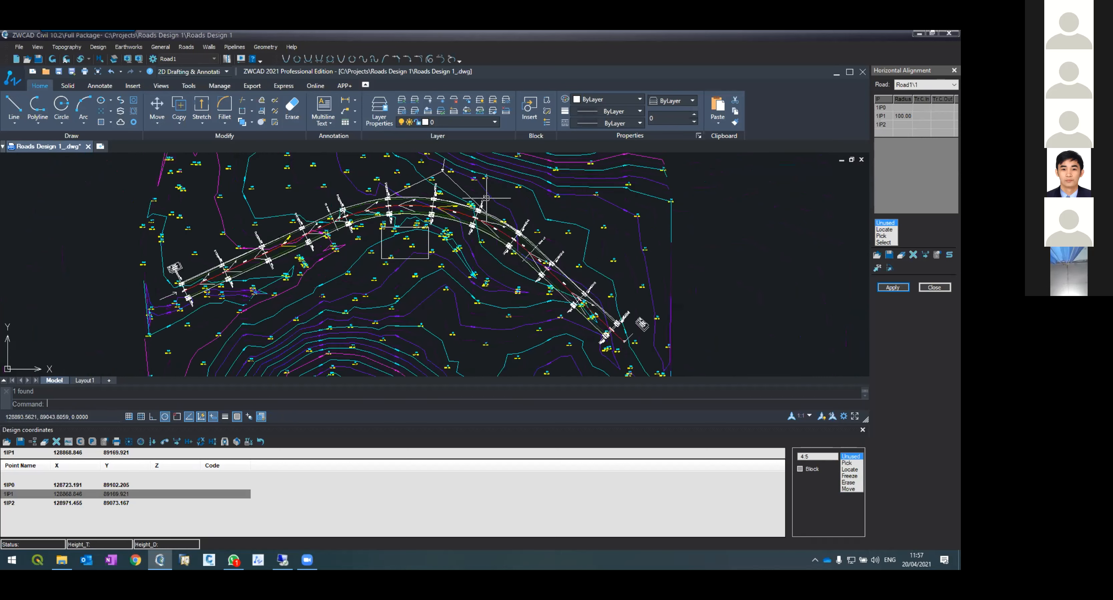
scroll(509, 224, "down", 3)
scroll(581, 283, "up", 5)
scroll(582, 283, "up", 3)
scroll(519, 242, "down", 3)
scroll(536, 262, "up", 4)
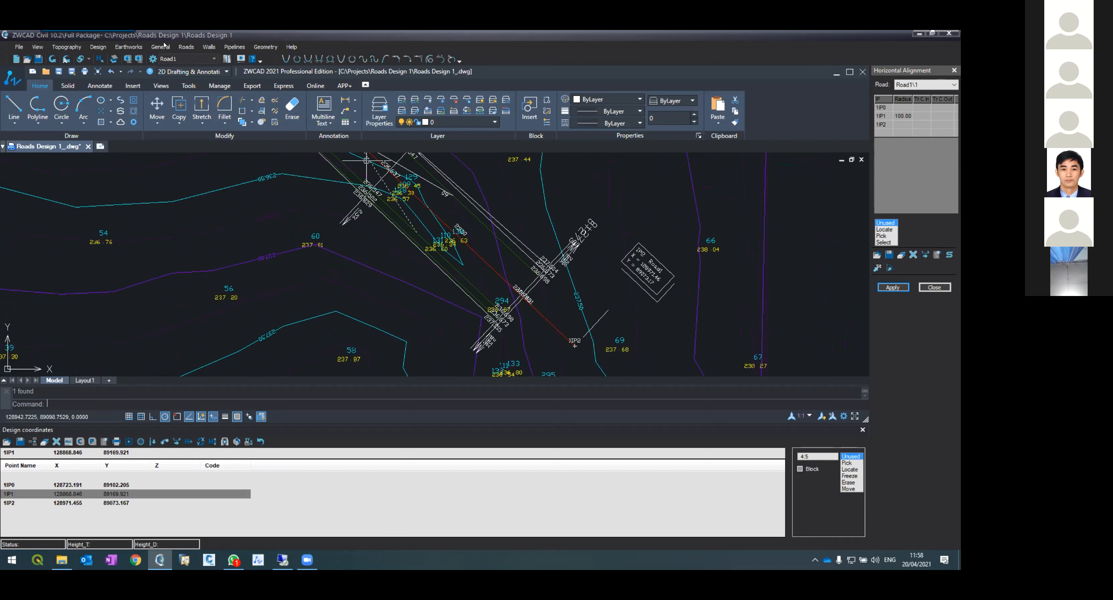
Step: Open Road1's vertical alignment and draw a vertical polyline just past the profile's end as an extend boundary
left_click(186, 48)
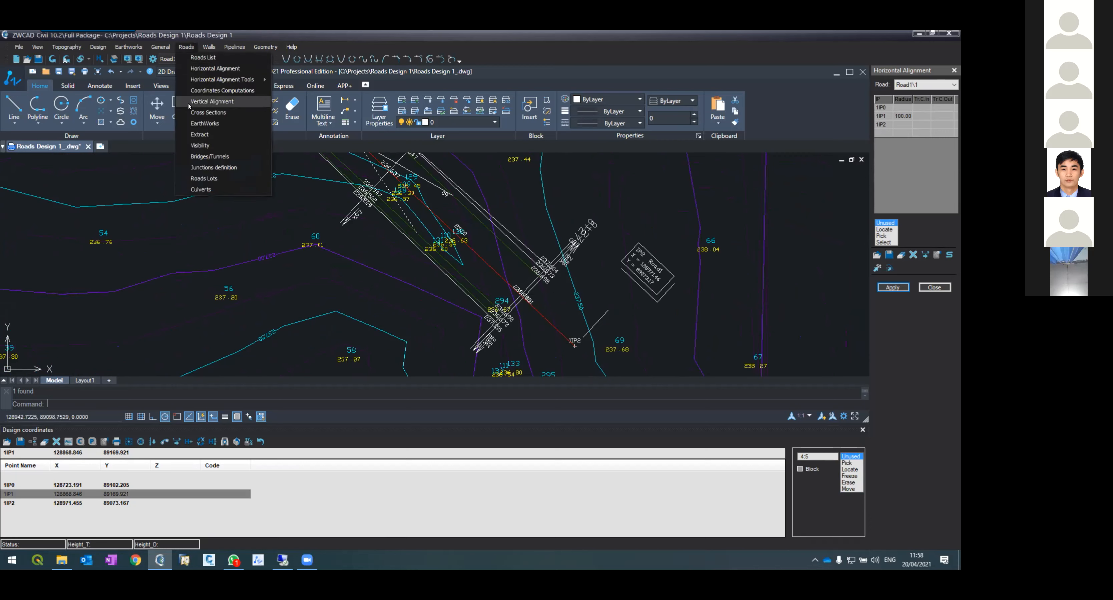
left_click(203, 102)
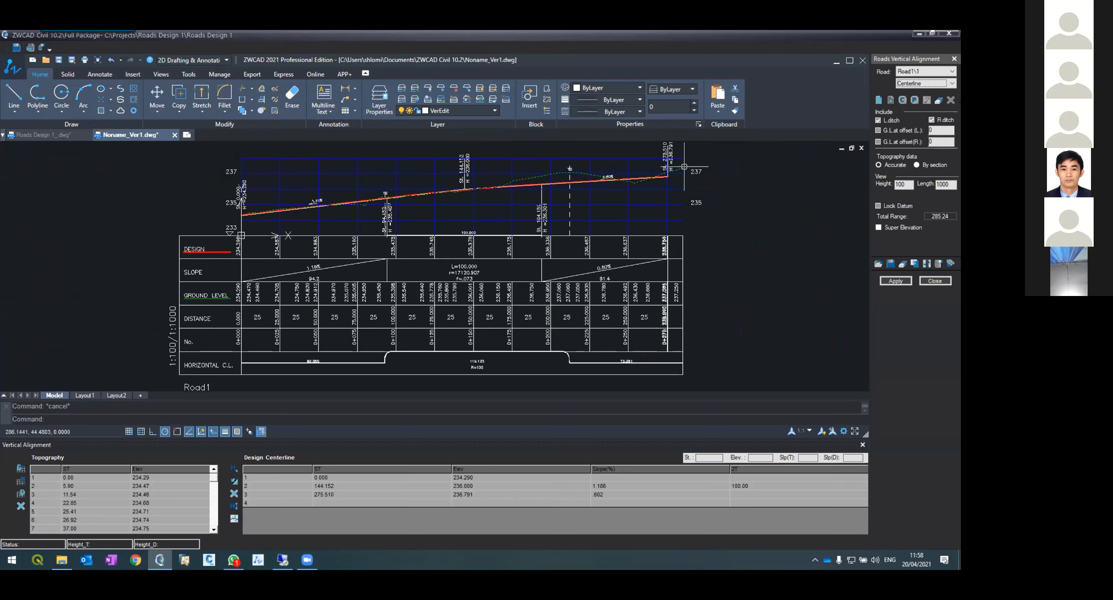
scroll(684, 166, "up", 2)
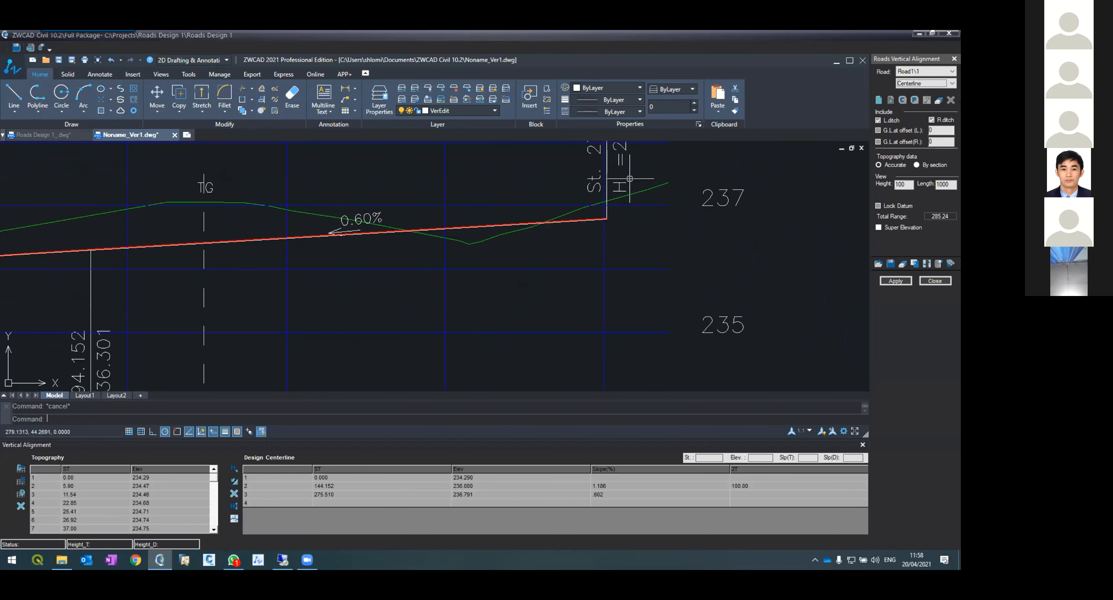
scroll(629, 184, "down", 3)
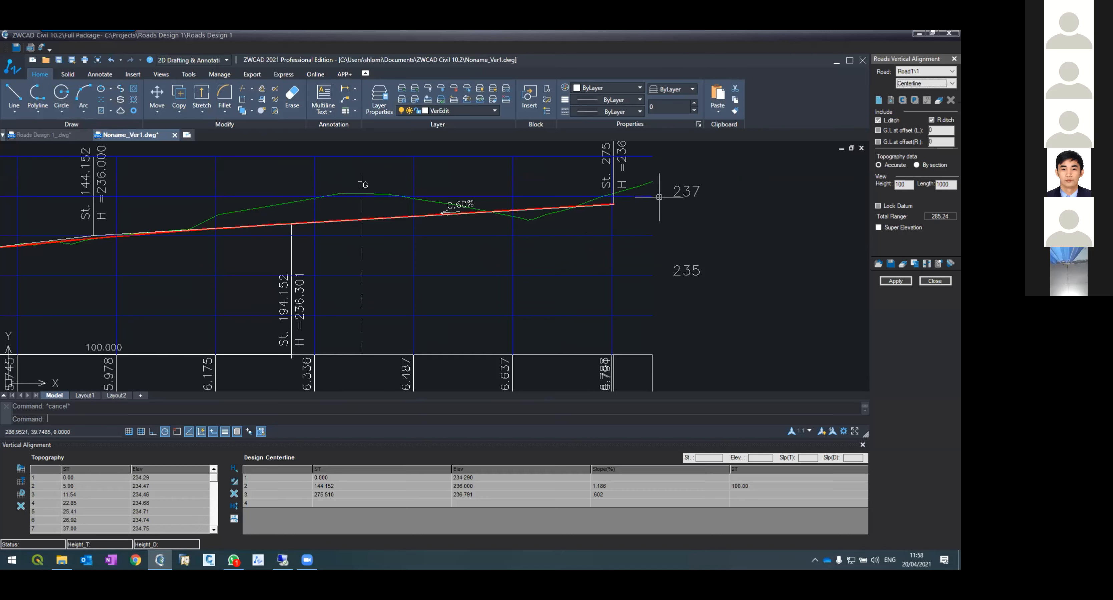
type("pl")
key("Return")
left_click(722, 154)
left_click(723, 237)
key("Return")
Step: Extend the red design grade line to the vertical boundary line, then erase the boundary line
type("ex")
key("Return")
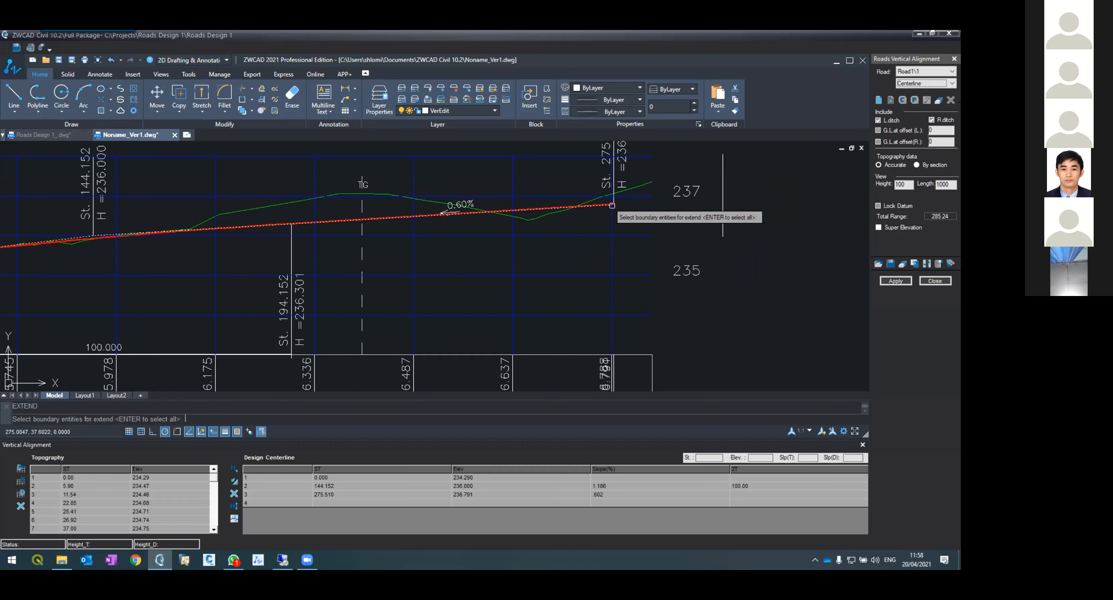
scroll(611, 205, "up", 5)
left_click(607, 198)
scroll(627, 216, "down", 3)
left_click(809, 258)
key("Return")
left_click(637, 248)
key("Return")
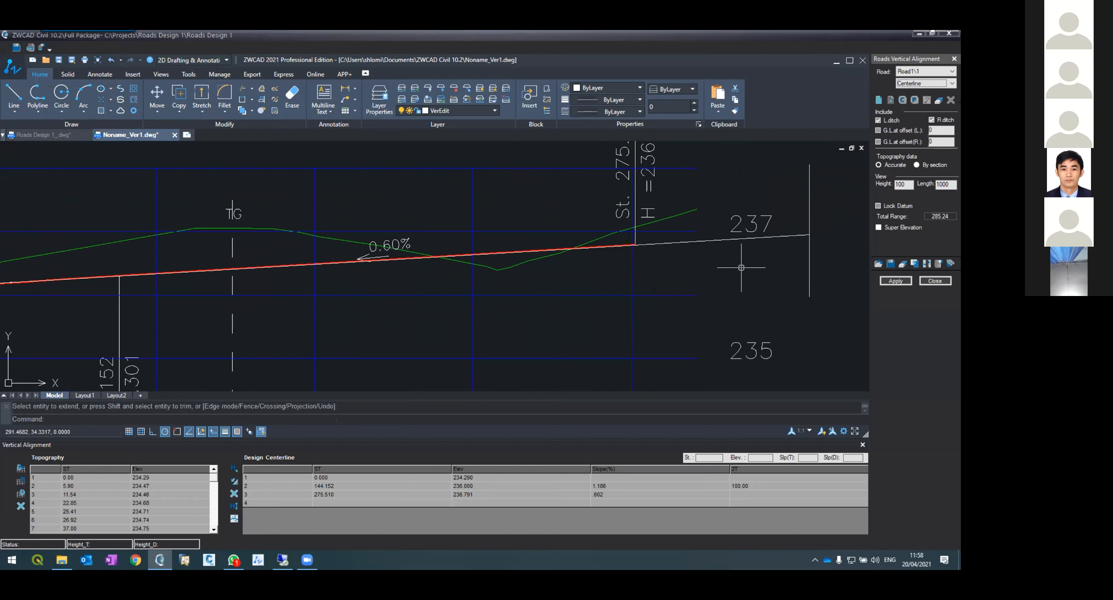
left_click(810, 269)
type("e")
key("Return")
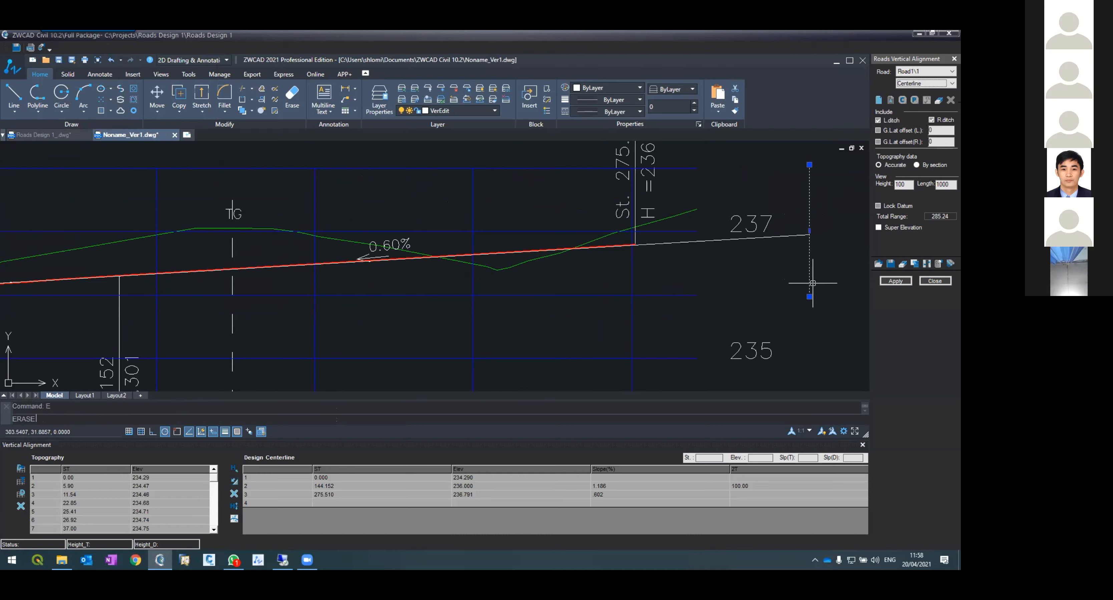
Step: Apply the vertical alignment changes with Update all, then close the vertical alignment dialog
left_click(883, 283)
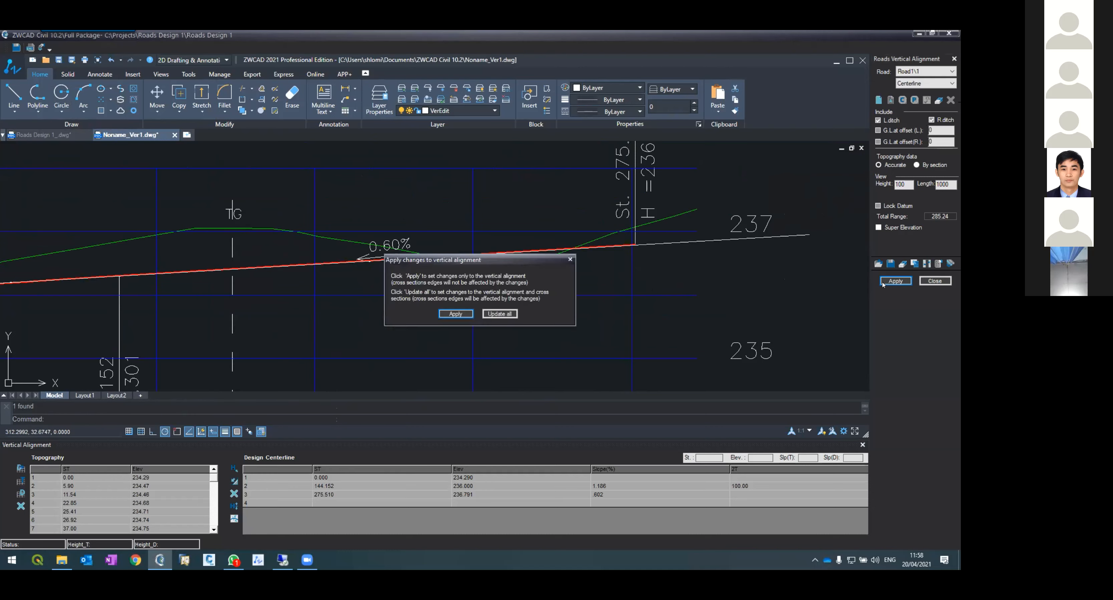
left_click(499, 314)
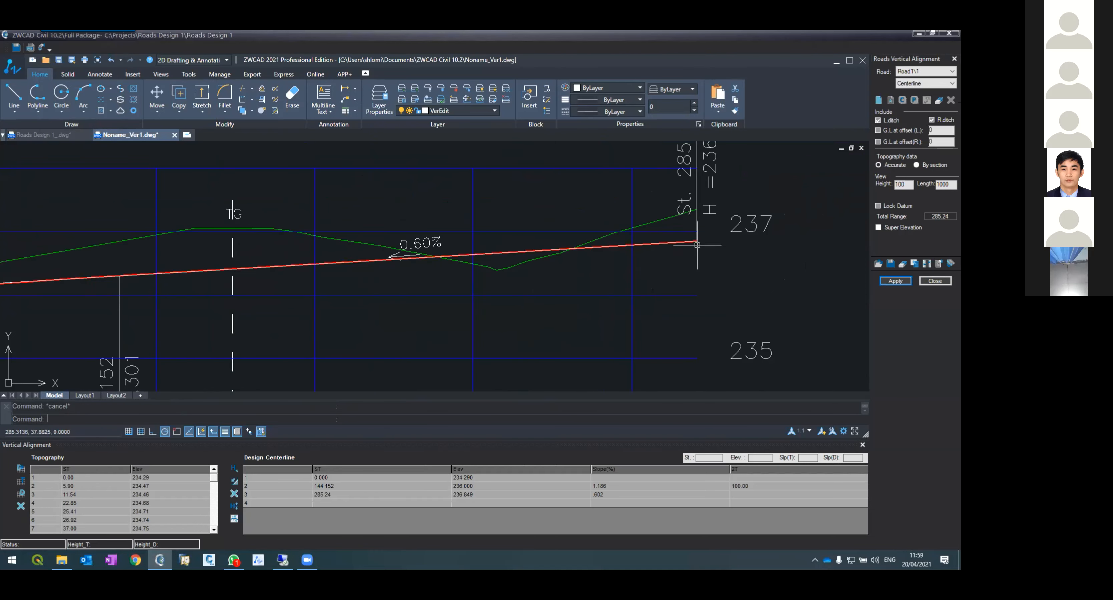
scroll(697, 244, "down", 4)
left_click(935, 282)
Step: Open the cross sections and set the last section's station to 285.23 and its name to 0+285.23
left_click(186, 46)
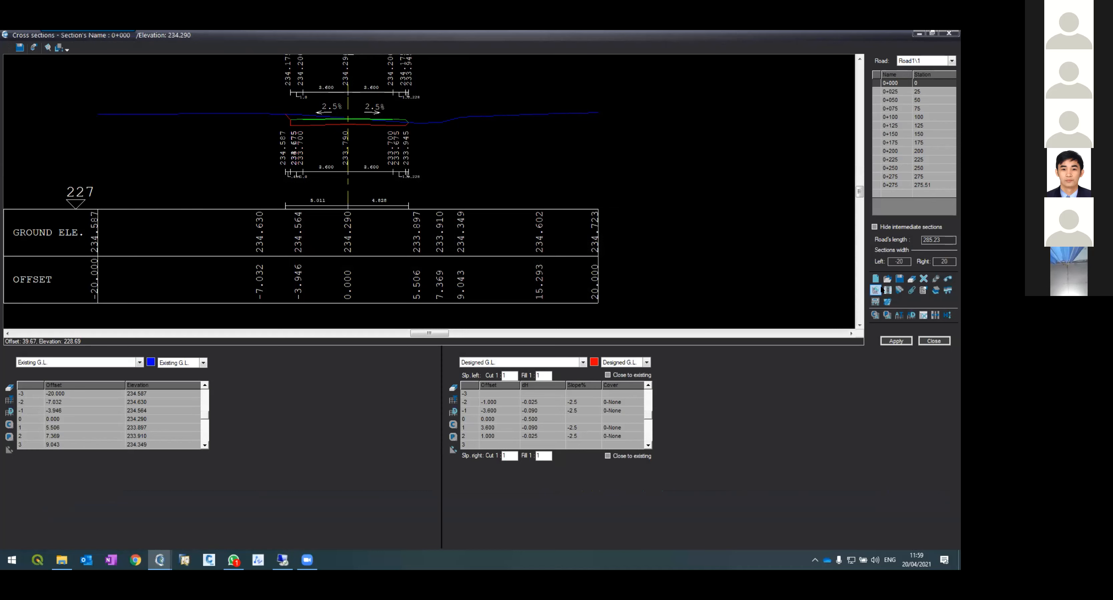
left_click(892, 186)
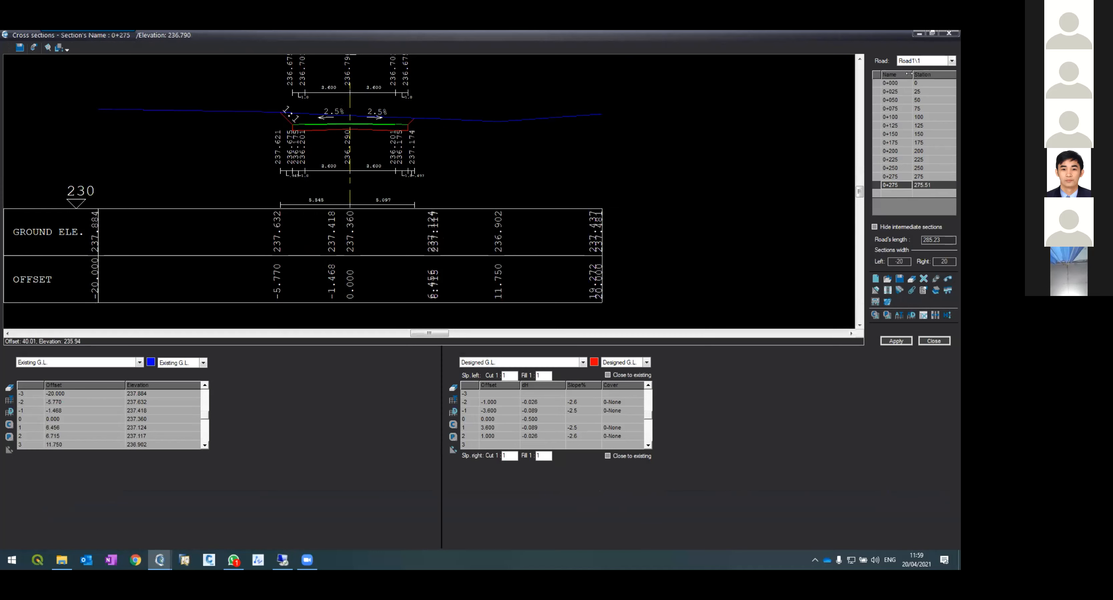
left_click(927, 186)
type("275")
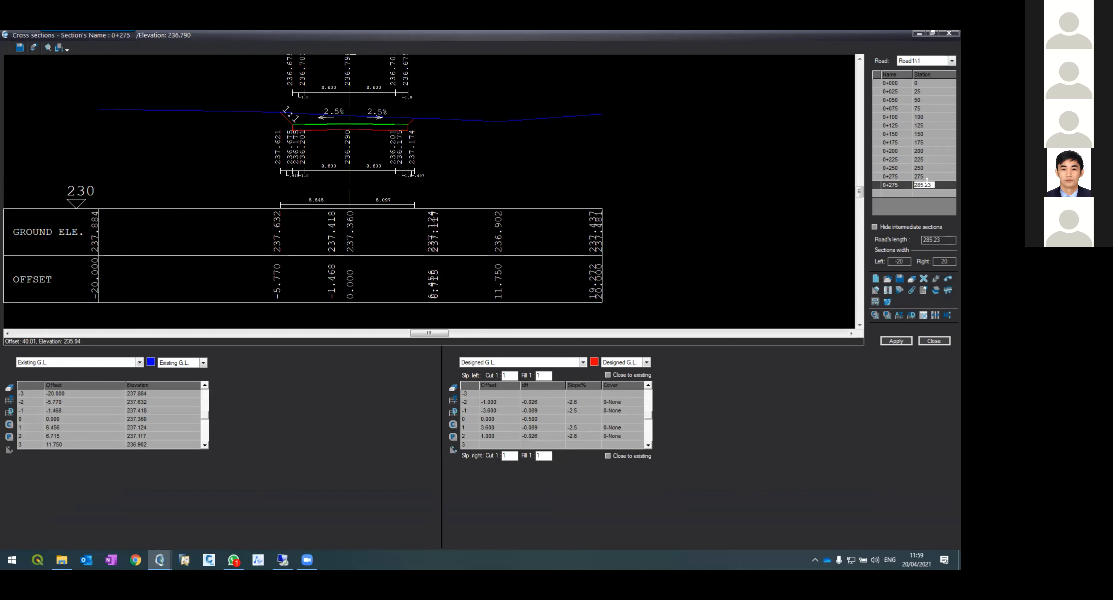
left_click(884, 186)
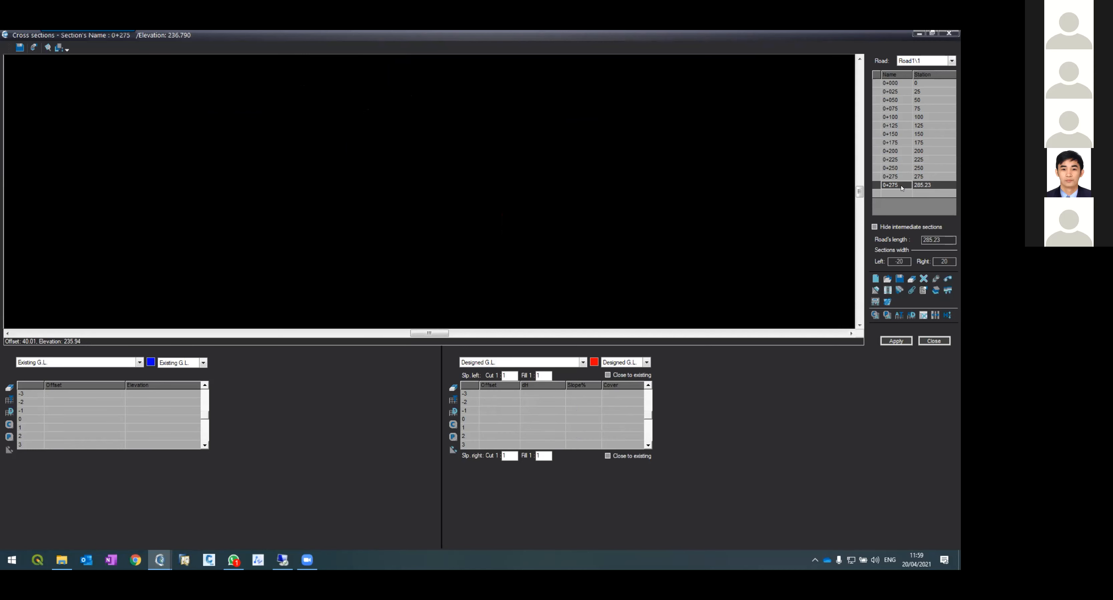
left_click(900, 186)
key("Return")
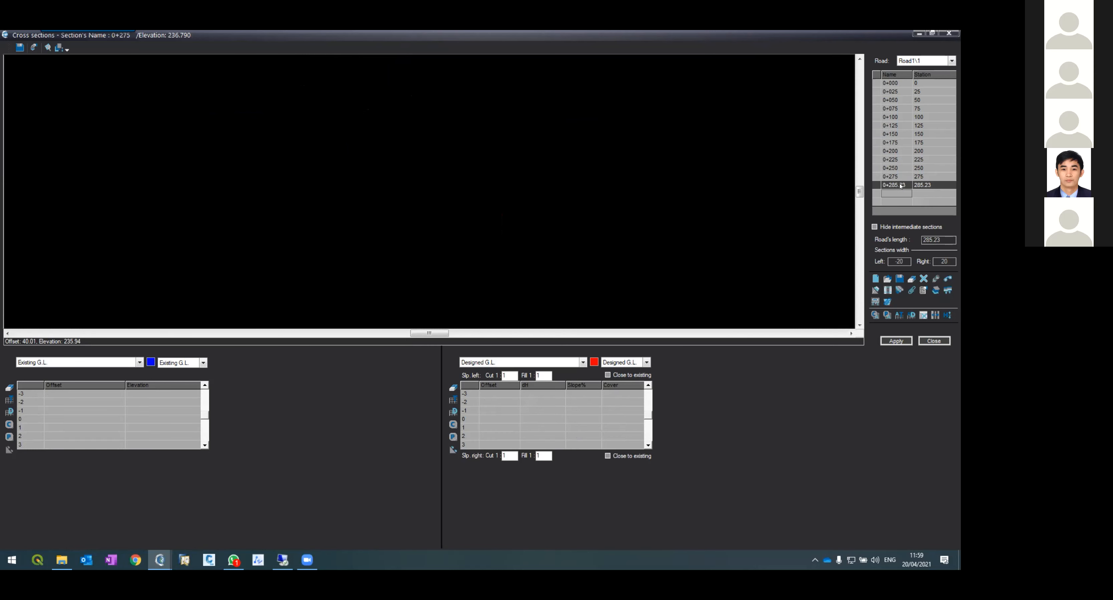
left_click(899, 186)
Step: Get topography data for all sections, accepting the overwrite of existing data
left_click(899, 315)
left_click(505, 309)
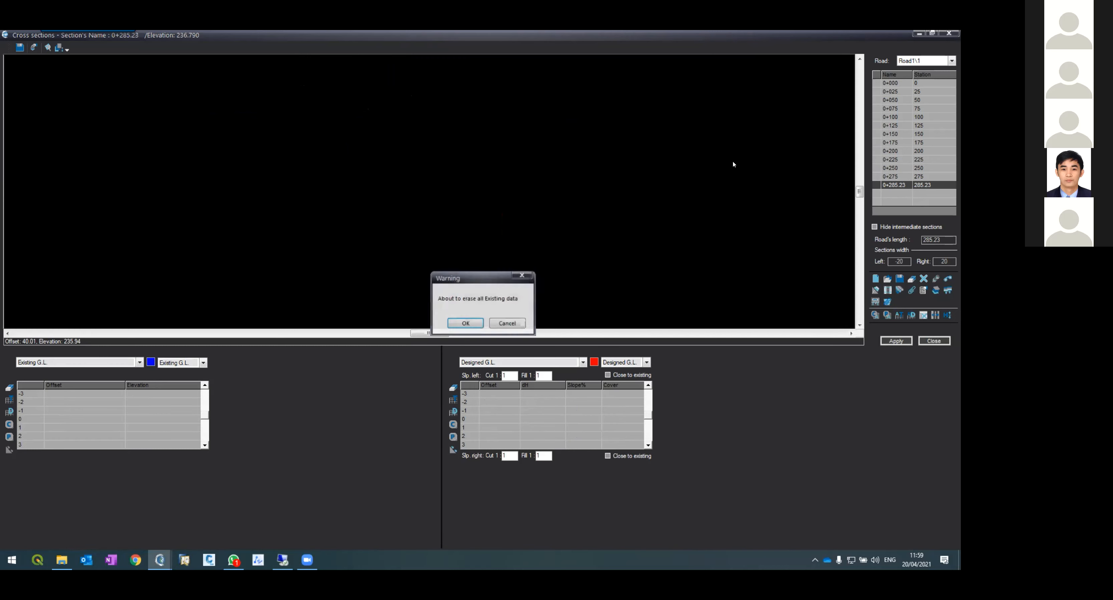
left_click(466, 324)
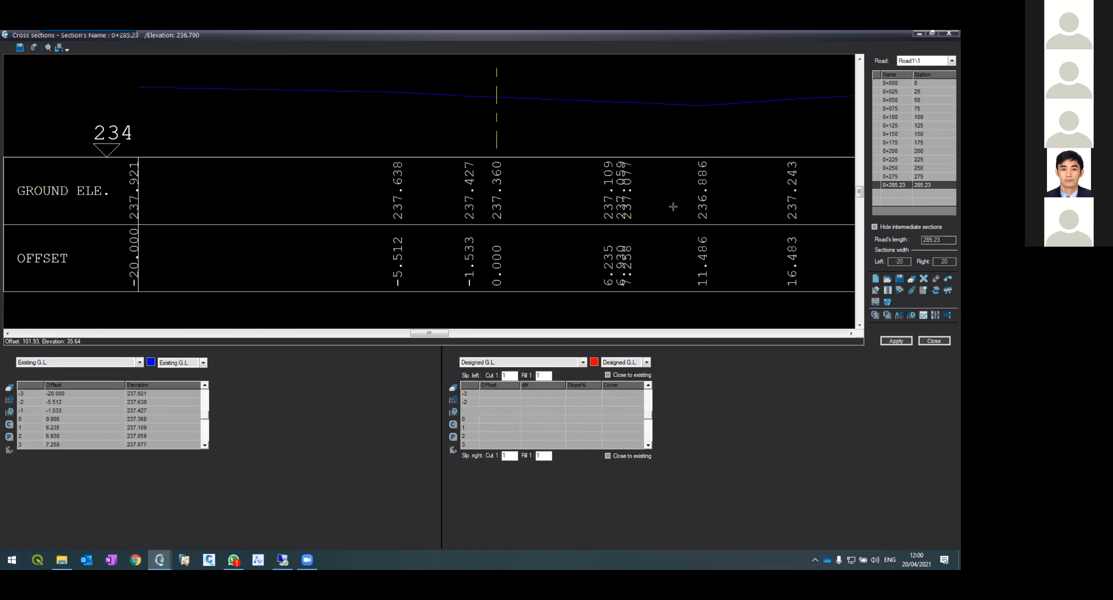
Step: Give the new end section 0+285.23 the design template and apply the cross sections to rebuild the drawing
left_click(890, 177)
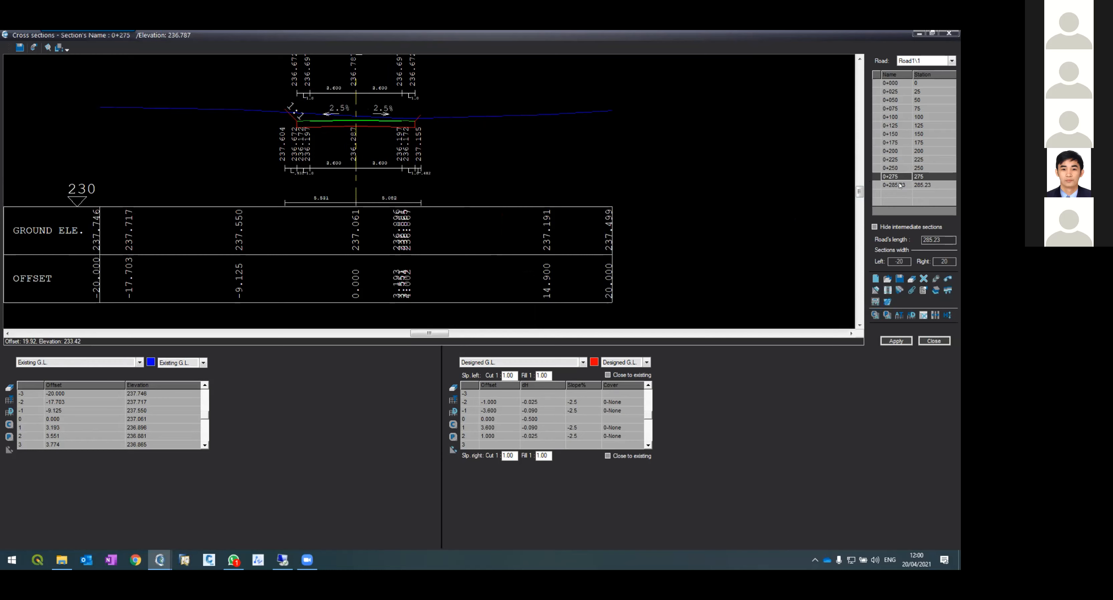
key("Down")
left_click(885, 315)
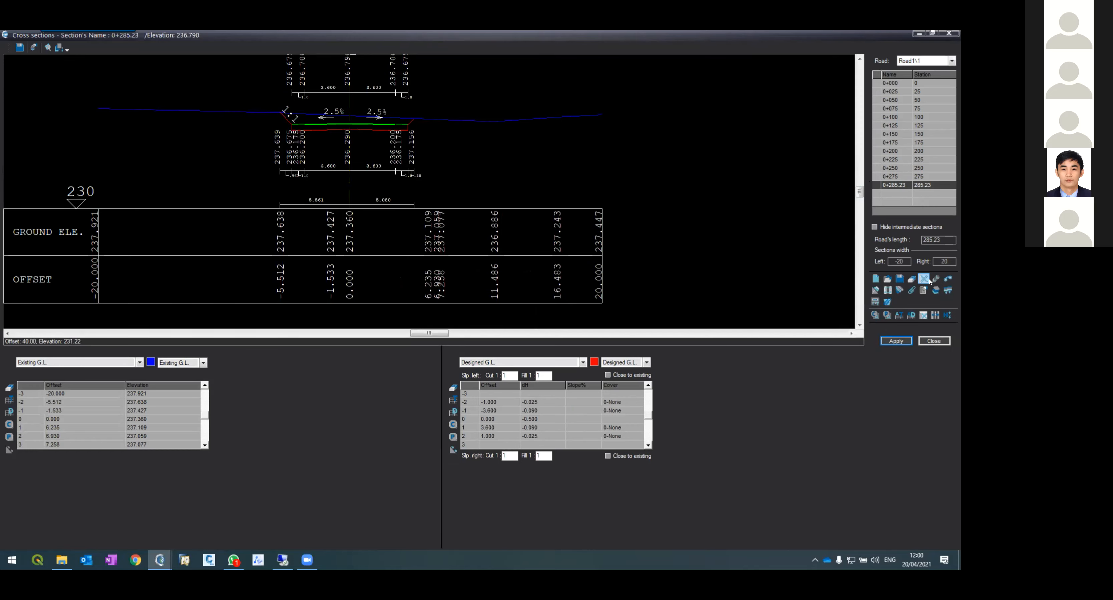
left_click(456, 292)
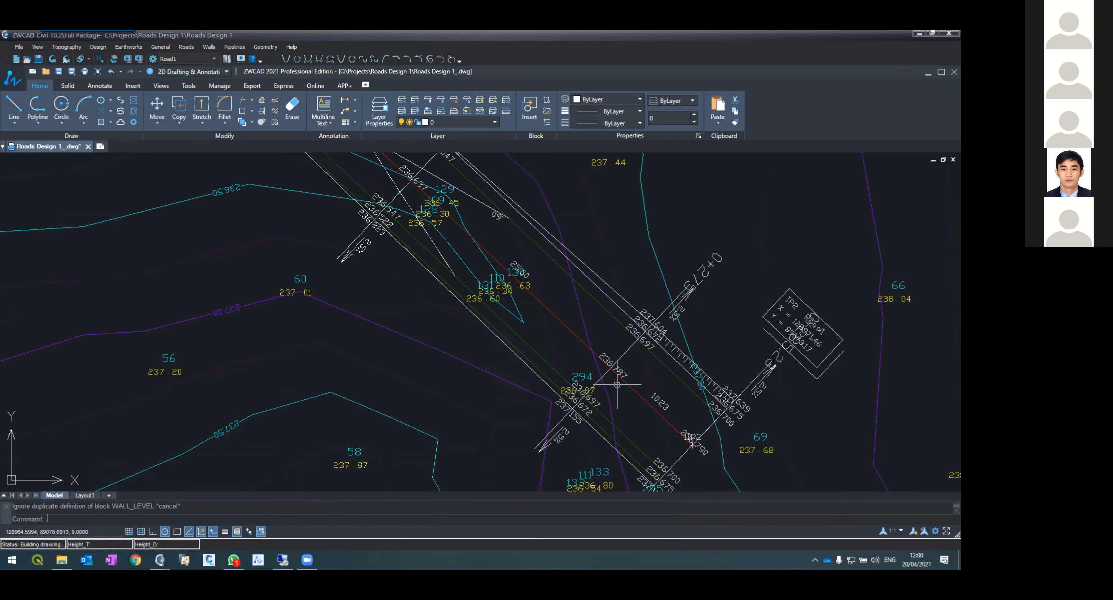
Step: Examine the rebuilt road layout and contours along the alignment, especially near its end at IP2
scroll(611, 362, "down", 10)
scroll(604, 352, "up", 8)
scroll(598, 347, "down", 6)
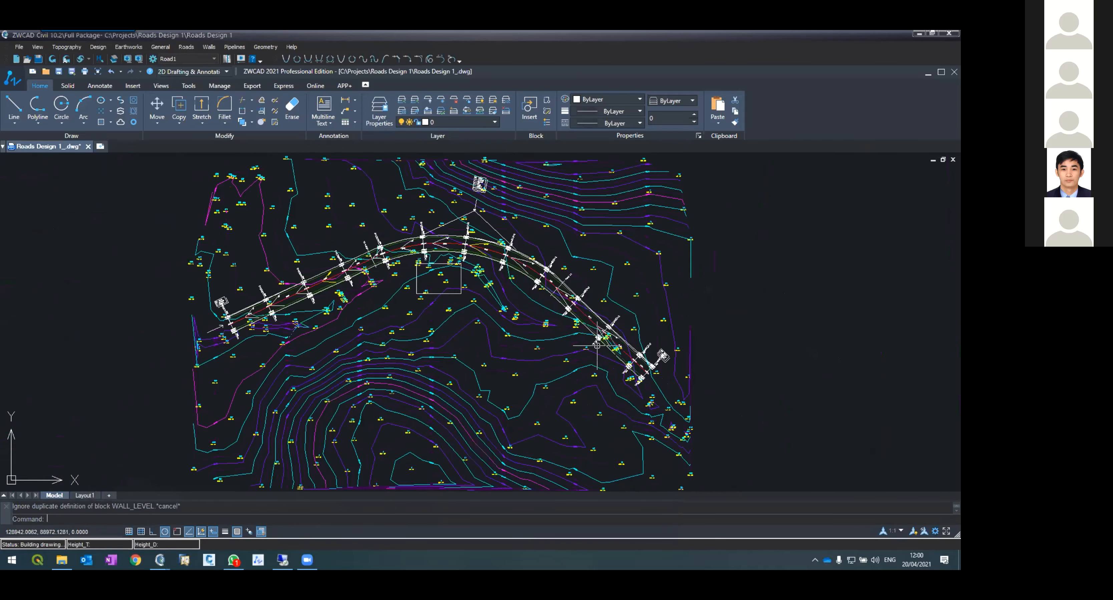
scroll(597, 345, "up", 2)
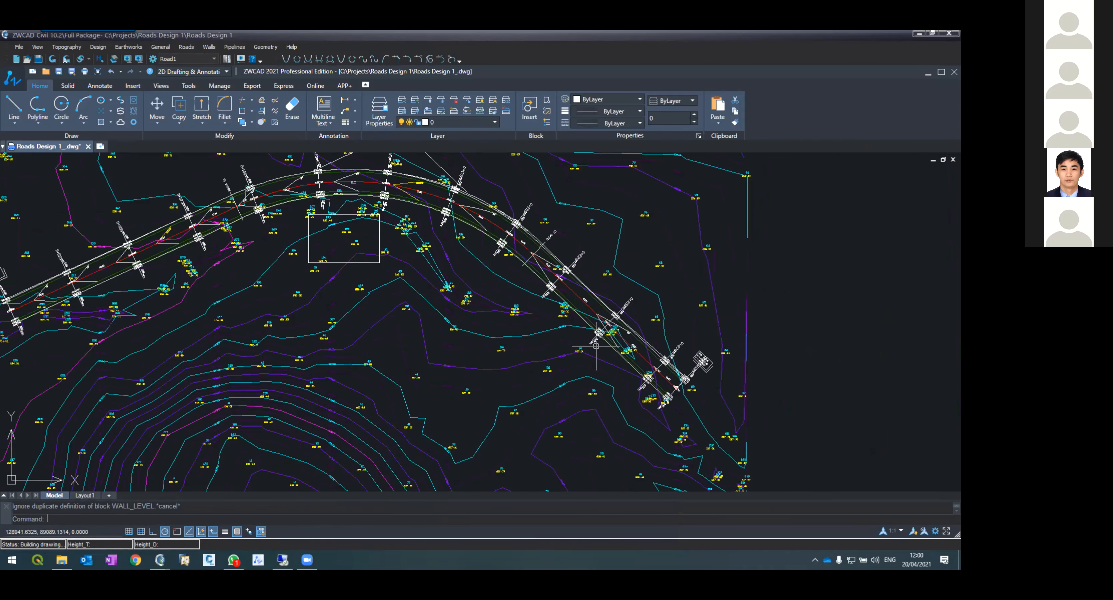
scroll(596, 346, "down", 6)
scroll(599, 352, "up", 4)
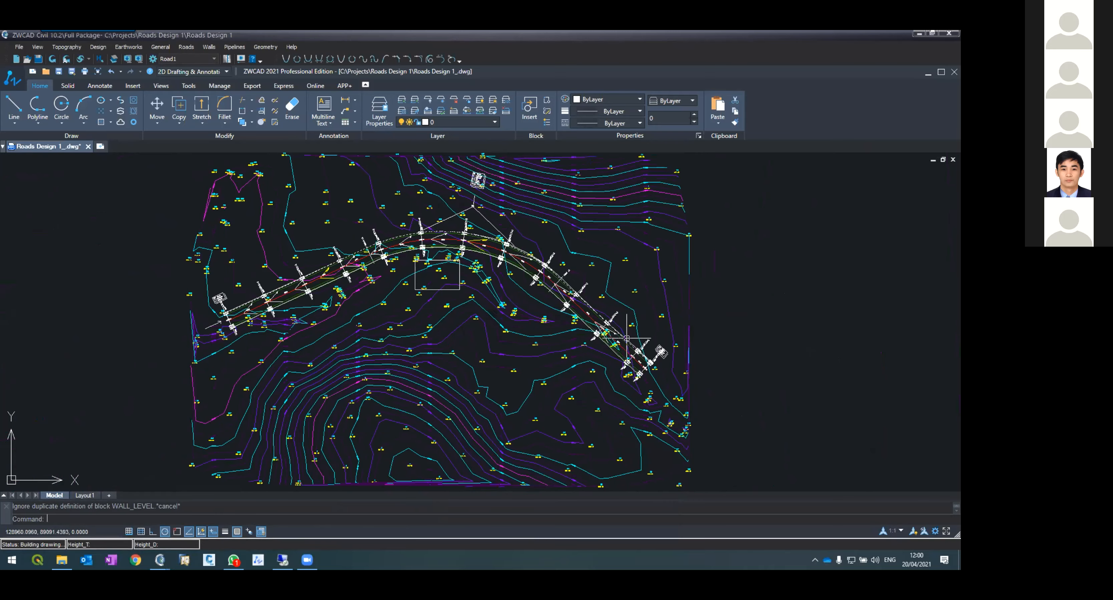
scroll(585, 349, "up", 5)
scroll(574, 371, "down", 2)
scroll(546, 345, "up", 2)
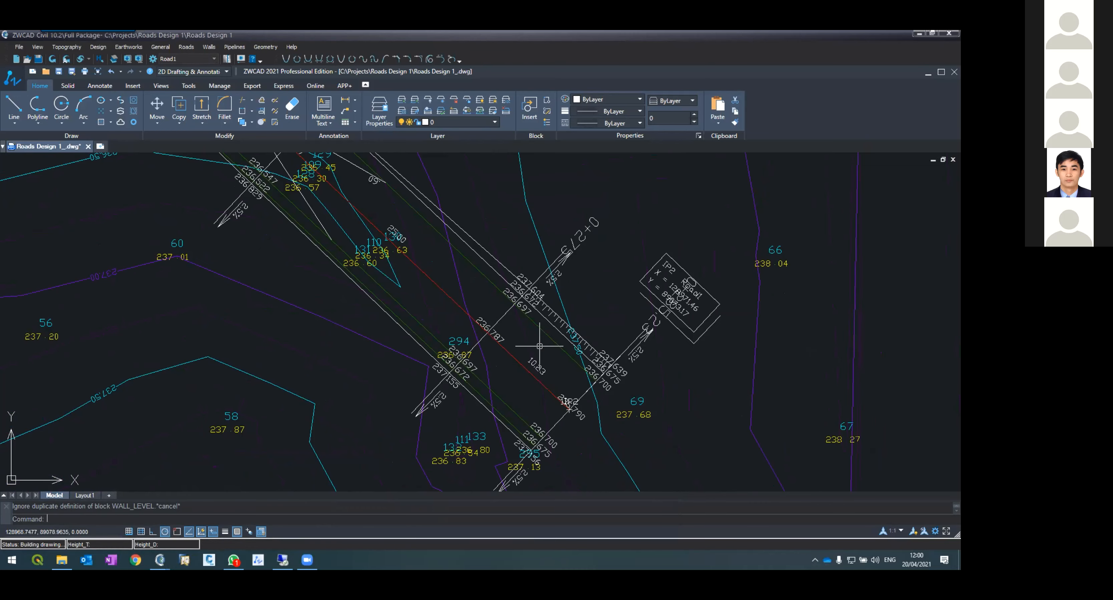
scroll(588, 413, "down", 6)
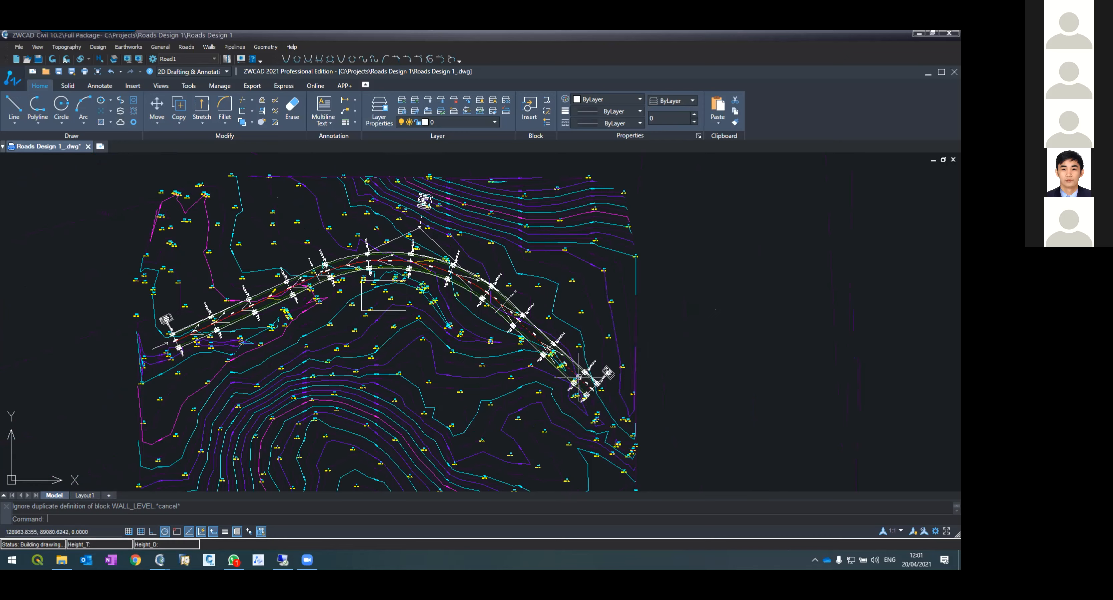
scroll(586, 380, "up", 4)
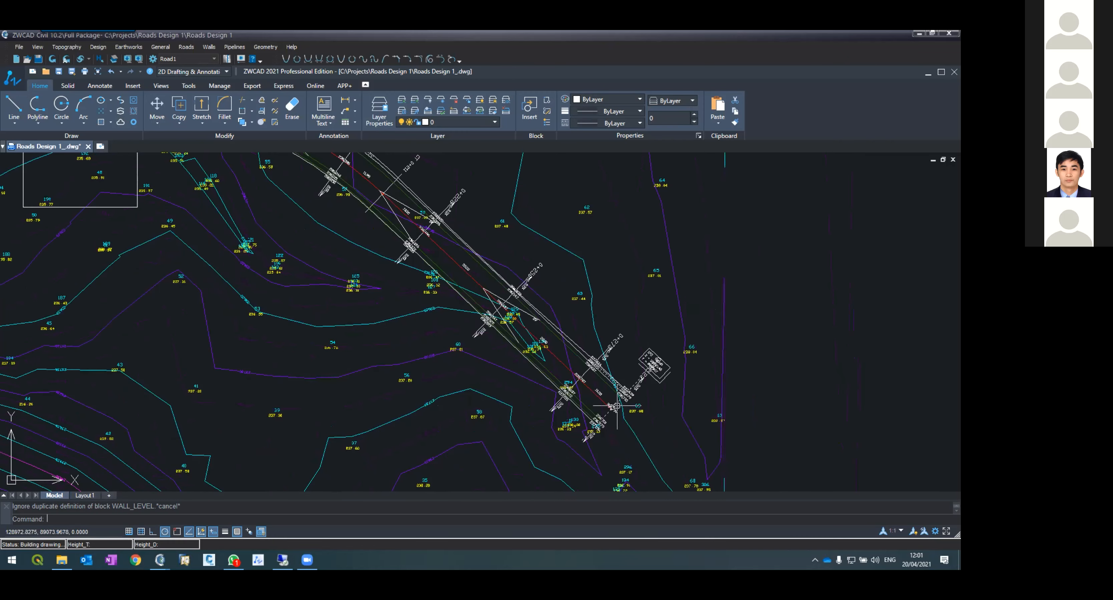
scroll(621, 379, "up", 4)
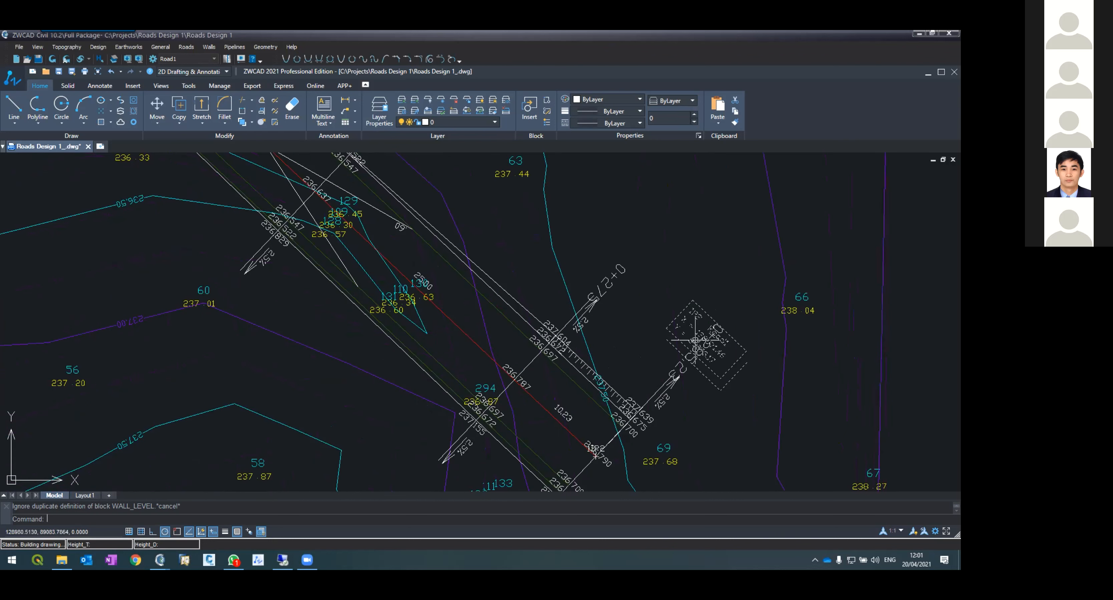